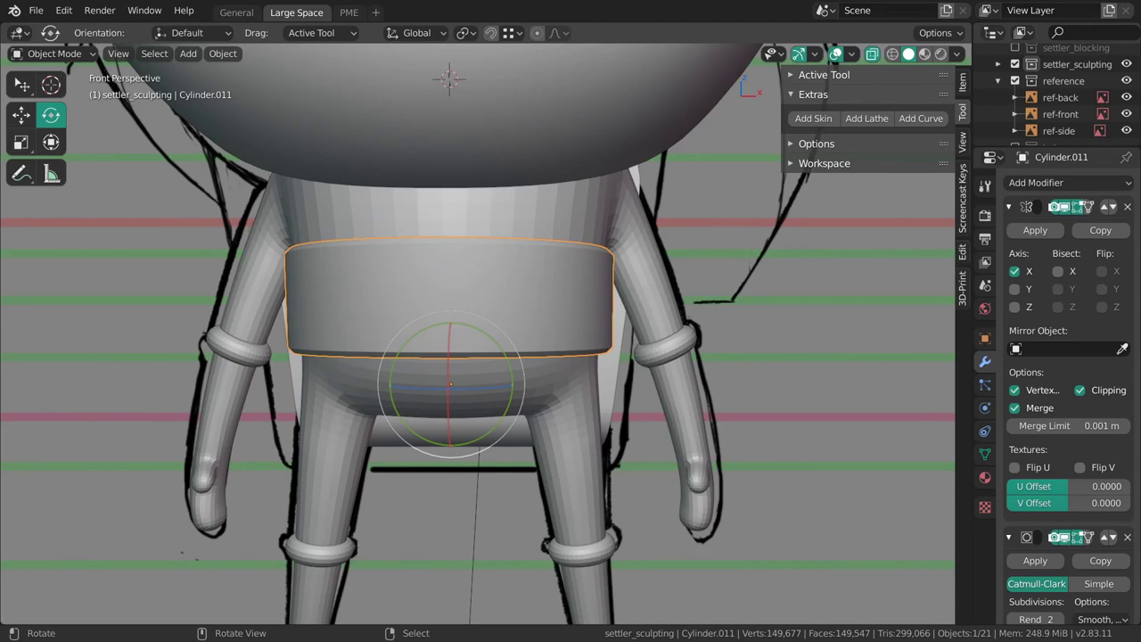
# Deselect the belt, show the material properties and check the viewport shading's colour mode
pyautogui.scroll(-5, 506, 329)
pyautogui.moveTo(507, 328); pyautogui.dragTo(590, 346, button='middle')
pyautogui.hotkey('alt', 'a')
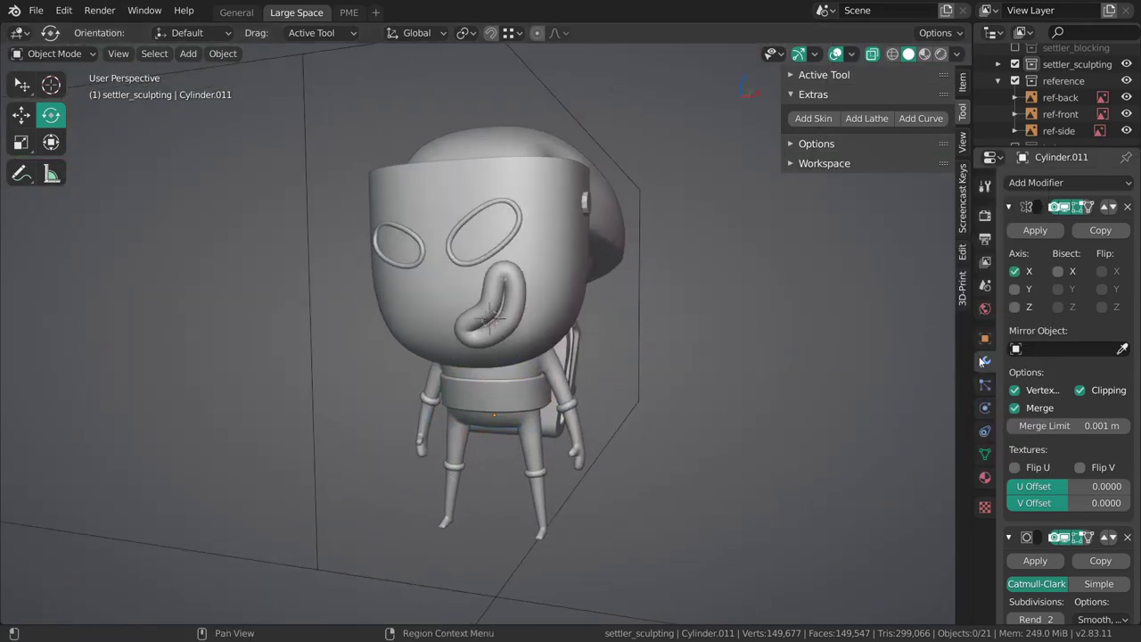
pyautogui.click(984, 477)
pyautogui.click(957, 53)
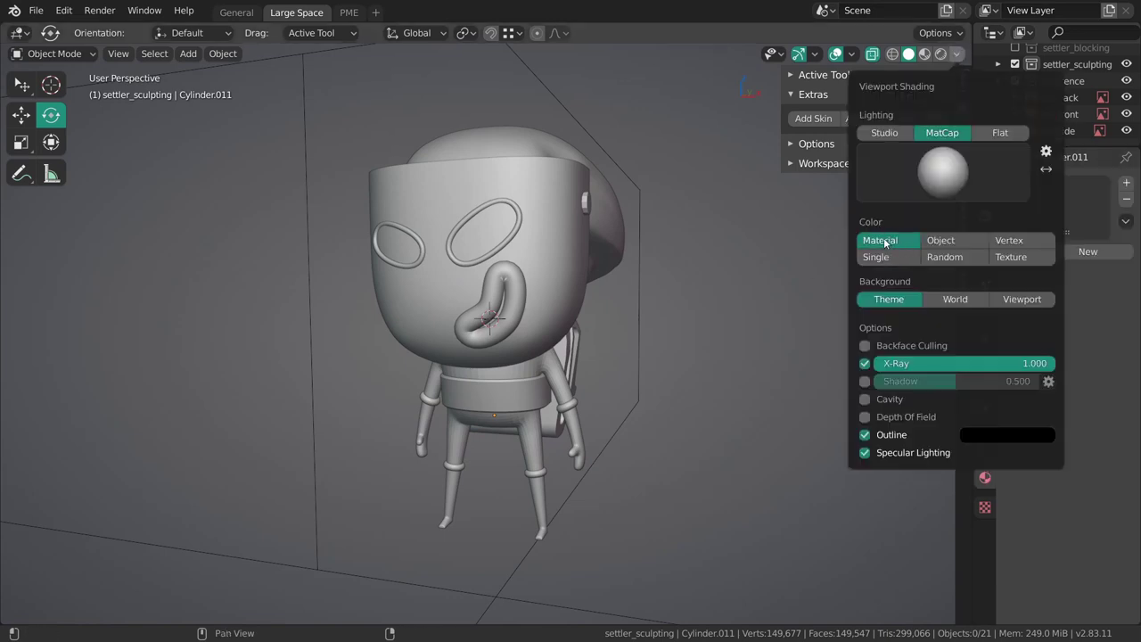
# Create a new material named Metal on the character's face mask
pyautogui.click(577, 320)
pyautogui.moveTo(577, 320); pyautogui.dragTo(677, 328, button='middle')
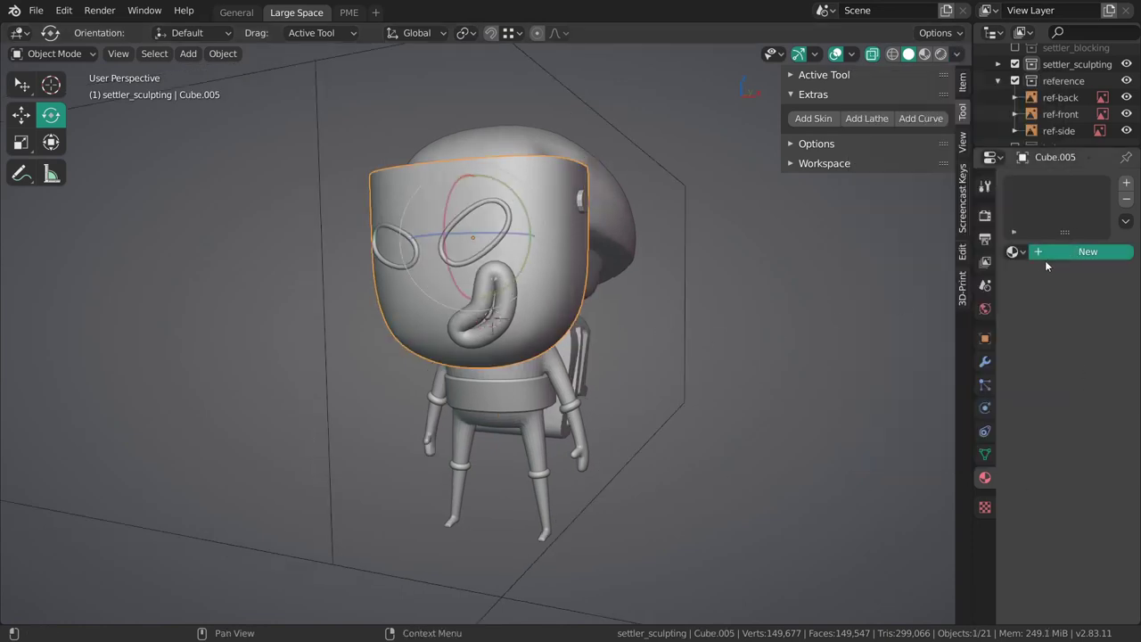
pyautogui.click(1038, 253)
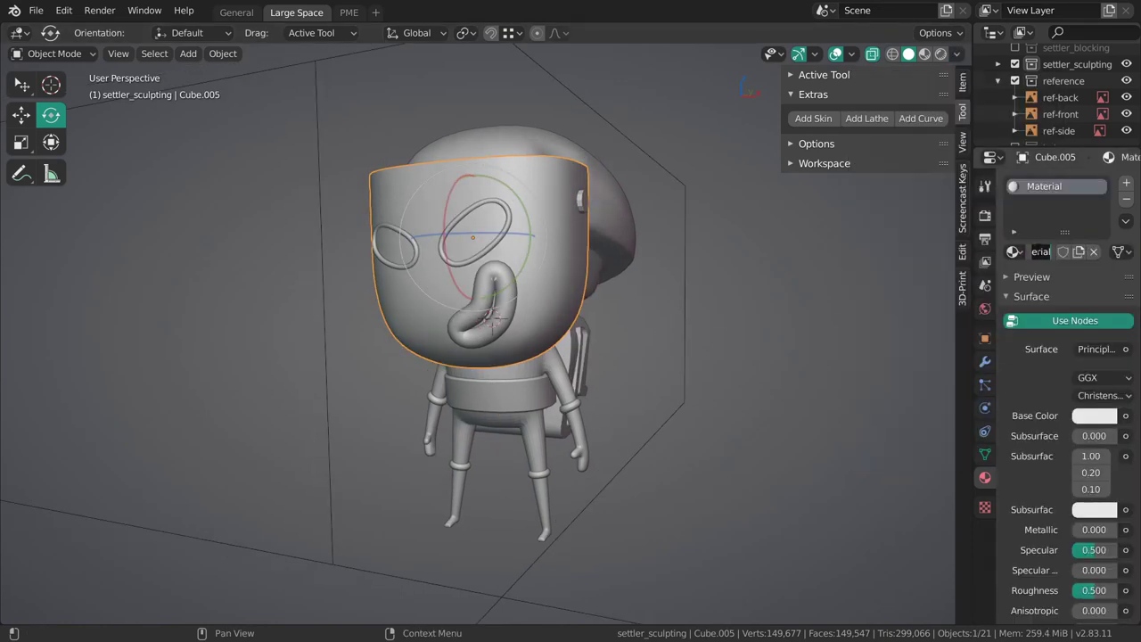
pyautogui.write('Me')
pyautogui.write('tal')
pyautogui.press('Return')
# Collapse the Surface and Settings sections and place the expanded Viewport Display section first among the material settings
pyautogui.moveTo(943, 439); pyautogui.dragTo(834, 432, button='middle')
pyautogui.click(1032, 296)
pyautogui.click(1050, 337)
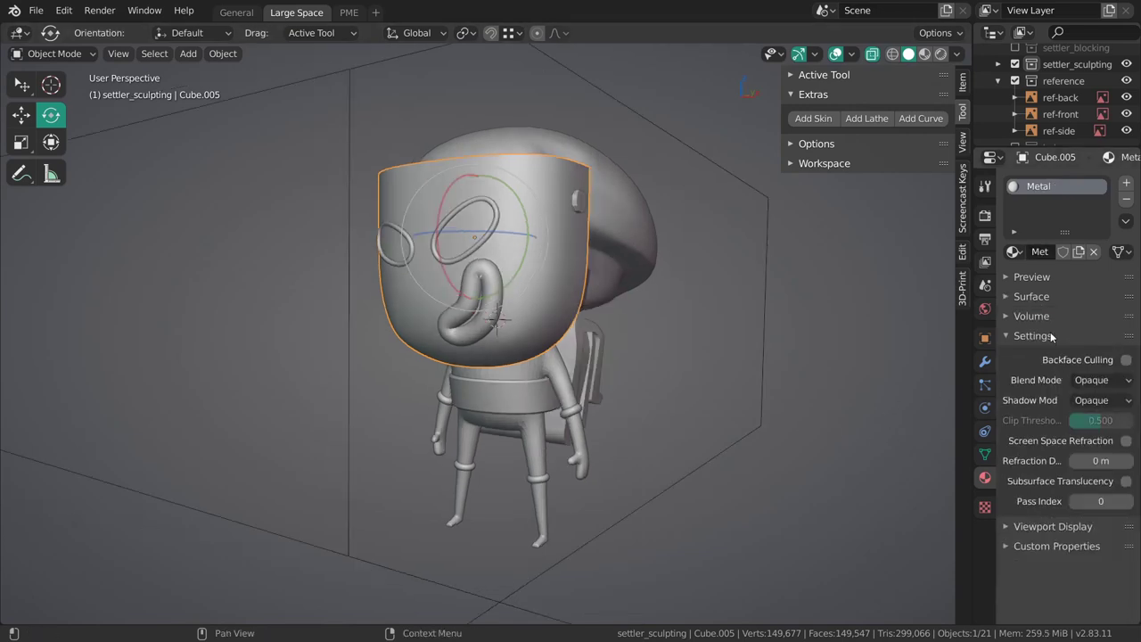
pyautogui.click(1047, 335)
pyautogui.moveTo(1128, 356); pyautogui.dragTo(1129, 278)
pyautogui.click(1048, 278)
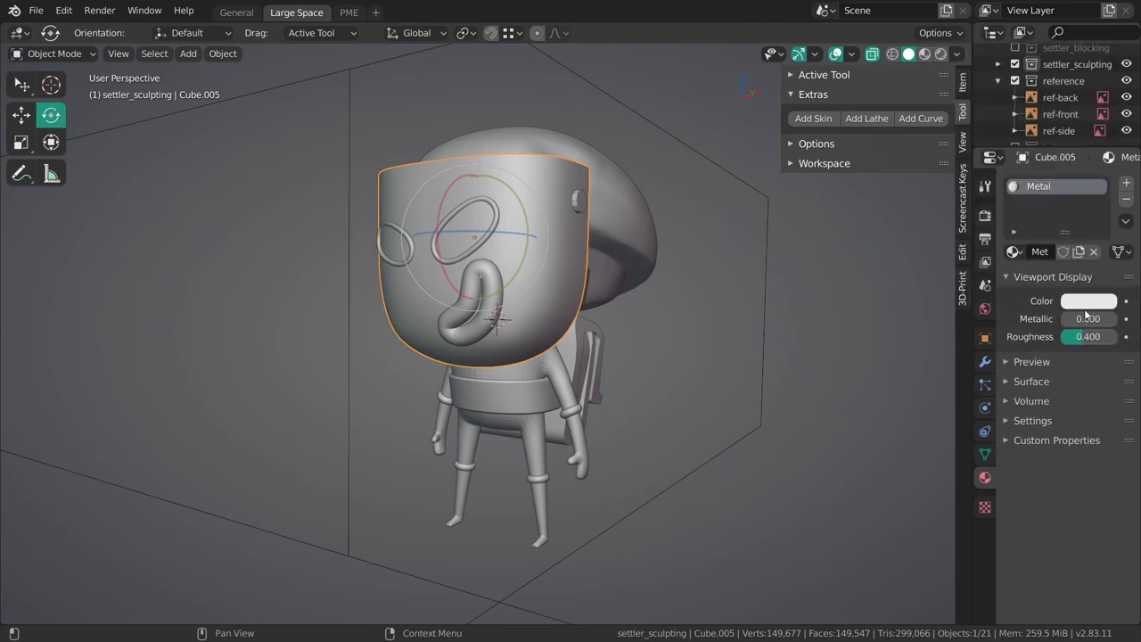
# Set the Metal material's viewport display colour to a dark, muted blue-grey with a hue of about 0.58
pyautogui.click(1077, 303)
pyautogui.moveTo(1005, 131); pyautogui.dragTo(954, 117)
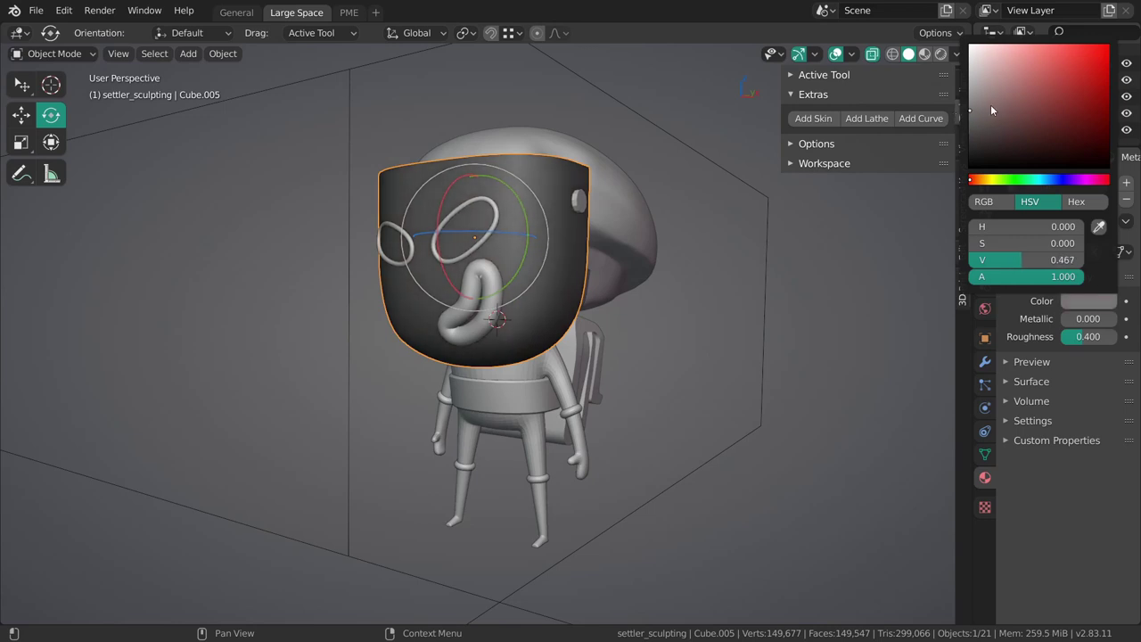
pyautogui.click(990, 108)
pyautogui.click(1056, 179)
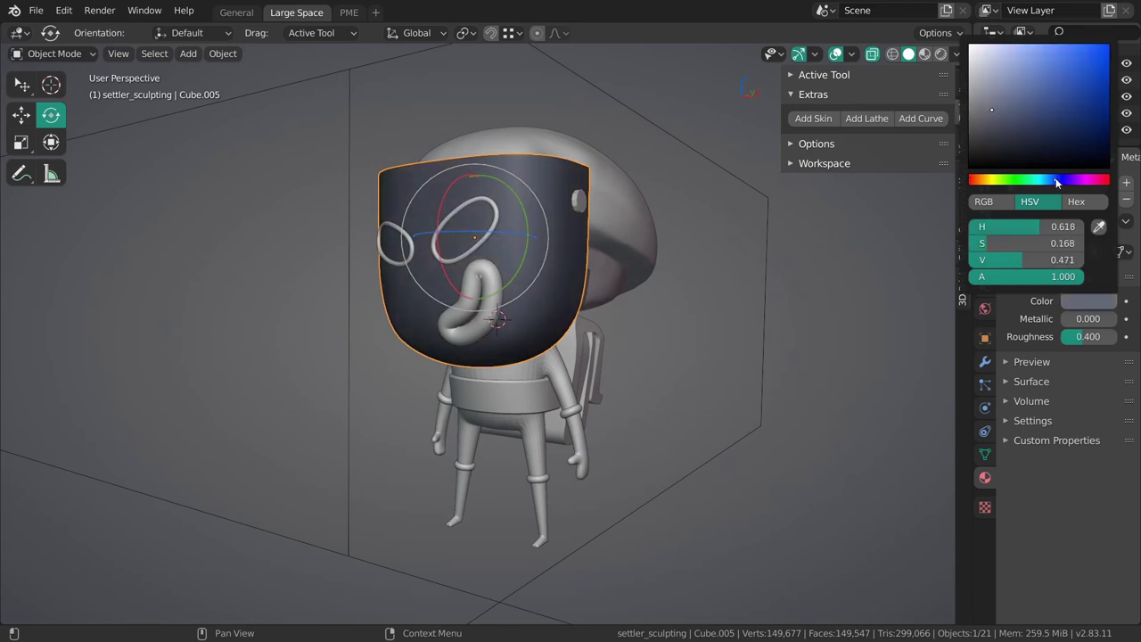
pyautogui.moveTo(1055, 179); pyautogui.dragTo(1051, 180)
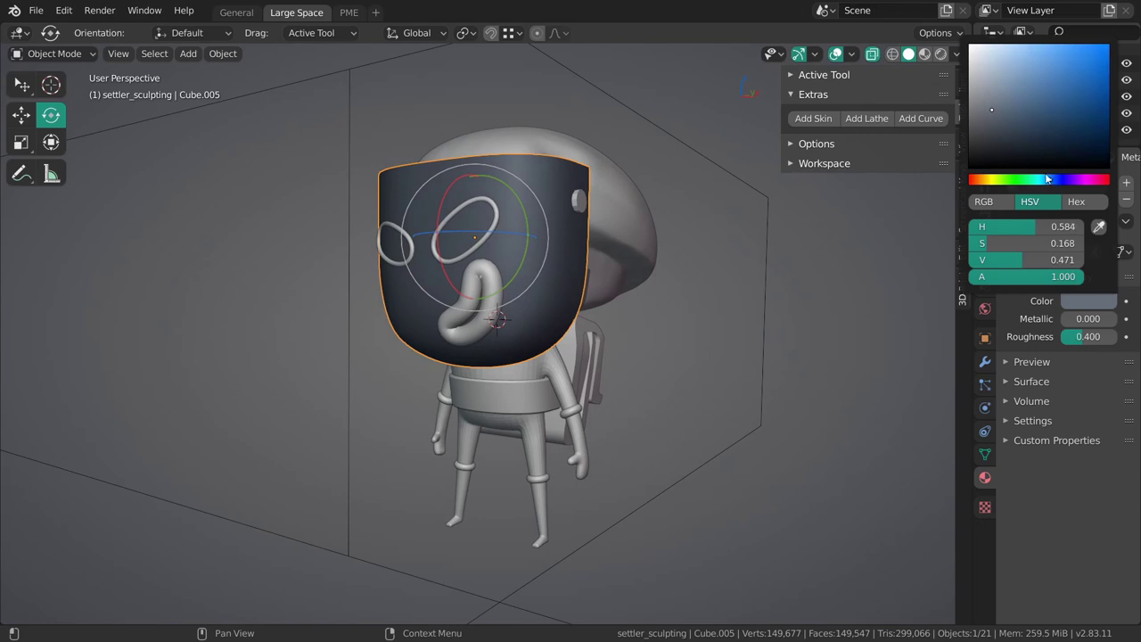
pyautogui.click(989, 117)
pyautogui.moveTo(989, 113); pyautogui.dragTo(988, 113)
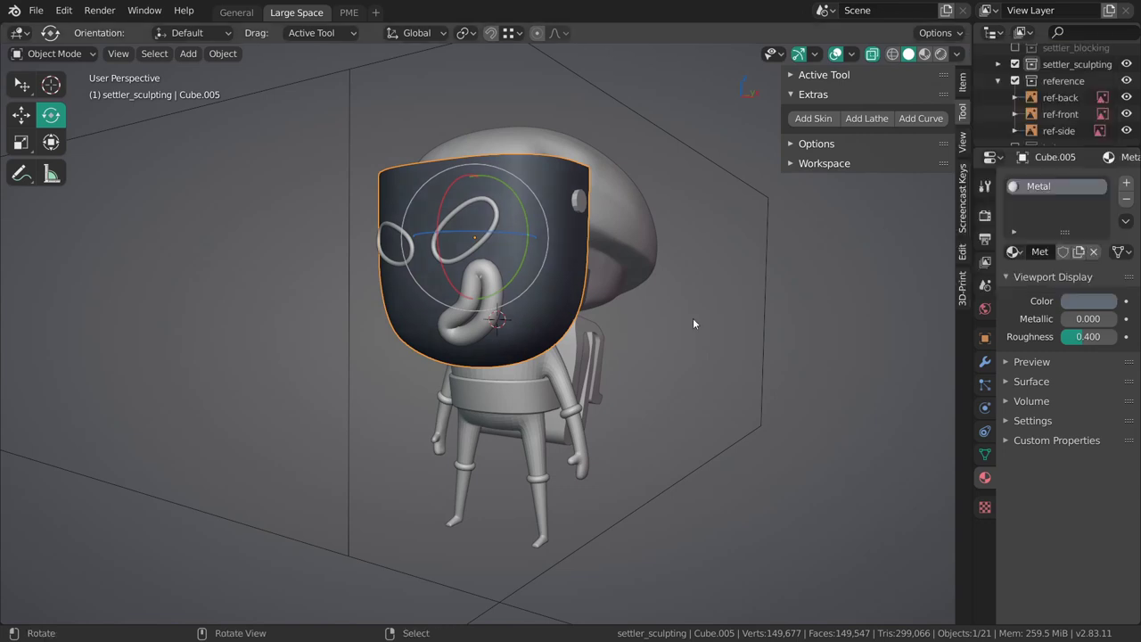
# Create a new material named Hair on the large hair shape behind the mask
pyautogui.hotkey('alt', 'a')
pyautogui.moveTo(531, 292); pyautogui.dragTo(685, 232, button='middle')
pyautogui.click(685, 232)
pyautogui.click(1050, 255)
pyautogui.click(1050, 255)
pyautogui.write('Hair')
pyautogui.press('Return')
# Set the Hair material's viewport display colour to a strong, slightly reddish orange
pyautogui.click(1088, 300)
pyautogui.click(1051, 89)
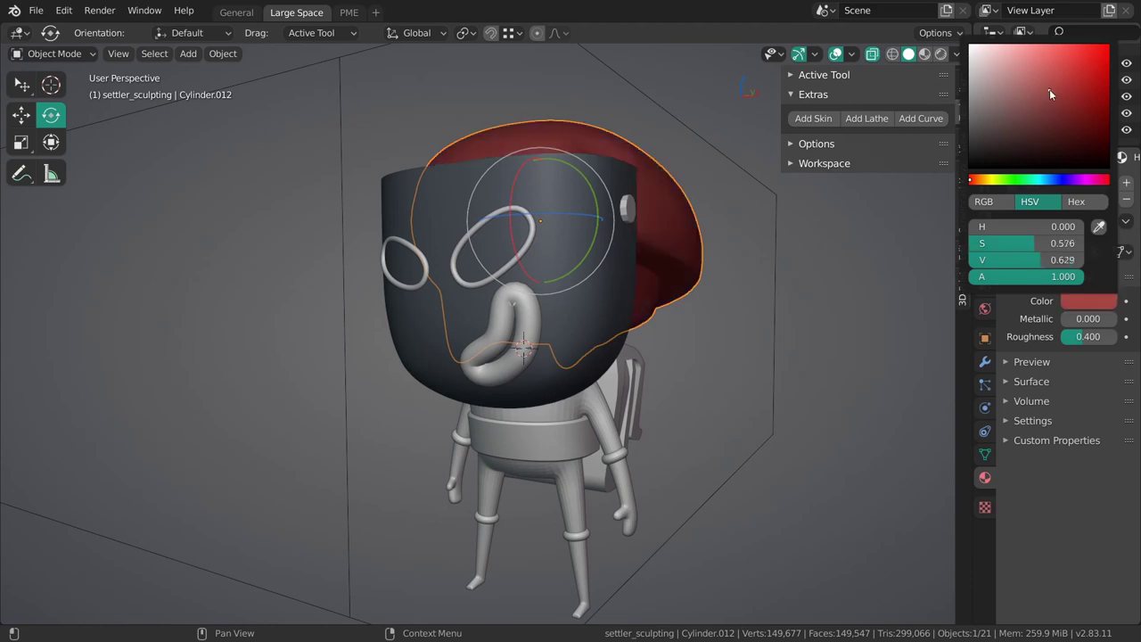
pyautogui.click(981, 180)
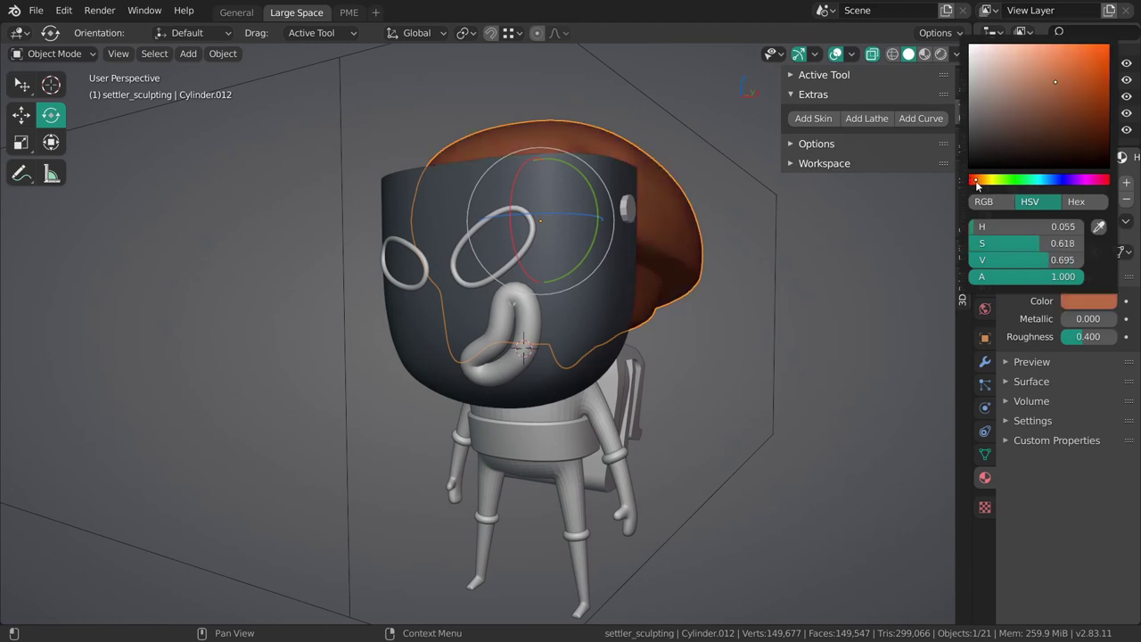
pyautogui.moveTo(695, 308); pyautogui.dragTo(579, 424, button='middle')
pyautogui.click(1079, 300)
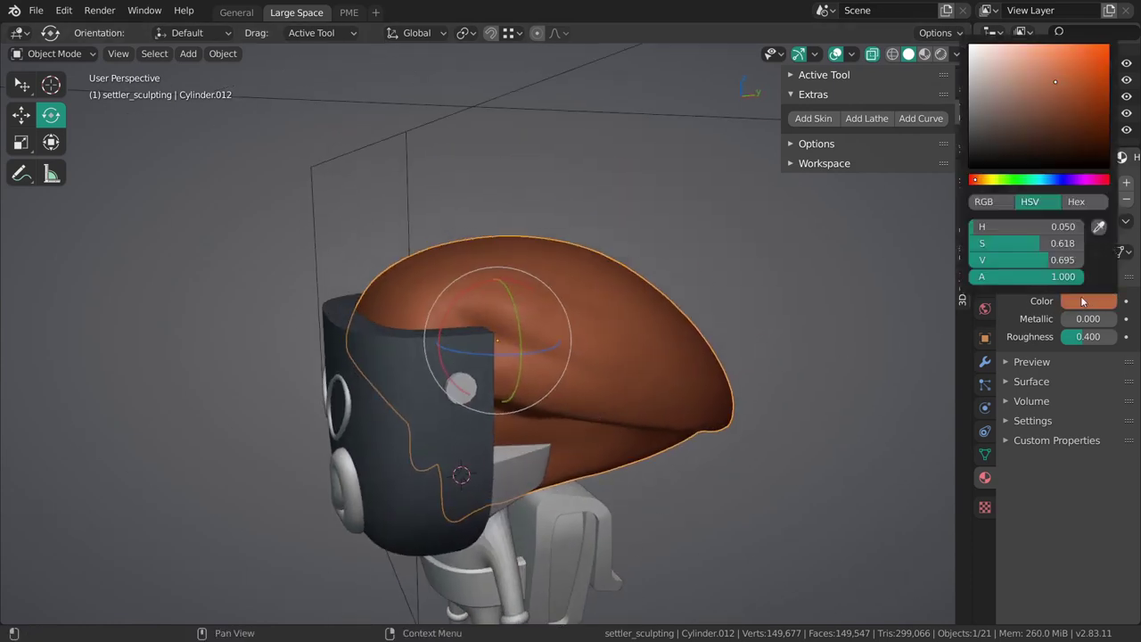
pyautogui.click(1064, 49)
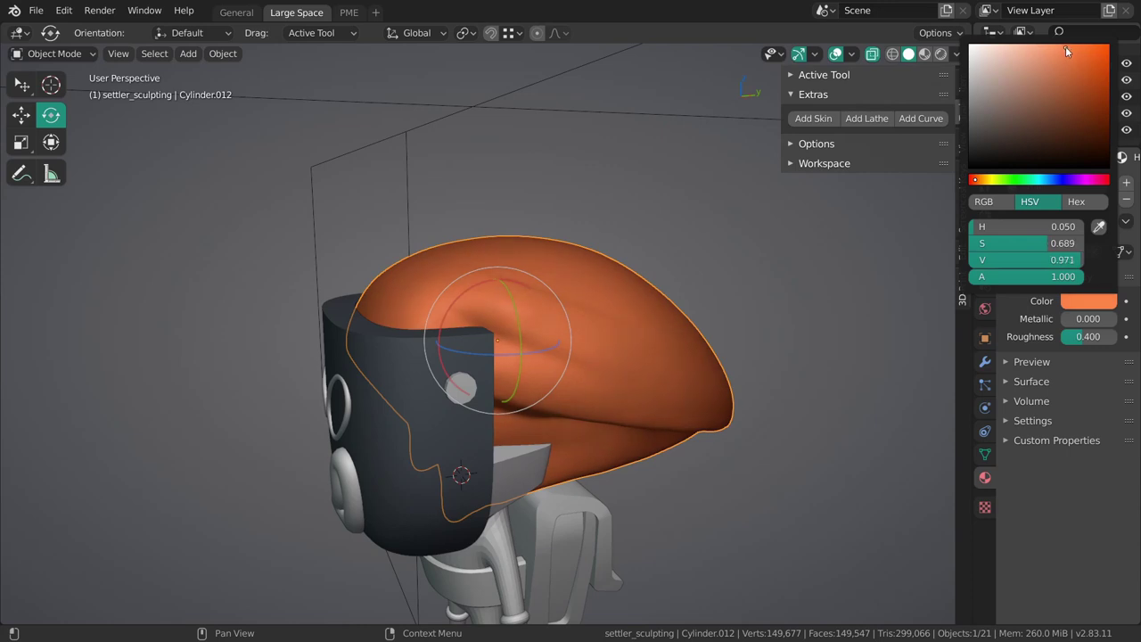
pyautogui.click(976, 182)
pyautogui.click(976, 183)
pyautogui.moveTo(1074, 81)
pyautogui.mouseDown()
pyautogui.moveTo(1083, 48)
pyautogui.moveTo(1075, 72)
pyautogui.mouseUp()
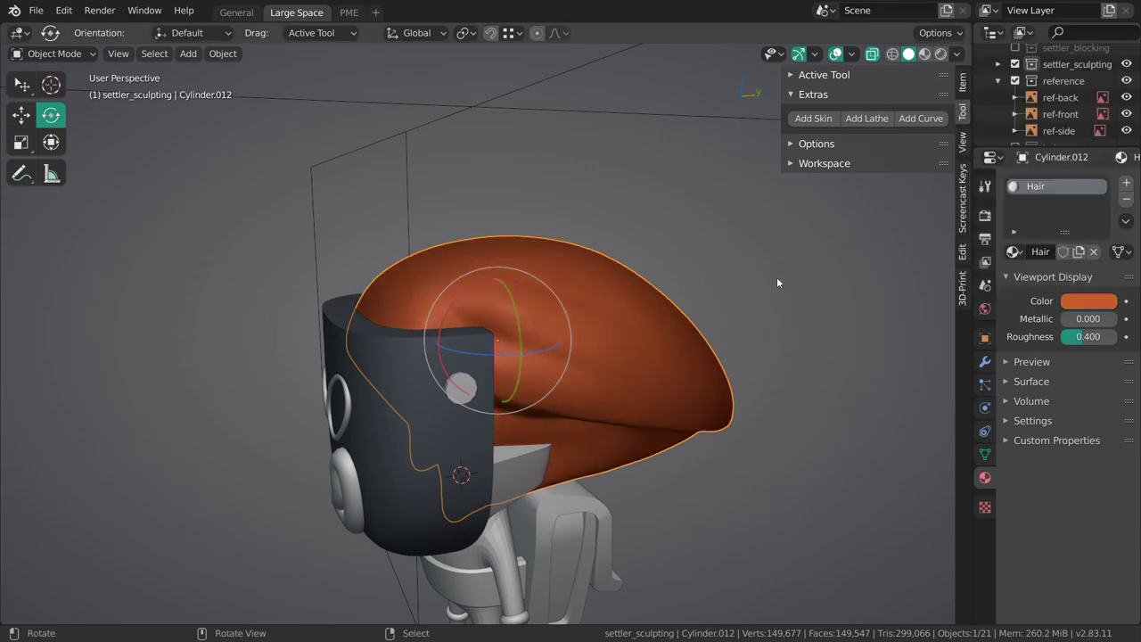
# Select the round bolt on the mask's side together with the mask, keeping the mask as the active object
pyautogui.moveTo(721, 308); pyautogui.dragTo(545, 202, button='middle')
pyautogui.rightClick(551, 176)
pyautogui.keyDown('shift'); pyautogui.rightClick(543, 230); pyautogui.keyUp('shift')
# Try to link the mask's modifiers to the side bolt and undo that link
pyautogui.hotkey('ctrl', 'l')
pyautogui.click(542, 229)
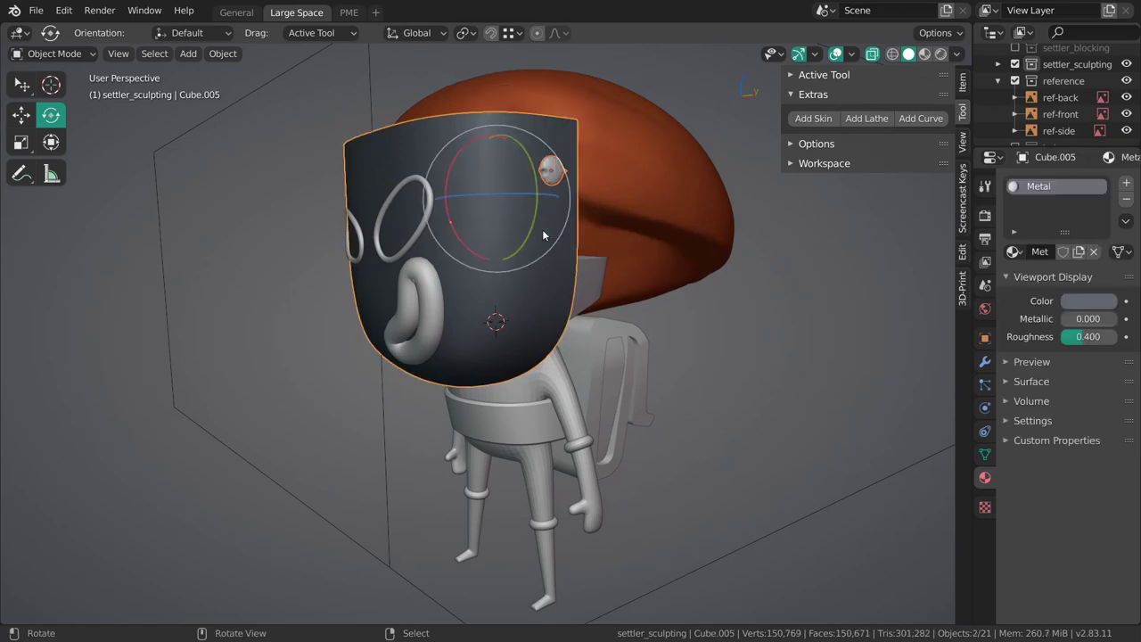
pyautogui.click(533, 216)
pyautogui.hotkey('ctrl', 'z')
pyautogui.hotkey('ctrl', 'c')
# Link the mask's Metal material to the side bolt and clear the selection
pyautogui.hotkey('ctrl', 'l')
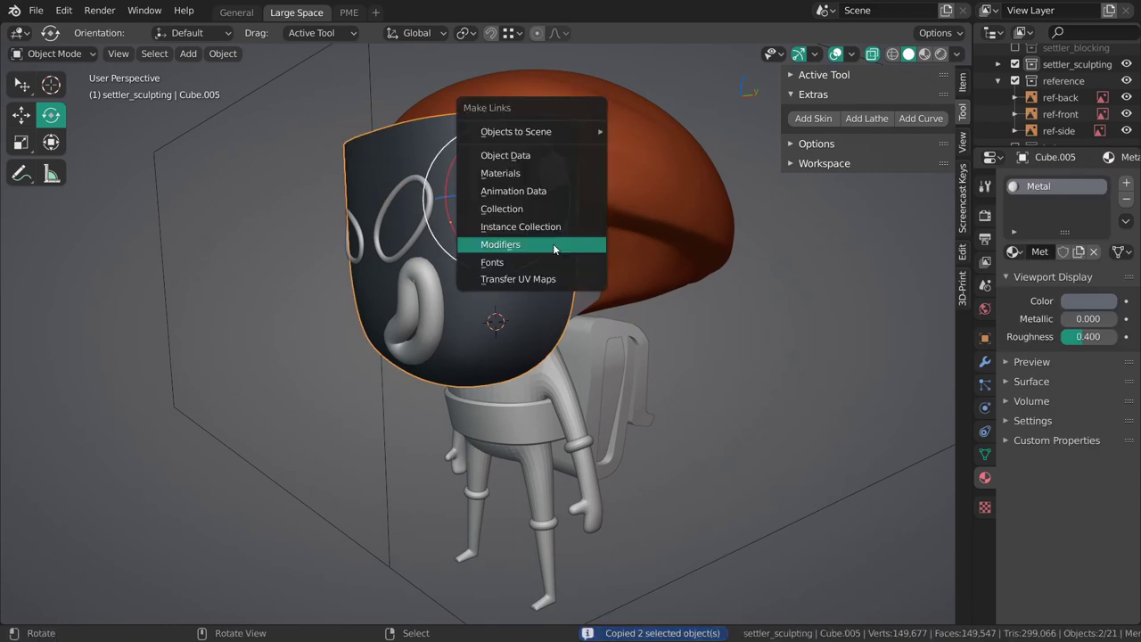
pyautogui.press('Up')
pyautogui.press('Up')
pyautogui.press('Up')
pyautogui.press('Up')
pyautogui.press('Return')
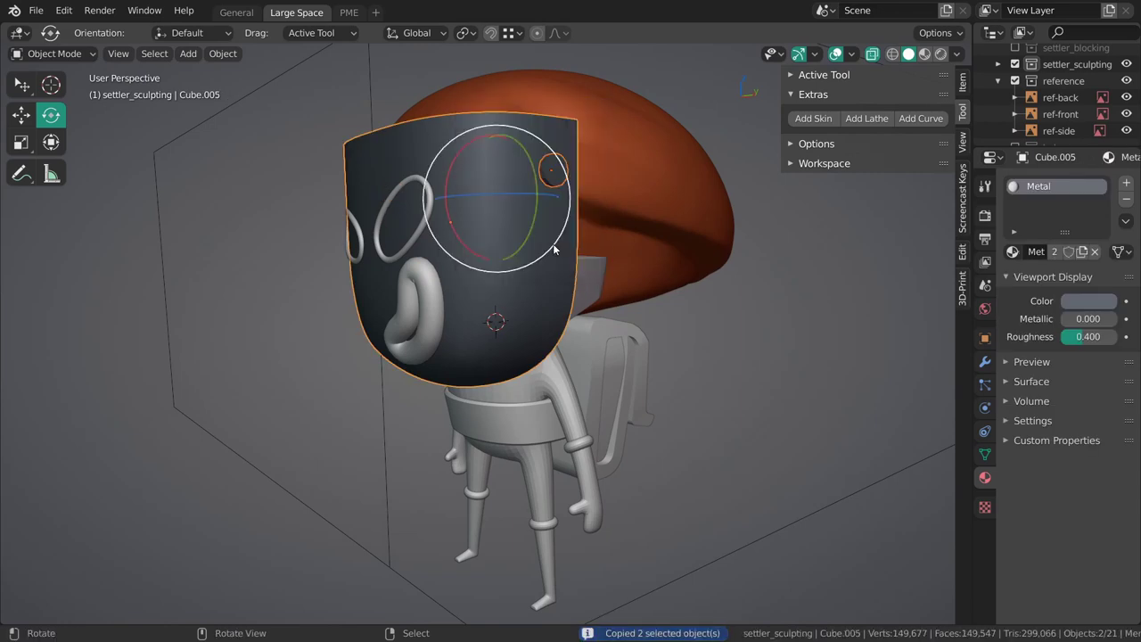
pyautogui.hotkey('alt', 'a')
# Create a new material named Backpack on the backpack's outer shell
pyautogui.moveTo(597, 371); pyautogui.dragTo(554, 366, button='middle')
pyautogui.scroll(1, 555, 365)
pyautogui.click(607, 332)
pyautogui.moveTo(606, 332)
pyautogui.mouseDown(button='middle')
pyautogui.moveTo(598, 351)
pyautogui.moveTo(601, 339)
pyautogui.mouseUp(button='middle')
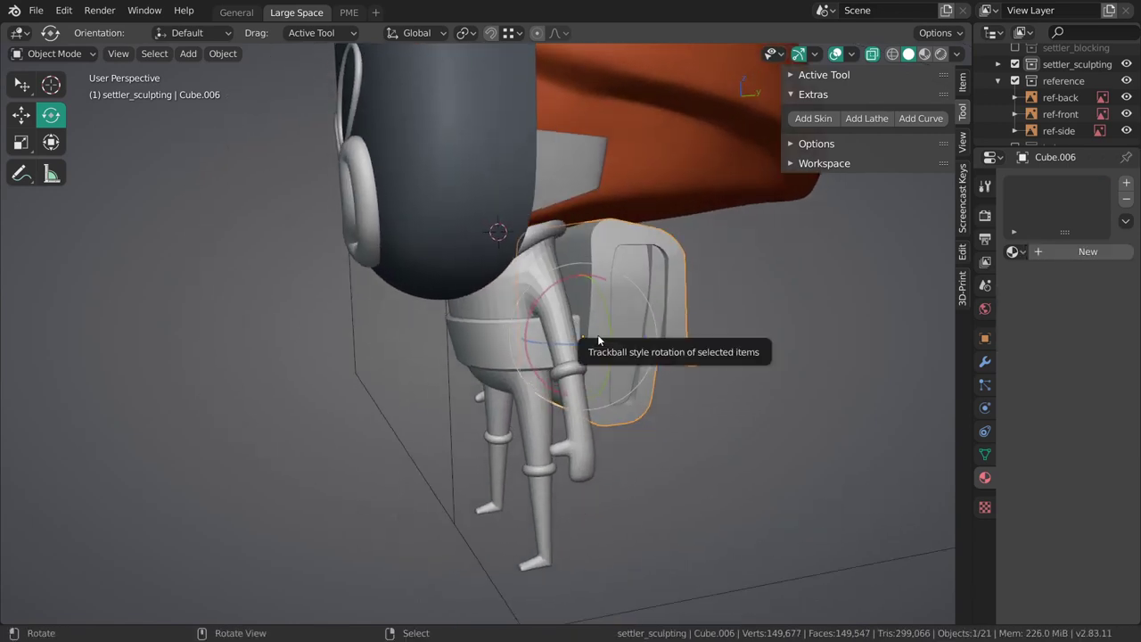
pyautogui.click(1060, 250)
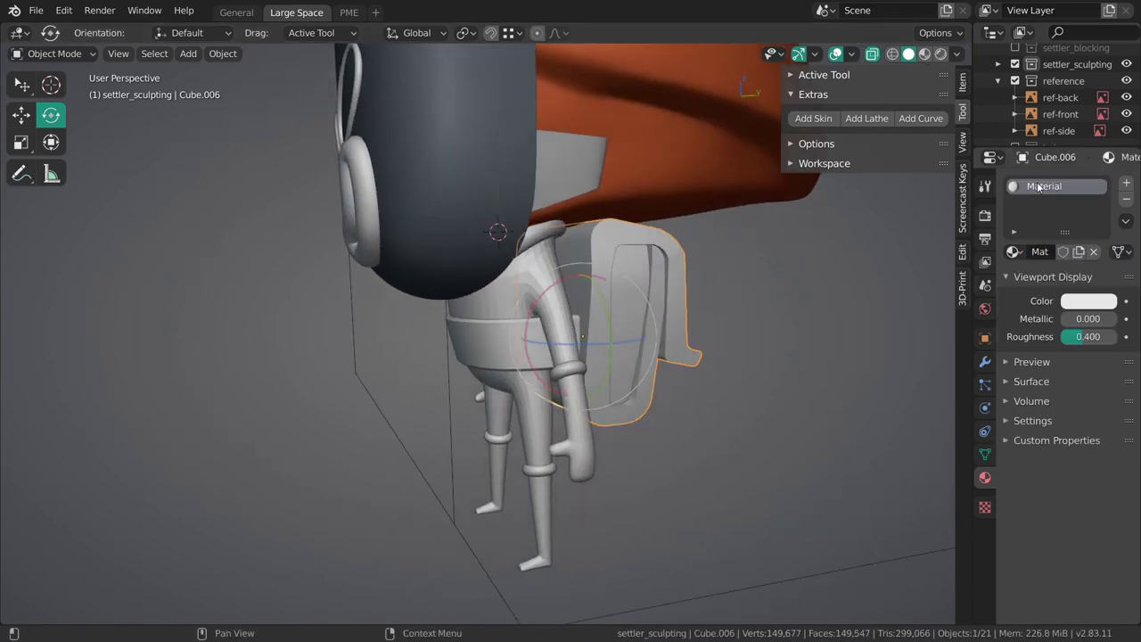
pyautogui.doubleClick(1042, 184)
pyautogui.write('Backpack')
pyautogui.press('Return')
# Set the Backpack material's viewport display colour to a light, desaturated blue with a hue of about 0.56
pyautogui.moveTo(626, 390); pyautogui.dragTo(610, 381, button='middle')
pyautogui.click(1077, 303)
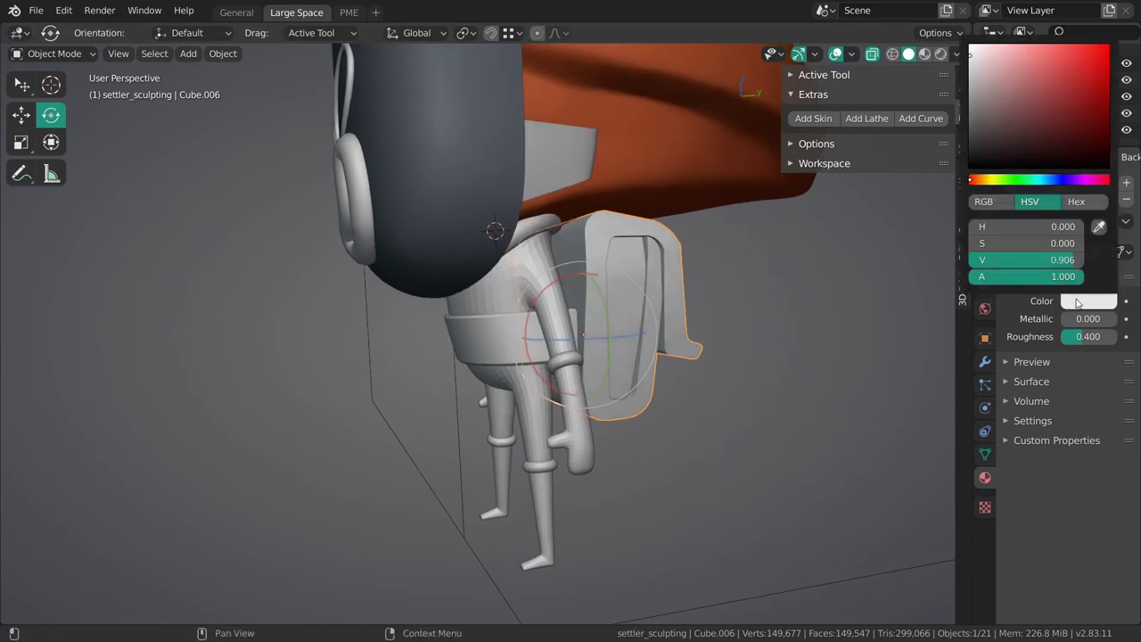
pyautogui.click(1003, 79)
pyautogui.click(1047, 181)
pyautogui.moveTo(1047, 181); pyautogui.dragTo(1050, 183)
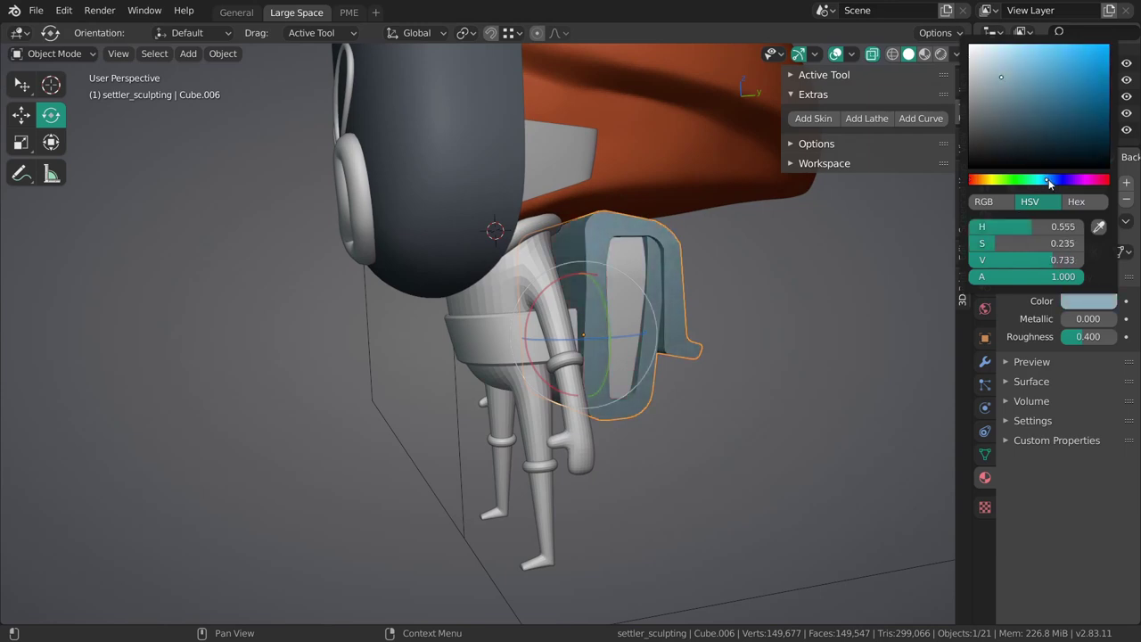
pyautogui.click(998, 81)
pyautogui.moveTo(998, 82); pyautogui.dragTo(994, 77)
# Link the Backpack material from the backpack's shell to the belt and the backpack's inner part
pyautogui.moveTo(517, 343); pyautogui.dragTo(506, 345, button='middle')
pyautogui.click(507, 344)
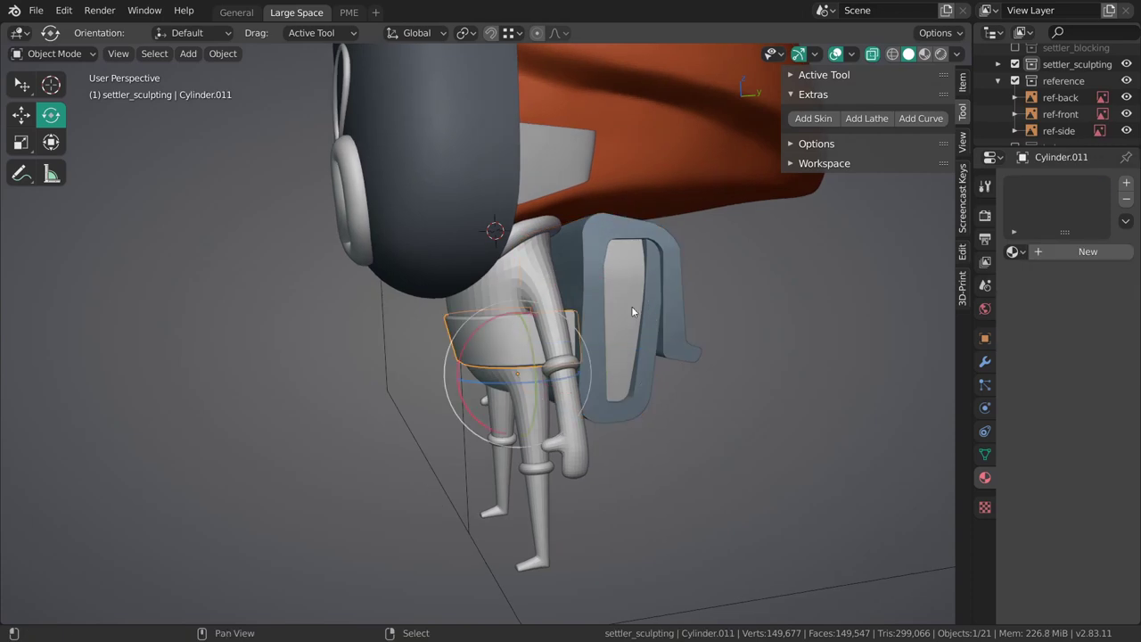
pyautogui.keyDown('shift'); pyautogui.click(633, 300); pyautogui.keyUp('shift')
pyautogui.keyDown('shift'); pyautogui.click(599, 270); pyautogui.keyUp('shift')
pyautogui.hotkey('ctrl', 'l')
pyautogui.click(599, 270)
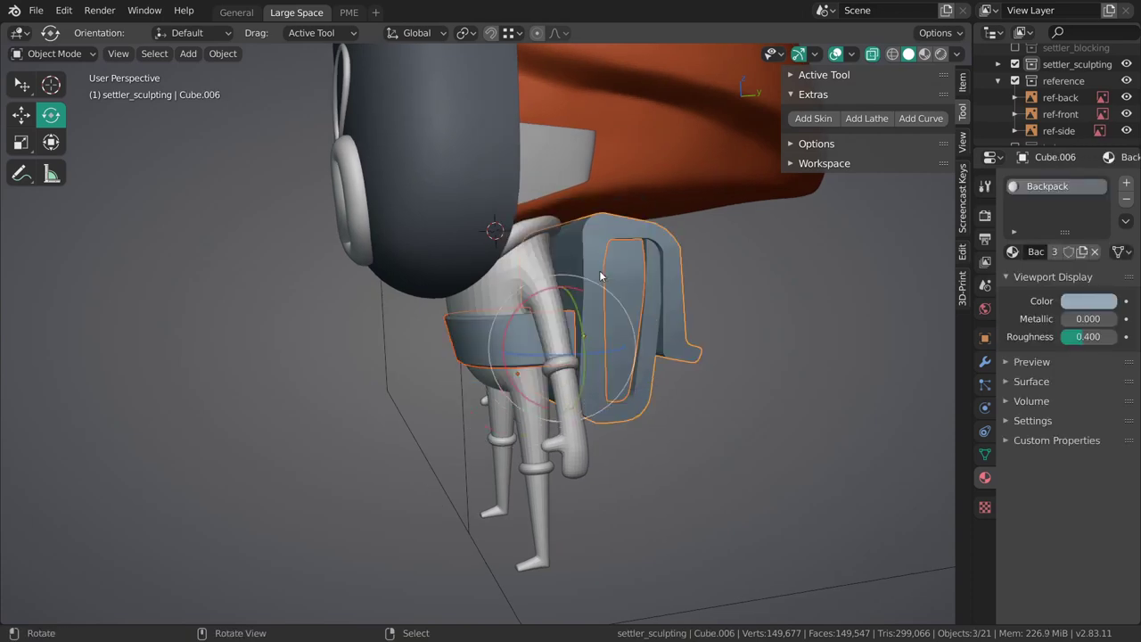
pyautogui.hotkey('alt', 'a')
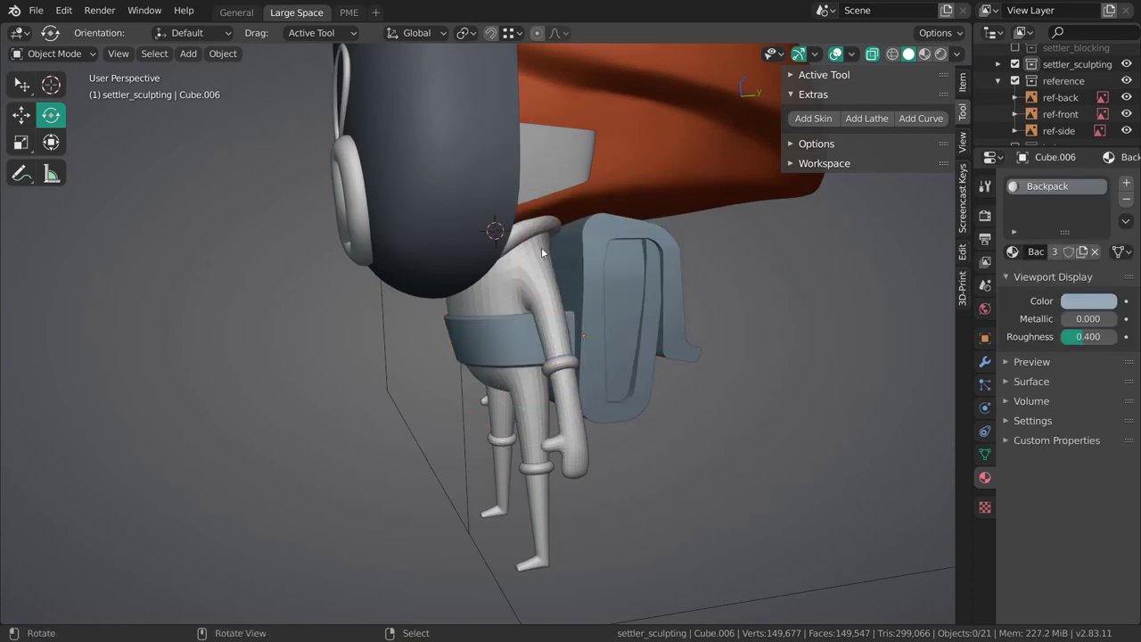
# Link the mask's Metal material to the side bracket between the mask and the hair
pyautogui.click(507, 182)
pyautogui.keyDown('shift'); pyautogui.click(501, 185); pyautogui.keyUp('shift')
pyautogui.hotkey('ctrl', 'l')
pyautogui.click(502, 186)
pyautogui.hotkey('alt', 'a')
# Create a new material named Rubber_Purple on the character's body
pyautogui.moveTo(501, 185); pyautogui.dragTo(565, 303, button='middle')
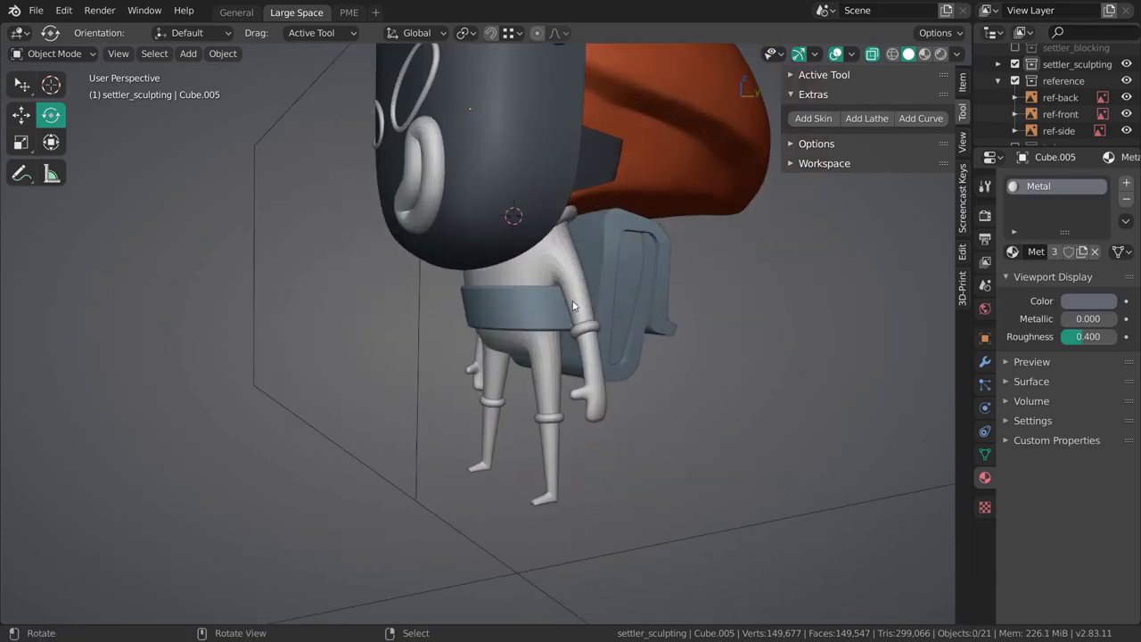
pyautogui.click(575, 306)
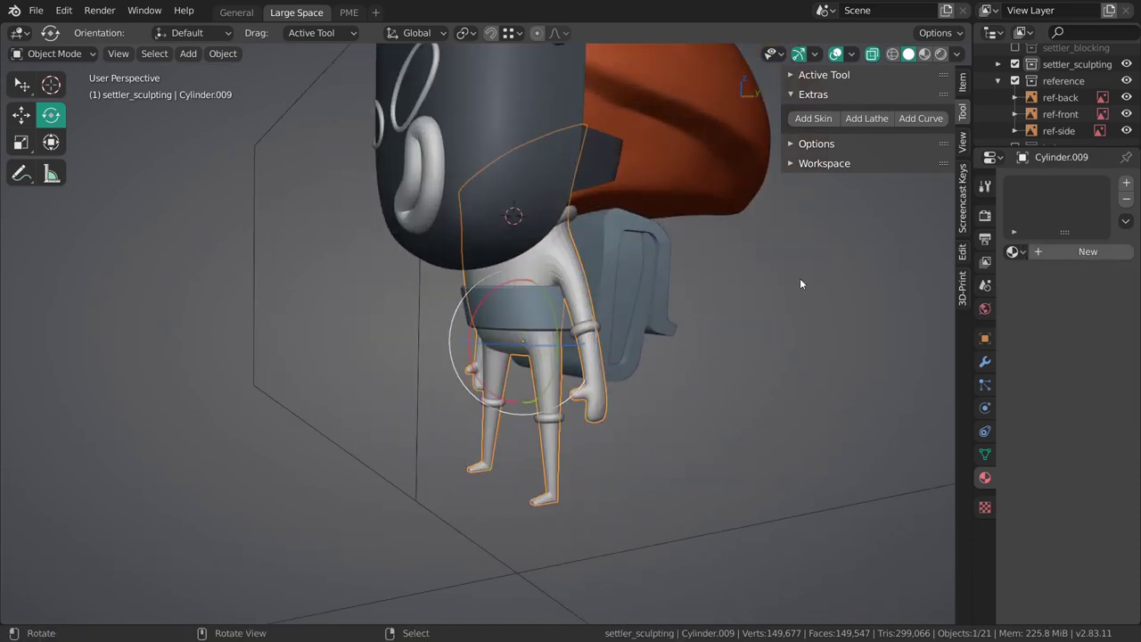
pyautogui.click(1054, 251)
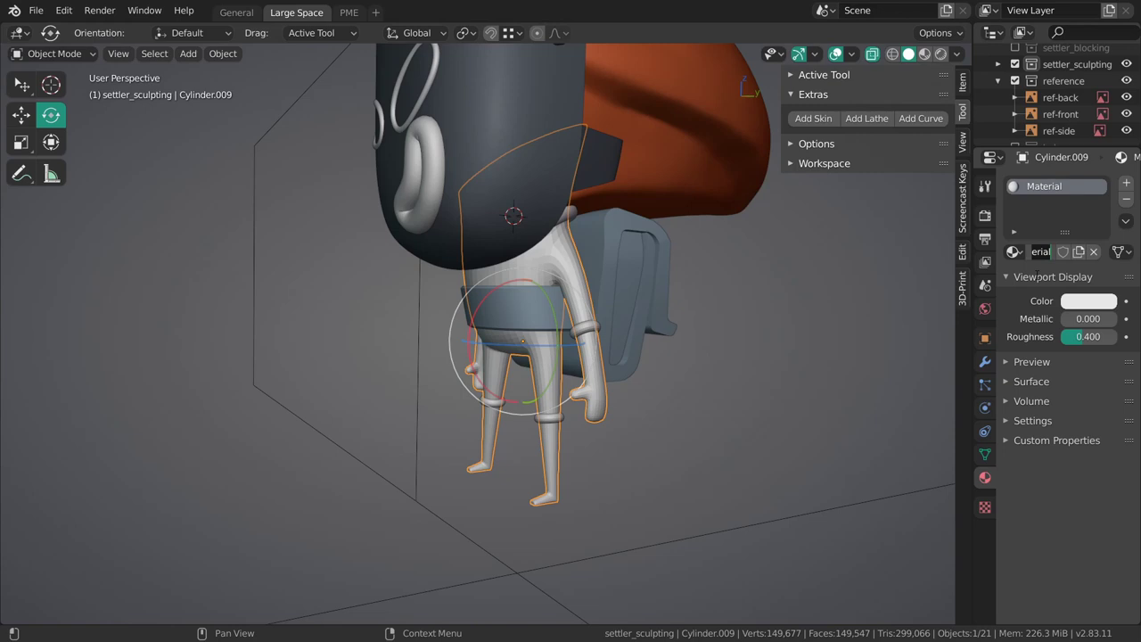
pyautogui.press('BackSpace')
pyautogui.write('Rubber')
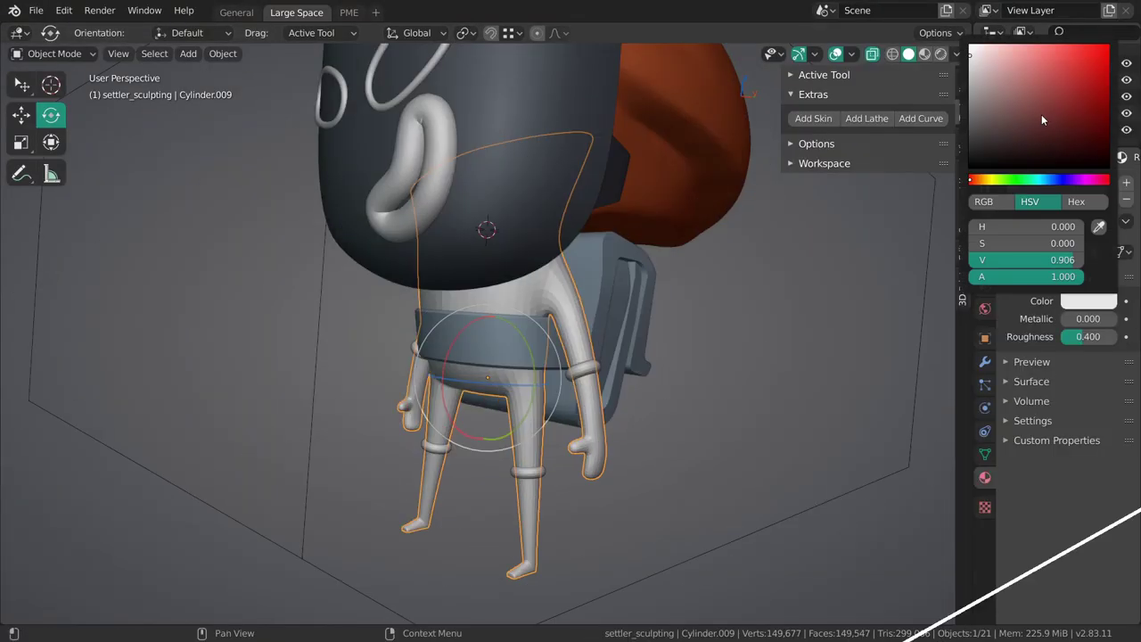
# Set the Rubber_Purple material's viewport display colour to a dark bluish purple
pyautogui.moveTo(1041, 114); pyautogui.dragTo(1041, 128)
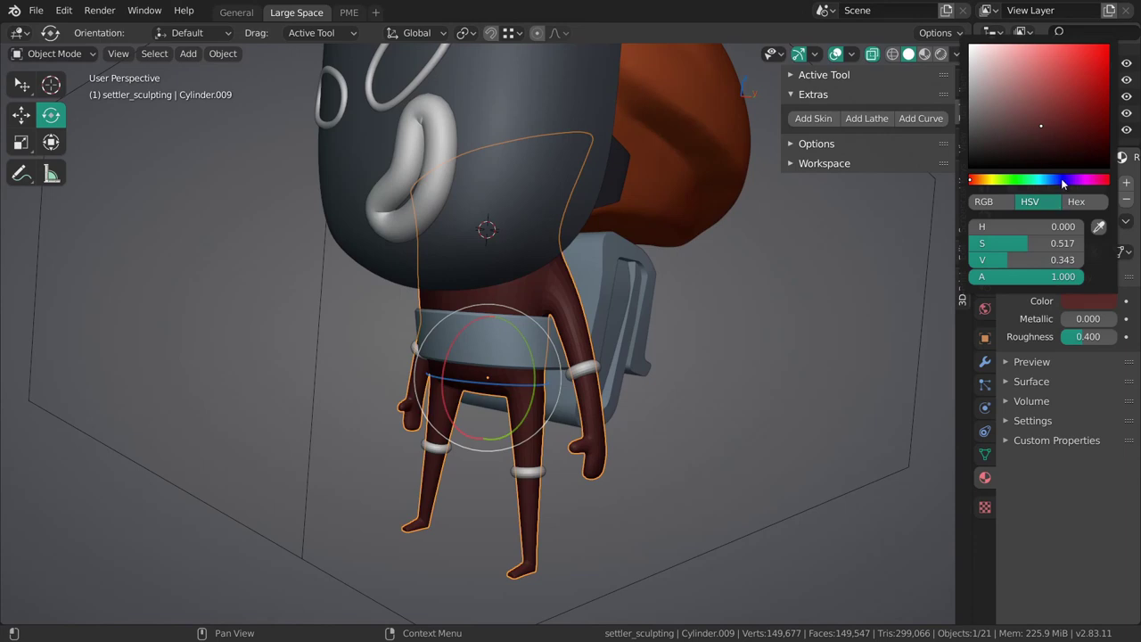
pyautogui.moveTo(1062, 181); pyautogui.dragTo(1066, 182)
pyautogui.moveTo(1041, 128); pyautogui.dragTo(1042, 131)
pyautogui.moveTo(744, 299); pyautogui.dragTo(794, 283, button='middle')
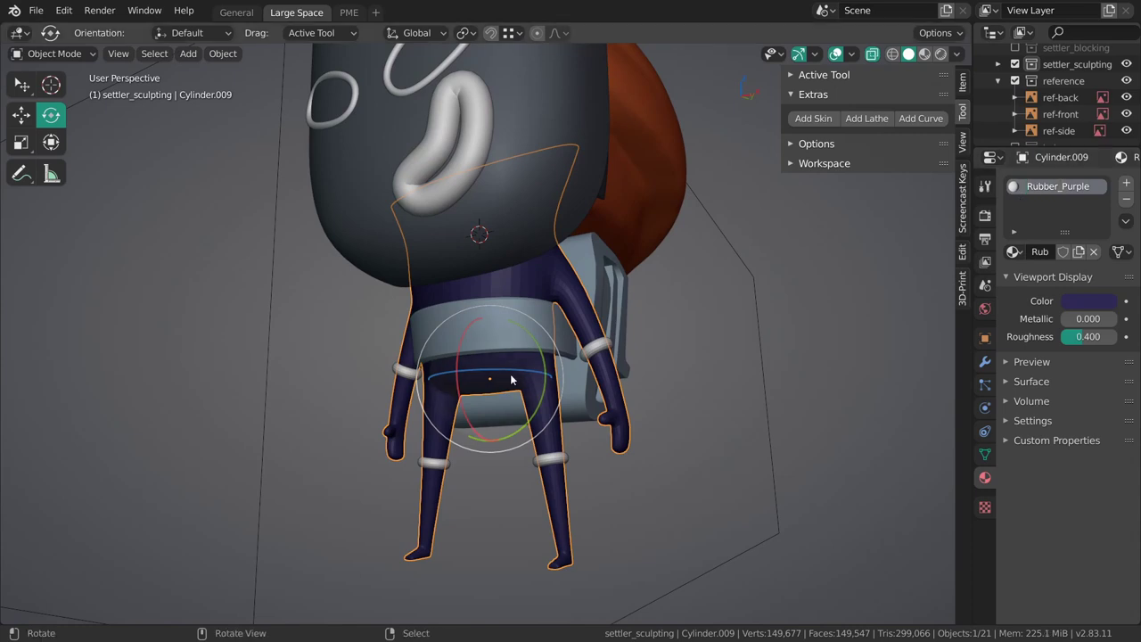
# Create a new material named Rubber_Orange on the rings around the arms
pyautogui.click(602, 348)
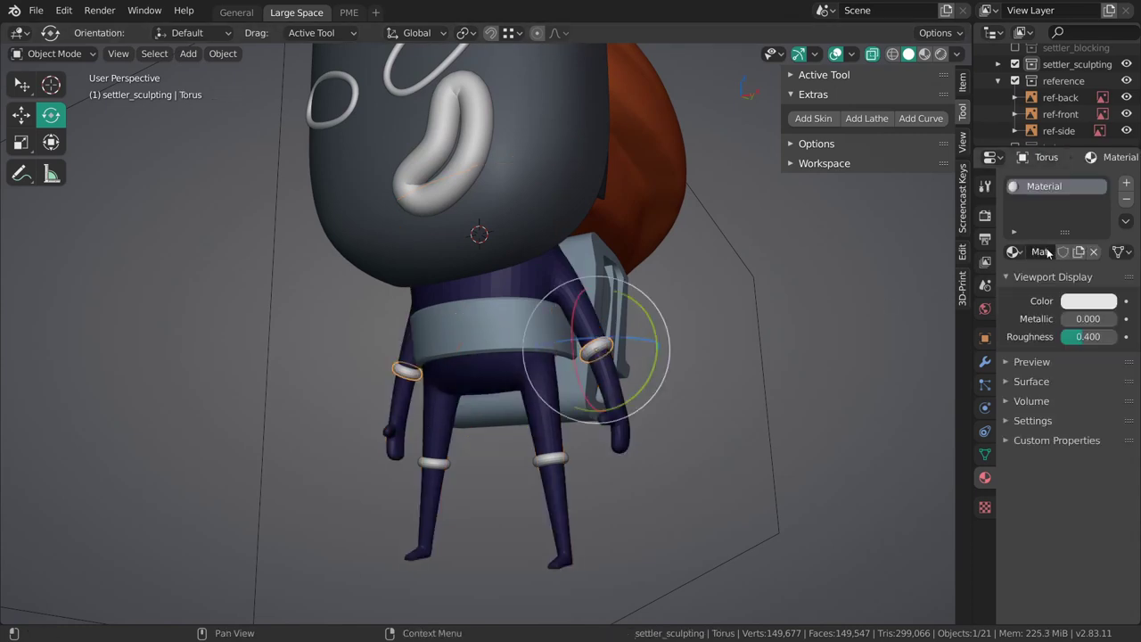
pyautogui.write('Rubber_Orange')
pyautogui.press('Return')
# Set the Rubber_Orange material's viewport display colour to a vivid orange matching the hair
pyautogui.click(1076, 301)
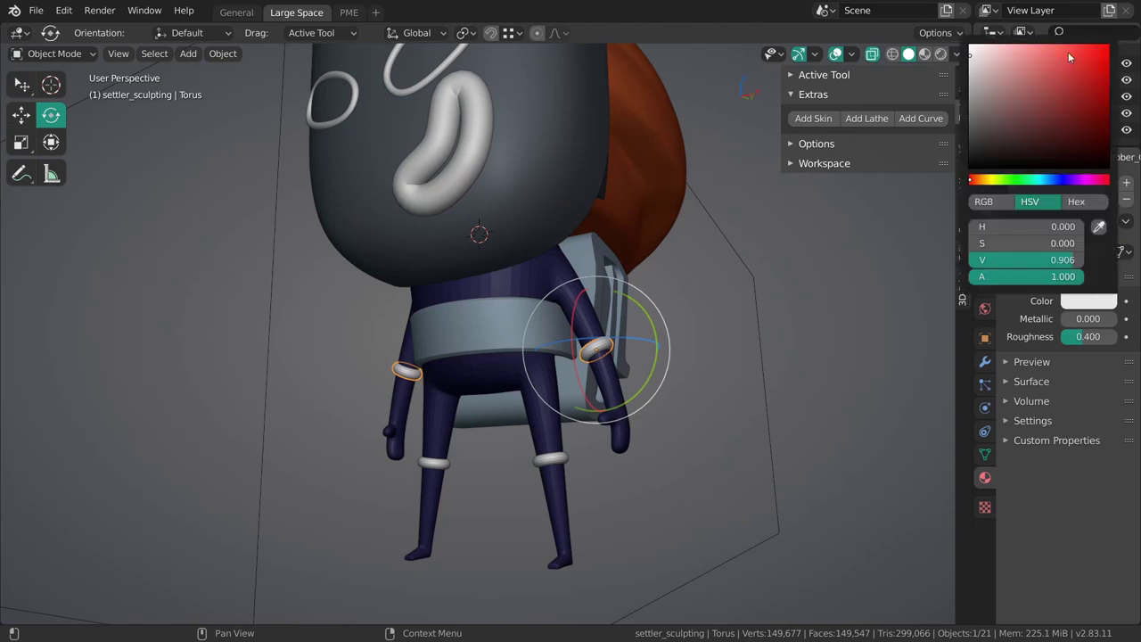
pyautogui.click(1070, 59)
pyautogui.click(976, 181)
pyautogui.moveTo(976, 181); pyautogui.dragTo(974, 181)
pyautogui.click(650, 194)
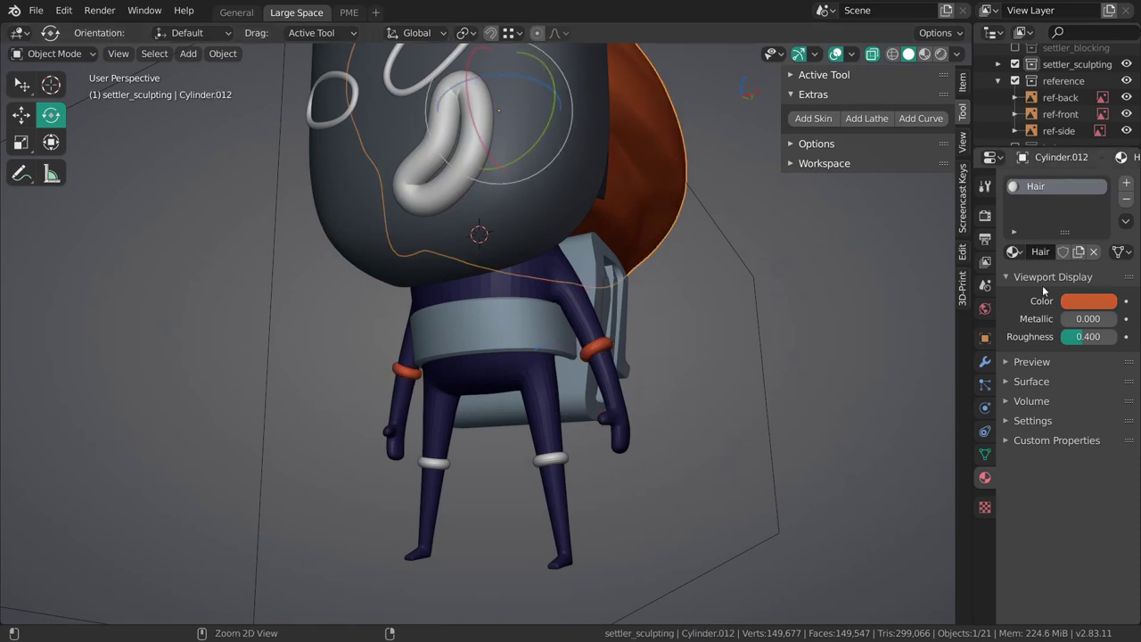
pyautogui.click(596, 348)
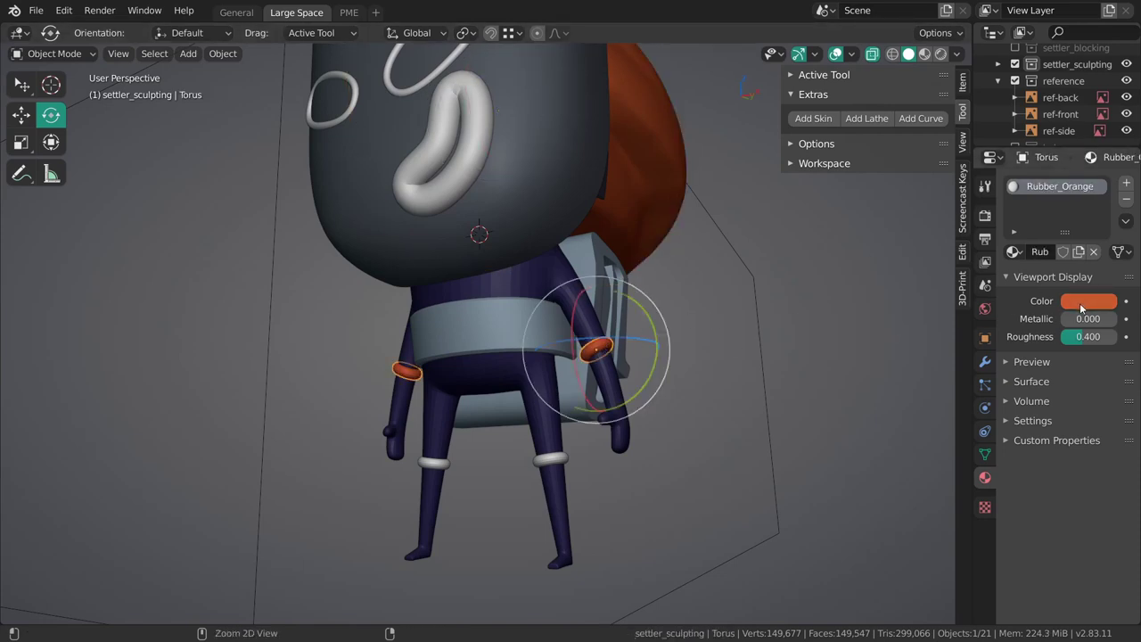
# Rename the Rubber_Orange material on the arm rings to Orange
pyautogui.keyDown('shift'); pyautogui.moveTo(545, 376); pyautogui.dragTo(558, 334, button='middle'); pyautogui.keyUp('shift')
pyautogui.moveTo(558, 335); pyautogui.dragTo(528, 342, button='middle')
pyautogui.hotkey('alt', 'a')
pyautogui.keyDown('shift'); pyautogui.moveTo(567, 417); pyautogui.dragTo(578, 389, button='middle'); pyautogui.keyUp('shift')
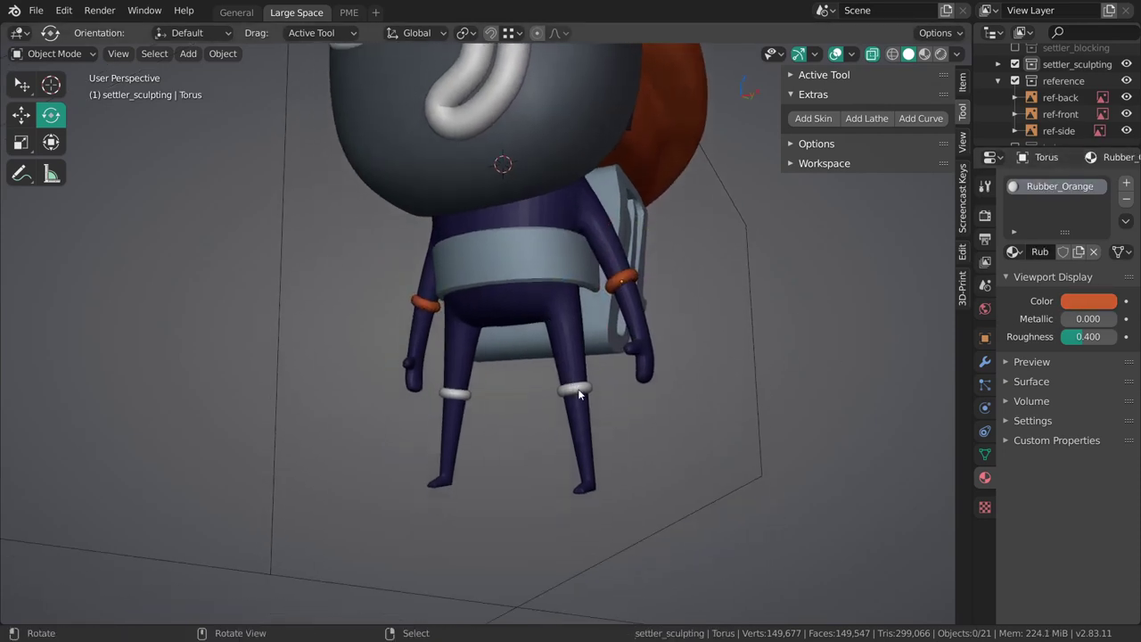
pyautogui.rightClick(631, 283)
pyautogui.keyDown('shift'); pyautogui.moveTo(632, 283); pyautogui.dragTo(622, 376, button='middle'); pyautogui.keyUp('shift')
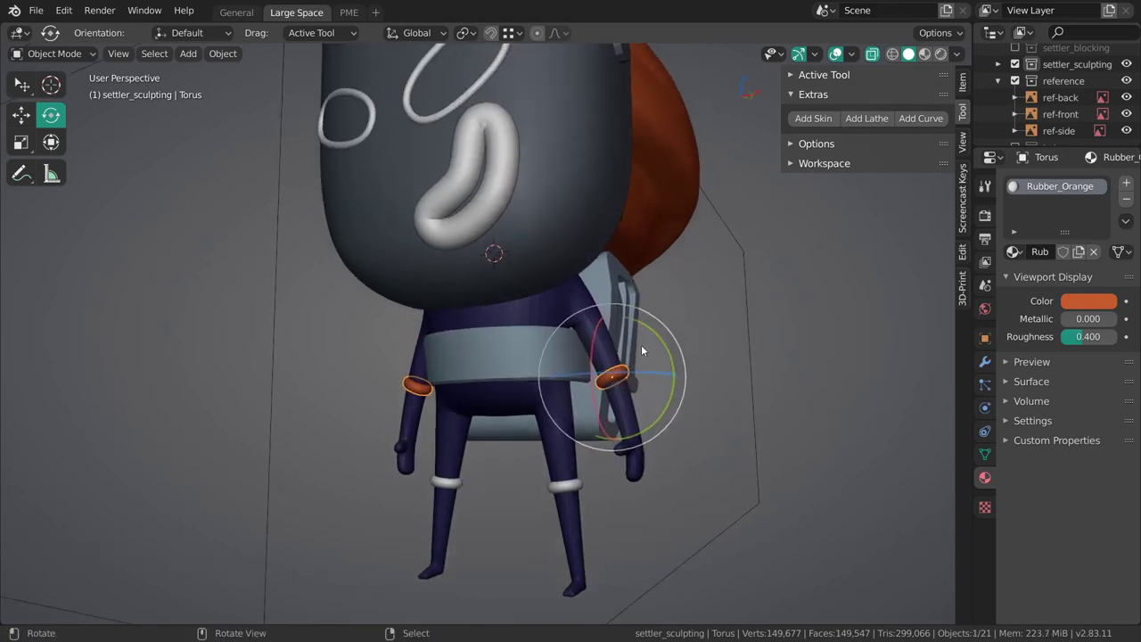
pyautogui.doubleClick(1064, 183)
pyautogui.write('Orange')
pyautogui.press('Return')
# Link the hair's material to the arm rings so both objects share it
pyautogui.click(656, 198)
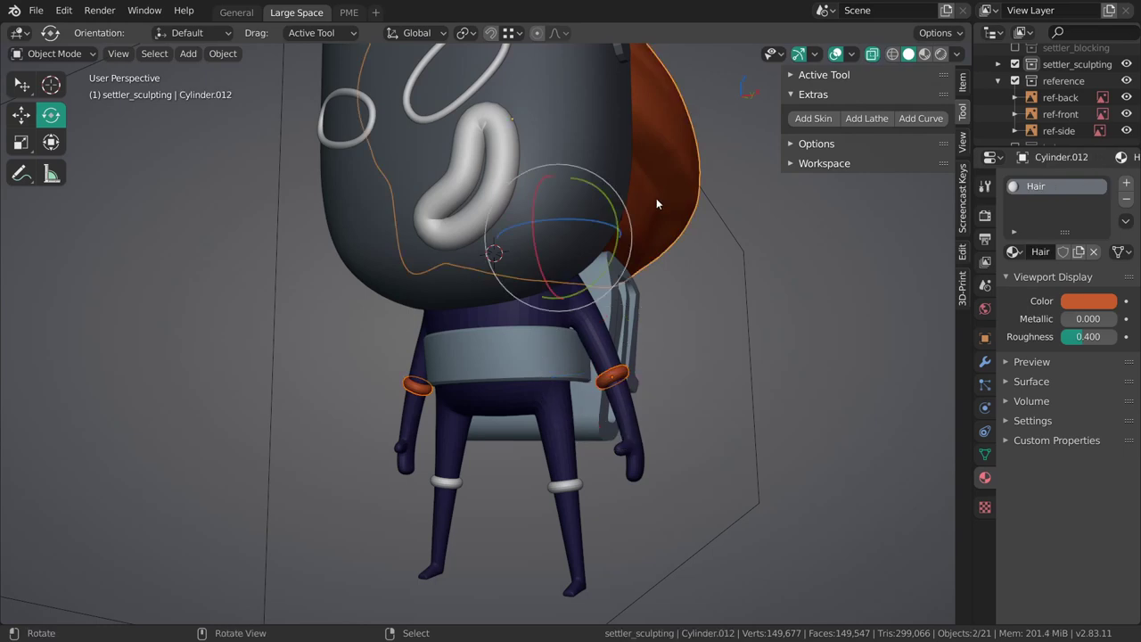
pyautogui.hotkey('ctrl', 'l')
pyautogui.click(656, 198)
# Rename the body's material to Purple and the helmet shell's material to Grey
pyautogui.click(638, 355)
pyautogui.moveTo(638, 355); pyautogui.dragTo(562, 266, button='middle')
pyautogui.click(556, 244)
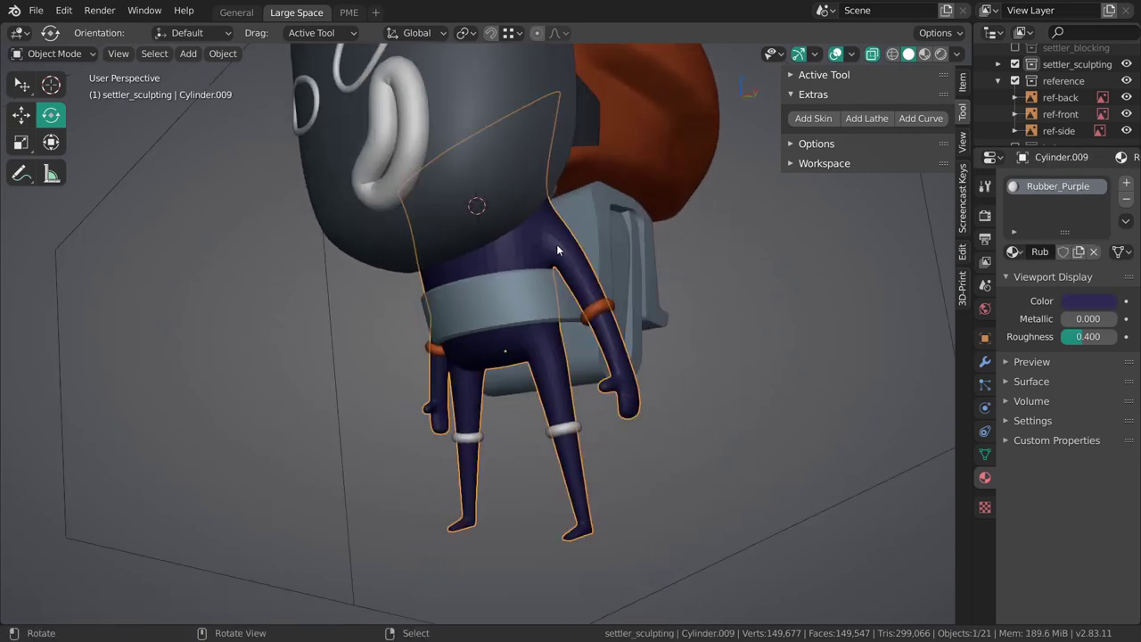
pyautogui.doubleClick(1050, 187)
pyautogui.write('Purple')
pyautogui.press('Return')
pyautogui.click(502, 158)
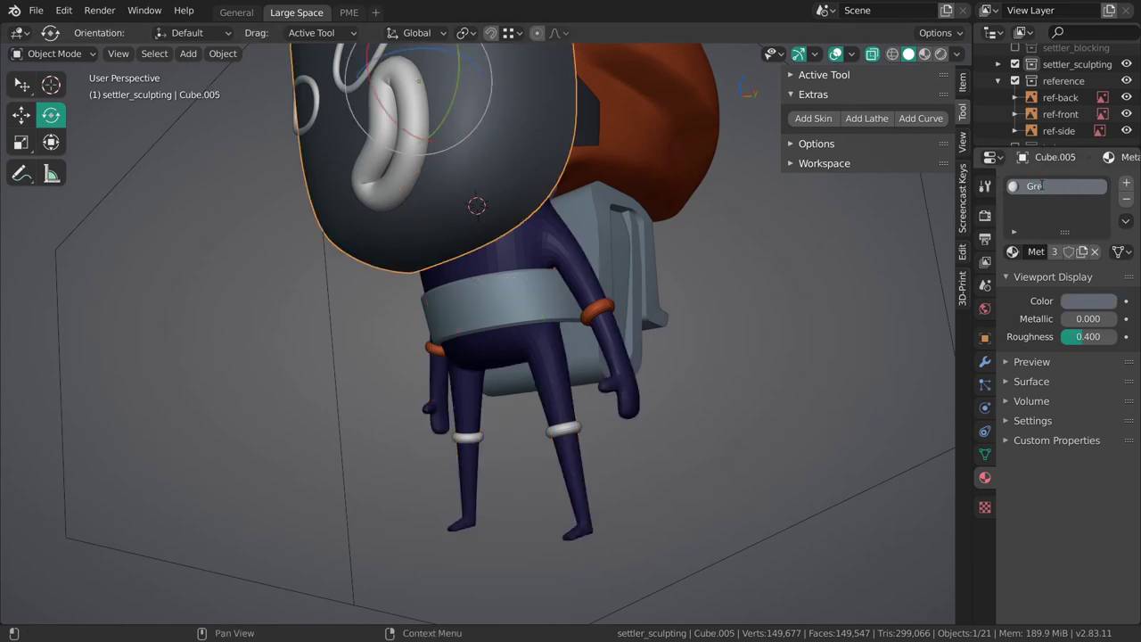
pyautogui.moveTo(512, 299); pyautogui.dragTo(538, 302, button='middle')
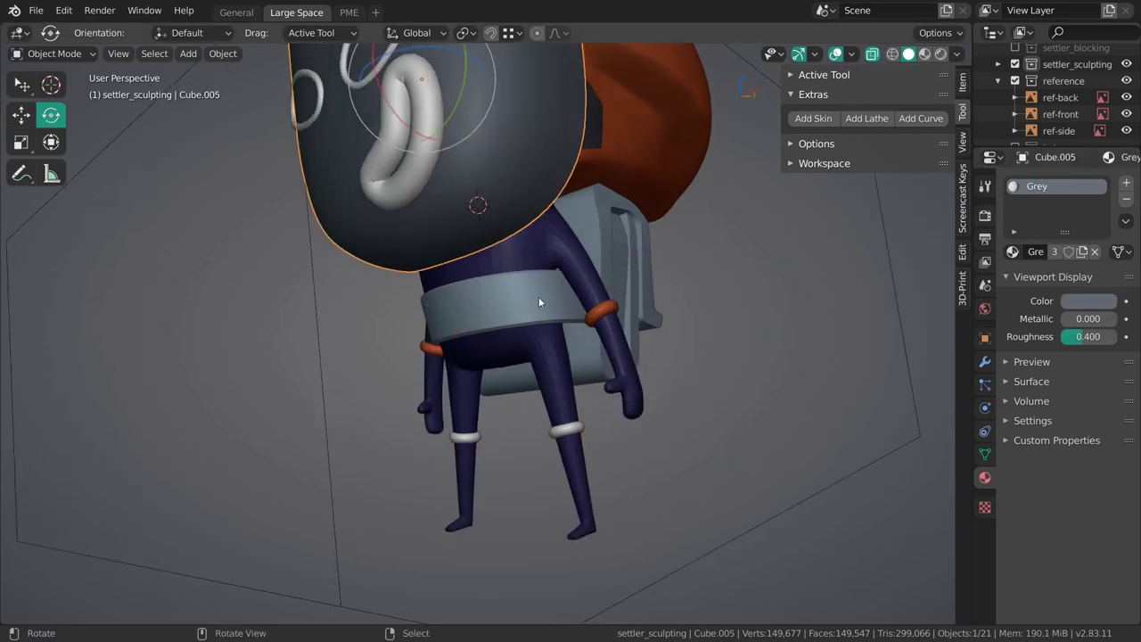
# Add a second material named Black to the character's body
pyautogui.click(536, 355)
pyautogui.moveTo(536, 355); pyautogui.dragTo(563, 352, button='middle')
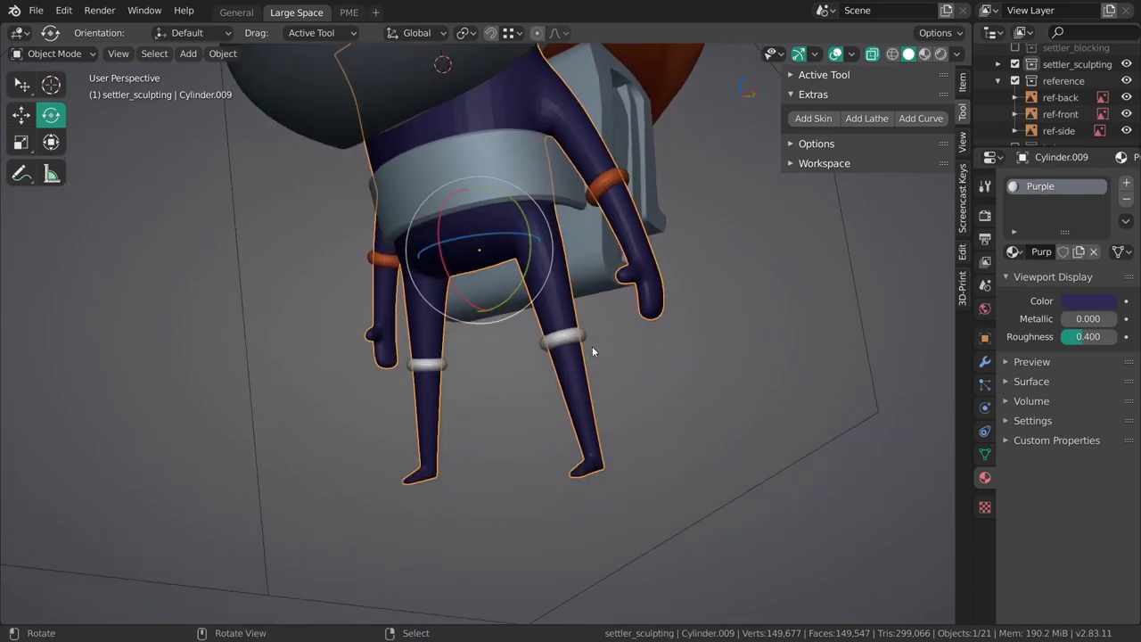
pyautogui.scroll(3, 572, 351)
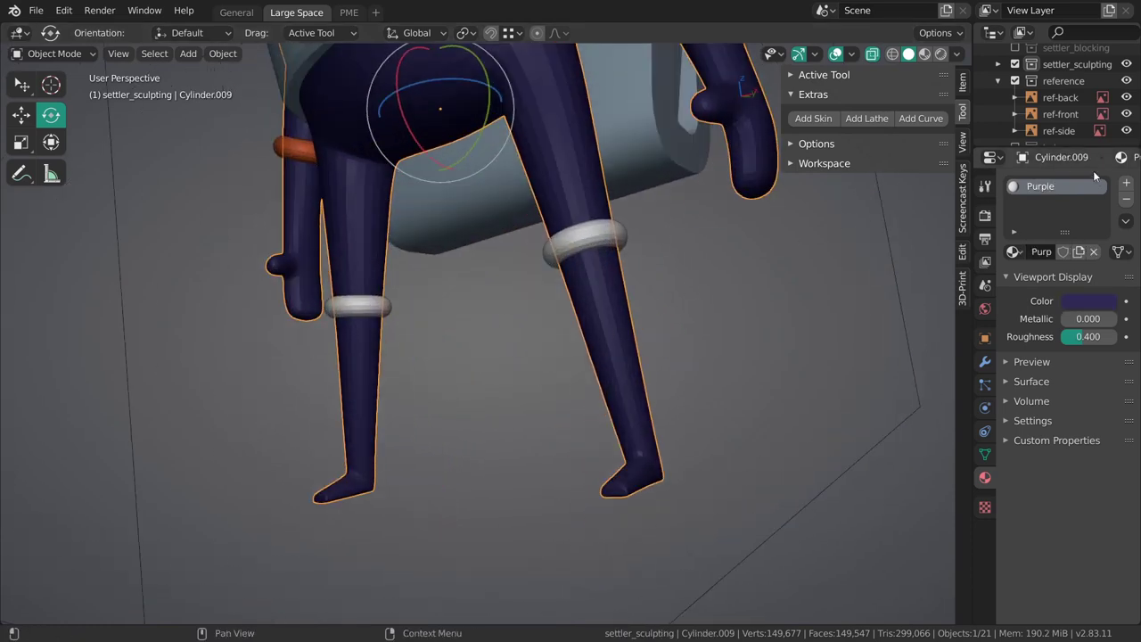
pyautogui.click(1126, 183)
pyautogui.click(1049, 285)
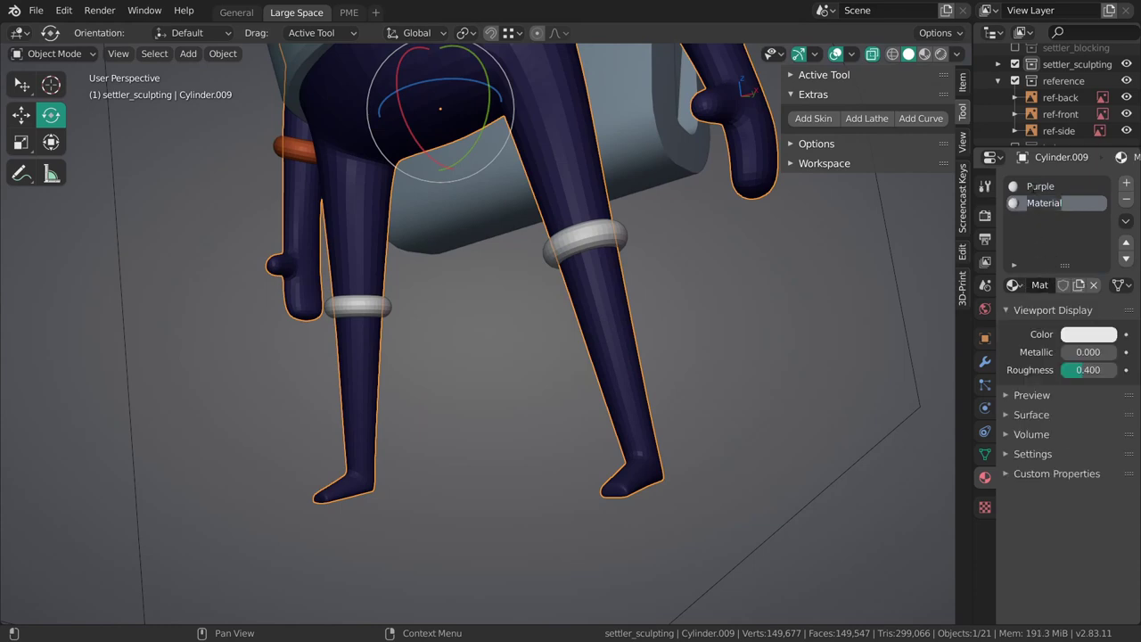
pyautogui.write('Black')
# Assign the Black material to the face loops just below both leg rings and hide those faces
pyautogui.press('Tab')
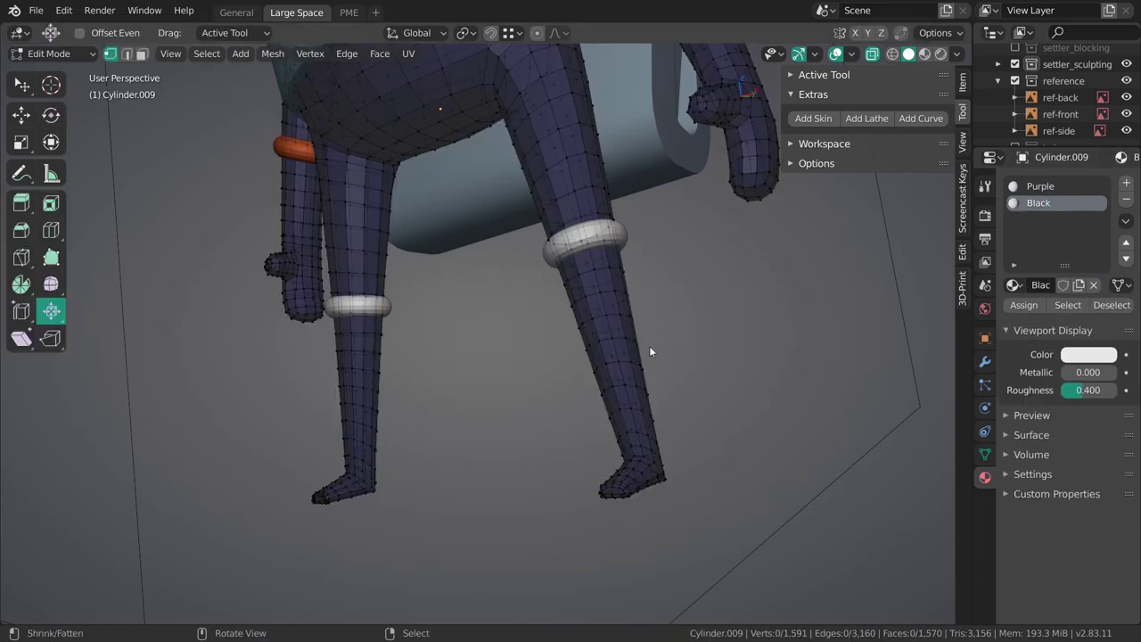
pyautogui.press('3')
pyautogui.keyDown('alt'); pyautogui.rightClick(592, 271); pyautogui.keyUp('alt')
pyautogui.moveTo(593, 273); pyautogui.dragTo(651, 287, button='middle')
pyautogui.keyDown('alt'); pyautogui.keyDown('shift'); pyautogui.click(368, 317); pyautogui.keyUp('shift'); pyautogui.keyUp('alt')
pyautogui.click(1024, 305)
pyautogui.press('h')
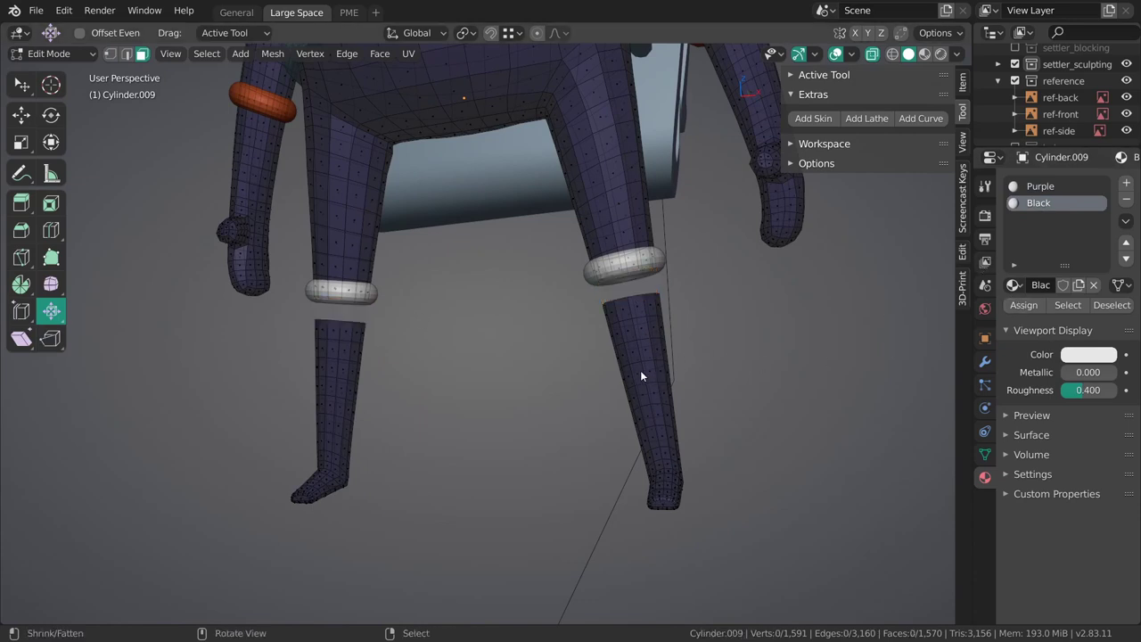
# Assign the Black material to the remaining lower-leg and foot faces, reveal the hidden faces and return to Object Mode
pyautogui.press('l')
pyautogui.press('l')
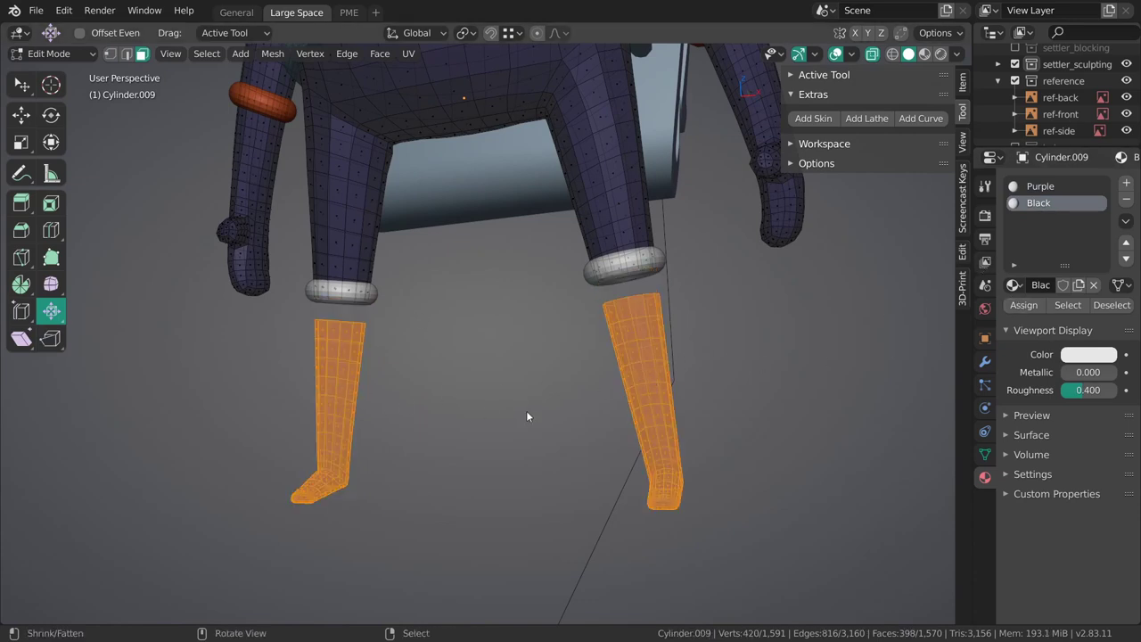
pyautogui.hotkey('alt', 'h')
pyautogui.hotkey('ctrl', 'Tab')
pyautogui.click(716, 376)
# Set the Black material's viewport display colour to a very dark blue
pyautogui.click(1066, 334)
pyautogui.click(972, 181)
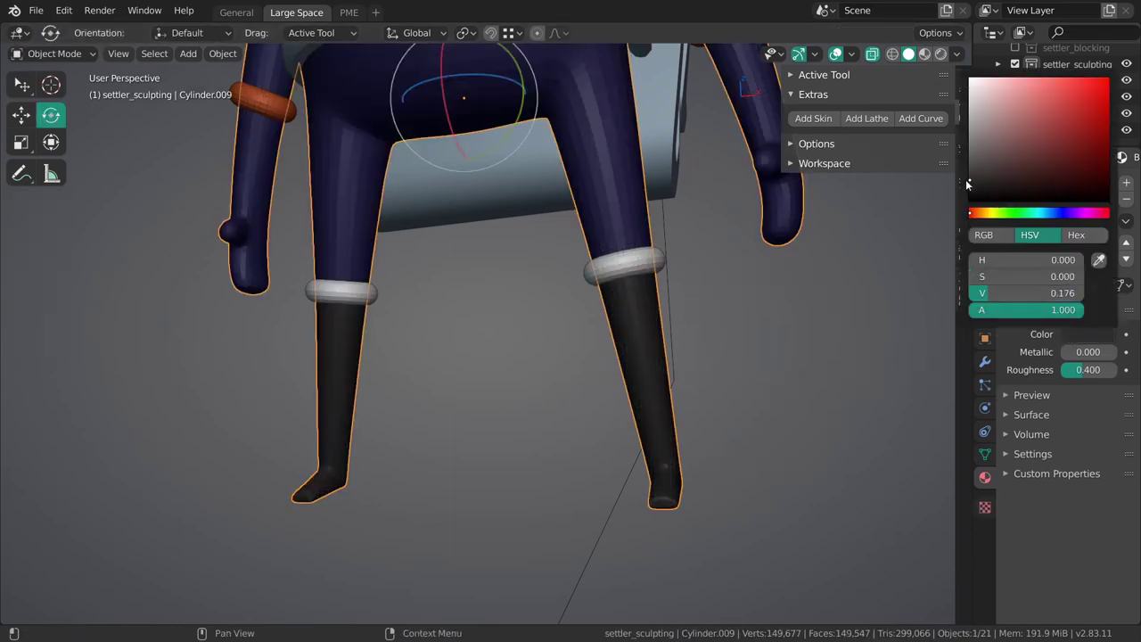
pyautogui.moveTo(964, 180); pyautogui.dragTo(1011, 179)
pyautogui.click(1062, 214)
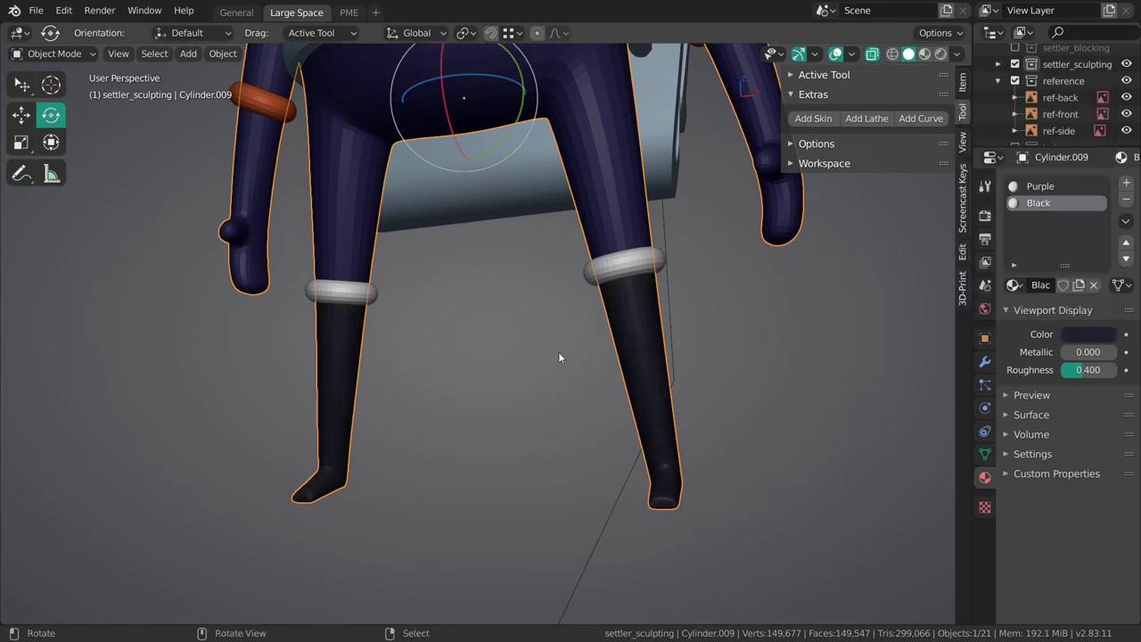
# Apply the existing Black material to the rings around the legs
pyautogui.keyDown('shift'); pyautogui.moveTo(550, 319); pyautogui.dragTo(553, 417, button='middle'); pyautogui.keyUp('shift')
pyautogui.hotkey('alt', 'a')
pyautogui.scroll(-3, 562, 405)
pyautogui.moveTo(550, 359); pyautogui.dragTo(606, 416, button='middle')
pyautogui.click(589, 417)
pyautogui.keyDown('shift'); pyautogui.click(595, 421); pyautogui.keyUp('shift')
pyautogui.click(585, 410)
pyautogui.click(1013, 252)
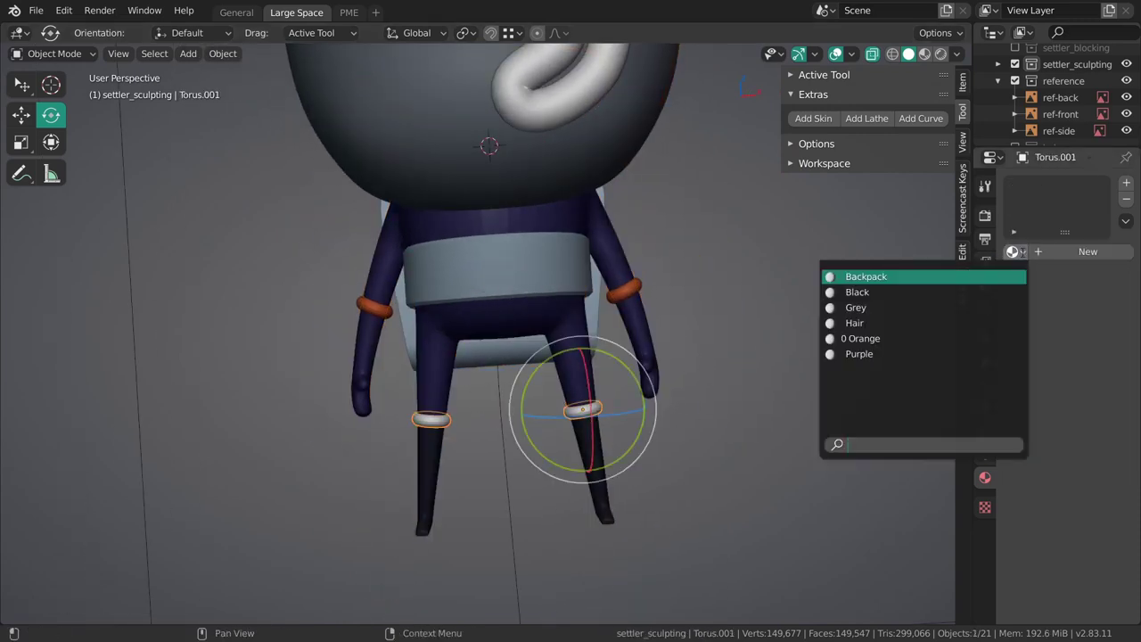
pyautogui.click(946, 293)
pyautogui.hotkey('alt', 'a')
# Add a third material named Blue to the character's body
pyautogui.moveTo(575, 305); pyautogui.dragTo(527, 364, button='middle')
pyautogui.rightClick(674, 393)
pyautogui.keyDown('shift'); pyautogui.moveTo(678, 405); pyautogui.dragTo(613, 356, button='middle'); pyautogui.keyUp('shift')
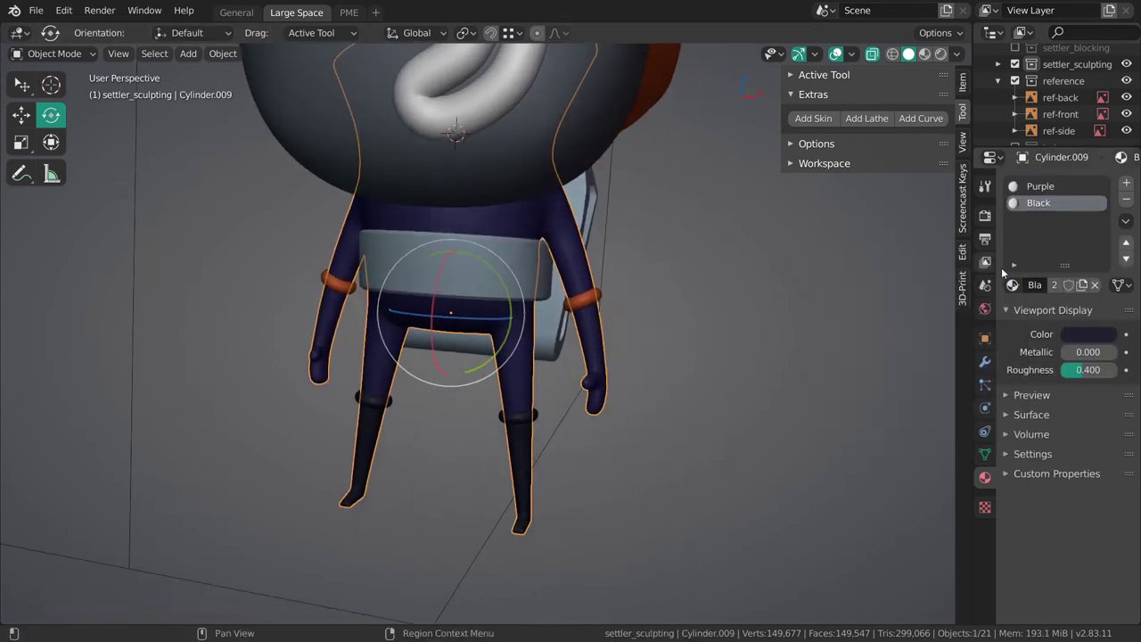
pyautogui.click(1126, 183)
pyautogui.click(1060, 284)
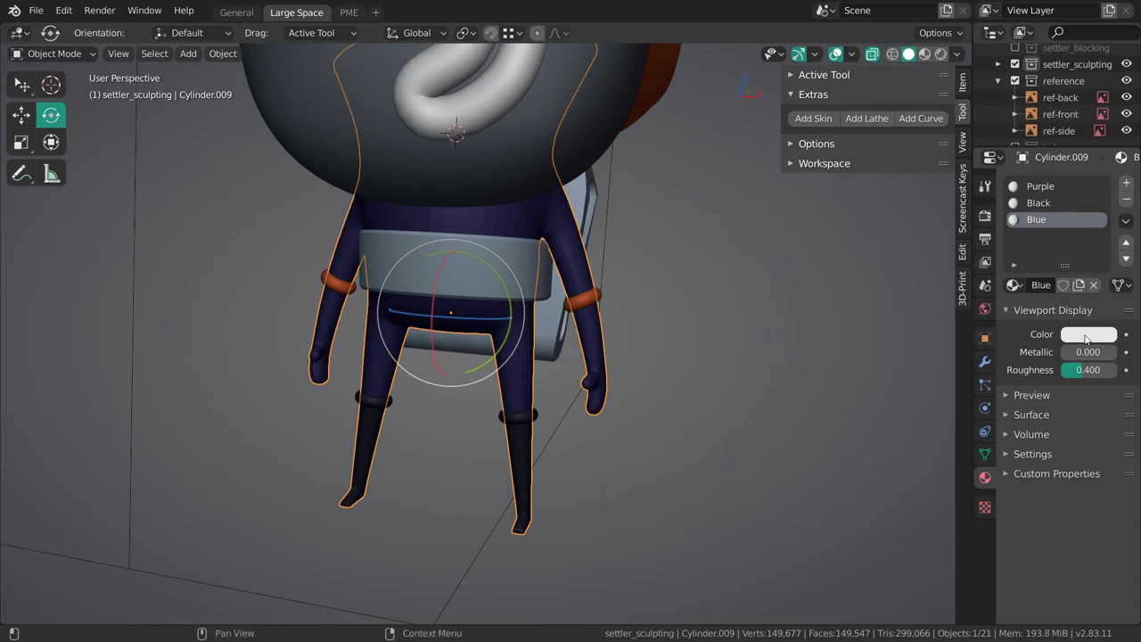
# Set the Blue material's viewport display colour to a vivid blue with hue 0.613, saturation 0.811 and value 0.824
pyautogui.click(1086, 336)
pyautogui.moveTo(1053, 118); pyautogui.dragTo(1059, 94)
pyautogui.click(1059, 213)
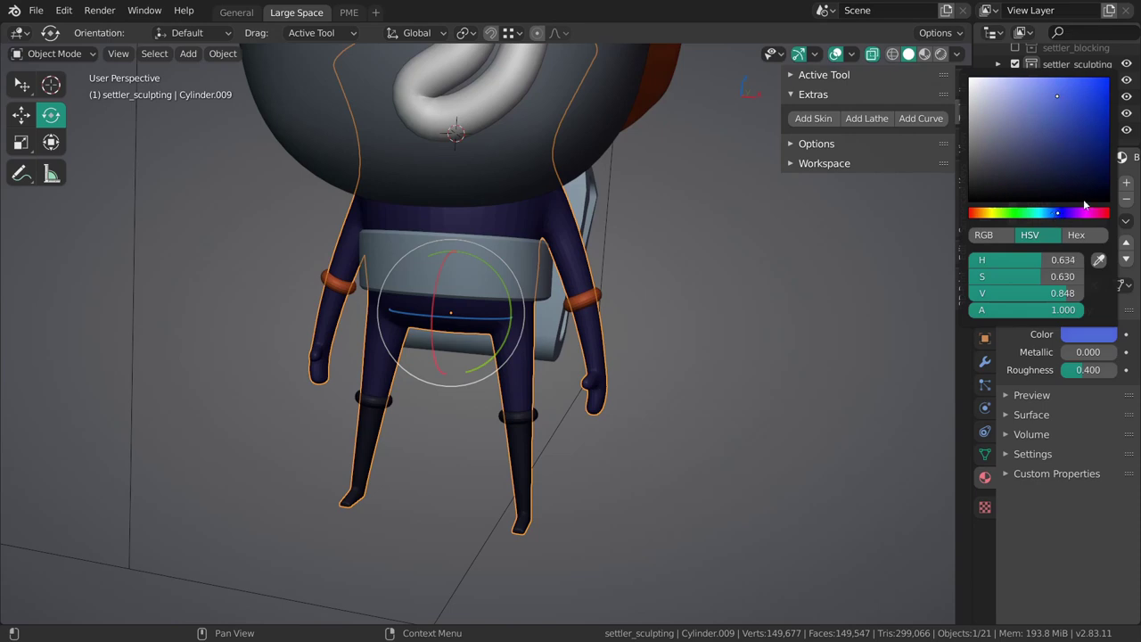
pyautogui.moveTo(1084, 178); pyautogui.dragTo(1074, 106)
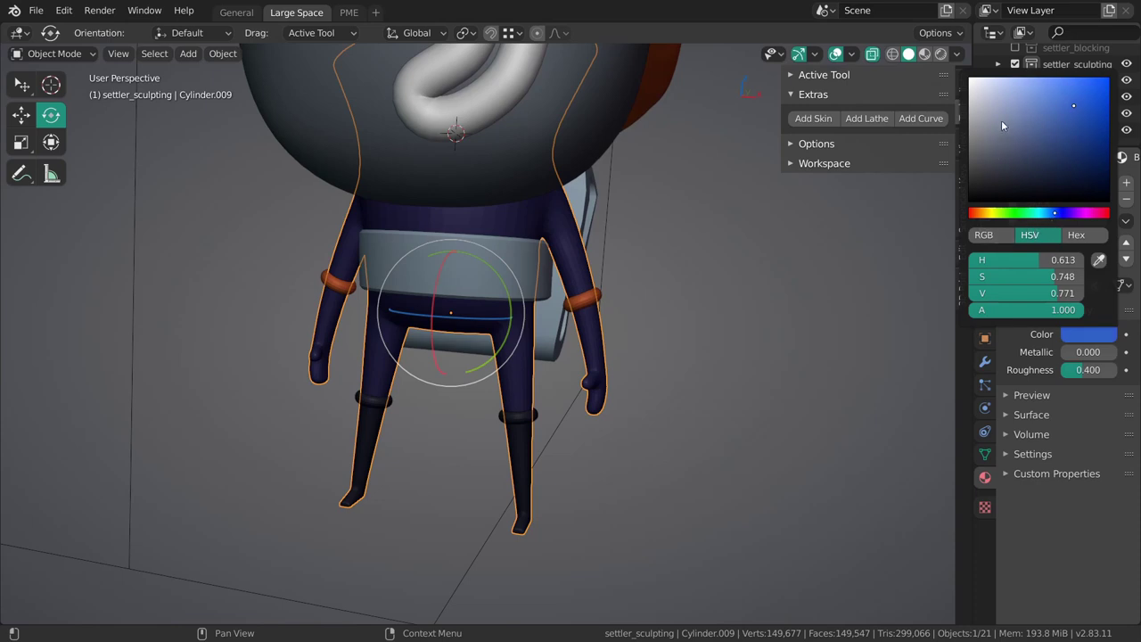
pyautogui.click(1078, 104)
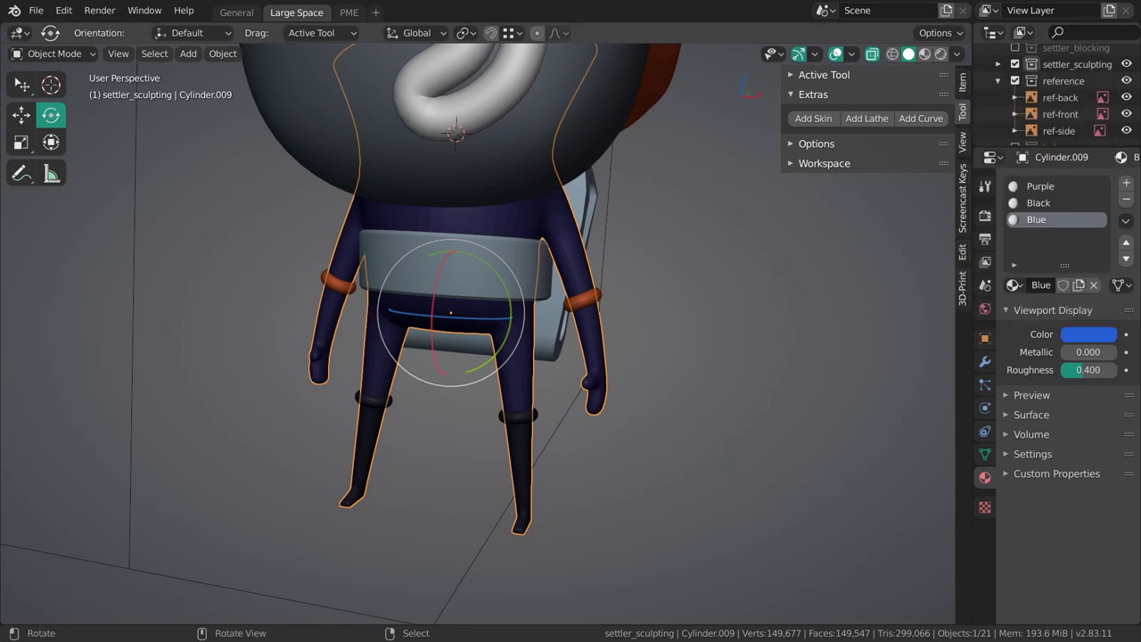
# Give the face loops just below both arm rings the Blue material and hide those faces
pyautogui.moveTo(599, 318); pyautogui.dragTo(662, 328, button='middle')
pyautogui.keyDown('shift'); pyautogui.moveTo(620, 292); pyautogui.dragTo(611, 351, button='middle'); pyautogui.keyUp('shift')
pyautogui.moveTo(682, 281); pyautogui.dragTo(631, 300, button='middle')
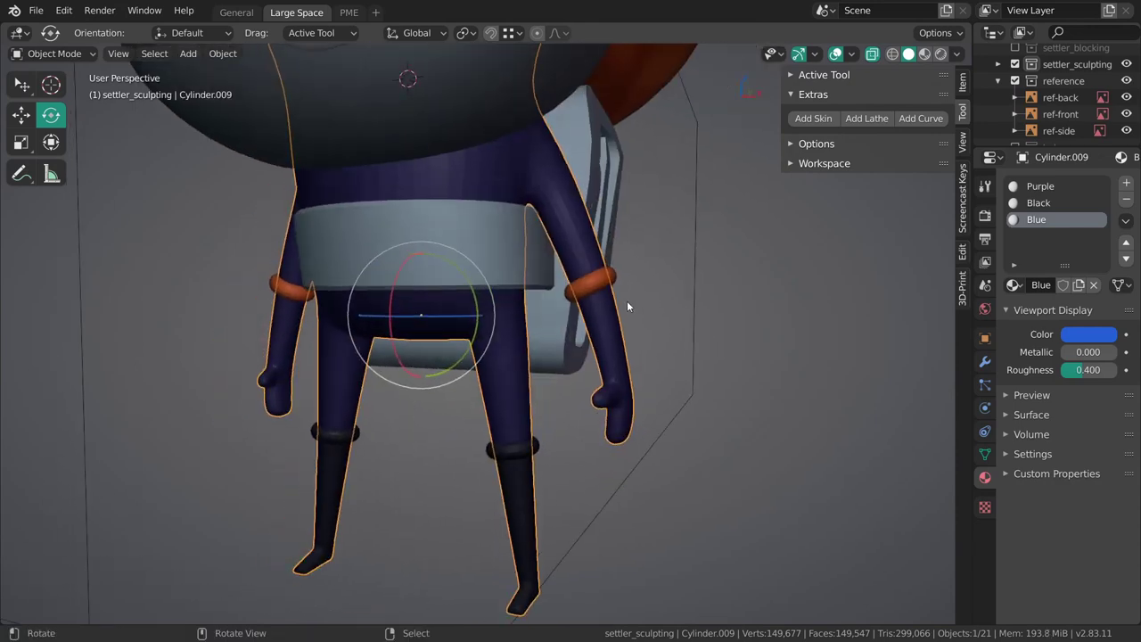
pyautogui.press('Tab')
pyautogui.moveTo(713, 348); pyautogui.dragTo(649, 361, button='middle')
pyautogui.keyDown('alt'); pyautogui.rightClick(530, 316); pyautogui.keyUp('alt')
pyautogui.moveTo(528, 323); pyautogui.dragTo(285, 341, button='middle')
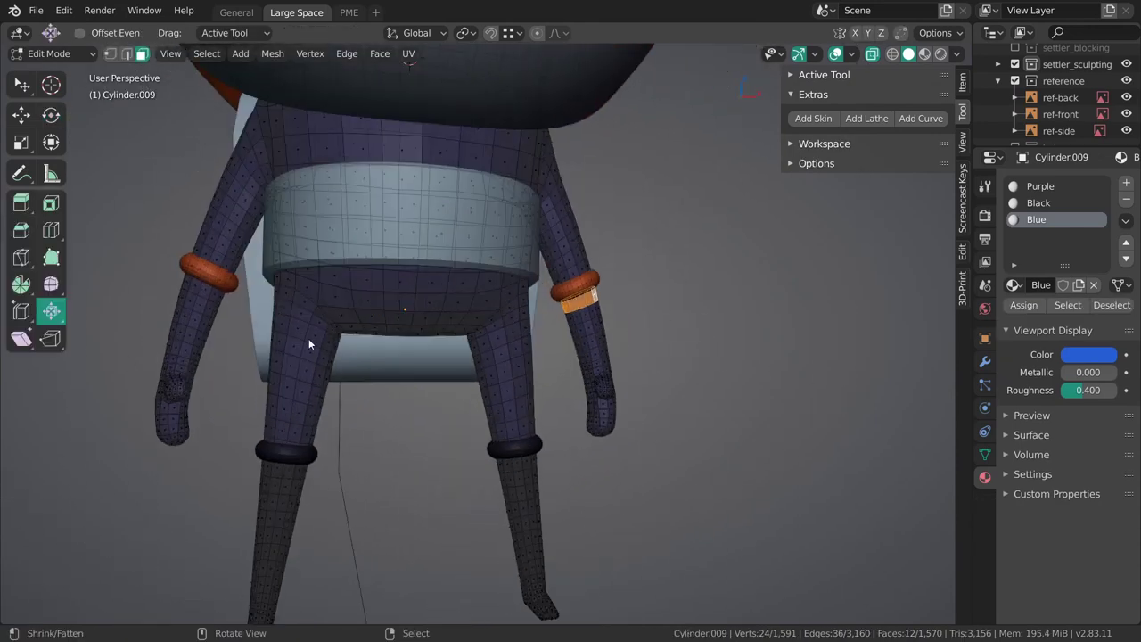
pyautogui.keyDown('alt'); pyautogui.keyDown('shift'); pyautogui.rightClick(215, 295); pyautogui.keyUp('shift'); pyautogui.keyUp('alt')
pyautogui.press('h')
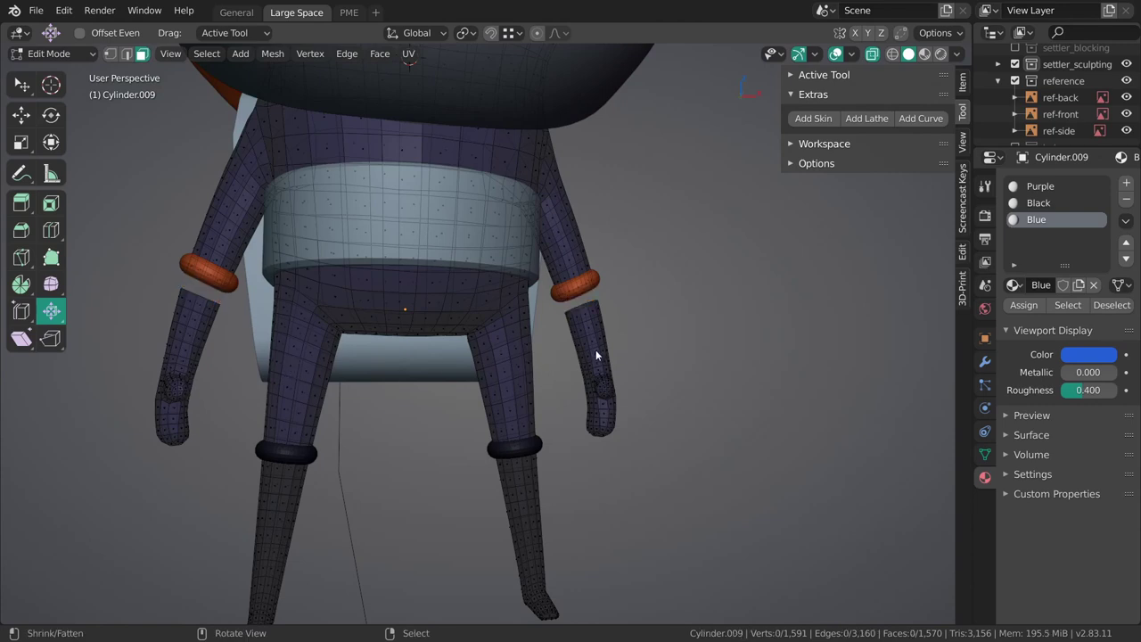
# Assign the Blue material to the remaining forearm and hand faces, reveal the hidden faces and return to Object Mode
pyautogui.press('l')
pyautogui.press('l')
pyautogui.moveTo(701, 339); pyautogui.dragTo(705, 312, button='middle')
pyautogui.hotkey('alt', 'a')
pyautogui.hotkey('ctrl', 'Tab')
pyautogui.click(604, 312)
pyautogui.scroll(-2, 597, 328)
pyautogui.hotkey('alt', 'a')
pyautogui.moveTo(596, 330); pyautogui.dragTo(591, 297, button='middle')
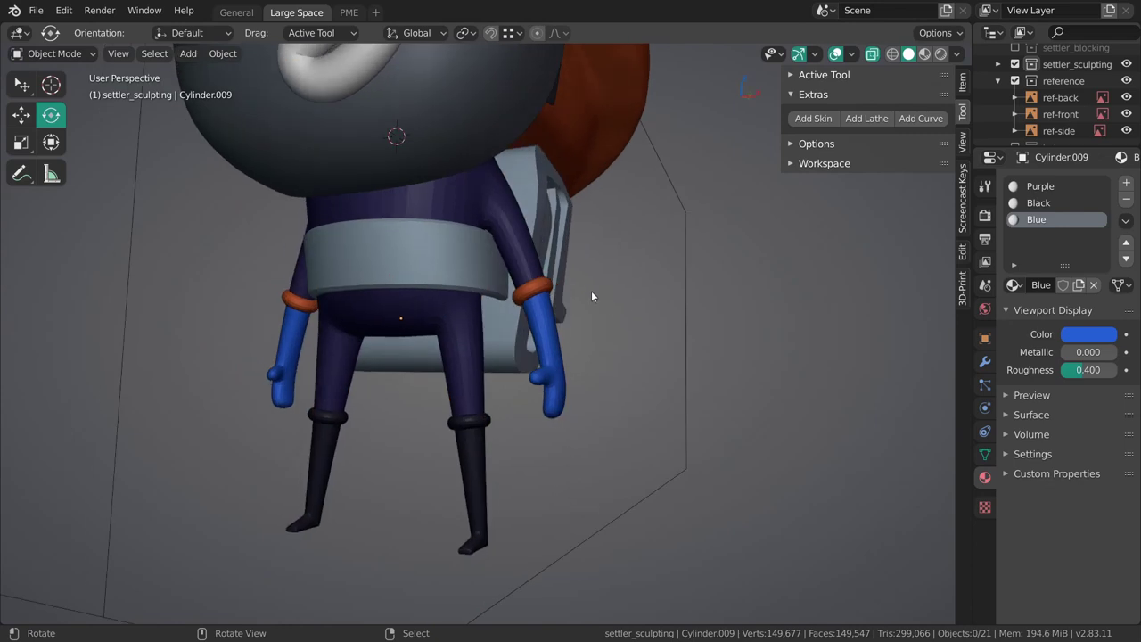
# Darken the Blue material's viewport display colour slightly
pyautogui.click(1083, 335)
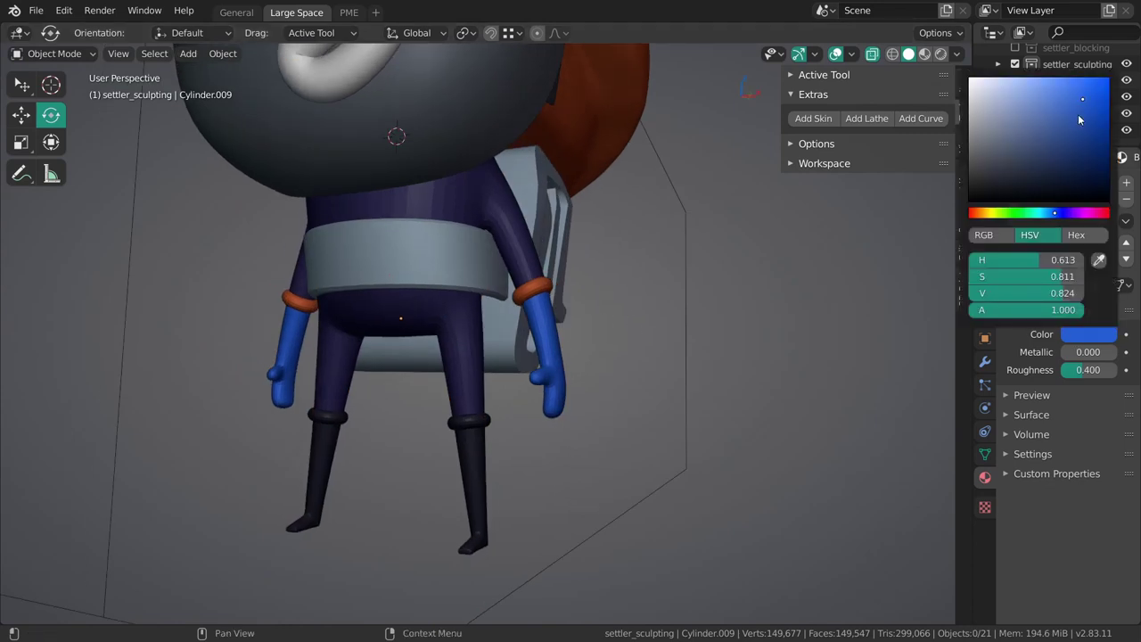
pyautogui.moveTo(756, 326); pyautogui.dragTo(539, 319, button='middle')
# Apply the existing Blue material to the thick mouth tube on the helmet
pyautogui.click(496, 207)
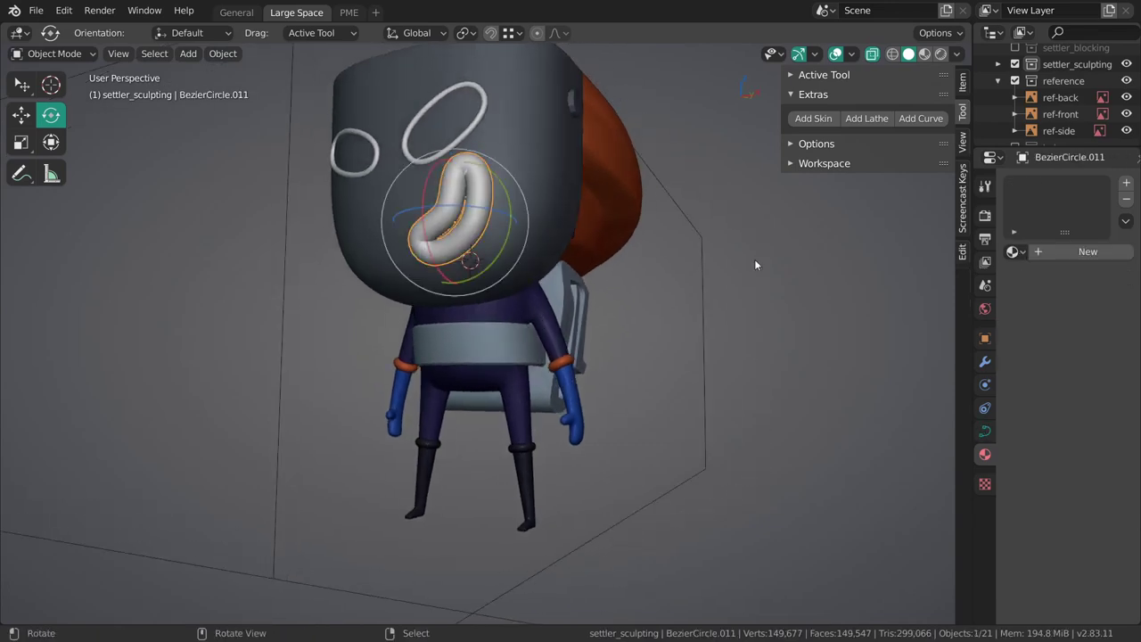
pyautogui.click(1012, 251)
pyautogui.write('b')
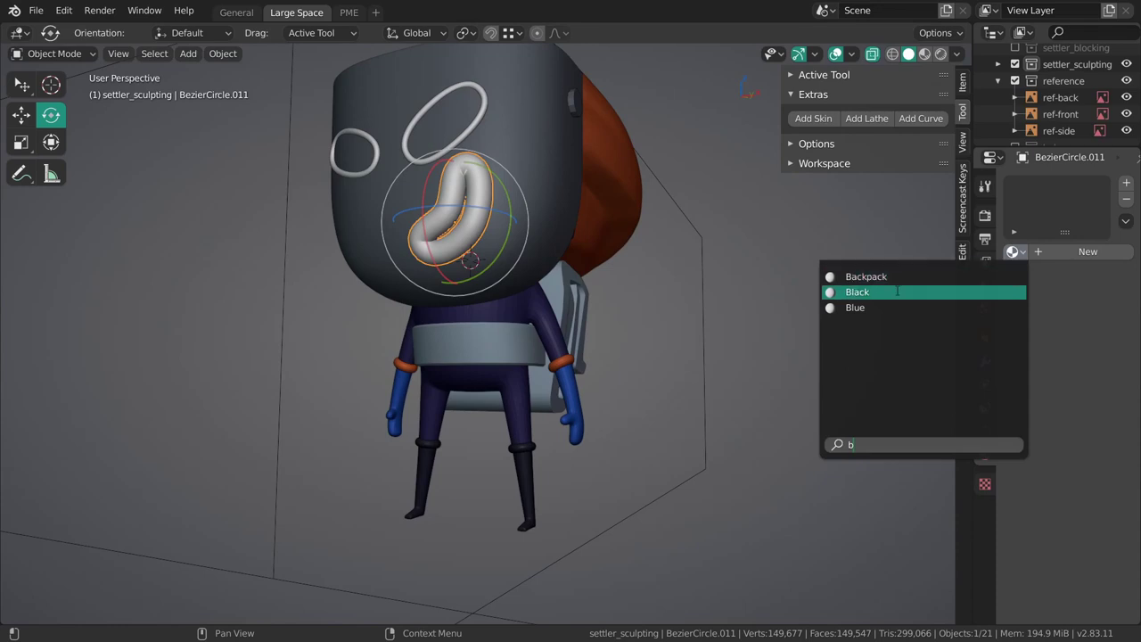
pyautogui.click(898, 291)
pyautogui.click(1012, 252)
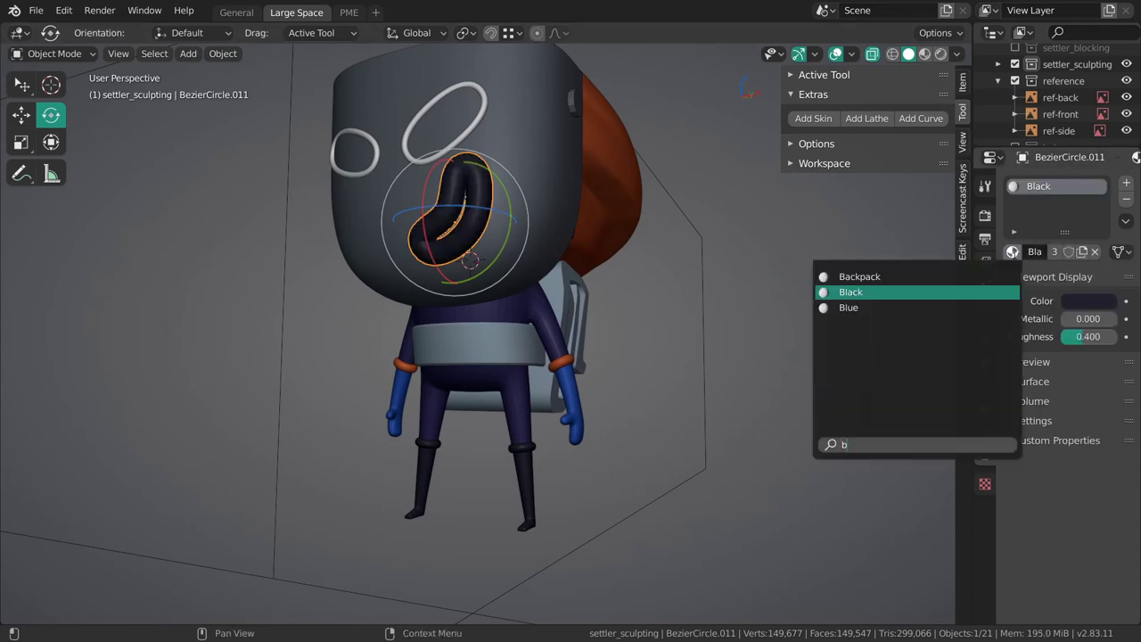
pyautogui.click(892, 309)
pyautogui.hotkey('alt', 'a')
pyautogui.moveTo(565, 275); pyautogui.dragTo(596, 343, button='middle')
pyautogui.scroll(3, 597, 344)
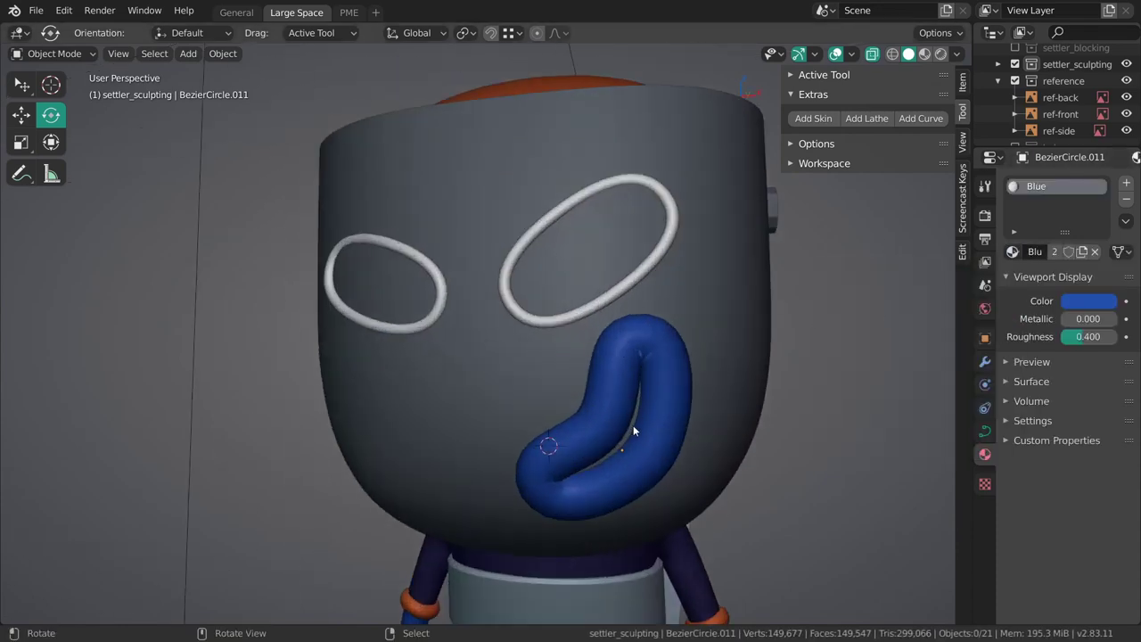
pyautogui.rightClick(629, 428)
pyautogui.rightClick(631, 430)
pyautogui.keyDown('shift'); pyautogui.moveTo(631, 431); pyautogui.dragTo(603, 335, button='middle'); pyautogui.keyUp('shift')
pyautogui.hotkey('alt', 'a')
pyautogui.rightClick(605, 330)
pyautogui.press('h')
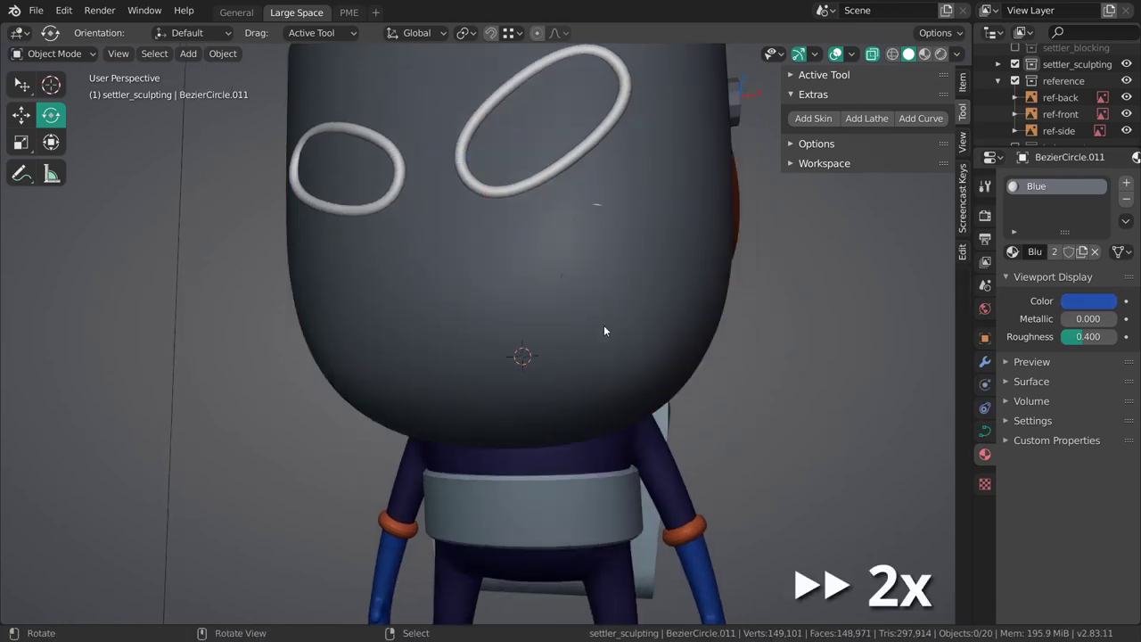
pyautogui.hotkey('shift', 'z')
pyautogui.click(596, 210)
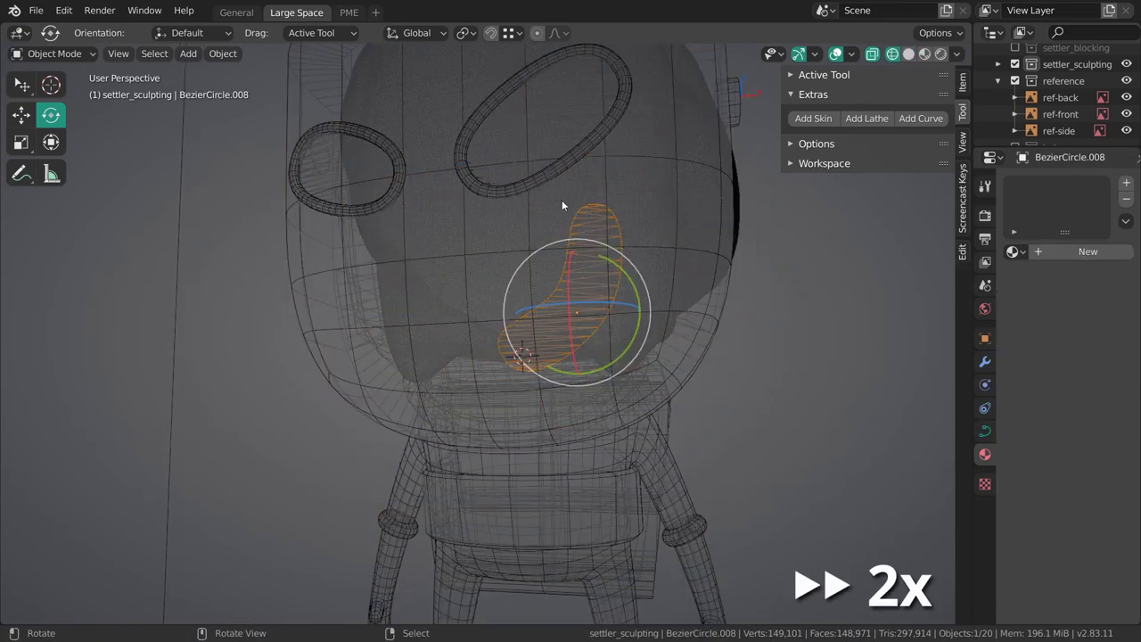
pyautogui.hotkey('alt', 'h')
pyautogui.hotkey('alt', 'a')
pyautogui.hotkey('shift', 'z')
# Hide the grey helmet shell and apply the Black material to the face mask beneath it
pyautogui.scroll(-2, 670, 331)
pyautogui.rightClick(558, 310)
pyautogui.moveTo(670, 332)
pyautogui.mouseDown(button='middle')
pyautogui.moveTo(558, 310)
pyautogui.moveTo(673, 290)
pyautogui.moveTo(679, 300)
pyautogui.moveTo(562, 292)
pyautogui.moveTo(502, 315)
pyautogui.moveTo(544, 316)
pyautogui.mouseUp(button='middle')
pyautogui.press('h')
pyautogui.rightClick(581, 311)
pyautogui.click(1013, 252)
pyautogui.click(950, 294)
pyautogui.hotkey('alt', 'a')
# Give the surface inside the mouth tube a separate copy of the Blue material named Blue Dark
pyautogui.rightClick(502, 315)
pyautogui.hotkey('alt', 'a')
pyautogui.scroll(2, 502, 315)
pyautogui.rightClick(543, 317)
pyautogui.rightClick(542, 318)
pyautogui.rightClick(542, 319)
pyautogui.rightClick(543, 319)
pyautogui.click(1045, 254)
pyautogui.click(1015, 252)
pyautogui.click(887, 308)
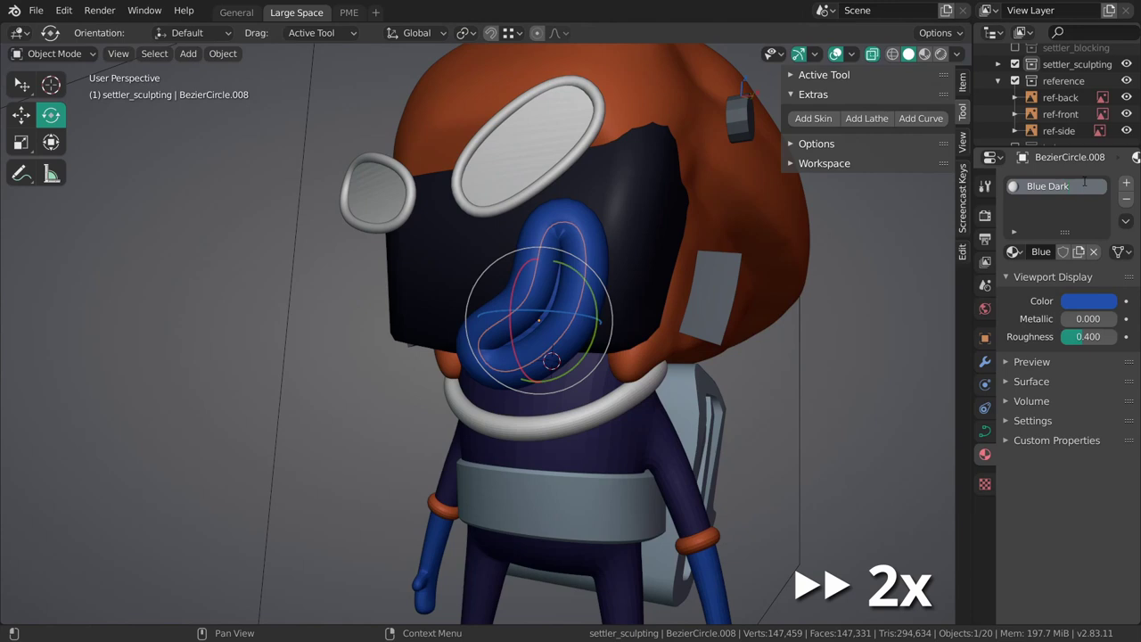
# Darken the Blue Dark material's viewport display colour
pyautogui.click(1088, 300)
pyautogui.moveTo(1088, 102); pyautogui.dragTo(1091, 130)
pyautogui.hotkey('alt', 'a')
# Apply the Black material to one eye rim and link it to the other rim
pyautogui.moveTo(513, 299); pyautogui.dragTo(641, 252, button='middle')
pyautogui.click(641, 284)
pyautogui.click(1013, 251)
pyautogui.click(864, 288)
pyautogui.click(401, 263)
pyautogui.keyDown('shift'); pyautogui.click(589, 283); pyautogui.keyUp('shift')
pyautogui.hotkey('ctrl', 'l')
pyautogui.click(588, 281)
pyautogui.hotkey('alt', 'a')
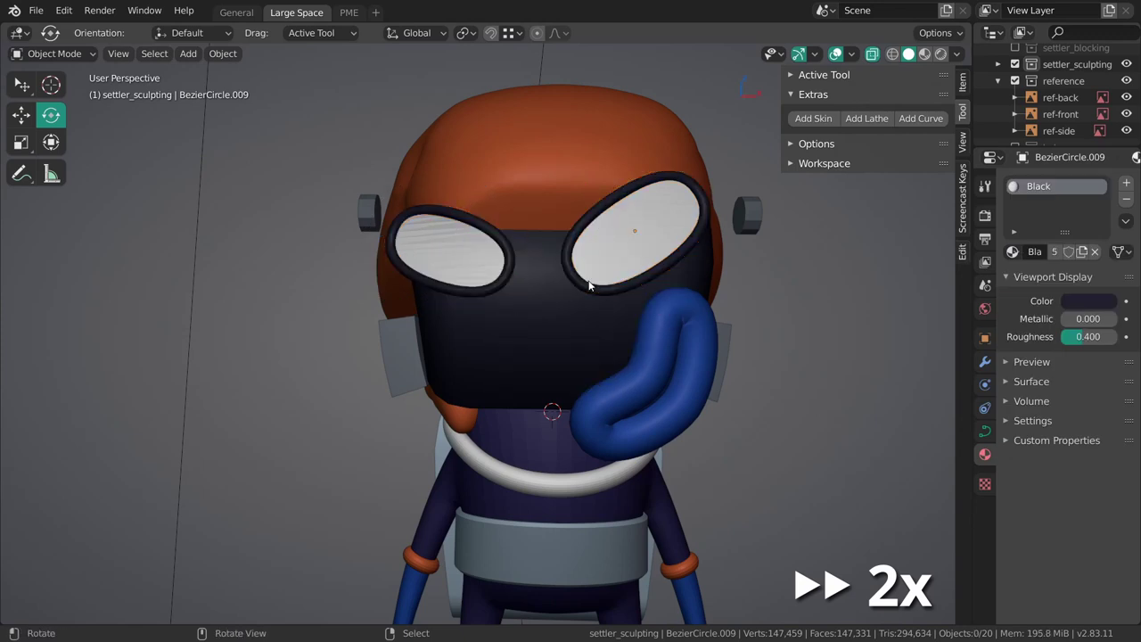
# Create a material named Green on the larger eye lens with a light green viewport display colour
pyautogui.click(654, 244)
pyautogui.write('Eye')
pyautogui.click(1080, 303)
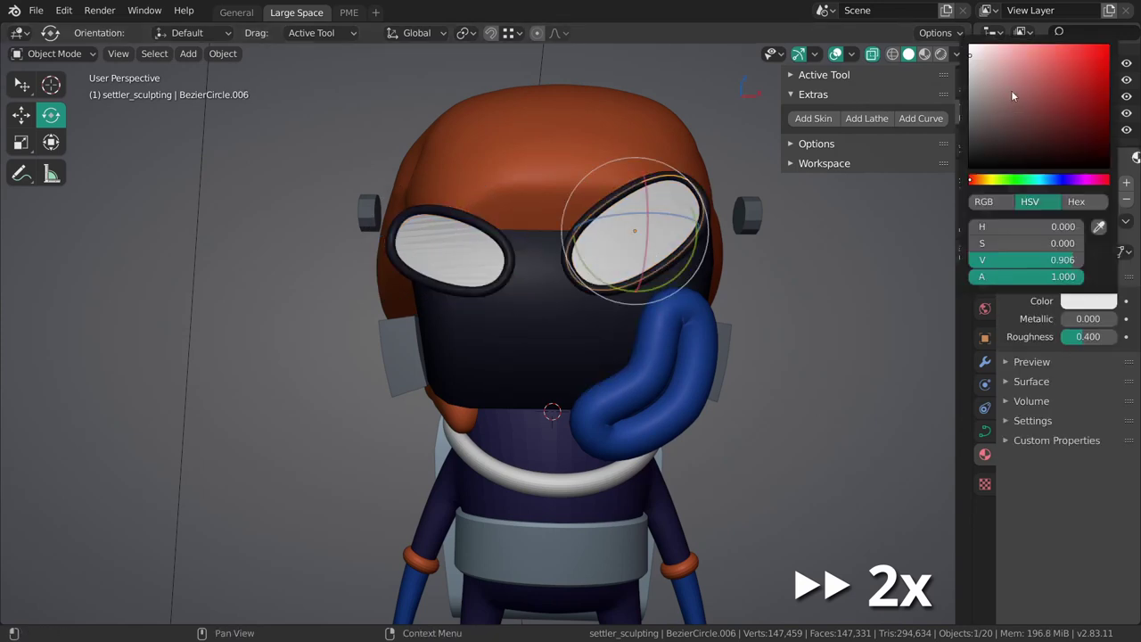
pyautogui.click(1021, 70)
pyautogui.click(1021, 182)
# Link the Green material to the other eye lens and reveal the hidden helmet shell
pyautogui.rightClick(477, 255)
pyautogui.keyDown('shift'); pyautogui.click(639, 237); pyautogui.keyUp('shift')
pyautogui.hotkey('ctrl', 'l')
pyautogui.click(639, 239)
pyautogui.hotkey('alt', 'h')
pyautogui.hotkey('alt', 'a')
pyautogui.moveTo(645, 333); pyautogui.dragTo(615, 317, button='middle')
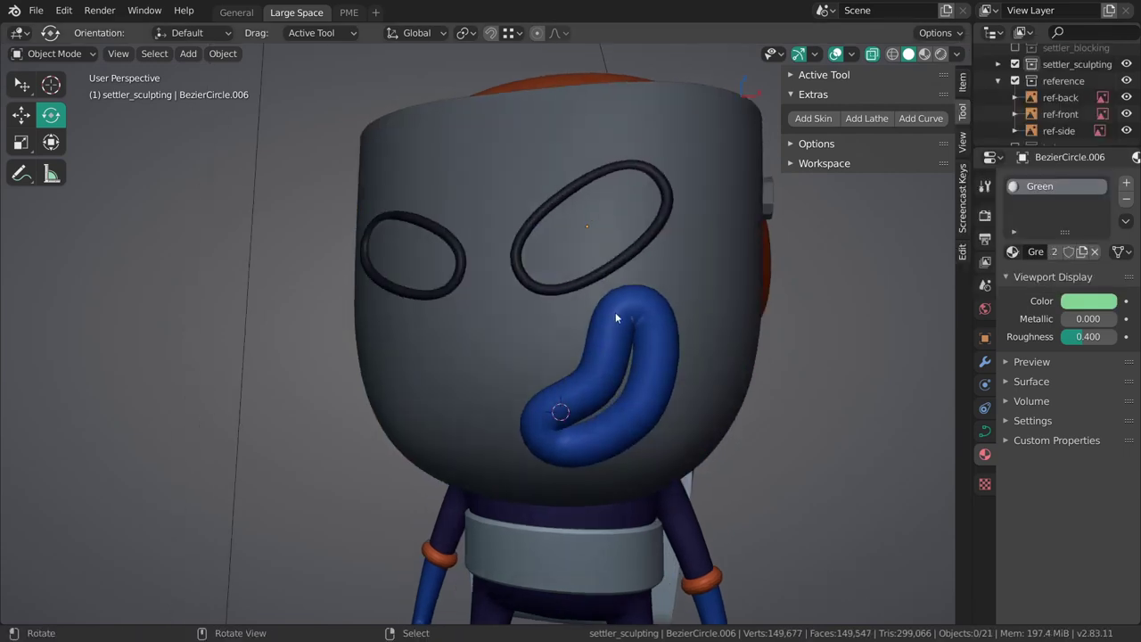
# Hide the helmet shell and select both eye lenses, both eye rims and the mouth tube pieces together
pyautogui.moveTo(568, 264); pyautogui.dragTo(571, 314, button='middle')
pyautogui.click(558, 294)
pyautogui.press('h')
pyautogui.click(564, 298)
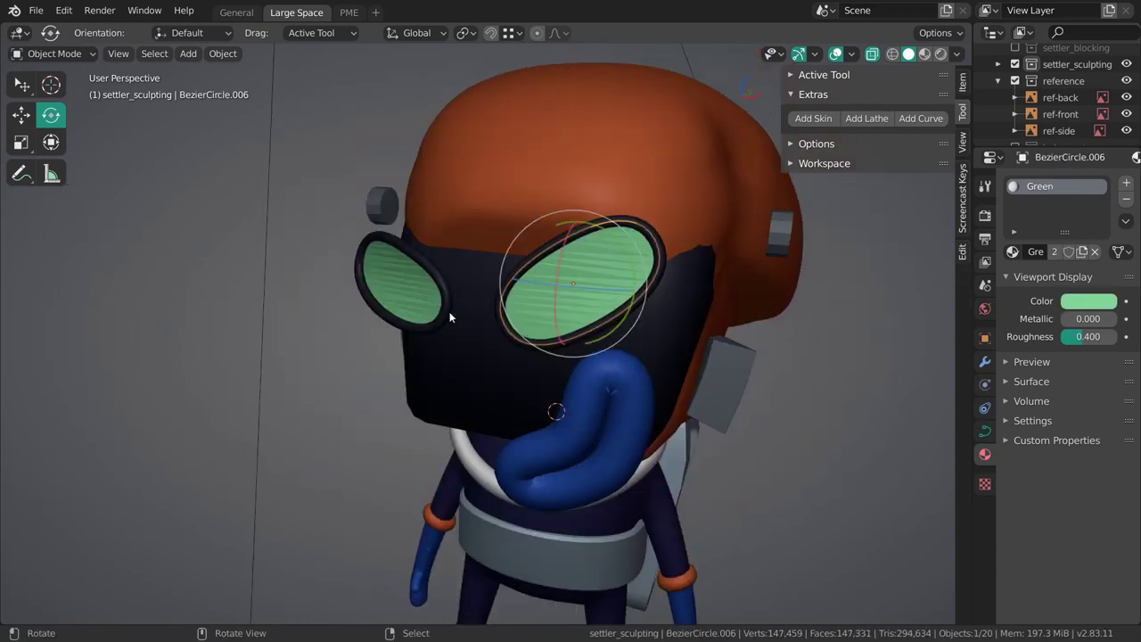
pyautogui.keyDown('shift'); pyautogui.click(455, 315); pyautogui.keyUp('shift')
pyautogui.keyDown('shift'); pyautogui.click(527, 341); pyautogui.keyUp('shift')
pyautogui.keyDown('shift'); pyautogui.click(423, 327); pyautogui.keyUp('shift')
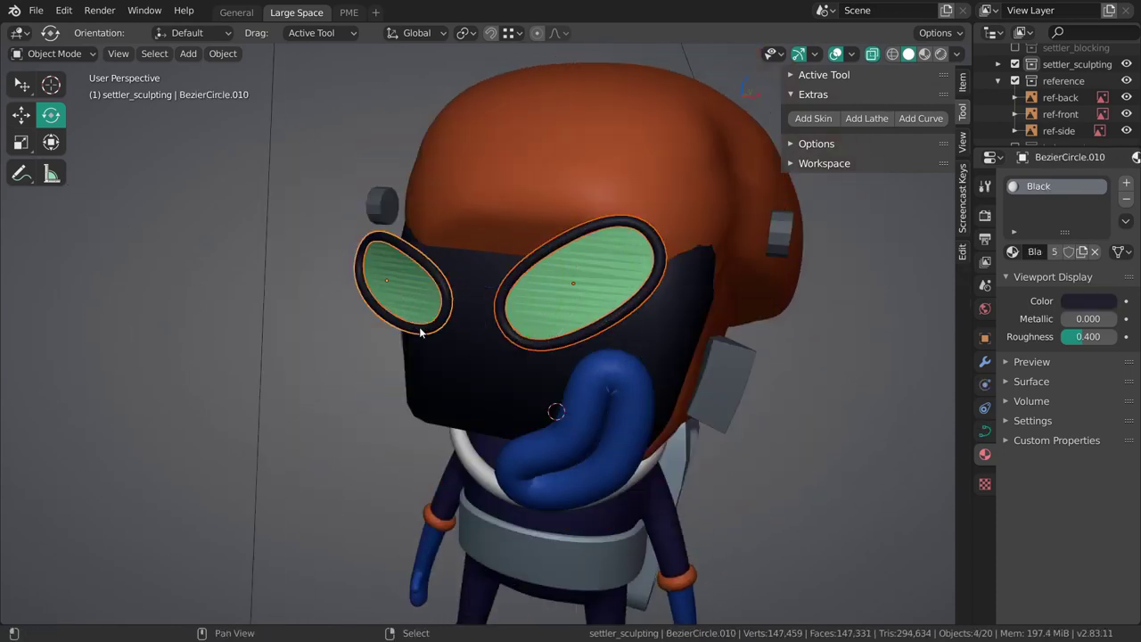
pyautogui.keyDown('shift'); pyautogui.click(572, 426); pyautogui.keyUp('shift')
pyautogui.moveTo(572, 427); pyautogui.dragTo(600, 413, button='middle')
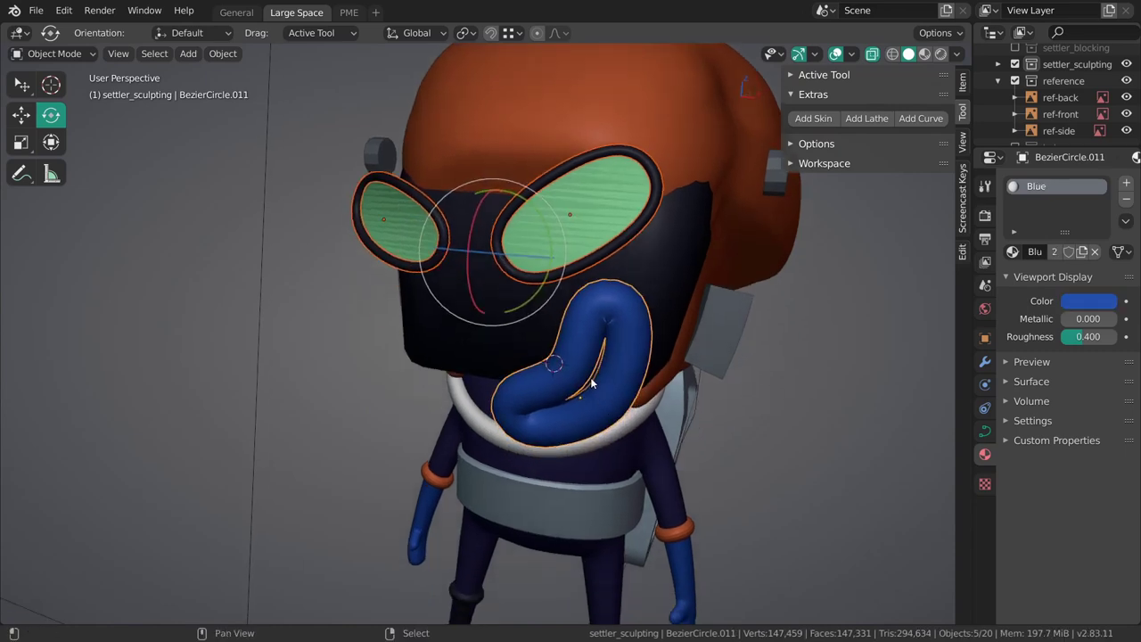
pyautogui.keyDown('shift'); pyautogui.click(591, 382); pyautogui.keyUp('shift')
# Move the selected eye and mouth parts forward to the front of the face and reveal the helmet shell
pyautogui.moveTo(593, 385); pyautogui.dragTo(560, 319, button='middle')
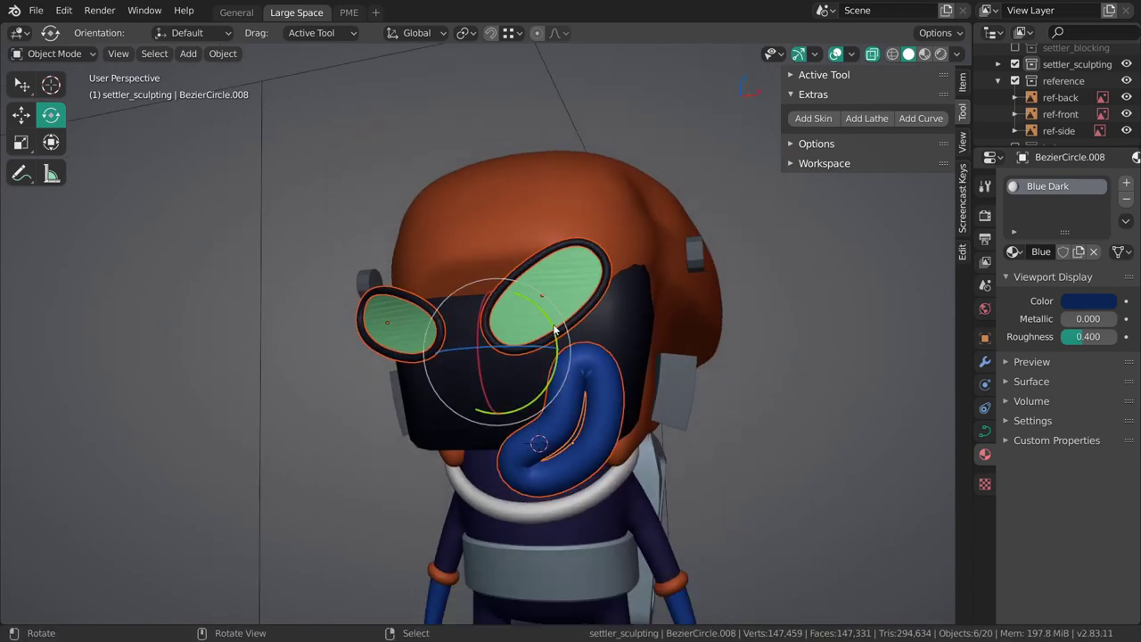
pyautogui.hotkey('alt', 'z')
pyautogui.click(562, 334)
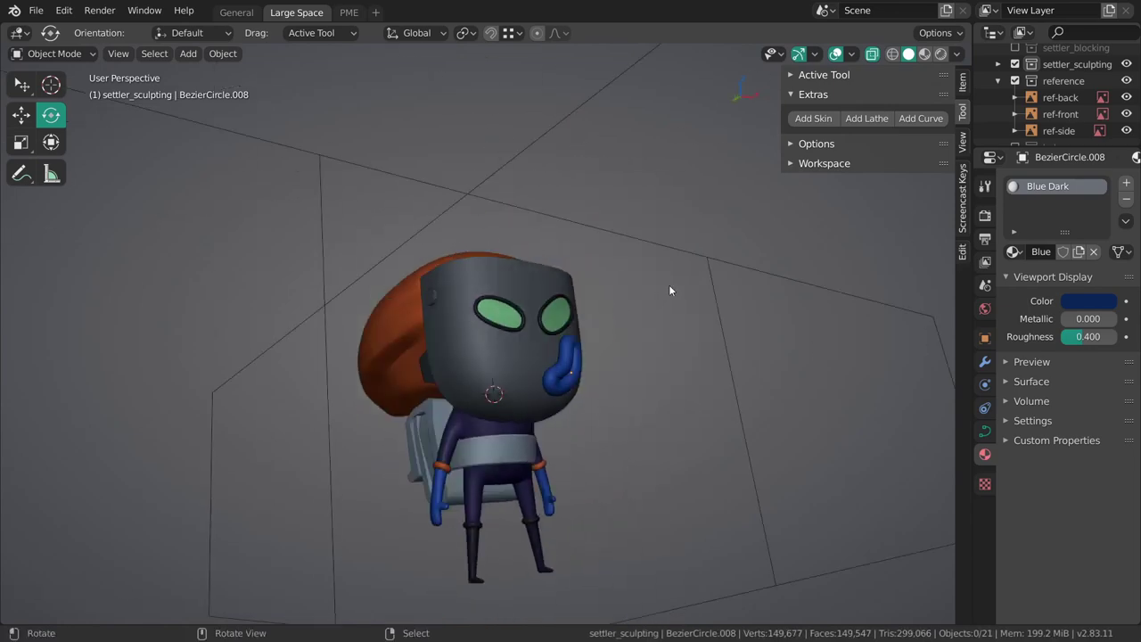
# Check the coloured character from several sides against the front reference and save the file
pyautogui.moveTo(669, 285); pyautogui.dragTo(526, 365, button='middle')
pyautogui.scroll(4, 562, 363)
pyautogui.click(606, 342)
pyautogui.moveTo(607, 343); pyautogui.dragTo(708, 277, button='middle')
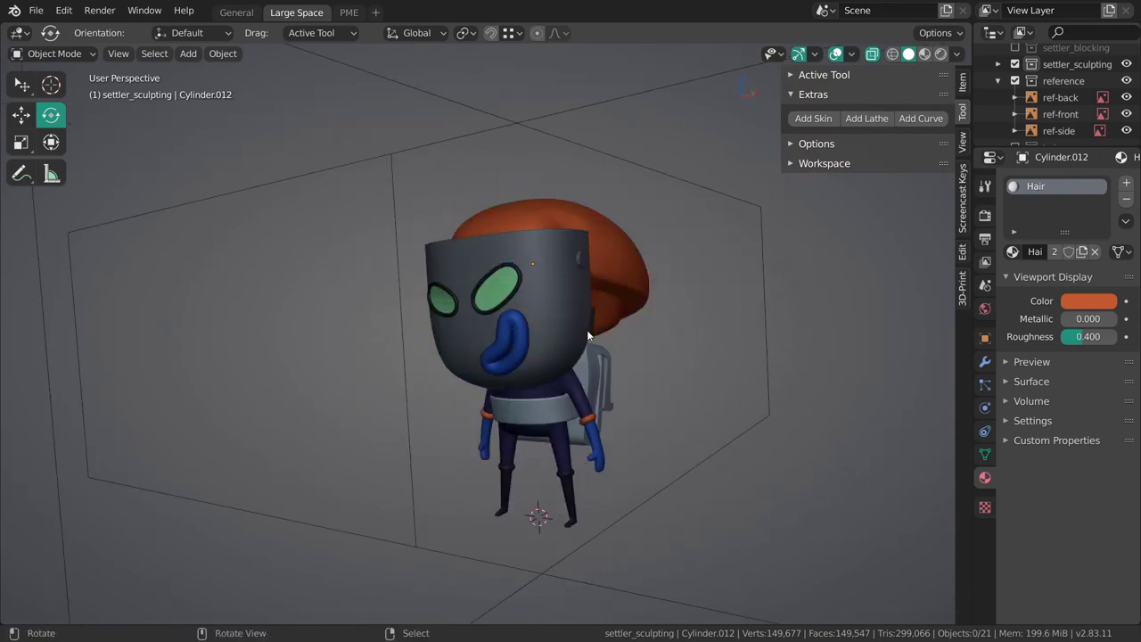
pyautogui.moveTo(588, 330); pyautogui.dragTo(589, 353, button='middle')
pyautogui.scroll(3, 589, 352)
pyautogui.moveTo(589, 464)
pyautogui.keyDown('shift'); pyautogui.mouseDown(button='middle')
pyautogui.moveTo(587, 337)
pyautogui.moveTo(559, 281)
pyautogui.moveTo(565, 336)
pyautogui.moveTo(624, 395)
pyautogui.moveTo(579, 342)
pyautogui.mouseUp(button='middle'); pyautogui.keyUp('shift')
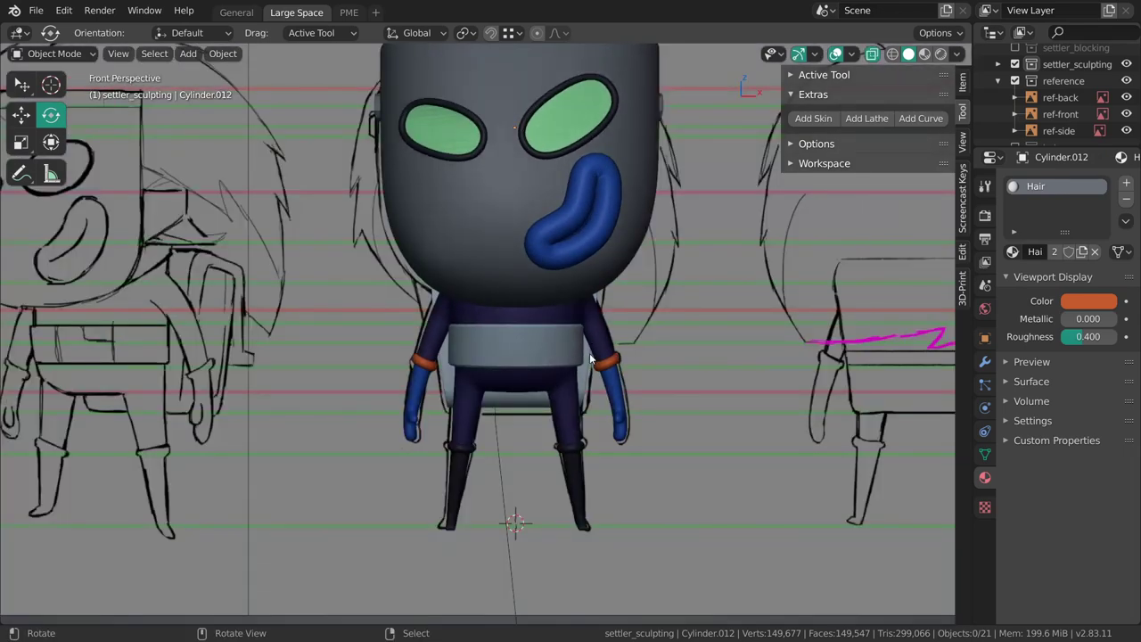
pyautogui.scroll(1, 580, 372)
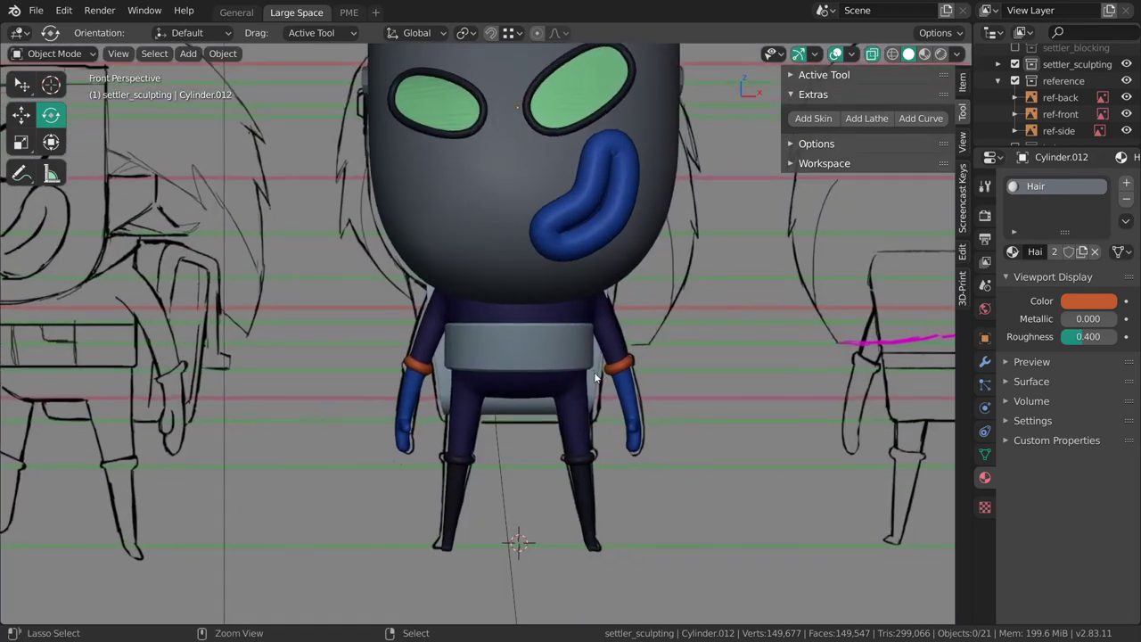
pyautogui.hotkey('ctrl', 's')
# Link the body's materials to the neck ring above the shoulders
pyautogui.keyDown('shift'); pyautogui.moveTo(592, 340); pyautogui.dragTo(476, 311, button='middle'); pyautogui.keyUp('shift')
pyautogui.scroll(-2, 593, 407)
pyautogui.click(476, 312)
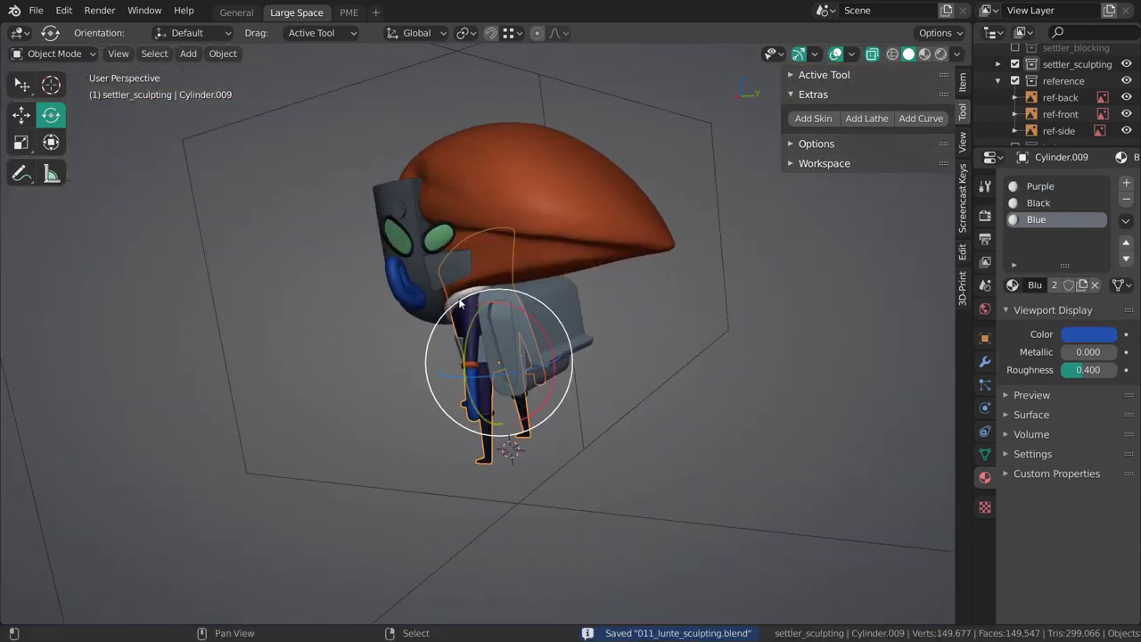
pyautogui.scroll(4, 554, 376)
pyautogui.rightClick(542, 356)
pyautogui.moveTo(541, 357); pyautogui.dragTo(603, 385, button='middle')
pyautogui.press('w')
pyautogui.keyDown('shift'); pyautogui.rightClick(599, 378); pyautogui.keyUp('shift')
pyautogui.hotkey('ctrl', 'l')
pyautogui.click(595, 369)
pyautogui.click(596, 330)
# Remove the Blue and Black material slots from the neck ring, keeping Purple, and save the file
pyautogui.click(1074, 202)
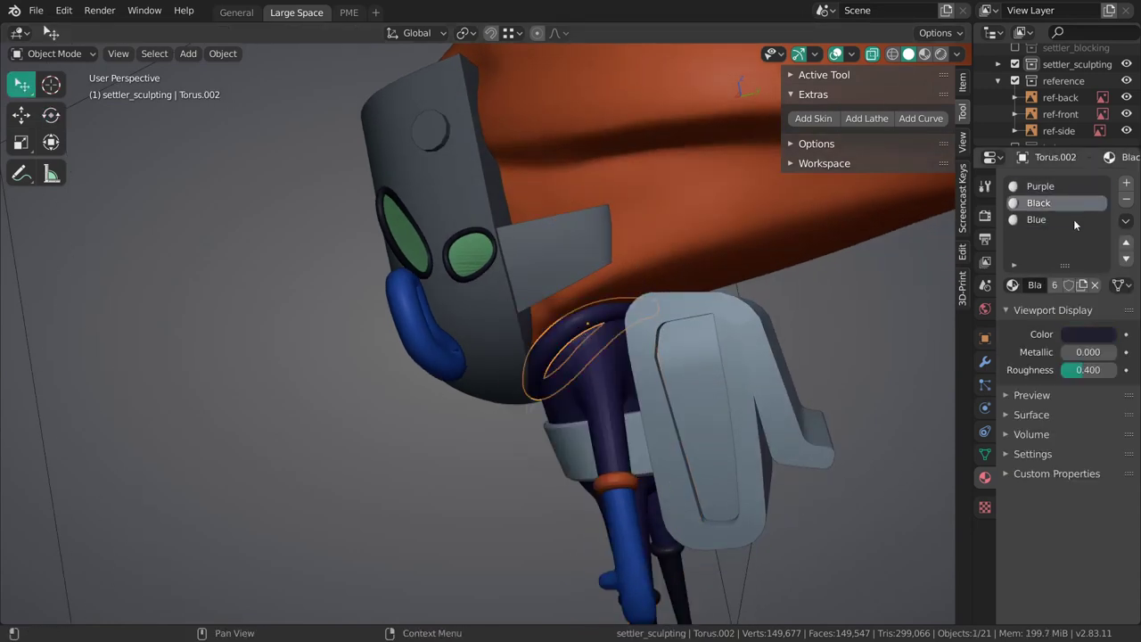
pyautogui.click(1069, 219)
pyautogui.click(1126, 199)
pyautogui.click(1126, 199)
pyautogui.hotkey('alt', 'a')
pyautogui.moveTo(811, 346); pyautogui.dragTo(588, 234, button='middle')
pyautogui.moveTo(588, 233); pyautogui.dragTo(604, 302, button='middle')
pyautogui.press('KP_1')
pyautogui.hotkey('ctrl', 's')
# Apply the Mirror modifier on the wide belt around the torso
pyautogui.click(520, 347)
pyautogui.scroll(3, 530, 379)
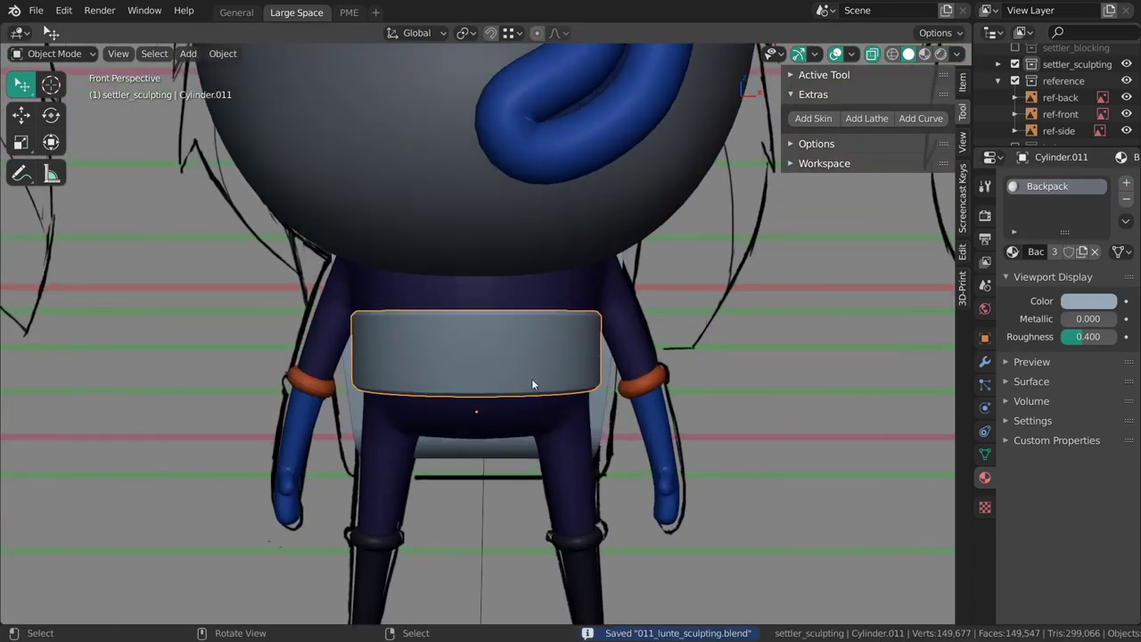
pyautogui.press('Tab')
pyautogui.scroll(2, 549, 341)
pyautogui.moveTo(570, 341); pyautogui.dragTo(564, 317, button='middle')
pyautogui.click(985, 360)
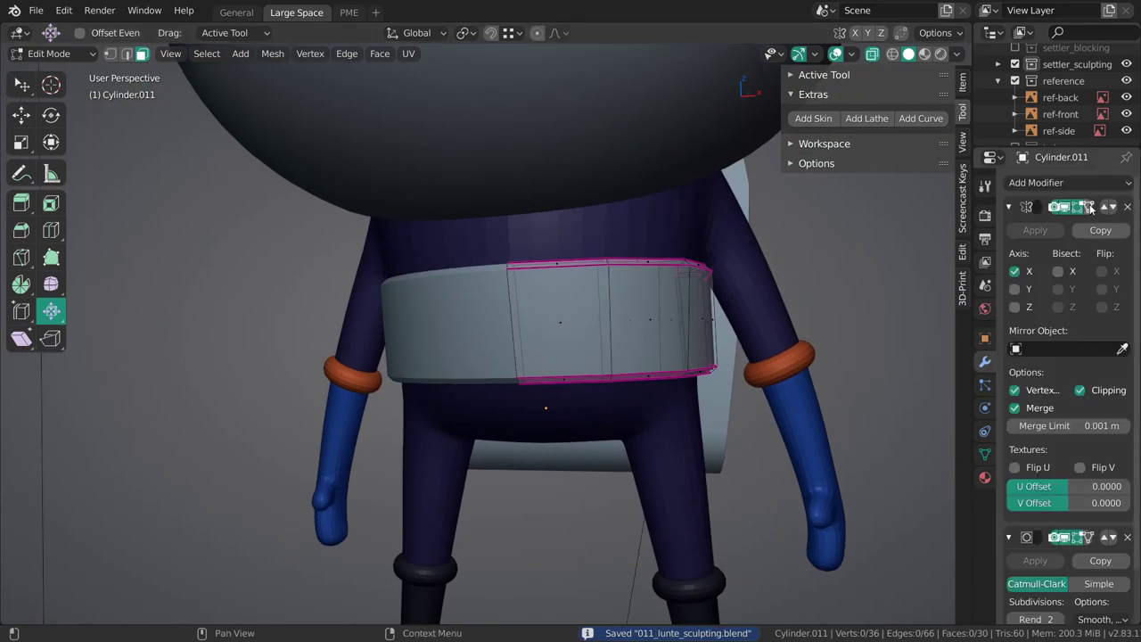
pyautogui.moveTo(594, 351); pyautogui.dragTo(612, 357, button='middle')
pyautogui.press('Tab')
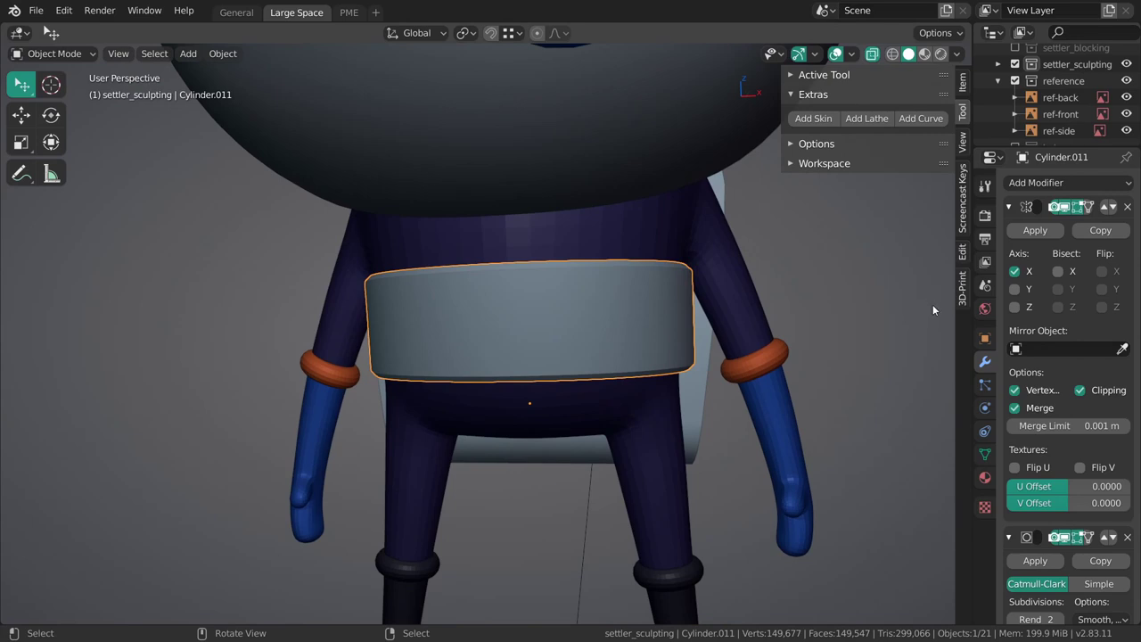
pyautogui.click(1037, 231)
pyautogui.moveTo(614, 361); pyautogui.dragTo(604, 365, button='middle')
pyautogui.press('Tab')
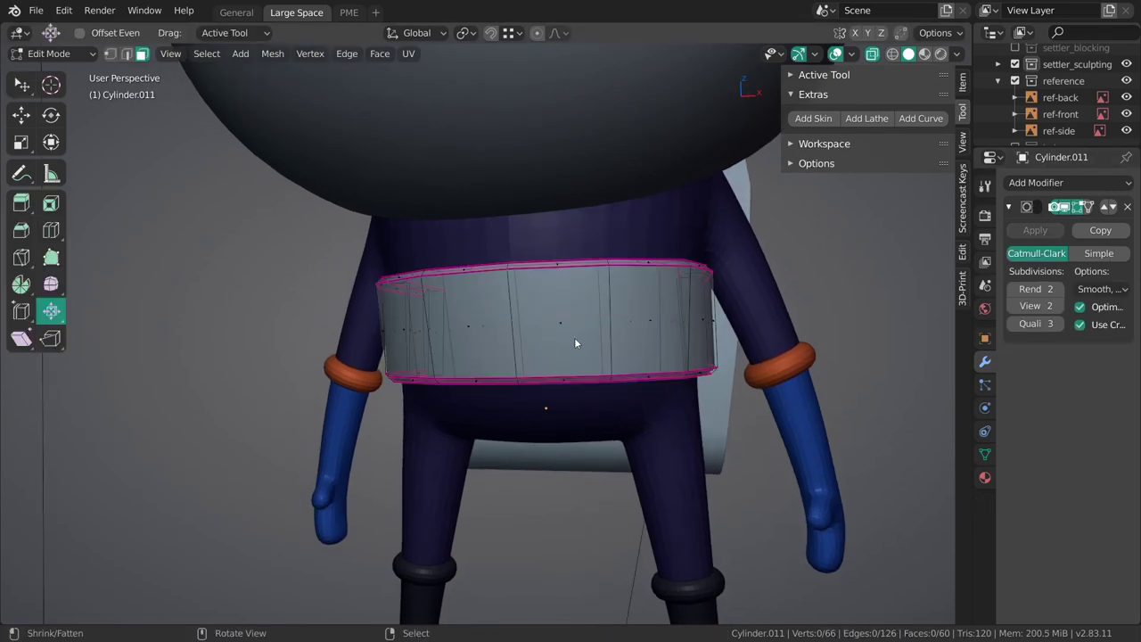
pyautogui.moveTo(558, 323); pyautogui.dragTo(570, 369, button='middle')
pyautogui.hotkey('ctrl', 'r')
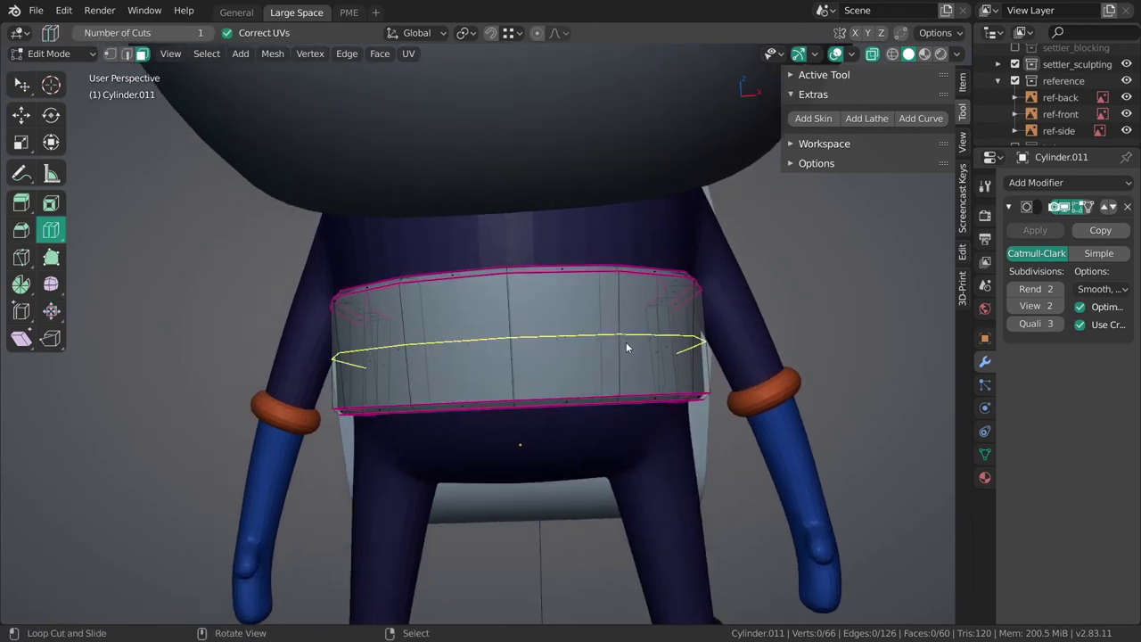
pyautogui.press('Tab')
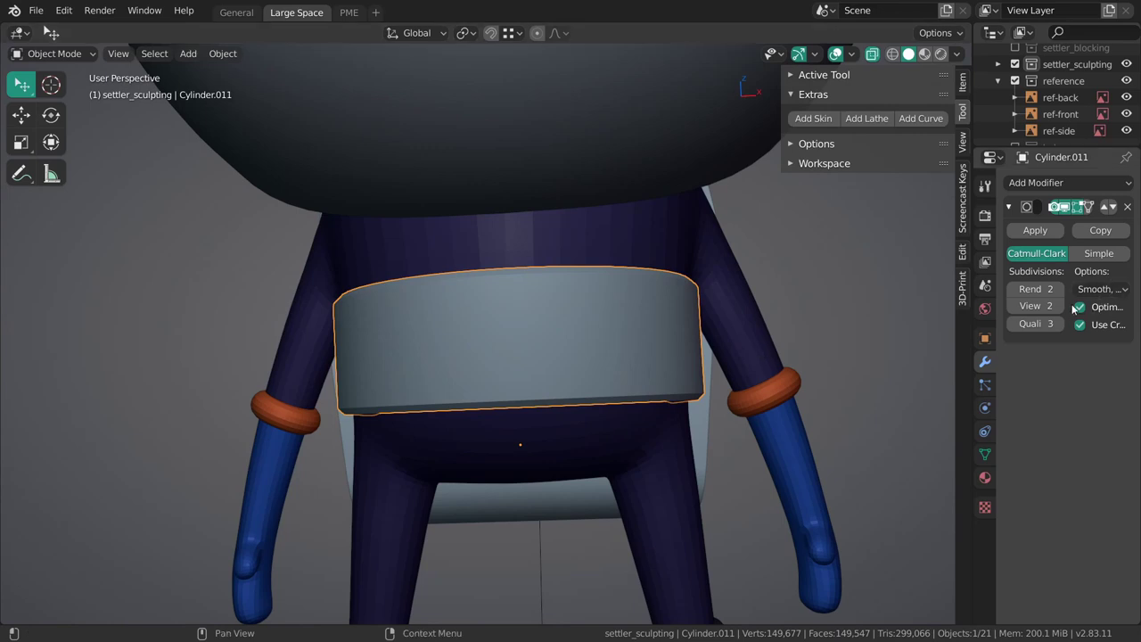
# Turn off Optimal Display in the belt's Subdivision modifier and apply the modifier
pyautogui.click(1080, 306)
pyautogui.moveTo(750, 339); pyautogui.dragTo(530, 344, button='middle')
pyautogui.click(1037, 231)
pyautogui.moveTo(611, 317); pyautogui.dragTo(515, 360, button='middle')
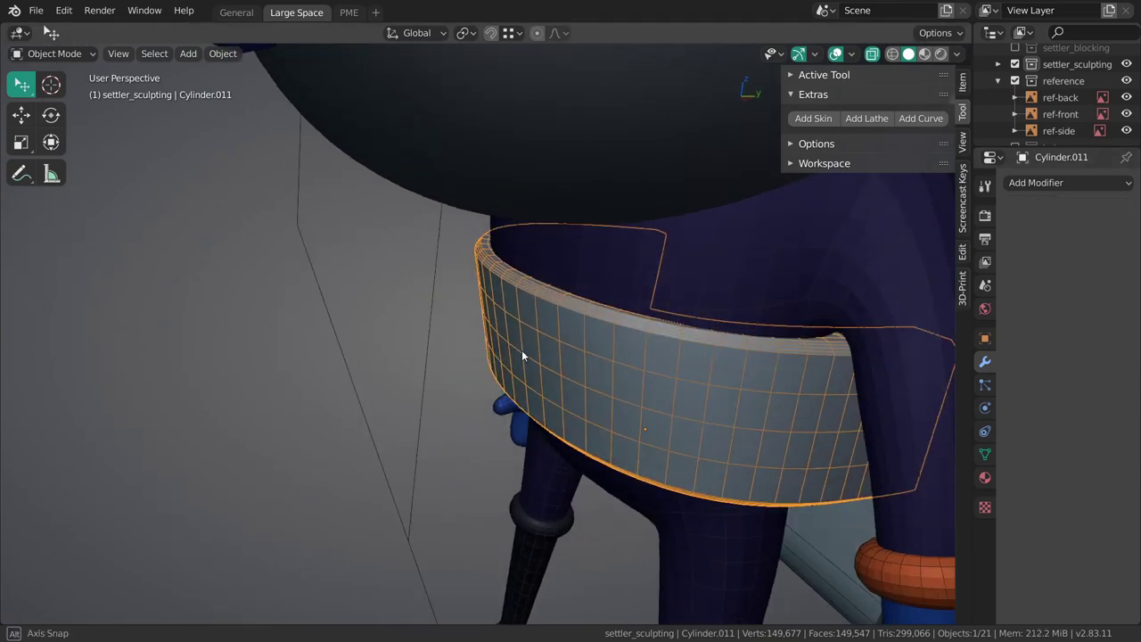
# Turn off X-ray and dissolve the surplus edge loops along the belt's upper rim
pyautogui.press('Tab')
pyautogui.scroll(2, 619, 346)
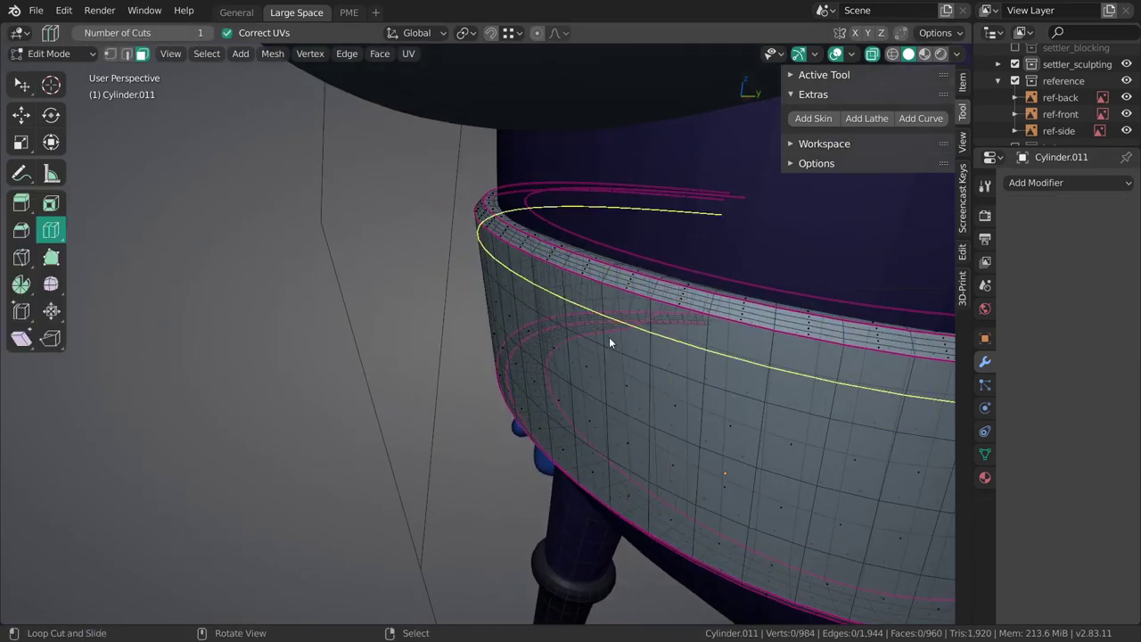
pyautogui.hotkey('alt', 'z')
pyautogui.press('2')
pyautogui.press('w')
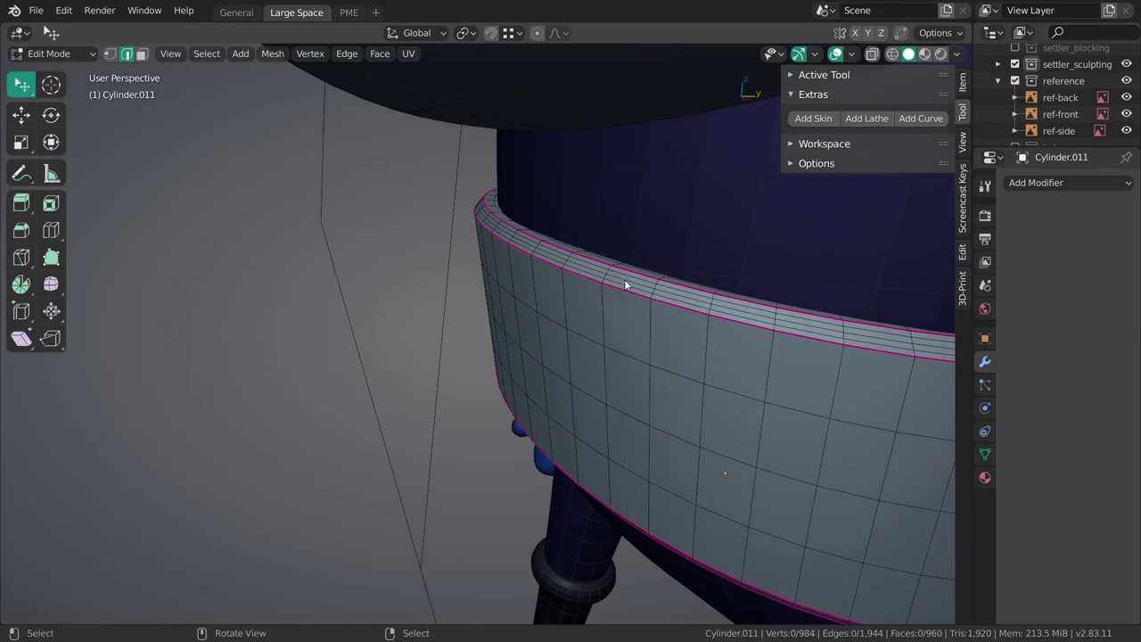
pyautogui.keyDown('alt'); pyautogui.rightClick(624, 280); pyautogui.keyUp('alt')
pyautogui.keyDown('alt'); pyautogui.keyDown('shift'); pyautogui.rightClick(624, 283); pyautogui.keyUp('shift'); pyautogui.keyUp('alt')
pyautogui.keyDown('alt'); pyautogui.keyDown('shift'); pyautogui.rightClick(625, 276); pyautogui.keyUp('shift'); pyautogui.keyUp('alt')
pyautogui.hotkey('ctrl', 'x')
# Dissolve the surplus edge loops along the belt's lower rim
pyautogui.moveTo(643, 274); pyautogui.dragTo(631, 428, button='middle')
pyautogui.keyDown('alt'); pyautogui.rightClick(620, 291); pyautogui.keyUp('alt')
pyautogui.hotkey('ctrl', 'x')
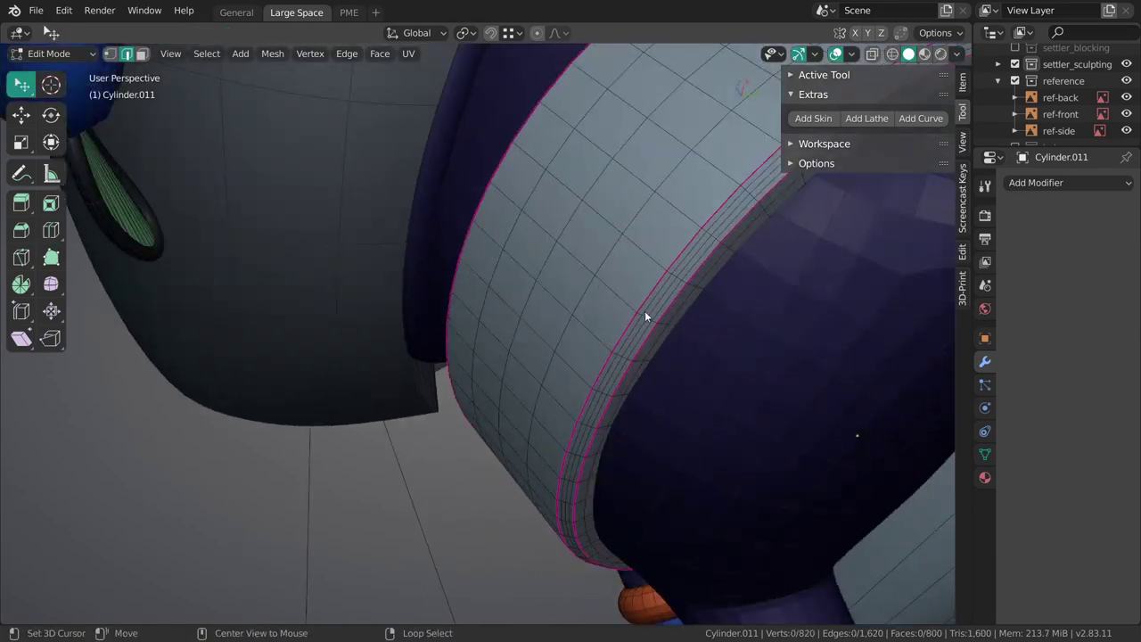
pyautogui.hotkey('ctrl', 'z')
pyautogui.hotkey('ctrl', 'z')
pyautogui.hotkey('ctrl', 'z')
pyautogui.hotkey('ctrl', 'z')
# Select two vertical edge loops on the belt's front, one on each side of the centre
pyautogui.press('KP_1')
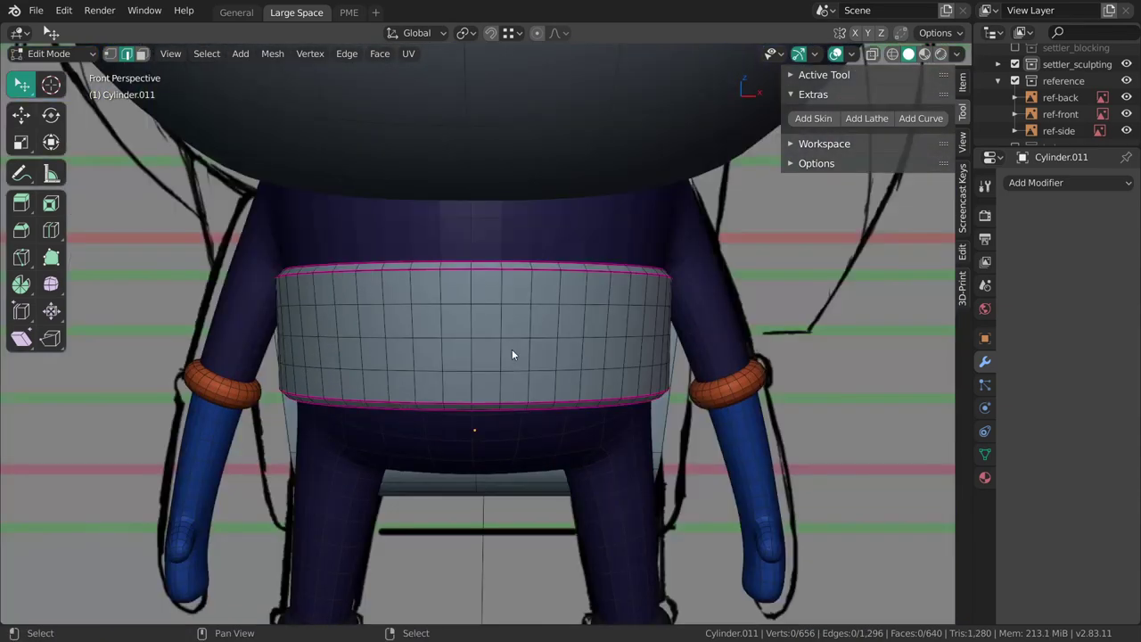
pyautogui.keyDown('alt'); pyautogui.click(558, 329); pyautogui.keyUp('alt')
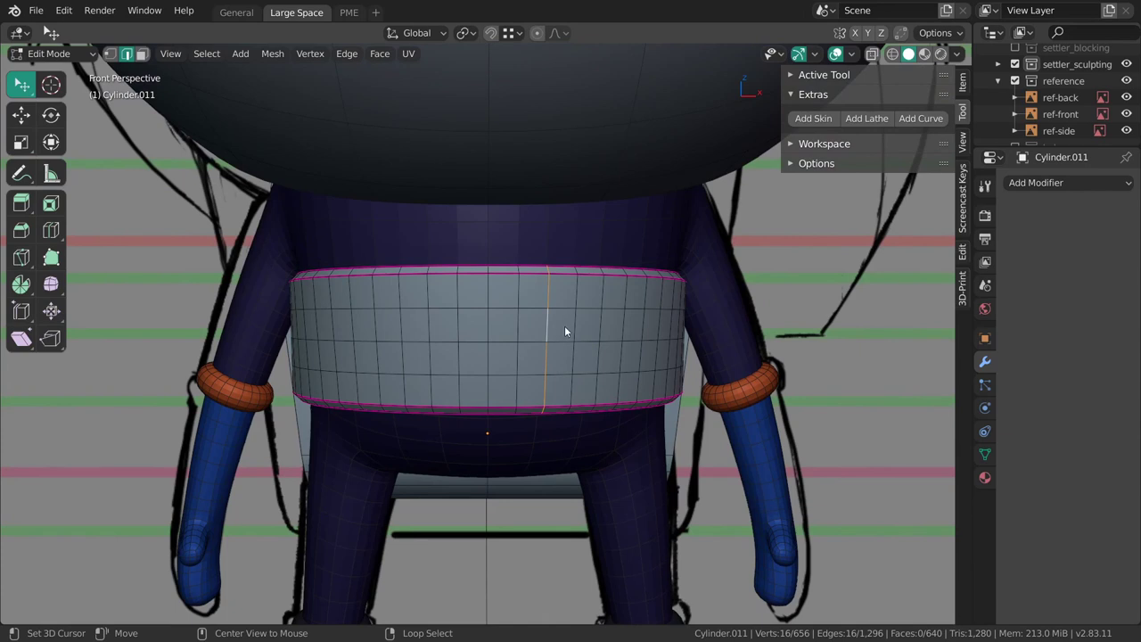
pyautogui.keyDown('alt'); pyautogui.click(566, 331); pyautogui.keyUp('alt')
pyautogui.keyDown('alt'); pyautogui.keyDown('shift'); pyautogui.click(398, 332); pyautogui.keyUp('shift'); pyautogui.keyUp('alt')
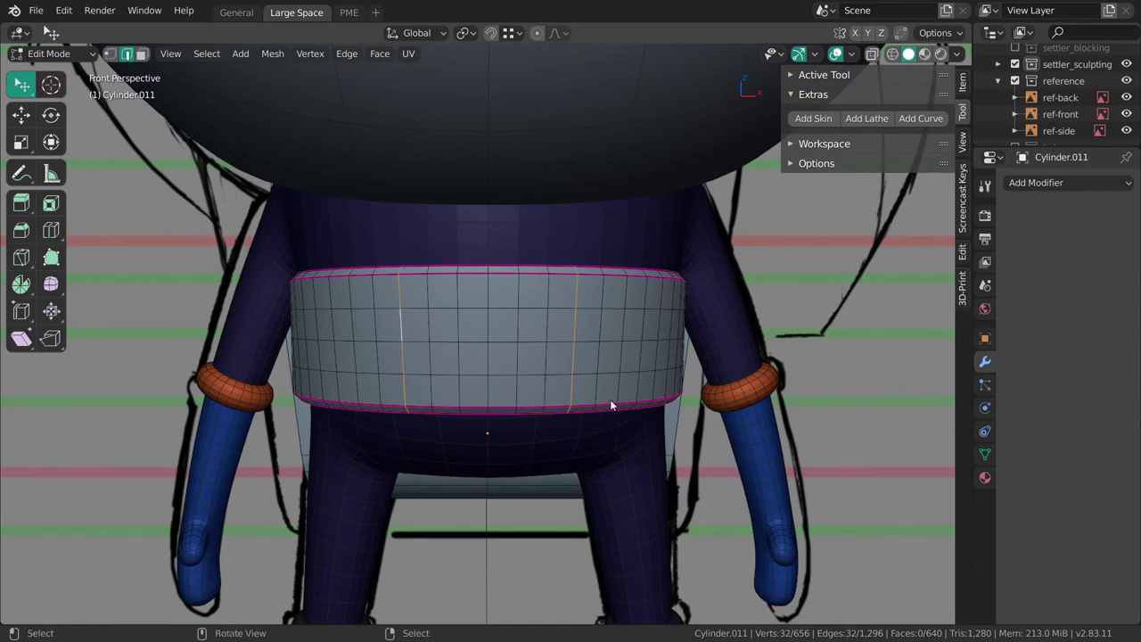
pyautogui.scroll(1, 624, 396)
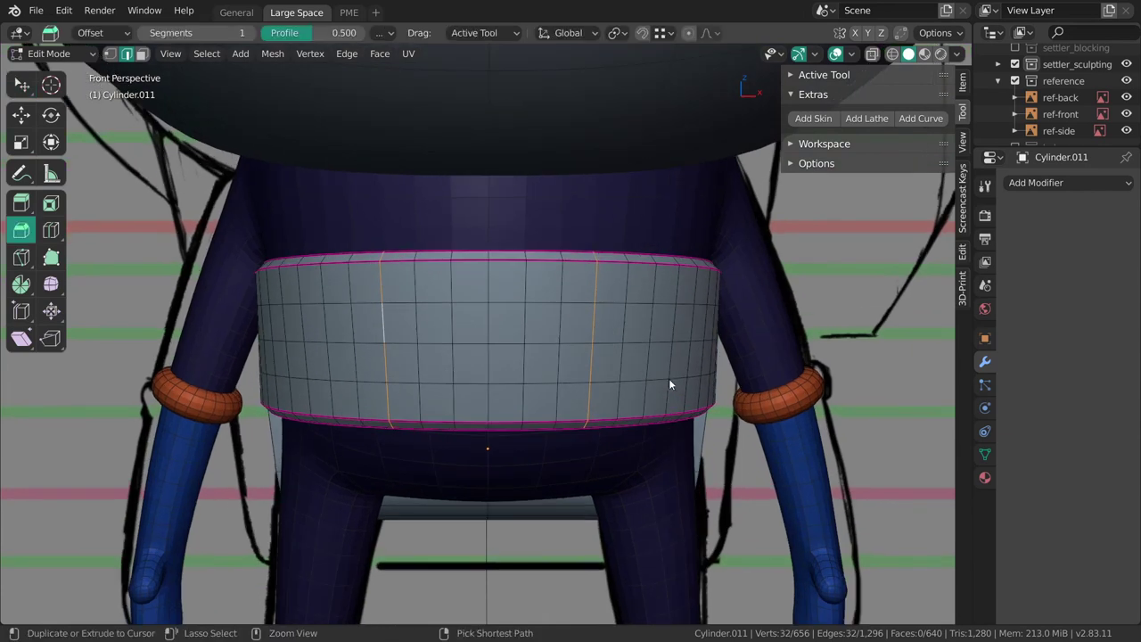
pyautogui.moveTo(665, 377); pyautogui.dragTo(615, 352, button='middle')
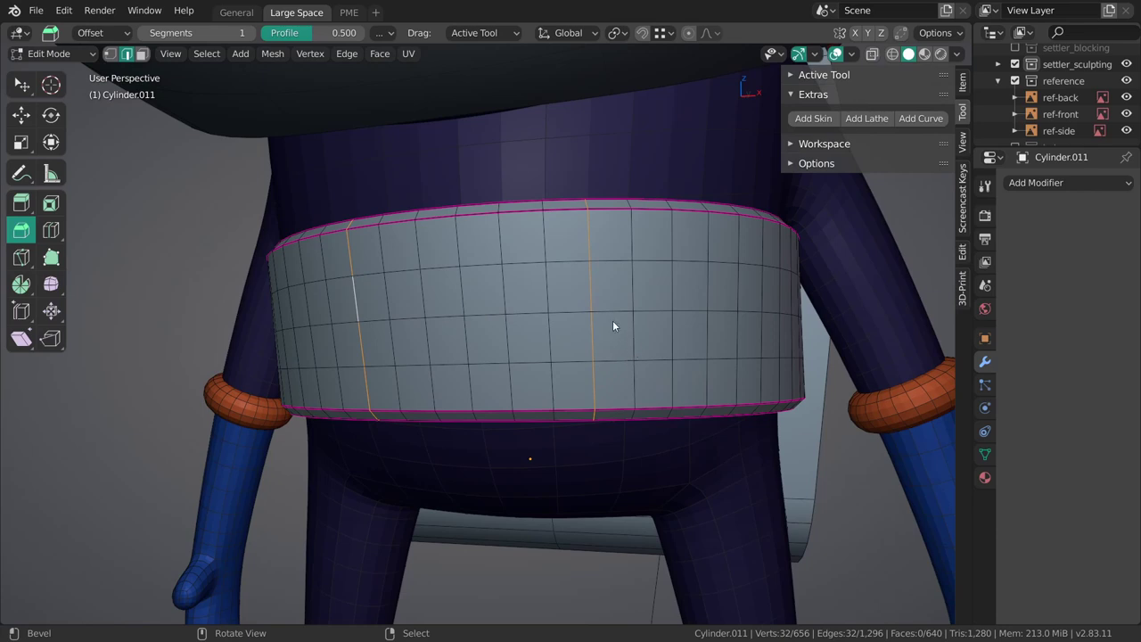
pyautogui.keyDown('ctrl'); pyautogui.moveTo(609, 319); pyautogui.dragTo(613, 328, button='middle'); pyautogui.keyUp('ctrl')
pyautogui.hotkey('ctrl', 'Tab')
pyautogui.click(558, 340)
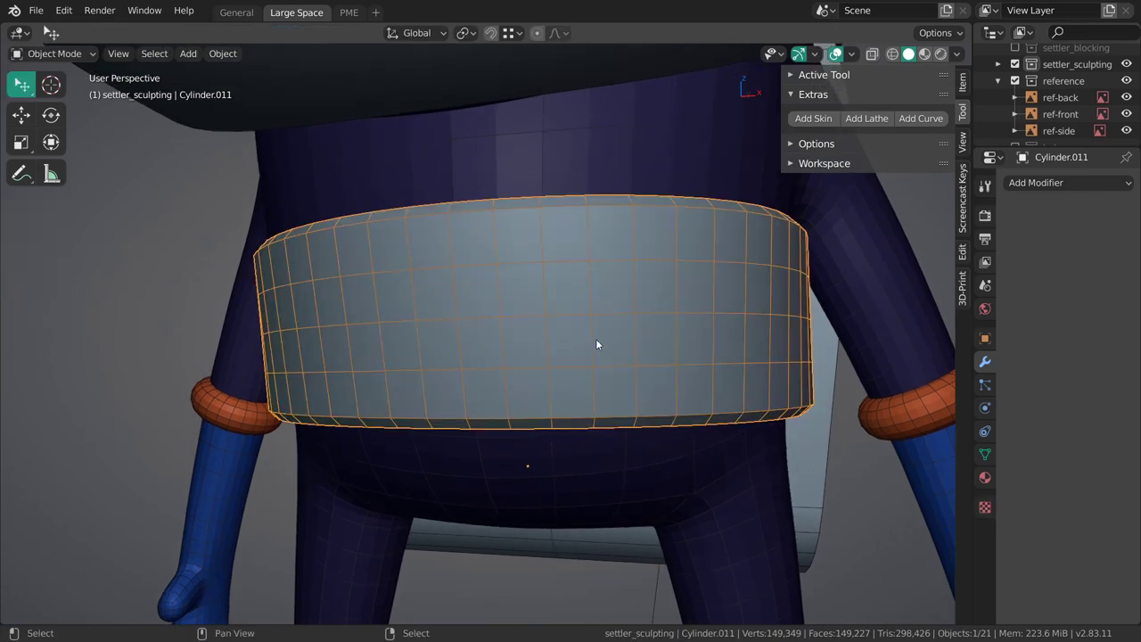
pyautogui.hotkey('ctrl', 'Tab')
pyautogui.click(681, 321)
# Try a narrow bevel on the belt's two vertical edge loops and undo it
pyautogui.keyDown('ctrl'); pyautogui.moveTo(683, 324); pyautogui.dragTo(691, 346, button='middle'); pyautogui.keyUp('ctrl')
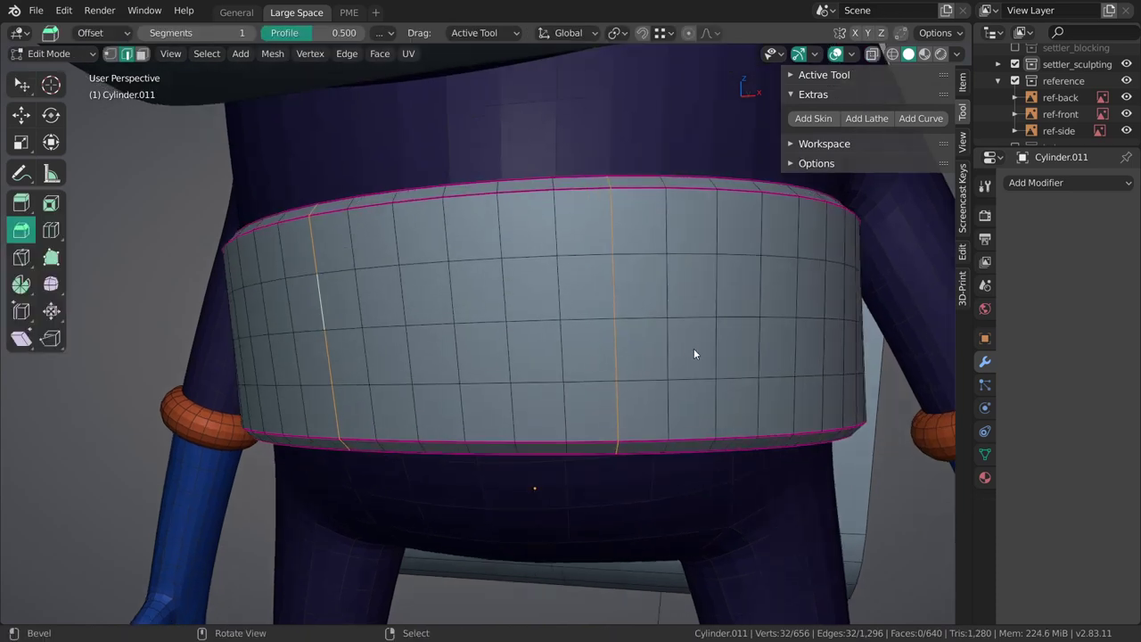
pyautogui.hotkey('ctrl', 'b')
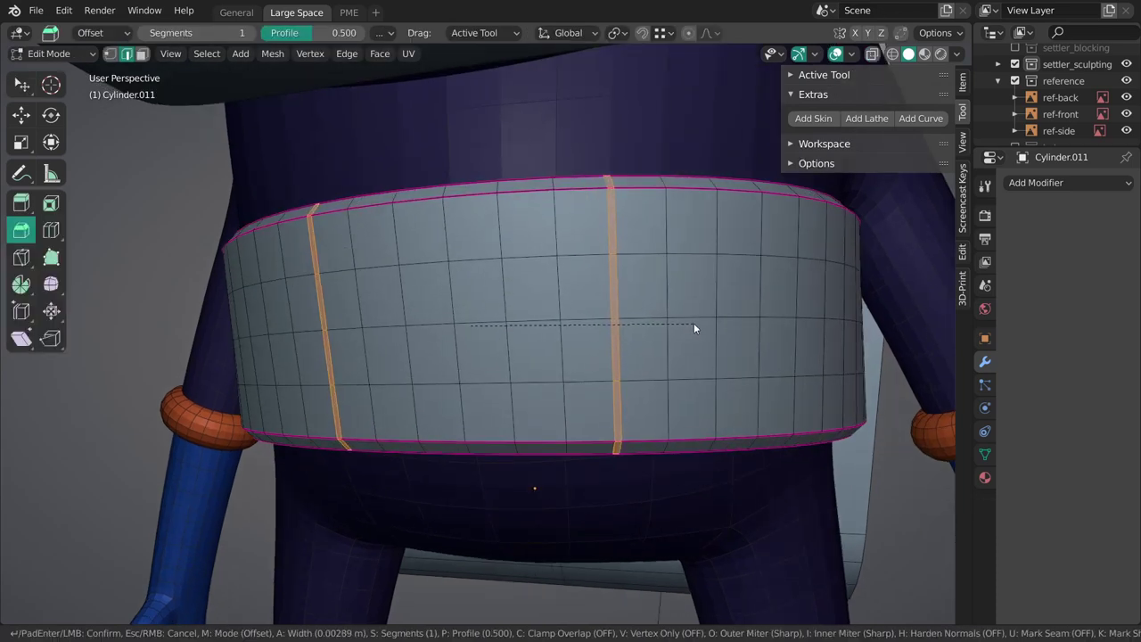
pyautogui.press('Escape')
pyautogui.moveTo(634, 301); pyautogui.dragTo(645, 339, button='middle')
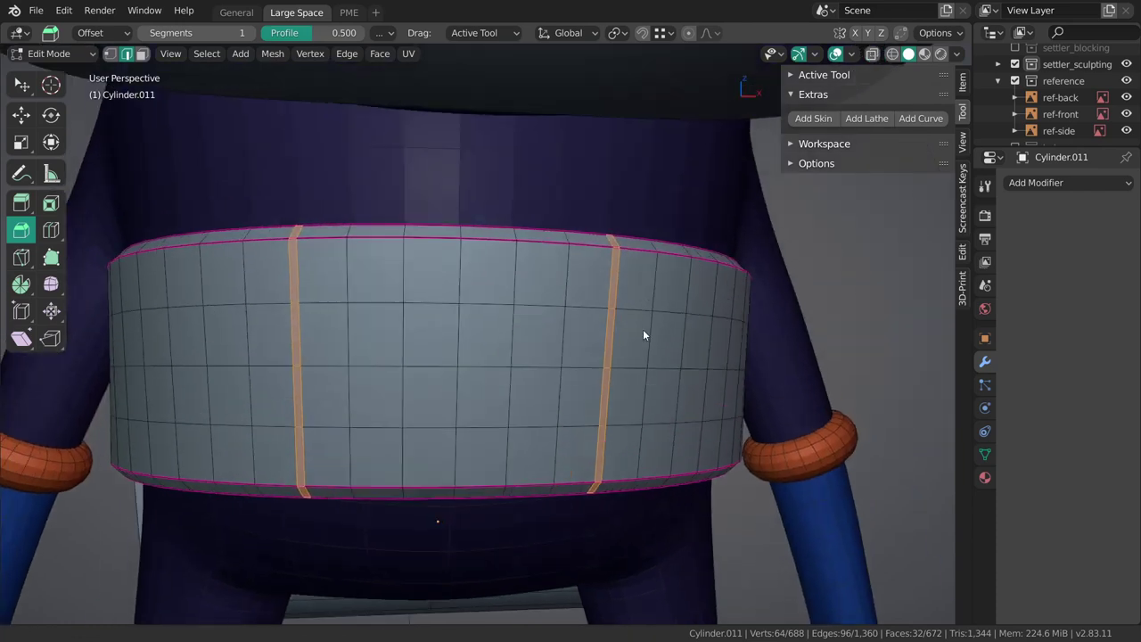
pyautogui.hotkey('alt', 'a')
pyautogui.moveTo(535, 316); pyautogui.dragTo(474, 313, button='middle')
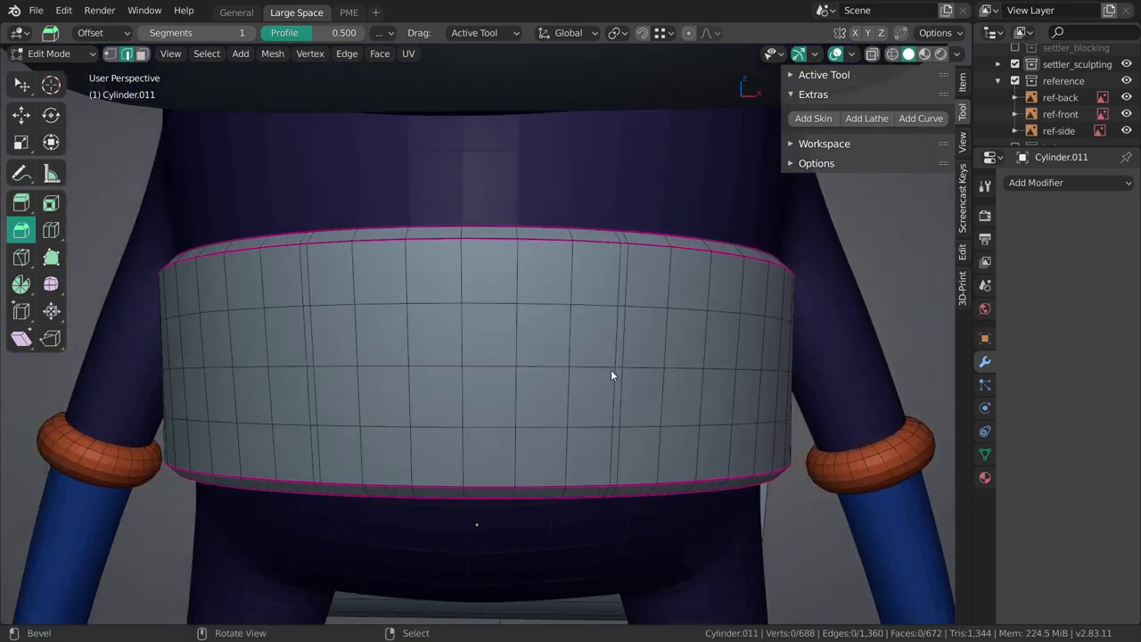
pyautogui.hotkey('ctrl', 'z')
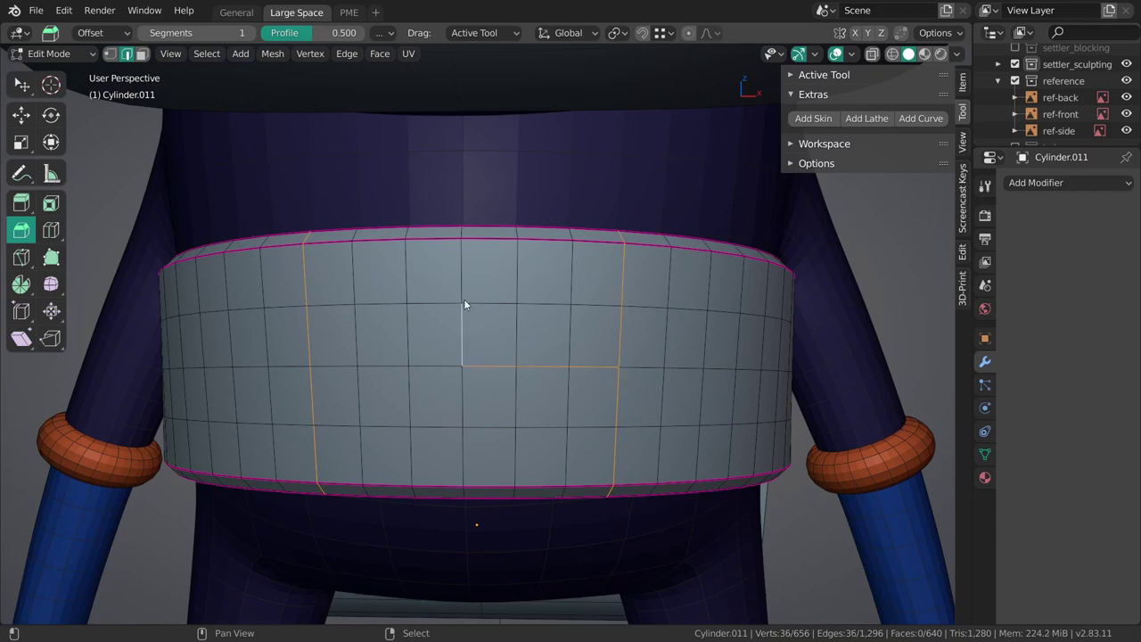
# Isolate the belt and extend the L-shaped edge selection around its inner side
pyautogui.moveTo(500, 255); pyautogui.dragTo(477, 497, button='middle')
pyautogui.press('KP_Divide')
pyautogui.scroll(4, 475, 503)
pyautogui.keyDown('shift'); pyautogui.rightClick(437, 483); pyautogui.keyUp('shift')
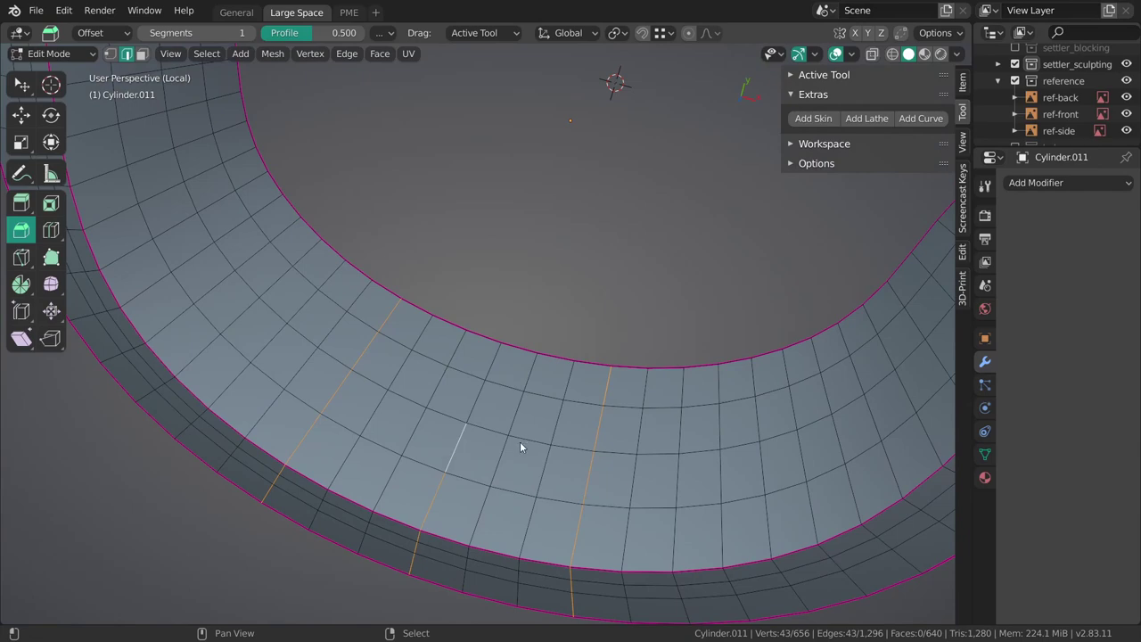
pyautogui.keyDown('shift'); pyautogui.click(560, 446); pyautogui.keyUp('shift')
# Try a narrow bevel on the vertical loops and the L-shaped path, undo it and leave local view
pyautogui.moveTo(535, 450); pyautogui.dragTo(586, 370, button='middle')
pyautogui.hotkey('ctrl', 'b')
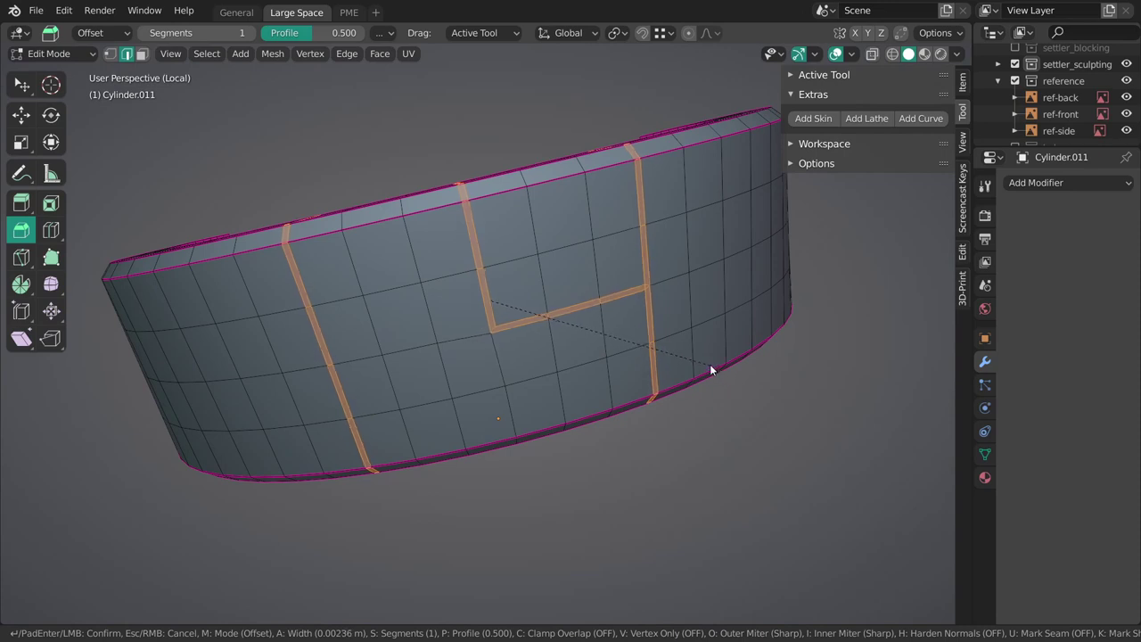
pyautogui.click(701, 392)
pyautogui.press('KP_1')
pyautogui.keyDown('shift'); pyautogui.moveTo(627, 331); pyautogui.dragTo(633, 367, button='middle'); pyautogui.keyUp('shift')
pyautogui.hotkey('ctrl', 'z')
pyautogui.press('KP_Divide')
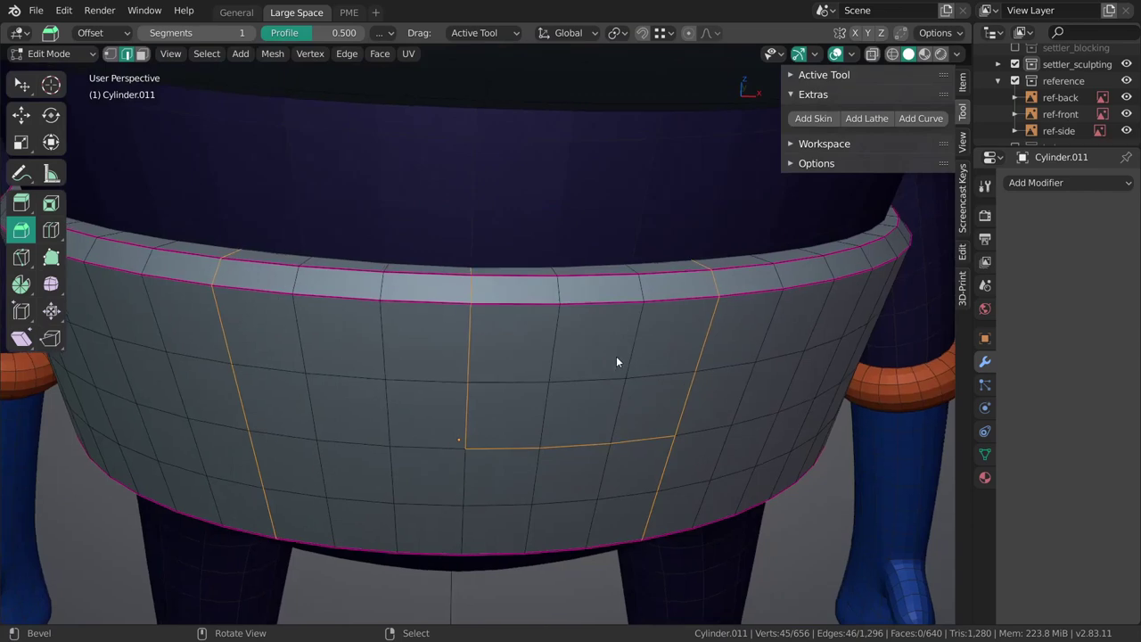
# Slide the middle and upper vertices of the belt's front centre line sideways so its upper edge path slants
pyautogui.moveTo(484, 393)
pyautogui.mouseDown(button='middle')
pyautogui.moveTo(506, 390)
pyautogui.moveTo(498, 381)
pyautogui.mouseUp(button='middle')
pyautogui.press('1')
pyautogui.rightClick(495, 400)
pyautogui.hotkey('shift', 'space')
pyautogui.press('g')
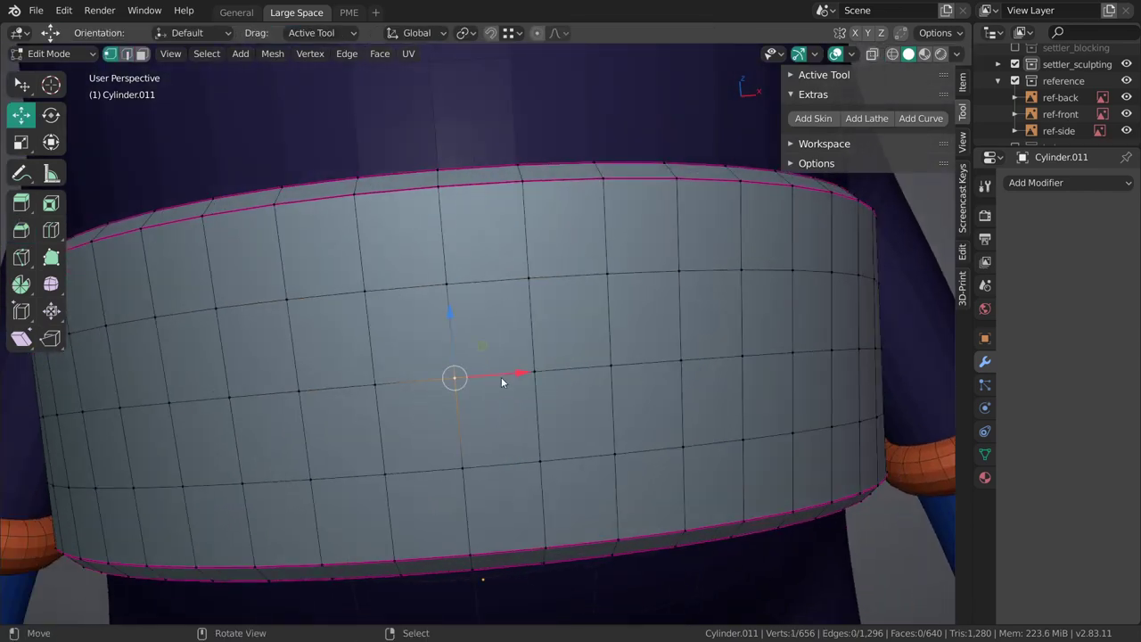
pyautogui.press('g')
pyautogui.press('g')
pyautogui.click(466, 288)
pyautogui.press('g')
pyautogui.press('g')
pyautogui.click(521, 291)
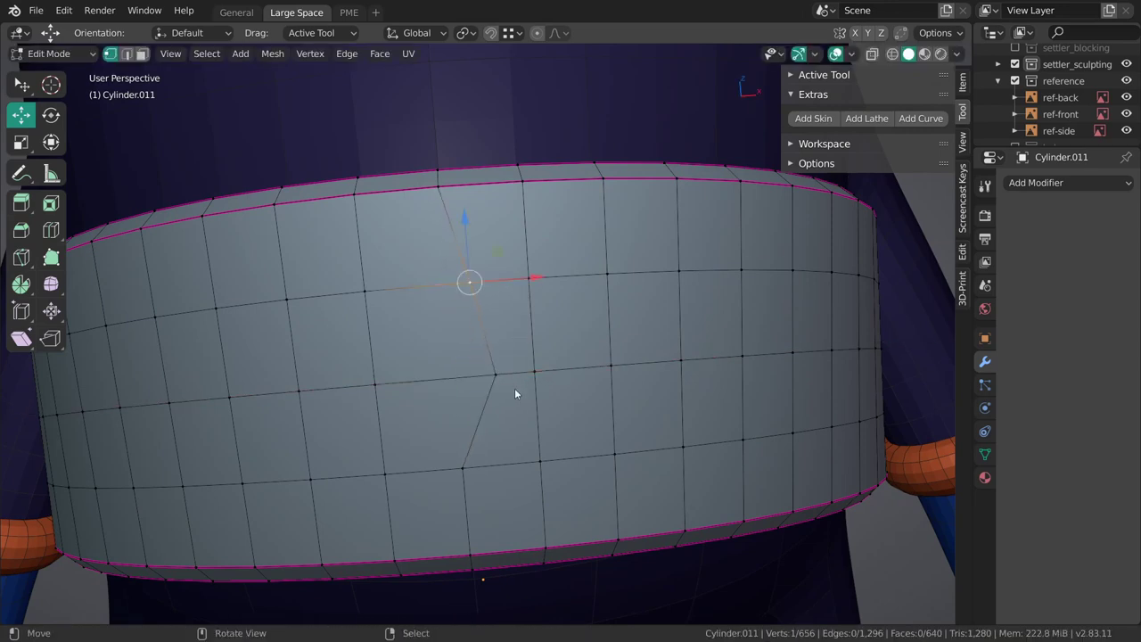
# Select two vertical edge loops on the belt's front and the slanted L-shaped edge path joining the second loop
pyautogui.press('2')
pyautogui.scroll(-5, 516, 371)
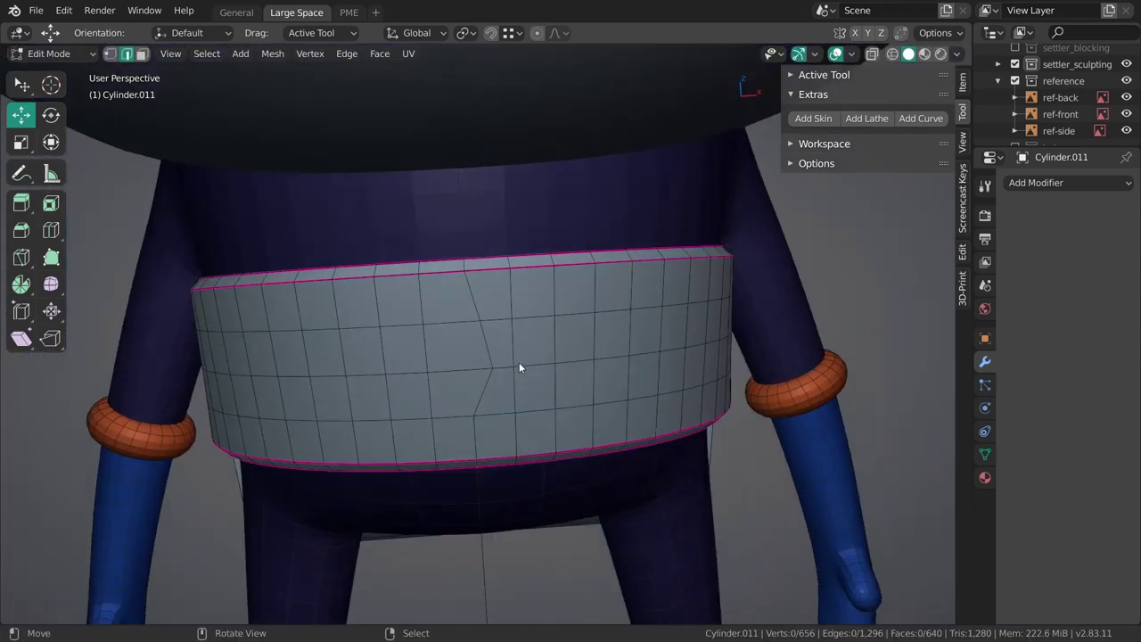
pyautogui.keyDown('alt'); pyautogui.click(348, 363); pyautogui.keyUp('alt')
pyautogui.keyDown('alt'); pyautogui.keyDown('shift'); pyautogui.click(593, 353); pyautogui.keyUp('shift'); pyautogui.keyUp('alt')
pyautogui.scroll(2, 593, 359)
pyautogui.keyDown('shift'); pyautogui.rightClick(588, 373); pyautogui.keyUp('shift')
pyautogui.keyDown('shift'); pyautogui.rightClick(543, 380); pyautogui.keyUp('shift')
pyautogui.keyDown('shift'); pyautogui.rightClick(511, 376); pyautogui.keyUp('shift')
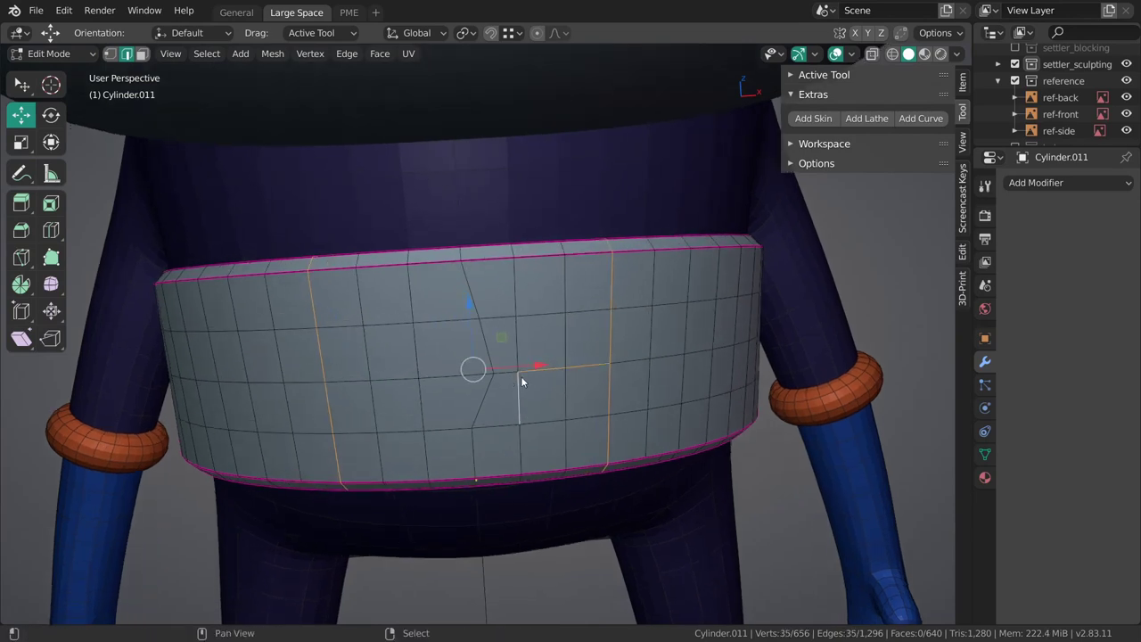
pyautogui.keyDown('ctrl'); pyautogui.click(469, 268); pyautogui.keyUp('ctrl')
# Isolate the belt and extend the slanted edge selection over its rim and around its inner side
pyautogui.press('KP_Divide')
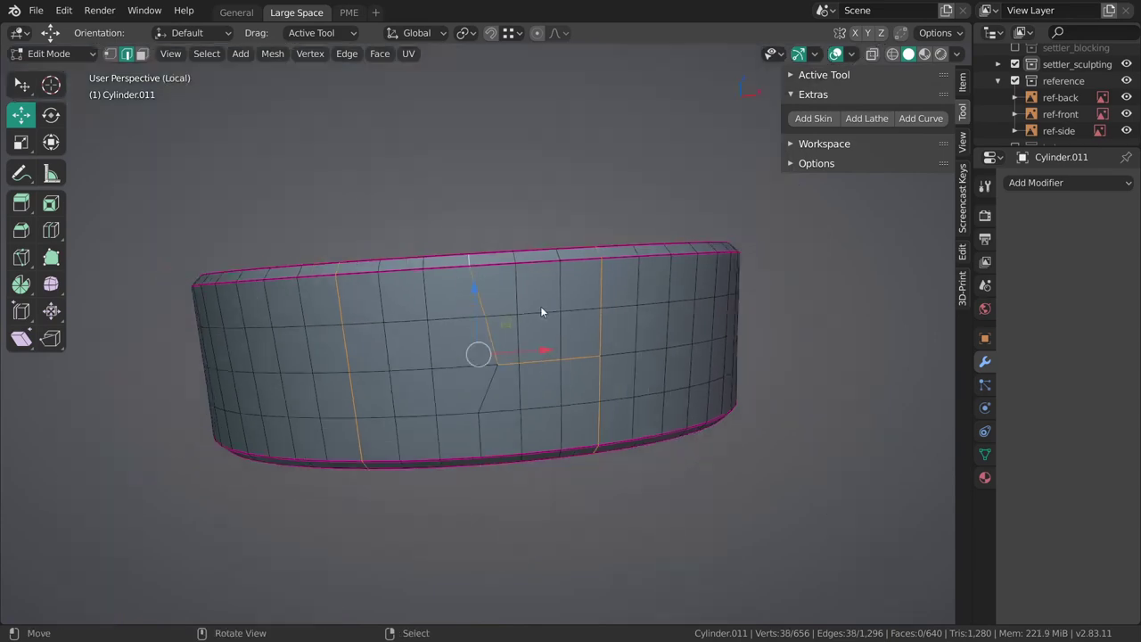
pyautogui.moveTo(538, 301); pyautogui.dragTo(489, 369, button='middle')
pyautogui.scroll(2, 489, 373)
pyautogui.keyDown('ctrl'); pyautogui.rightClick(487, 471); pyautogui.keyUp('ctrl')
pyautogui.moveTo(487, 473); pyautogui.dragTo(509, 575, button='middle')
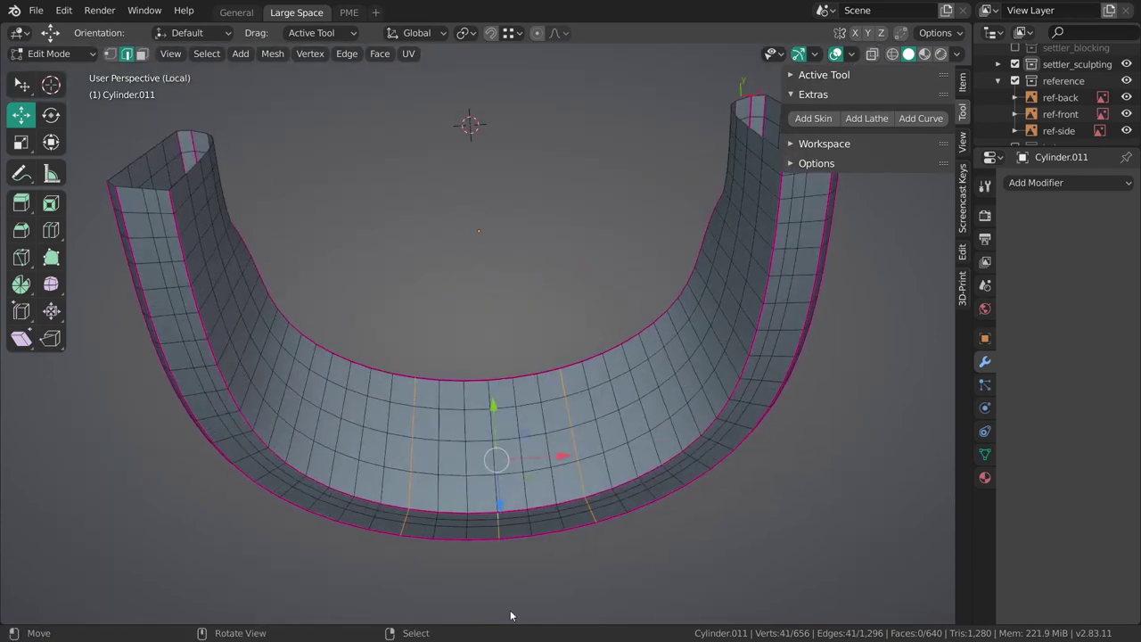
pyautogui.keyDown('ctrl'); pyautogui.rightClick(569, 438); pyautogui.keyUp('ctrl')
pyautogui.moveTo(505, 503); pyautogui.dragTo(510, 437, button='middle')
pyautogui.keyDown('shift'); pyautogui.moveTo(510, 437); pyautogui.dragTo(499, 381, button='middle'); pyautogui.keyUp('shift')
# Try a bevel on the vertical loops and the slanted L-shaped path, and undo it
pyautogui.hotkey('ctrl', 'b')
pyautogui.moveTo(607, 390); pyautogui.dragTo(642, 412)
pyautogui.keyDown('shift'); pyautogui.moveTo(641, 410); pyautogui.dragTo(633, 447, button='middle'); pyautogui.keyUp('shift')
pyautogui.scroll(2, 633, 442)
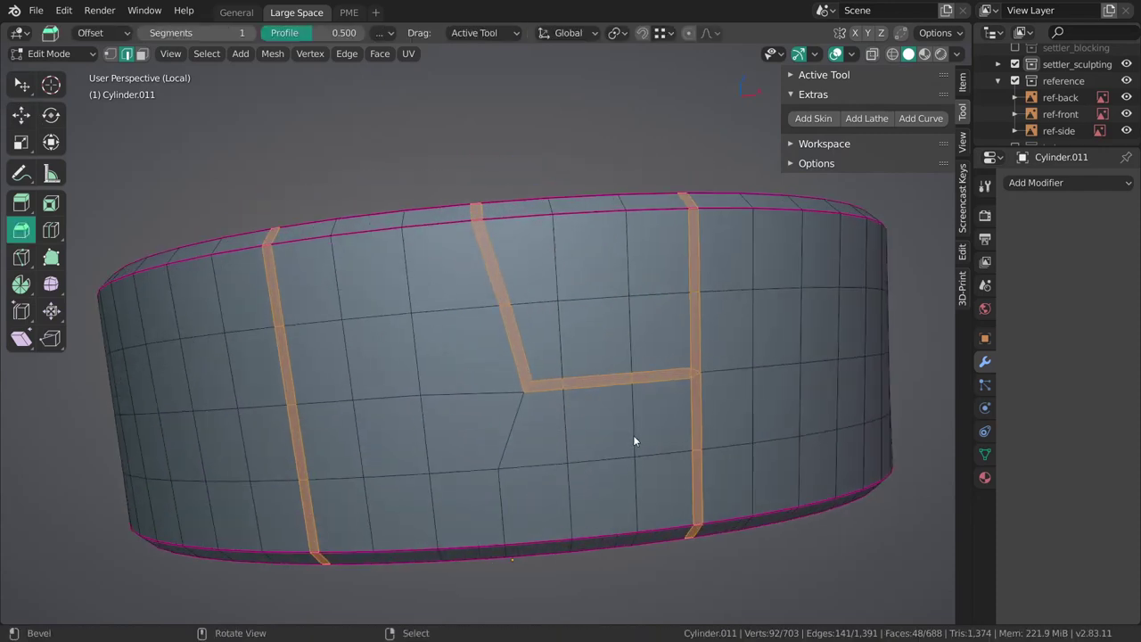
pyautogui.hotkey('ctrl', 'z')
# Bevel the vertical loops and the slanted L-shaped path into narrow strips, keeping the new faces selected
pyautogui.moveTo(678, 429); pyautogui.dragTo(651, 426)
pyautogui.hotkey('alt', 'a')
pyautogui.moveTo(651, 426); pyautogui.dragTo(614, 410, button='middle')
pyautogui.scroll(1, 602, 400)
pyautogui.hotkey('ctrl', 'z')
# Extrude the strip faces along their normals by about 0.0034 into the belt to form seam grooves
pyautogui.press('e')
pyautogui.hotkey('alt', 'e')
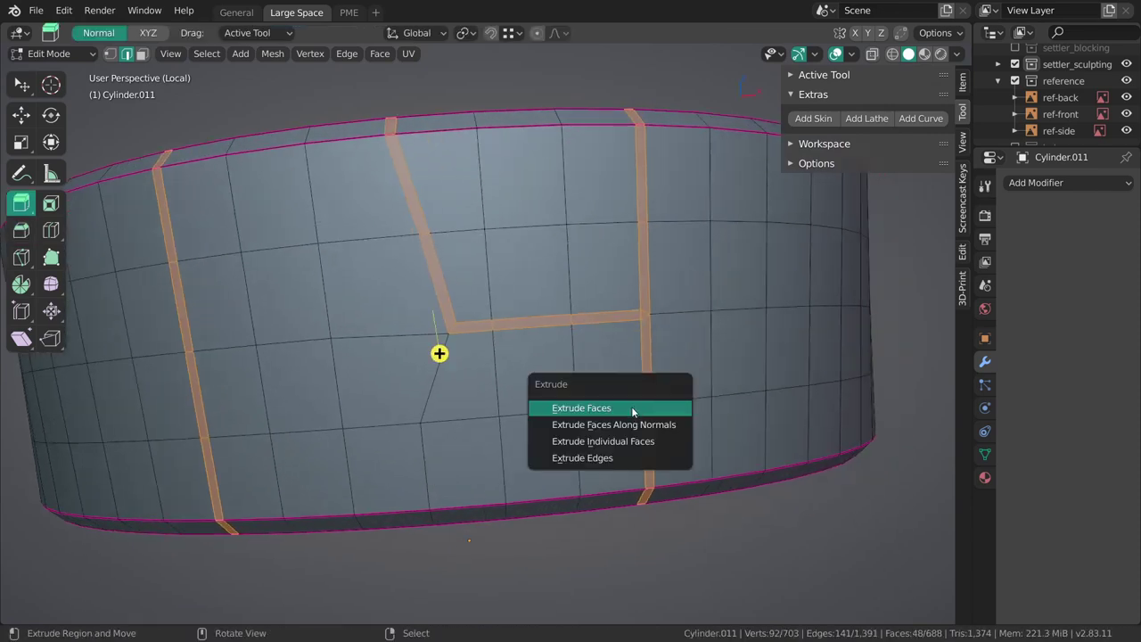
pyautogui.click(640, 423)
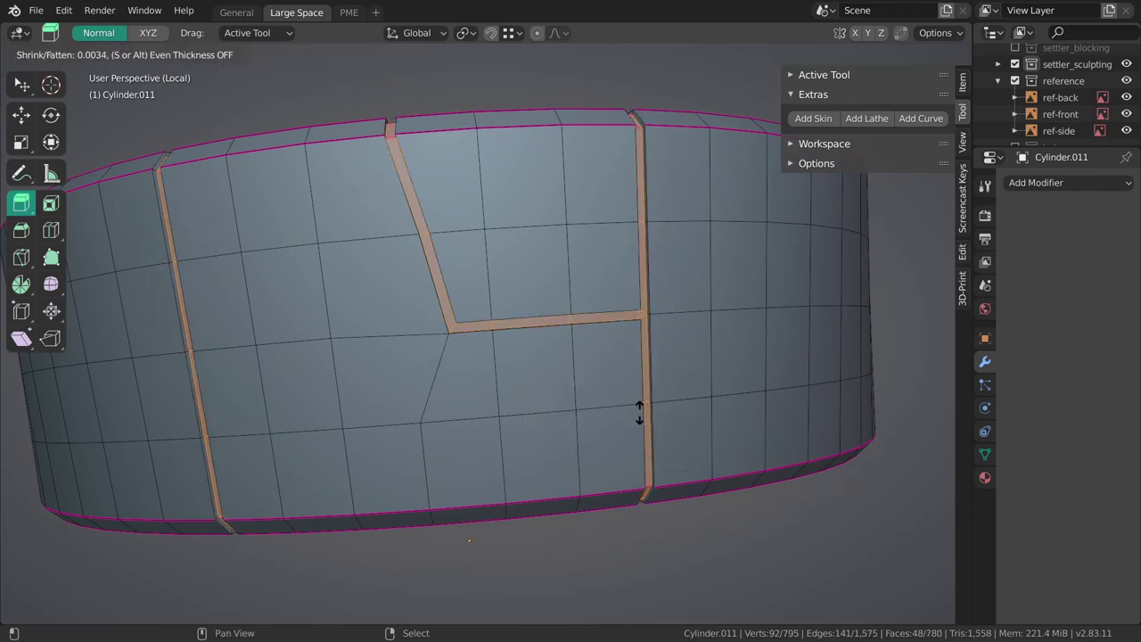
pyautogui.click(640, 412)
pyautogui.hotkey('alt', 'a')
# Add a Subdivision Surface modifier to the belt, leave local view and resume editing its mesh
pyautogui.hotkey('ctrl', 'Tab')
pyautogui.moveTo(626, 401); pyautogui.dragTo(647, 336, button='middle')
pyautogui.click(611, 362)
pyautogui.scroll(-3, 611, 343)
pyautogui.hotkey('shift', 'z')
pyautogui.press('Tab')
pyautogui.press('Tab')
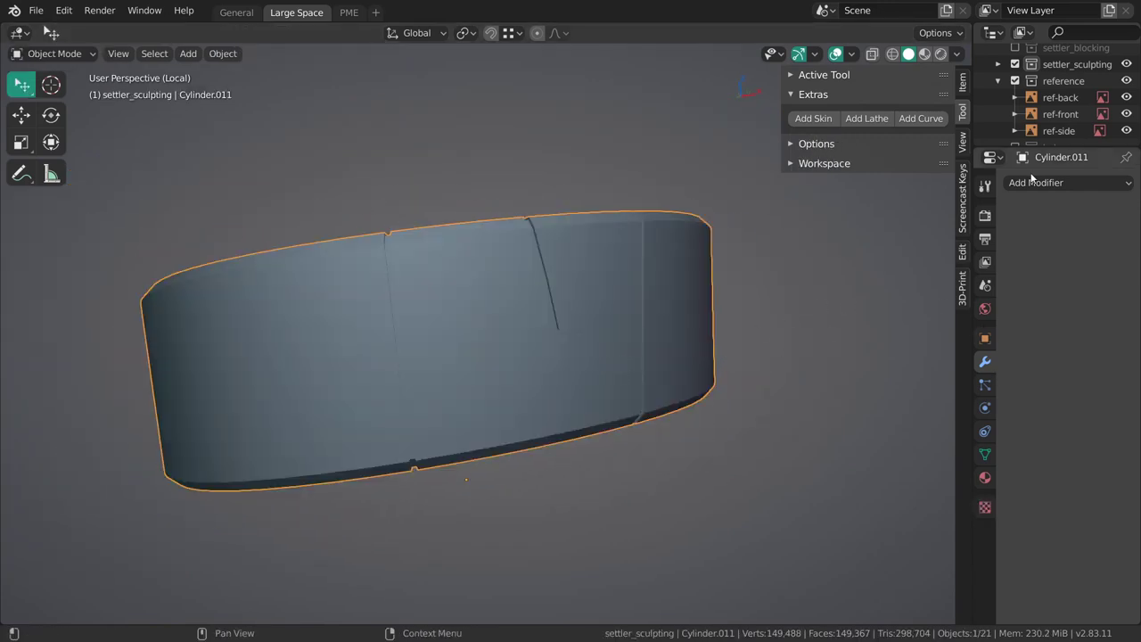
pyautogui.click(1036, 182)
pyautogui.click(829, 451)
pyautogui.moveTo(760, 396); pyautogui.dragTo(515, 379, button='middle')
pyautogui.press('KP_Divide')
pyautogui.press('Tab')
pyautogui.scroll(2, 562, 365)
pyautogui.scroll(3, 563, 365)
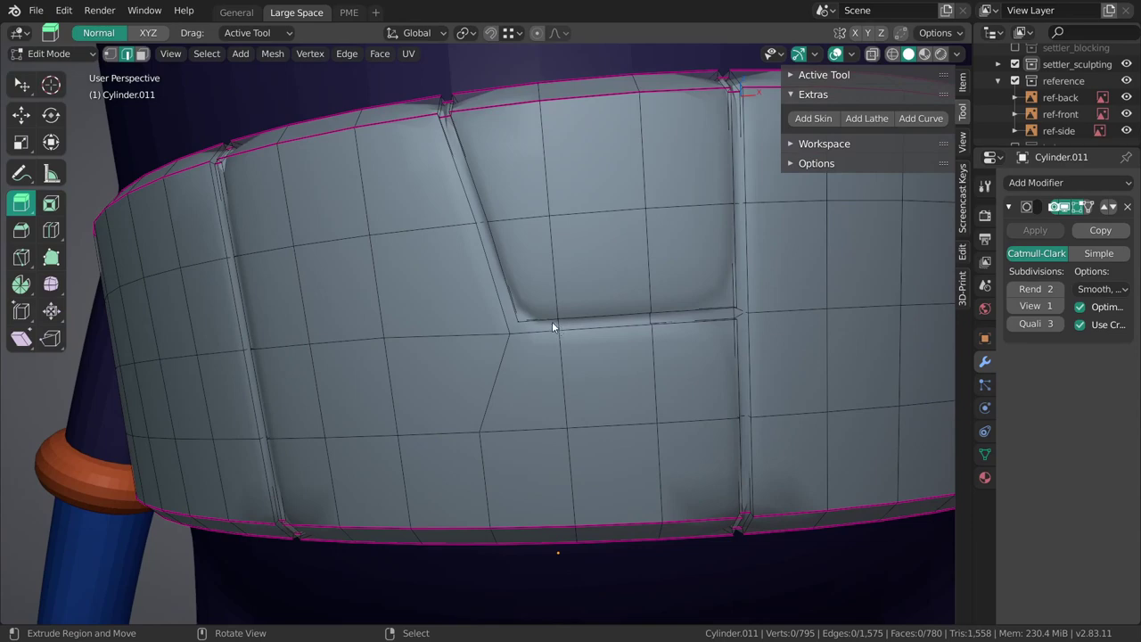
# Crease the edges bordering the L-shaped groove and the vertical groove it joins
pyautogui.keyDown('alt'); pyautogui.click(541, 321); pyautogui.keyUp('alt')
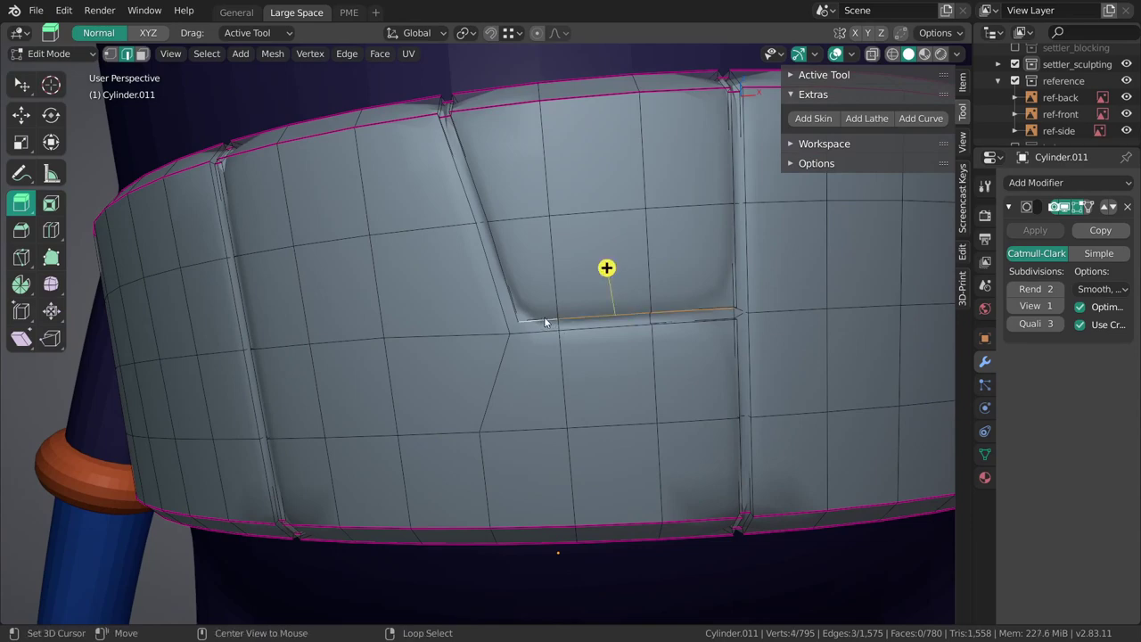
pyautogui.moveTo(562, 323); pyautogui.dragTo(540, 321, button='middle')
pyautogui.keyDown('alt'); pyautogui.click(616, 348); pyautogui.keyUp('alt')
pyautogui.moveTo(600, 294); pyautogui.dragTo(556, 377, button='middle')
pyautogui.keyDown('alt'); pyautogui.keyDown('shift'); pyautogui.click(525, 345); pyautogui.keyUp('shift'); pyautogui.keyUp('alt')
pyautogui.keyDown('alt'); pyautogui.keyDown('shift'); pyautogui.click(330, 325); pyautogui.keyUp('shift'); pyautogui.keyUp('alt')
pyautogui.moveTo(330, 324); pyautogui.dragTo(479, 315, button='middle')
pyautogui.hotkey('shift', 'e')
pyautogui.click(554, 371)
# Crease both edge loops bordering the other vertical groove to 1
pyautogui.moveTo(555, 370); pyautogui.dragTo(387, 331, button='middle')
pyautogui.keyDown('alt'); pyautogui.click(354, 345); pyautogui.keyUp('alt')
pyautogui.hotkey('shift', 'e')
pyautogui.click(560, 340)
pyautogui.moveTo(561, 341); pyautogui.dragTo(517, 337, button='middle')
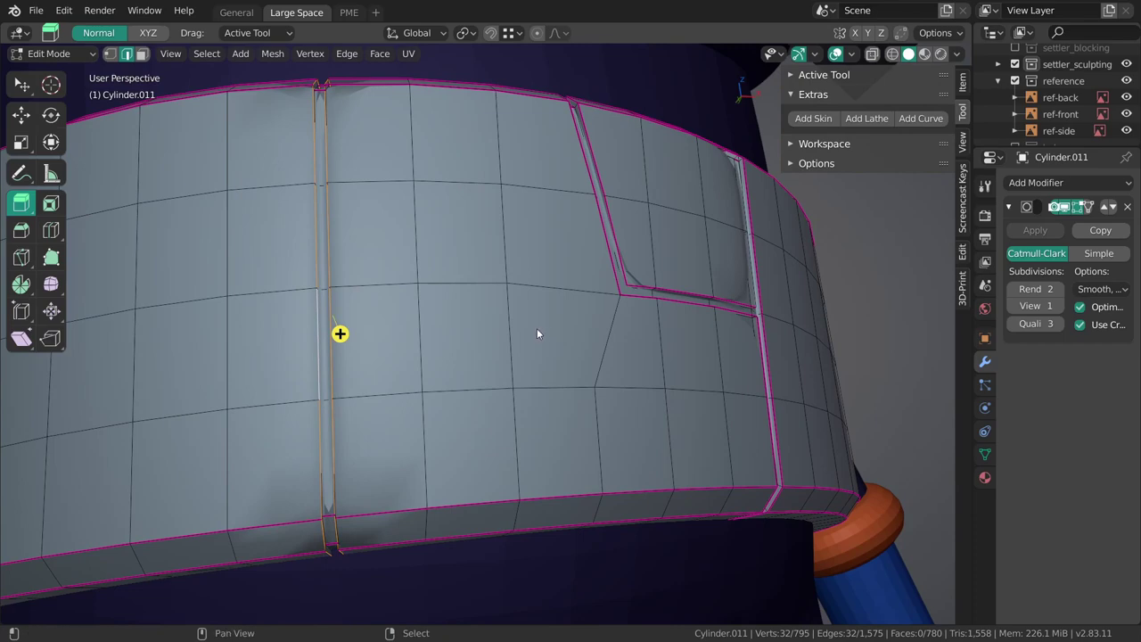
pyautogui.hotkey('shift', 'e')
pyautogui.write('1')
pyautogui.click(555, 340)
pyautogui.hotkey('alt', 'a')
pyautogui.moveTo(554, 342); pyautogui.dragTo(551, 320, button='middle')
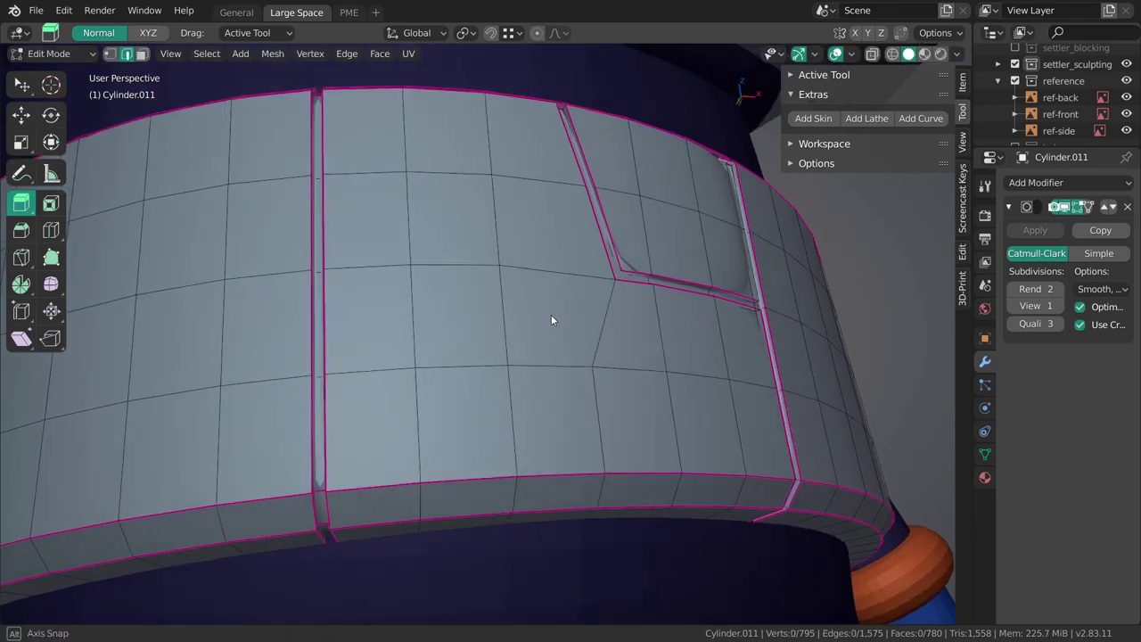
# Isolate the belt and crease further groove edge loops to 1
pyautogui.press('KP_Divide')
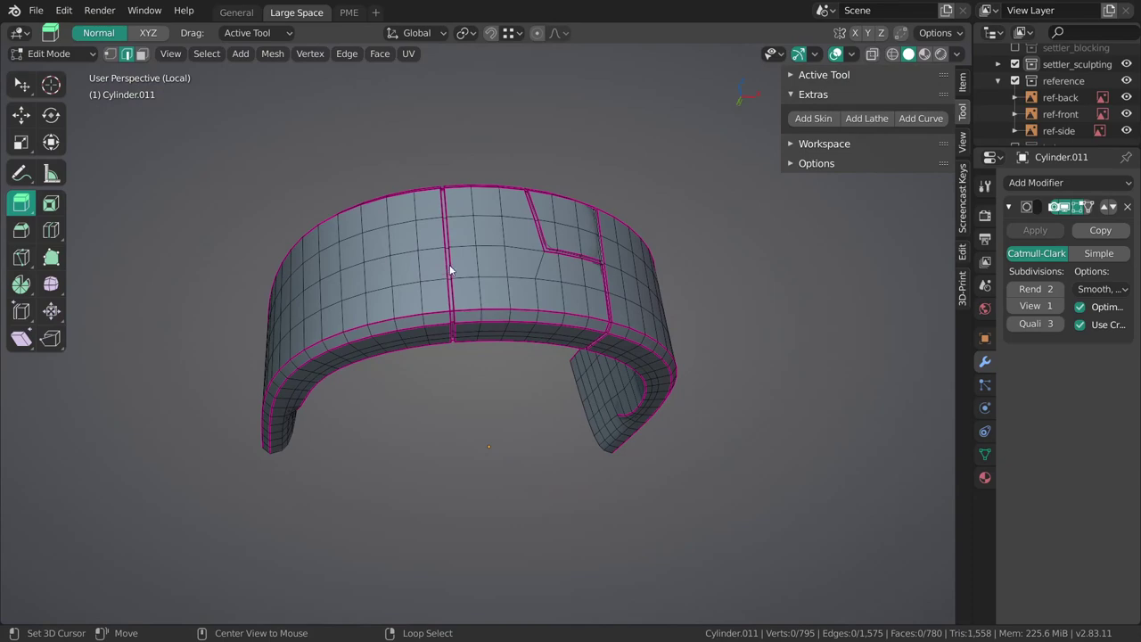
pyautogui.keyDown('ctrl'); pyautogui.moveTo(449, 268); pyautogui.dragTo(469, 315, button='middle'); pyautogui.keyUp('ctrl')
pyautogui.keyDown('alt'); pyautogui.middleClick(318, 259); pyautogui.keyUp('alt')
pyautogui.moveTo(469, 315); pyautogui.dragTo(560, 283, button='middle')
pyautogui.keyDown('alt'); pyautogui.rightClick(462, 315); pyautogui.keyUp('alt')
pyautogui.hotkey('shift', 'e')
pyautogui.write('1')
pyautogui.press('Return')
pyautogui.keyDown('alt'); pyautogui.middleClick(673, 165); pyautogui.keyUp('alt')
pyautogui.hotkey('alt', 'a')
# Examine the L-shaped groove's corner with x-ray on and the smoothed belt in Object Mode
pyautogui.click(496, 412)
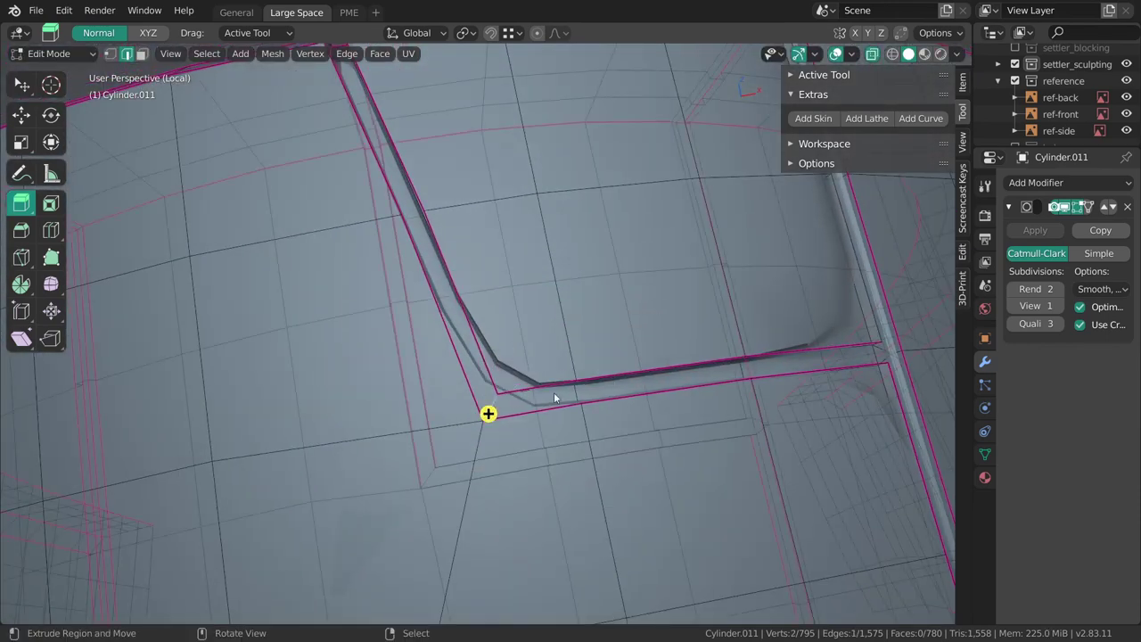
pyautogui.hotkey('alt', 'a')
pyautogui.moveTo(562, 366); pyautogui.dragTo(590, 328, button='middle')
pyautogui.keyDown('shift'); pyautogui.moveTo(591, 329); pyautogui.dragTo(517, 339, button='right'); pyautogui.keyUp('shift')
pyautogui.keyDown('alt'); pyautogui.click(629, 313); pyautogui.keyUp('alt')
pyautogui.hotkey('alt', 'a')
pyautogui.moveTo(630, 313); pyautogui.dragTo(560, 353, button='middle')
pyautogui.moveTo(560, 353); pyautogui.dragTo(585, 324, button='middle')
pyautogui.press('Tab')
pyautogui.click(497, 347)
pyautogui.moveTo(497, 347); pyautogui.dragTo(533, 278, button='middle')
pyautogui.press('Tab')
# Crease a groove edge loop and the short edges where the L-shaped groove meets the vertical one
pyautogui.scroll(3, 551, 343)
pyautogui.keyDown('alt'); pyautogui.rightClick(494, 282); pyautogui.keyUp('alt')
pyautogui.hotkey('shift', 'e')
pyautogui.click(668, 239)
pyautogui.moveTo(669, 239); pyautogui.dragTo(539, 325, button='middle')
pyautogui.keyDown('alt'); pyautogui.click(541, 287); pyautogui.keyUp('alt')
pyautogui.rightClick(541, 287)
pyautogui.keyDown('shift'); pyautogui.rightClick(540, 325); pyautogui.keyUp('shift')
pyautogui.hotkey('shift', 'e')
pyautogui.click(540, 325)
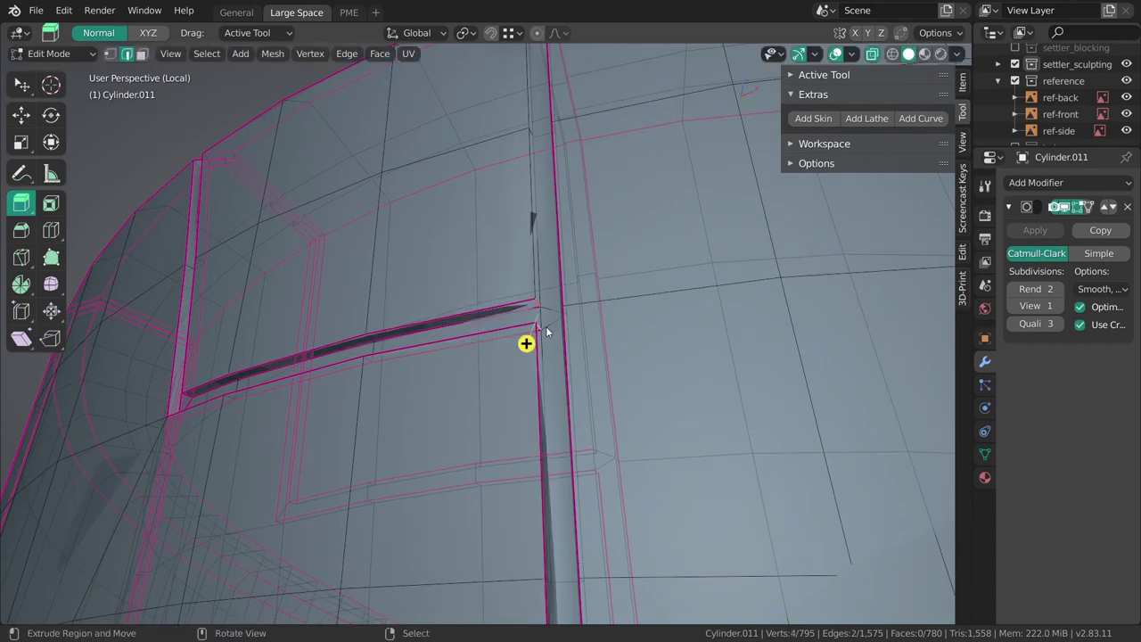
# Crease the adjoining edge loops of the vertical groove at the junction with the L-shaped groove
pyautogui.keyDown('alt'); pyautogui.click(535, 274); pyautogui.keyUp('alt')
pyautogui.hotkey('shift', 'e')
pyautogui.click(562, 341)
pyautogui.hotkey('alt', 'a')
pyautogui.keyDown('alt'); pyautogui.rightClick(546, 368); pyautogui.keyUp('alt')
pyautogui.hotkey('shift', 'e')
pyautogui.click(550, 366)
pyautogui.hotkey('alt', 'a')
# Inspect the creased grooves from several sides in Object Mode and Edit Mode
pyautogui.press('Tab')
pyautogui.moveTo(560, 371); pyautogui.dragTo(608, 287, button='middle')
pyautogui.press('Tab')
pyautogui.keyDown('alt'); pyautogui.rightClick(612, 193); pyautogui.keyUp('alt')
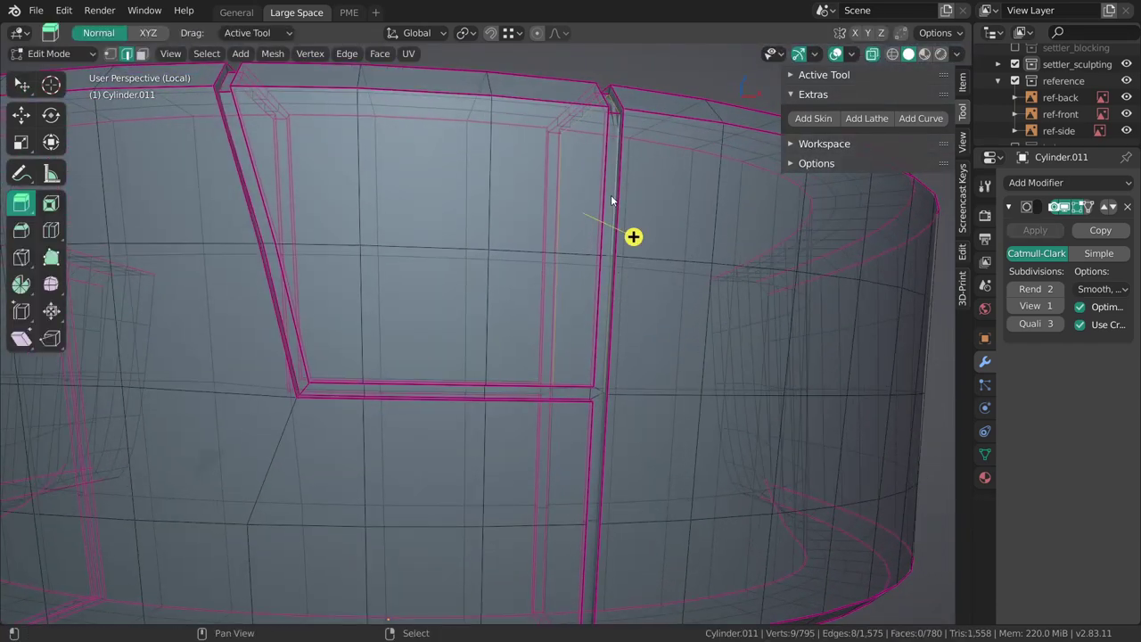
pyautogui.moveTo(610, 194); pyautogui.dragTo(585, 310, button='middle')
pyautogui.press('Tab')
pyautogui.moveTo(511, 352); pyautogui.dragTo(507, 547, button='middle')
pyautogui.moveTo(477, 346); pyautogui.dragTo(457, 391, button='middle')
# Select a remaining groove edge loop plus an adjoining edge and crease them to 1
pyautogui.scroll(3, 569, 379)
pyautogui.press('Tab')
pyautogui.moveTo(683, 337); pyautogui.dragTo(659, 298, button='middle')
pyautogui.keyDown('alt'); pyautogui.rightClick(650, 305); pyautogui.keyUp('alt')
pyautogui.keyDown('shift'); pyautogui.rightClick(665, 279); pyautogui.keyUp('shift')
pyautogui.hotkey('shift', 'e')
pyautogui.press('1')
pyautogui.press('Return')
pyautogui.hotkey('alt', 'a')
# Crease one more groove edge loop on the belt to 1 and clear the selection
pyautogui.scroll(-3, 571, 335)
pyautogui.moveTo(547, 331); pyautogui.dragTo(738, 413, button='middle')
pyautogui.keyDown('alt'); pyautogui.rightClick(472, 276); pyautogui.keyUp('alt')
pyautogui.hotkey('shift', 'e')
pyautogui.press('1')
pyautogui.press('Return')
pyautogui.moveTo(541, 309); pyautogui.dragTo(556, 241, button='middle')
pyautogui.hotkey('alt', 'a')
pyautogui.press('KP_1')
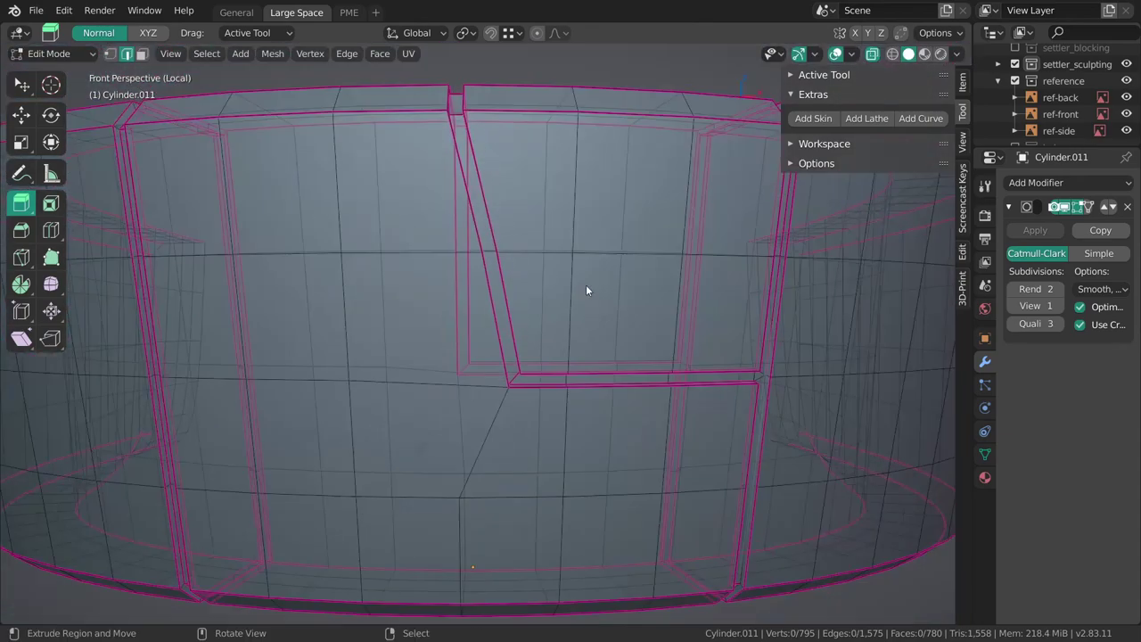
# Inspect the creased L-shaped groove on the belt up close in both Edit Mode and Object Mode
pyautogui.moveTo(590, 285); pyautogui.dragTo(474, 438, button='middle')
pyautogui.press('Tab')
pyautogui.moveTo(512, 401); pyautogui.dragTo(607, 280, button='middle')
pyautogui.scroll(3, 553, 379)
pyautogui.press('Tab')
pyautogui.click(603, 385)
pyautogui.scroll(2, 564, 284)
pyautogui.keyDown('alt'); pyautogui.rightClick(608, 319); pyautogui.keyUp('alt')
pyautogui.scroll(-3, 615, 288)
pyautogui.moveTo(568, 340); pyautogui.dragTo(589, 356, button='middle')
pyautogui.press('Tab')
pyautogui.press('KP_1')
pyautogui.scroll(-4, 570, 347)
# Select the edge loop of the vertical groove beside the L-shaped groove and check the belt's shading in Object Mode
pyautogui.moveTo(578, 316); pyautogui.dragTo(537, 339, button='middle')
pyautogui.hotkey('ctrl', 'Tab')
pyautogui.click(660, 339)
pyautogui.scroll(4, 660, 341)
pyautogui.moveTo(658, 344); pyautogui.dragTo(660, 313, button='middle')
pyautogui.keyDown('alt'); pyautogui.rightClick(699, 321); pyautogui.keyUp('alt')
pyautogui.keyDown('shift'); pyautogui.moveTo(702, 358); pyautogui.dragTo(658, 261, button='middle'); pyautogui.keyUp('shift')
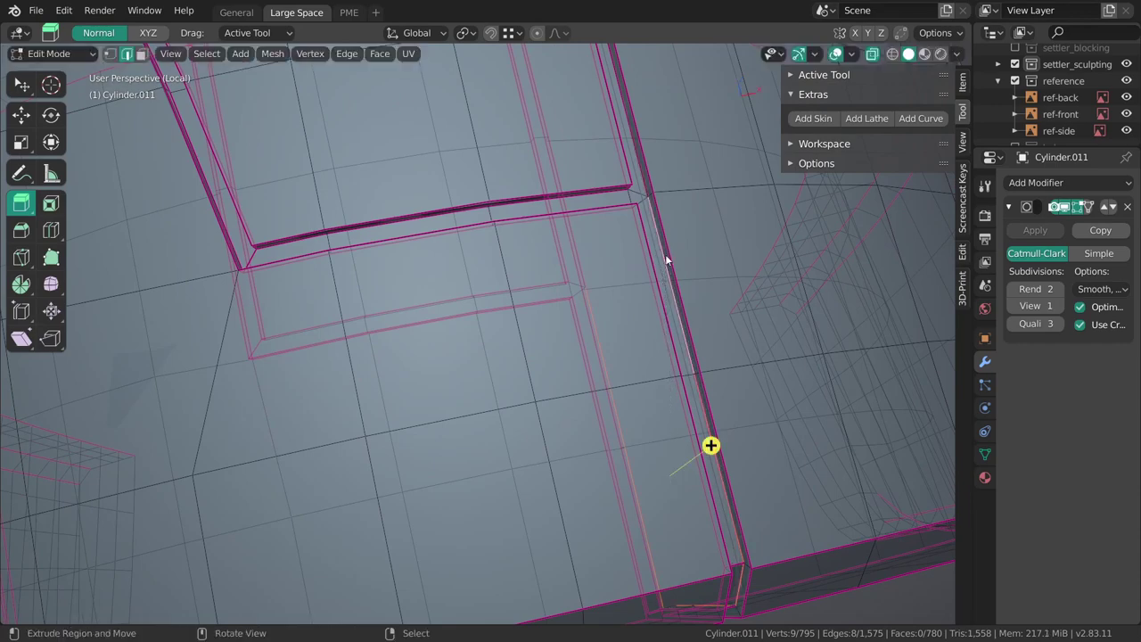
pyautogui.hotkey('ctrl', 'Tab')
pyautogui.moveTo(615, 299)
pyautogui.mouseDown(button='middle')
pyautogui.moveTo(655, 295)
pyautogui.moveTo(562, 266)
pyautogui.moveTo(623, 276)
pyautogui.moveTo(611, 290)
pyautogui.mouseUp(button='middle')
pyautogui.scroll(-5, 655, 296)
pyautogui.moveTo(517, 287)
pyautogui.mouseDown(button='middle')
pyautogui.moveTo(561, 278)
pyautogui.moveTo(585, 422)
pyautogui.moveTo(558, 395)
pyautogui.moveTo(553, 247)
pyautogui.moveTo(545, 294)
pyautogui.moveTo(638, 377)
pyautogui.moveTo(563, 253)
pyautogui.moveTo(523, 292)
pyautogui.mouseUp(button='middle')
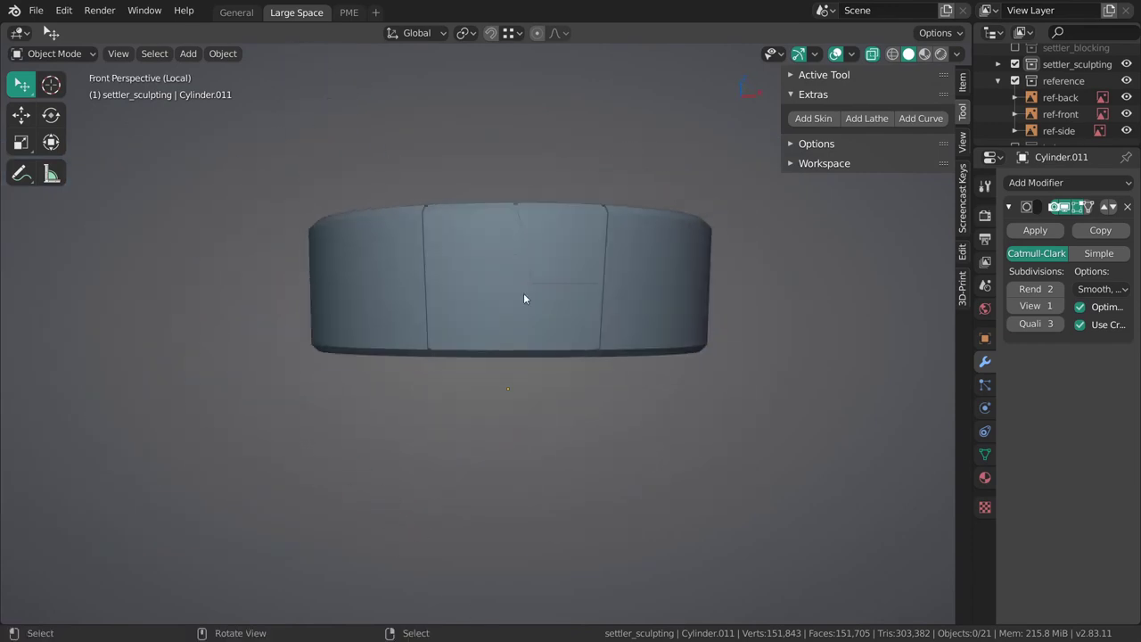
# Leave local view, select the belt, and add a second material slot using the Orange material
pyautogui.click(985, 477)
pyautogui.press('KP_Divide')
pyautogui.moveTo(624, 350); pyautogui.dragTo(557, 280, button='middle')
pyautogui.click(705, 277)
pyautogui.moveTo(704, 281); pyautogui.dragTo(784, 232, button='middle')
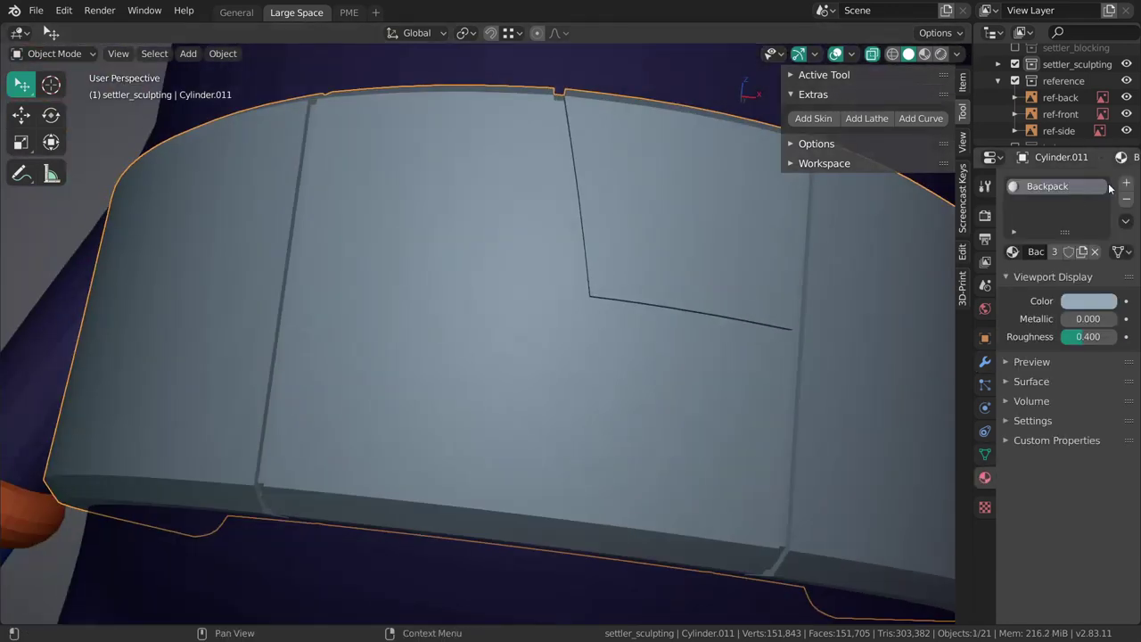
pyautogui.click(1126, 182)
pyautogui.click(1013, 285)
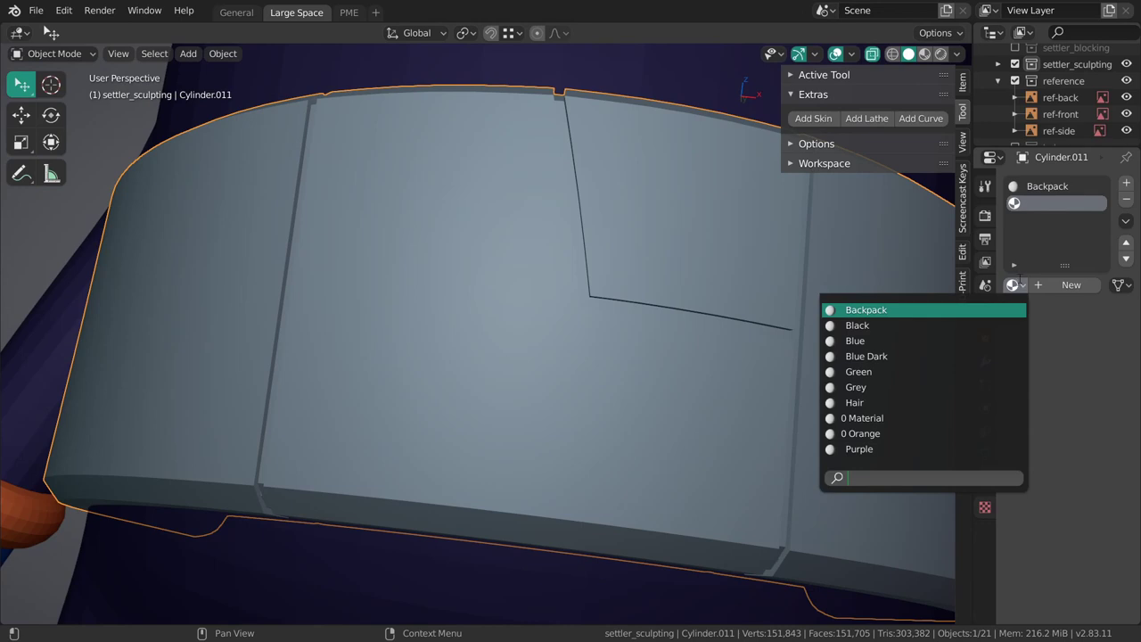
pyautogui.write('or')
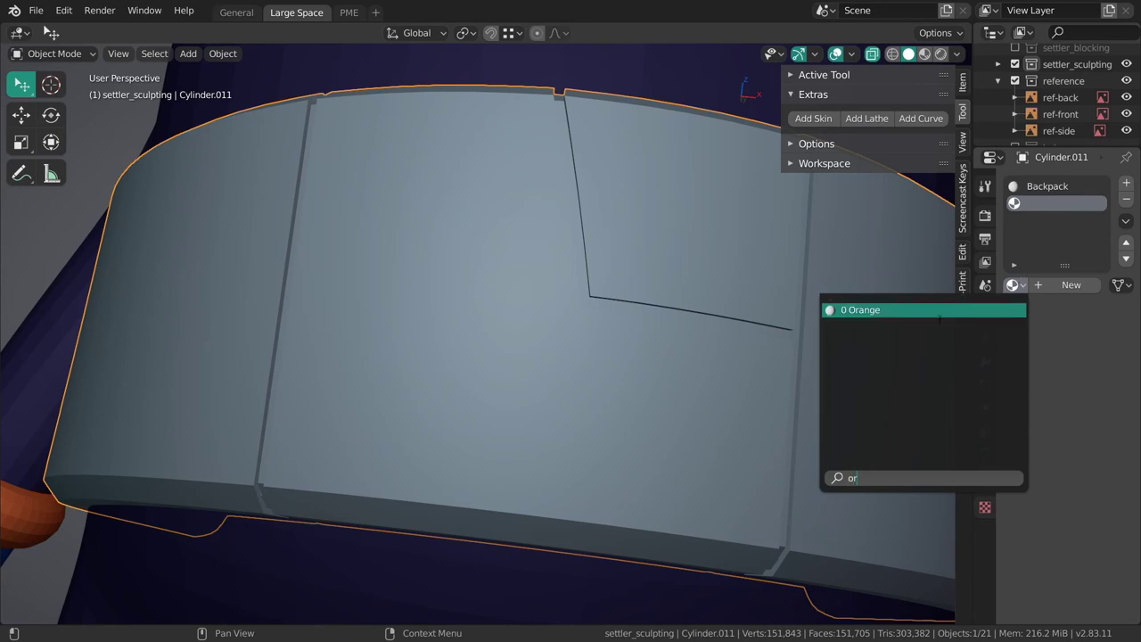
pyautogui.press('Return')
# Add a third material slot using the Backpack material and rename that material Blue Light
pyautogui.click(1126, 182)
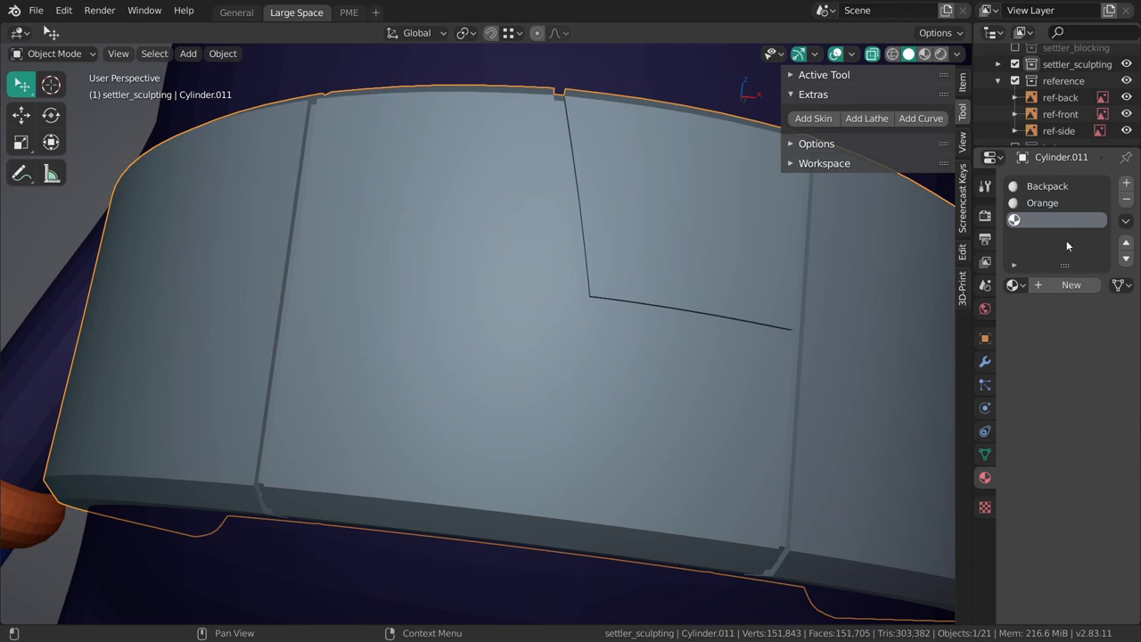
pyautogui.click(1015, 284)
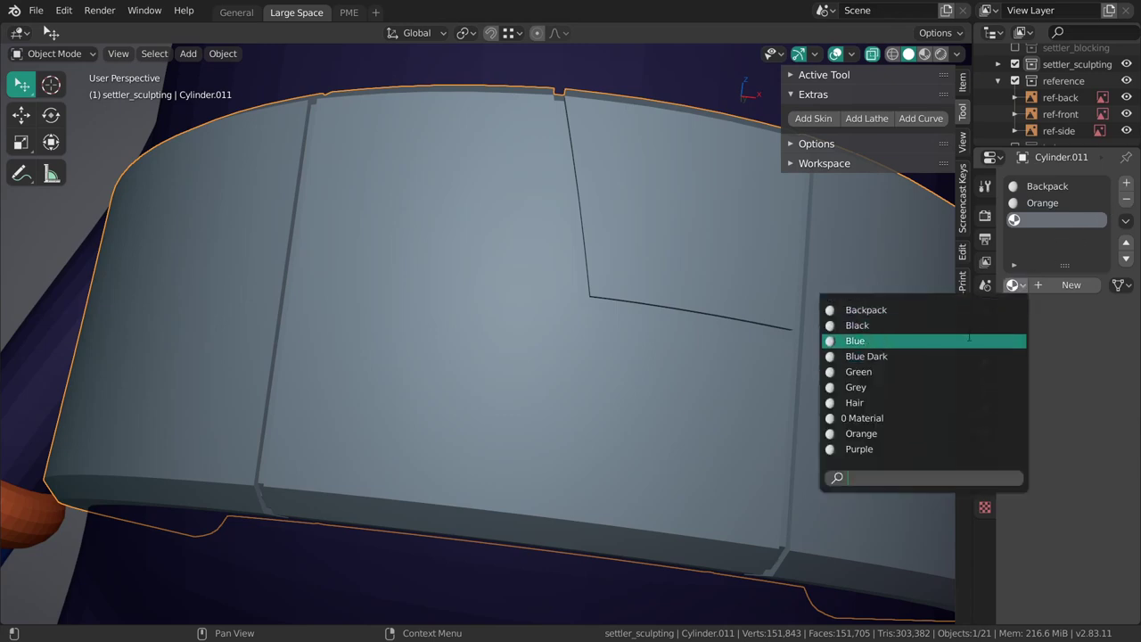
pyautogui.click(965, 339)
pyautogui.click(1013, 284)
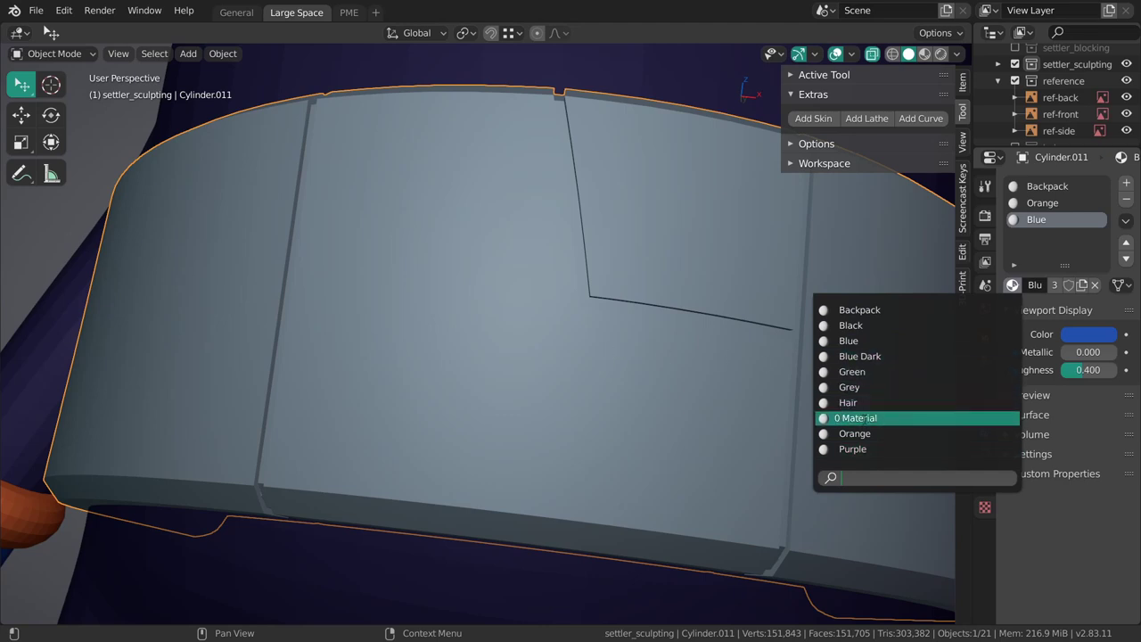
pyautogui.click(871, 312)
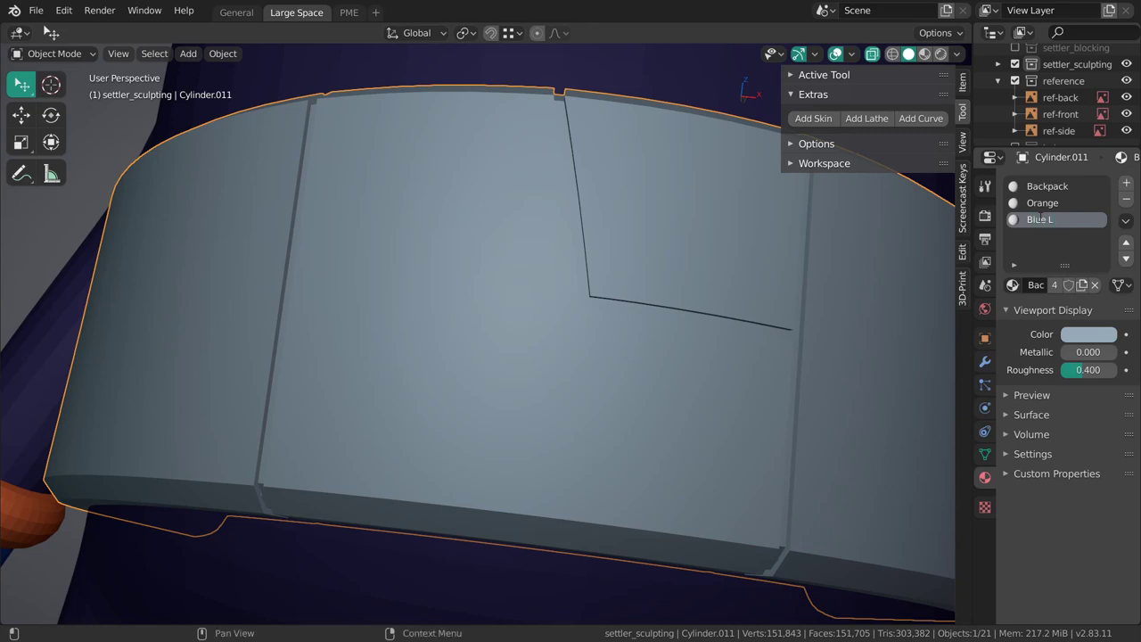
pyautogui.scroll(-6, 686, 210)
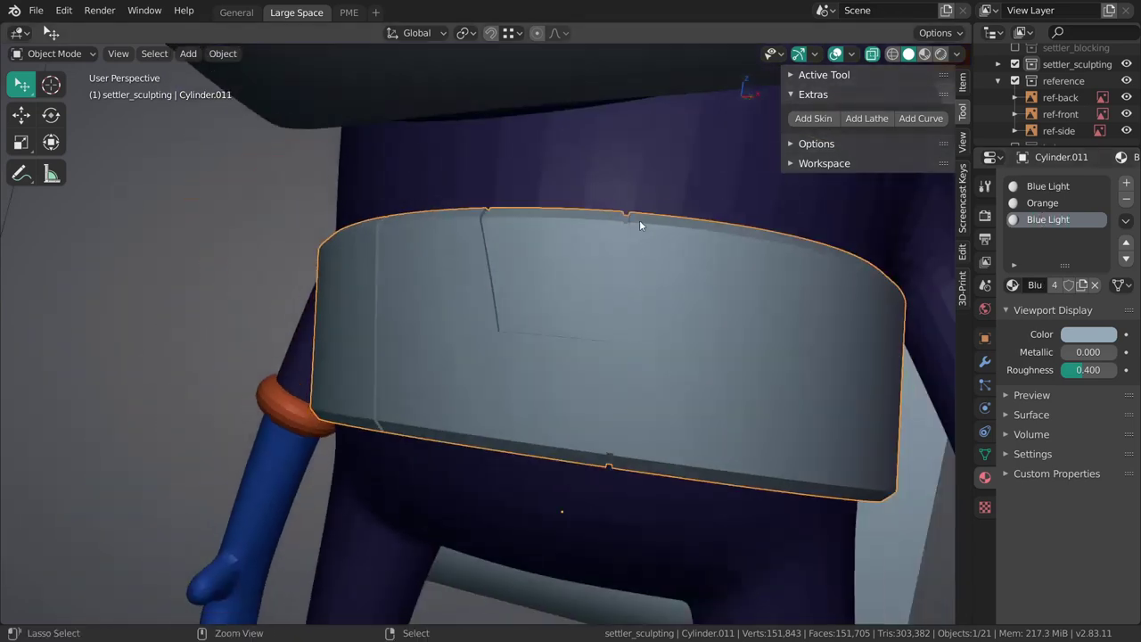
# Remove the duplicate third Blue Light slot from the belt's material list
pyautogui.click(1014, 286)
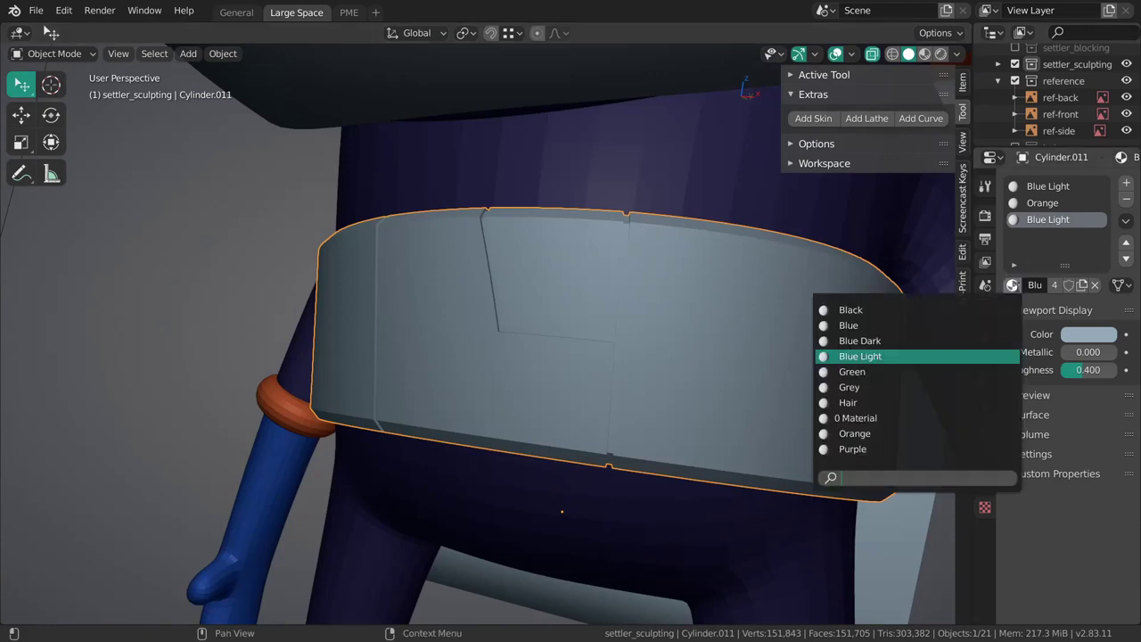
pyautogui.click(1049, 186)
pyautogui.click(1052, 217)
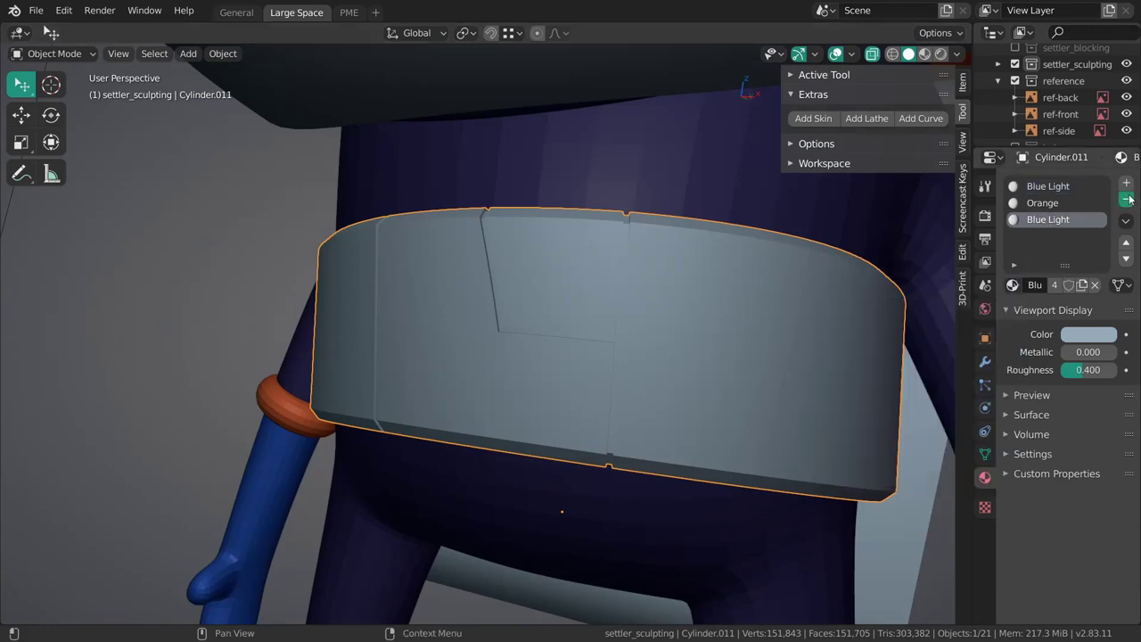
pyautogui.click(1126, 198)
# Add a third material slot with an independent copy of Blue Light named Blue Grey
pyautogui.moveTo(696, 333); pyautogui.dragTo(707, 326, button='middle')
pyautogui.scroll(-2, 698, 321)
pyautogui.scroll(2, 699, 321)
pyautogui.click(1126, 183)
pyautogui.click(1014, 286)
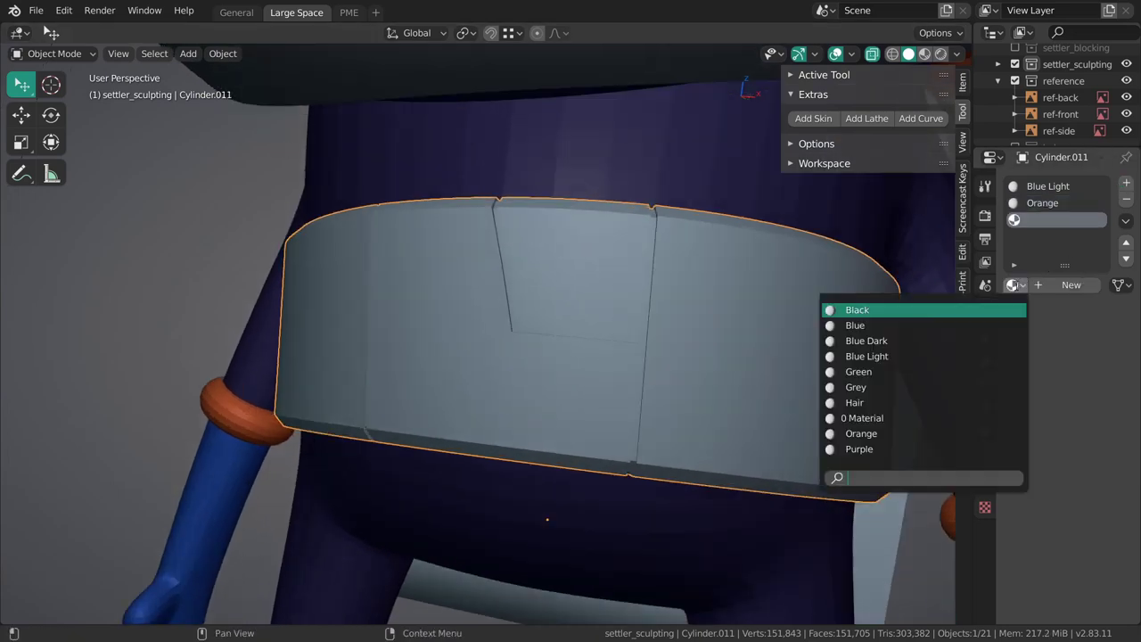
pyautogui.click(903, 356)
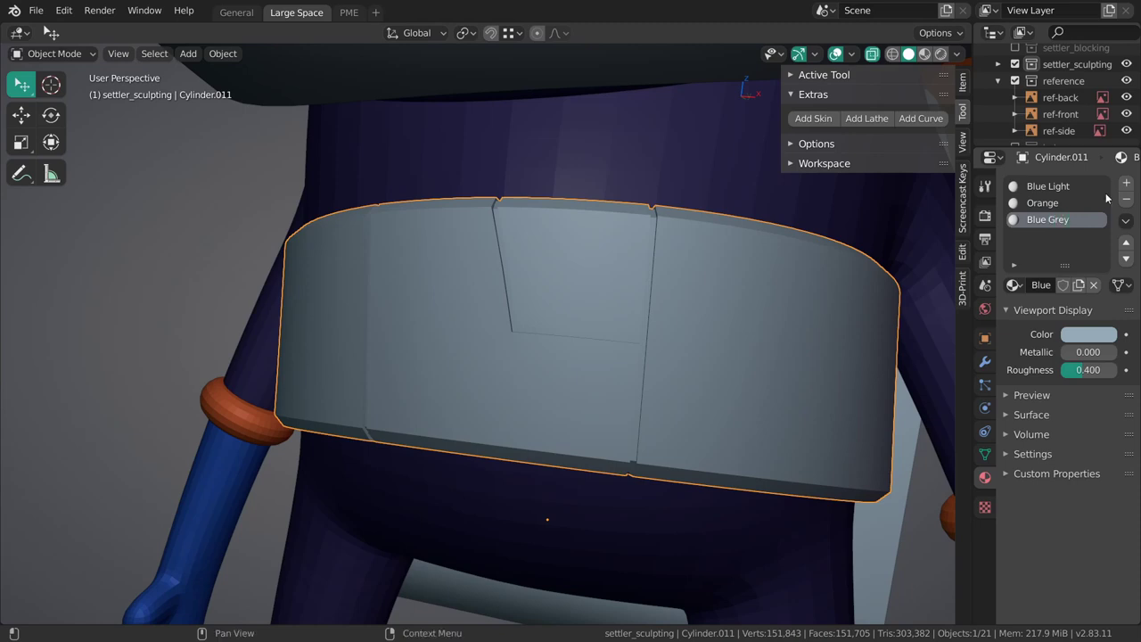
# Darken the Blue Grey material's viewport display color to a value of about 0.58
pyautogui.press('Tab')
pyautogui.scroll(4, 593, 314)
pyautogui.press('3')
pyautogui.press('Tab')
pyautogui.click(1070, 334)
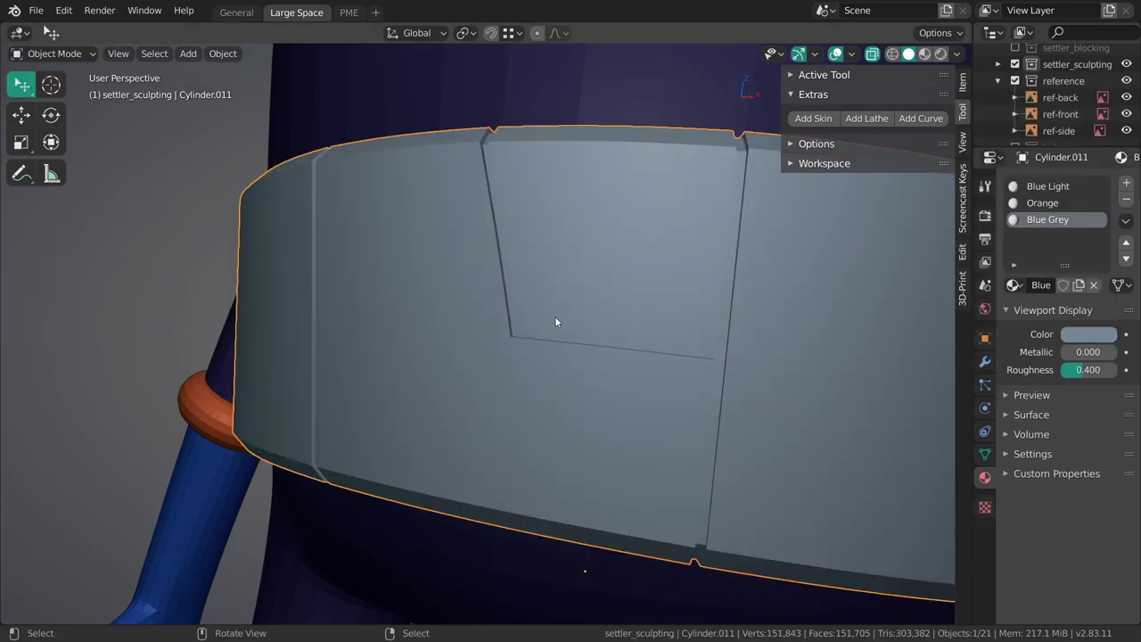
# Select the face loop of one vertical groove bordering the belt's front panel in Edit Mode
pyautogui.press('Tab')
pyautogui.click(679, 326)
pyautogui.moveTo(464, 343); pyautogui.dragTo(561, 329, button='middle')
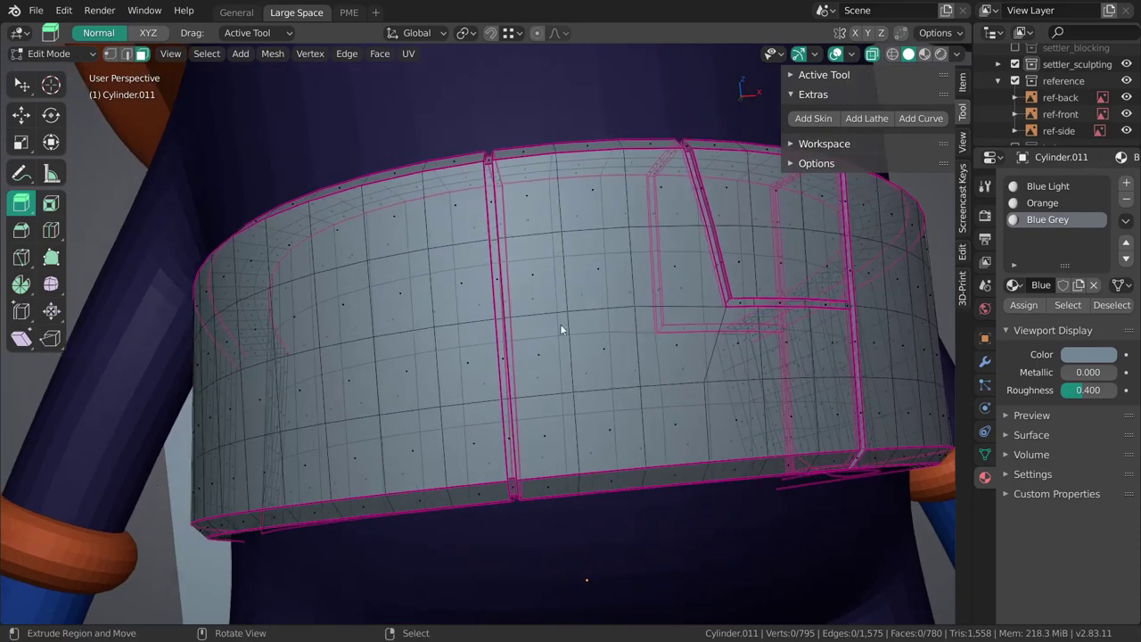
pyautogui.keyDown('alt'); pyautogui.click(515, 325); pyautogui.keyUp('alt')
pyautogui.press('KP_Decimal')
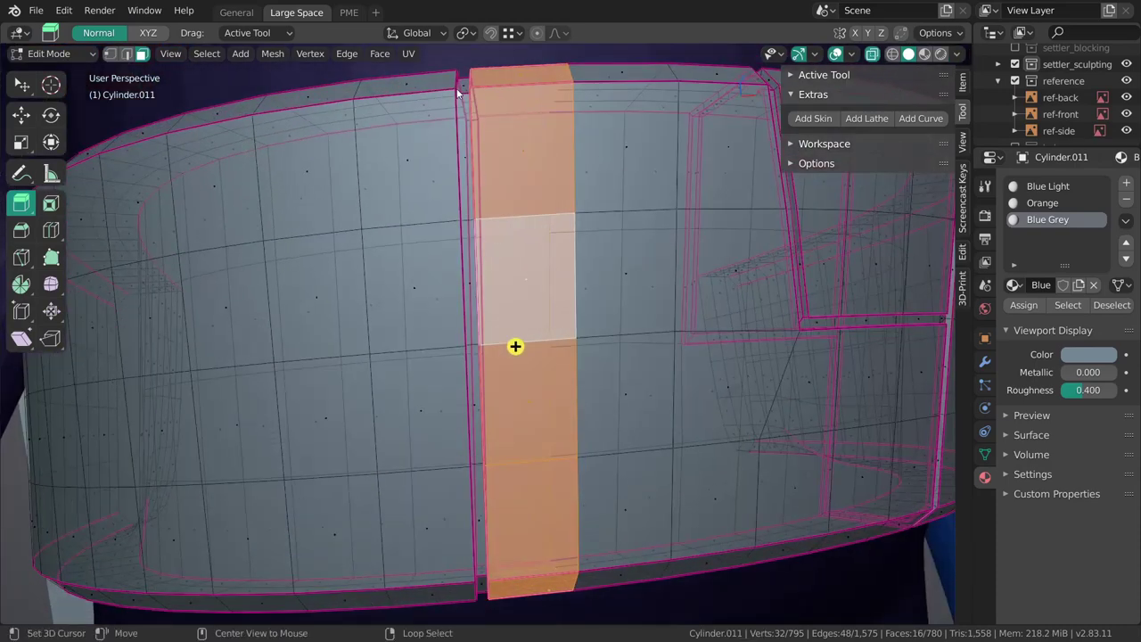
pyautogui.keyDown('alt'); pyautogui.click(476, 350); pyautogui.keyUp('alt')
pyautogui.hotkey('alt', 'a')
pyautogui.moveTo(720, 334); pyautogui.dragTo(660, 208, button='middle')
pyautogui.keyDown('alt'); pyautogui.click(604, 149); pyautogui.keyUp('alt')
# Add the face loop and junction face of the other vertical groove to the selection and hide these faces
pyautogui.moveTo(608, 147); pyautogui.dragTo(727, 107, button='middle')
pyautogui.keyDown('shift'); pyautogui.moveTo(736, 250); pyautogui.dragTo(589, 272, button='middle'); pyautogui.keyUp('shift')
pyautogui.keyDown('ctrl'); pyautogui.moveTo(588, 271); pyautogui.dragTo(565, 367, button='middle'); pyautogui.keyUp('ctrl')
pyautogui.keyDown('alt'); pyautogui.keyDown('shift'); pyautogui.click(596, 341); pyautogui.keyUp('shift'); pyautogui.keyUp('alt')
pyautogui.keyDown('shift'); pyautogui.click(543, 294); pyautogui.keyUp('shift')
pyautogui.moveTo(558, 312); pyautogui.dragTo(553, 256, button='middle')
pyautogui.press('w')
pyautogui.press('h')
# Select the isolated front panel section with its linked faces and assign the Blue Grey material to it
pyautogui.press('l')
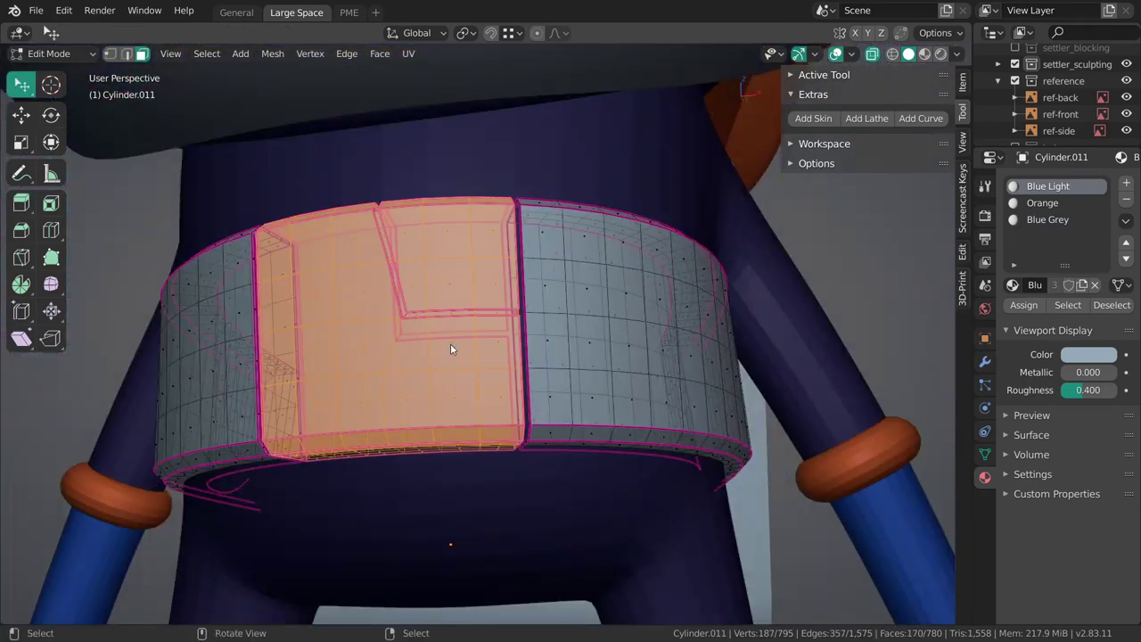
pyautogui.click(1054, 221)
pyautogui.click(1031, 306)
pyautogui.hotkey('alt', 'a')
pyautogui.moveTo(555, 301)
pyautogui.mouseDown(button='middle')
pyautogui.moveTo(624, 311)
pyautogui.moveTo(577, 326)
pyautogui.moveTo(568, 312)
pyautogui.mouseUp(button='middle')
# Shift the Blue Grey material's viewport display color to a more saturated blue
pyautogui.press('Tab')
pyautogui.click(1078, 335)
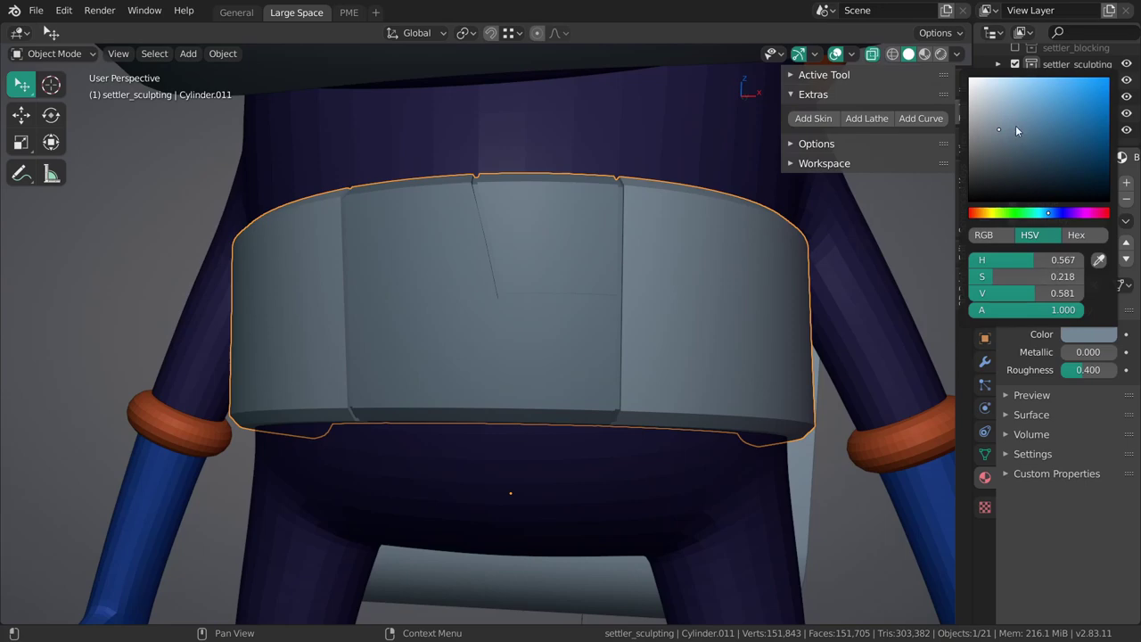
pyautogui.scroll(4, 535, 322)
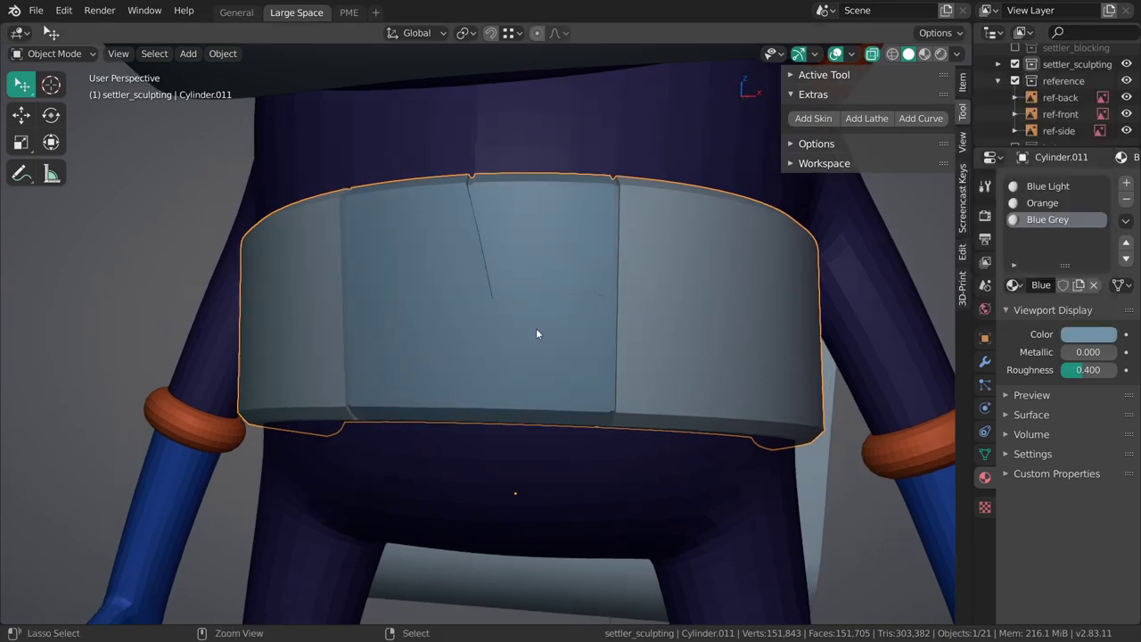
# Select the faces of the L-shaped groove and the adjoining vertical groove, including the junction face, and hide them
pyautogui.press('Tab')
pyautogui.keyDown('shift'); pyautogui.moveTo(591, 236); pyautogui.dragTo(554, 281, button='middle'); pyautogui.keyUp('shift')
pyautogui.moveTo(555, 281)
pyautogui.mouseDown(button='middle')
pyautogui.moveTo(602, 299)
pyautogui.moveTo(575, 276)
pyautogui.mouseUp(button='middle')
pyautogui.keyDown('alt'); pyautogui.rightClick(581, 304); pyautogui.keyUp('alt')
pyautogui.keyDown('shift'); pyautogui.moveTo(758, 300); pyautogui.dragTo(625, 338, button='middle'); pyautogui.keyUp('shift')
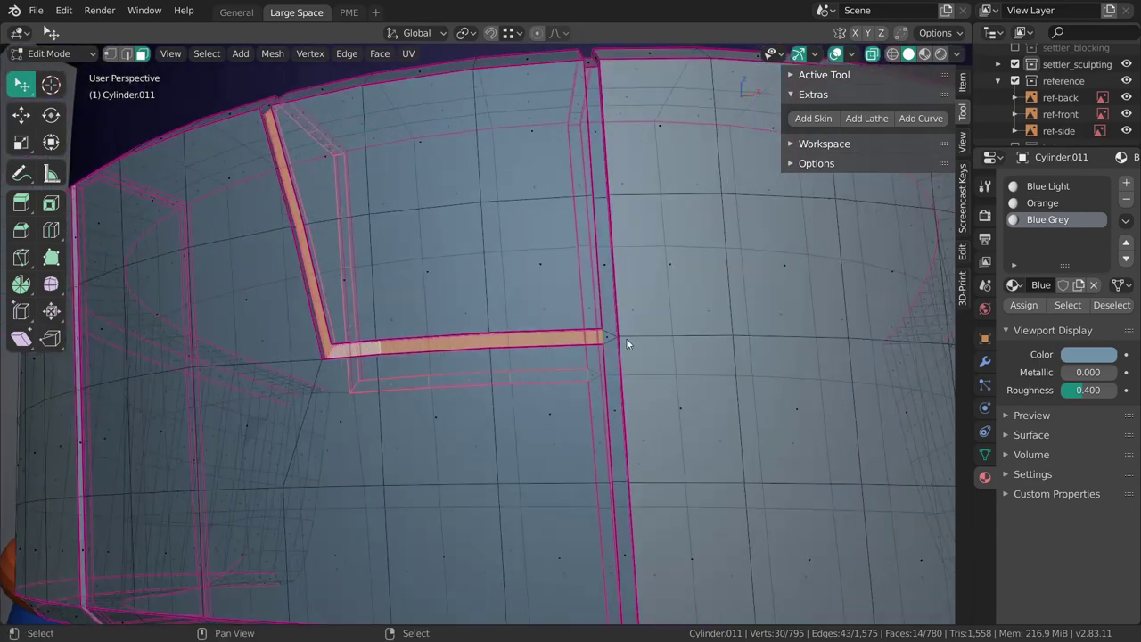
pyautogui.keyDown('alt'); pyautogui.keyDown('shift'); pyautogui.rightClick(600, 199); pyautogui.keyUp('shift'); pyautogui.keyUp('alt')
pyautogui.keyDown('shift'); pyautogui.rightClick(593, 370); pyautogui.keyUp('shift')
pyautogui.press('h')
# Select the small panel enclosed by the L-shaped groove and assign the Orange material to it
pyautogui.press('l')
pyautogui.moveTo(530, 242); pyautogui.dragTo(845, 217, button='middle')
pyautogui.click(1055, 204)
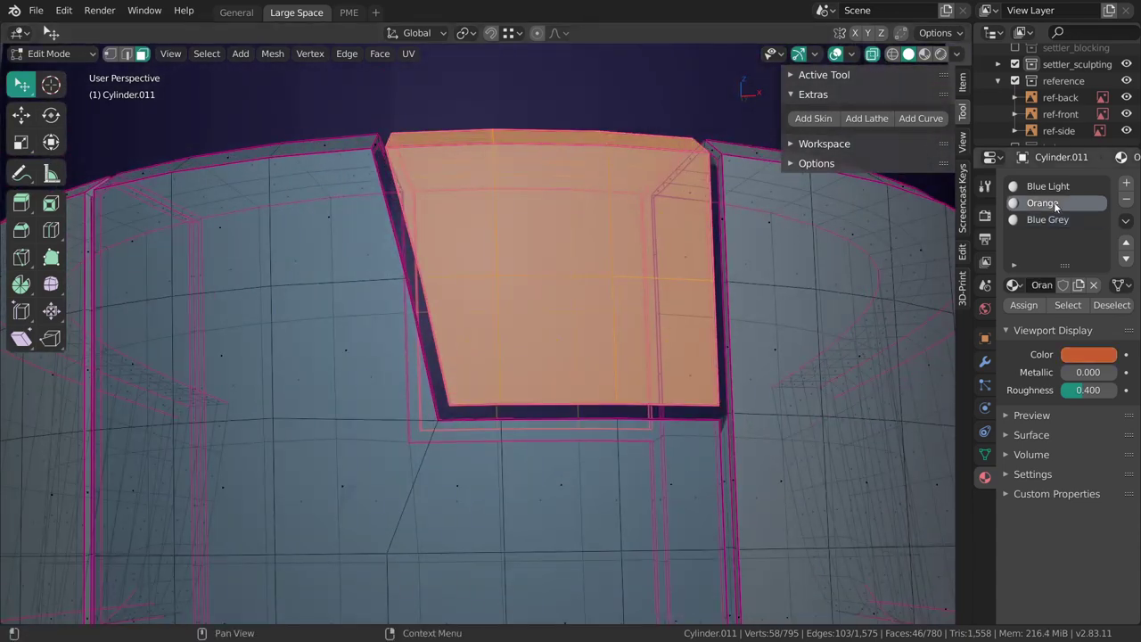
pyautogui.click(1024, 305)
pyautogui.scroll(-7, 633, 393)
pyautogui.press('Tab')
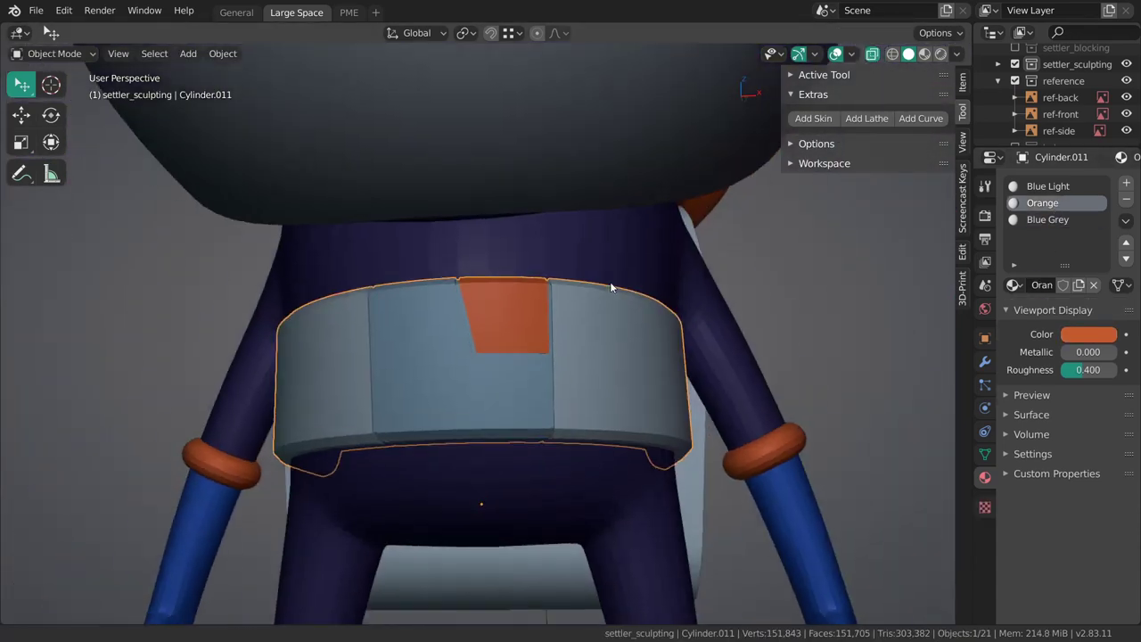
pyautogui.hotkey('alt', 'a')
# Compare the belt's panel seams with the front reference drawing in wireframe shading
pyautogui.moveTo(608, 273)
pyautogui.mouseDown(button='middle')
pyautogui.moveTo(530, 345)
pyautogui.moveTo(579, 285)
pyautogui.moveTo(573, 344)
pyautogui.moveTo(542, 292)
pyautogui.moveTo(543, 331)
pyautogui.mouseUp(button='middle')
pyautogui.scroll(-4, 579, 285)
pyautogui.scroll(-4, 541, 292)
pyautogui.moveTo(544, 331); pyautogui.dragTo(585, 304, button='middle')
pyautogui.press('KP_1')
pyautogui.moveTo(521, 324)
pyautogui.keyDown('ctrl'); pyautogui.mouseDown(button='middle')
pyautogui.moveTo(567, 281)
pyautogui.moveTo(509, 326)
pyautogui.mouseUp(button='middle'); pyautogui.keyUp('ctrl')
pyautogui.press('KP_1')
pyautogui.press('z')
pyautogui.click(494, 362)
pyautogui.keyDown('ctrl'); pyautogui.moveTo(544, 361); pyautogui.dragTo(585, 406, button='middle'); pyautogui.keyUp('ctrl')
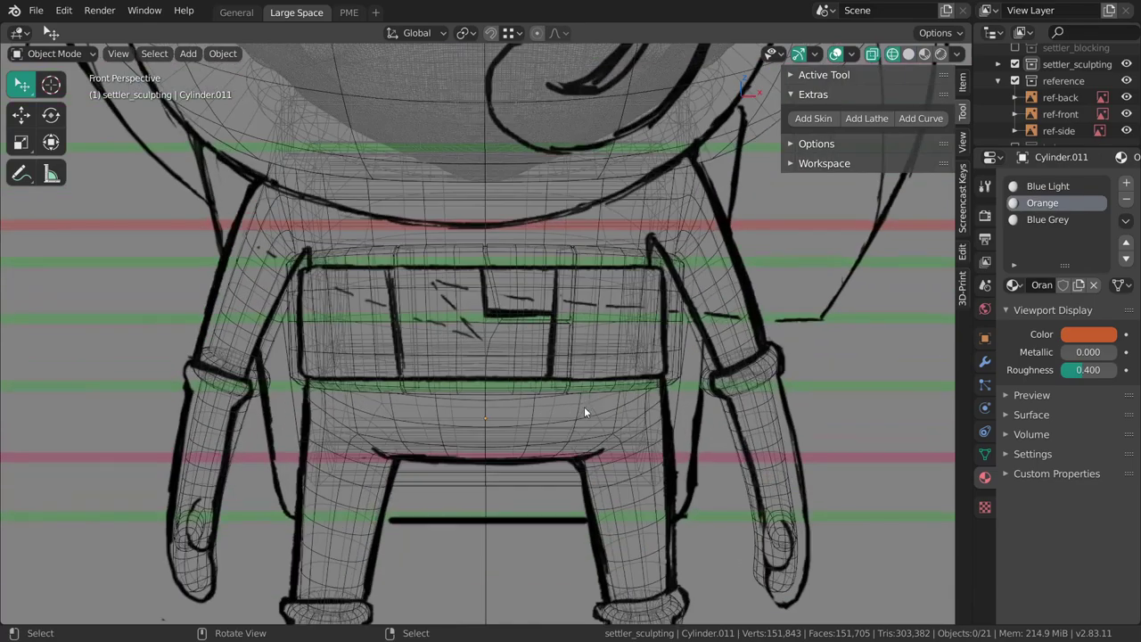
pyautogui.scroll(3, 535, 317)
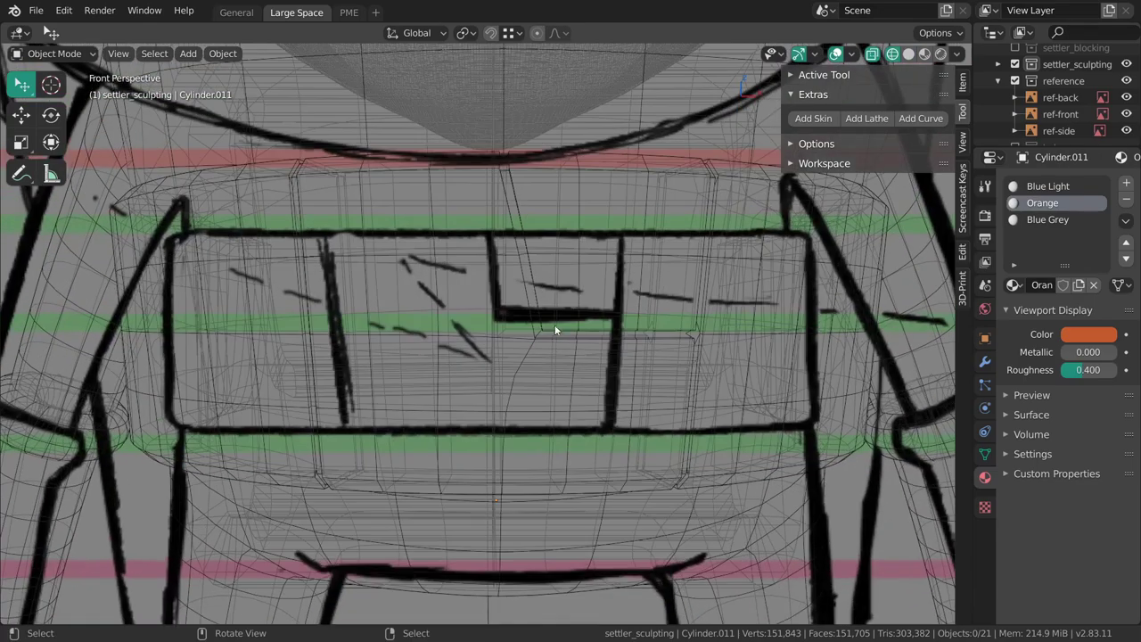
pyautogui.press('Tab')
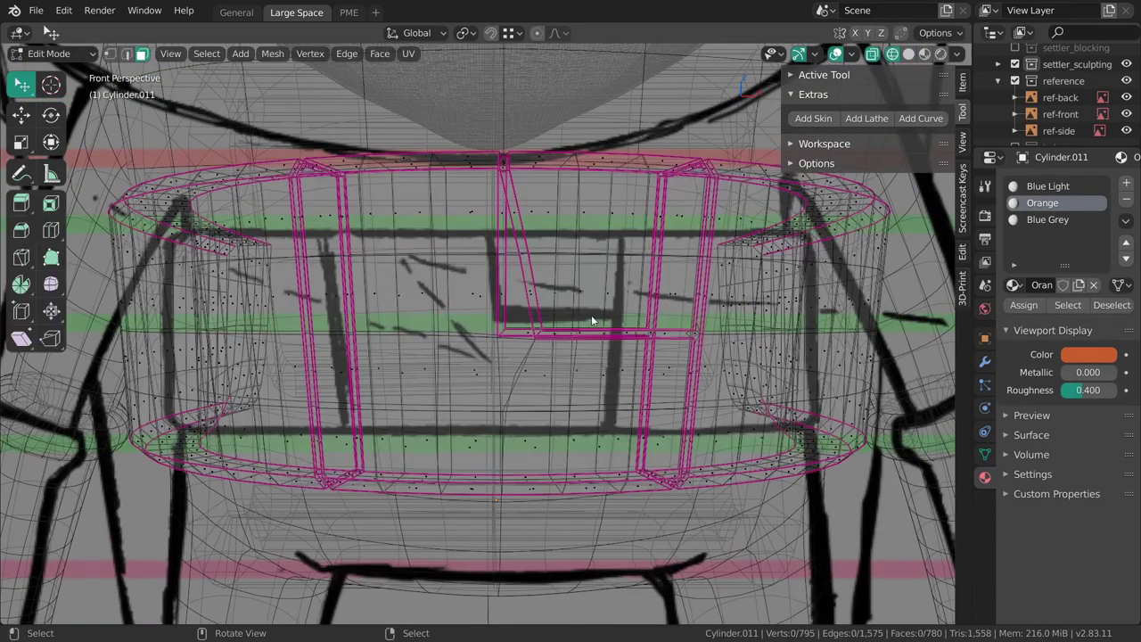
# Examine the belt in orthographic projection from the front and return to solid shading
pyautogui.keyDown('shift'); pyautogui.moveTo(565, 365); pyautogui.dragTo(559, 323, button='middle'); pyautogui.keyUp('shift')
pyautogui.press('KP_5')
pyautogui.moveTo(555, 245)
pyautogui.keyDown('shift'); pyautogui.mouseDown(button='middle')
pyautogui.moveTo(547, 287)
pyautogui.moveTo(512, 327)
pyautogui.moveTo(575, 312)
pyautogui.moveTo(540, 323)
pyautogui.moveTo(530, 300)
pyautogui.moveTo(517, 339)
pyautogui.mouseUp(button='middle'); pyautogui.keyUp('shift')
pyautogui.scroll(5, 547, 288)
pyautogui.press('KP_1')
pyautogui.hotkey('shift', 'z')
pyautogui.scroll(-3, 535, 330)
pyautogui.press('Tab')
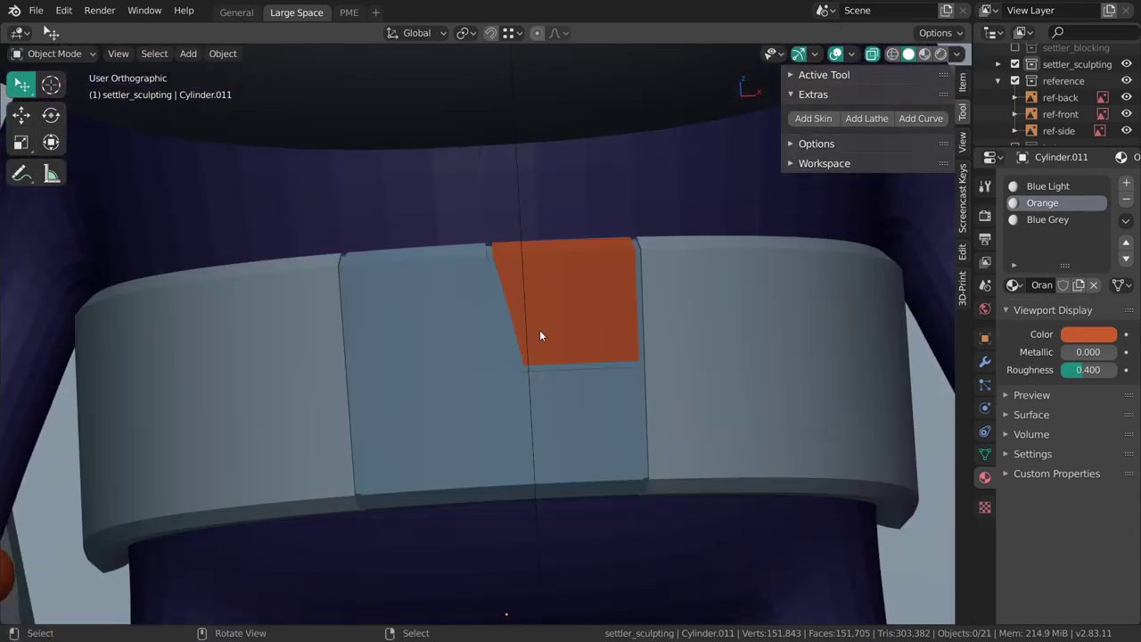
# Examine the belt's edge loops around the L-shaped groove in edge select mode
pyautogui.press('Tab')
pyautogui.moveTo(637, 367); pyautogui.dragTo(537, 173, button='middle')
pyautogui.press('KP_5')
pyautogui.scroll(-2, 588, 332)
pyautogui.scroll(1, 589, 316)
pyautogui.press('2')
pyautogui.keyDown('alt'); pyautogui.rightClick(574, 316); pyautogui.keyUp('alt')
pyautogui.scroll(1, 569, 340)
pyautogui.hotkey('alt', 'a')
pyautogui.scroll(1, 571, 305)
pyautogui.scroll(-1, 591, 308)
# Lasso-select a vertical column of edges at the slanted groove and shift it sideways with the Move tool
pyautogui.keyDown('ctrl'); pyautogui.moveTo(553, 483); pyautogui.dragTo(563, 221); pyautogui.keyUp('ctrl')
pyautogui.scroll(1, 566, 282)
pyautogui.hotkey('shift', 'space')
pyautogui.press('g')
pyautogui.moveTo(566, 282)
pyautogui.mouseDown(button='middle')
pyautogui.moveTo(571, 346)
pyautogui.moveTo(582, 328)
pyautogui.moveTo(556, 358)
pyautogui.mouseUp(button='middle')
pyautogui.press('KP_5')
pyautogui.moveTo(556, 357); pyautogui.dragTo(567, 353)
pyautogui.press('2')
pyautogui.hotkey('alt', 'a')
# Select the neighbouring edge loop on the belt's front panel and nudge it slightly sideways
pyautogui.moveTo(535, 352); pyautogui.dragTo(509, 358, button='middle')
pyautogui.keyDown('alt'); pyautogui.rightClick(566, 326); pyautogui.keyUp('alt')
pyautogui.moveTo(508, 358); pyautogui.dragTo(512, 358)
pyautogui.moveTo(512, 359)
pyautogui.mouseDown(button='middle')
pyautogui.moveTo(553, 354)
pyautogui.moveTo(496, 312)
pyautogui.mouseUp(button='middle')
# Lasso-select another column of front panel edges, slide it along the surface, and nudge it sideways
pyautogui.moveTo(471, 136)
pyautogui.keyDown('ctrl'); pyautogui.mouseDown(button='right')
pyautogui.moveTo(482, 523)
pyautogui.moveTo(502, 156)
pyautogui.moveTo(504, 342)
pyautogui.mouseUp(button='right'); pyautogui.keyUp('ctrl')
pyautogui.moveTo(506, 342)
pyautogui.mouseDown(button='middle')
pyautogui.moveTo(496, 355)
pyautogui.moveTo(510, 342)
pyautogui.moveTo(509, 355)
pyautogui.mouseUp(button='middle')
pyautogui.press('g')
pyautogui.press('g')
pyautogui.click(490, 351)
pyautogui.moveTo(509, 356); pyautogui.dragTo(501, 356)
pyautogui.hotkey('alt', 'a')
# Try to add a loop cut to the belt's front panel
pyautogui.moveTo(539, 380); pyautogui.dragTo(492, 359, button='middle')
pyautogui.hotkey('ctrl', 'r')
pyautogui.click(493, 357)
pyautogui.hotkey('ctrl', 'z')
# Edge-slide one more edge loop on the front panel to even out the spacing, and clear the selection
pyautogui.press('2')
pyautogui.keyDown('alt'); pyautogui.rightClick(521, 350); pyautogui.keyUp('alt')
pyautogui.press('g')
pyautogui.press('g')
pyautogui.click(513, 344)
pyautogui.press('KP_1')
pyautogui.hotkey('alt', 'a')
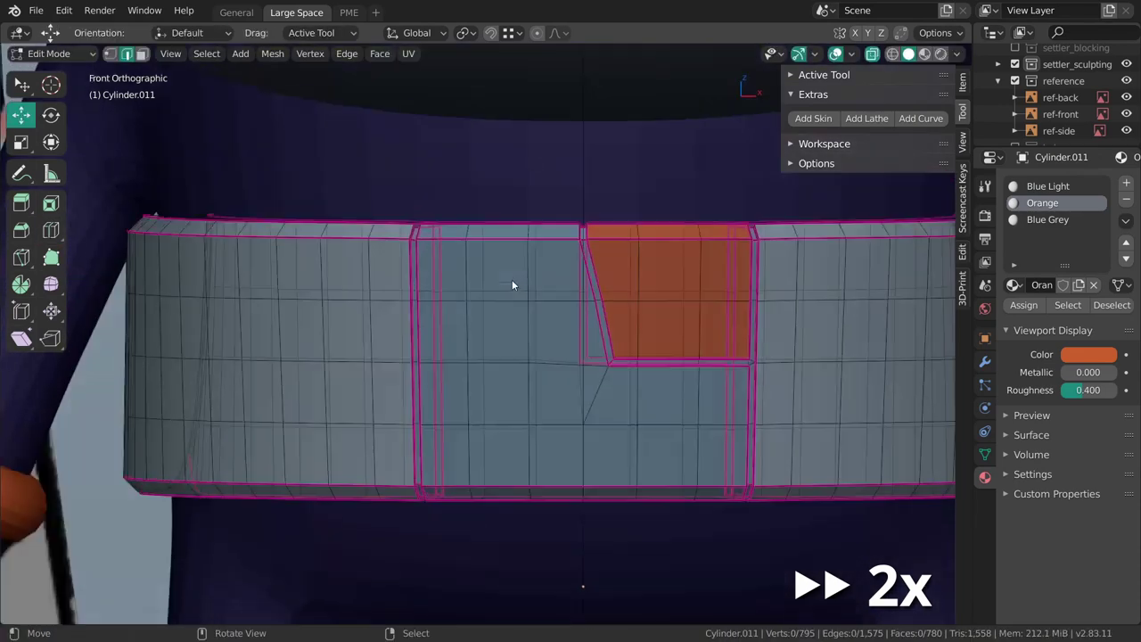
# Finish editing the belt mesh, save the file, and inspect the whole character from the front
pyautogui.press('KP_5')
pyautogui.scroll(-7, 570, 312)
pyautogui.hotkey('ctrl', 'Tab')
pyautogui.click(594, 324)
pyautogui.moveTo(603, 326); pyautogui.dragTo(547, 349, button='middle')
pyautogui.scroll(-4, 546, 348)
pyautogui.hotkey('ctrl', 's')
pyautogui.moveTo(586, 293)
pyautogui.mouseDown(button='middle')
pyautogui.moveTo(543, 380)
pyautogui.moveTo(524, 284)
pyautogui.moveTo(564, 306)
pyautogui.mouseUp(button='middle')
pyautogui.press('KP_1')
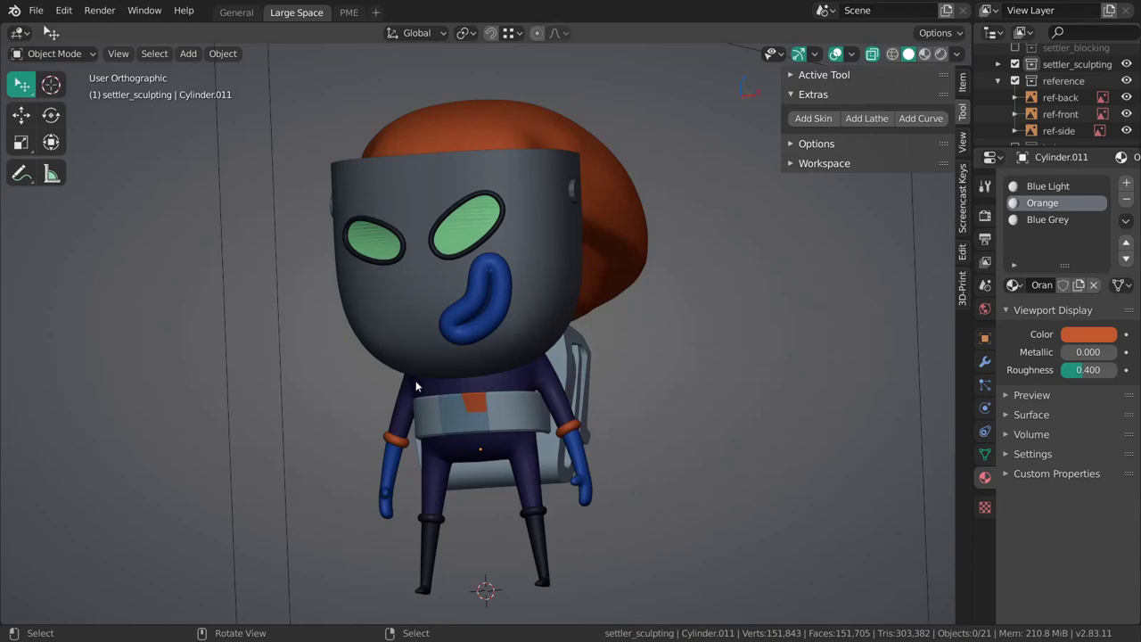
pyautogui.moveTo(472, 338)
pyautogui.mouseDown(button='middle')
pyautogui.moveTo(484, 289)
pyautogui.moveTo(668, 311)
pyautogui.moveTo(543, 325)
pyautogui.mouseUp(button='middle')
pyautogui.press('KP_1')
# Open the grey mask for editing and add one horizontal loop cut around it above the eyes
pyautogui.click(503, 270)
pyautogui.press('Tab')
pyautogui.scroll(3, 580, 355)
pyautogui.keyDown('shift'); pyautogui.moveTo(533, 468); pyautogui.dragTo(517, 294, button='middle'); pyautogui.keyUp('shift')
pyautogui.scroll(5, 535, 245)
pyautogui.keyDown('shift'); pyautogui.moveTo(535, 246); pyautogui.dragTo(512, 184, button='middle'); pyautogui.keyUp('shift')
pyautogui.press('Tab')
pyautogui.scroll(-1, 508, 250)
pyautogui.hotkey('alt', 'a')
pyautogui.click(513, 223)
pyautogui.press('Tab')
pyautogui.moveTo(513, 223); pyautogui.dragTo(640, 294, button='middle')
pyautogui.hotkey('ctrl', 'r')
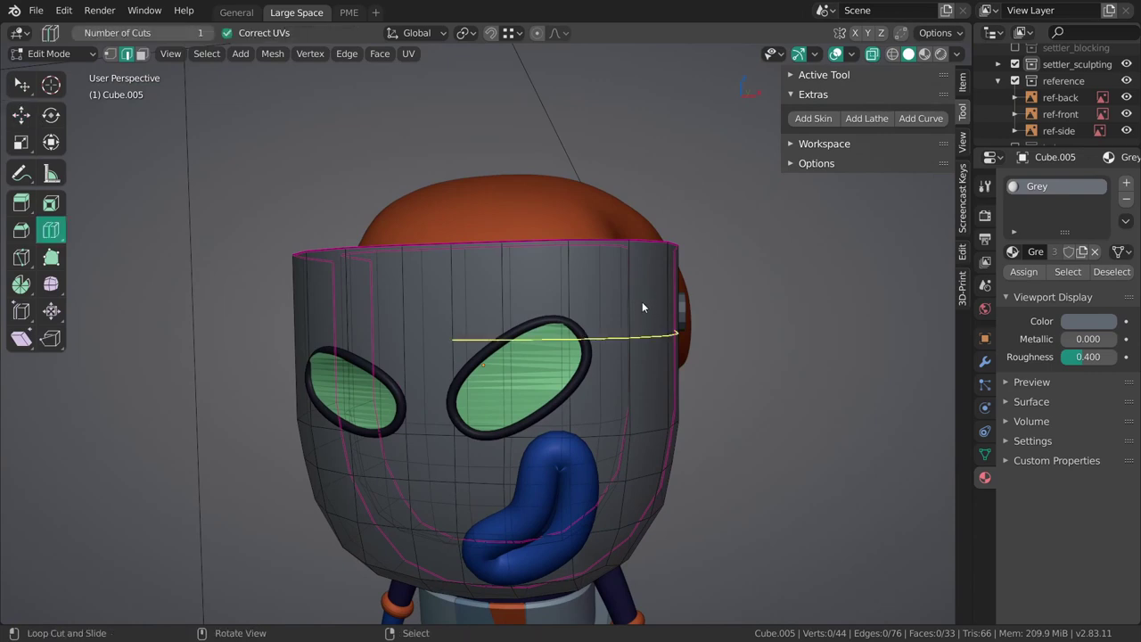
pyautogui.moveTo(642, 304); pyautogui.dragTo(630, 262)
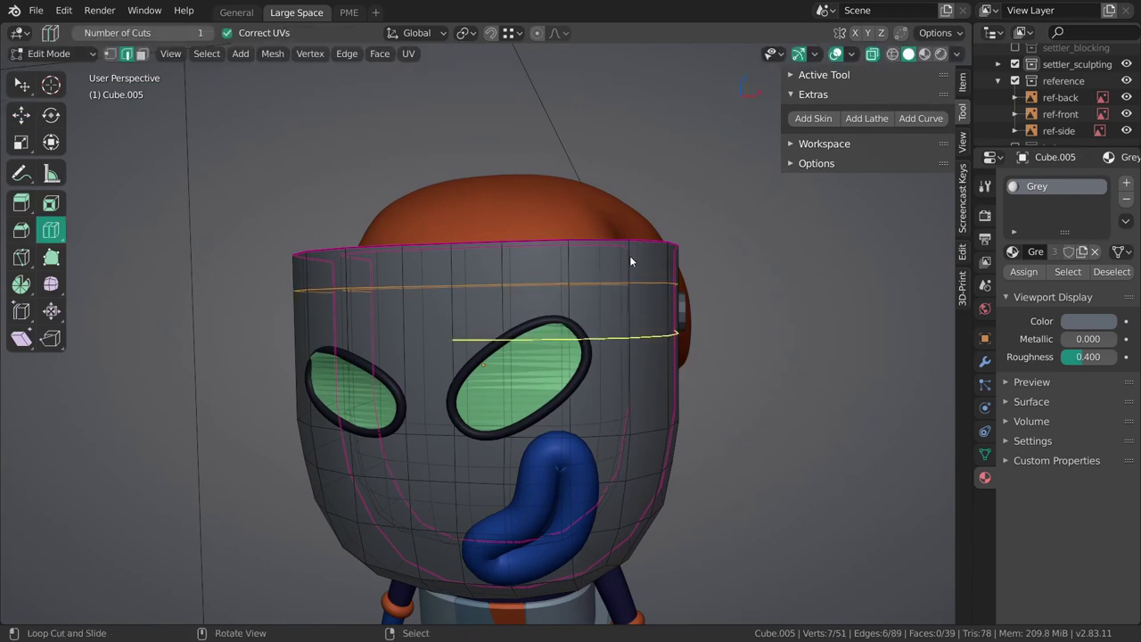
pyautogui.moveTo(0, 220); pyautogui.dragTo(620, 222, button='right')
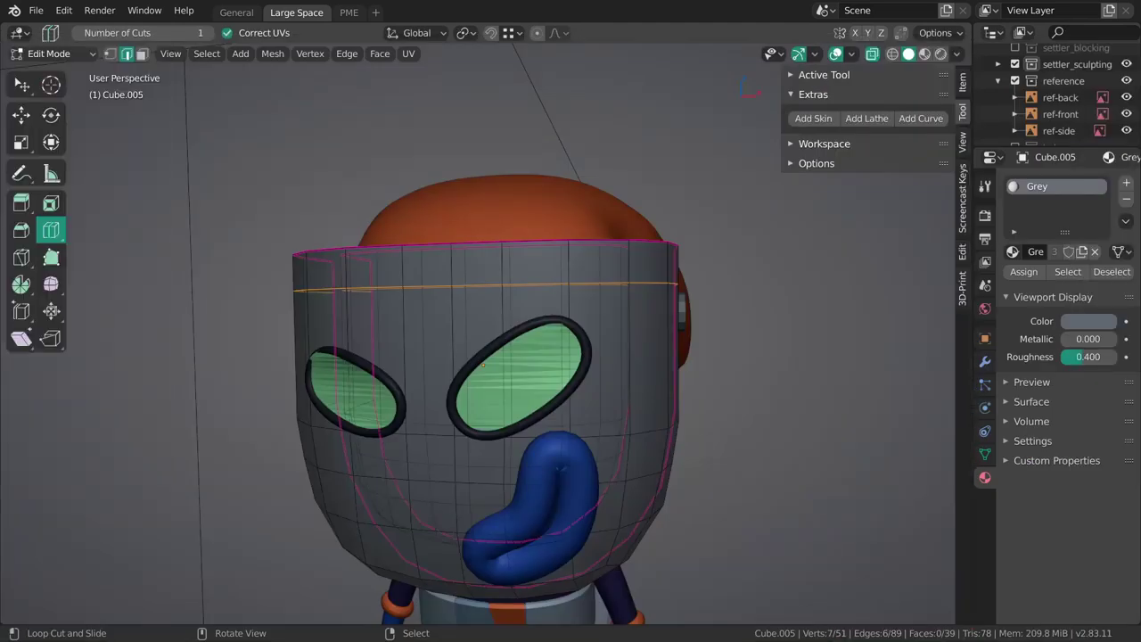
# Finish editing the mask and open the smaller eye's black rim and green lens curves together in Edit Mode
pyautogui.moveTo(602, 333); pyautogui.dragTo(575, 346, button='middle')
pyautogui.scroll(2, 528, 350)
pyautogui.press('`')
pyautogui.scroll(-4, 547, 344)
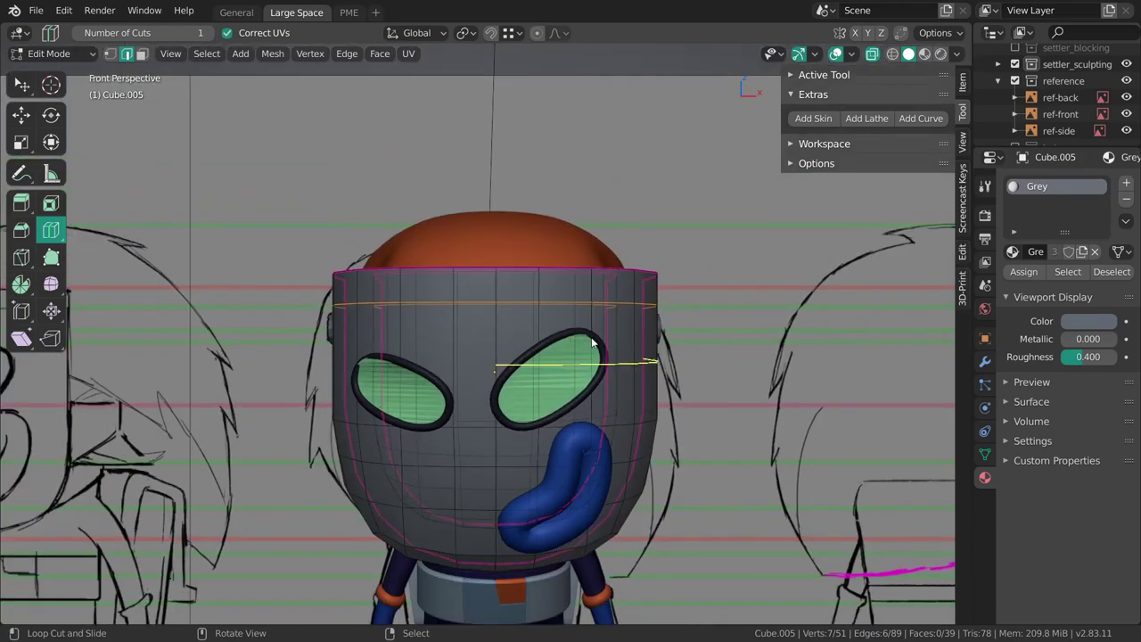
pyautogui.press('Tab')
pyautogui.click(422, 383)
pyautogui.keyDown('shift'); pyautogui.moveTo(420, 378); pyautogui.dragTo(506, 339, button='middle'); pyautogui.keyUp('shift')
pyautogui.scroll(2, 505, 339)
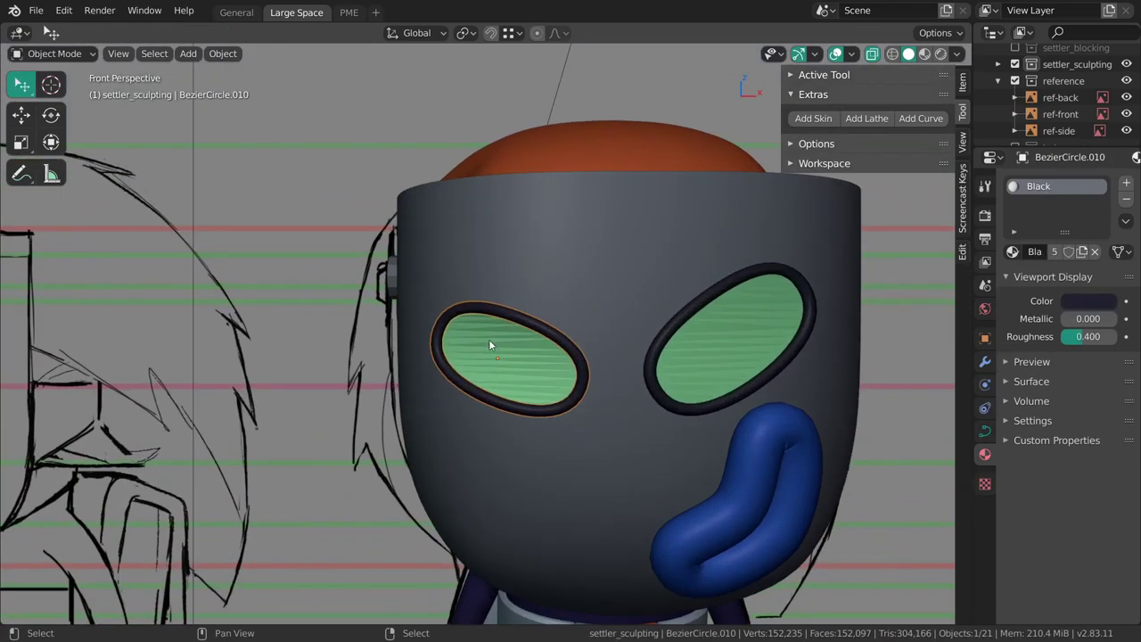
pyautogui.keyDown('shift'); pyautogui.click(487, 337); pyautogui.keyUp('shift')
pyautogui.hotkey('ctrl', 'Tab')
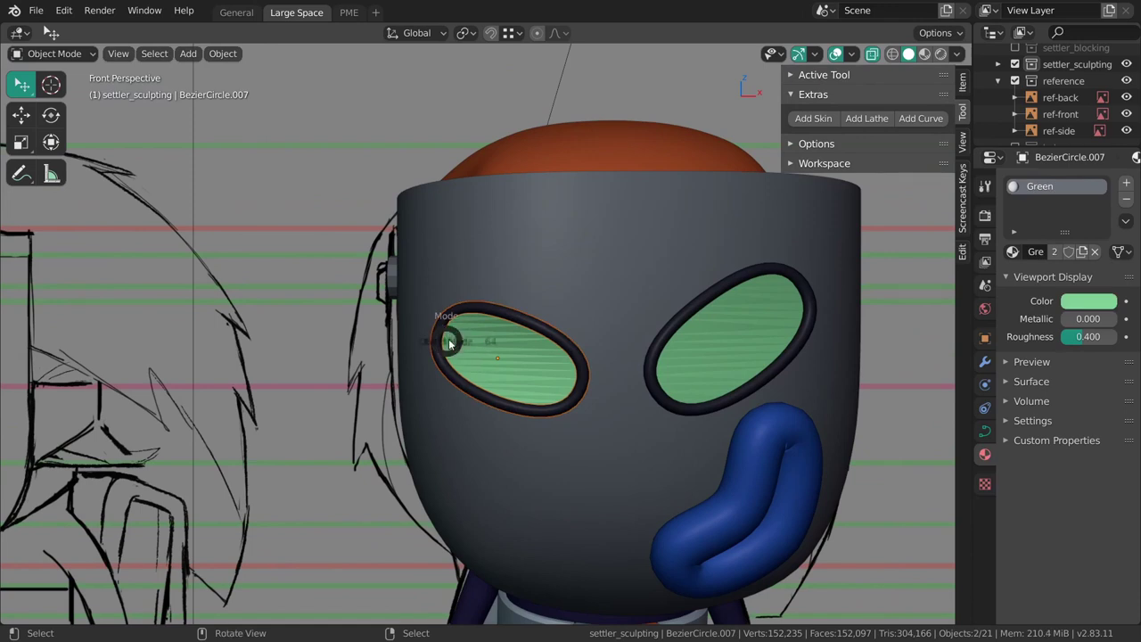
pyautogui.click(498, 341)
pyautogui.hotkey('alt', 'a')
# Move the outer-corner control points of the smaller eye's lens and rim up and outward, and lower their upper handles
pyautogui.click(430, 327)
pyautogui.keyDown('shift'); pyautogui.click(436, 327); pyautogui.keyUp('shift')
pyautogui.press('g')
pyautogui.moveTo(474, 348); pyautogui.dragTo(471, 339)
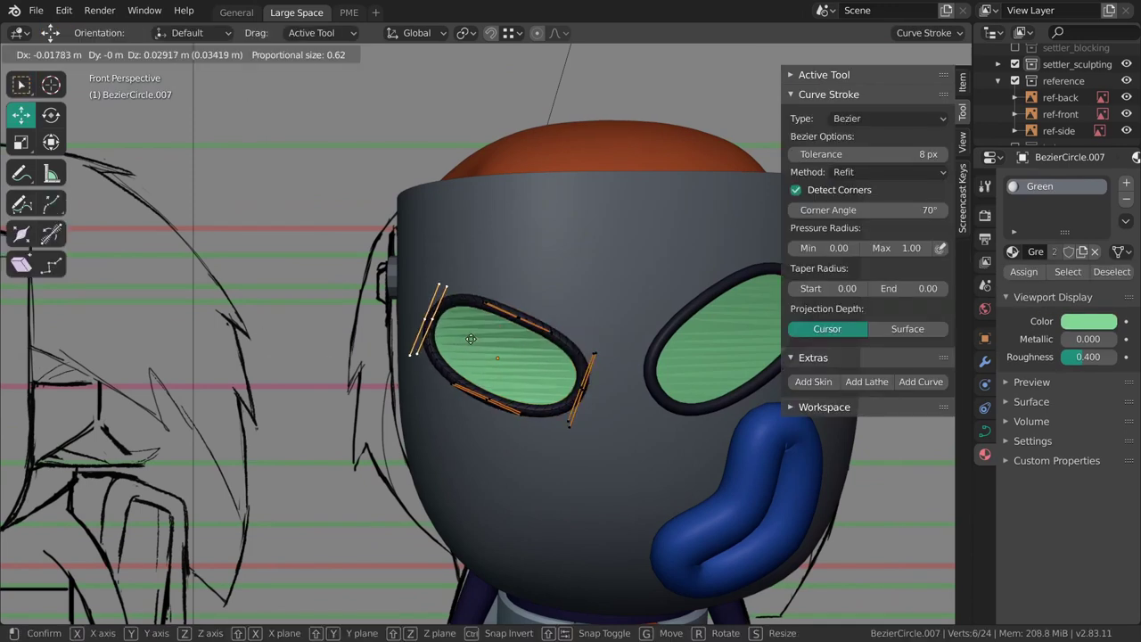
pyautogui.click(471, 338)
pyautogui.click(443, 287)
pyautogui.press('g')
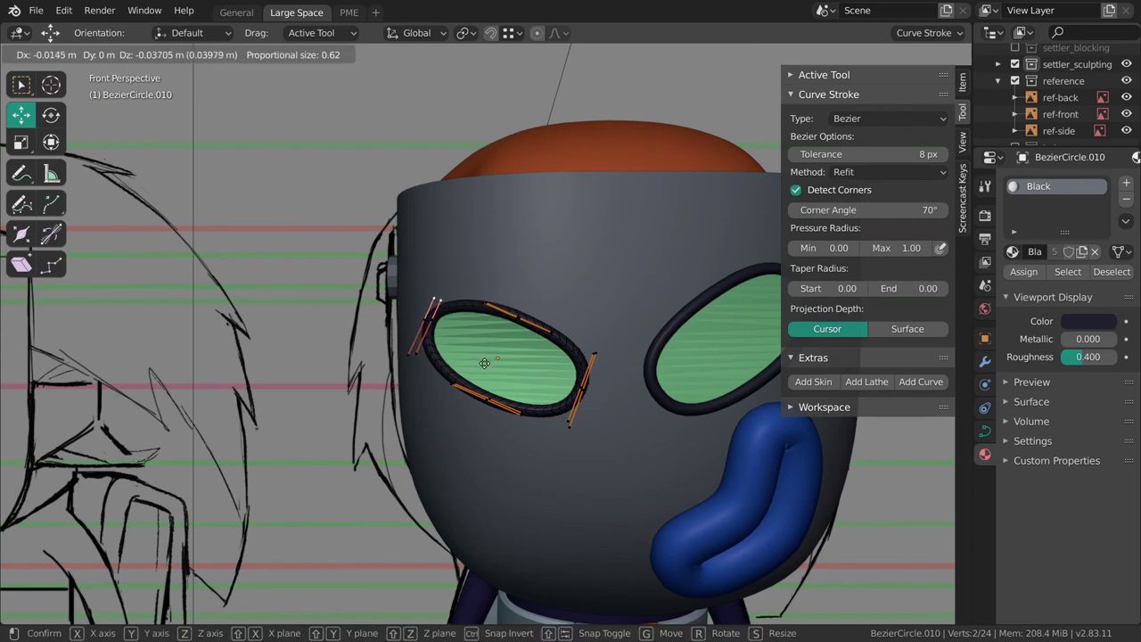
pyautogui.click(486, 360)
# Nudge the smaller eye's top control points down and its bottom control points up to narrow the shape
pyautogui.moveTo(485, 396)
pyautogui.keyDown('shift'); pyautogui.mouseDown(button='middle')
pyautogui.moveTo(465, 345)
pyautogui.moveTo(506, 395)
pyautogui.mouseUp(button='middle'); pyautogui.keyUp('shift')
pyautogui.click(492, 389)
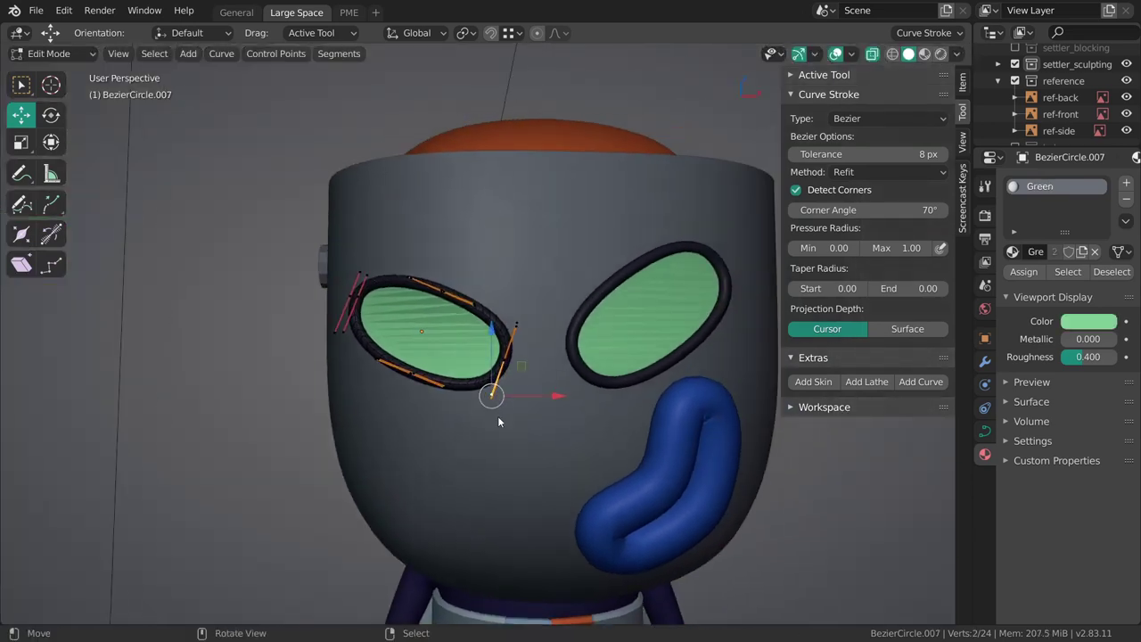
pyautogui.keyDown('shift'); pyautogui.rightClick(442, 292); pyautogui.keyUp('shift')
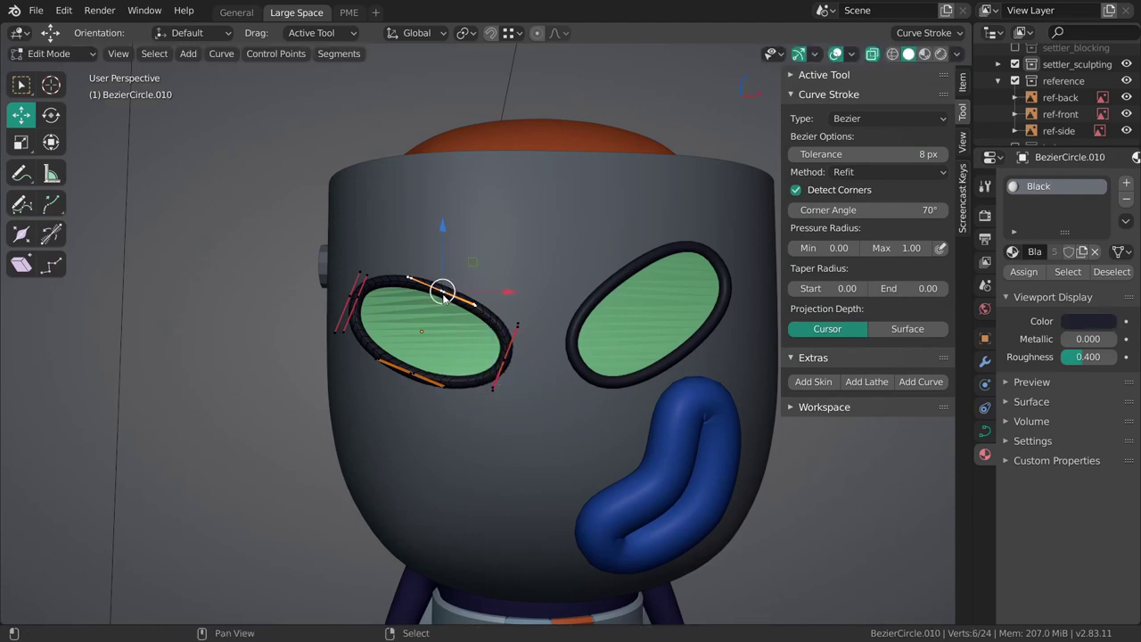
pyautogui.press('g')
pyautogui.click(441, 299)
pyautogui.rightClick(410, 377)
pyautogui.keyDown('shift'); pyautogui.rightClick(413, 375); pyautogui.keyUp('shift')
pyautogui.press('g')
pyautogui.click(416, 370)
pyautogui.hotkey('alt', 'a')
# Adjust the lower curve handles at the outer and inner corners of the smaller eye's lens and rim
pyautogui.keyDown('shift'); pyautogui.rightClick(339, 335); pyautogui.keyUp('shift')
pyautogui.moveTo(338, 335); pyautogui.dragTo(368, 332, button='middle')
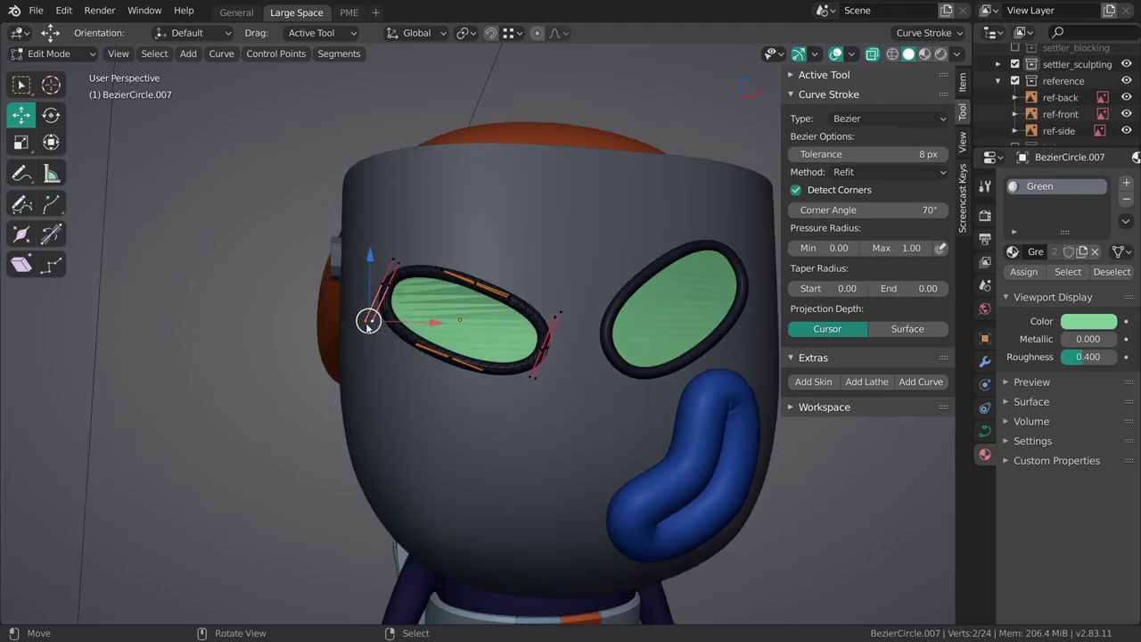
pyautogui.press('g')
pyautogui.click(378, 323)
pyautogui.rightClick(529, 383)
pyautogui.keyDown('shift'); pyautogui.rightClick(534, 388); pyautogui.keyUp('shift')
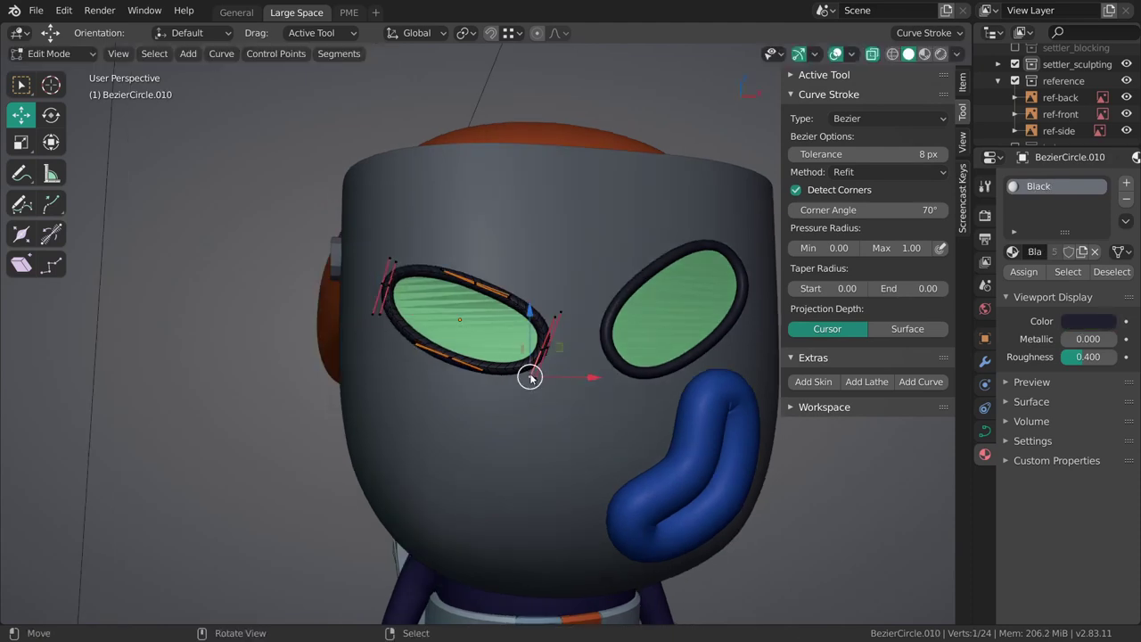
pyautogui.click(531, 376)
# Raise the smaller eye's top and bottom control points slightly, and finish editing its curves
pyautogui.moveTo(532, 375); pyautogui.dragTo(487, 385, button='middle')
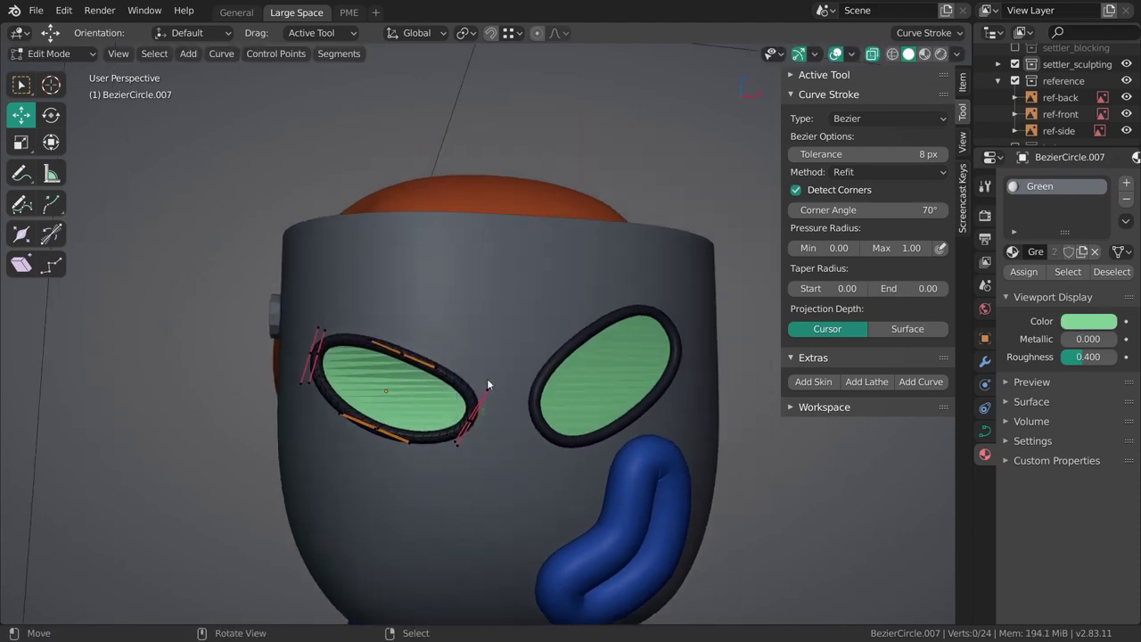
pyautogui.keyDown('shift'); pyautogui.rightClick(410, 362); pyautogui.keyUp('shift')
pyautogui.press('g')
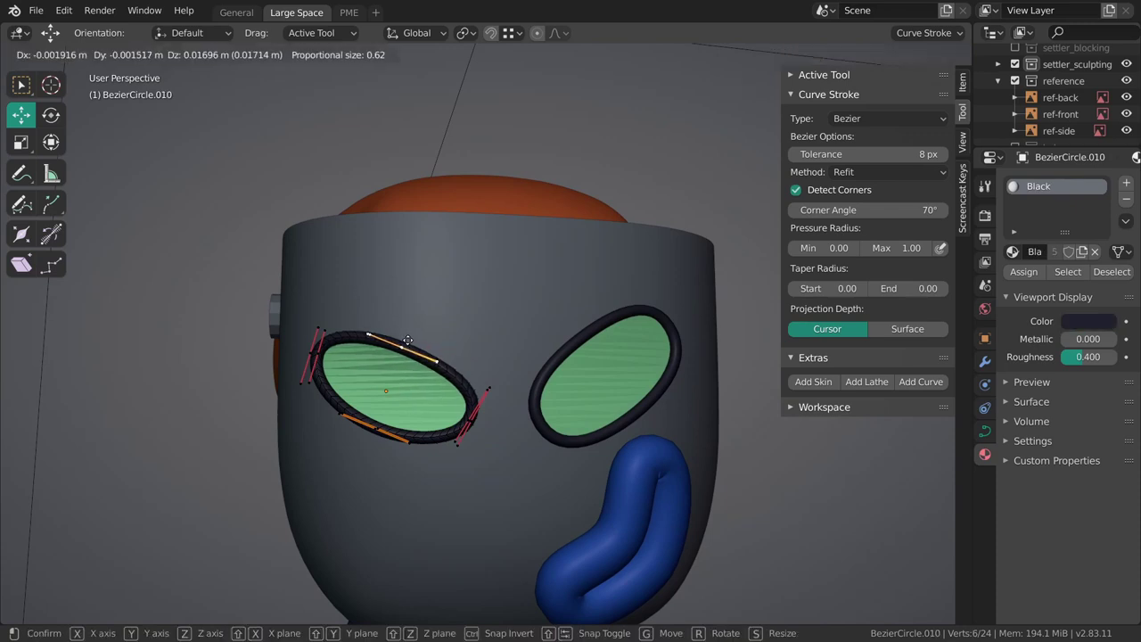
pyautogui.click(410, 346)
pyautogui.hotkey('alt', 'a')
pyautogui.rightClick(376, 424)
pyautogui.keyDown('shift'); pyautogui.rightClick(371, 436); pyautogui.keyUp('shift')
pyautogui.press('g')
pyautogui.click(377, 426)
pyautogui.press('Tab')
pyautogui.scroll(-4, 440, 440)
pyautogui.moveTo(442, 437); pyautogui.dragTo(474, 369, button='middle')
pyautogui.hotkey('alt', 'a')
pyautogui.scroll(1, 485, 396)
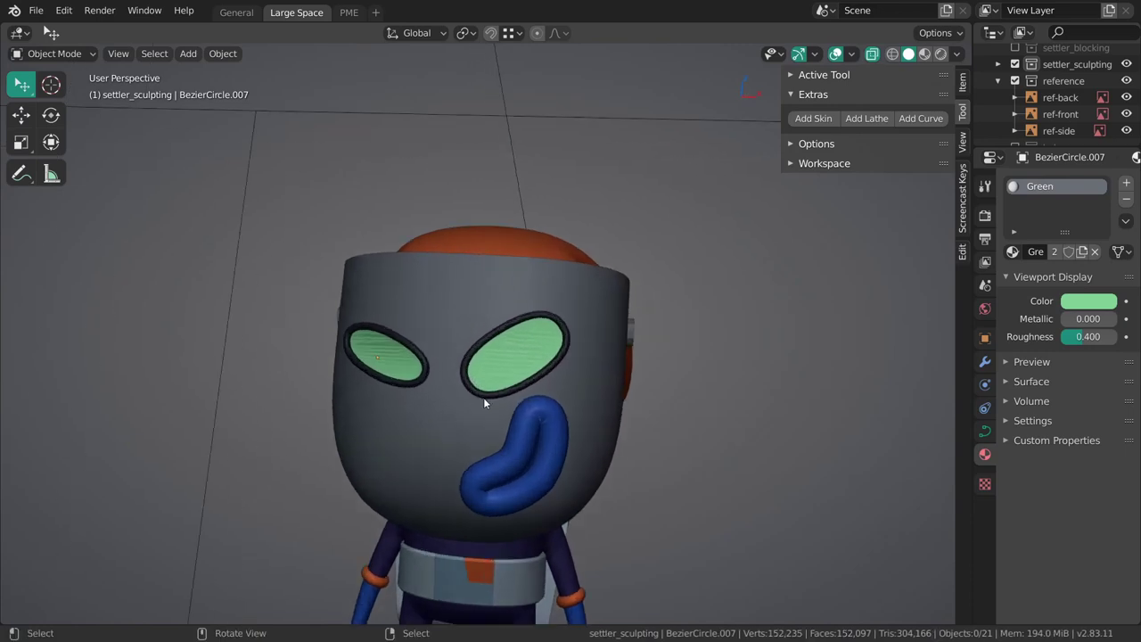
# Open the larger eye's curves for editing and move its top control points up and its bottom control points down
pyautogui.click(498, 341)
pyautogui.scroll(3, 509, 350)
pyautogui.press('Tab')
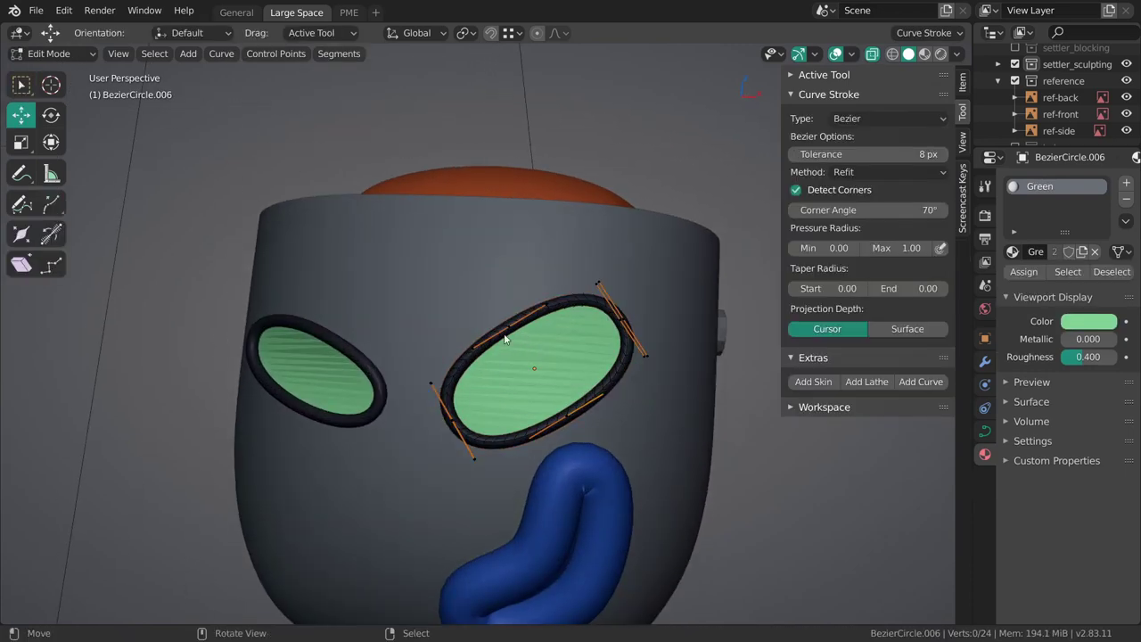
pyautogui.moveTo(510, 322); pyautogui.dragTo(520, 341, button='middle')
pyautogui.press('g')
pyautogui.click(520, 330)
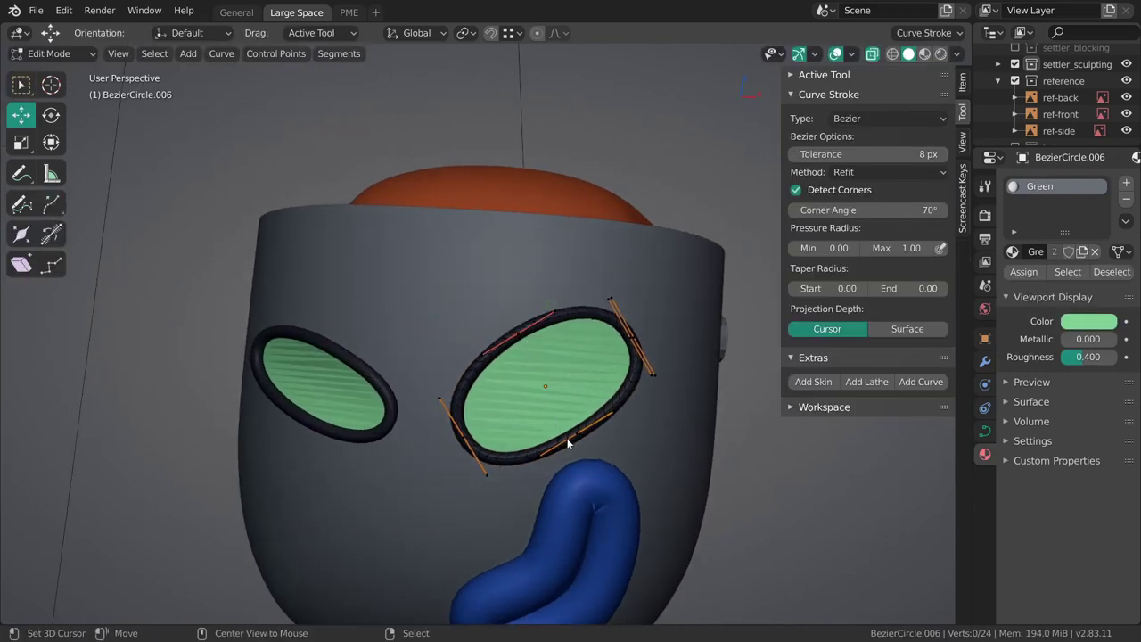
pyautogui.rightClick(582, 433)
pyautogui.press('g')
pyautogui.click(589, 443)
pyautogui.hotkey('alt', 'a')
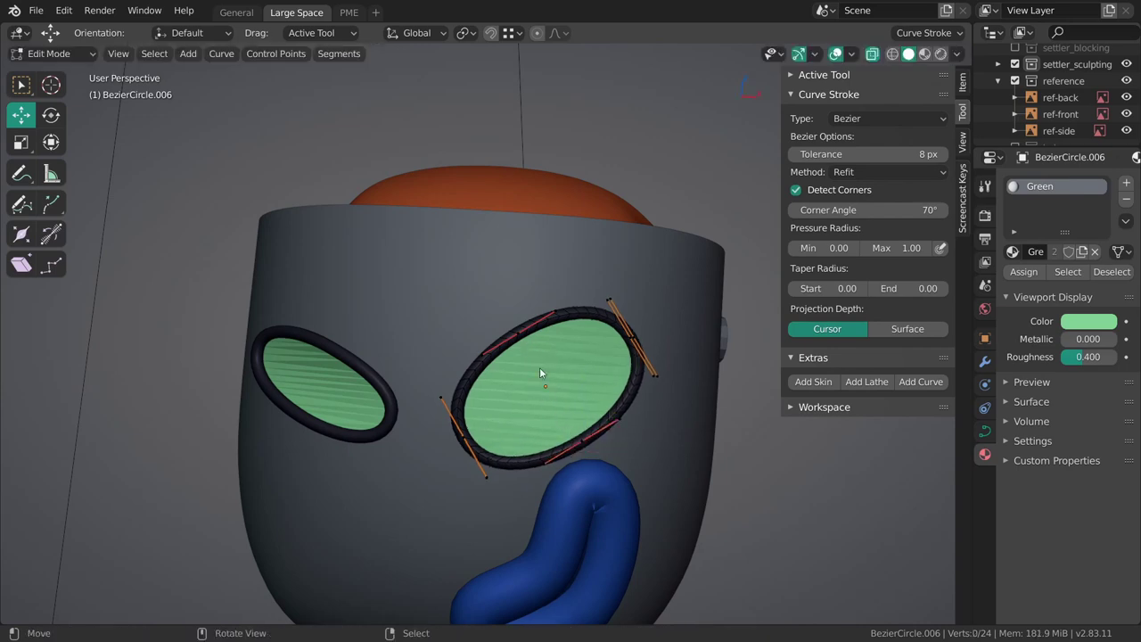
# Lasso-select the larger eye's outer-corner control points, nudge them slightly, finish editing, and save the file
pyautogui.moveTo(589, 266)
pyautogui.keyDown('ctrl'); pyautogui.mouseDown()
pyautogui.moveTo(565, 516)
pyautogui.moveTo(690, 326)
pyautogui.mouseUp(); pyautogui.keyUp('ctrl')
pyautogui.press('g')
pyautogui.click(546, 379)
pyautogui.hotkey('alt', 'a')
pyautogui.press('Tab')
pyautogui.press('KP_1')
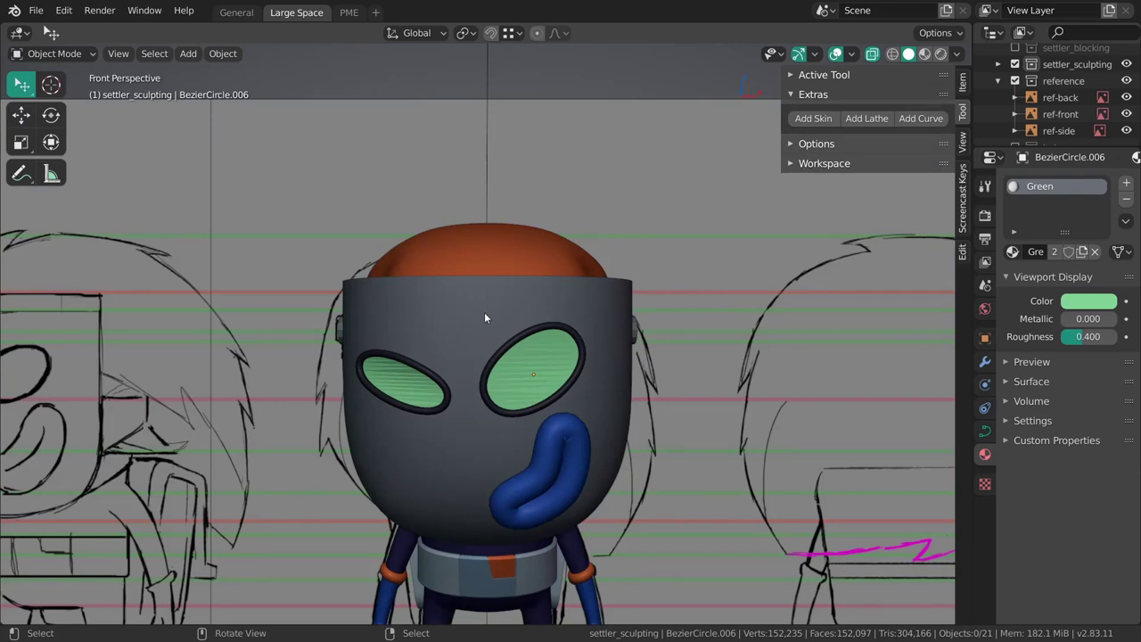
pyautogui.hotkey('ctrl', 's')
# Open the grey mask mesh in front view and edge-slide the horizontal loop above the eyes
pyautogui.moveTo(487, 318); pyautogui.dragTo(440, 392, button='middle')
pyautogui.click(478, 336)
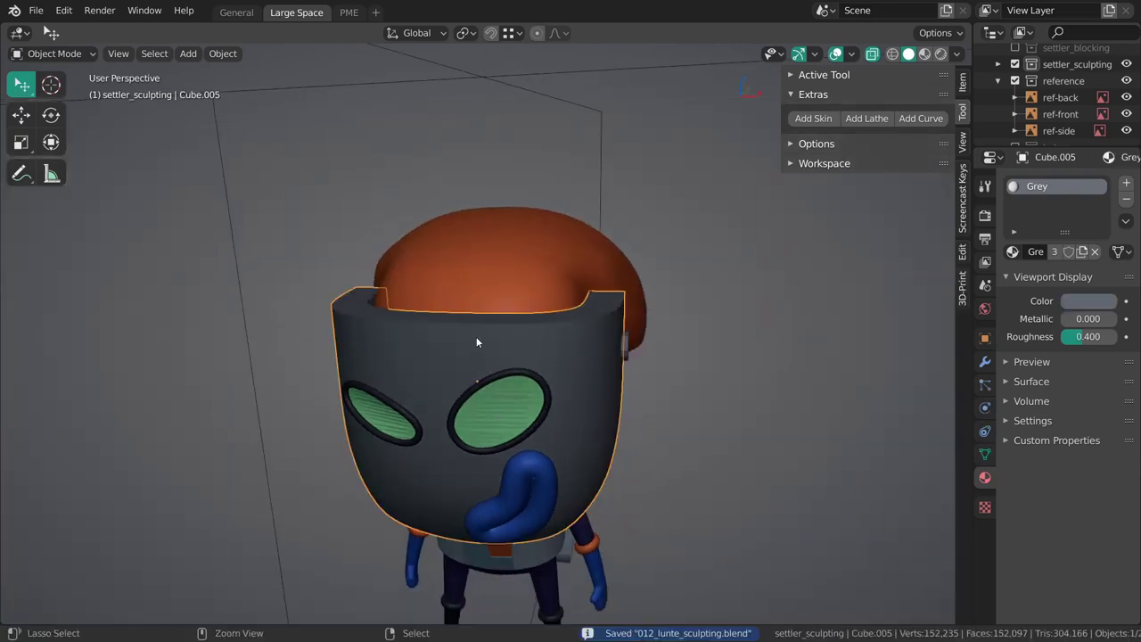
pyautogui.press('Tab')
pyautogui.scroll(4, 560, 378)
pyautogui.press('KP_1')
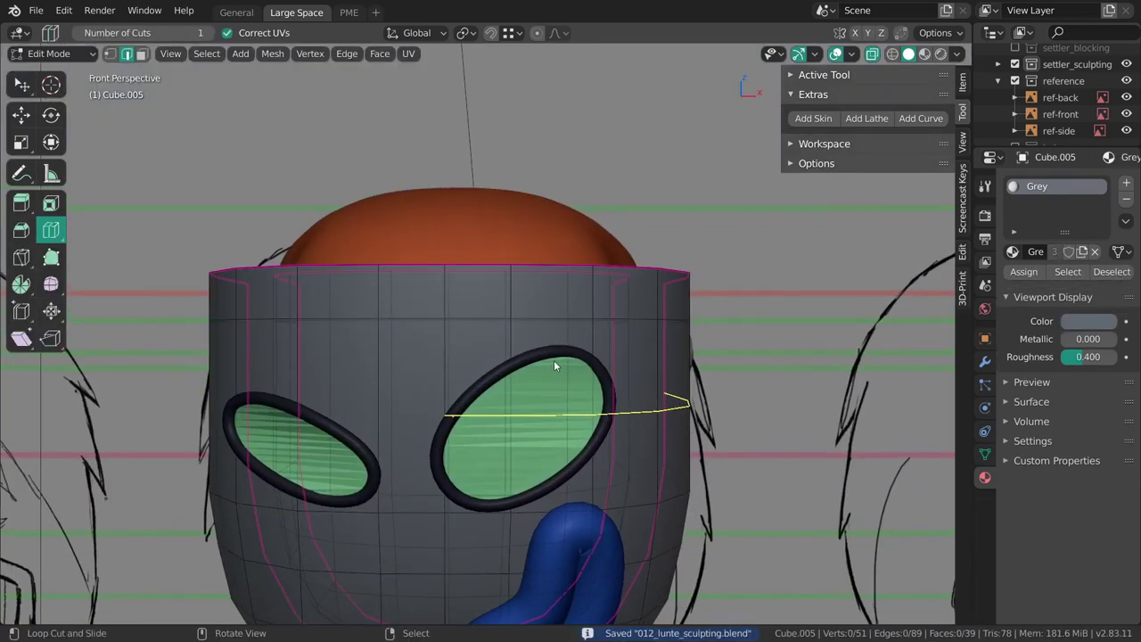
pyautogui.keyDown('shift'); pyautogui.moveTo(556, 324); pyautogui.dragTo(559, 337, button='middle'); pyautogui.keyUp('shift')
pyautogui.press('w')
pyautogui.keyDown('alt'); pyautogui.rightClick(532, 337); pyautogui.keyUp('alt')
pyautogui.press('g')
pyautogui.press('g')
pyautogui.click(629, 325)
# Lower the mask's horizontal loop slightly along the Z axis and clear the selection
pyautogui.press('KP_5')
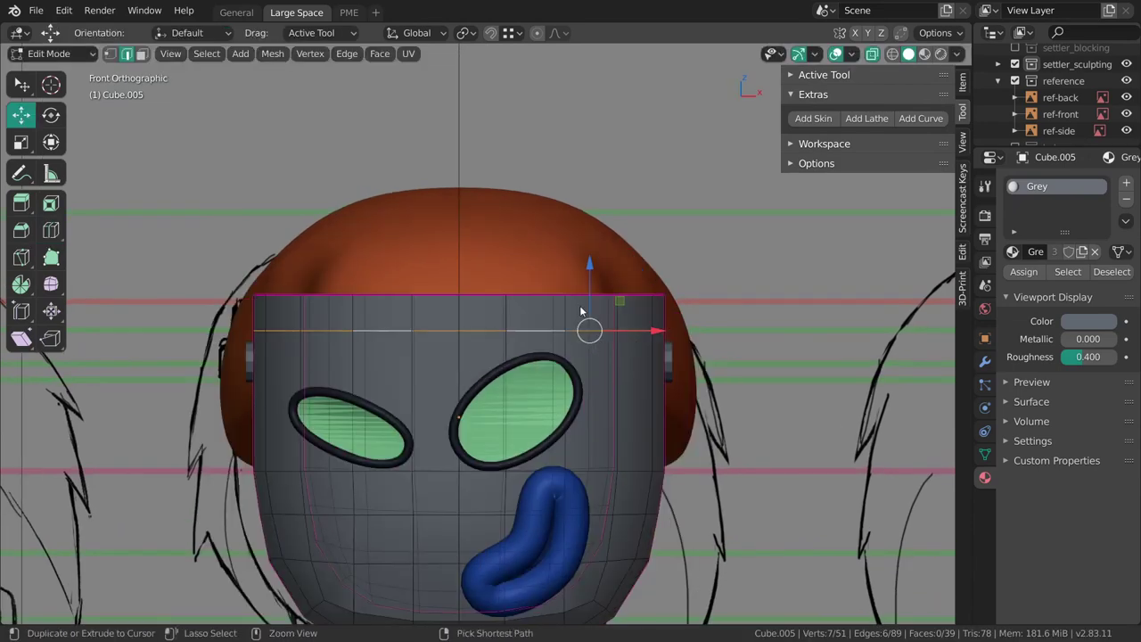
pyautogui.hotkey('alt', 'z')
pyautogui.scroll(2, 544, 336)
pyautogui.moveTo(620, 265); pyautogui.dragTo(620, 272)
pyautogui.hotkey('alt', 'a')
# Cut a V-shaped point with the Knife below the horizontal loop at the mask's centre
pyautogui.moveTo(619, 354)
pyautogui.keyDown('shift'); pyautogui.mouseDown(button='middle')
pyautogui.moveTo(608, 323)
pyautogui.moveTo(417, 343)
pyautogui.mouseUp(button='middle'); pyautogui.keyUp('shift')
pyautogui.moveTo(418, 343)
pyautogui.keyDown('shift'); pyautogui.mouseDown(button='middle')
pyautogui.moveTo(530, 375)
pyautogui.moveTo(530, 352)
pyautogui.moveTo(518, 349)
pyautogui.moveTo(487, 413)
pyautogui.moveTo(551, 366)
pyautogui.mouseUp(button='middle'); pyautogui.keyUp('shift')
pyautogui.hotkey('shift', 'z')
pyautogui.press('k')
pyautogui.click(566, 339)
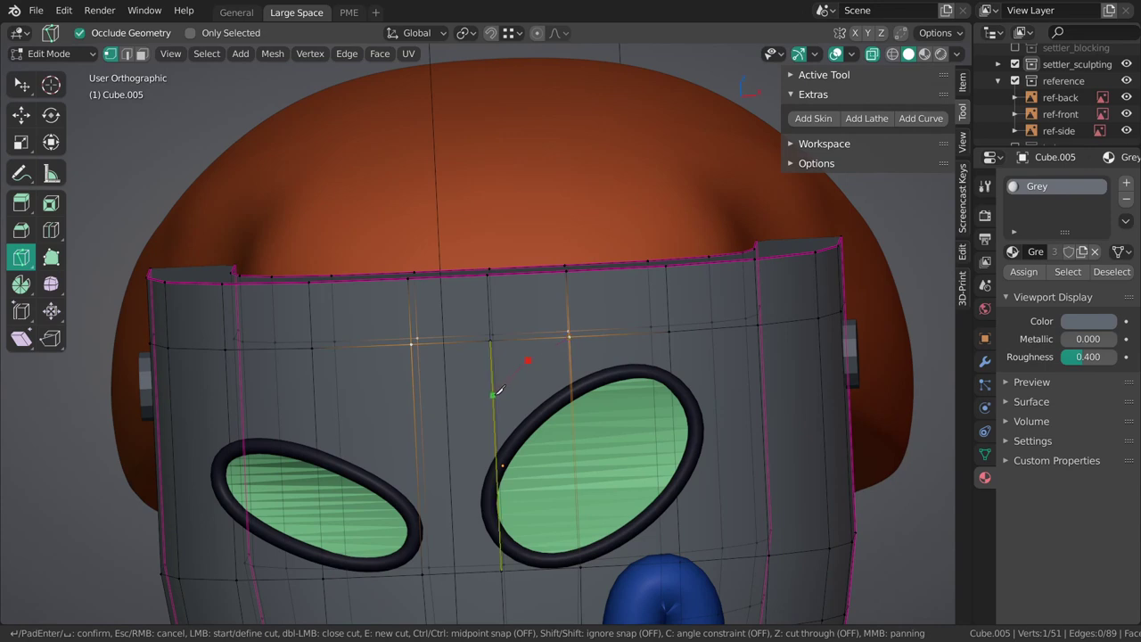
pyautogui.click(495, 394)
pyautogui.press('Return')
pyautogui.hotkey('alt', 'a')
# Move the middle vertex on the V-shaped cut's side in front view to start curving the point
pyautogui.press('`')
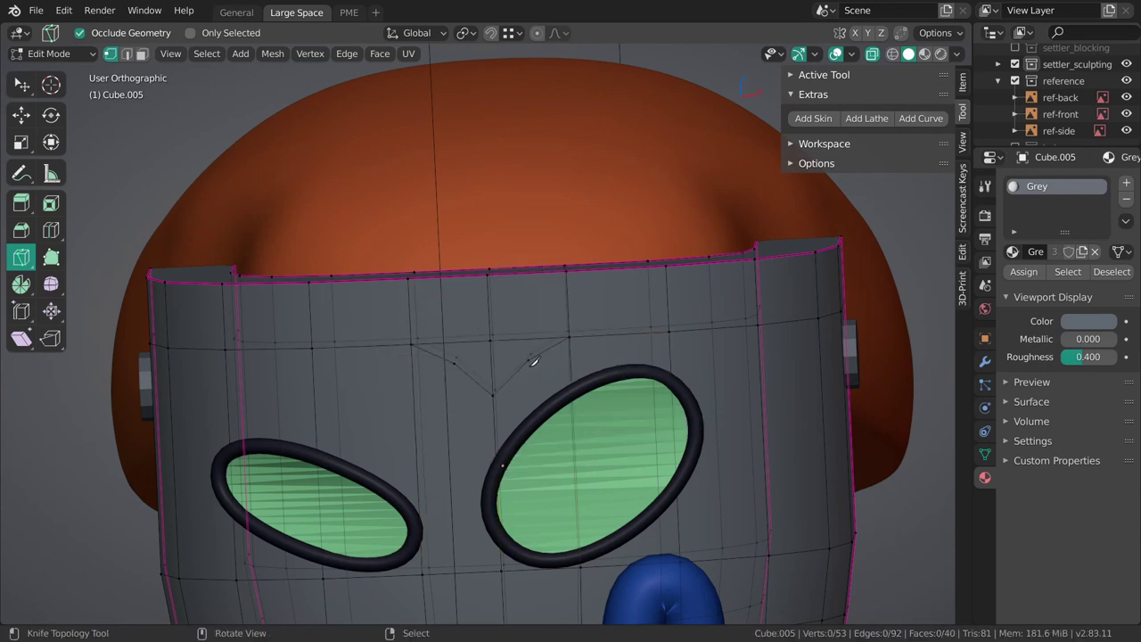
pyautogui.moveTo(525, 331); pyautogui.dragTo(553, 357, button='middle')
pyautogui.press('`')
pyautogui.press('`')
pyautogui.press('g')
pyautogui.click(537, 342)
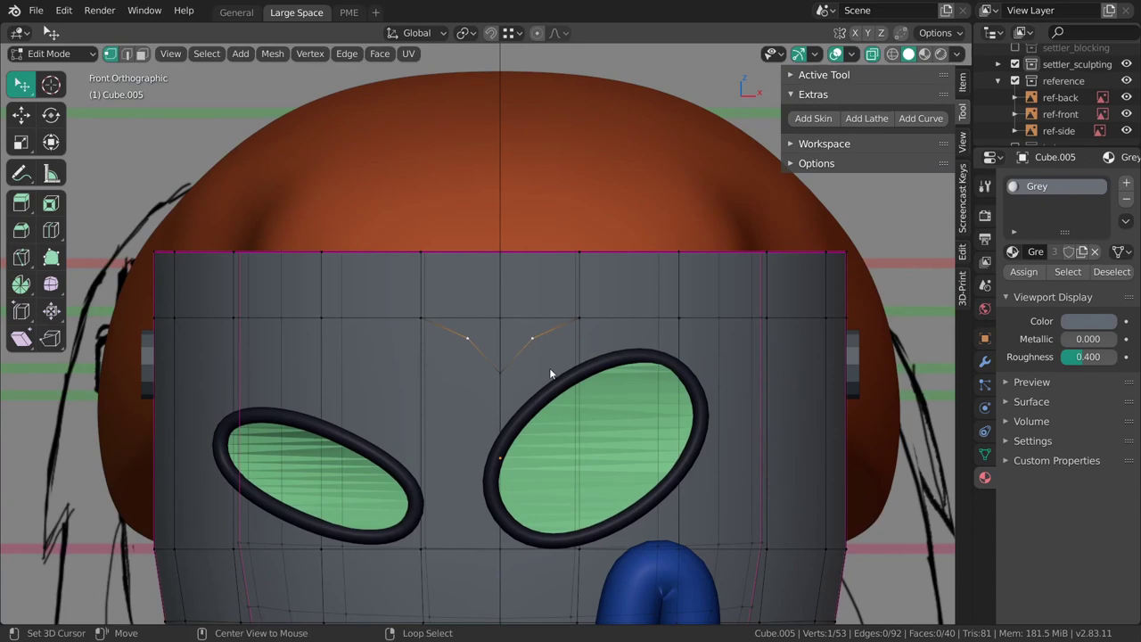
# Show the mesh as wireframe over the reference sketch and move the V's side vertex to match the drawn curve
pyautogui.hotkey('alt', 'a')
pyautogui.keyDown('shift'); pyautogui.moveTo(555, 414); pyautogui.dragTo(526, 375, button='middle'); pyautogui.keyUp('shift')
pyautogui.hotkey('shift', 'z')
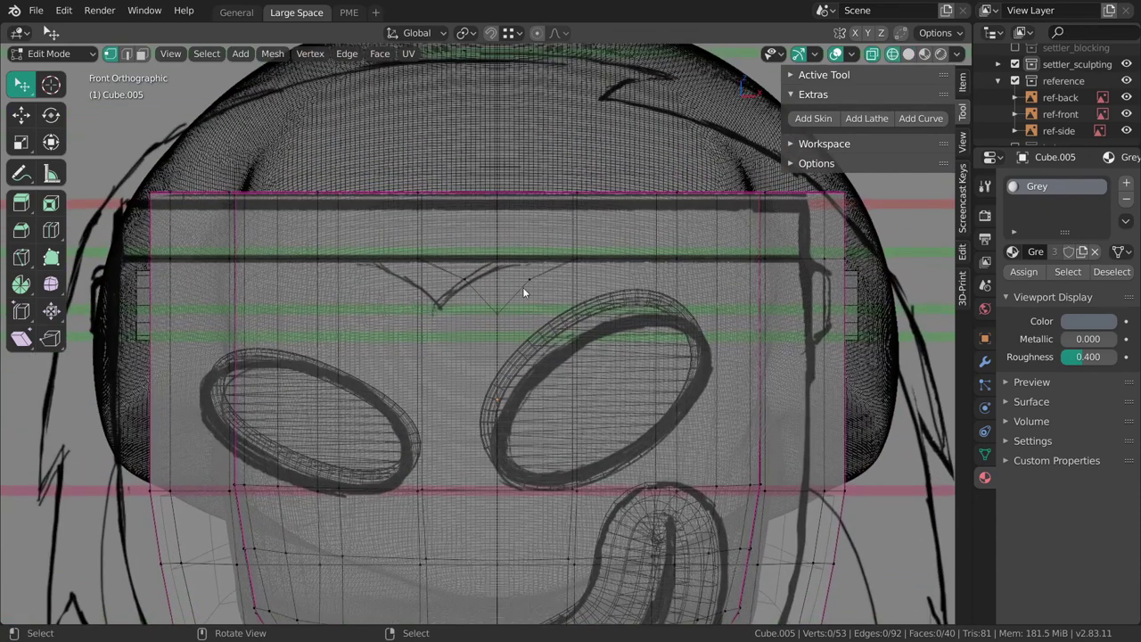
pyautogui.rightClick(529, 284)
pyautogui.press('g')
pyautogui.click(535, 279)
# Compare the V shape with the reference sketch and fine-tune its side vertex in solid view
pyautogui.press('z')
pyautogui.click(552, 281)
pyautogui.keyDown('shift'); pyautogui.moveTo(545, 268); pyautogui.dragTo(529, 300, button='middle'); pyautogui.keyUp('shift')
pyautogui.scroll(-6, 504, 345)
pyautogui.hotkey('alt', 'z')
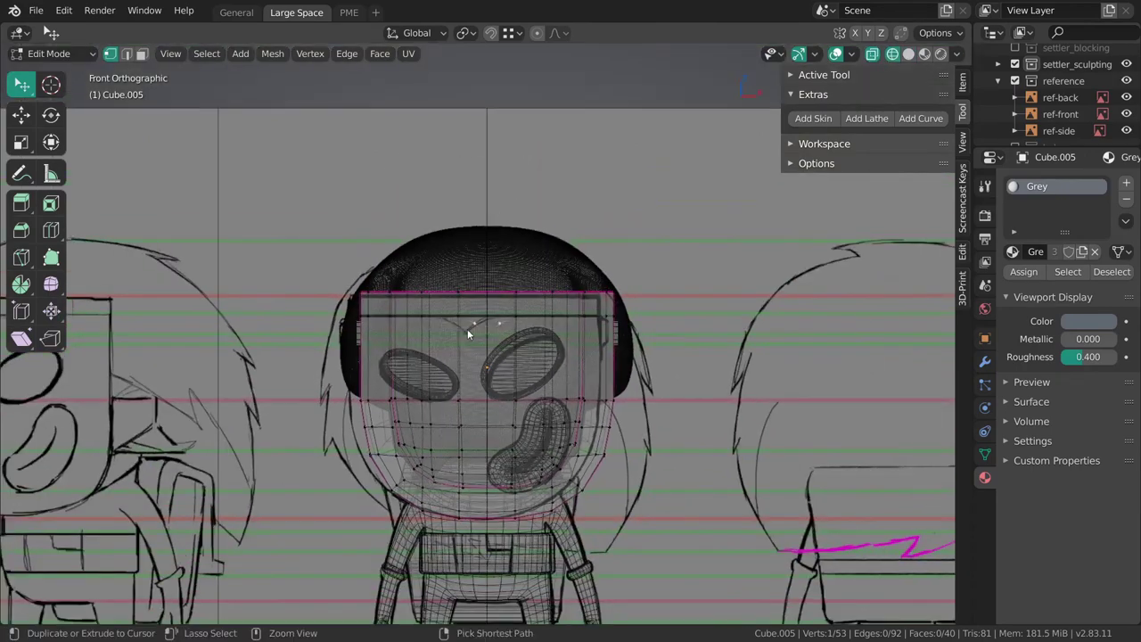
pyautogui.scroll(-1, 467, 364)
pyautogui.scroll(8, 469, 336)
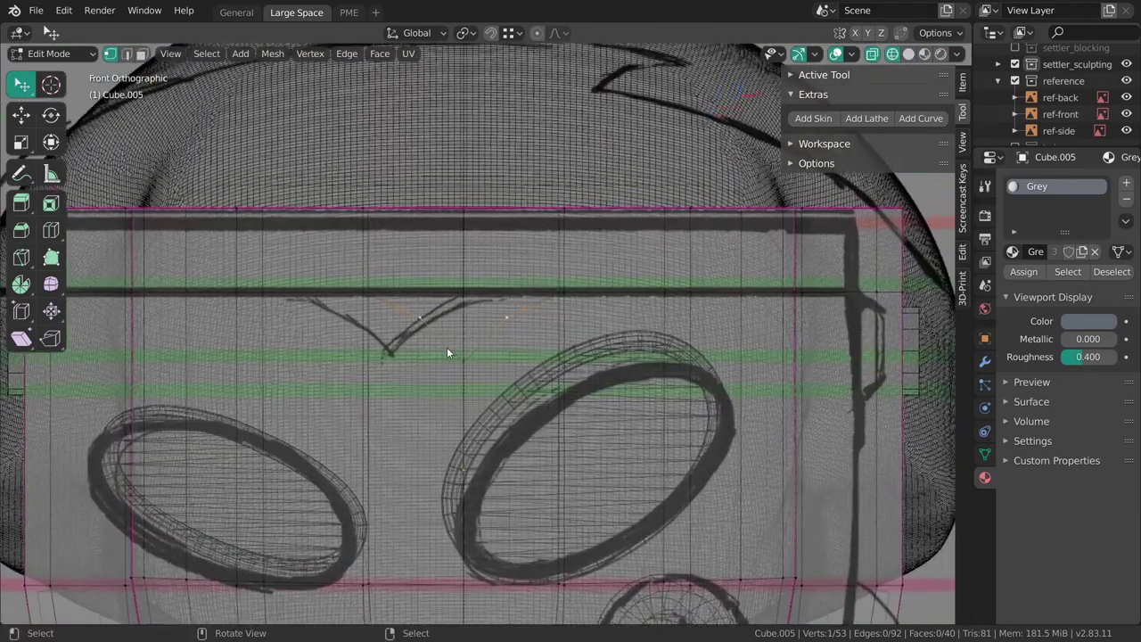
pyautogui.hotkey('alt', 'z')
pyautogui.press('g')
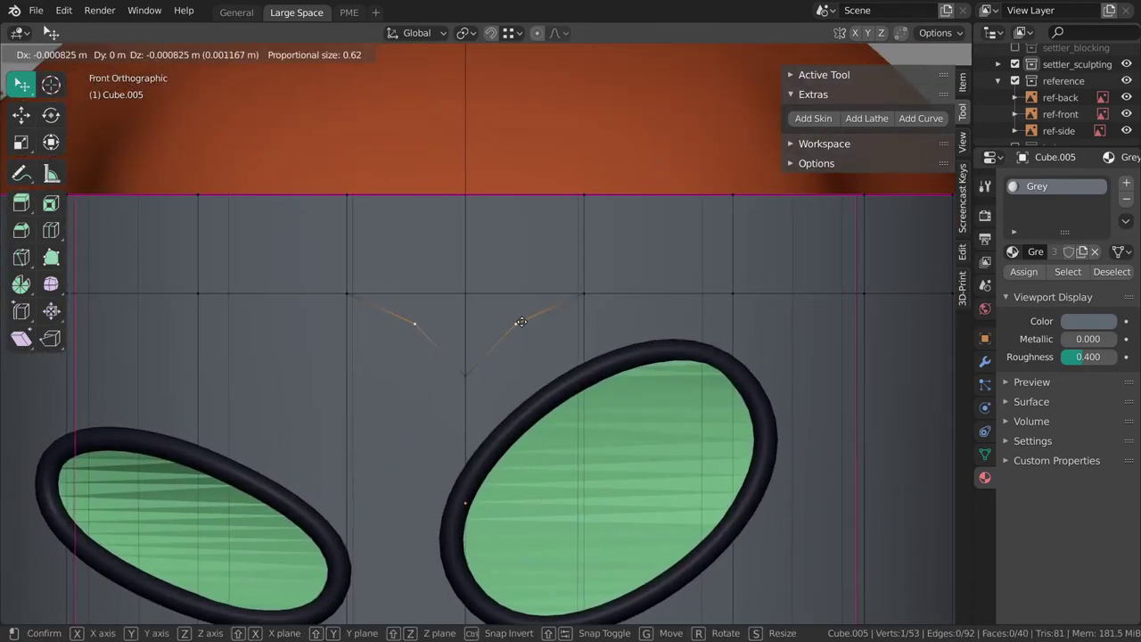
pyautogui.click(521, 322)
# Select the mask's horizontal loop and V-shaped edges, and bevel them with one segment at a width of 0.0108 m
pyautogui.click(560, 331)
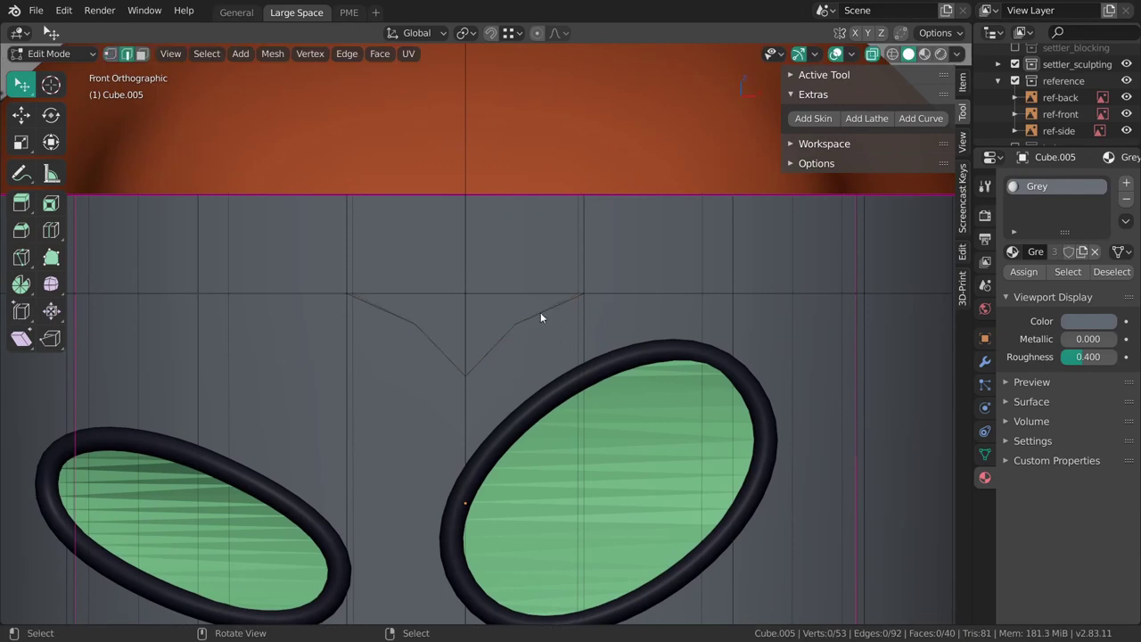
pyautogui.scroll(-5, 603, 304)
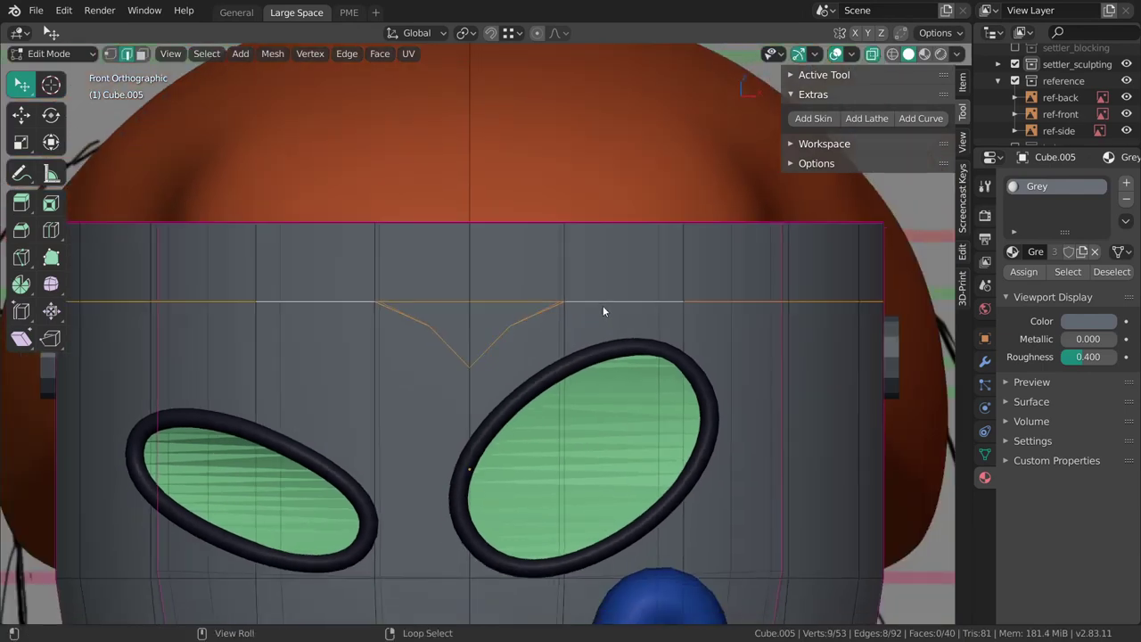
pyautogui.moveTo(644, 289); pyautogui.dragTo(615, 341, button='middle')
pyautogui.scroll(3, 565, 413)
pyautogui.moveTo(565, 412); pyautogui.dragTo(590, 367, button='middle')
pyautogui.hotkey('shift', 'space')
pyautogui.hotkey('ctrl', 'b')
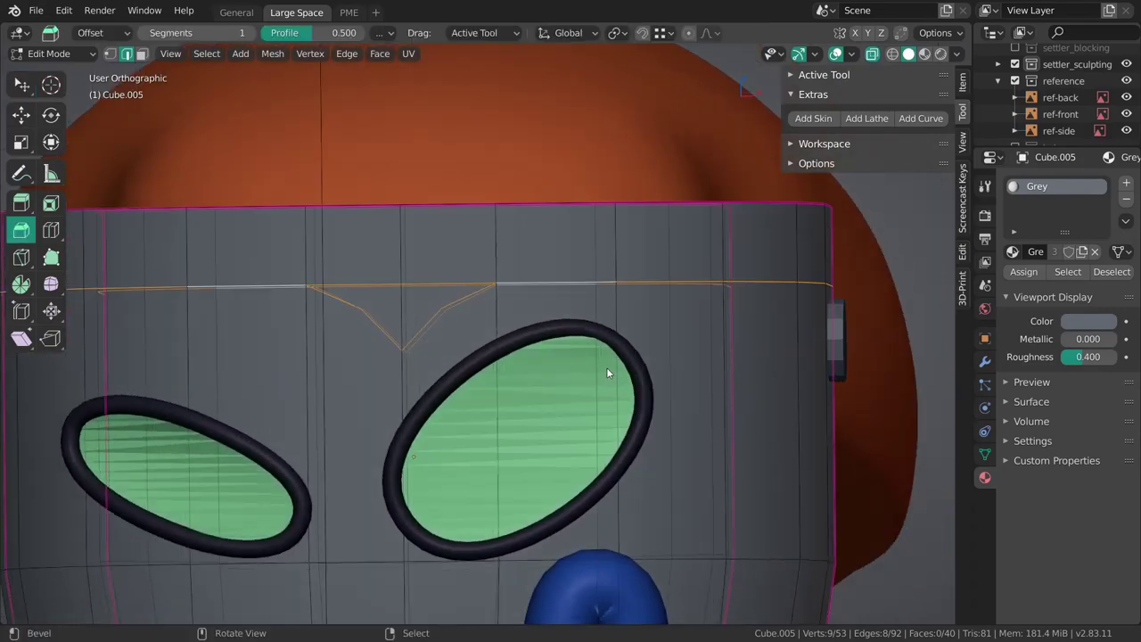
pyautogui.moveTo(613, 350); pyautogui.dragTo(637, 407)
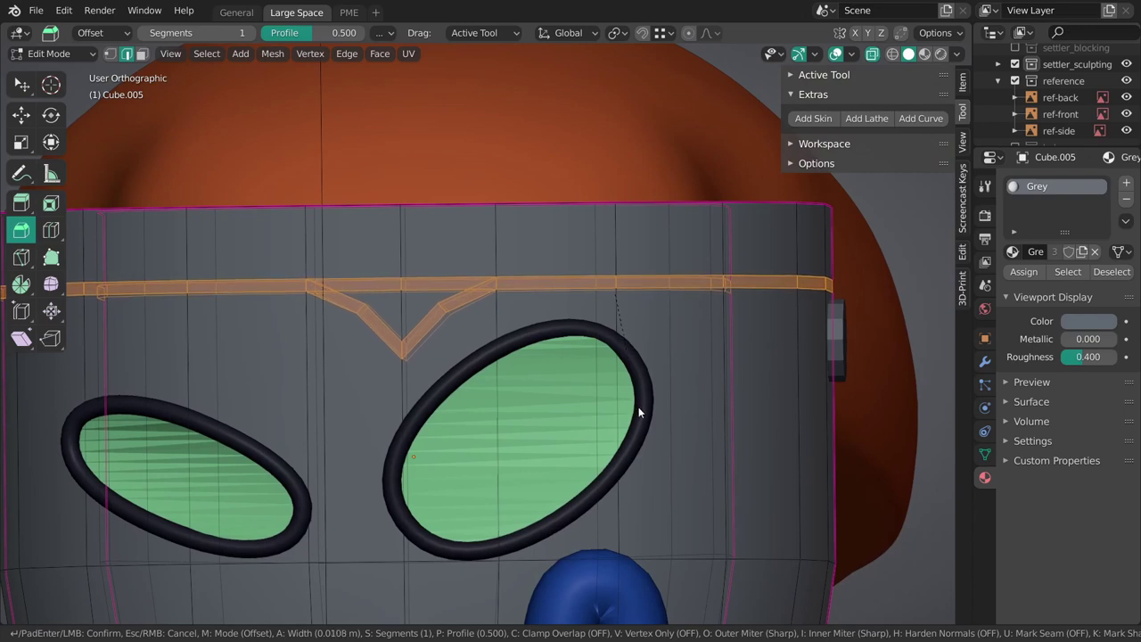
pyautogui.click(637, 407)
pyautogui.moveTo(638, 406); pyautogui.dragTo(606, 345, button='middle')
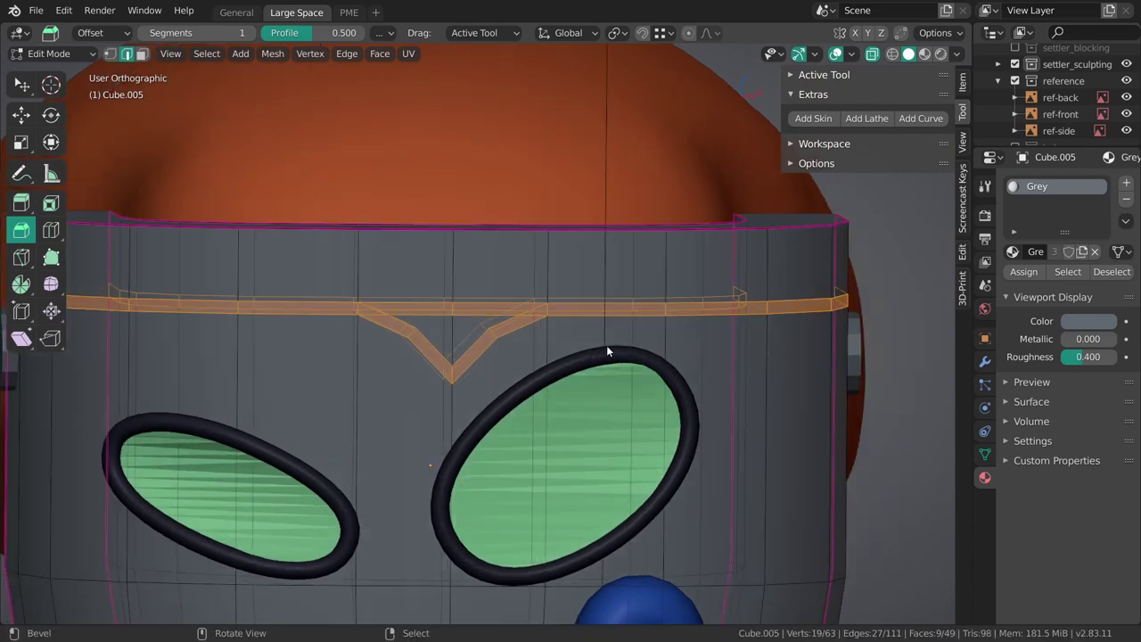
# Check the mask's transform values and undo the last bevel on the headband and V-shaped edges
pyautogui.click(961, 85)
pyautogui.press('Tab')
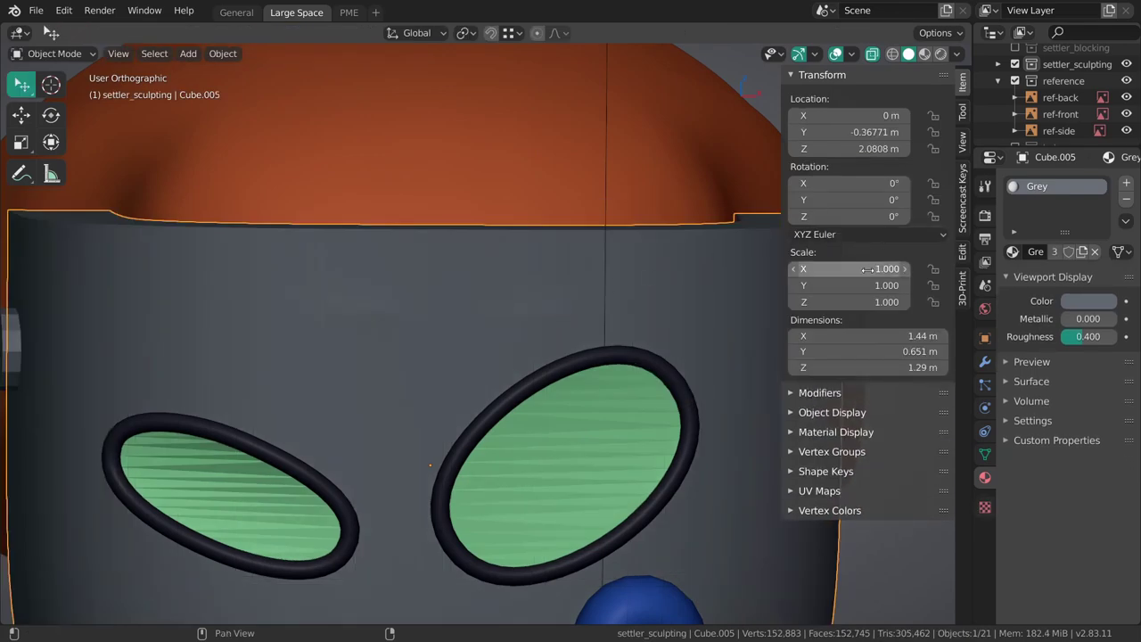
pyautogui.press('n')
pyautogui.press('Tab')
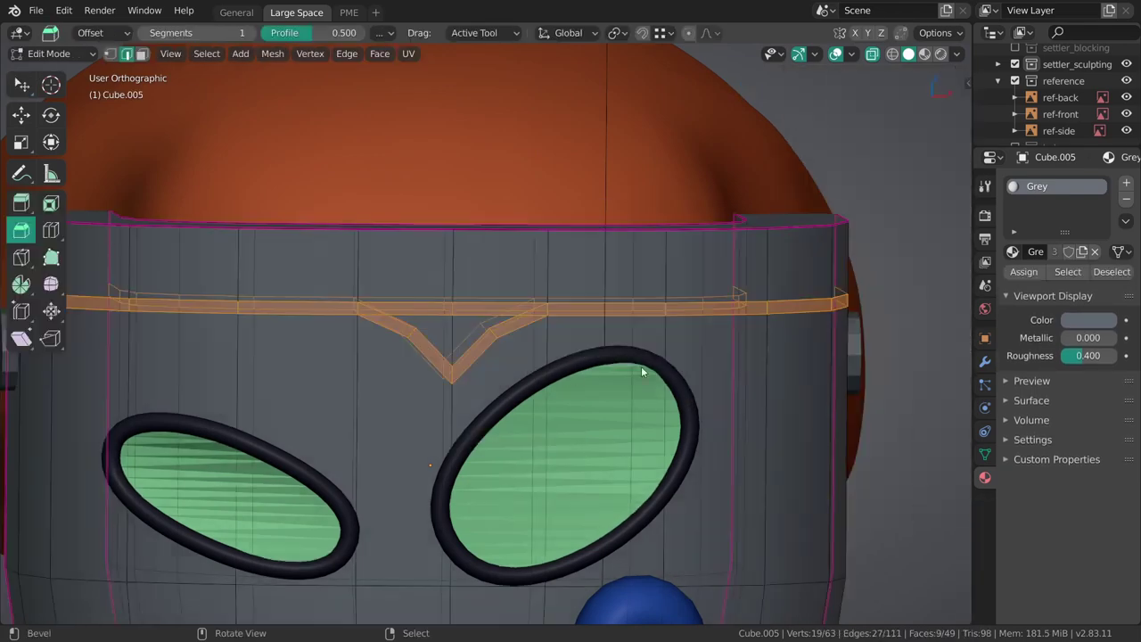
pyautogui.scroll(-3, 550, 314)
pyautogui.moveTo(556, 323)
pyautogui.keyDown('ctrl'); pyautogui.mouseDown(button='middle')
pyautogui.moveTo(572, 389)
pyautogui.moveTo(566, 335)
pyautogui.mouseUp(button='middle'); pyautogui.keyUp('ctrl')
pyautogui.hotkey('ctrl', 'z')
pyautogui.hotkey('ctrl', 'z')
pyautogui.press('Tab')
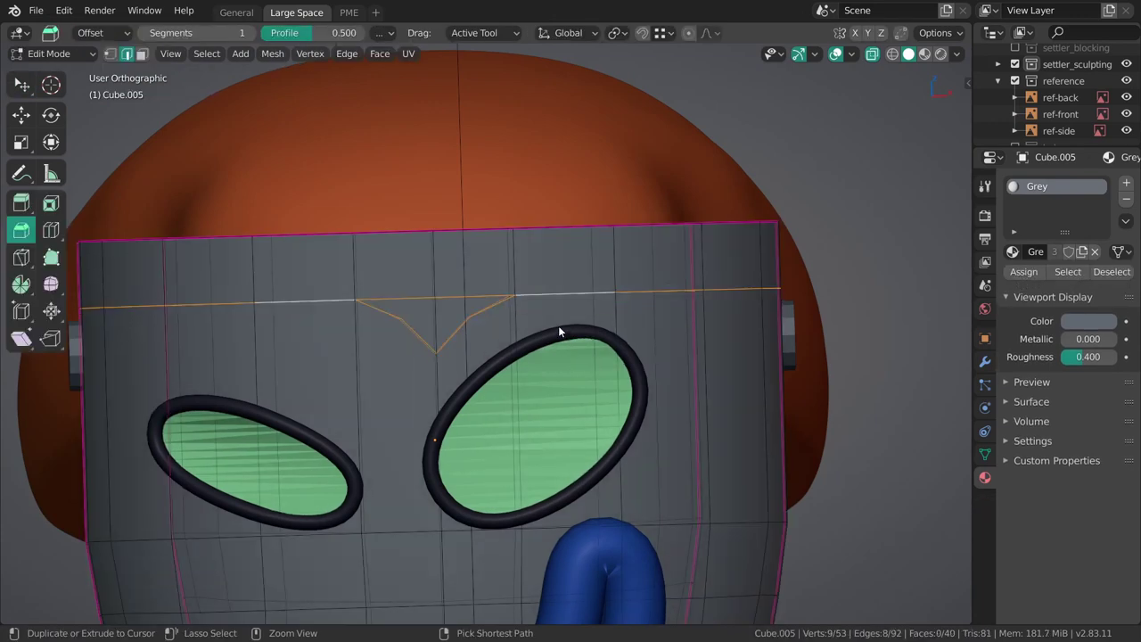
# Bevel the selected headband and V-shaped edges in front view with one segment and an offset of 0.00974 m
pyautogui.scroll(1, 564, 344)
pyautogui.press('KP_1')
pyautogui.hotkey('ctrl', 'b')
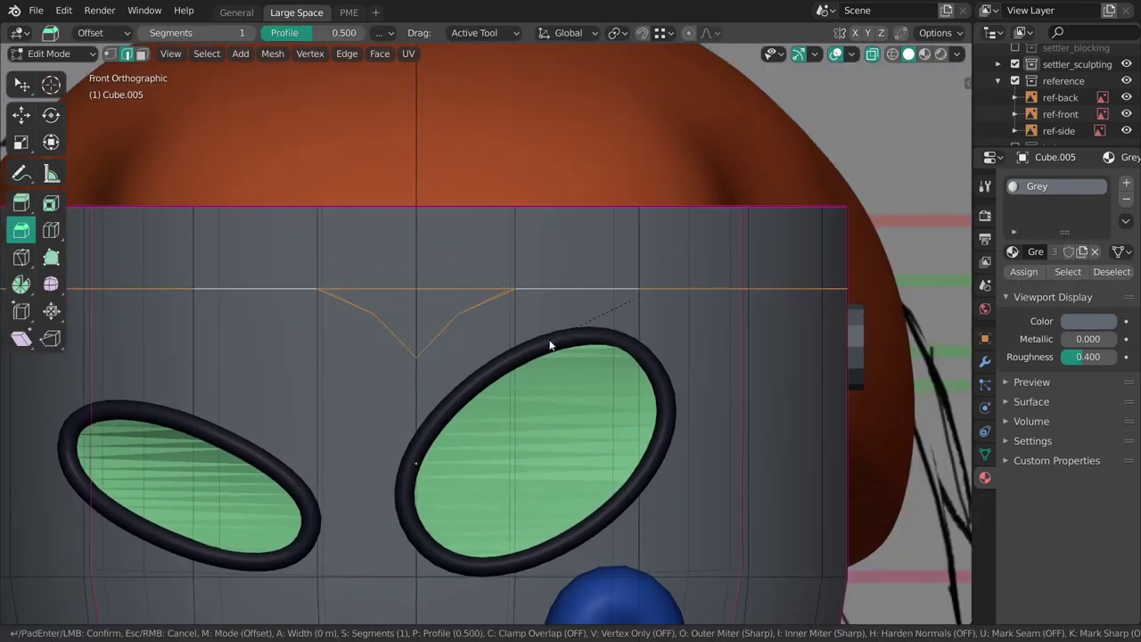
pyautogui.click(553, 360)
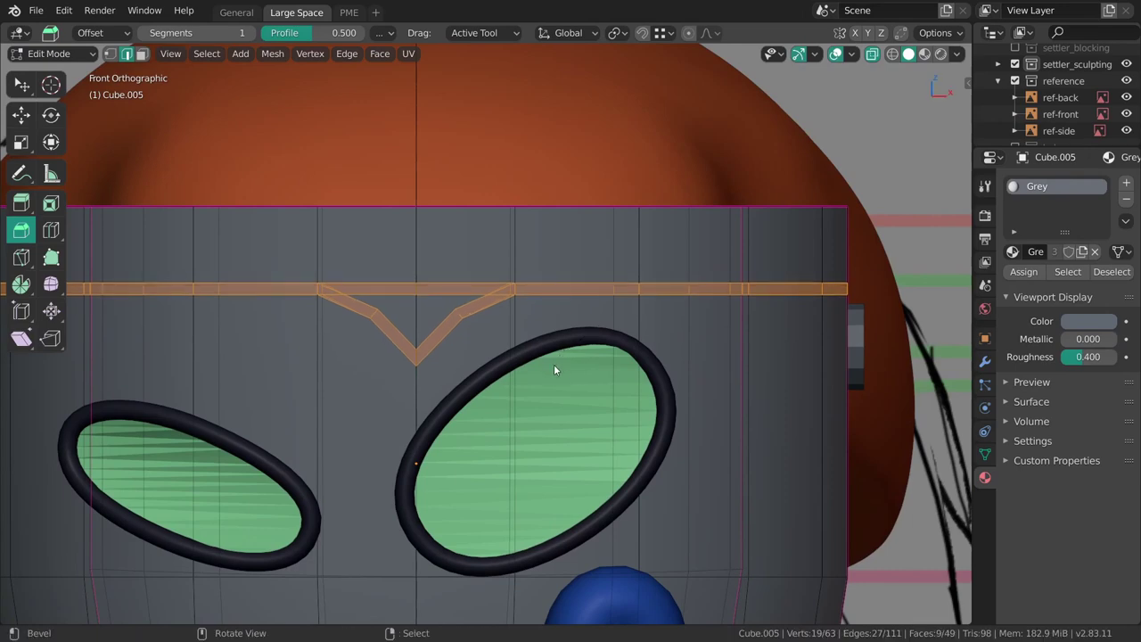
pyautogui.scroll(-1, 557, 367)
pyautogui.keyDown('ctrl'); pyautogui.moveTo(559, 359); pyautogui.dragTo(561, 287, button='middle'); pyautogui.keyUp('ctrl')
pyautogui.press('n')
pyautogui.press('n')
pyautogui.click(538, 402)
# Examine the bevelled headband band and the whole mask from several angles, in perspective and orthographic view
pyautogui.moveTo(538, 402); pyautogui.dragTo(428, 354, button='middle')
pyautogui.keyDown('shift'); pyautogui.moveTo(428, 355); pyautogui.dragTo(524, 348, button='middle'); pyautogui.keyUp('shift')
pyautogui.scroll(-4, 521, 339)
pyautogui.press('KP_5')
pyautogui.moveTo(504, 401); pyautogui.dragTo(520, 368, button='middle')
pyautogui.scroll(3, 521, 379)
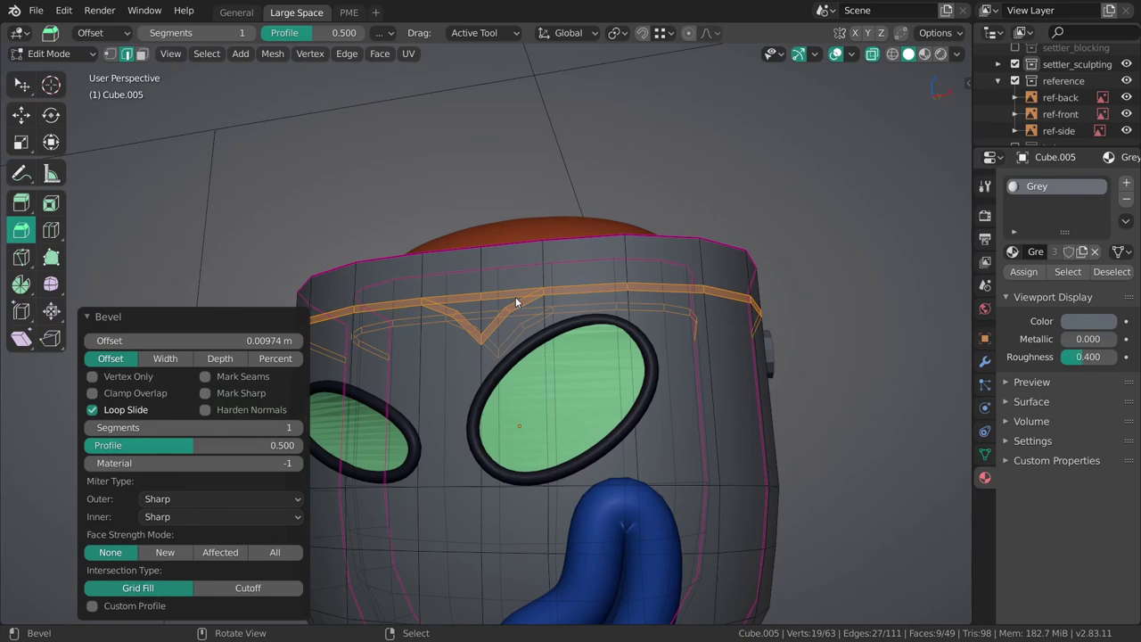
pyautogui.moveTo(515, 293)
pyautogui.keyDown('ctrl'); pyautogui.mouseDown(button='middle')
pyautogui.moveTo(512, 330)
pyautogui.moveTo(531, 349)
pyautogui.moveTo(513, 278)
pyautogui.mouseUp(button='middle'); pyautogui.keyUp('ctrl')
pyautogui.keyDown('shift'); pyautogui.moveTo(527, 473); pyautogui.dragTo(513, 283, button='middle'); pyautogui.keyUp('shift')
pyautogui.keyDown('ctrl'); pyautogui.moveTo(512, 346); pyautogui.dragTo(512, 306, button='middle'); pyautogui.keyUp('ctrl')
pyautogui.keyDown('shift'); pyautogui.moveTo(513, 366); pyautogui.dragTo(519, 325, button='middle'); pyautogui.keyUp('shift')
pyautogui.keyDown('ctrl'); pyautogui.moveTo(522, 339); pyautogui.dragTo(535, 430, button='middle'); pyautogui.keyUp('ctrl')
pyautogui.keyDown('shift'); pyautogui.moveTo(560, 282); pyautogui.dragTo(550, 368, button='middle'); pyautogui.keyUp('shift')
pyautogui.press('KP_5')
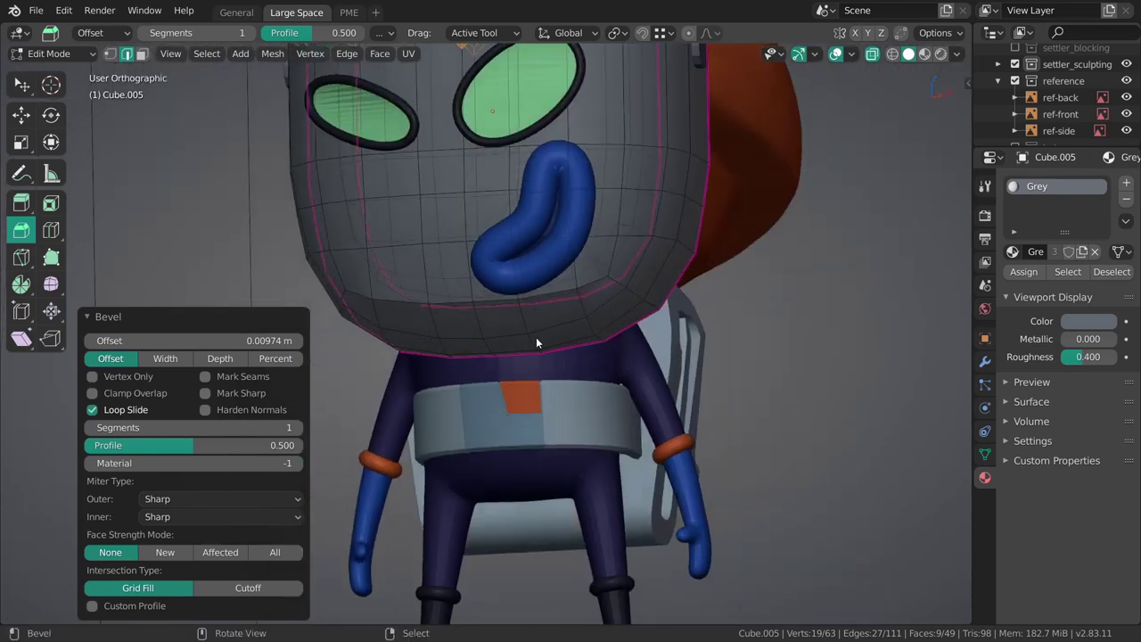
pyautogui.keyDown('shift'); pyautogui.moveTo(536, 316); pyautogui.dragTo(547, 379, button='middle'); pyautogui.keyUp('shift')
pyautogui.click(522, 386)
pyautogui.hotkey('alt', 'a')
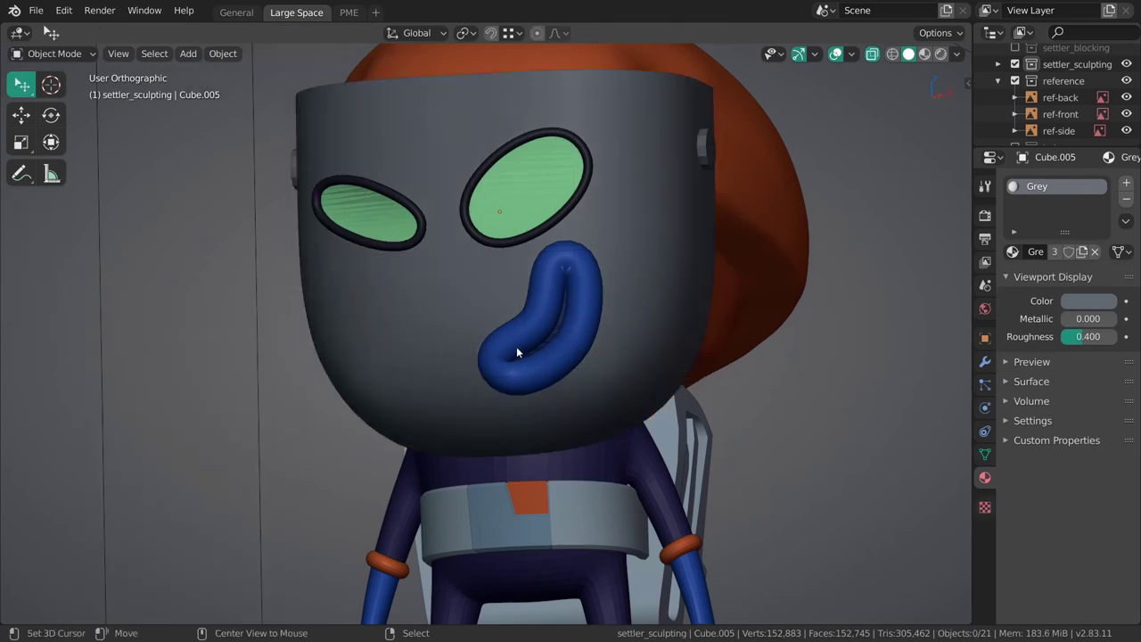
pyautogui.keyDown('shift'); pyautogui.moveTo(503, 214); pyautogui.dragTo(555, 268, button='middle'); pyautogui.keyUp('shift')
# Select the thin bevelled faces of the headband and V and extrude them inward along their normals by about 0.0129 m
pyautogui.press('`')
pyautogui.click(456, 327)
pyautogui.press('Tab')
pyautogui.hotkey('alt', 'a')
pyautogui.keyDown('ctrl'); pyautogui.moveTo(546, 423); pyautogui.dragTo(536, 326, button='middle'); pyautogui.keyUp('ctrl')
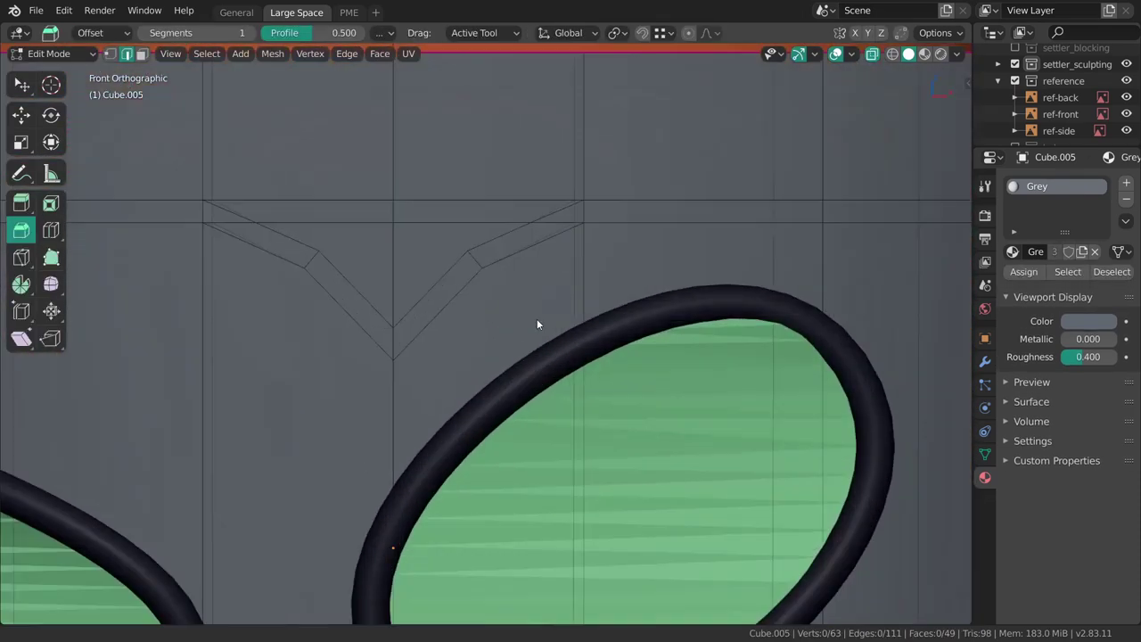
pyautogui.keyDown('shift'); pyautogui.moveTo(567, 229); pyautogui.dragTo(530, 293, button='middle'); pyautogui.keyUp('shift')
pyautogui.press('3')
pyautogui.rightClick(551, 288)
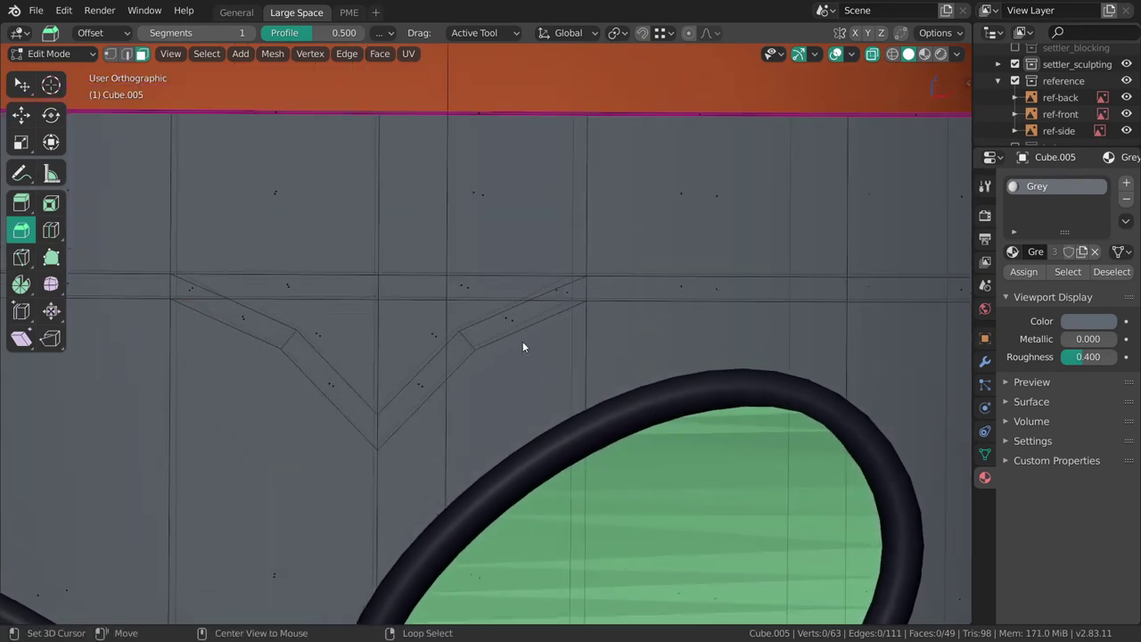
pyautogui.moveTo(535, 340)
pyautogui.mouseDown(button='middle')
pyautogui.moveTo(510, 321)
pyautogui.moveTo(496, 388)
pyautogui.moveTo(503, 304)
pyautogui.moveTo(547, 347)
pyautogui.mouseUp(button='middle')
pyautogui.scroll(-1, 514, 328)
pyautogui.press('KP_5')
pyautogui.press('2')
pyautogui.keyDown('ctrl'); pyautogui.keyDown('alt'); pyautogui.click(495, 346); pyautogui.keyUp('alt'); pyautogui.keyUp('ctrl')
pyautogui.scroll(3, 542, 347)
pyautogui.hotkey('alt', 'e')
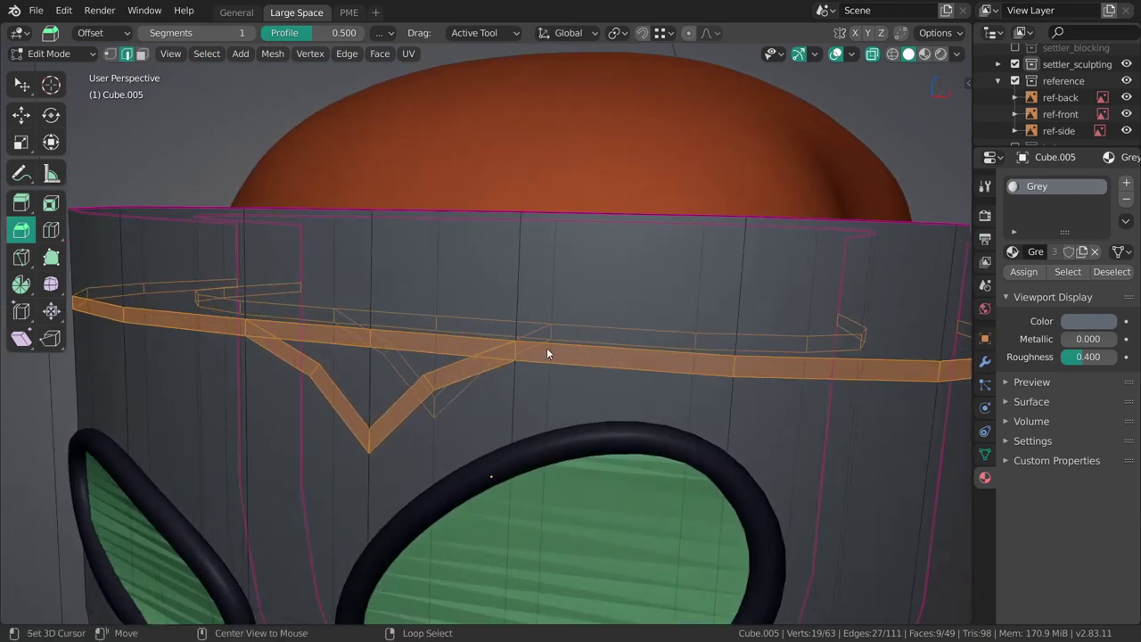
pyautogui.click(546, 347)
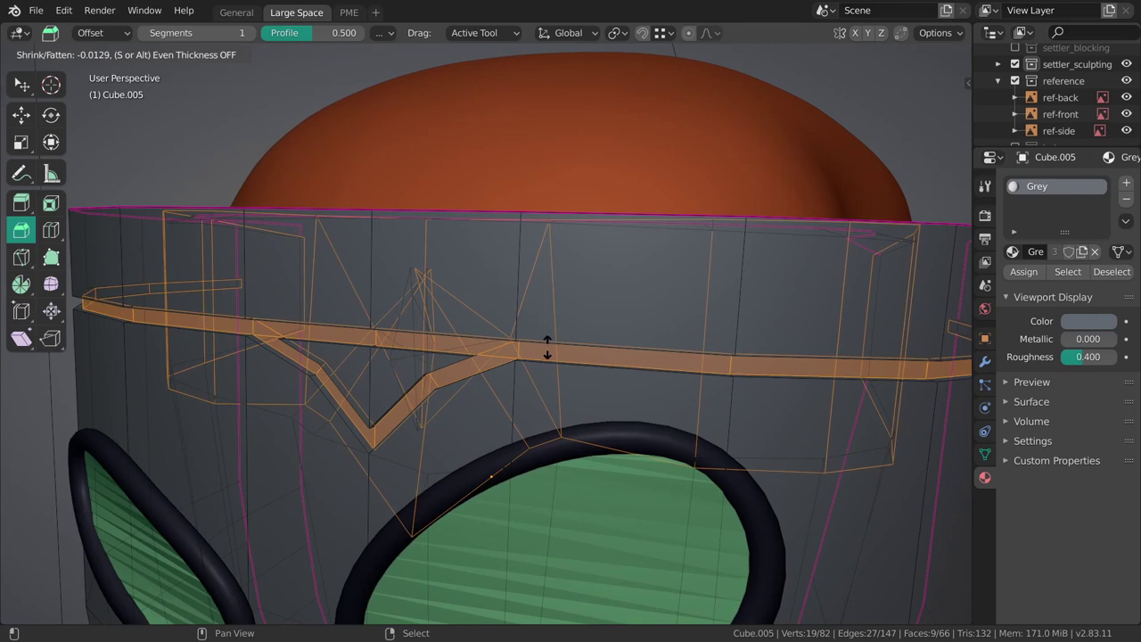
pyautogui.click(550, 346)
# Examine the sunken groove and V on the smoothed mask and in its mesh
pyautogui.moveTo(550, 346)
pyautogui.mouseDown(button='middle')
pyautogui.moveTo(562, 351)
pyautogui.moveTo(526, 352)
pyautogui.moveTo(599, 327)
pyautogui.moveTo(547, 339)
pyautogui.mouseUp(button='middle')
pyautogui.press('Tab')
pyautogui.scroll(-4, 520, 347)
pyautogui.scroll(3, 505, 366)
pyautogui.press('Tab')
pyautogui.scroll(4, 551, 374)
pyautogui.scroll(-2, 553, 378)
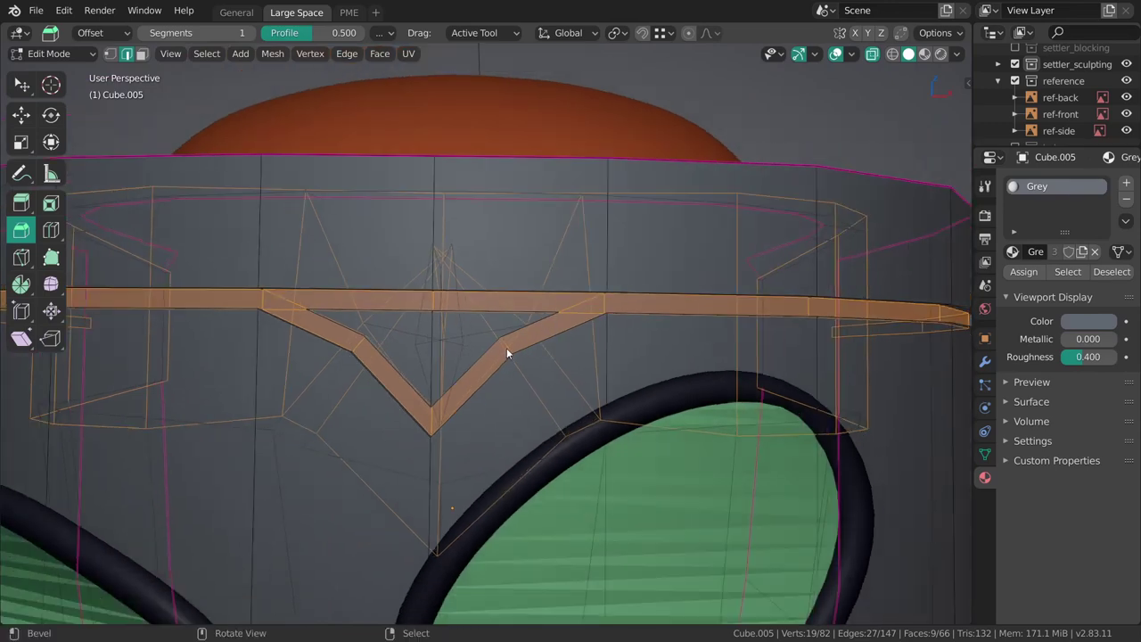
pyautogui.moveTo(510, 349); pyautogui.dragTo(530, 354, button='middle')
# Select the edge loops bordering the headband groove and the V's inner outline, and crease them to 1
pyautogui.keyDown('alt'); pyautogui.rightClick(581, 338); pyautogui.keyUp('alt')
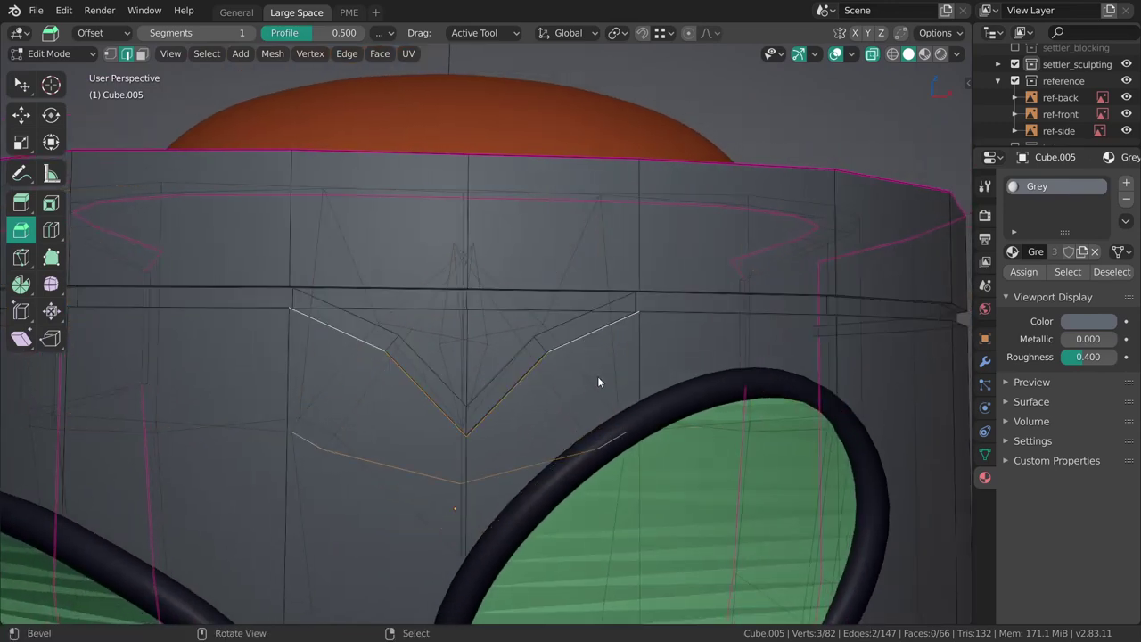
pyautogui.moveTo(600, 402); pyautogui.dragTo(560, 336, button='middle')
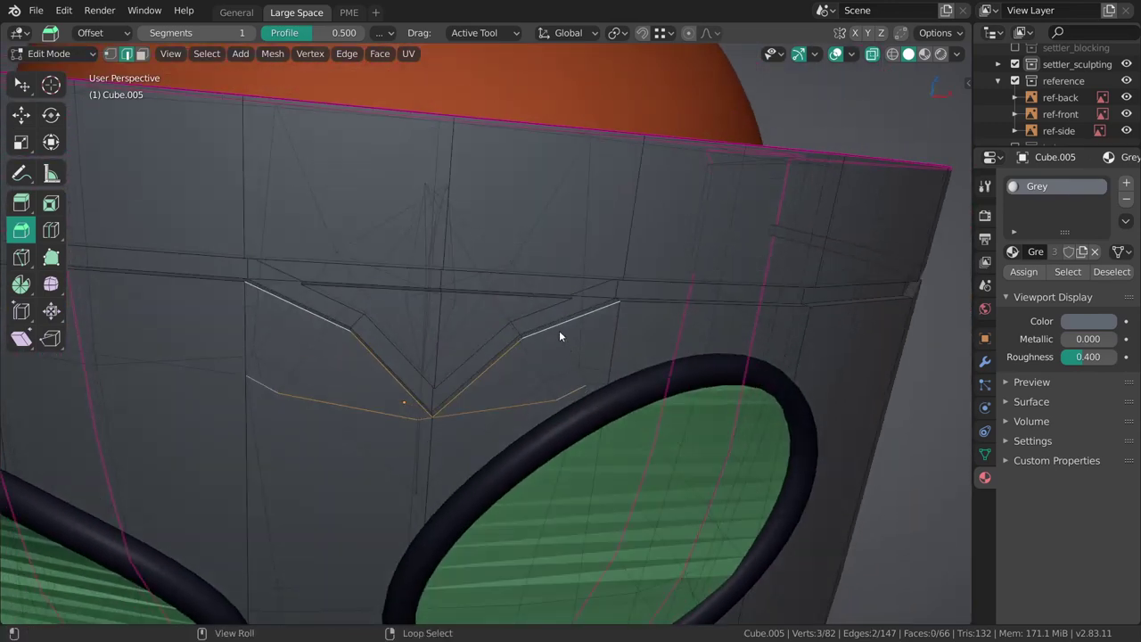
pyautogui.keyDown('alt'); pyautogui.keyDown('shift'); pyautogui.rightClick(644, 305); pyautogui.keyUp('shift'); pyautogui.keyUp('alt')
pyautogui.keyDown('alt'); pyautogui.keyDown('shift'); pyautogui.rightClick(645, 279); pyautogui.keyUp('shift'); pyautogui.keyUp('alt')
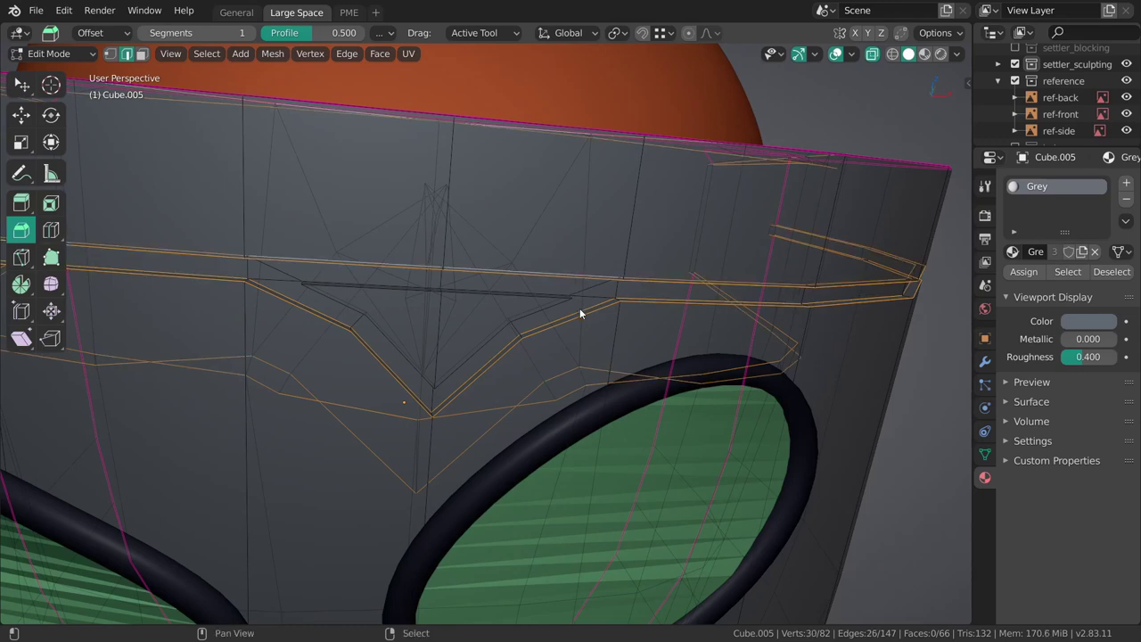
pyautogui.keyDown('alt'); pyautogui.keyDown('shift'); pyautogui.rightClick(553, 295); pyautogui.keyUp('shift'); pyautogui.keyUp('alt')
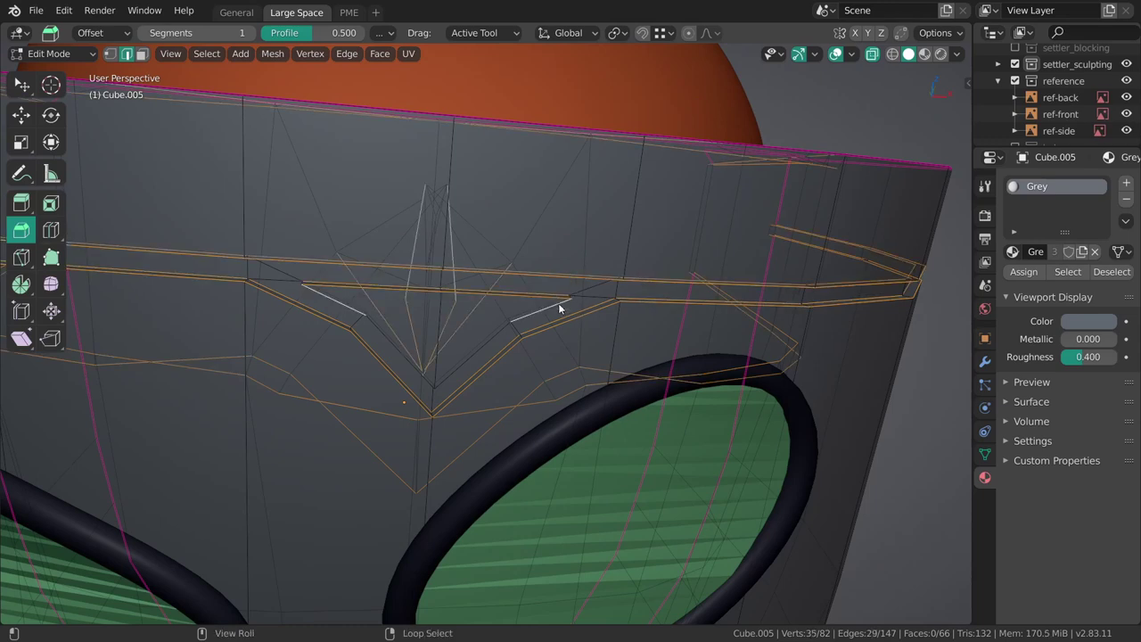
pyautogui.click(624, 321)
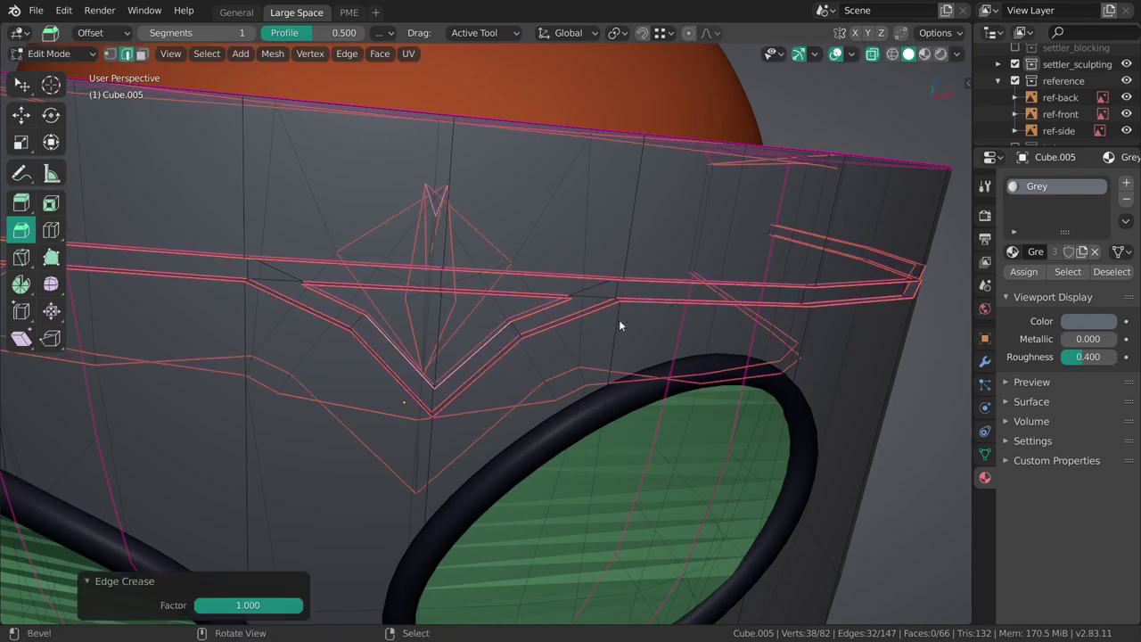
# Show the Subdivision modifier's result on the mask's cage while editing the mesh
pyautogui.press('Tab')
pyautogui.hotkey('ctrl', 'Tab')
pyautogui.click(711, 369)
pyautogui.click(985, 454)
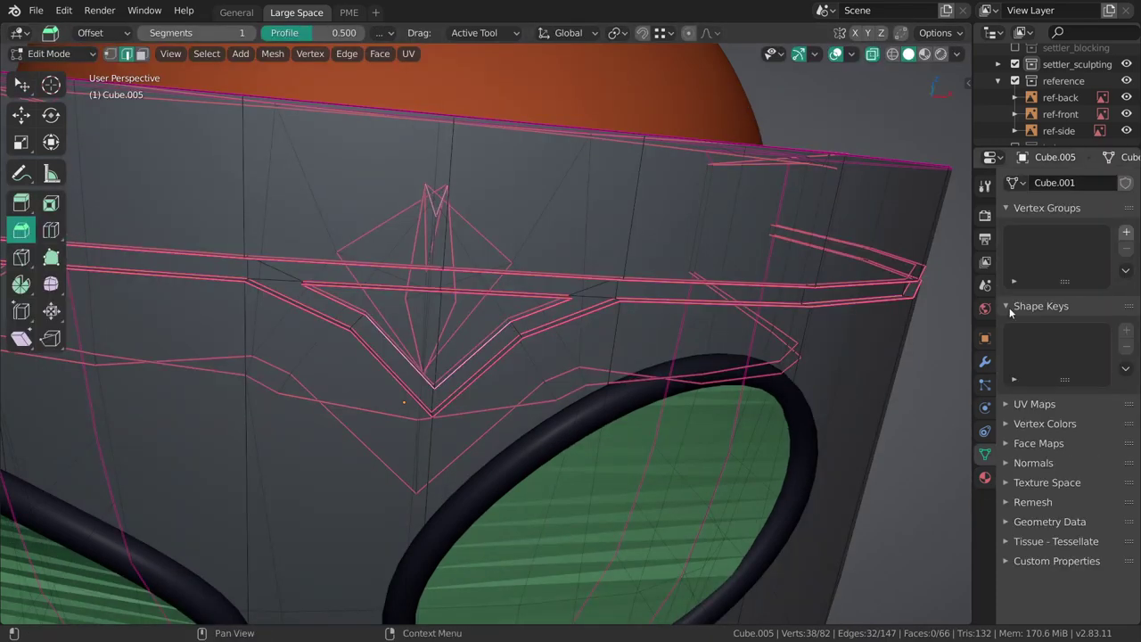
pyautogui.click(985, 359)
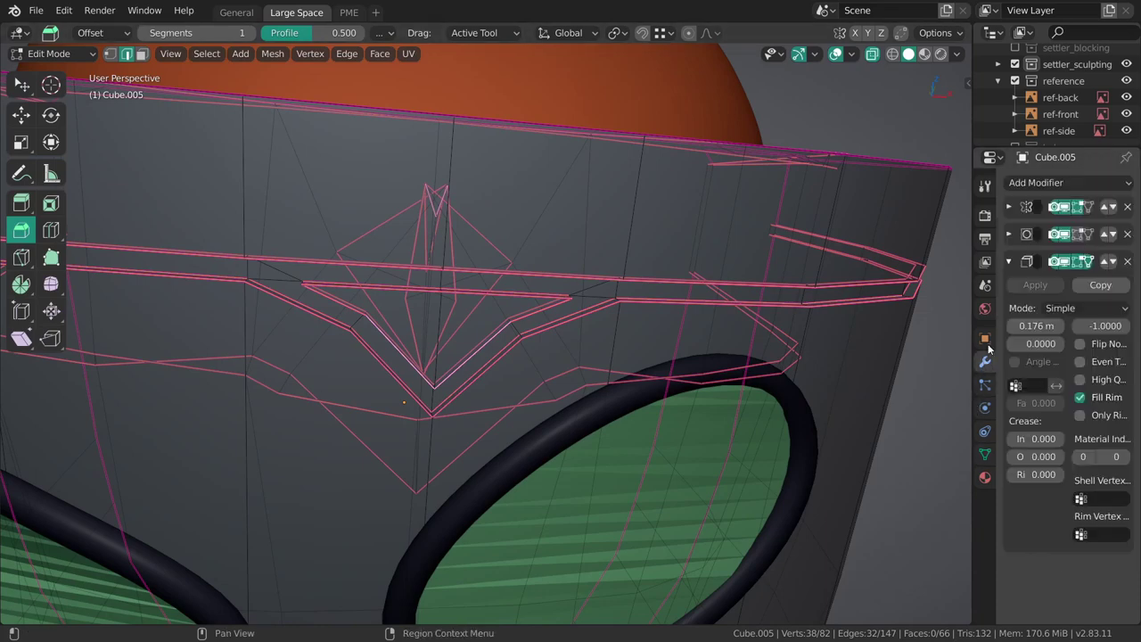
pyautogui.click(1088, 235)
# Set a crease of 1 on the short groove edges at the V's outer corners, where it meets the headband
pyautogui.moveTo(615, 343); pyautogui.dragTo(576, 339, button='middle')
pyautogui.hotkey('alt', 'a')
pyautogui.hotkey('shift', 'e')
pyautogui.press('1')
pyautogui.press('Return')
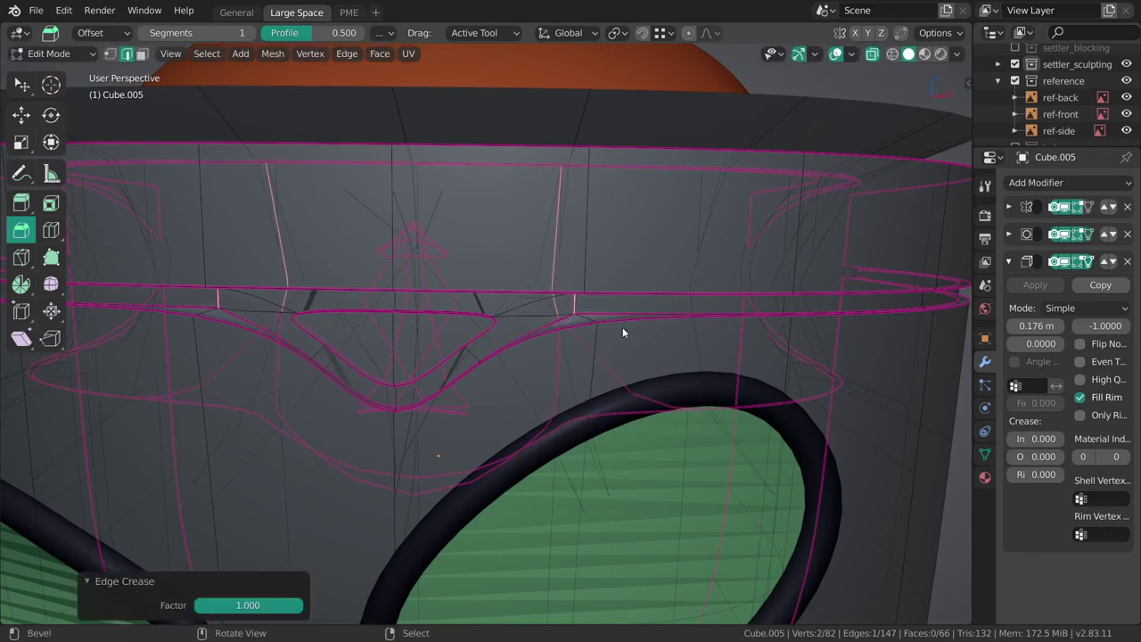
pyautogui.keyDown('shift'); pyautogui.click(590, 319); pyautogui.keyUp('shift')
pyautogui.moveTo(588, 319); pyautogui.dragTo(606, 161, button='middle')
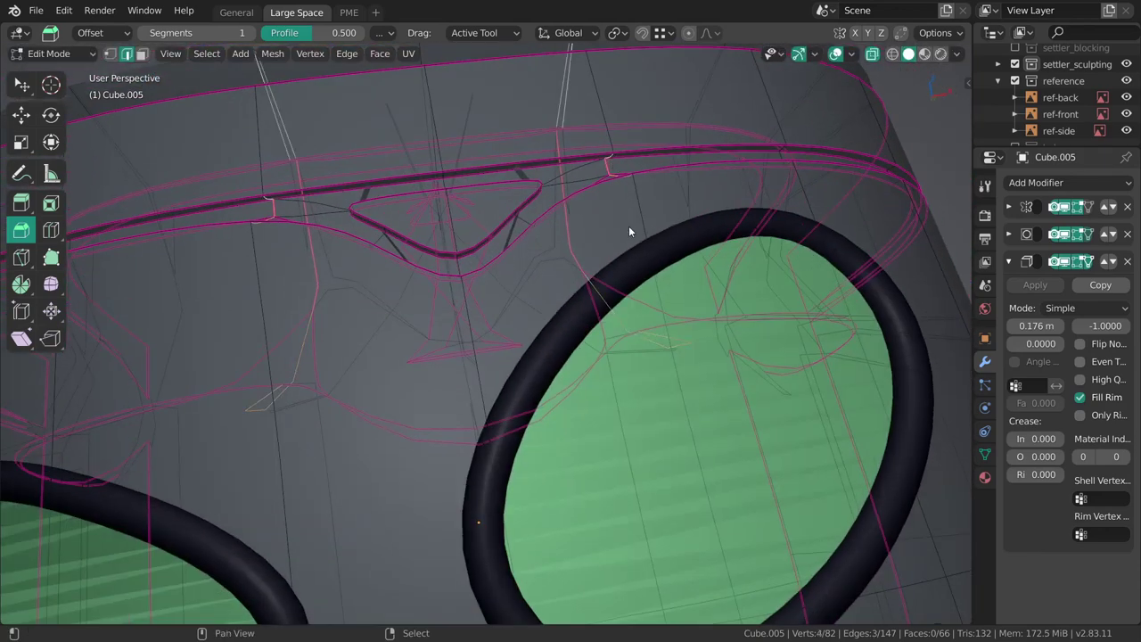
pyautogui.hotkey('shift', 'e')
pyautogui.press('1')
pyautogui.press('Return')
pyautogui.moveTo(633, 224); pyautogui.dragTo(595, 285, button='middle')
pyautogui.hotkey('alt', 'a')
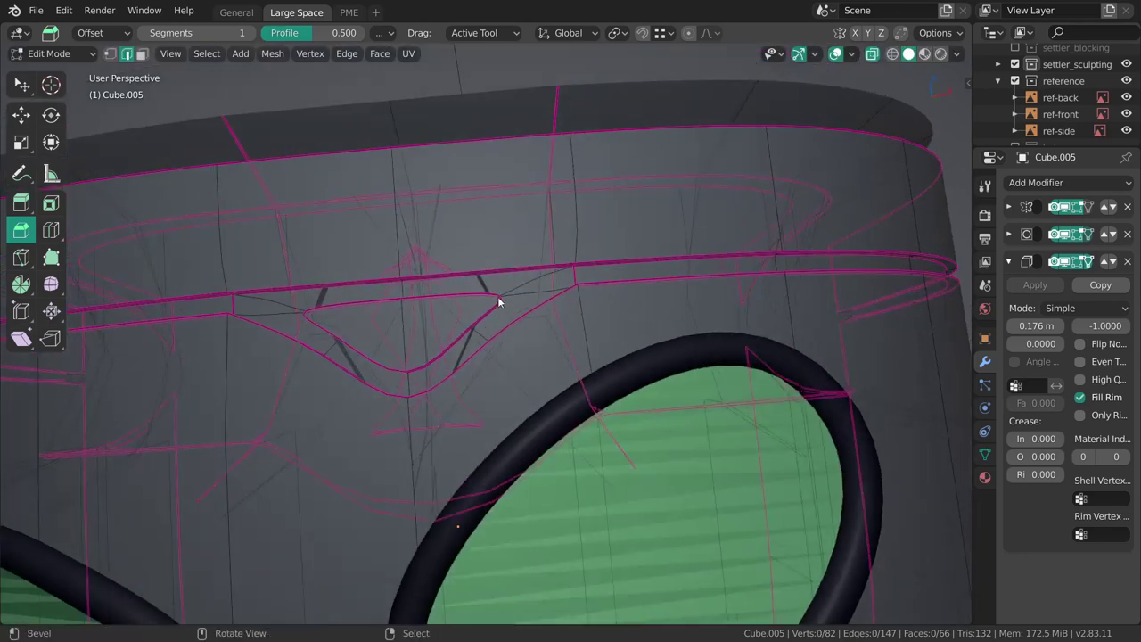
# Try a crease of 1 on the groove edge between the V's inner corner and the headband
pyautogui.click(501, 294)
pyautogui.press('KP_Decimal')
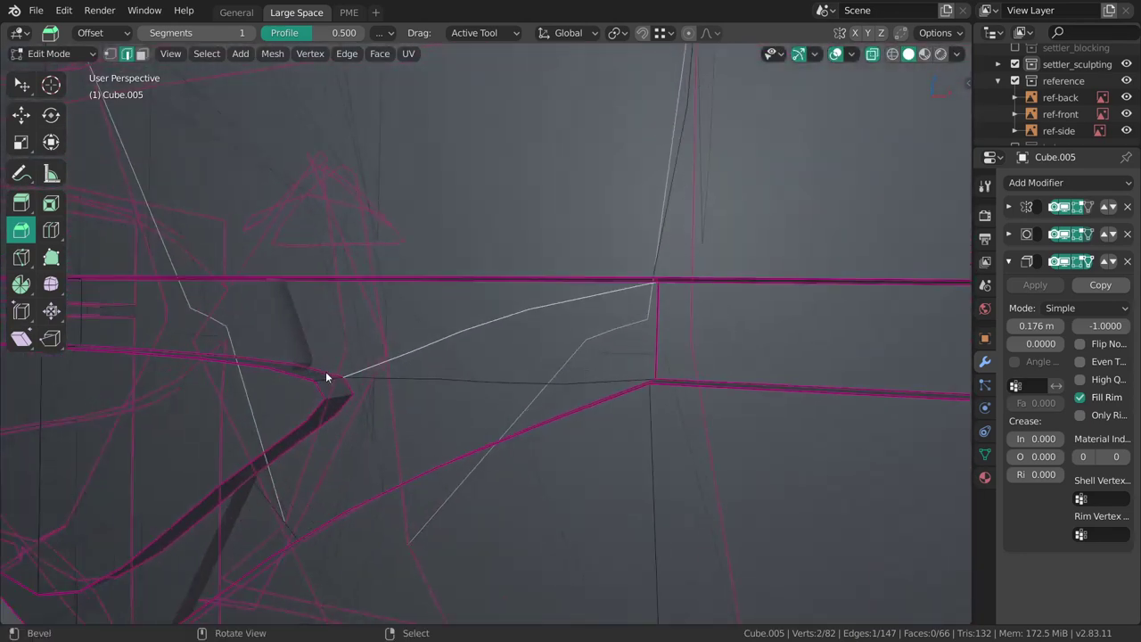
pyautogui.hotkey('shift', 'e')
pyautogui.press('1')
pyautogui.press('Return')
pyautogui.moveTo(484, 438); pyautogui.dragTo(524, 442, button='middle')
pyautogui.click(645, 346)
pyautogui.click(437, 382)
pyautogui.hotkey('alt', 'a')
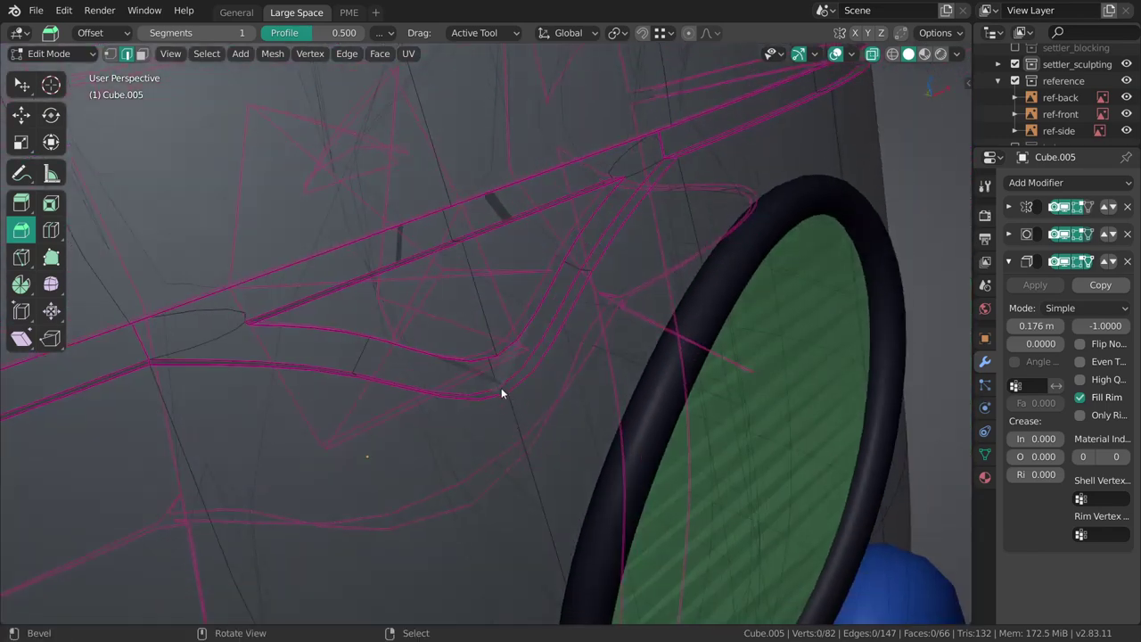
# Crease the short groove edges at the tip of the V to sharpen its point, and check the smoothed mask
pyautogui.moveTo(501, 387); pyautogui.dragTo(487, 354, button='middle')
pyautogui.hotkey('shift', 'e')
pyautogui.click(519, 401)
pyautogui.hotkey('shift', 'e')
pyautogui.click(526, 426)
pyautogui.moveTo(526, 427); pyautogui.dragTo(452, 399, button='middle')
pyautogui.hotkey('shift', 'e')
pyautogui.click(526, 424)
pyautogui.press('Tab')
pyautogui.scroll(-4, 524, 469)
pyautogui.moveTo(524, 464); pyautogui.dragTo(675, 305, button='middle')
# Crease both edges joining the V's inner corner to the headband to 1
pyautogui.press('Tab')
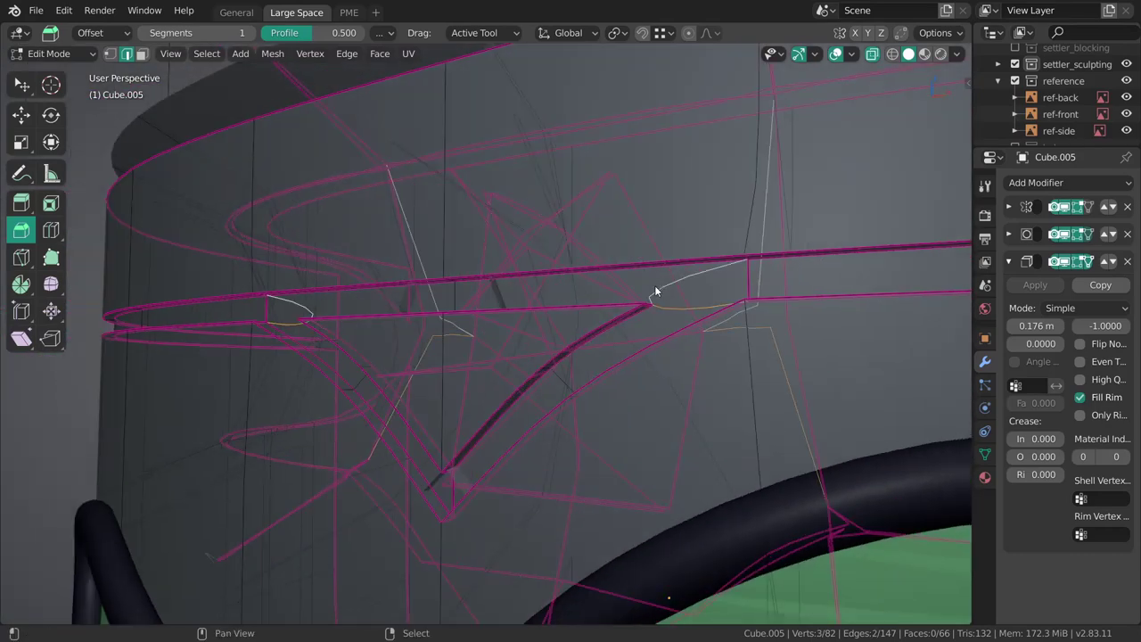
pyautogui.hotkey('shift', 'e')
pyautogui.write('1')
pyautogui.press('Return')
pyautogui.hotkey('alt', 'a')
pyautogui.moveTo(690, 338); pyautogui.dragTo(530, 341, button='middle')
# Turn on Only Rim for the mask's Solidify modifier and widen the properties editor
pyautogui.press('Tab')
pyautogui.press('Tab')
pyautogui.press('Tab')
pyautogui.hotkey('ctrl', 'Tab')
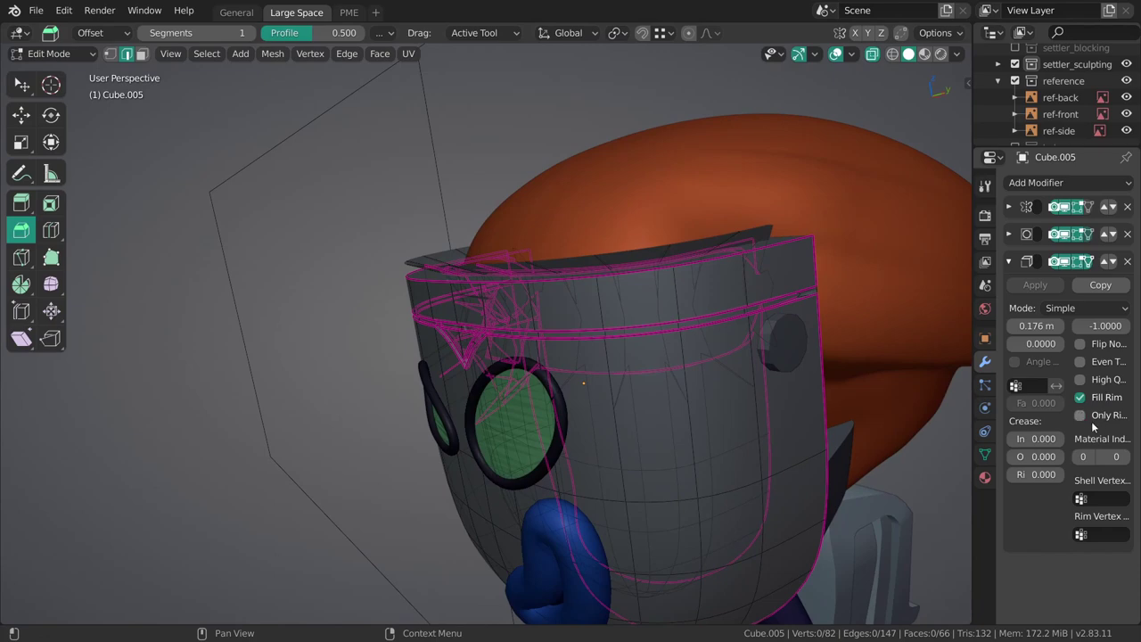
pyautogui.click(1093, 415)
pyautogui.moveTo(660, 400)
pyautogui.mouseDown(button='middle')
pyautogui.moveTo(654, 385)
pyautogui.moveTo(617, 406)
pyautogui.moveTo(637, 403)
pyautogui.mouseUp(button='middle')
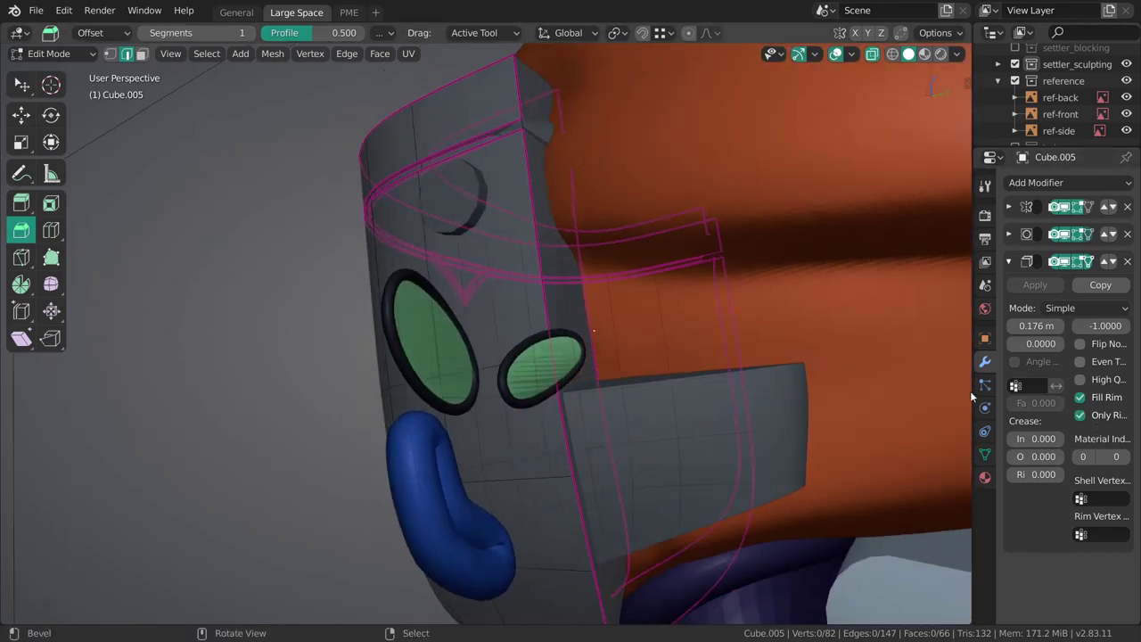
pyautogui.moveTo(973, 394); pyautogui.dragTo(952, 388)
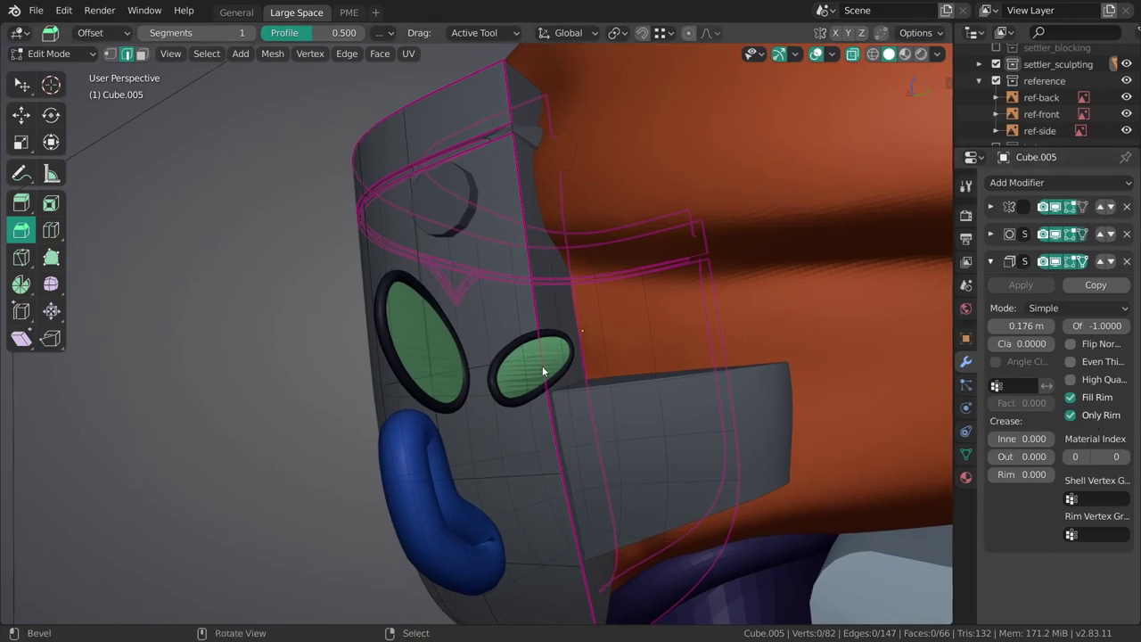
# Examine the groove, the V and the mask's rim up close, comparing the smoothed object with its mesh
pyautogui.moveTo(518, 350); pyautogui.dragTo(540, 301, button='middle')
pyautogui.press('Tab')
pyautogui.press('Tab')
pyautogui.click(1106, 417)
pyautogui.moveTo(562, 344); pyautogui.dragTo(660, 353, button='middle')
pyautogui.scroll(2, 606, 351)
pyautogui.press('Tab')
pyautogui.moveTo(476, 355); pyautogui.dragTo(467, 319, button='middle')
pyautogui.scroll(4, 490, 375)
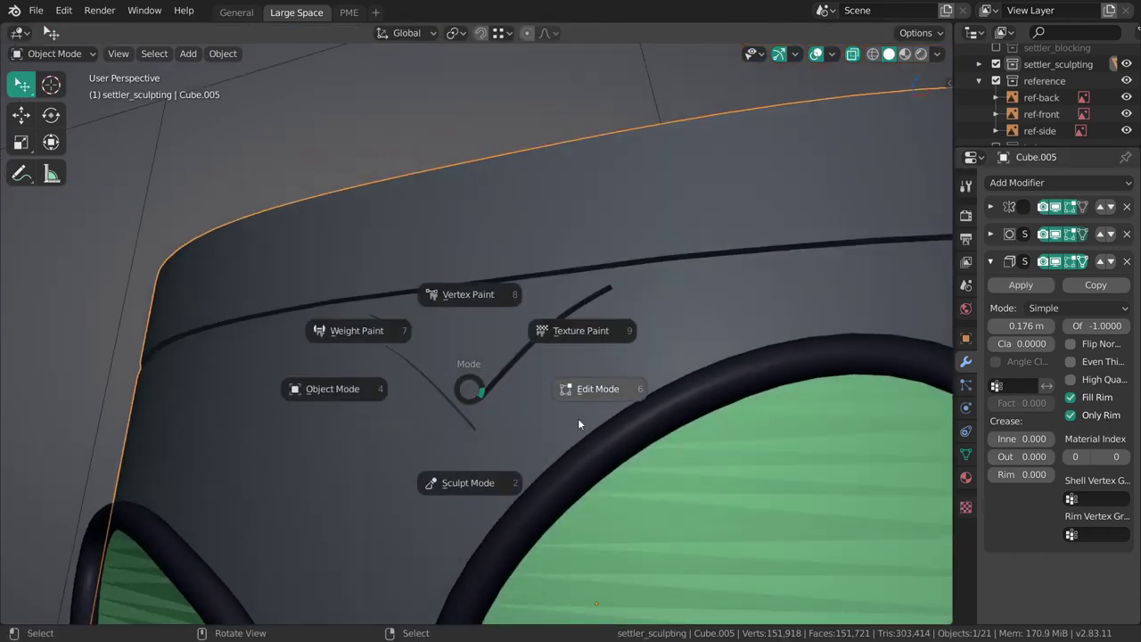
pyautogui.press('Tab')
pyautogui.moveTo(515, 277); pyautogui.dragTo(436, 391, button='middle')
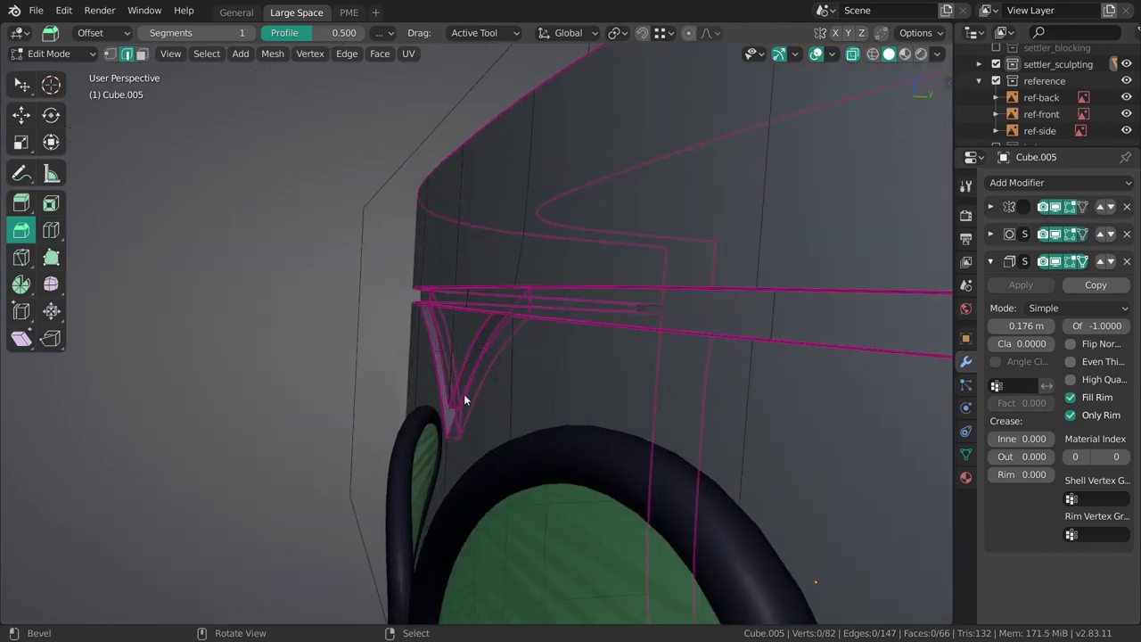
pyautogui.moveTo(463, 404); pyautogui.dragTo(522, 375, button='middle')
pyautogui.keyDown('shift'); pyautogui.moveTo(622, 268); pyautogui.dragTo(556, 347, button='middle'); pyautogui.keyUp('shift')
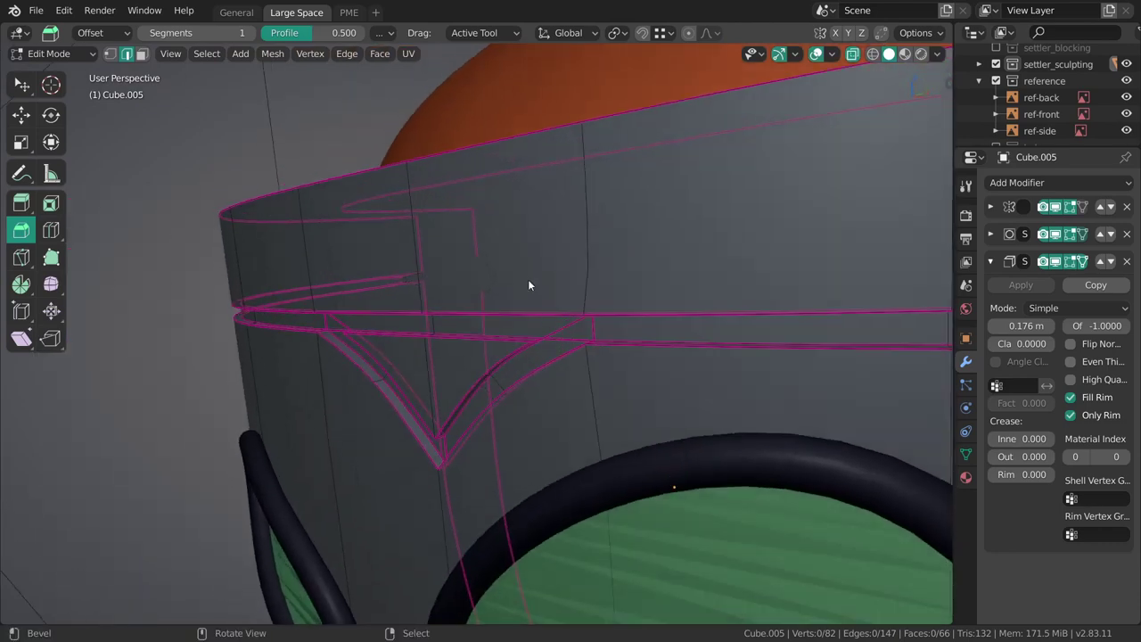
# Inspect the mask's side border where the headband groove ends
pyautogui.moveTo(528, 279); pyautogui.dragTo(577, 336, button='middle')
pyautogui.press('Tab')
pyautogui.scroll(-4, 570, 304)
pyautogui.moveTo(575, 292); pyautogui.dragTo(547, 385, button='middle')
pyautogui.press('Tab')
pyautogui.click(695, 371)
pyautogui.moveTo(669, 344); pyautogui.dragTo(735, 318, button='middle')
pyautogui.scroll(-1, 678, 339)
pyautogui.moveTo(637, 354); pyautogui.dragTo(562, 403, button='middle')
pyautogui.press('Tab')
pyautogui.click(561, 403)
pyautogui.moveTo(560, 358); pyautogui.dragTo(488, 299, button='middle')
pyautogui.click(575, 295)
pyautogui.click(498, 345)
pyautogui.press('Tab')
# Try a crease of 1 on an edge at the side end of the headband groove, and undo it
pyautogui.click(526, 324)
pyautogui.hotkey('shift', 'e')
pyautogui.press('1')
pyautogui.press('Return')
pyautogui.hotkey('ctrl', 'z')
pyautogui.hotkey('ctrl', 'z')
# With the Move tool active, add the groove's end edges on the mask's side border to the selection and crease them to 1
pyautogui.click(22, 115)
pyautogui.keyDown('shift'); pyautogui.click(481, 354); pyautogui.keyUp('shift')
pyautogui.hotkey('shift', 'e')
pyautogui.press('1')
pyautogui.press('Return')
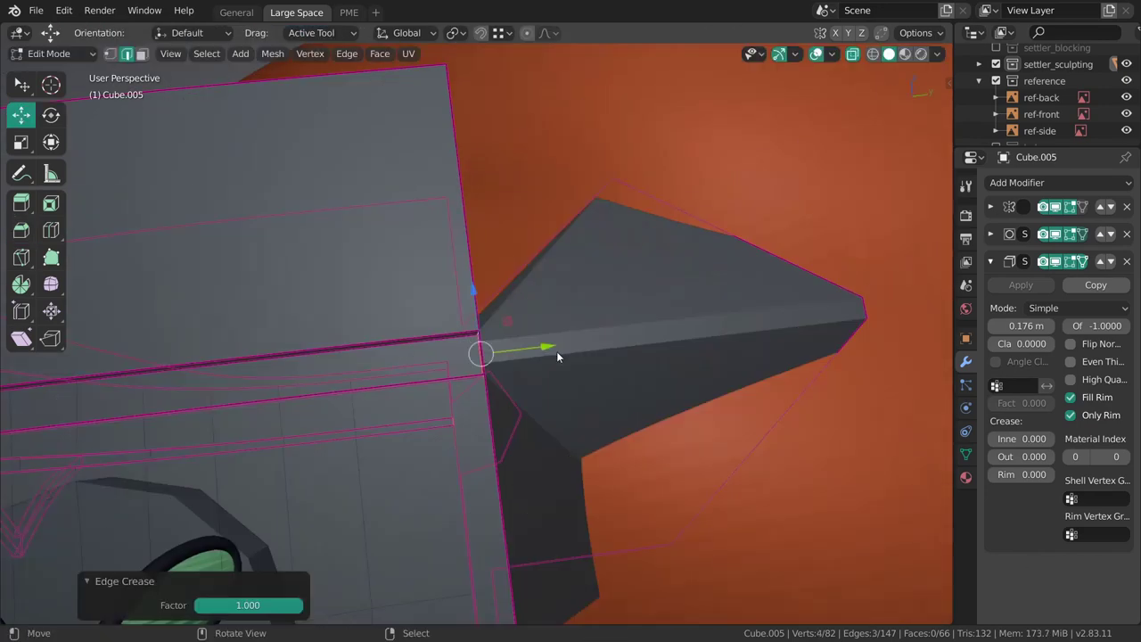
# Delete the small face at the side end of the mask's headband groove
pyautogui.moveTo(557, 352); pyautogui.dragTo(509, 312, button='middle')
pyautogui.click(490, 362)
pyautogui.press('x')
pyautogui.click(494, 365)
pyautogui.press('2')
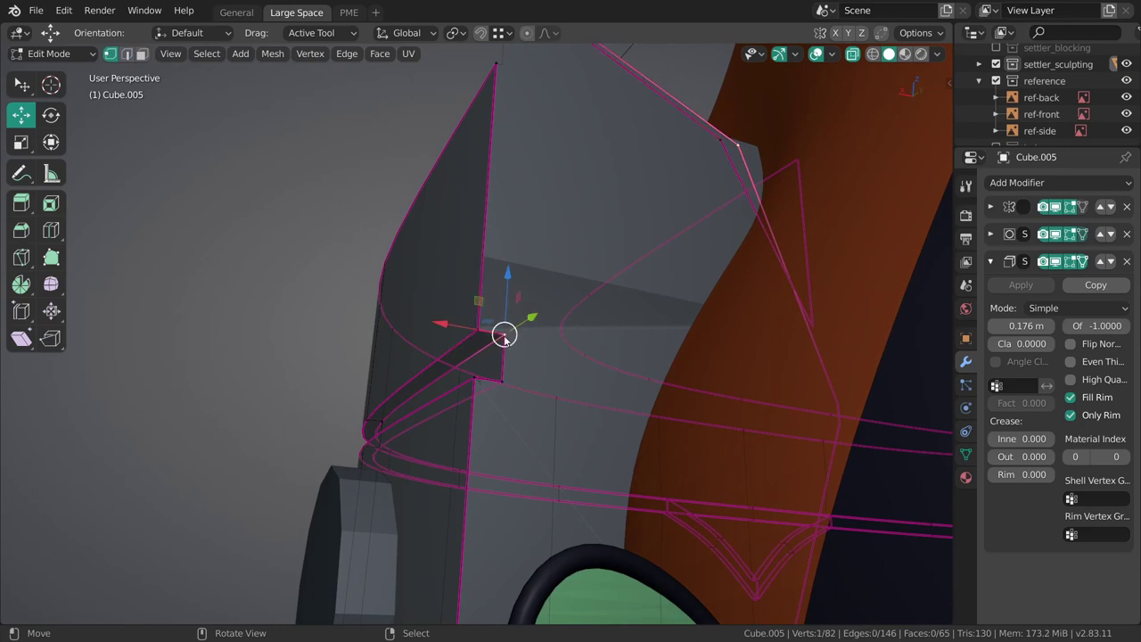
# Slide the two loose vertices at the groove's side end along their edges onto the mask's border corners
pyautogui.press('g')
pyautogui.press('g')
pyautogui.click(460, 334)
pyautogui.rightClick(503, 383)
pyautogui.press('g')
pyautogui.press('g')
pyautogui.click(444, 367)
# Merge all of the mask's vertices by distance to weld the overlapping ones at the groove's end
pyautogui.press('a')
pyautogui.press('m')
pyautogui.click(497, 380)
pyautogui.hotkey('ctrl', 'z')
pyautogui.press('m')
pyautogui.click(491, 437)
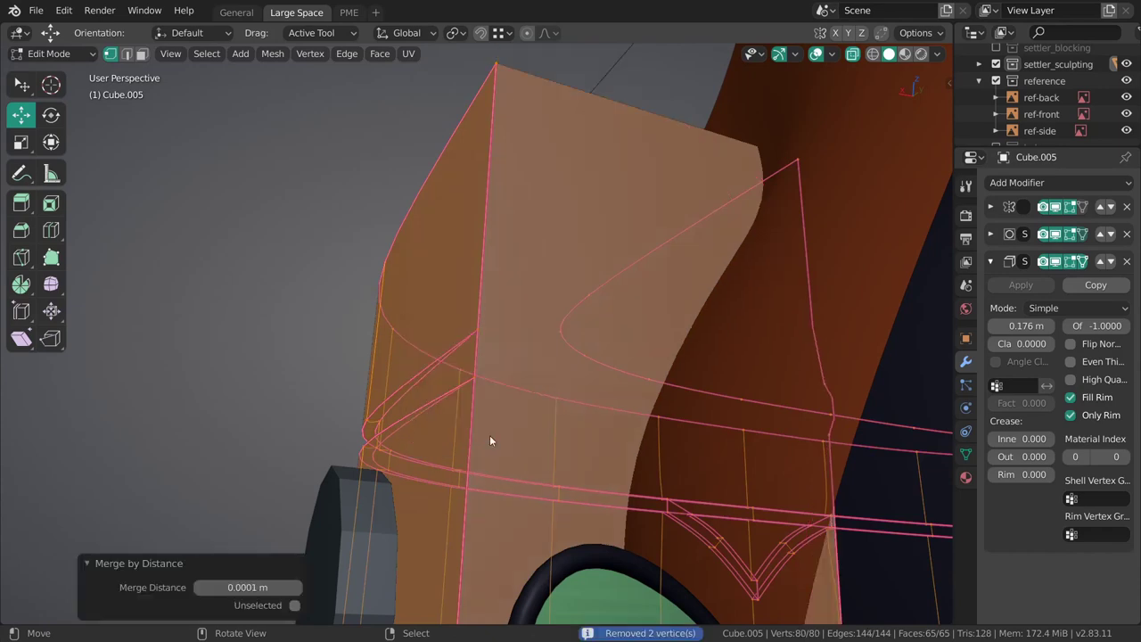
# Deselect the mesh, check the groove's end corners, and apply the mask's Solidify modifier in Object Mode
pyautogui.hotkey('alt', 'a')
pyautogui.moveTo(491, 433); pyautogui.dragTo(477, 330, button='middle')
pyautogui.click(477, 379)
pyautogui.click(477, 329)
pyautogui.click(443, 373)
pyautogui.moveTo(444, 372); pyautogui.dragTo(483, 367, button='middle')
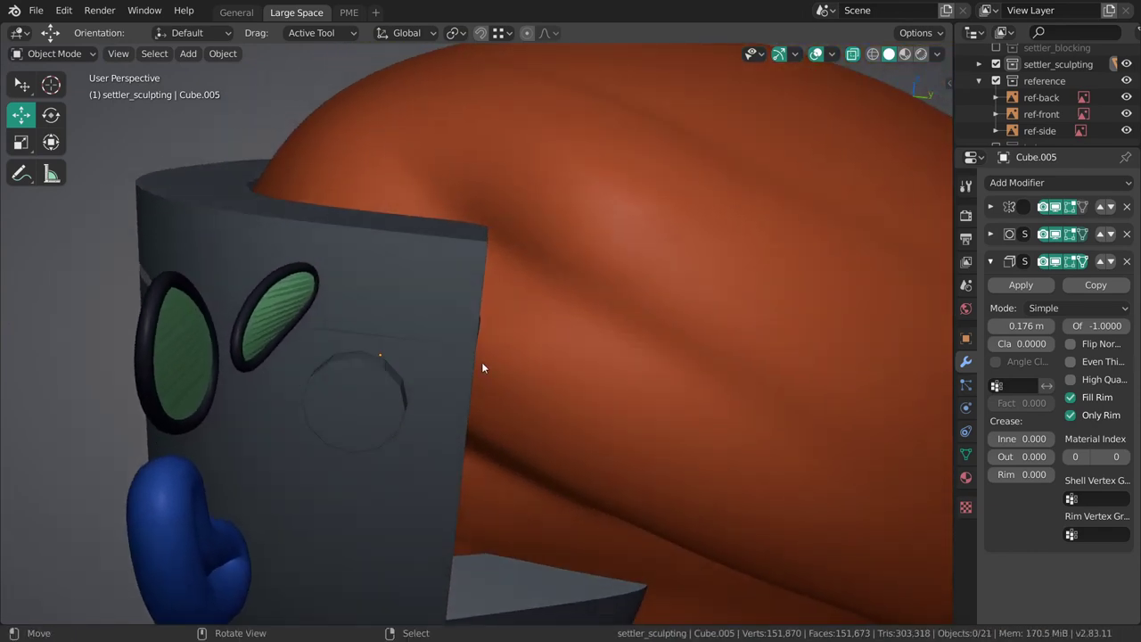
pyautogui.click(1021, 285)
# Return the mask to Edit Mode and turn off the Subdivision modifier's on-cage display
pyautogui.moveTo(825, 364); pyautogui.dragTo(668, 289, button='middle')
pyautogui.press('Tab')
pyautogui.hotkey('ctrl', 'Tab')
pyautogui.click(537, 309)
pyautogui.moveTo(537, 310); pyautogui.dragTo(608, 338, button='middle')
pyautogui.press('Tab')
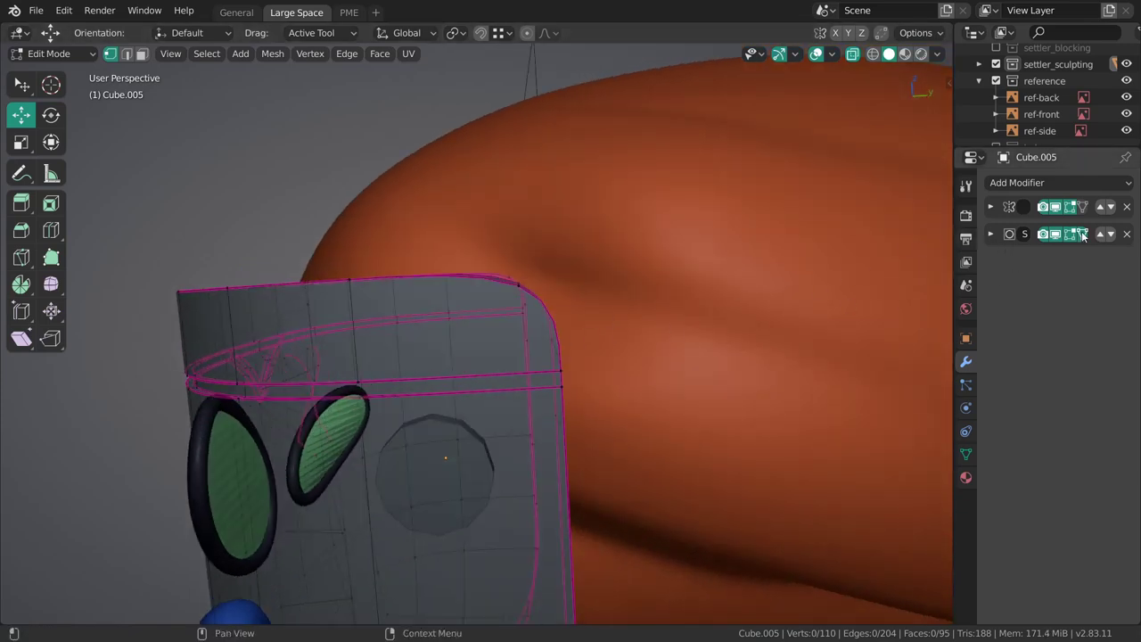
pyautogui.click(1083, 233)
pyautogui.moveTo(643, 299); pyautogui.dragTo(751, 346, button='middle')
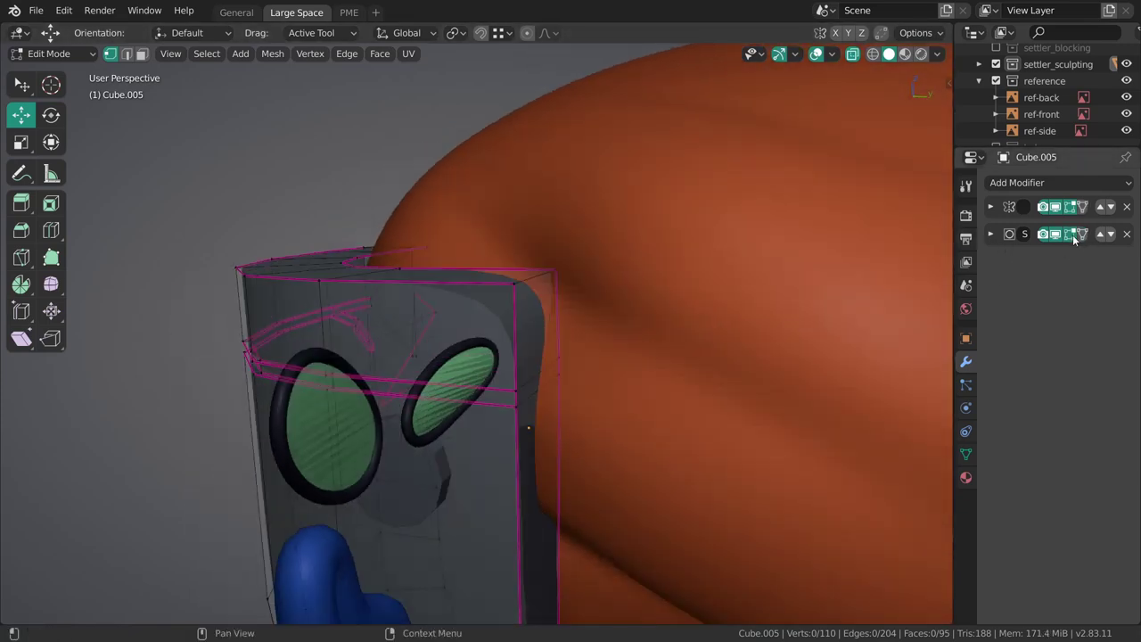
# Examine the thickened rim's vertices and edges around the groove's side end from several angles
pyautogui.moveTo(551, 435); pyautogui.dragTo(539, 205, button='middle')
pyautogui.click(547, 353)
pyautogui.scroll(-2, 556, 337)
pyautogui.hotkey('alt', 'a')
pyautogui.press('Return')
pyautogui.hotkey('alt', 'a')
pyautogui.moveTo(571, 422); pyautogui.dragTo(525, 343, button='middle')
pyautogui.press('Tab')
pyautogui.press('Tab')
pyautogui.click(519, 285)
pyautogui.hotkey('alt', 'a')
pyautogui.moveTo(525, 294); pyautogui.dragTo(522, 295)
pyautogui.moveTo(526, 298); pyautogui.dragTo(531, 345, button='middle')
pyautogui.hotkey('alt', 'a')
pyautogui.moveTo(547, 387); pyautogui.dragTo(525, 381, button='middle')
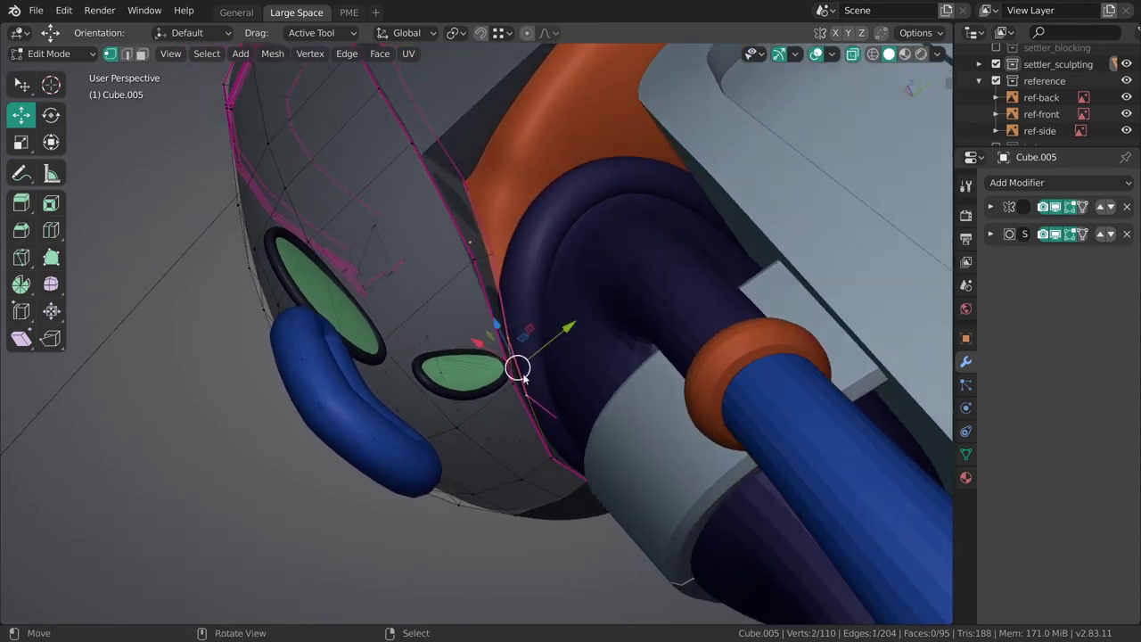
pyautogui.moveTo(523, 377); pyautogui.dragTo(520, 369)
pyautogui.hotkey('alt', 'a')
pyautogui.hotkey('ctrl', 'Tab')
pyautogui.hotkey('alt', 'a')
pyautogui.moveTo(544, 253); pyautogui.dragTo(527, 405, button='middle')
pyautogui.hotkey('ctrl', 'Tab')
pyautogui.click(670, 416)
# Try to scale the two rim vertices at the groove's side end
pyautogui.moveTo(670, 416); pyautogui.dragTo(525, 263, button='middle')
pyautogui.moveTo(596, 393); pyautogui.dragTo(484, 348, button='middle')
pyautogui.press('KP_Decimal')
pyautogui.moveTo(486, 401); pyautogui.dragTo(527, 416, button='middle')
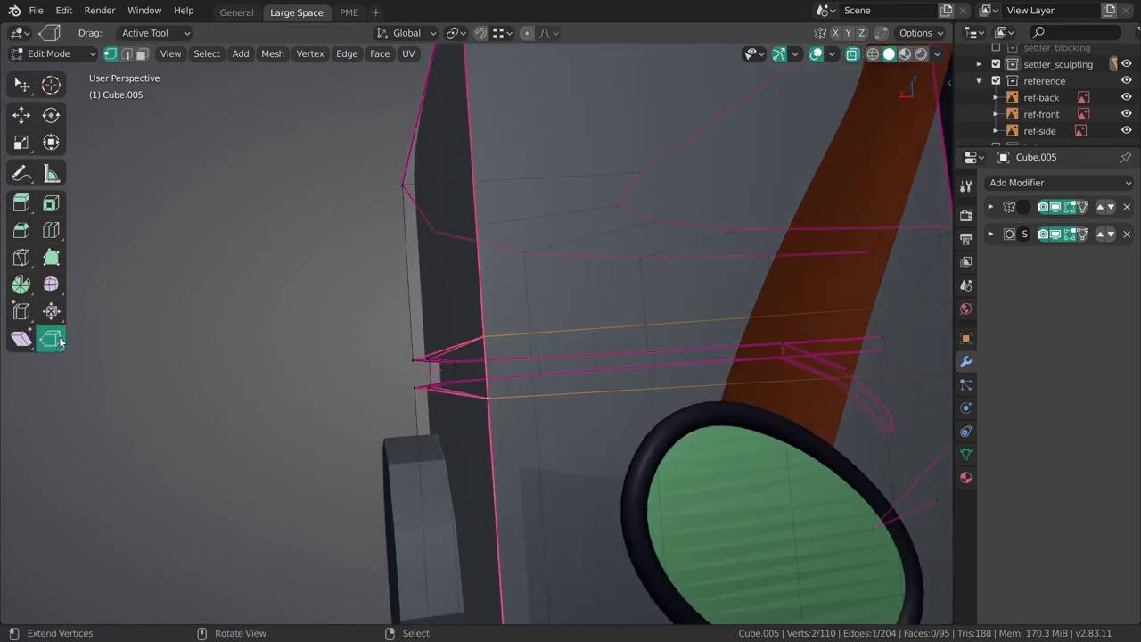
pyautogui.moveTo(517, 369); pyautogui.dragTo(647, 387, button='middle')
pyautogui.press('s')
pyautogui.moveTo(622, 387); pyautogui.dragTo(598, 381)
pyautogui.moveTo(598, 381); pyautogui.dragTo(567, 367, button='middle')
pyautogui.hotkey('ctrl', 'z')
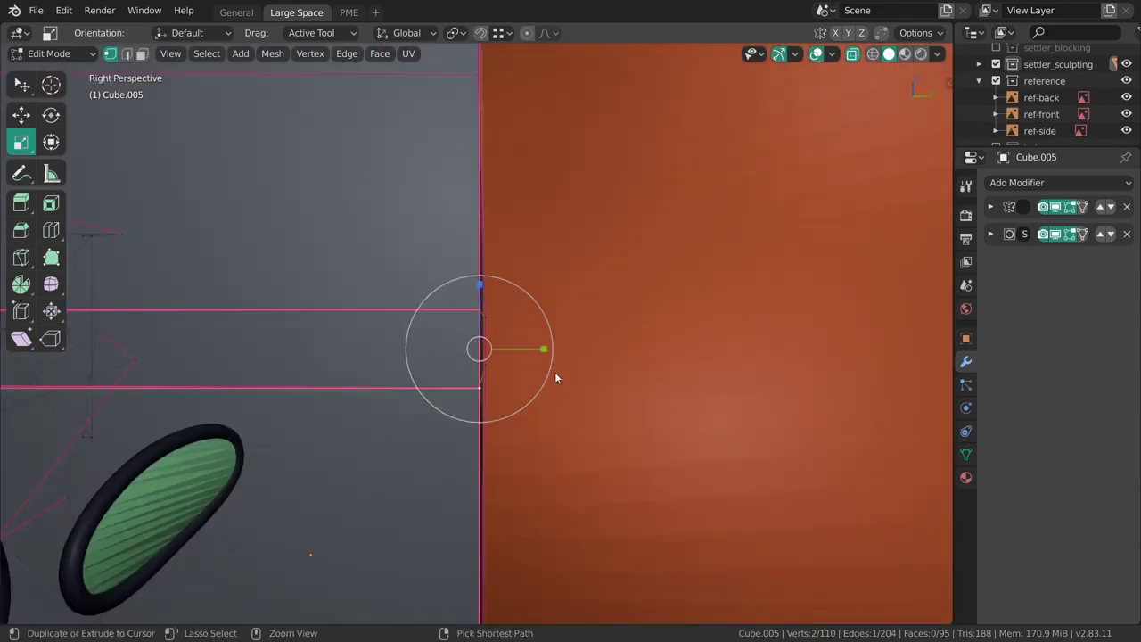
# Use Rip Region on the groove-end vertices and delete the rim face bridging the groove's side opening
pyautogui.click(553, 321)
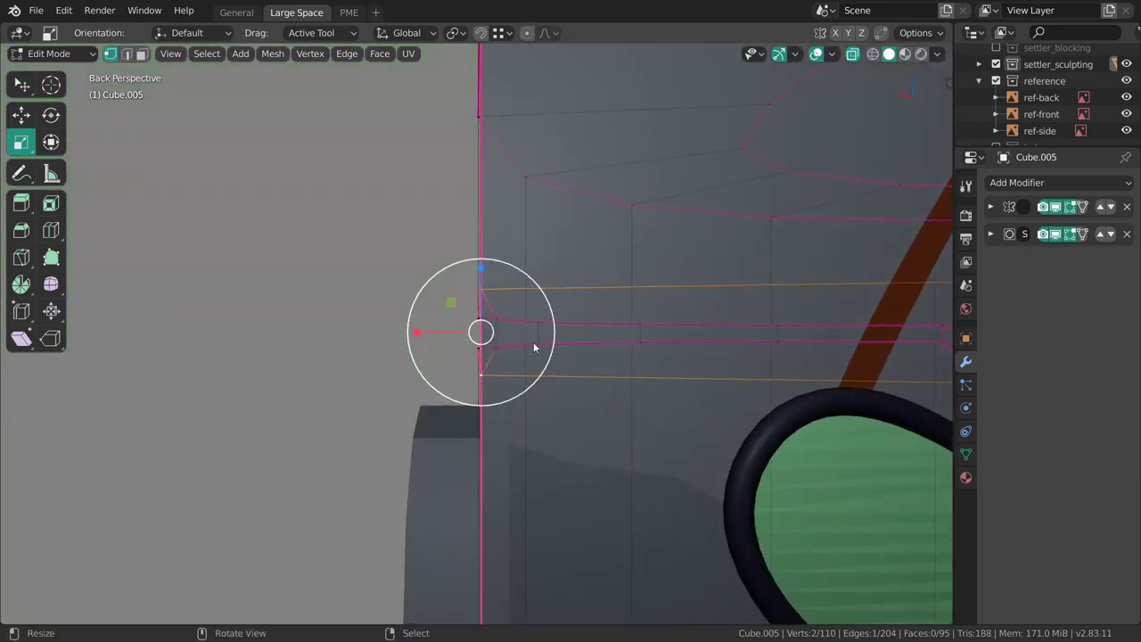
pyautogui.press('v')
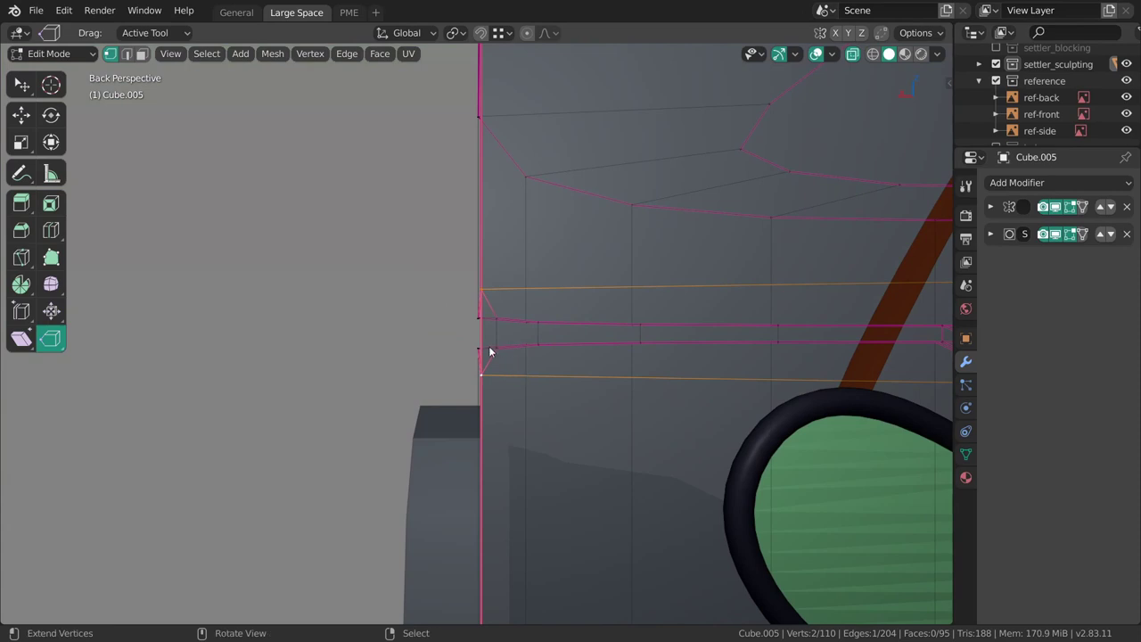
pyautogui.moveTo(489, 350); pyautogui.dragTo(537, 340)
pyautogui.moveTo(536, 340); pyautogui.dragTo(508, 323, button='middle')
pyautogui.press('3')
pyautogui.press('x')
pyautogui.click(564, 346)
# Add a loop cut around the mask's thickened rim and slide it close to the front border
pyautogui.hotkey('ctrl', 'r')
pyautogui.click(548, 305)
pyautogui.click(455, 297)
# Move the new loop's vertices at the groove opening to line up with the groove's inner corners
pyautogui.hotkey('alt', 'a')
pyautogui.press('w')
pyautogui.moveTo(509, 312); pyautogui.dragTo(506, 316)
pyautogui.click(517, 351)
pyautogui.moveTo(517, 352); pyautogui.dragTo(497, 303, button='middle')
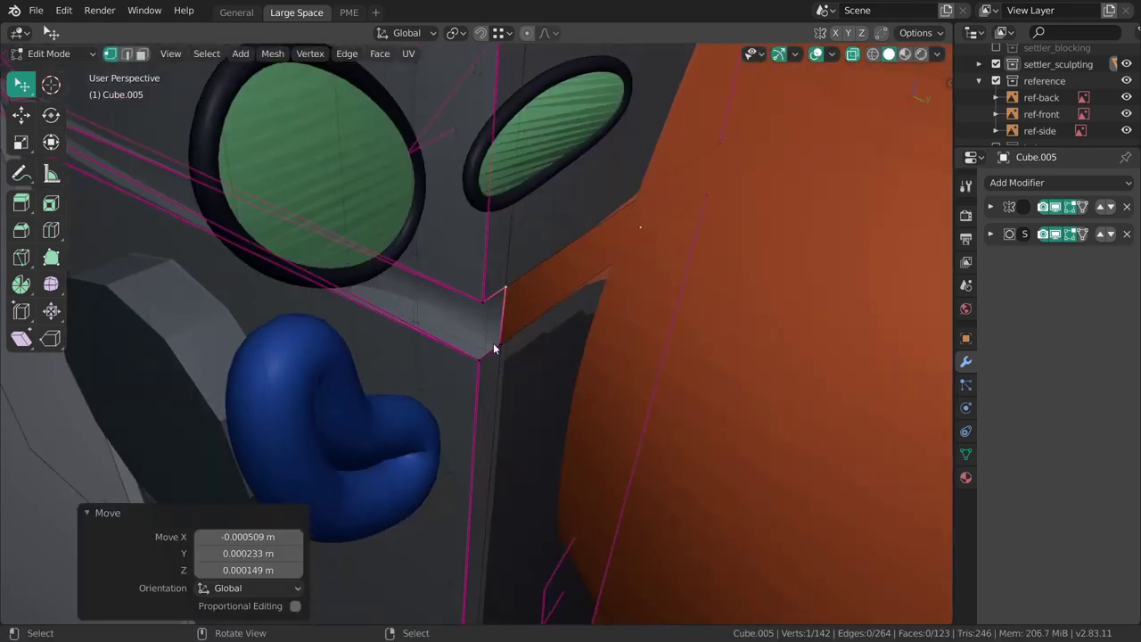
pyautogui.press('g')
pyautogui.click(502, 344)
# Examine the open gap at the groove's side end with X-ray off and on
pyautogui.moveTo(501, 344); pyautogui.dragTo(484, 293, button='middle')
pyautogui.press('2')
pyautogui.moveTo(455, 360); pyautogui.dragTo(589, 289, button='middle')
pyautogui.click(567, 435)
pyautogui.moveTo(567, 435); pyautogui.dragTo(559, 343, button='middle')
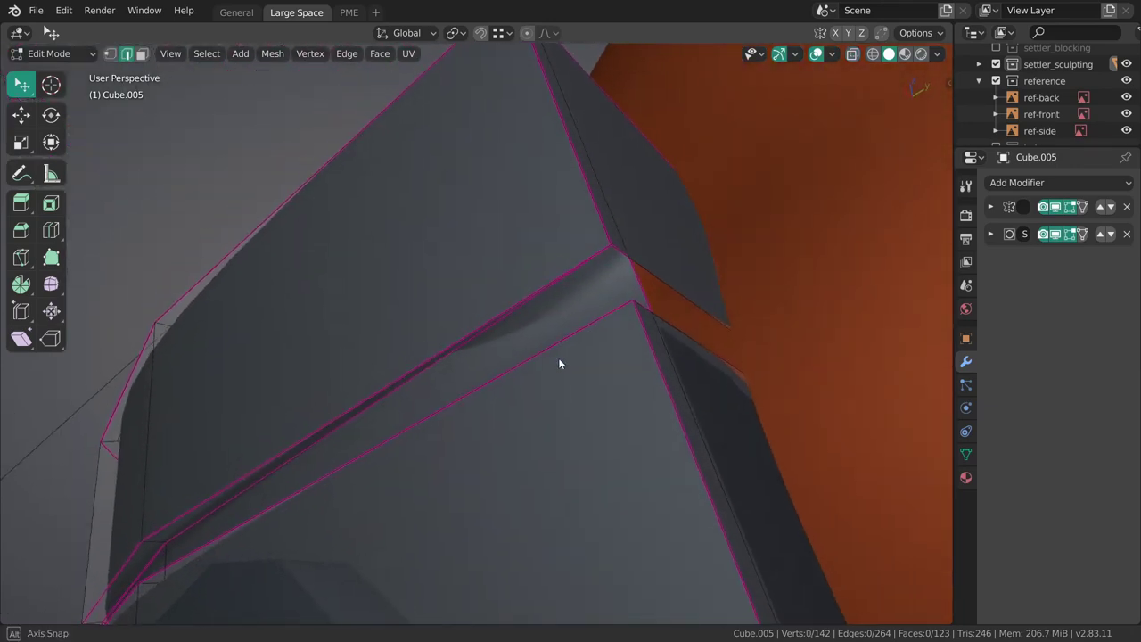
pyautogui.press('z')
pyautogui.click(553, 393)
pyautogui.moveTo(553, 393)
pyautogui.mouseDown(button='middle')
pyautogui.moveTo(543, 308)
pyautogui.moveTo(429, 353)
pyautogui.moveTo(533, 283)
pyautogui.moveTo(403, 446)
pyautogui.moveTo(476, 340)
pyautogui.moveTo(487, 353)
pyautogui.moveTo(540, 287)
pyautogui.moveTo(504, 353)
pyautogui.moveTo(320, 403)
pyautogui.mouseUp(button='middle')
pyautogui.click(543, 309)
# Weld the matching vertices at the groove's opening by merging the whole mesh by distance
pyautogui.press('1')
pyautogui.click(534, 283)
pyautogui.click(541, 287)
pyautogui.press('a')
pyautogui.press('m')
pyautogui.click(541, 310)
# Connect the vertex pairs at the groove's side end with new edges across its faces
pyautogui.click(542, 281)
pyautogui.press('j')
pyautogui.moveTo(497, 348); pyautogui.dragTo(504, 328, button='middle')
pyautogui.hotkey('alt', 'a')
pyautogui.moveTo(504, 330); pyautogui.dragTo(524, 394, button='middle')
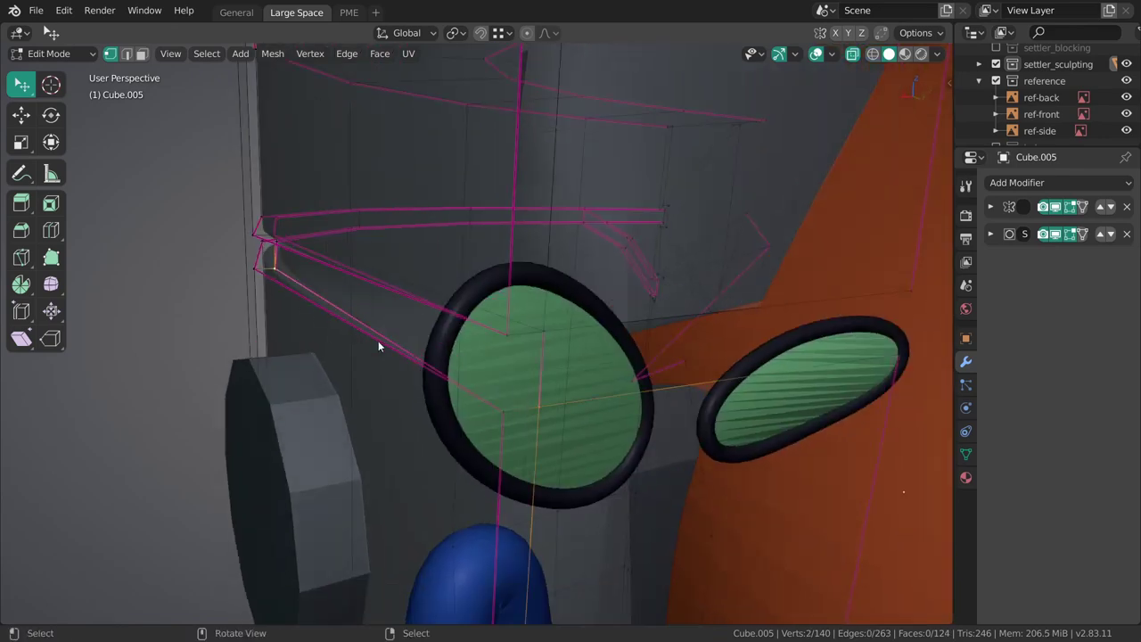
pyautogui.moveTo(409, 356); pyautogui.dragTo(460, 227, button='middle')
pyautogui.press('j')
# Join the two pairs of neighbouring faces beside the groove's side end into single faces
pyautogui.press('3')
pyautogui.click(450, 350)
pyautogui.keyDown('shift'); pyautogui.click(410, 324); pyautogui.keyUp('shift')
pyautogui.press('f')
pyautogui.hotkey('alt', 'a')
pyautogui.click(399, 390)
pyautogui.keyDown('shift'); pyautogui.click(351, 435); pyautogui.keyUp('shift')
pyautogui.press('f')
pyautogui.hotkey('alt', 'a')
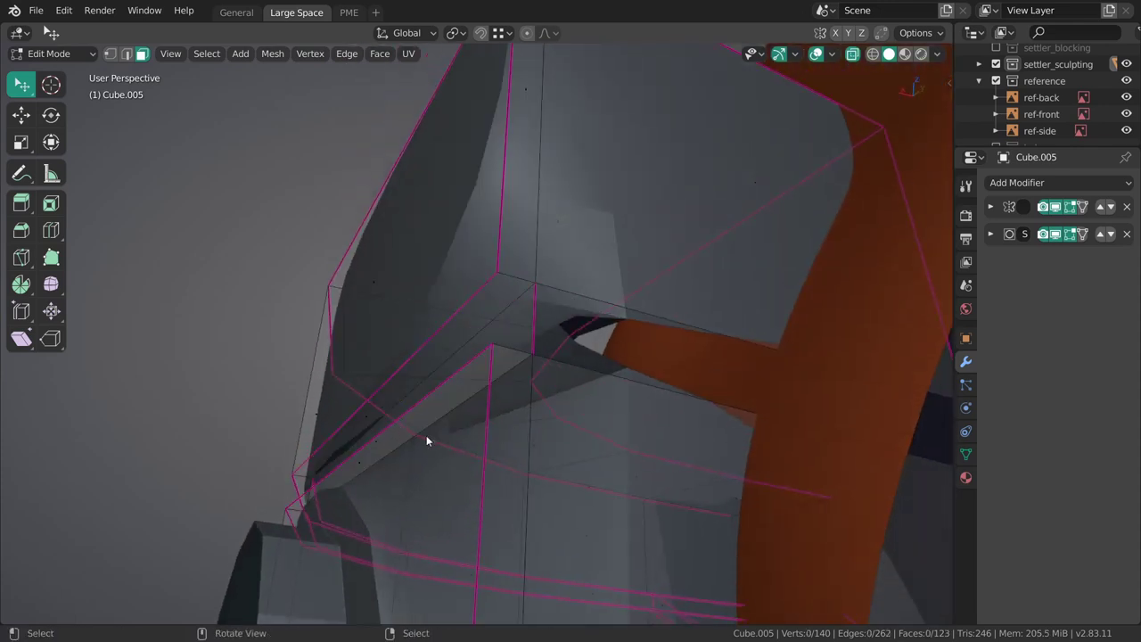
# Select the short edges at the groove's side end and crease them to 1
pyautogui.moveTo(442, 445); pyautogui.dragTo(521, 348, button='middle')
pyautogui.scroll(-3, 520, 347)
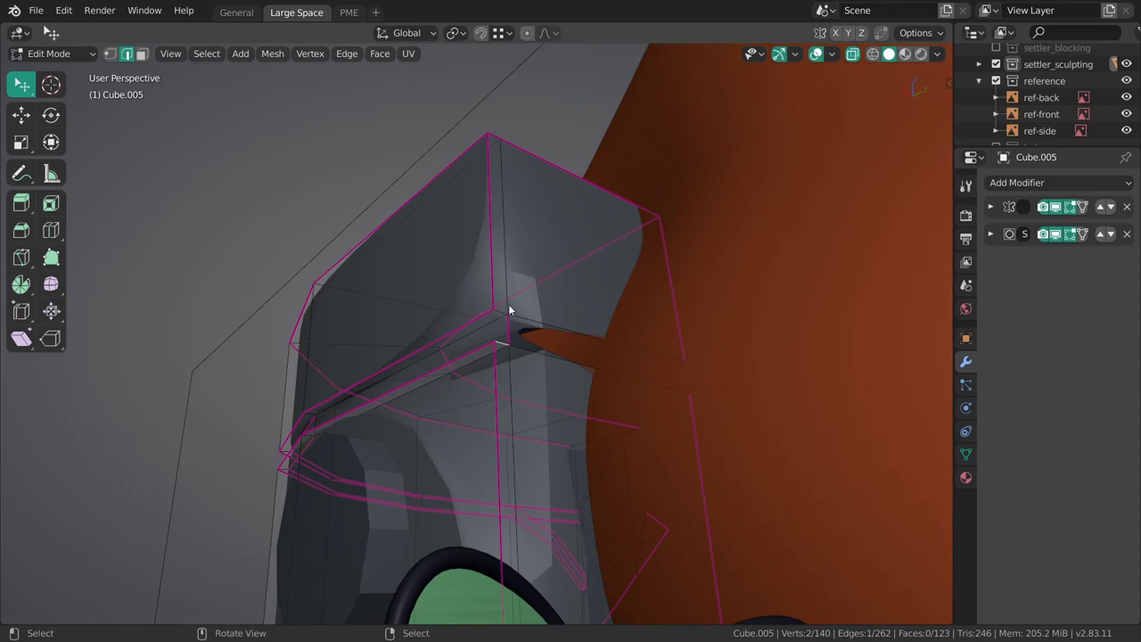
pyautogui.keyDown('alt'); pyautogui.keyDown('shift'); pyautogui.click(497, 324); pyautogui.keyUp('shift'); pyautogui.keyUp('alt')
pyautogui.moveTo(497, 324); pyautogui.dragTo(499, 526, button='middle')
pyautogui.moveTo(490, 415); pyautogui.dragTo(556, 301, button='middle')
pyautogui.hotkey('shift', 'e')
pyautogui.write('1')
pyautogui.press('Return')
# Review the smoothed mask in Object Mode, from the groove's side end to the whole character
pyautogui.hotkey('alt', 'a')
pyautogui.press('Tab')
pyautogui.press('Tab')
pyautogui.press('Tab')
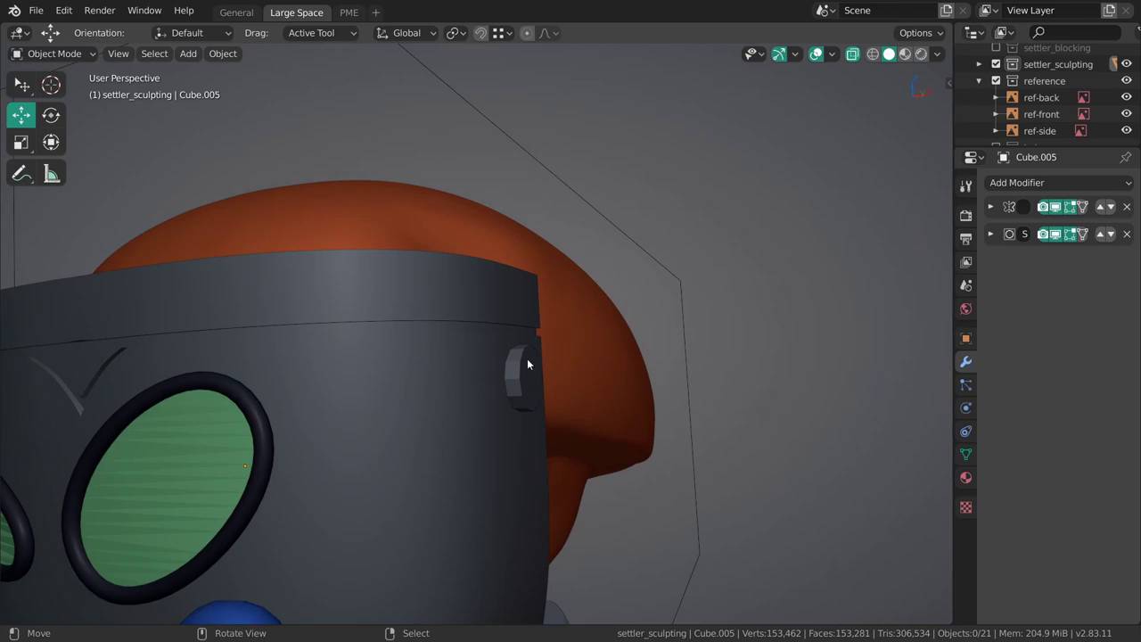
pyautogui.scroll(-7, 533, 367)
pyautogui.moveTo(486, 393); pyautogui.dragTo(467, 419, button='middle')
pyautogui.hotkey('ctrl', 'Tab')
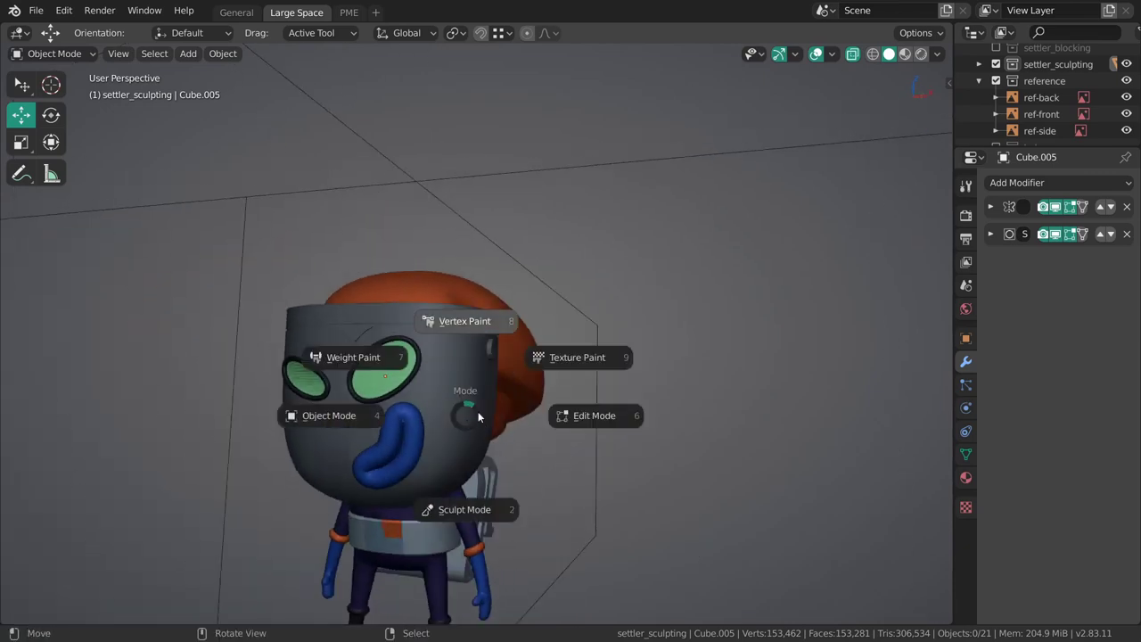
pyautogui.click(473, 407)
pyautogui.hotkey('ctrl', 'Tab')
pyautogui.click(449, 428)
pyautogui.scroll(7, 450, 428)
pyautogui.moveTo(500, 442)
pyautogui.mouseDown(button='middle')
pyautogui.moveTo(469, 461)
pyautogui.moveTo(450, 375)
pyautogui.mouseUp(button='middle')
# In the mask's Edit Mode, circle-select the internal faces along the mirror plane near the V-shaped point
pyautogui.rightClick(445, 366)
pyautogui.keyDown('shift'); pyautogui.moveTo(343, 392); pyautogui.dragTo(509, 419, button='middle'); pyautogui.keyUp('shift')
pyautogui.hotkey('ctrl', 'Tab')
pyautogui.click(560, 414)
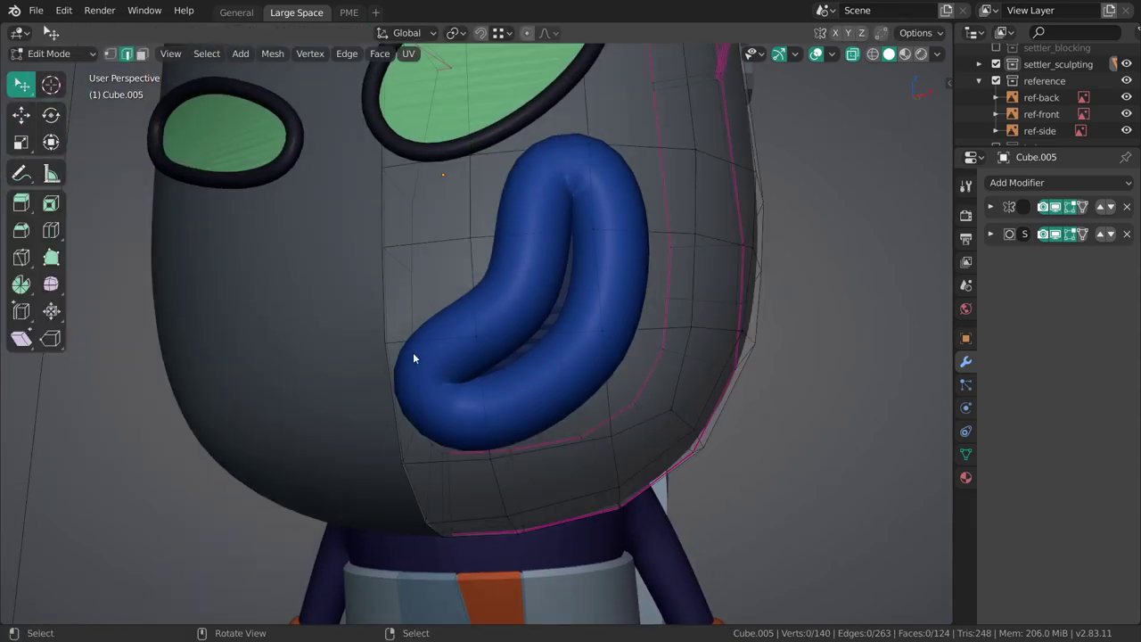
pyautogui.keyDown('alt'); pyautogui.rightClick(409, 356); pyautogui.keyUp('alt')
pyautogui.moveTo(409, 356); pyautogui.dragTo(587, 323, button='middle')
pyautogui.press('3')
pyautogui.keyDown('alt'); pyautogui.click(534, 372); pyautogui.keyUp('alt')
pyautogui.moveTo(586, 322)
pyautogui.keyDown('shift'); pyautogui.mouseDown(button='middle')
pyautogui.moveTo(564, 414)
pyautogui.moveTo(479, 402)
pyautogui.moveTo(461, 274)
pyautogui.moveTo(598, 188)
pyautogui.moveTo(548, 288)
pyautogui.moveTo(428, 308)
pyautogui.moveTo(450, 369)
pyautogui.moveTo(481, 312)
pyautogui.moveTo(509, 324)
pyautogui.moveTo(520, 309)
pyautogui.moveTo(488, 211)
pyautogui.mouseUp(button='middle'); pyautogui.keyUp('shift')
pyautogui.hotkey('alt', 'a')
pyautogui.press('c')
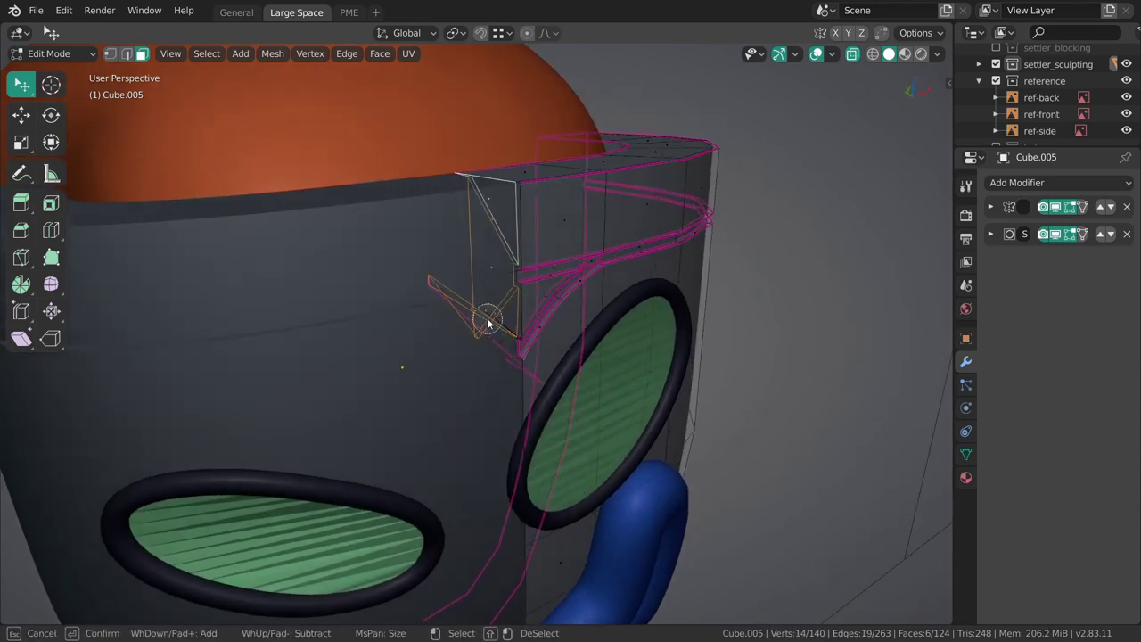
# Delete the stray inner faces behind the mask's brow groove near the centre line
pyautogui.press('Escape')
pyautogui.moveTo(498, 377); pyautogui.dragTo(576, 294, button='middle')
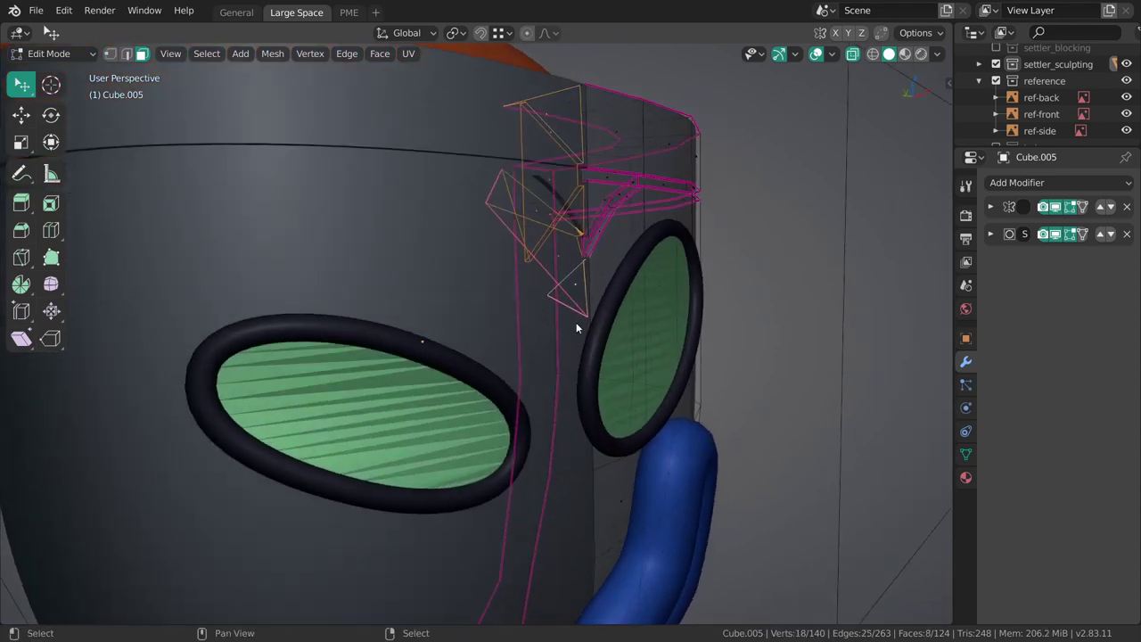
pyautogui.press('Escape')
pyautogui.press('x')
pyautogui.click(557, 312)
pyautogui.moveTo(559, 334); pyautogui.dragTo(582, 309, button='middle')
pyautogui.moveTo(606, 352); pyautogui.dragTo(518, 448, button='middle')
pyautogui.keyDown('ctrl'); pyautogui.click(482, 403); pyautogui.keyUp('ctrl')
pyautogui.press('x')
pyautogui.click(471, 401)
# Box-select the mask faces lying on the centre line in front view and delete them
pyautogui.moveTo(535, 259); pyautogui.dragTo(505, 254, button='middle')
pyautogui.moveTo(530, 375); pyautogui.dragTo(474, 398, button='middle')
pyautogui.keyDown('ctrl'); pyautogui.moveTo(501, 272); pyautogui.dragTo(516, 336, button='middle'); pyautogui.keyUp('ctrl')
pyautogui.hotkey('alt', 'a')
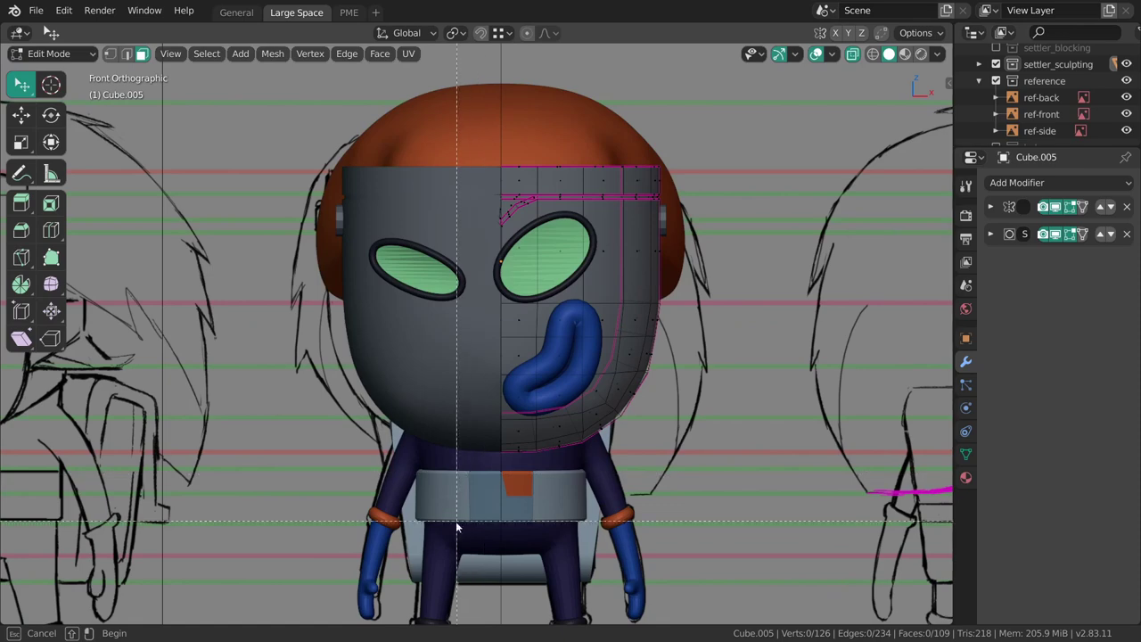
pyautogui.moveTo(503, 139); pyautogui.dragTo(501, 142)
pyautogui.scroll(3, 526, 268)
pyautogui.press('x')
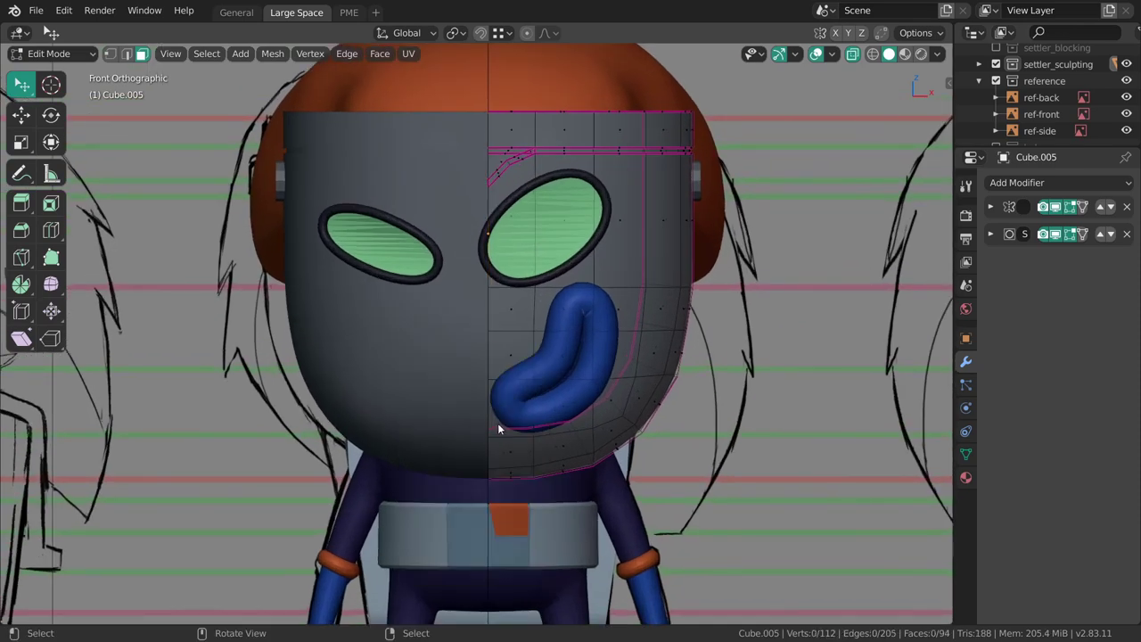
# Examine the mask's open centre seam and rim in both Edit and Object mode
pyautogui.moveTo(495, 419); pyautogui.dragTo(588, 446, button='middle')
pyautogui.press('`')
pyautogui.click(521, 401)
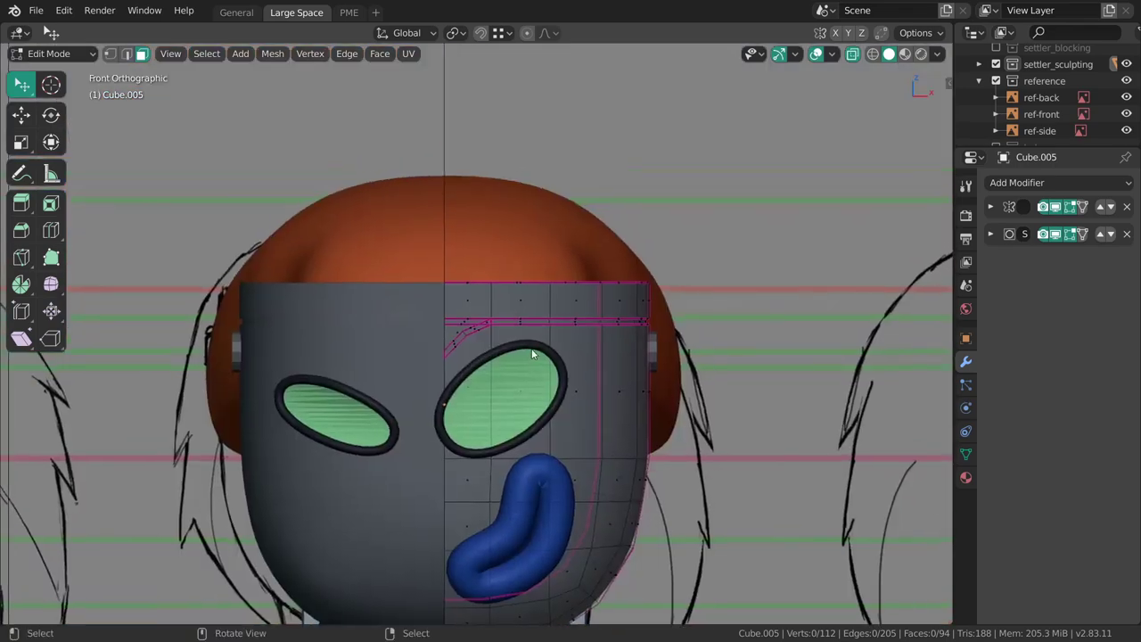
pyautogui.scroll(4, 530, 330)
pyautogui.press('Tab')
pyautogui.hotkey('alt', 'a')
pyautogui.press('Tab')
pyautogui.moveTo(568, 351); pyautogui.dragTo(533, 343, button='middle')
pyautogui.keyDown('shift'); pyautogui.moveTo(544, 406); pyautogui.dragTo(583, 323, button='middle'); pyautogui.keyUp('shift')
pyautogui.press('Tab')
pyautogui.scroll(-3, 526, 399)
# Select an edge loop on the mask and shift it slightly with the Move tool
pyautogui.press('Tab')
pyautogui.press('2')
pyautogui.keyDown('alt'); pyautogui.click(414, 464); pyautogui.keyUp('alt')
pyautogui.keyDown('shift'); pyautogui.moveTo(444, 488); pyautogui.dragTo(519, 332, button='middle'); pyautogui.keyUp('shift')
pyautogui.moveTo(519, 331); pyautogui.dragTo(606, 328, button='middle')
pyautogui.hotkey('shift', 'space')
pyautogui.press('g')
pyautogui.moveTo(587, 262); pyautogui.dragTo(631, 259)
pyautogui.moveTo(630, 258); pyautogui.dragTo(498, 407, button='middle')
pyautogui.scroll(-2, 498, 407)
pyautogui.hotkey('alt', 'a')
# Extrude the vertex path along the mask's inner top edge downward by about 0.13 m
pyautogui.keyDown('shift'); pyautogui.moveTo(514, 457); pyautogui.dragTo(463, 351, button='middle'); pyautogui.keyUp('shift')
pyautogui.press('Tab')
pyautogui.moveTo(603, 359); pyautogui.dragTo(514, 314, button='middle')
pyautogui.click(499, 458)
pyautogui.press('Tab')
pyautogui.click(560, 264)
pyautogui.moveTo(611, 357)
pyautogui.mouseDown(button='middle')
pyautogui.moveTo(570, 352)
pyautogui.moveTo(616, 359)
pyautogui.mouseUp(button='middle')
pyautogui.keyDown('ctrl'); pyautogui.click(693, 394); pyautogui.keyUp('ctrl')
pyautogui.keyDown('alt'); pyautogui.moveTo(692, 394); pyautogui.dragTo(573, 297, button='middle'); pyautogui.keyUp('alt')
pyautogui.hotkey('shift', 'space')
pyautogui.press('e')
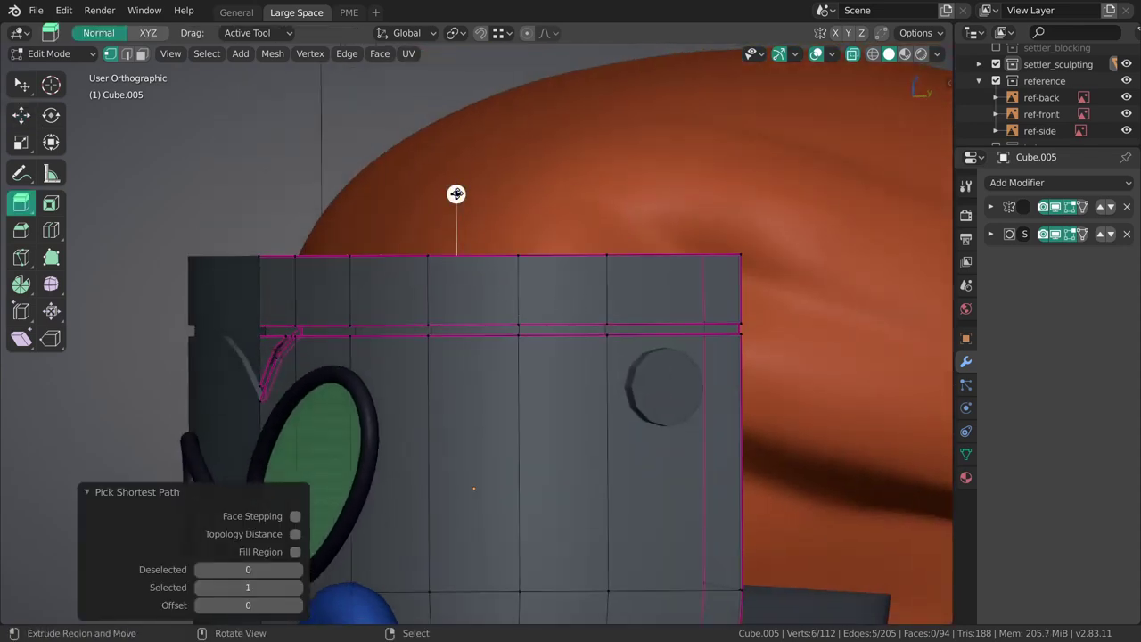
pyautogui.moveTo(456, 194); pyautogui.dragTo(430, 326)
pyautogui.scroll(4, 490, 422)
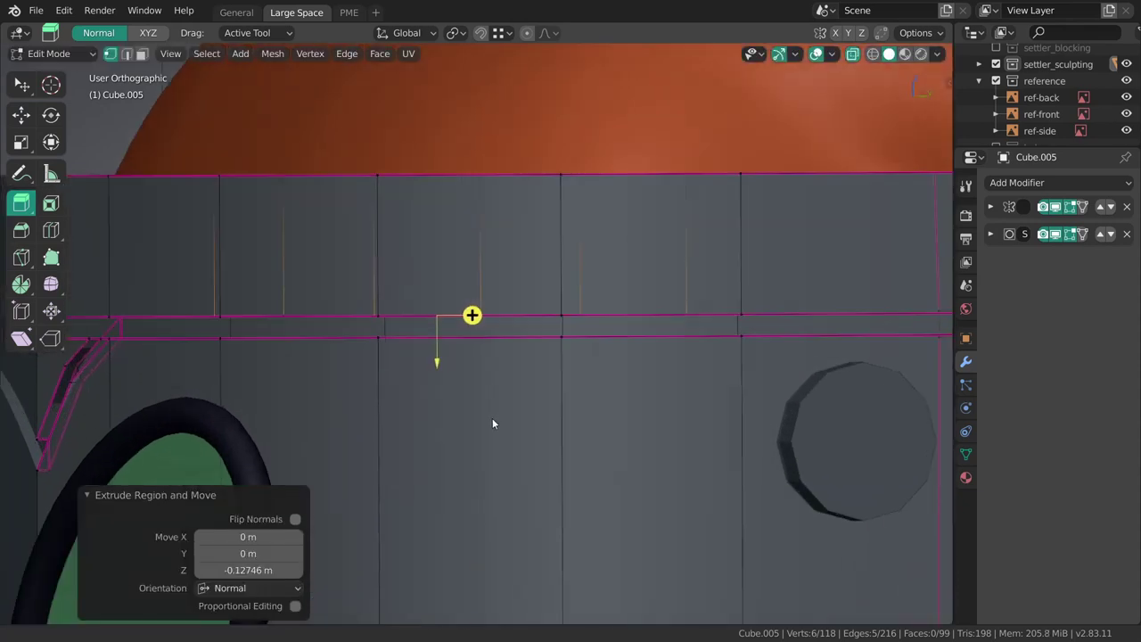
# Fill the gap at the rear end of the mask's top rim with a face
pyautogui.moveTo(574, 325); pyautogui.dragTo(496, 502, button='middle')
pyautogui.click(492, 499)
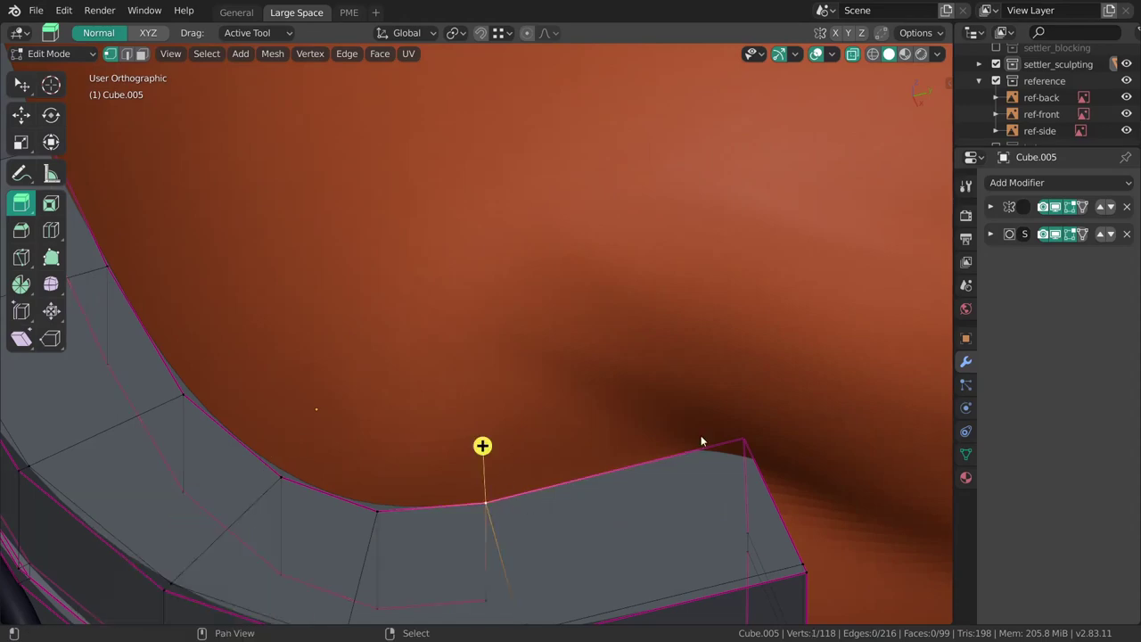
pyautogui.moveTo(725, 433); pyautogui.dragTo(555, 272, button='middle')
pyautogui.press('f')
pyautogui.hotkey('alt', 'a')
# Examine the mask's top rim and its rear corner from several angles in Object mode
pyautogui.moveTo(554, 272); pyautogui.dragTo(584, 169, button='middle')
pyautogui.rightClick(545, 252)
pyautogui.moveTo(584, 170); pyautogui.dragTo(500, 430, button='middle')
pyautogui.moveTo(499, 430); pyautogui.dragTo(632, 442, button='middle')
pyautogui.hotkey('alt', 'a')
pyautogui.hotkey('ctrl', 'Tab')
pyautogui.click(499, 411)
pyautogui.moveTo(500, 411); pyautogui.dragTo(568, 332, button='middle')
pyautogui.click(568, 332)
pyautogui.press('Tab')
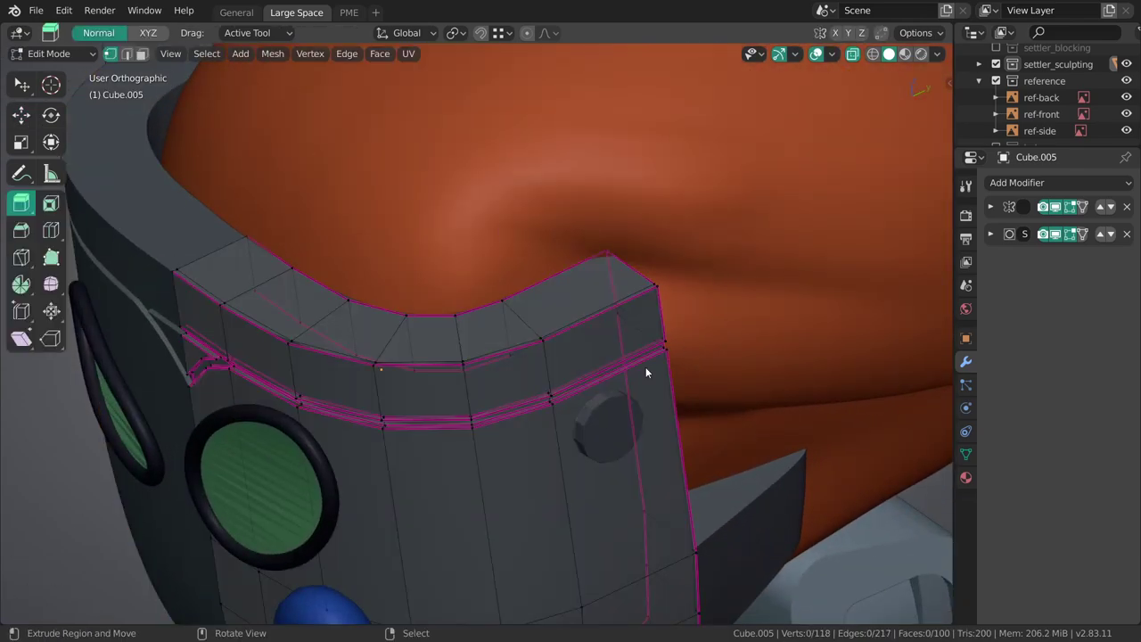
# Crease the edge loop at the rear end of the mask's rim and save the file
pyautogui.moveTo(611, 363); pyautogui.dragTo(393, 349, button='middle')
pyautogui.keyDown('alt'); pyautogui.click(604, 265); pyautogui.keyUp('alt')
pyautogui.hotkey('shift', 'e')
pyautogui.click(612, 300)
pyautogui.press('Tab')
pyautogui.press('KP_1')
pyautogui.hotkey('ctrl', 's')
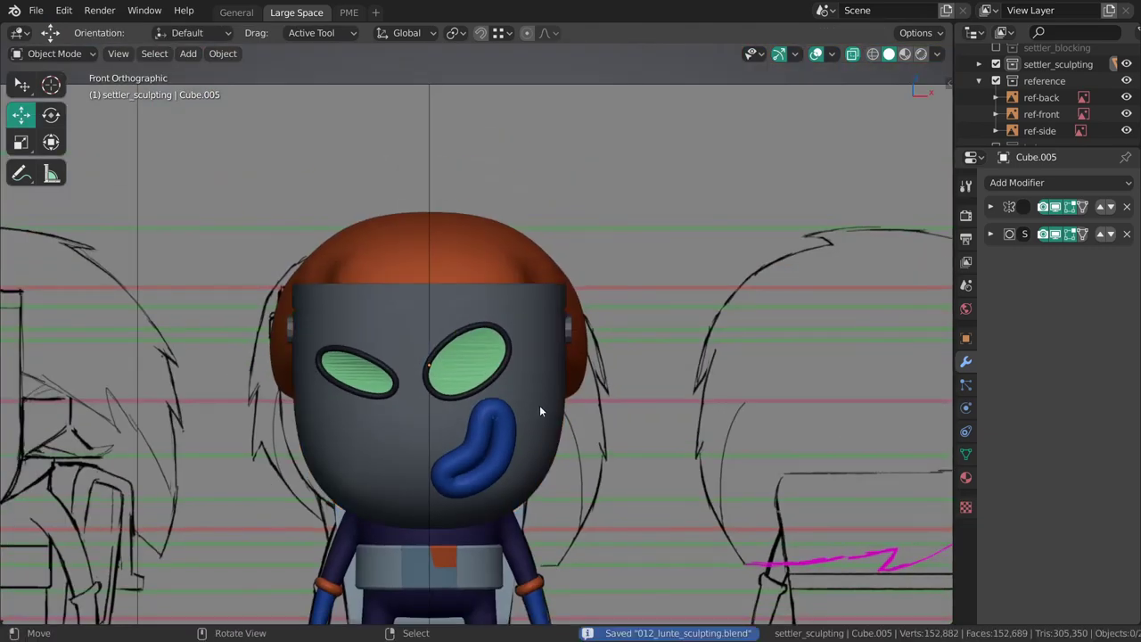
# Examine the whole character and the mask from the front, comparing orthographic and perspective views
pyautogui.moveTo(540, 417)
pyautogui.keyDown('shift'); pyautogui.mouseDown(button='middle')
pyautogui.moveTo(591, 308)
pyautogui.moveTo(565, 321)
pyautogui.mouseUp(button='middle'); pyautogui.keyUp('shift')
pyautogui.press('KP_5')
pyautogui.press('KP_5')
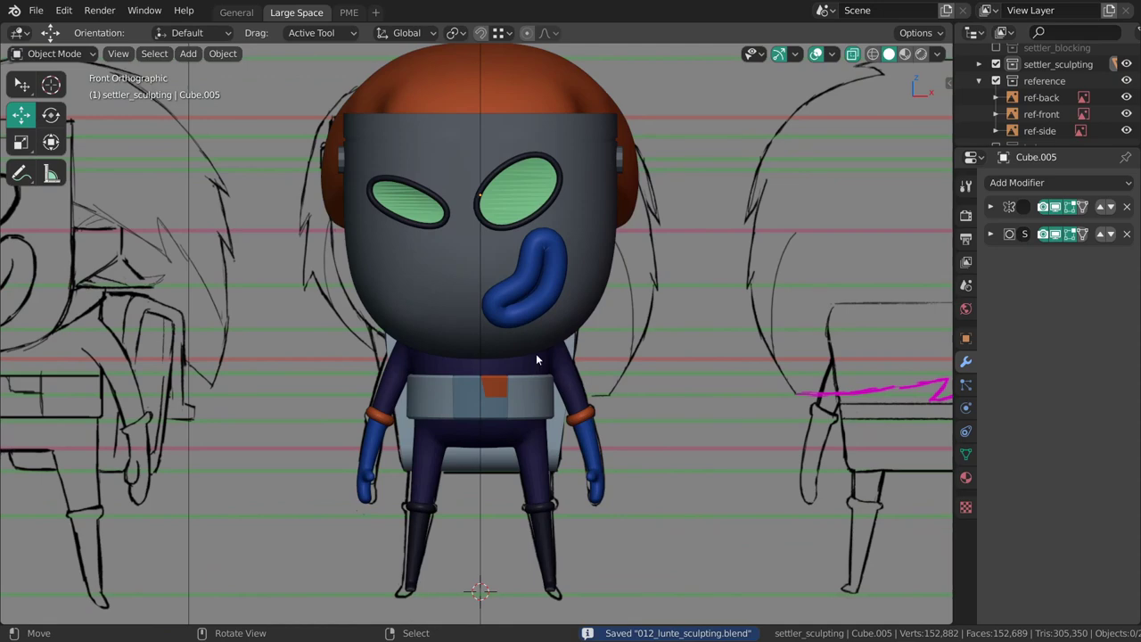
pyautogui.keyDown('shift'); pyautogui.moveTo(558, 376); pyautogui.dragTo(547, 344, button='middle'); pyautogui.keyUp('shift')
pyautogui.keyDown('shift'); pyautogui.moveTo(533, 257); pyautogui.dragTo(556, 406, button='middle'); pyautogui.keyUp('shift')
pyautogui.moveTo(528, 349); pyautogui.dragTo(504, 320, button='middle')
pyautogui.press('KP_5')
pyautogui.scroll(2, 539, 323)
# Select the mask and add a second material slot to it
pyautogui.click(559, 249)
pyautogui.keyDown('shift'); pyautogui.moveTo(561, 251); pyautogui.dragTo(573, 316, button='middle'); pyautogui.keyUp('shift')
pyautogui.click(966, 477)
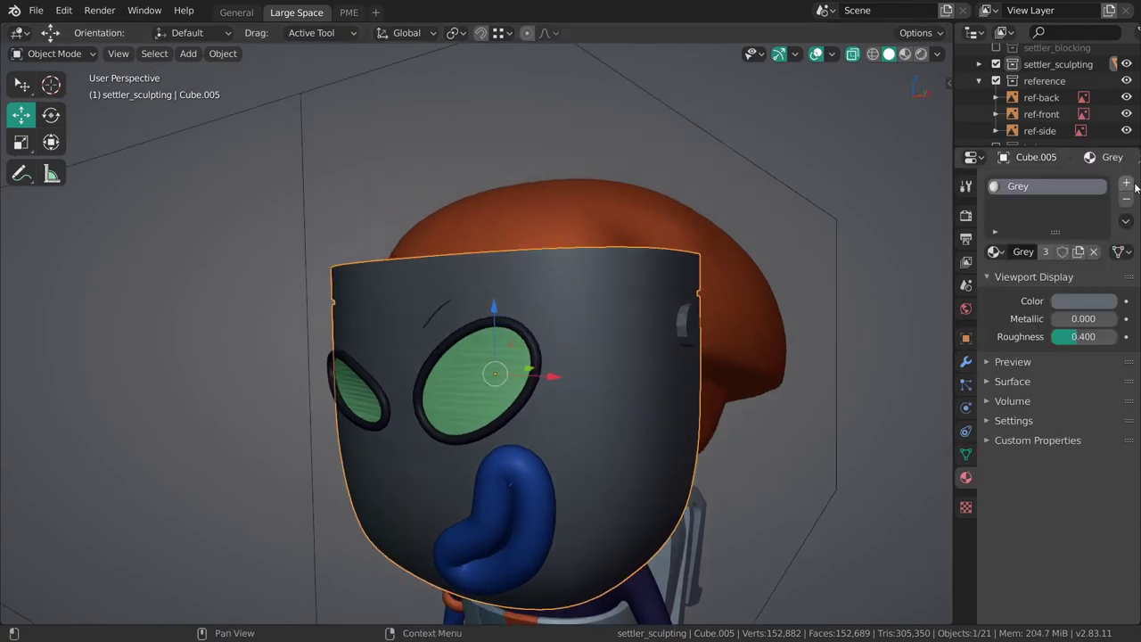
pyautogui.click(1127, 184)
pyautogui.click(996, 285)
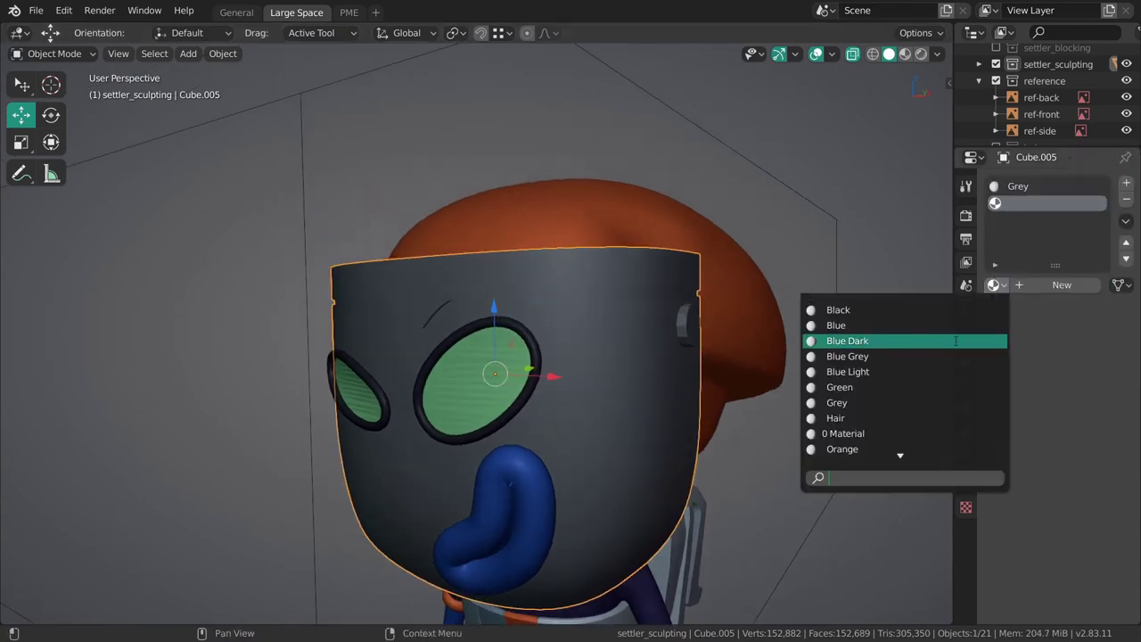
pyautogui.write('`r')
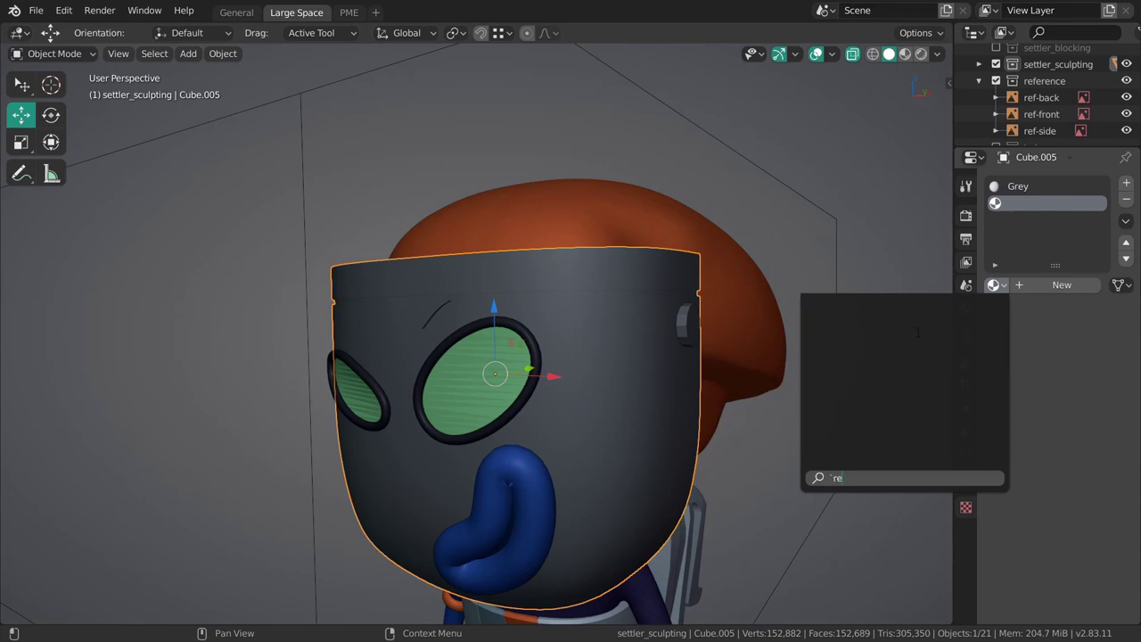
pyautogui.write('e')
pyautogui.press('BackSpace')
pyautogui.press('BackSpace')
pyautogui.press('BackSpace')
pyautogui.press('Escape')
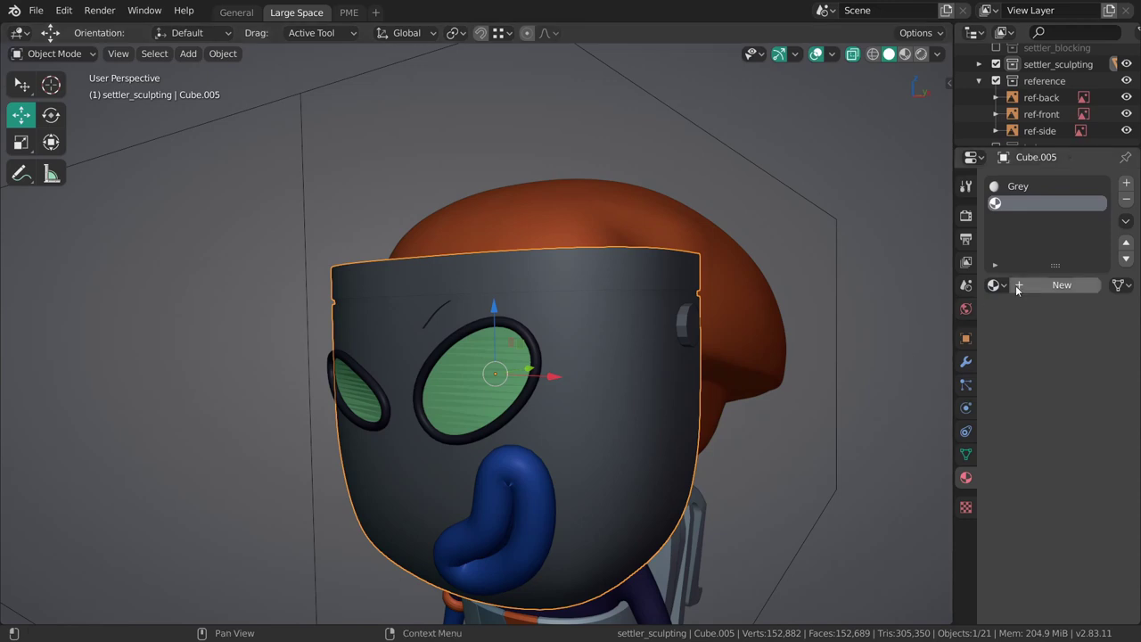
# Fill the new slot with a copy of the Grey material named Grey Dark and darken its viewport colour
pyautogui.click(996, 285)
pyautogui.write('gre')
pyautogui.click(903, 340)
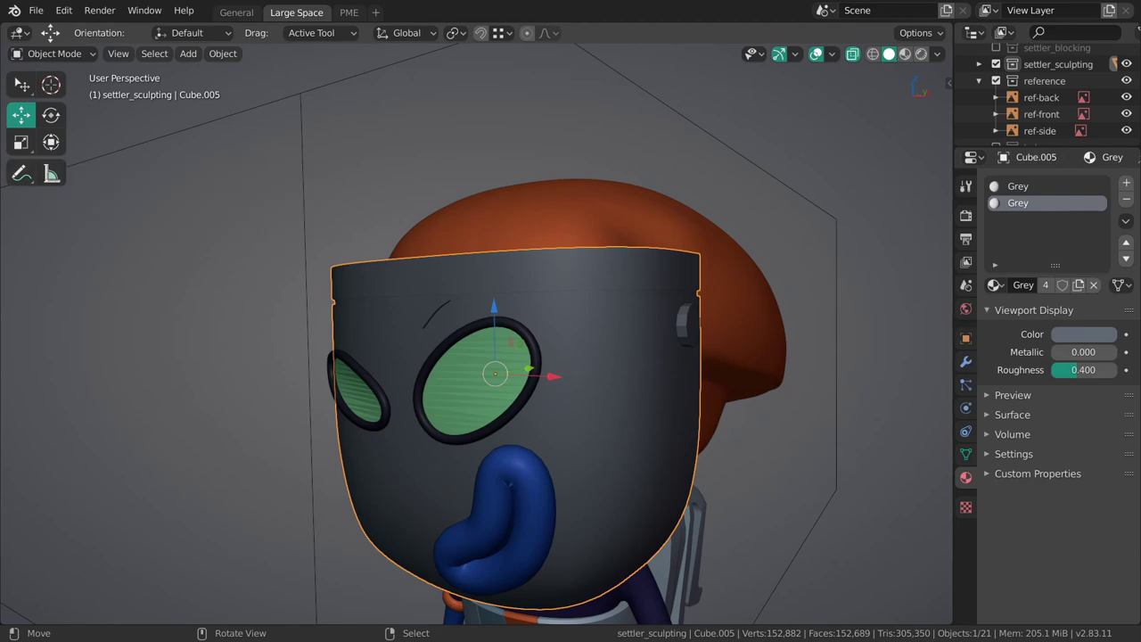
pyautogui.click(1046, 284)
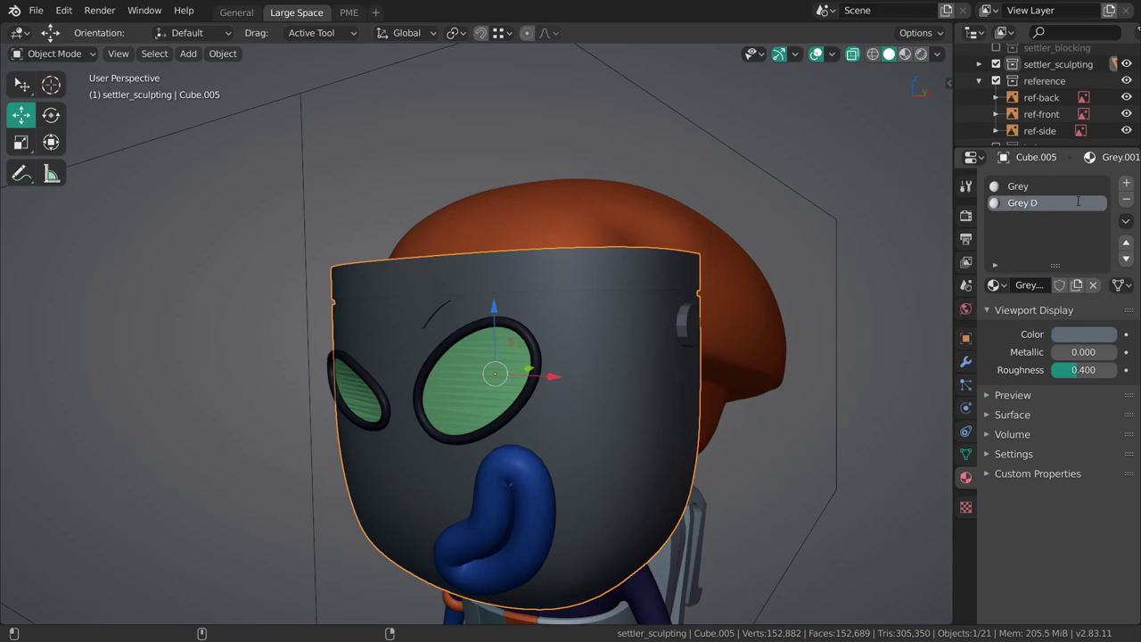
pyautogui.click(1004, 286)
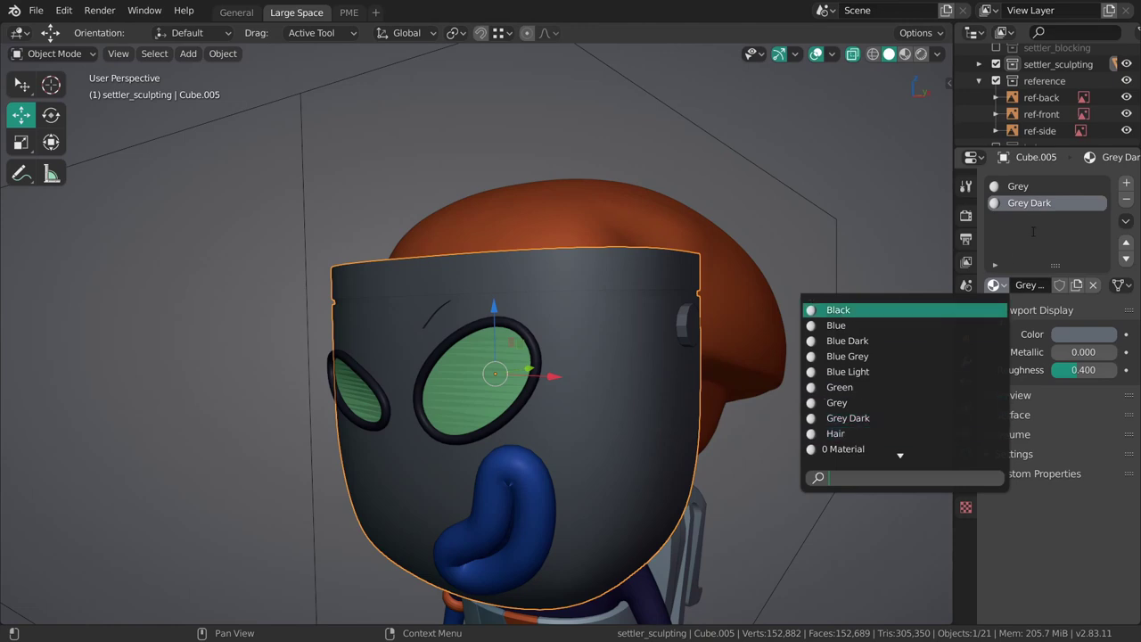
pyautogui.click(1063, 337)
pyautogui.moveTo(987, 158); pyautogui.dragTo(989, 166)
# Assign the Grey Dark material to the faces of the mask's horizontal groove and its diagonal brow branch
pyautogui.moveTo(432, 335); pyautogui.dragTo(522, 341, button='middle')
pyautogui.press('Tab')
pyautogui.scroll(7, 561, 361)
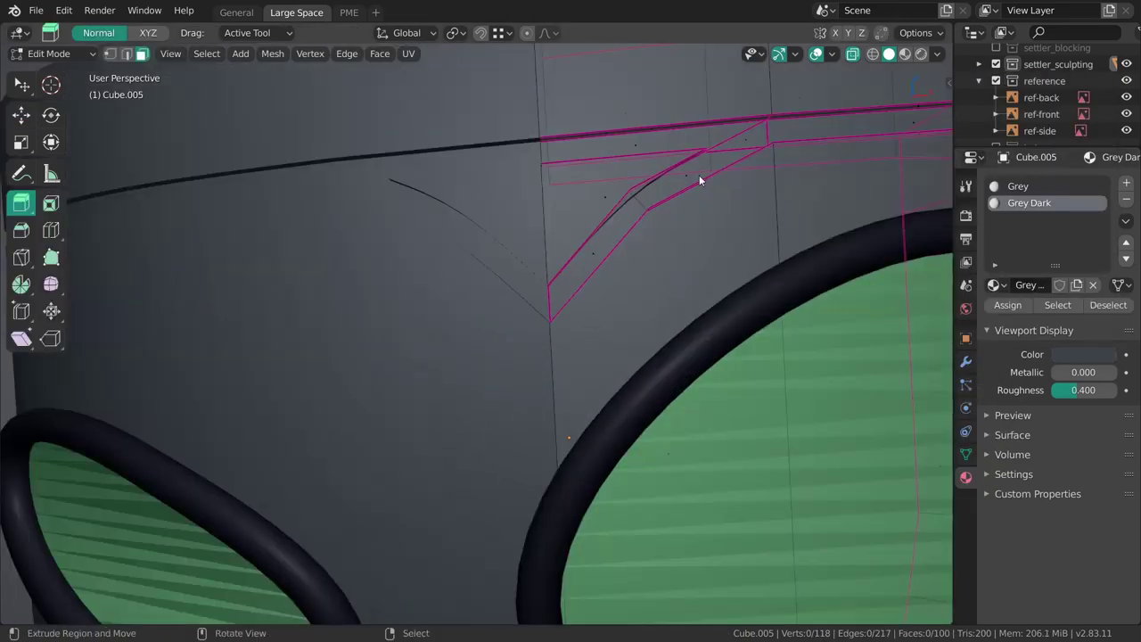
pyautogui.keyDown('alt'); pyautogui.rightClick(701, 175); pyautogui.keyUp('alt')
pyautogui.keyDown('shift'); pyautogui.moveTo(715, 183); pyautogui.dragTo(639, 281, button='middle'); pyautogui.keyUp('shift')
pyautogui.keyDown('shift'); pyautogui.rightClick(580, 313); pyautogui.keyUp('shift')
pyautogui.keyDown('shift'); pyautogui.rightClick(497, 312); pyautogui.keyUp('shift')
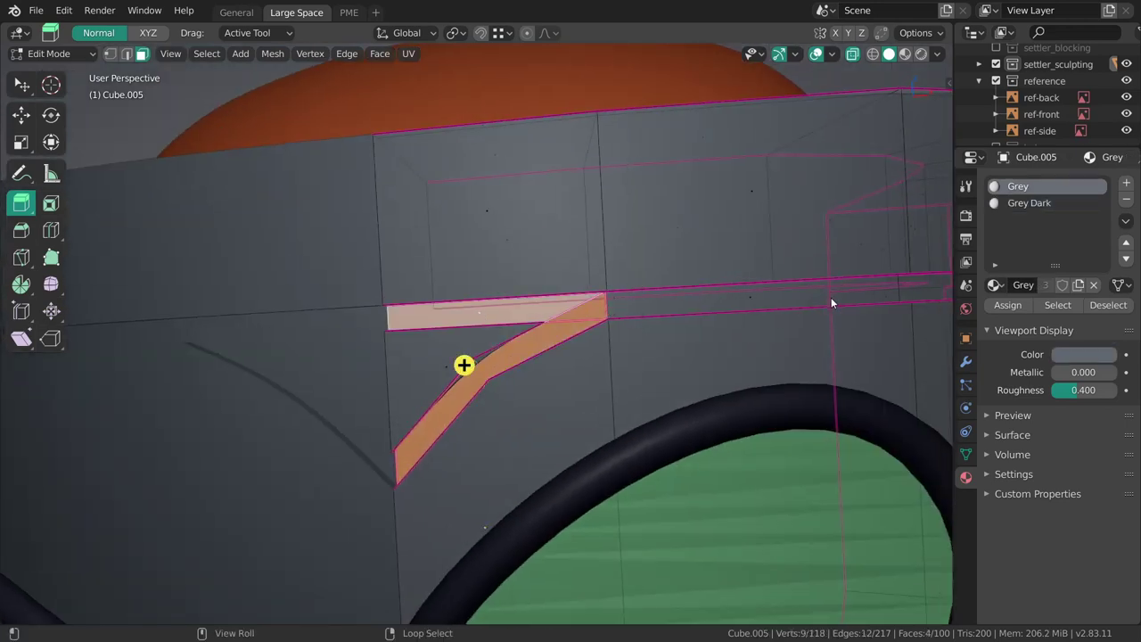
pyautogui.keyDown('alt'); pyautogui.keyDown('shift'); pyautogui.rightClick(910, 289); pyautogui.keyUp('shift'); pyautogui.keyUp('alt')
pyautogui.scroll(-4, 892, 294)
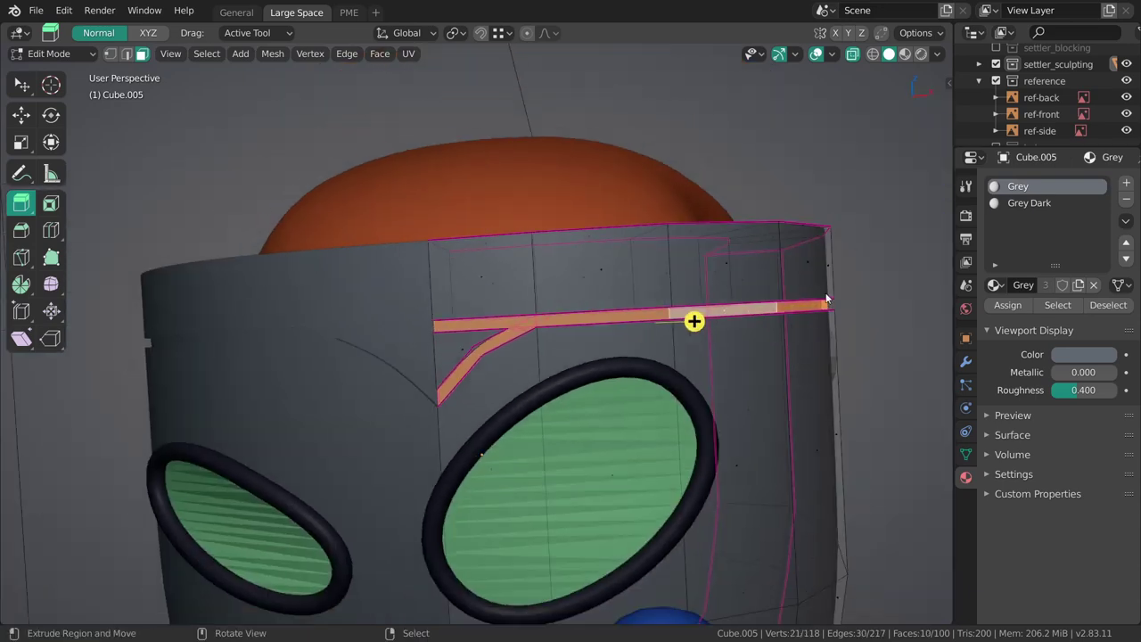
pyautogui.press('w')
pyautogui.scroll(-1, 804, 339)
pyautogui.click(1029, 202)
pyautogui.click(1008, 305)
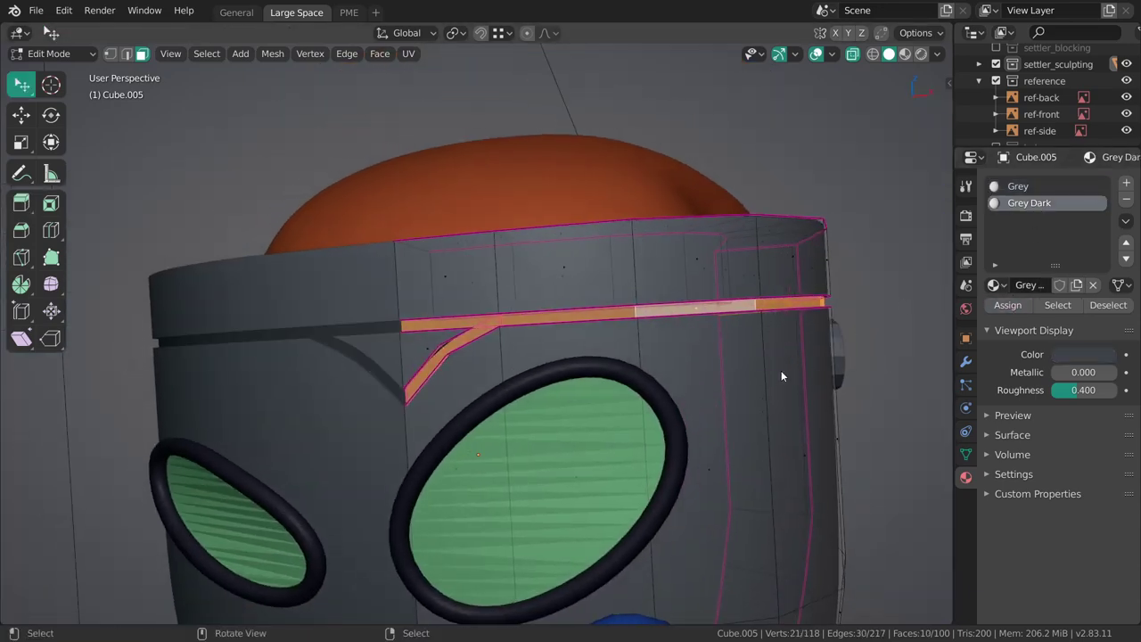
# Examine the dark groove around the mask in Object mode
pyautogui.hotkey('alt', 'a')
pyautogui.hotkey('ctrl', 'Tab')
pyautogui.click(648, 371)
pyautogui.moveTo(622, 355); pyautogui.dragTo(541, 342, button='middle')
pyautogui.scroll(2, 581, 385)
pyautogui.scroll(-5, 582, 391)
pyautogui.moveTo(583, 391); pyautogui.dragTo(571, 352, button='middle')
# Assign the Grey material to the mask face at the end of the groove
pyautogui.press('Tab')
pyautogui.scroll(2, 645, 360)
pyautogui.click(573, 305)
pyautogui.moveTo(575, 306); pyautogui.dragTo(625, 294, button='middle')
pyautogui.click(1022, 186)
pyautogui.click(1007, 305)
pyautogui.press('Tab')
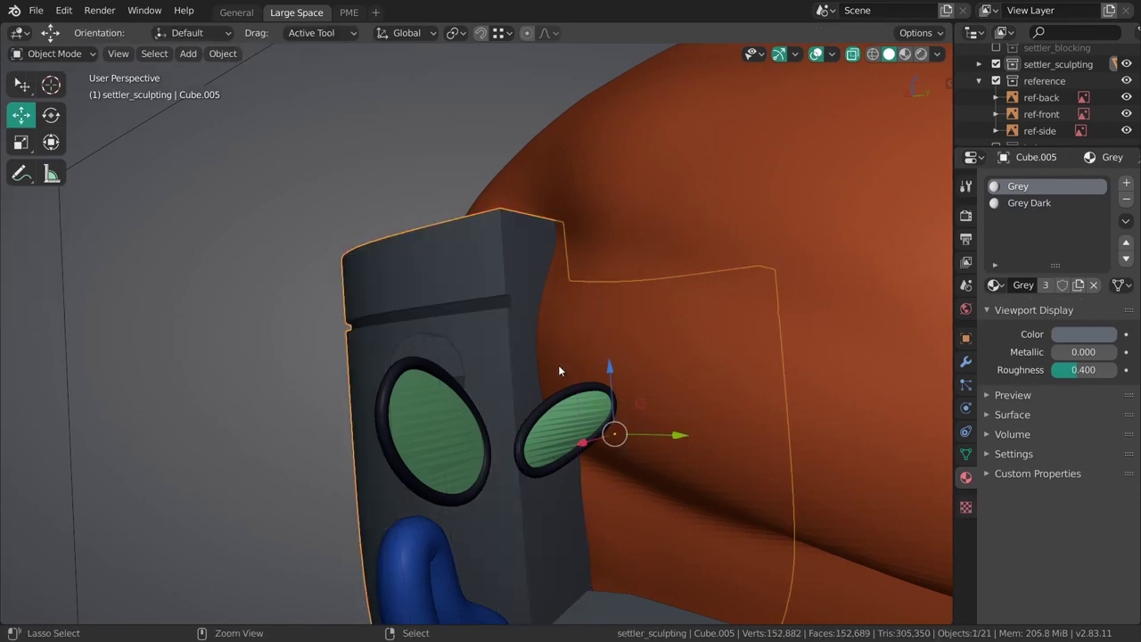
# Save the file and adjust the viewport colour of the Grey Dark material
pyautogui.moveTo(558, 366)
pyautogui.mouseDown(button='middle')
pyautogui.moveTo(717, 306)
pyautogui.moveTo(684, 300)
pyautogui.moveTo(558, 408)
pyautogui.moveTo(642, 413)
pyautogui.moveTo(609, 323)
pyautogui.mouseUp(button='middle')
pyautogui.hotkey('ctrl', 's')
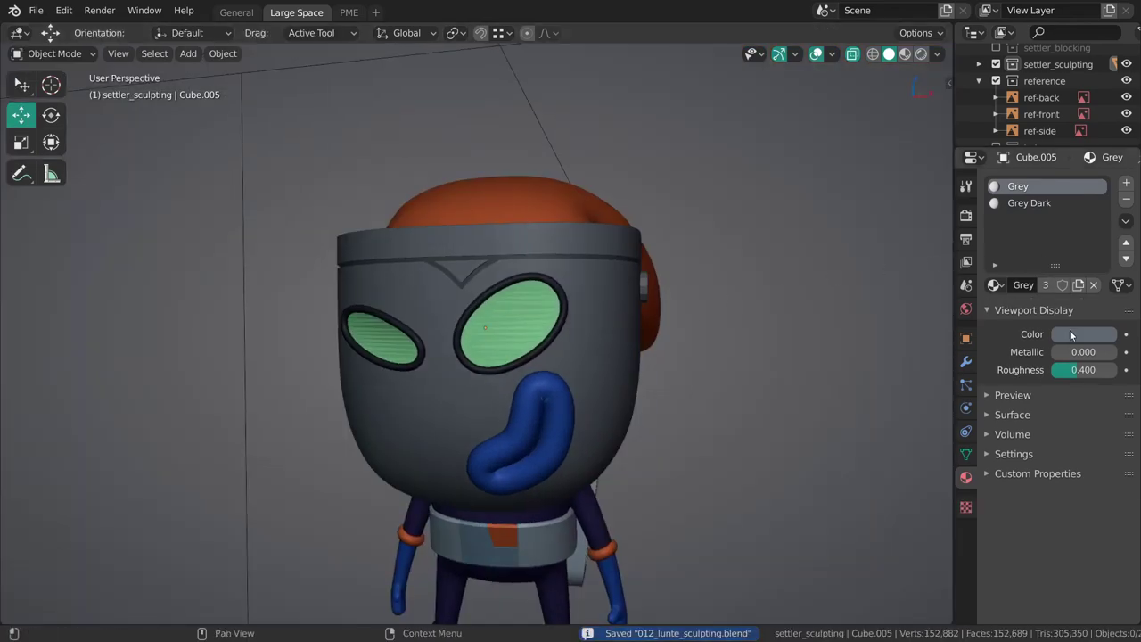
pyautogui.click(1040, 210)
pyautogui.click(1068, 329)
pyautogui.moveTo(997, 161); pyautogui.dragTo(998, 163)
# Delete the round cylinder object on the side of the mask
pyautogui.moveTo(626, 395); pyautogui.dragTo(620, 284, button='middle')
pyautogui.scroll(5, 589, 303)
pyautogui.click(567, 260)
pyautogui.press('KP_3')
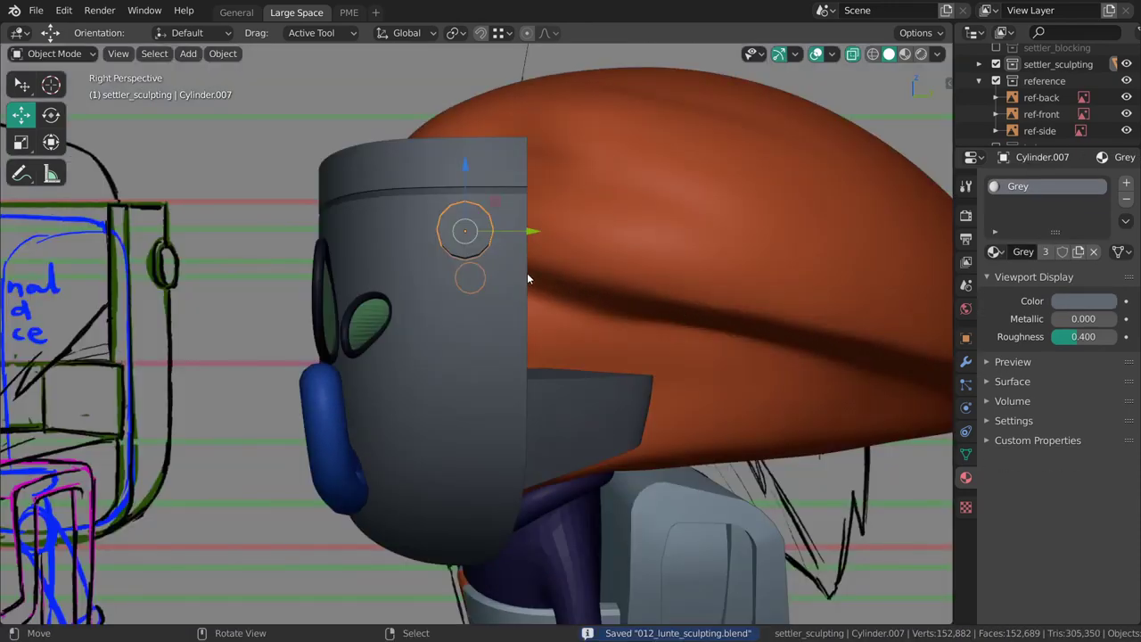
pyautogui.press('Tab')
pyautogui.keyDown('shift'); pyautogui.moveTo(583, 282); pyautogui.dragTo(593, 258, button='middle'); pyautogui.keyUp('shift')
pyautogui.hotkey('alt', 'a')
pyautogui.moveTo(593, 258); pyautogui.dragTo(585, 318, button='middle')
pyautogui.press('2')
pyautogui.press('Tab')
pyautogui.moveTo(560, 362)
pyautogui.mouseDown(button='middle')
pyautogui.moveTo(520, 360)
pyautogui.moveTo(575, 345)
pyautogui.mouseUp(button='middle')
pyautogui.press('x')
pyautogui.click(582, 338)
# Add a mesh cylinder with 8 vertices
pyautogui.hotkey('shift', 'a')
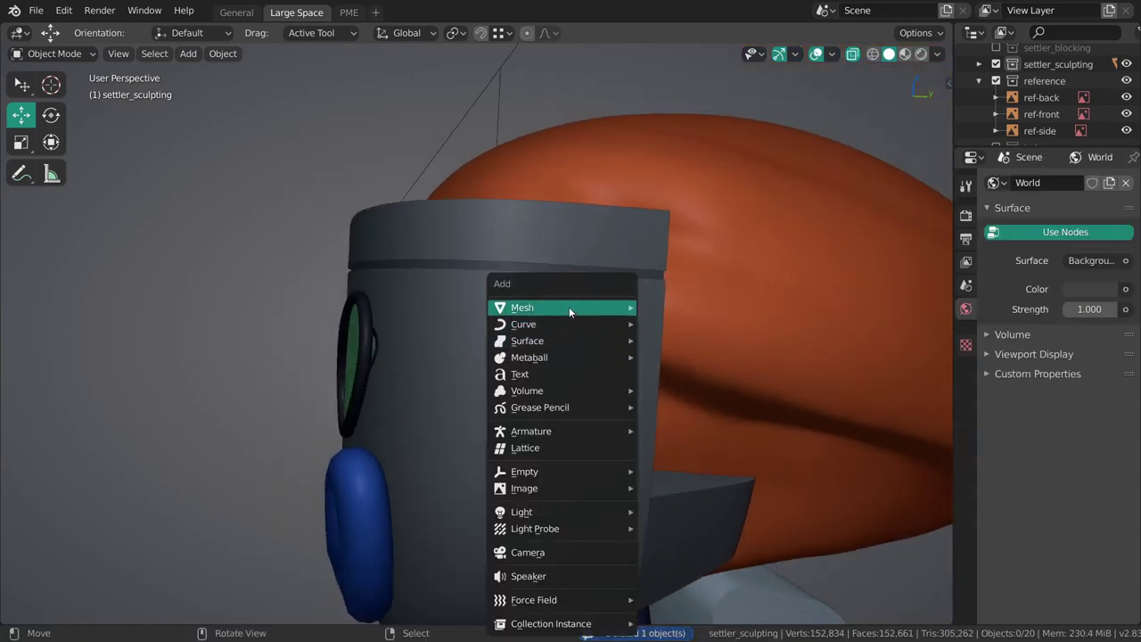
pyautogui.moveTo(570, 309)
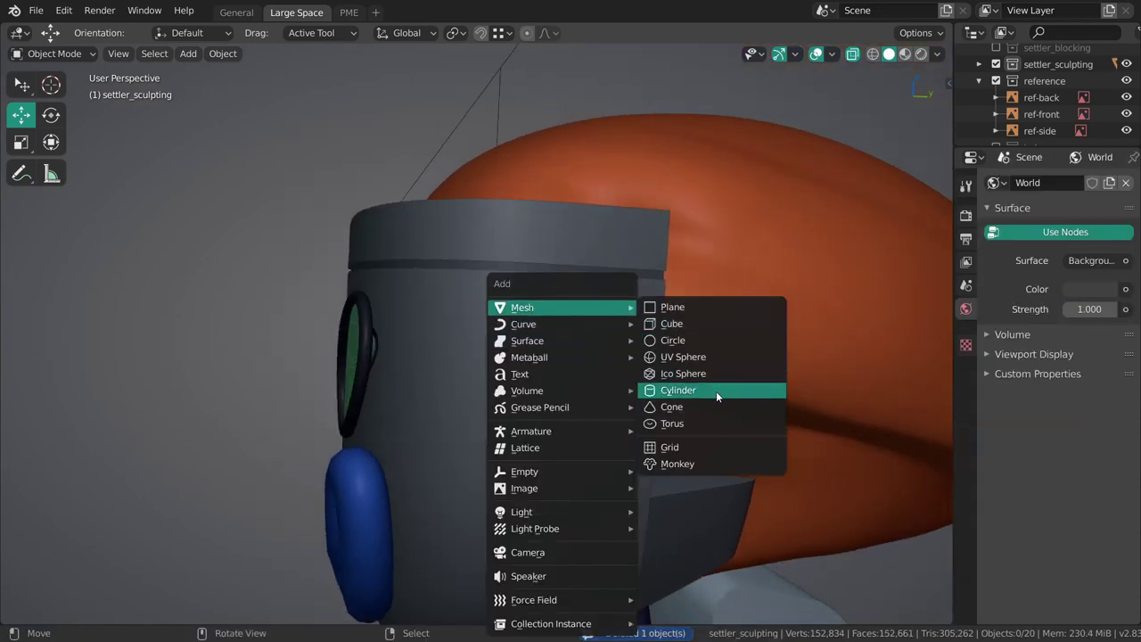
pyautogui.click(716, 391)
pyautogui.scroll(-5, 688, 398)
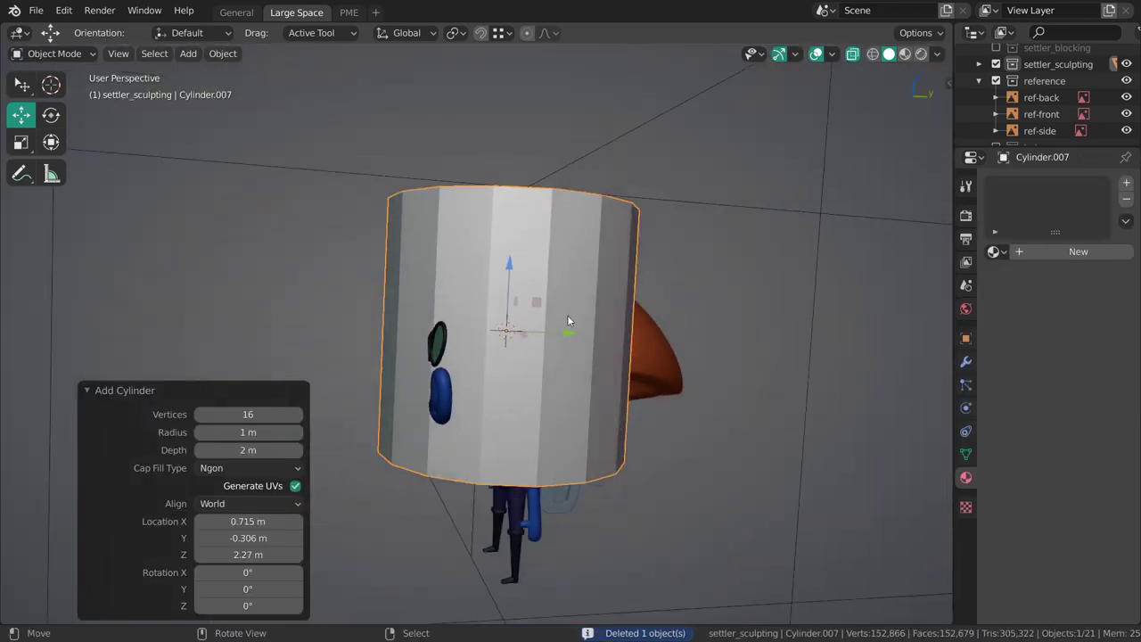
pyautogui.moveTo(552, 428); pyautogui.dragTo(489, 539, button='middle')
pyautogui.click(259, 415)
pyautogui.press('Return')
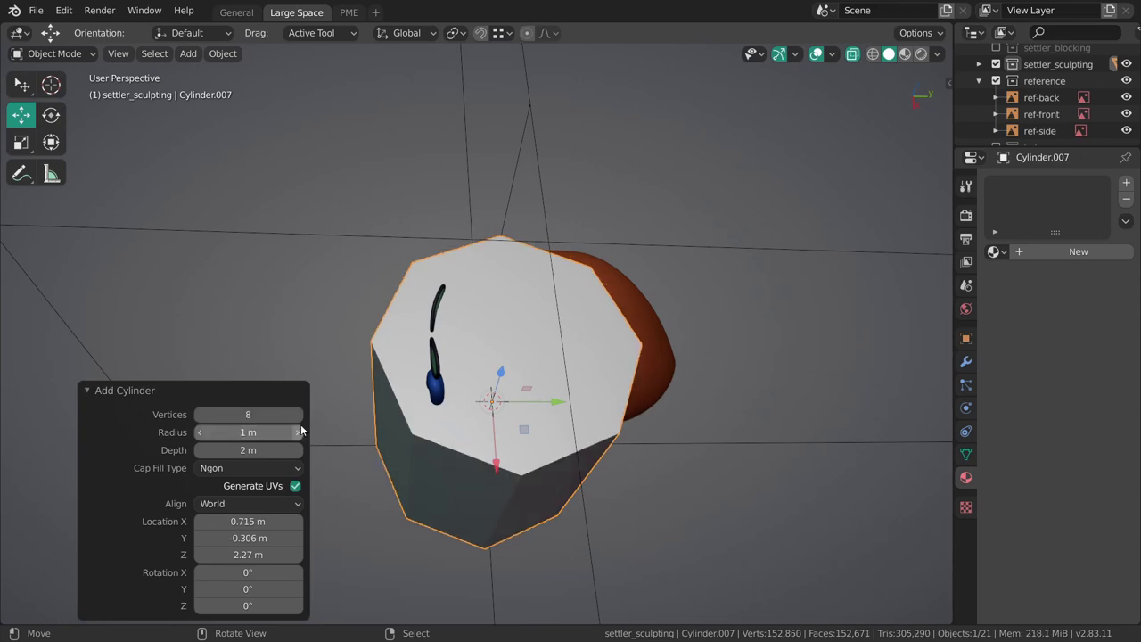
# Rotate the new cylinder 90 degrees so its caps face the sides of the mask
pyautogui.moveTo(490, 403); pyautogui.dragTo(493, 287, button='middle')
pyautogui.scroll(3, 499, 308)
pyautogui.moveTo(524, 397); pyautogui.dragTo(535, 360, button='middle')
pyautogui.press('r')
pyautogui.press('KP_1')
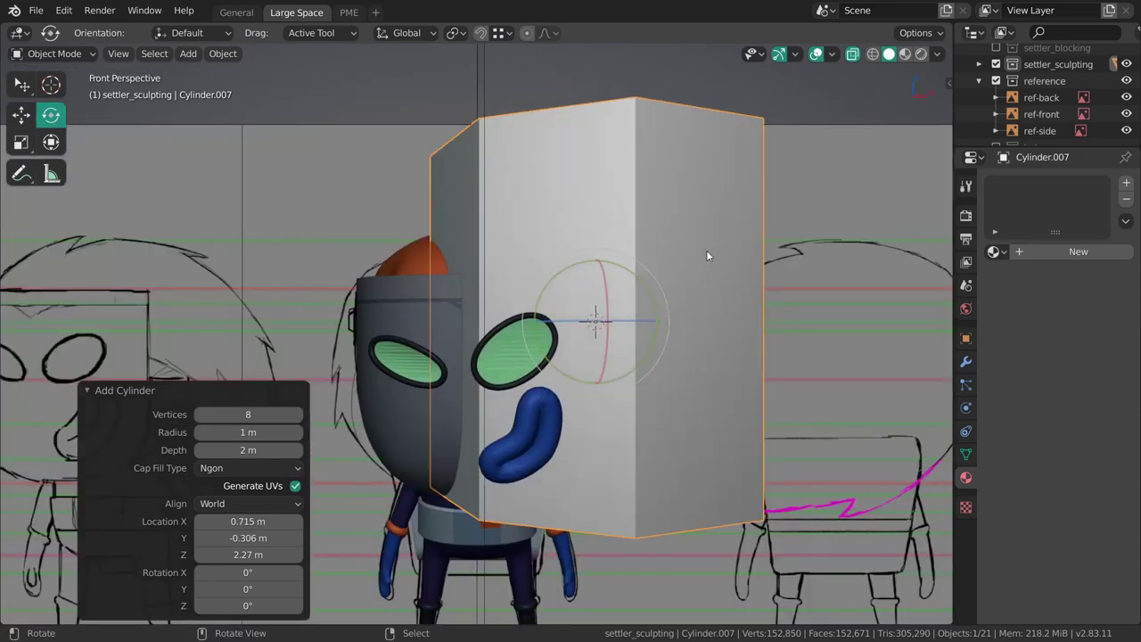
pyautogui.write('r90')
pyautogui.press('Return')
# Scale the cylinder down to a small disc, flatten it along X to about 0.514 and place it at the mask's side
pyautogui.press('s')
pyautogui.click(621, 326)
pyautogui.press('s')
pyautogui.click(653, 336)
pyautogui.press('KP_3')
pyautogui.keyDown('shift'); pyautogui.moveTo(644, 345); pyautogui.dragTo(617, 396, button='middle'); pyautogui.keyUp('shift')
pyautogui.moveTo(617, 397); pyautogui.dragTo(733, 448, button='middle')
pyautogui.moveTo(857, 405); pyautogui.dragTo(822, 388)
pyautogui.press('KP_1')
pyautogui.keyDown('shift'); pyautogui.moveTo(704, 301); pyautogui.dragTo(608, 400, button='middle'); pyautogui.keyUp('shift')
# Rotate the small cylinder 22.5 degrees in the side view so its octagon stands on a flat edge
pyautogui.press('KP_3')
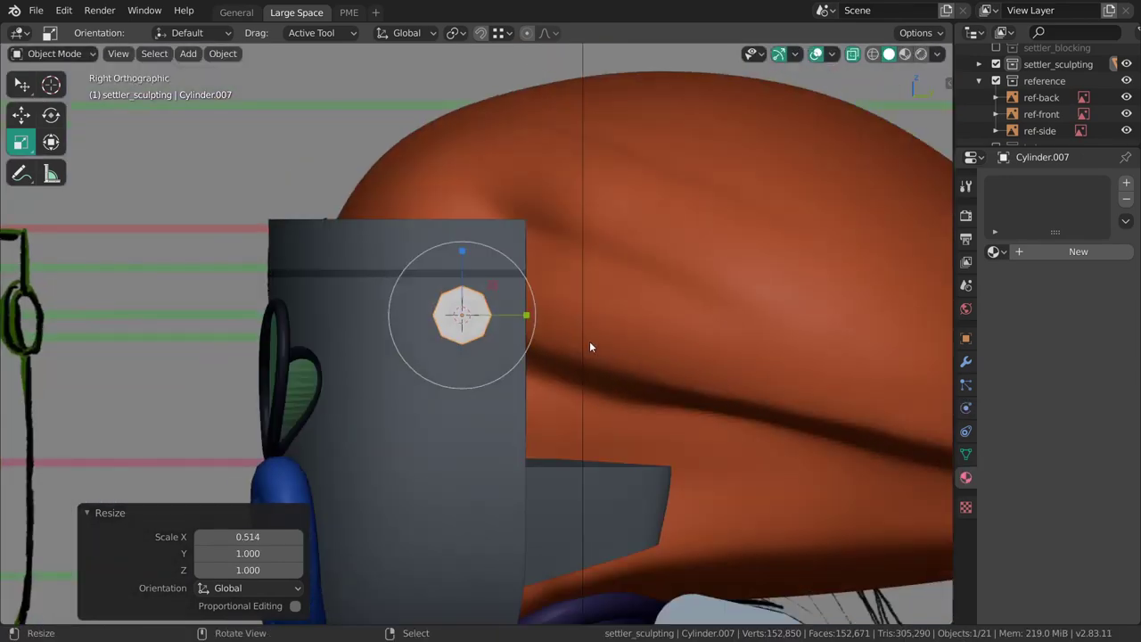
pyautogui.keyDown('shift'); pyautogui.moveTo(573, 331); pyautogui.dragTo(607, 327, button='middle'); pyautogui.keyUp('shift')
pyautogui.keyDown('ctrl'); pyautogui.moveTo(608, 327); pyautogui.dragTo(599, 391, button='middle'); pyautogui.keyUp('ctrl')
pyautogui.press('r')
pyautogui.moveTo(641, 369); pyautogui.dragTo(653, 315)
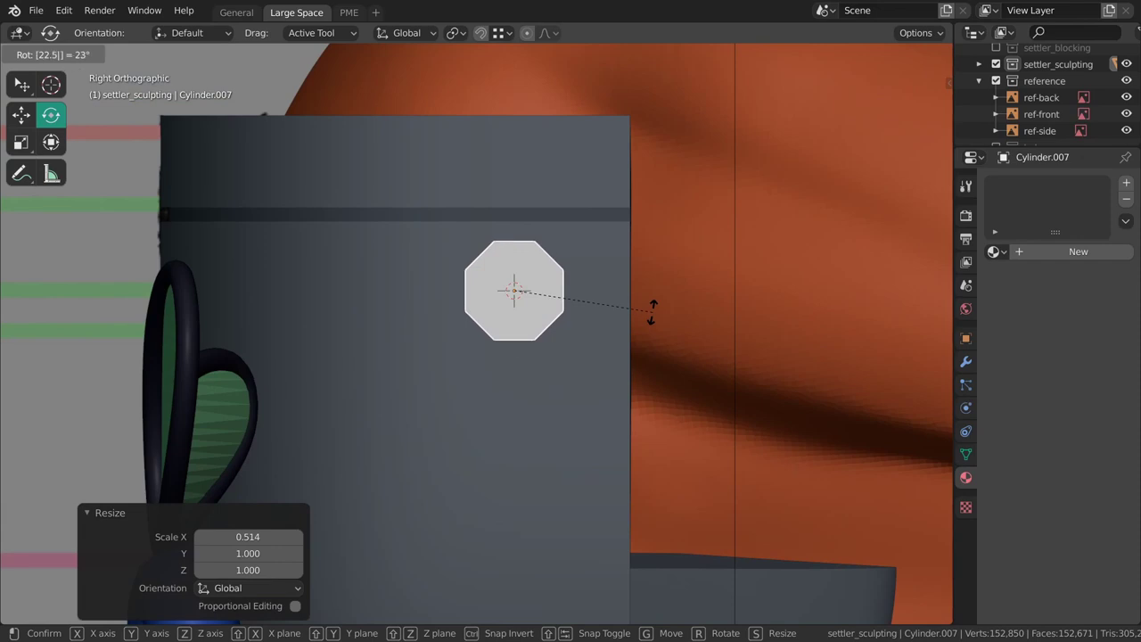
pyautogui.press('Return')
pyautogui.scroll(3, 629, 311)
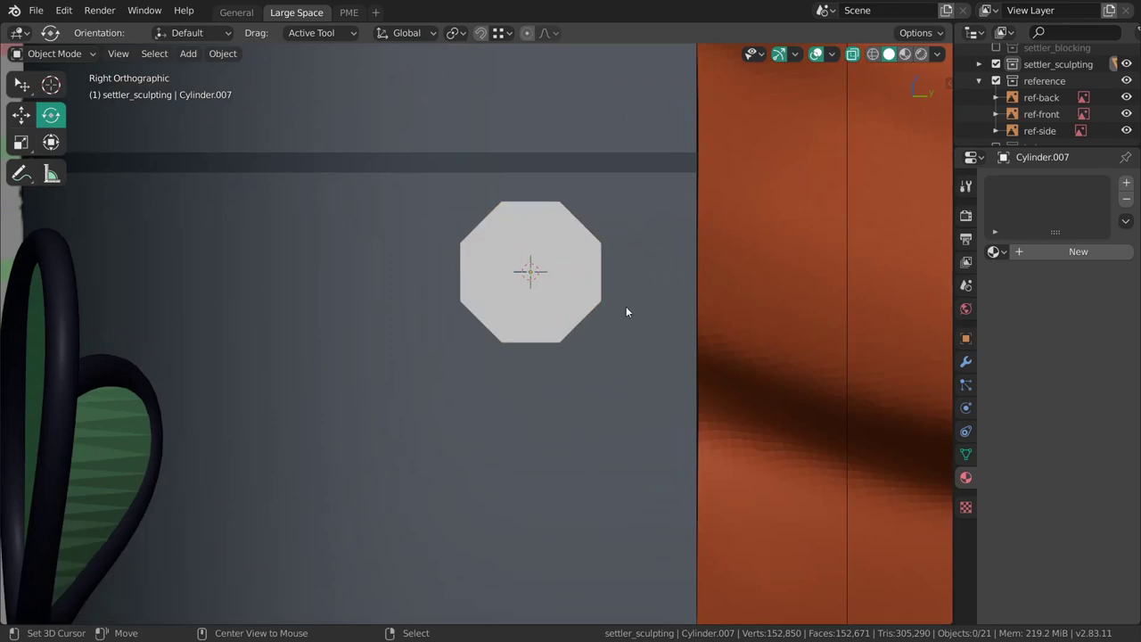
# Link the mask's materials to the small side cylinder
pyautogui.keyDown('shift'); pyautogui.click(550, 467); pyautogui.keyUp('shift')
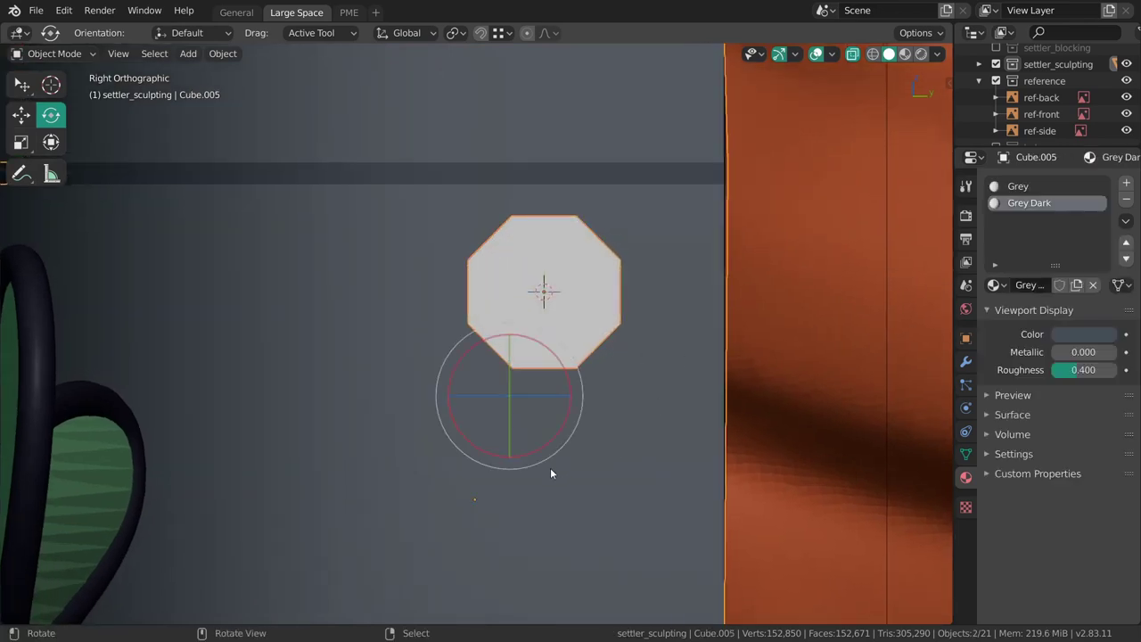
pyautogui.hotkey('ctrl', 'l')
pyautogui.click(550, 468)
pyautogui.hotkey('alt', 'a')
# Move the small cylinder slightly sideways so it sits against the side of the mask
pyautogui.click(618, 325)
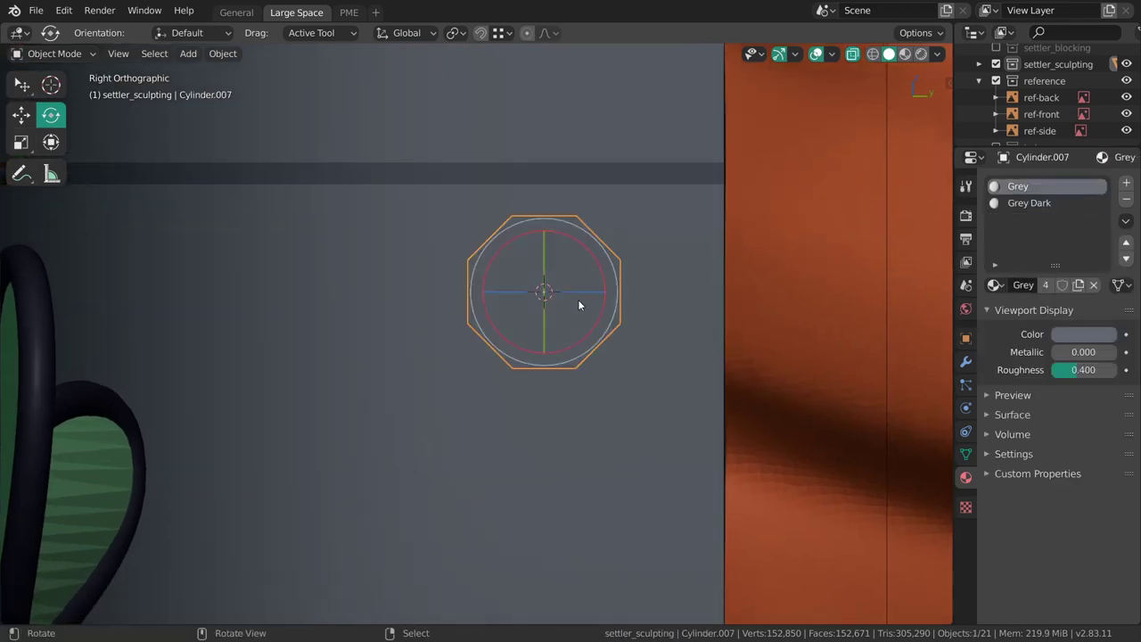
pyautogui.moveTo(580, 305); pyautogui.dragTo(720, 343, button='middle')
pyautogui.rightClick(720, 342)
pyautogui.press('KP_Decimal')
pyautogui.moveTo(580, 366); pyautogui.dragTo(714, 343, button='middle')
pyautogui.hotkey('shift', 'space')
pyautogui.press('g')
pyautogui.moveTo(543, 338); pyautogui.dragTo(530, 338)
pyautogui.keyDown('ctrl'); pyautogui.moveTo(553, 452); pyautogui.dragTo(551, 301, button='middle'); pyautogui.keyUp('ctrl')
pyautogui.hotkey('alt', 'a')
# Add a Mirror modifier on the X axis to the side cylinder with Center as the mirror object
pyautogui.keyDown('shift'); pyautogui.moveTo(551, 367); pyautogui.dragTo(600, 292, button='middle'); pyautogui.keyUp('shift')
pyautogui.click(600, 292)
pyautogui.keyDown('shift'); pyautogui.moveTo(576, 415); pyautogui.dragTo(547, 354, button='middle'); pyautogui.keyUp('shift')
pyautogui.click(547, 354)
pyautogui.click(965, 361)
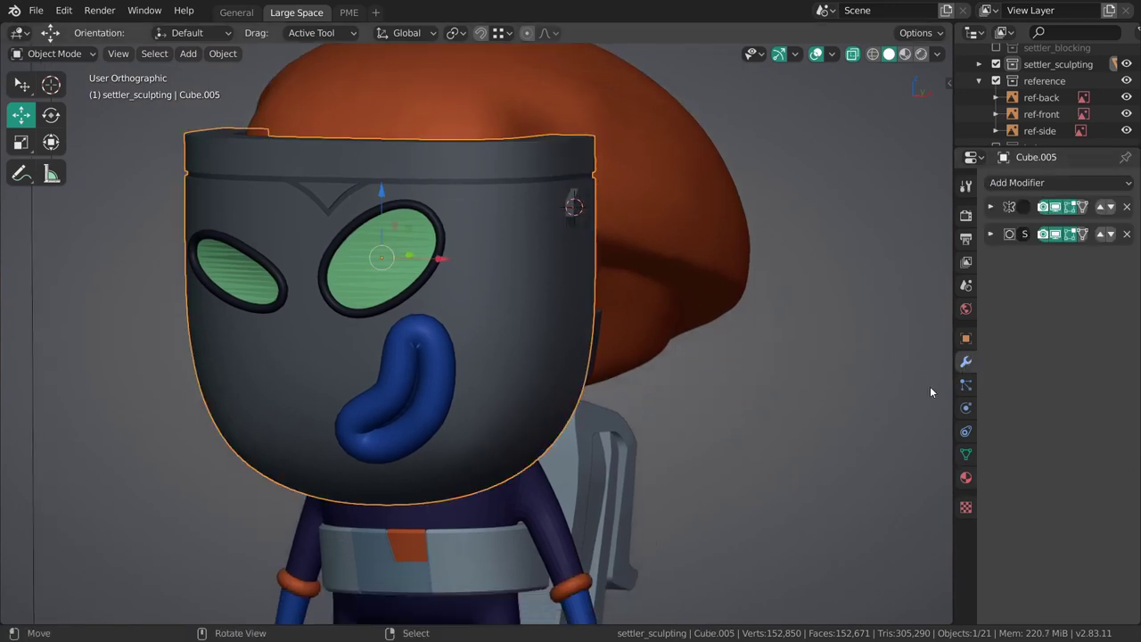
pyautogui.click(573, 207)
pyautogui.click(1020, 183)
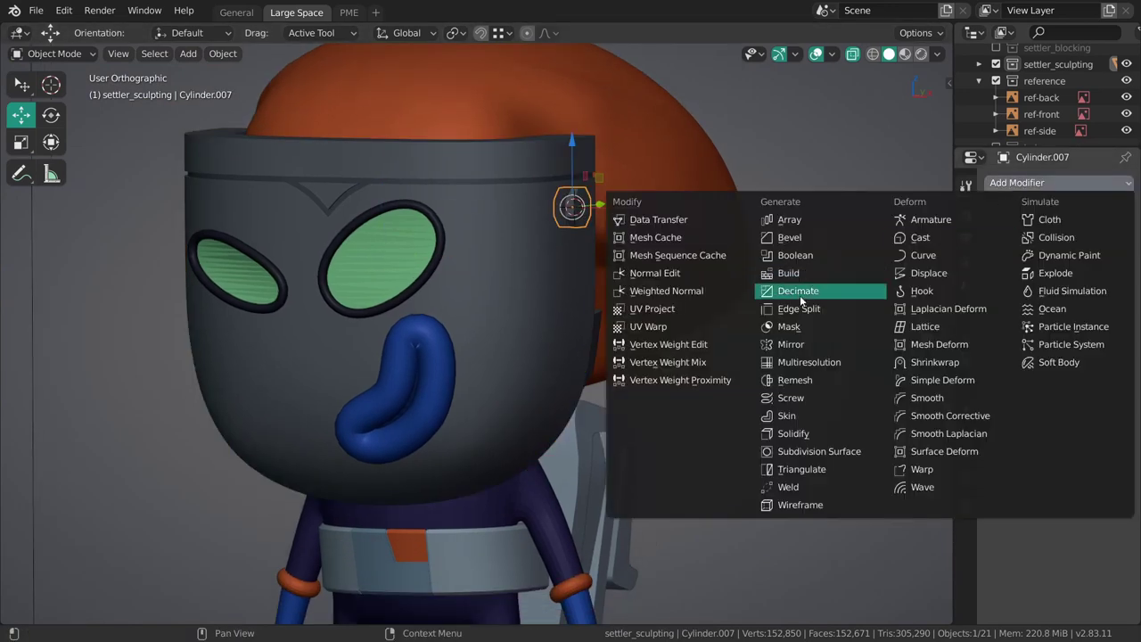
pyautogui.click(794, 345)
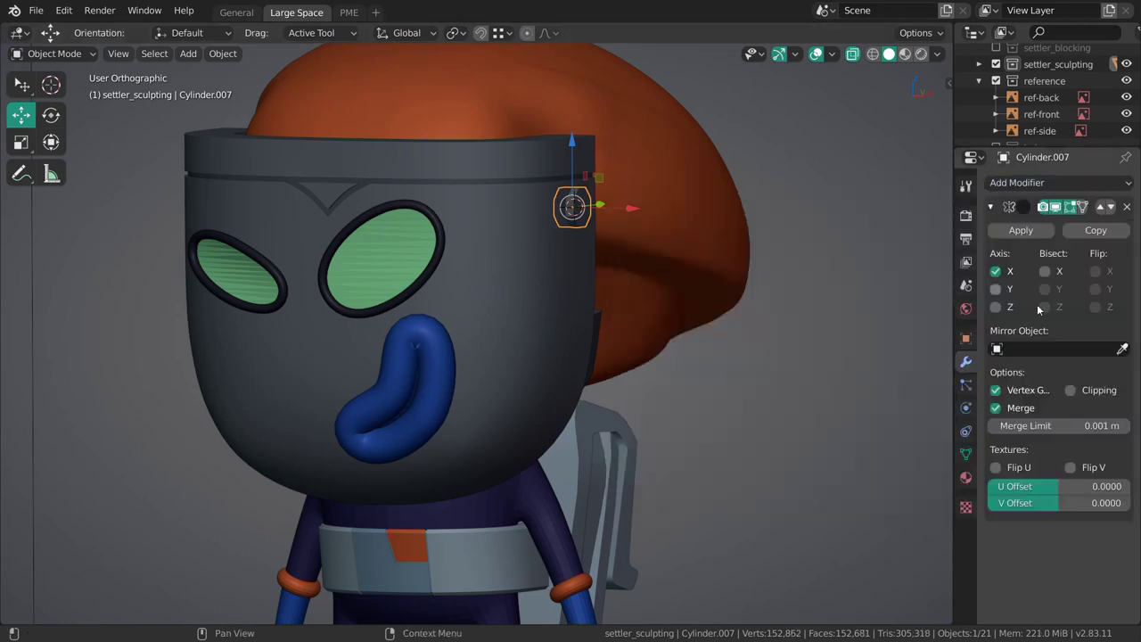
pyautogui.click(1076, 349)
pyautogui.write('ce')
pyautogui.click(1028, 373)
# Undo the latest changes to the mask object and save the file
pyautogui.hotkey('alt', 'a')
pyautogui.scroll(-4, 562, 348)
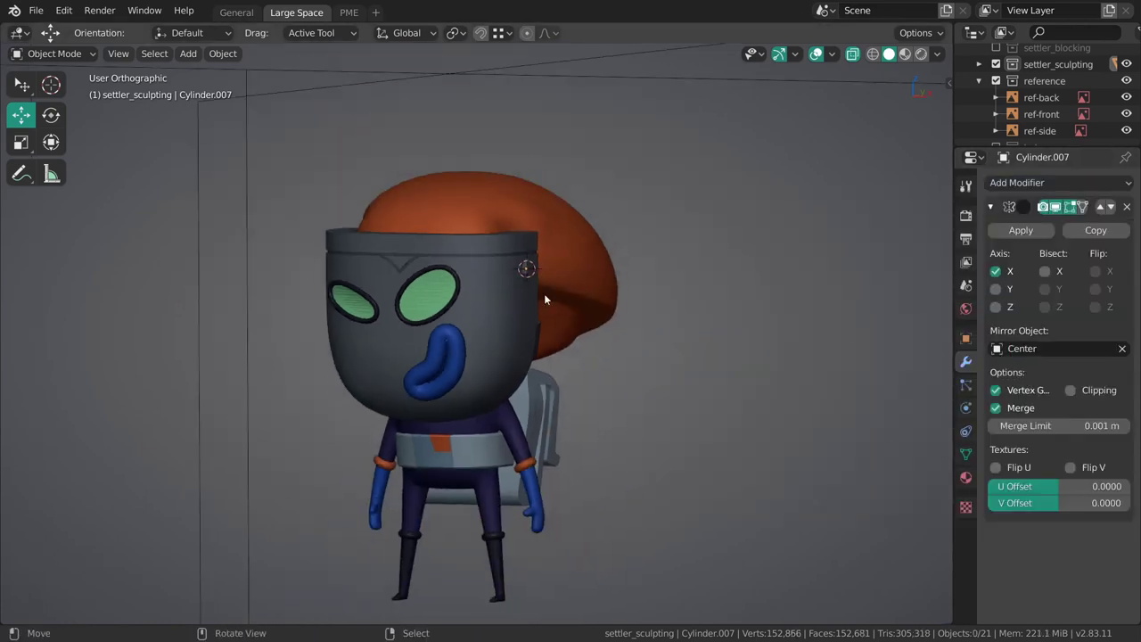
pyautogui.press('KP_5')
pyautogui.moveTo(549, 305); pyautogui.dragTo(560, 331, button='middle')
pyautogui.hotkey('ctrl', 'z')
pyautogui.hotkey('ctrl', 'z')
pyautogui.hotkey('ctrl', 'z')
pyautogui.hotkey('ctrl', 'z')
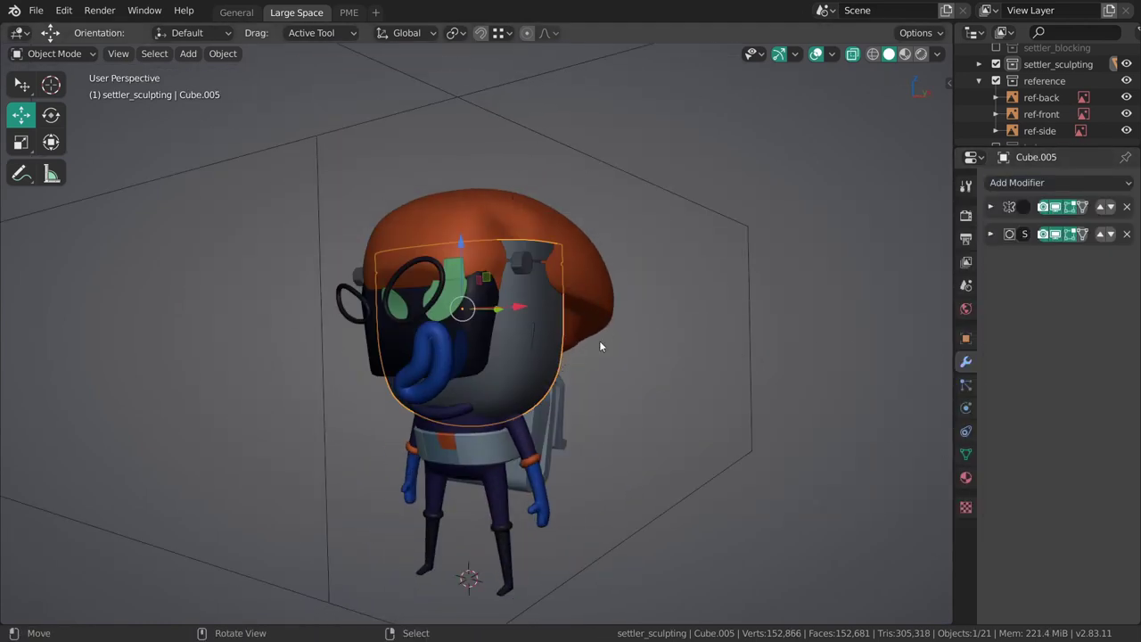
pyautogui.hotkey('ctrl', 'z')
pyautogui.hotkey('alt', 'a')
pyautogui.keyDown('shift'); pyautogui.moveTo(575, 348); pyautogui.dragTo(599, 314, button='middle'); pyautogui.keyUp('shift')
pyautogui.hotkey('ctrl', 's')
pyautogui.keyDown('shift'); pyautogui.moveTo(597, 420); pyautogui.dragTo(594, 284, button='middle'); pyautogui.keyUp('shift')
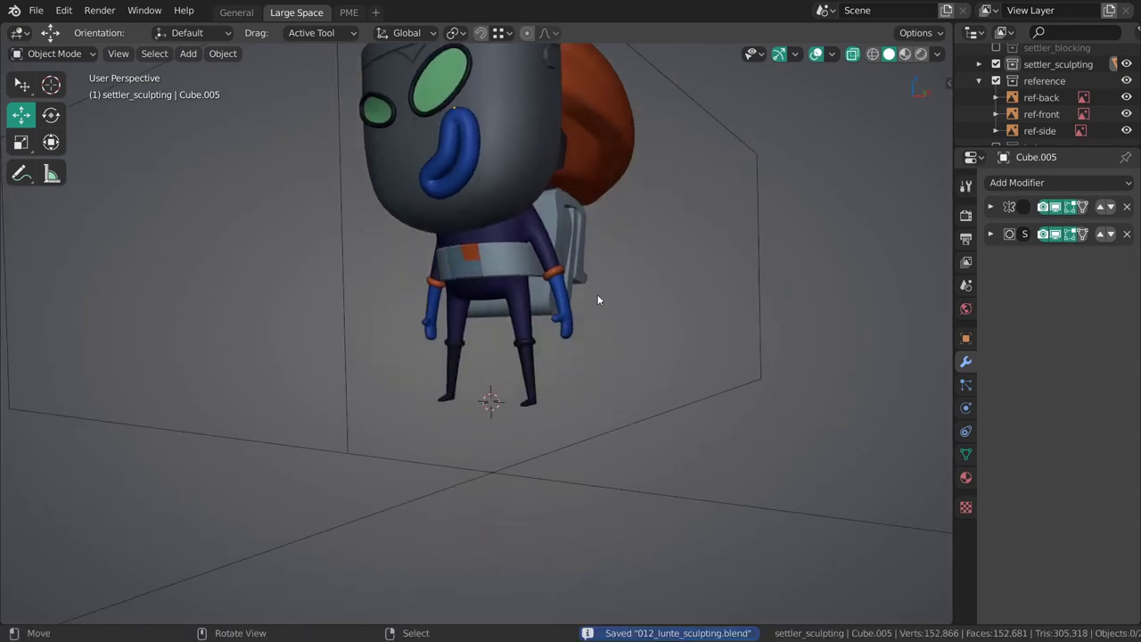
# Inspect the whole settler character from several angles, checking the outlines of all its objects
pyautogui.scroll(4, 595, 294)
pyautogui.moveTo(596, 344); pyautogui.dragTo(671, 450, button='middle')
pyautogui.scroll(-4, 642, 268)
pyautogui.keyDown('shift'); pyautogui.moveTo(640, 255); pyautogui.dragTo(666, 358, button='middle'); pyautogui.keyUp('shift')
pyautogui.moveTo(667, 358); pyautogui.dragTo(583, 334, button='middle')
pyautogui.moveTo(604, 449); pyautogui.dragTo(584, 390, button='middle')
pyautogui.press('a')
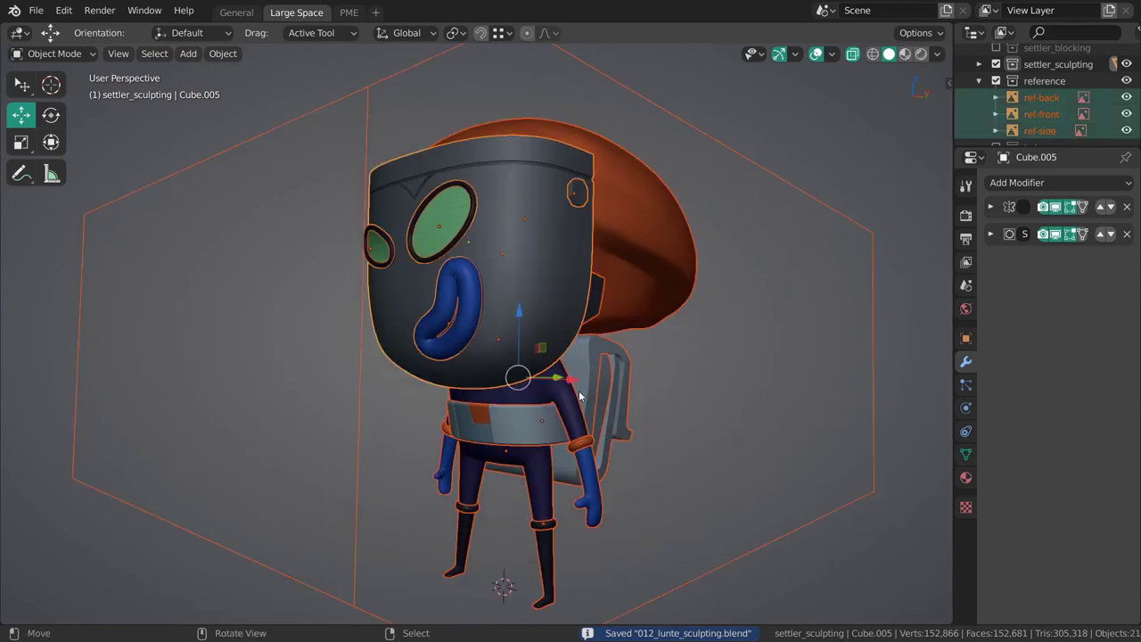
pyautogui.press('w')
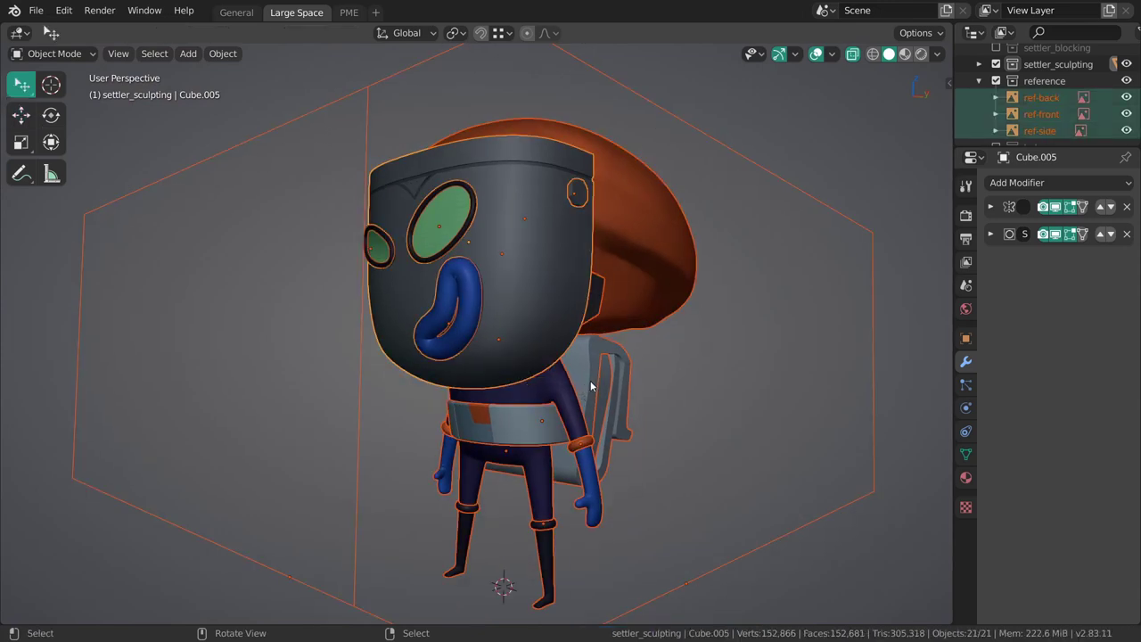
pyautogui.hotkey('alt', 'a')
pyautogui.moveTo(589, 387); pyautogui.dragTo(576, 374, button='middle')
pyautogui.keyDown('ctrl'); pyautogui.moveTo(575, 374); pyautogui.dragTo(593, 419, button='middle'); pyautogui.keyUp('ctrl')
pyautogui.moveTo(592, 419); pyautogui.dragTo(590, 394, button='middle')
pyautogui.scroll(4, 590, 393)
pyautogui.press('a')
pyautogui.hotkey('alt', 'a')
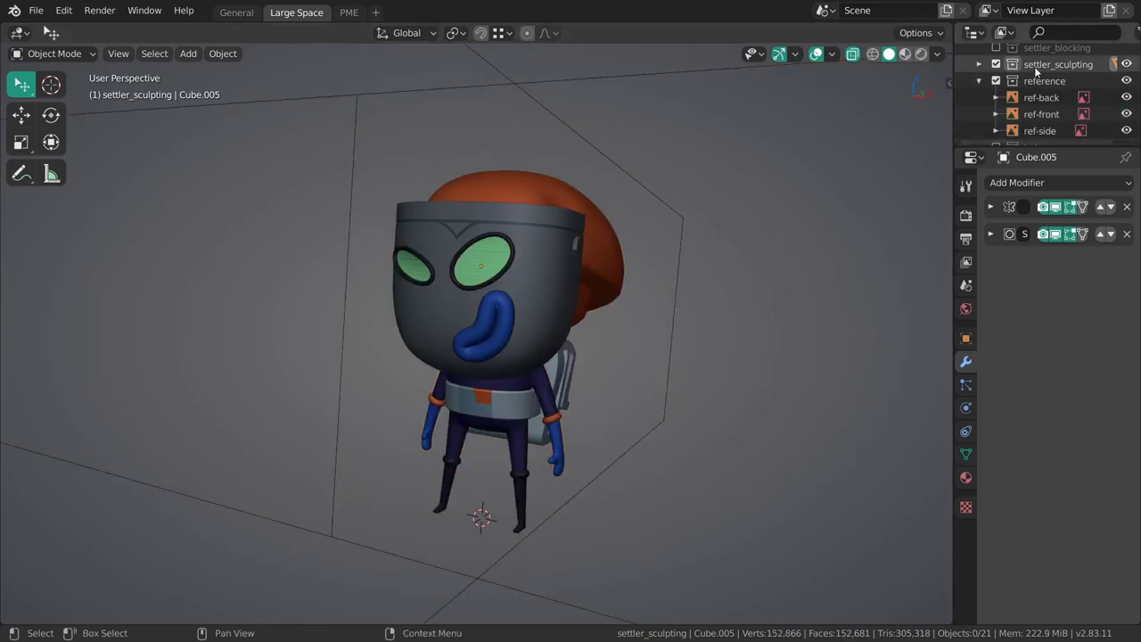
# Select all objects of the settler_sculpting collection, deselect them and save the file
pyautogui.rightClick(1037, 65)
pyautogui.click(984, 181)
pyautogui.scroll(3, 583, 374)
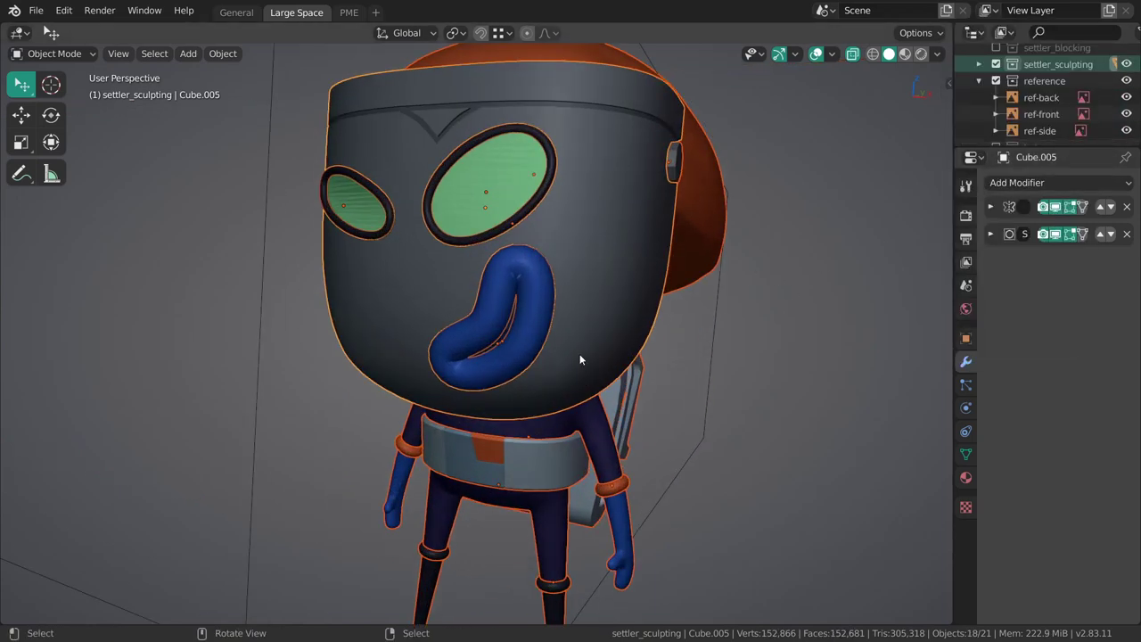
pyautogui.rightClick(582, 347)
pyautogui.click(575, 353)
pyautogui.hotkey('alt', 'a')
pyautogui.moveTo(624, 355)
pyautogui.mouseDown(button='middle')
pyautogui.moveTo(576, 346)
pyautogui.moveTo(710, 339)
pyautogui.moveTo(492, 390)
pyautogui.moveTo(531, 343)
pyautogui.moveTo(590, 329)
pyautogui.mouseUp(button='middle')
pyautogui.scroll(-2, 573, 346)
pyautogui.hotkey('ctrl', 's')
# Examine the hair and backpack from the side and the backpack's inner part from the front
pyautogui.click(563, 320)
pyautogui.keyDown('shift'); pyautogui.moveTo(558, 438); pyautogui.dragTo(535, 285, button='middle'); pyautogui.keyUp('shift')
pyautogui.moveTo(535, 285); pyautogui.dragTo(556, 338, button='middle')
pyautogui.scroll(1, 517, 366)
pyautogui.scroll(3, 540, 338)
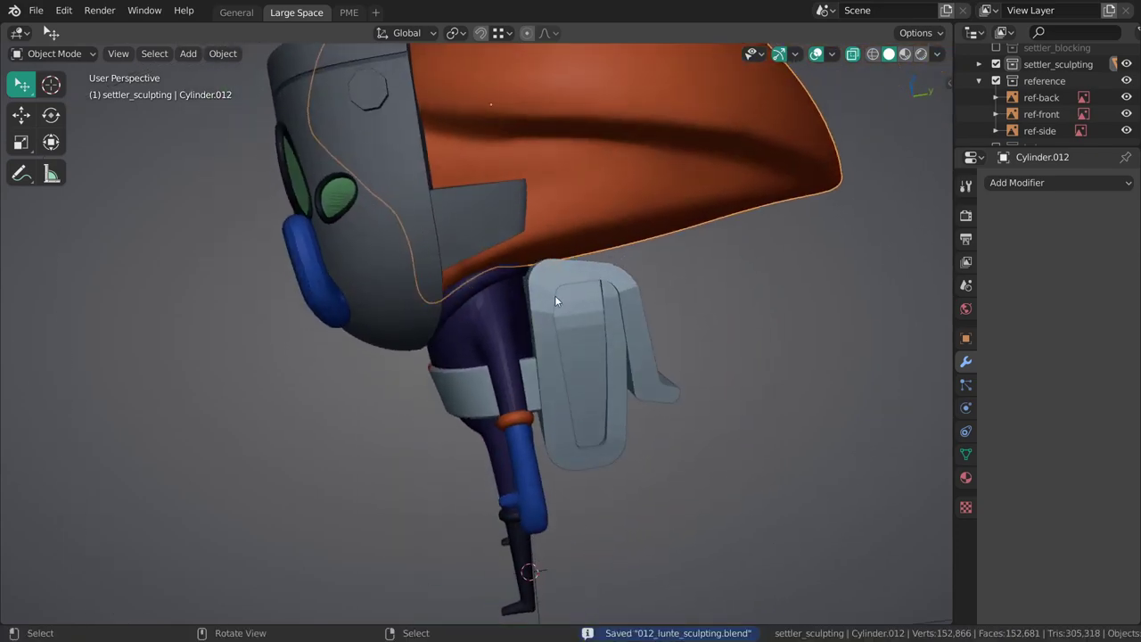
pyautogui.scroll(3, 561, 359)
pyautogui.moveTo(547, 289); pyautogui.dragTo(565, 272, button='middle')
pyautogui.click(562, 360)
pyautogui.press('KP_1')
pyautogui.scroll(2, 605, 341)
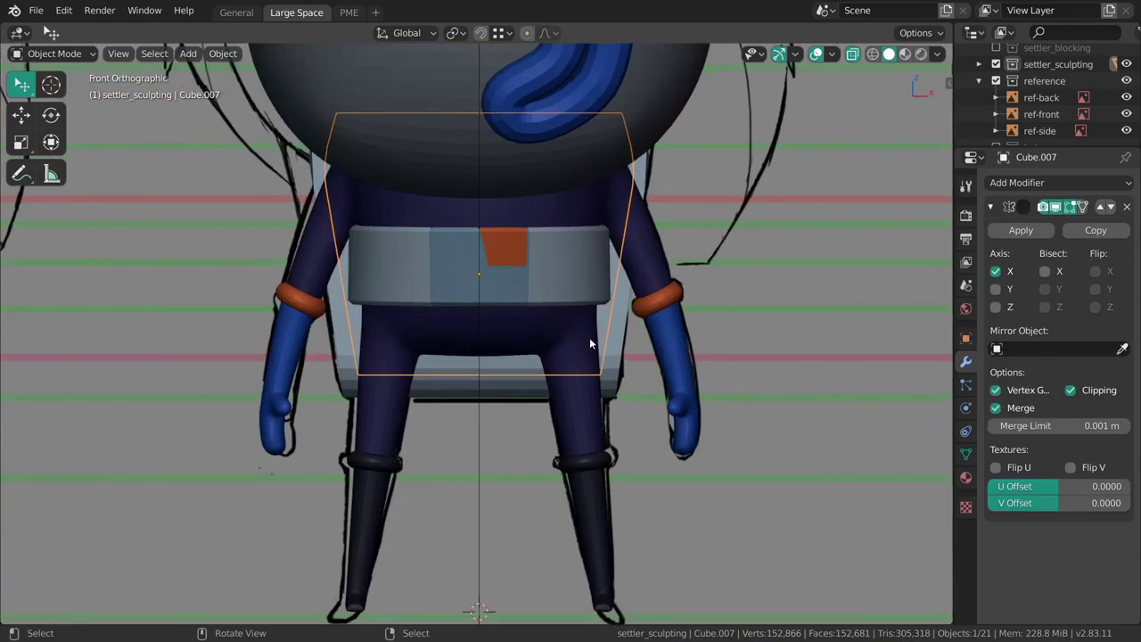
# Compare the backpack with the front and side reference sketches in wireframe shading
pyautogui.hotkey('shift', 'z')
pyautogui.scroll(-5, 552, 332)
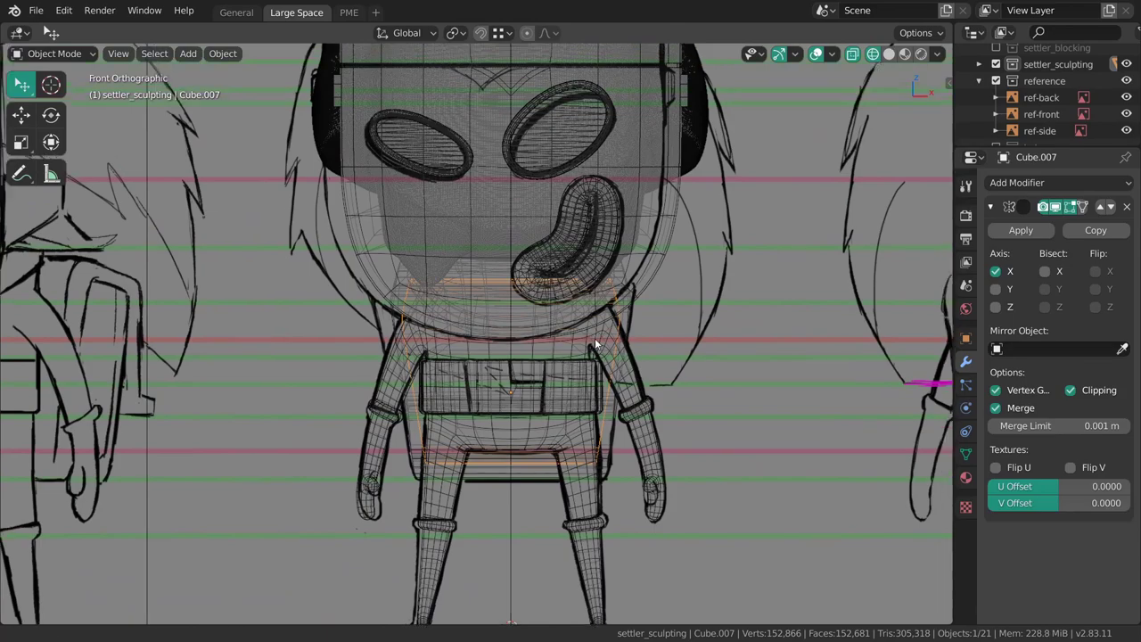
pyautogui.scroll(-3, 566, 330)
pyautogui.press('`')
pyautogui.click(614, 327)
pyautogui.scroll(5, 616, 431)
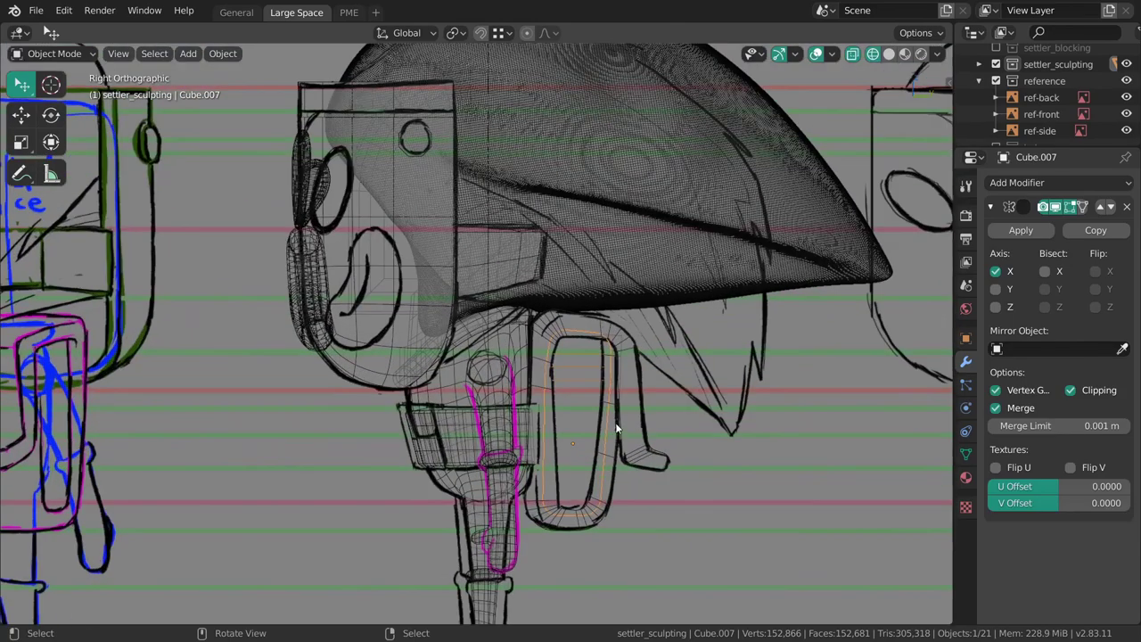
pyautogui.keyDown('shift'); pyautogui.moveTo(616, 431); pyautogui.dragTo(604, 318, button='middle'); pyautogui.keyUp('shift')
pyautogui.scroll(3, 581, 366)
# Join the backpack's inner part and its outer frame into a single object
pyautogui.click(522, 416)
pyautogui.click(523, 413)
pyautogui.click(525, 423)
pyautogui.click(527, 426)
pyautogui.press('z')
pyautogui.click(639, 406)
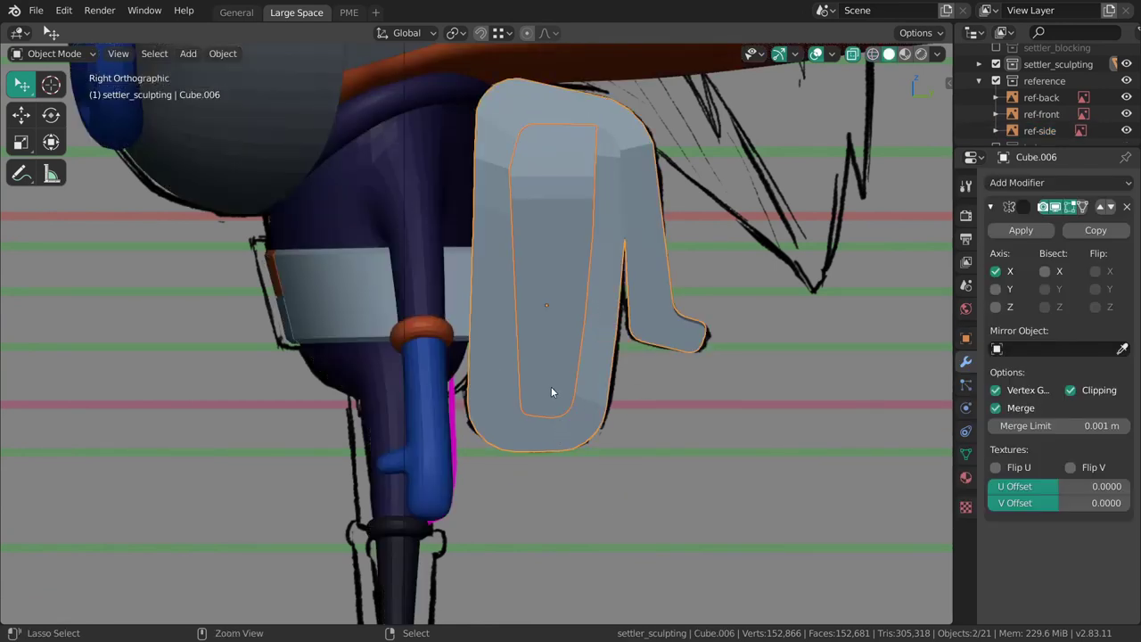
pyautogui.hotkey('ctrl', 'j')
pyautogui.press('Tab')
pyautogui.press('Tab')
# Compare the joined backpack's width with the reference sketch in the front wireframe view
pyautogui.press('z')
pyautogui.keyDown('shift'); pyautogui.moveTo(546, 327); pyautogui.dragTo(556, 398, button='middle'); pyautogui.keyUp('shift')
pyautogui.keyDown('ctrl'); pyautogui.moveTo(606, 439); pyautogui.dragTo(569, 407, button='middle'); pyautogui.keyUp('ctrl')
pyautogui.press('KP_1')
pyautogui.keyDown('shift'); pyautogui.moveTo(548, 331); pyautogui.dragTo(561, 346, button='middle'); pyautogui.keyUp('shift')
pyautogui.scroll(-3, 562, 346)
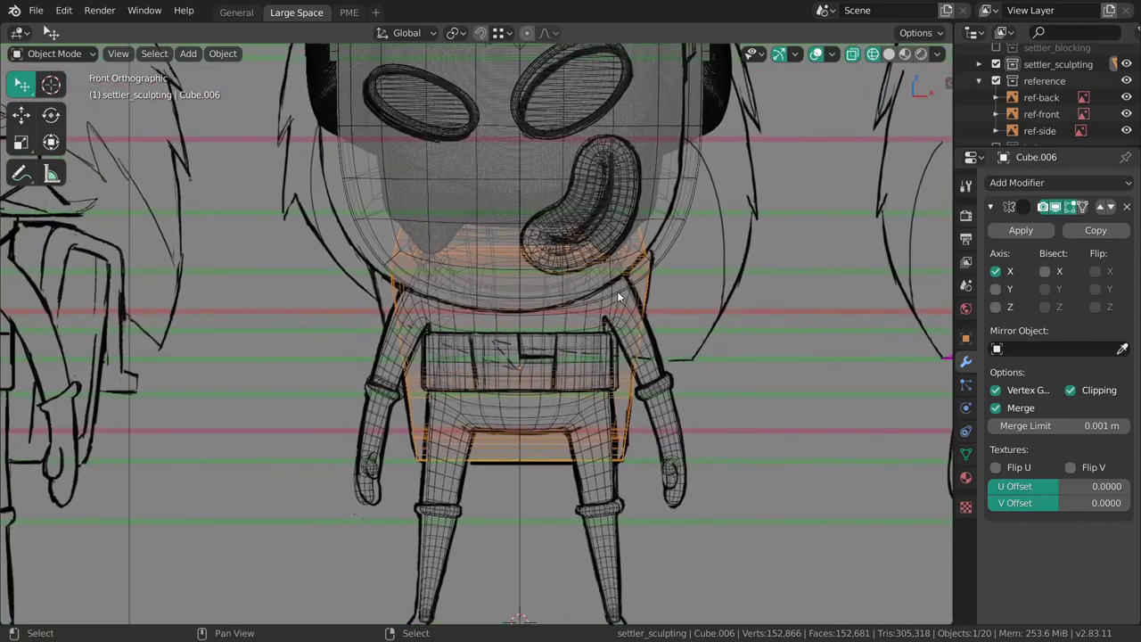
pyautogui.press('ctrl+KP_1')
pyautogui.keyDown('ctrl'); pyautogui.moveTo(572, 338); pyautogui.dragTo(634, 355, button='middle'); pyautogui.keyUp('ctrl')
pyautogui.press('`')
pyautogui.click(535, 301)
pyautogui.scroll(3, 509, 342)
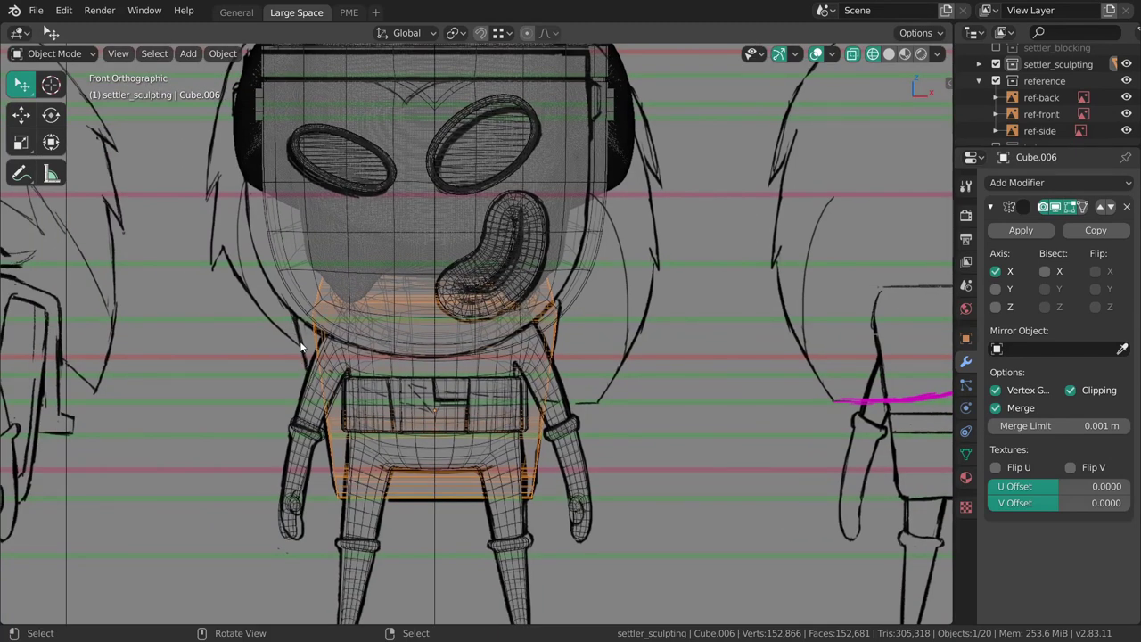
# Check the backpack's outline against the back reference sketch in wireframe and return to the front view
pyautogui.press('`')
pyautogui.click(553, 321)
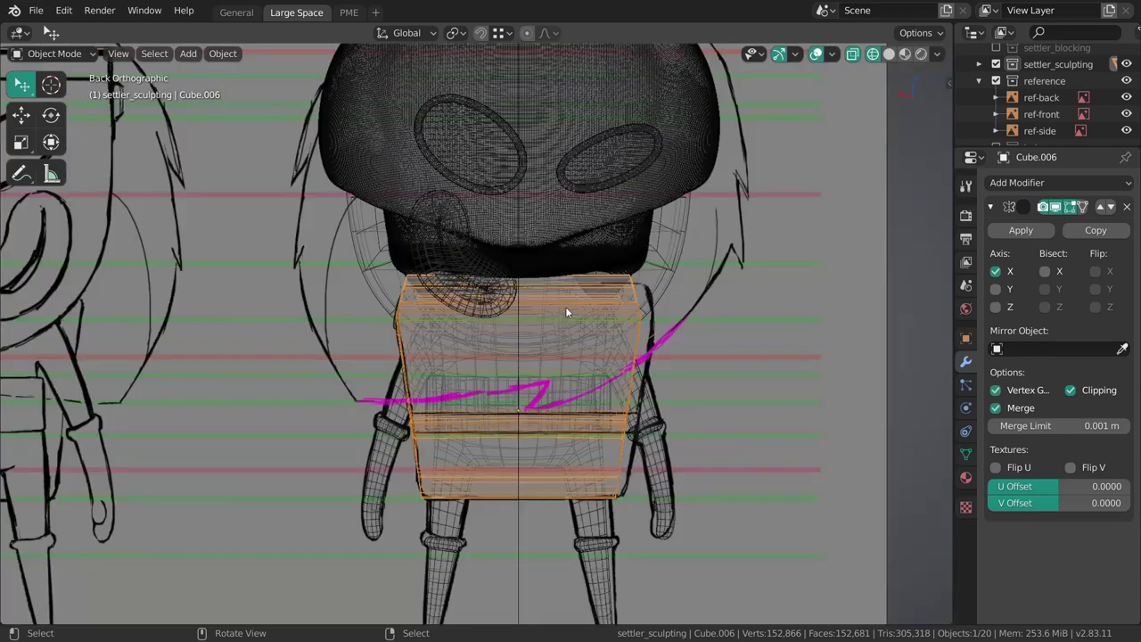
pyautogui.scroll(3, 544, 352)
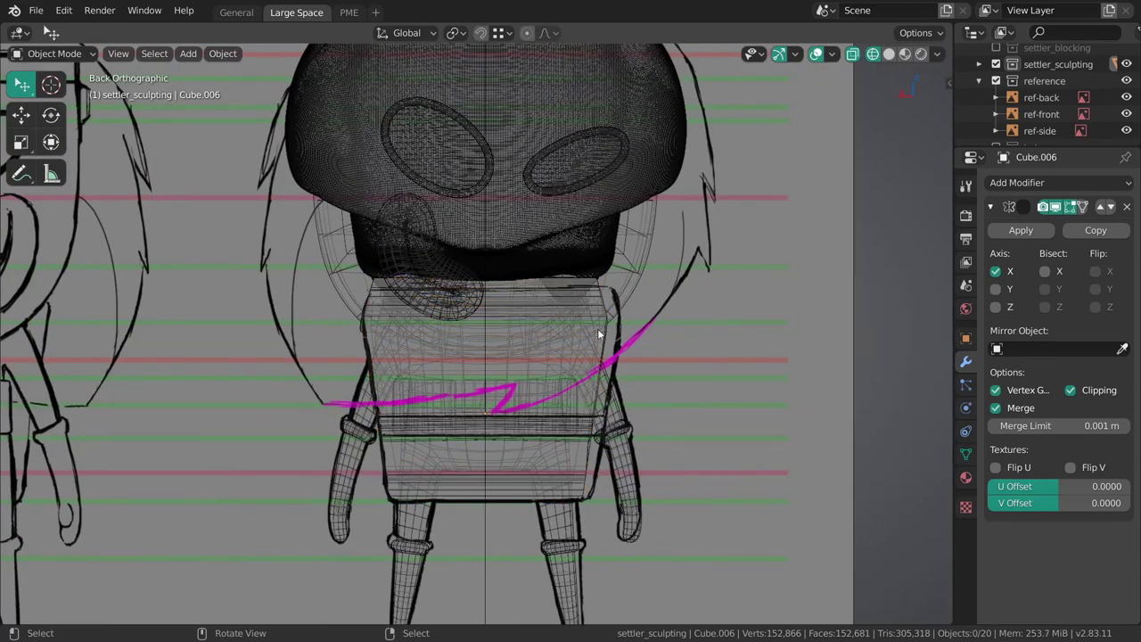
pyautogui.rightClick(599, 332)
pyautogui.keyDown('ctrl'); pyautogui.moveTo(598, 388); pyautogui.dragTo(596, 408, button='middle'); pyautogui.keyUp('ctrl')
pyautogui.press('`')
pyautogui.click(526, 327)
pyautogui.hotkey('alt', 'a')
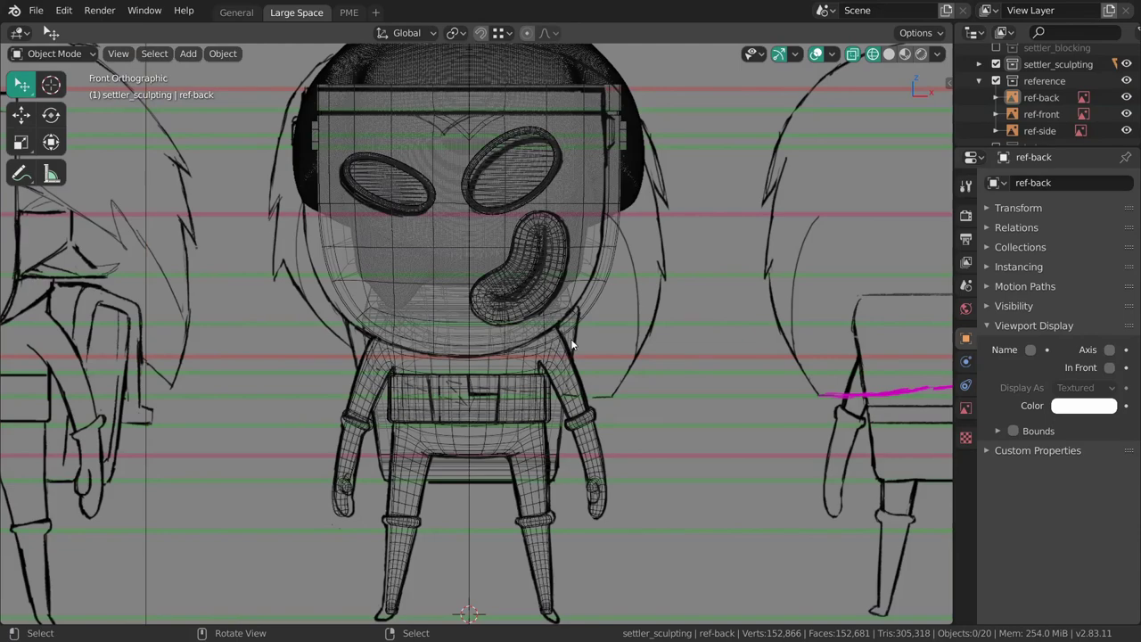
# Scale the backpack slightly wider along X to match the back reference sketch
pyautogui.click(573, 341)
pyautogui.moveTo(527, 400); pyautogui.dragTo(593, 337, button='middle')
pyautogui.scroll(3, 540, 358)
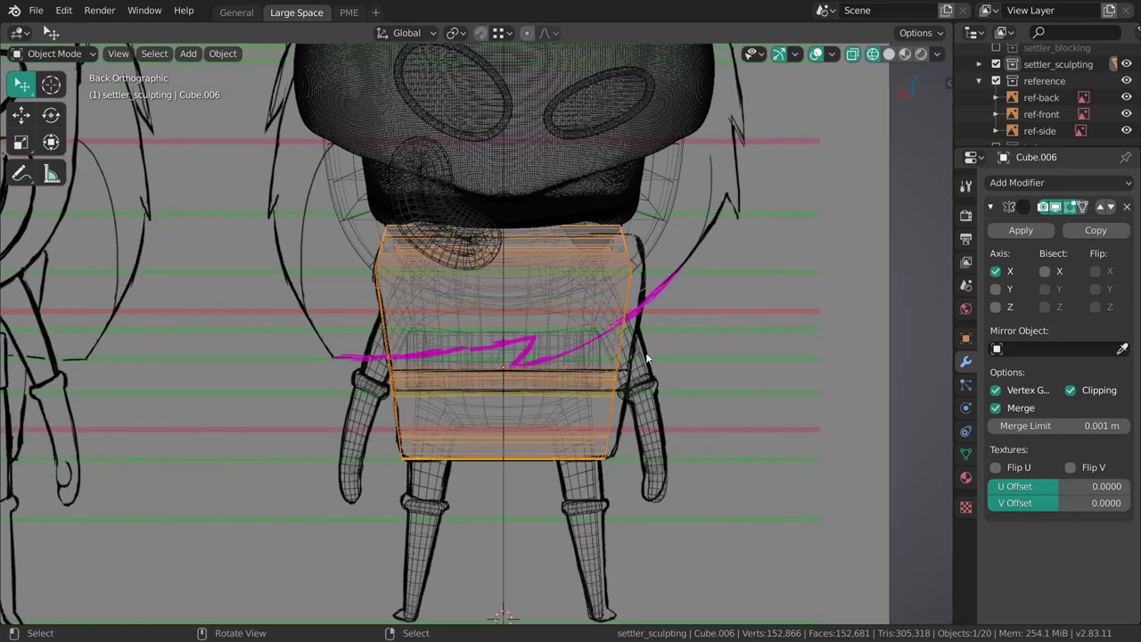
pyautogui.moveTo(446, 365); pyautogui.dragTo(439, 365)
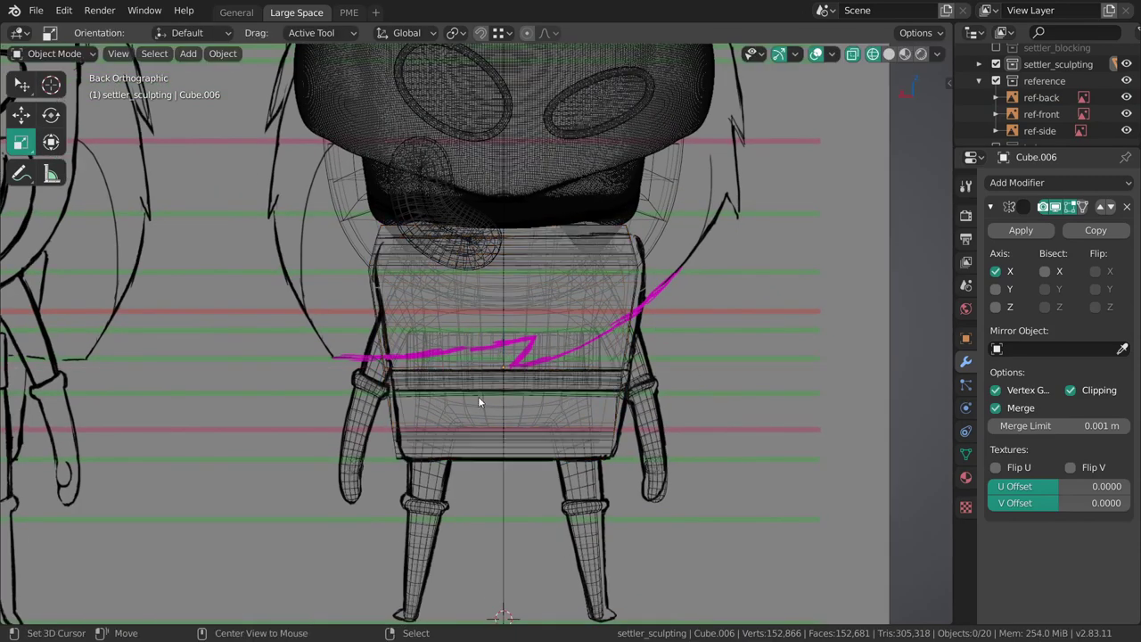
# Apply the backpack's scale and save the file
pyautogui.click(416, 445)
pyautogui.click(400, 431)
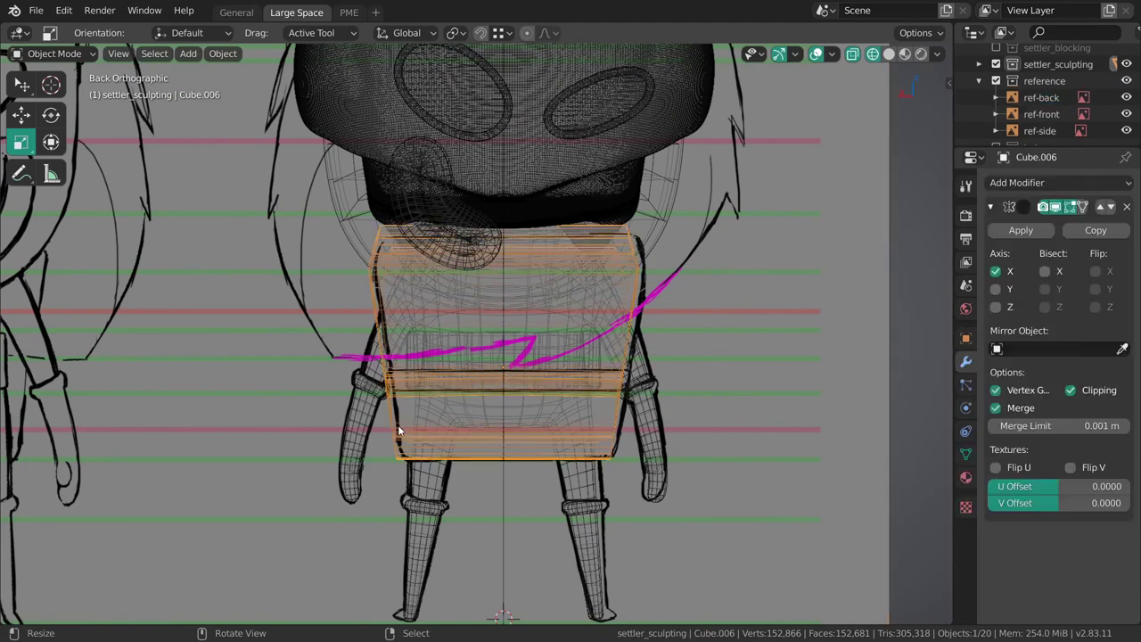
pyautogui.hotkey('ctrl', 'a')
pyautogui.click(543, 344)
# View the whole character in solid shading with perspective from the front
pyautogui.press('KP_1')
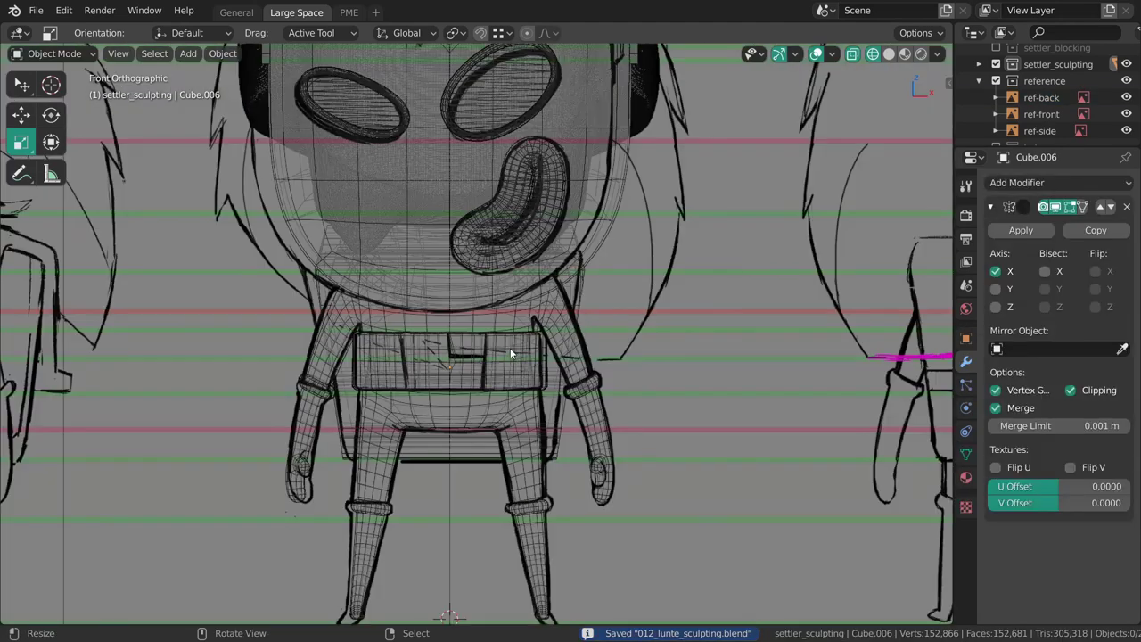
pyautogui.press('KP_5')
pyautogui.scroll(-2, 547, 402)
pyautogui.hotkey('shift', 'z')
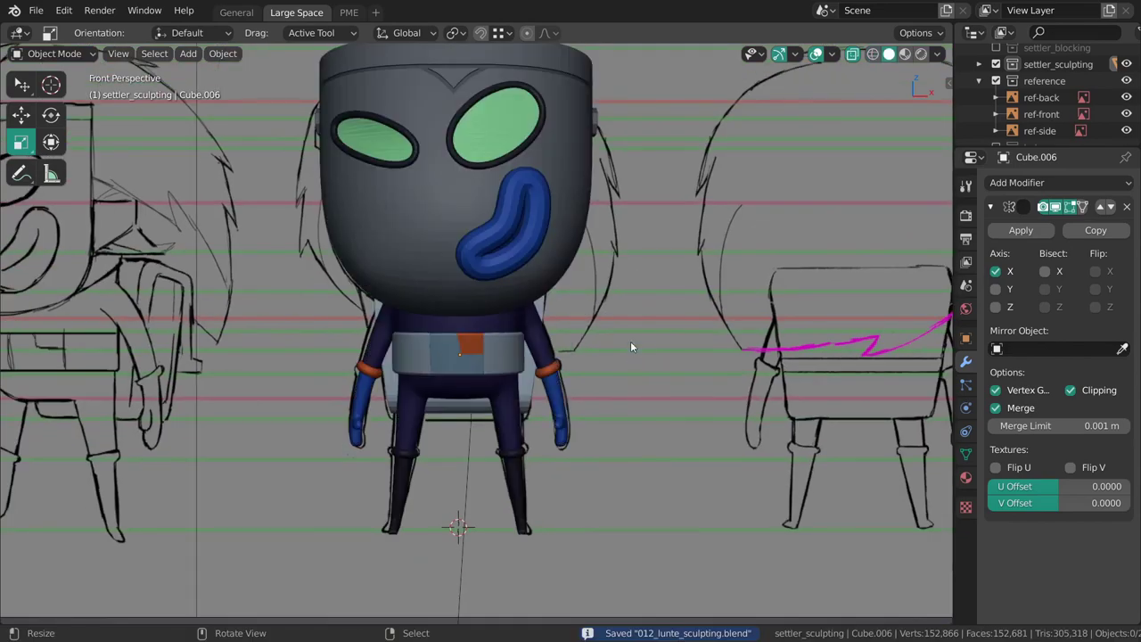
pyautogui.keyDown('shift'); pyautogui.moveTo(608, 331); pyautogui.dragTo(618, 401, button='middle'); pyautogui.keyUp('shift')
pyautogui.moveTo(618, 401)
pyautogui.mouseDown(button='middle')
pyautogui.moveTo(583, 353)
pyautogui.moveTo(571, 390)
pyautogui.mouseUp(button='middle')
# Compare the mask's outline with the front reference sketch in wireframe shading
pyautogui.press('`')
pyautogui.click(518, 314)
pyautogui.press('z')
pyautogui.click(534, 339)
pyautogui.keyDown('shift'); pyautogui.moveTo(573, 390); pyautogui.dragTo(571, 306, button='middle'); pyautogui.keyUp('shift')
pyautogui.rightClick(597, 300)
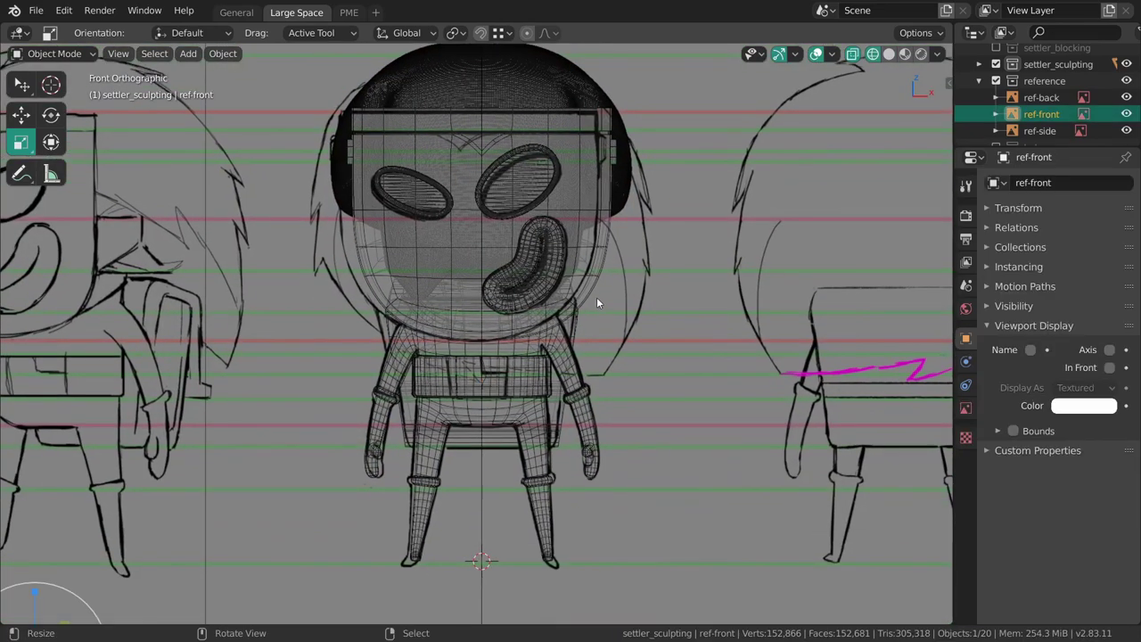
pyautogui.click(592, 283)
pyautogui.scroll(4, 555, 299)
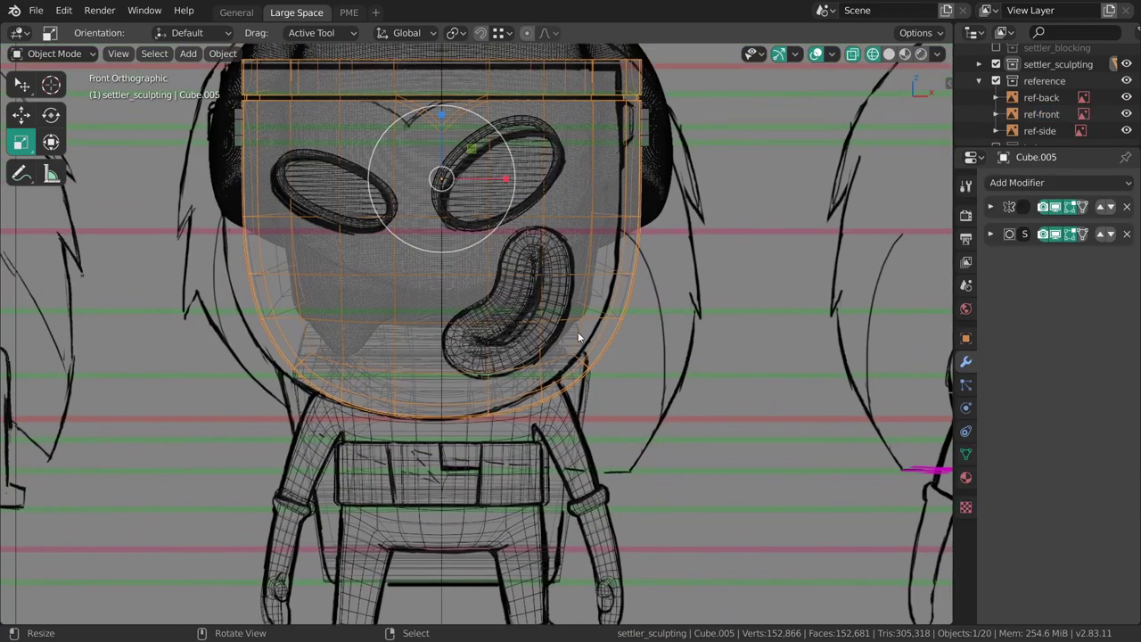
# Select the backpack in the right side view and compare it with the side reference sketch
pyautogui.scroll(-5, 570, 321)
pyautogui.press('`')
pyautogui.click(619, 326)
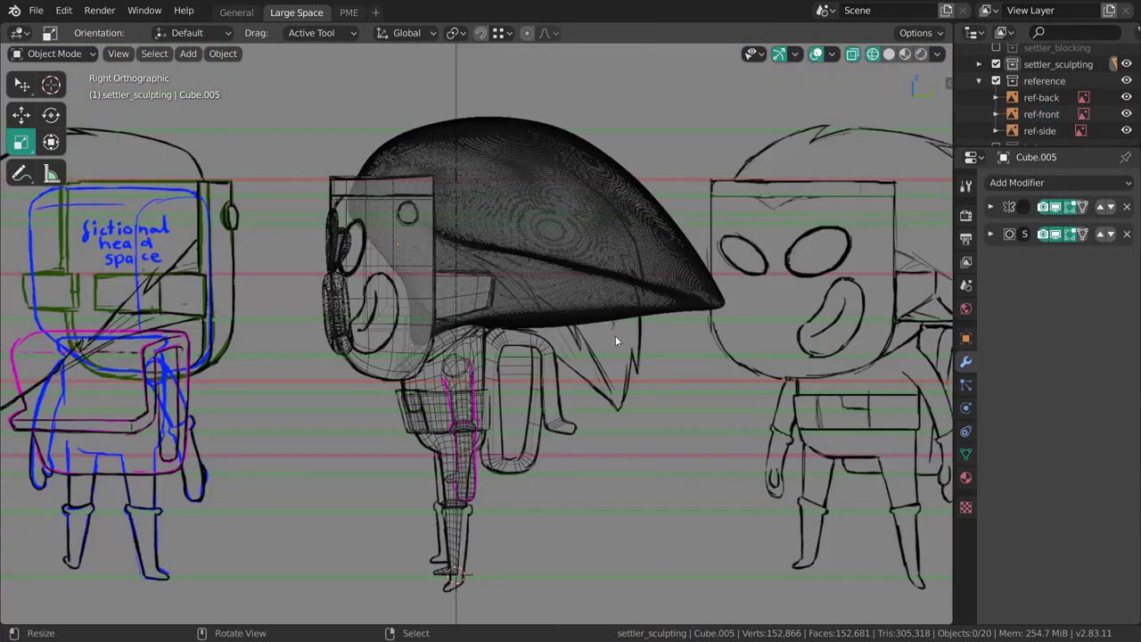
pyautogui.scroll(3, 579, 312)
pyautogui.click(563, 310)
pyautogui.scroll(2, 572, 312)
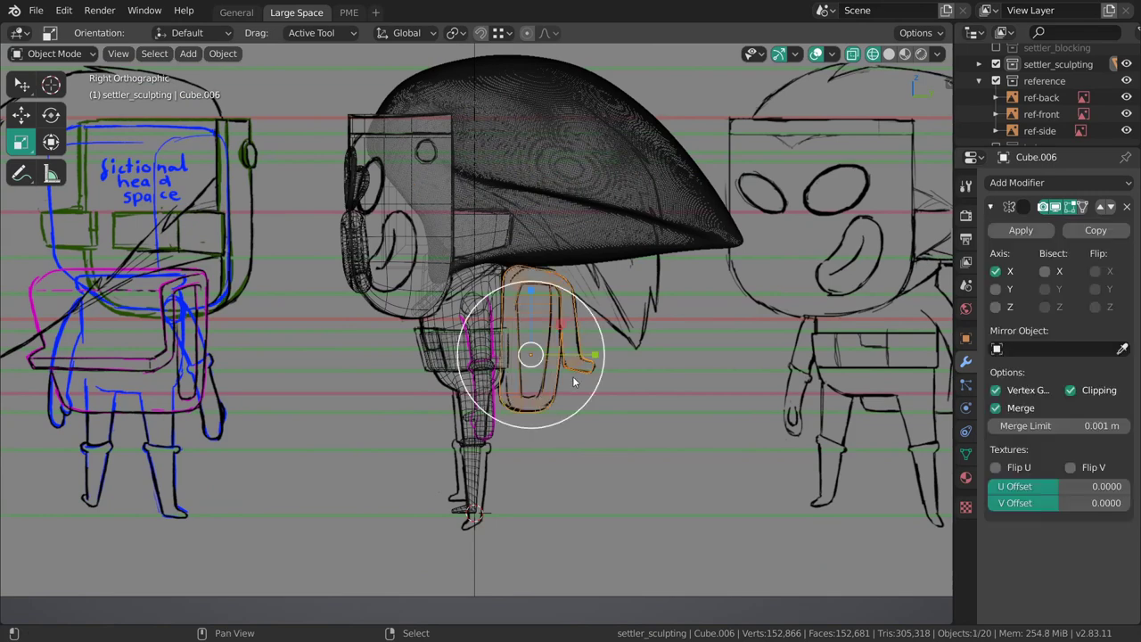
# Deselect everything and view the whole character from the side in solid shading with perspective
pyautogui.scroll(-3, 576, 305)
pyautogui.click(585, 301)
pyautogui.keyDown('shift'); pyautogui.click(563, 293); pyautogui.keyUp('shift')
pyautogui.scroll(-2, 567, 291)
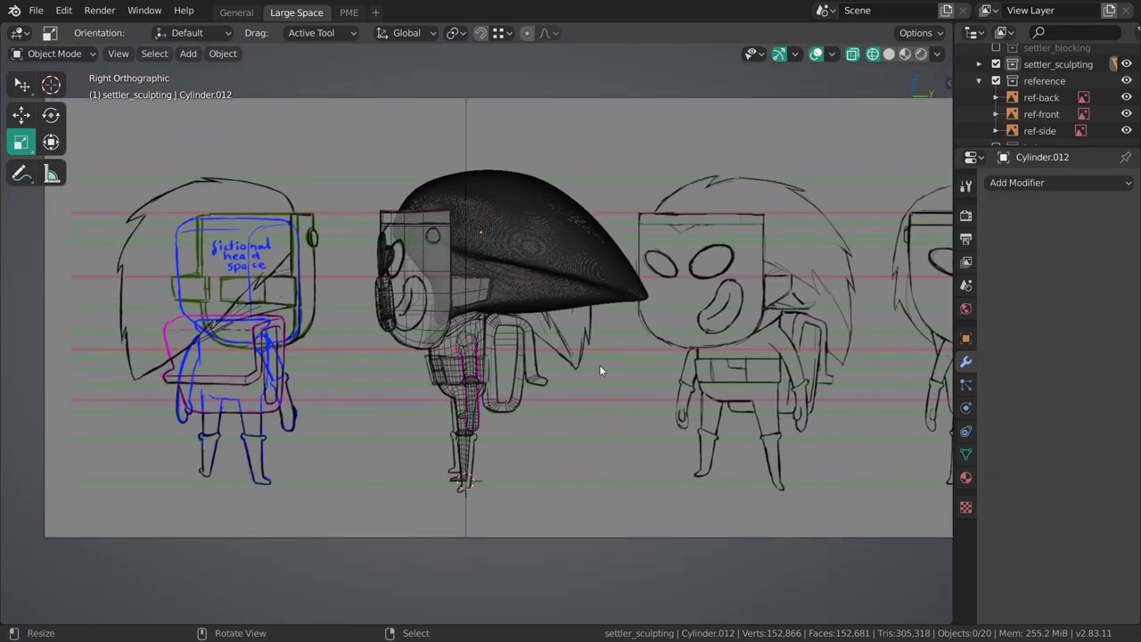
pyautogui.press('KP_5')
pyautogui.hotkey('shift', 'z')
pyautogui.scroll(2, 535, 348)
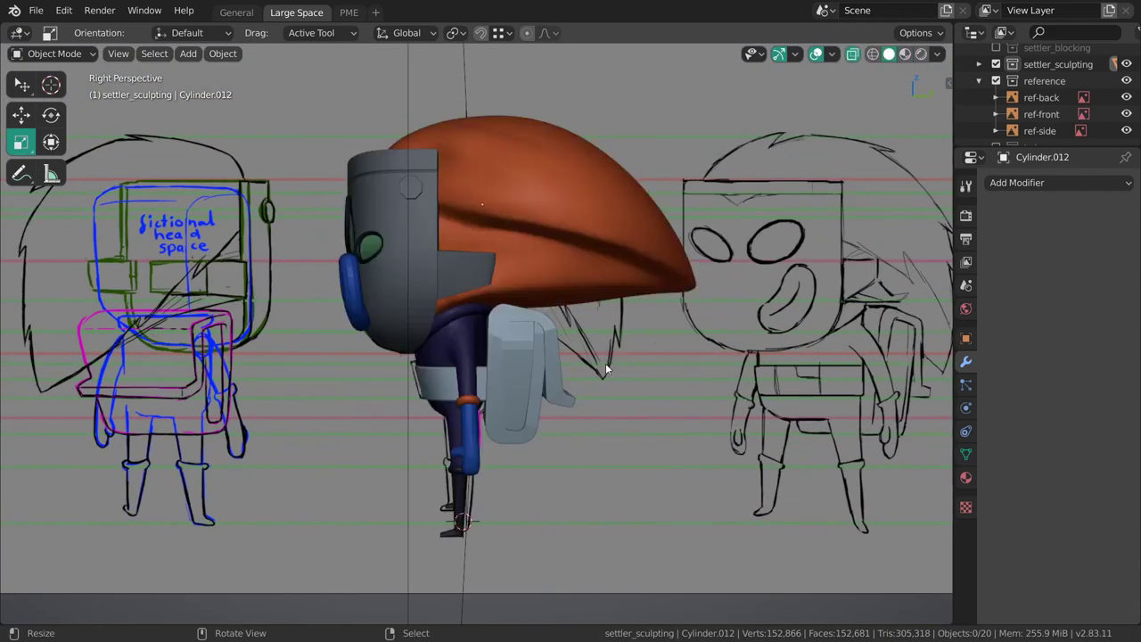
# Select the backpack and examine how it sits behind the body from the front and from angled views
pyautogui.moveTo(538, 355)
pyautogui.mouseDown(button='middle')
pyautogui.moveTo(630, 339)
pyautogui.moveTo(657, 308)
pyautogui.moveTo(558, 292)
pyautogui.moveTo(612, 295)
pyautogui.moveTo(539, 330)
pyautogui.moveTo(686, 306)
pyautogui.moveTo(534, 312)
pyautogui.mouseUp(button='middle')
pyautogui.press('KP_1')
pyautogui.scroll(3, 515, 339)
pyautogui.press('`')
pyautogui.click(642, 351)
pyautogui.click(571, 379)
pyautogui.press('KP_1')
pyautogui.press('`')
pyautogui.click(566, 366)
pyautogui.keyDown('alt'); pyautogui.moveTo(575, 409); pyautogui.dragTo(491, 354, button='middle'); pyautogui.keyUp('alt')
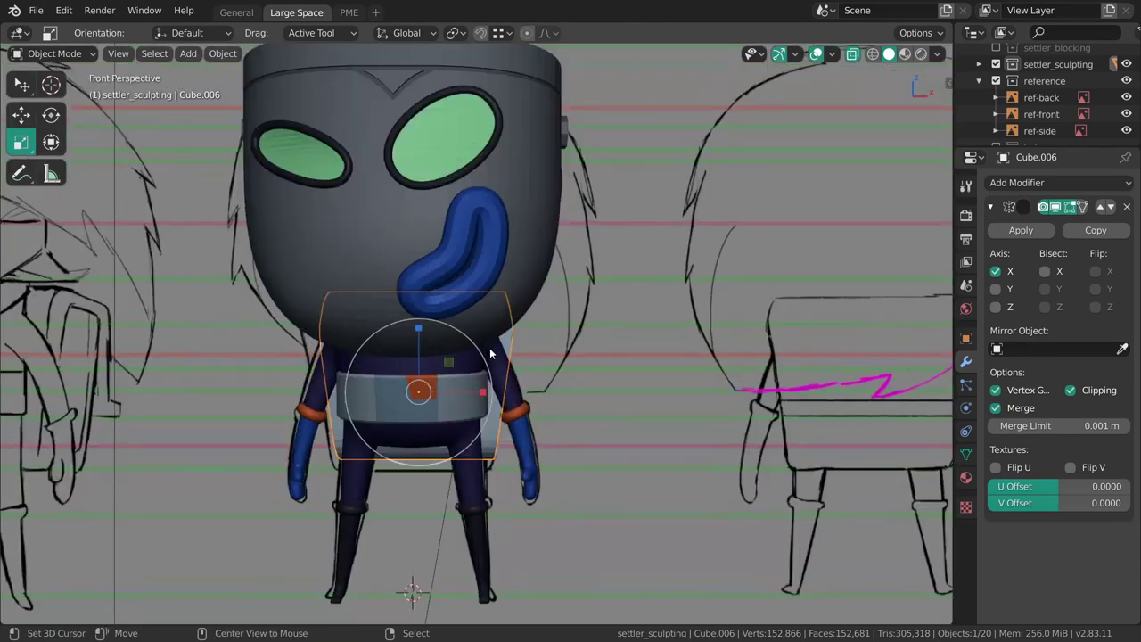
pyautogui.keyDown('shift'); pyautogui.moveTo(524, 285); pyautogui.dragTo(567, 433, button='middle'); pyautogui.keyUp('shift')
pyautogui.moveTo(593, 379); pyautogui.dragTo(515, 346, button='middle')
pyautogui.rightClick(467, 402)
pyautogui.moveTo(467, 408); pyautogui.dragTo(602, 321, button='middle')
pyautogui.click(628, 379)
pyautogui.moveTo(666, 432); pyautogui.dragTo(560, 339, button='middle')
# Smooth a small group of faces on the mask's lower cheek with the Smooth tool in Edit Mode
pyautogui.hotkey('alt', 'a')
pyautogui.click(529, 270)
pyautogui.moveTo(548, 283); pyautogui.dragTo(521, 394, button='middle')
pyautogui.scroll(4, 519, 331)
pyautogui.press('Tab')
pyautogui.keyDown('ctrl'); pyautogui.keyDown('shift'); pyautogui.click(533, 361); pyautogui.keyUp('shift'); pyautogui.keyUp('ctrl')
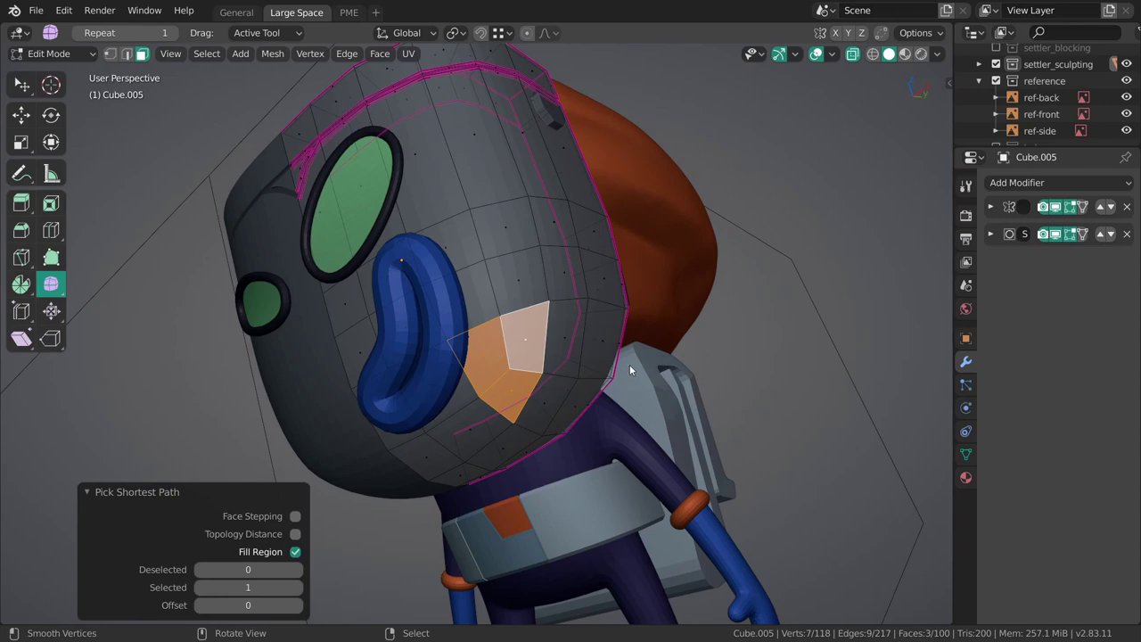
pyautogui.moveTo(638, 347); pyautogui.dragTo(684, 339)
pyautogui.press('Tab')
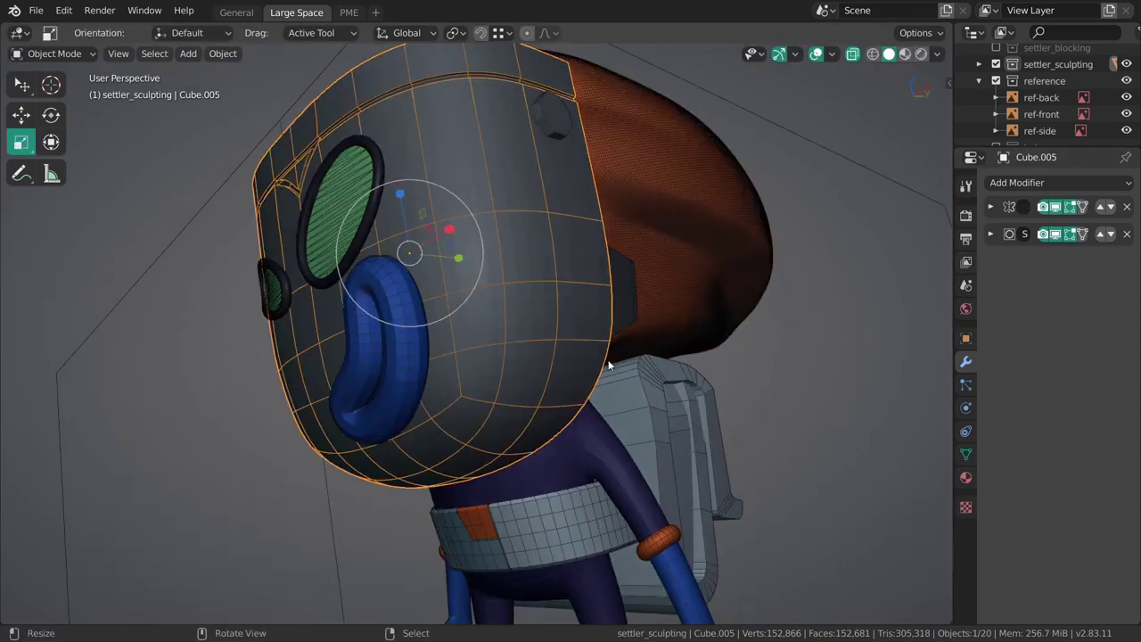
# Apply smooth shading to the mask and check its surface from below
pyautogui.rightClick(600, 337)
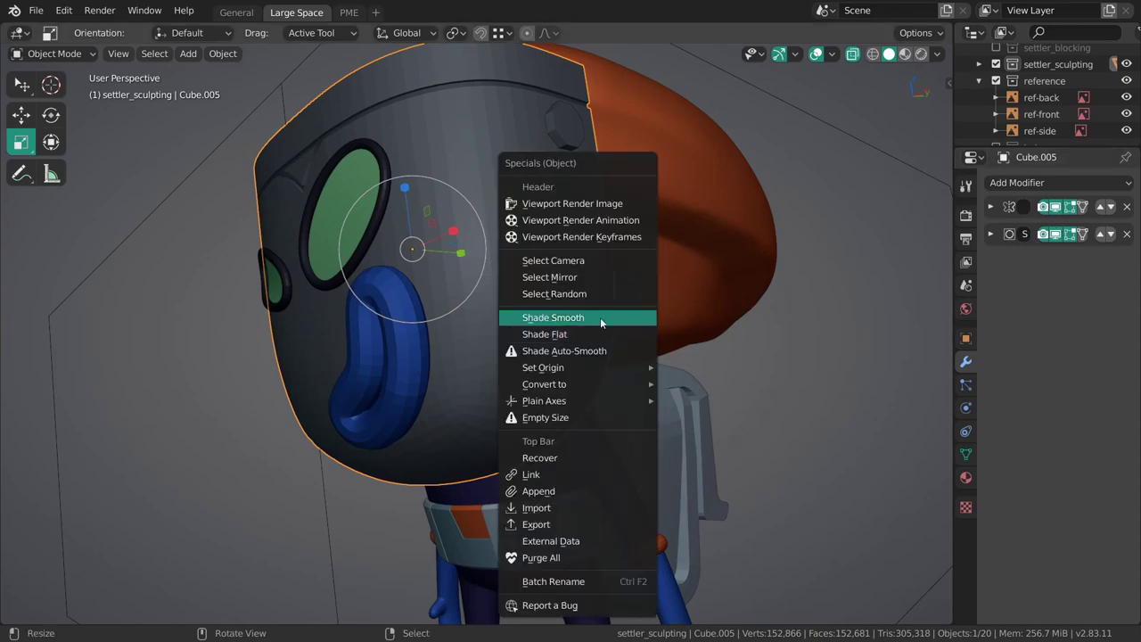
pyautogui.click(601, 321)
pyautogui.scroll(-4, 594, 298)
pyautogui.moveTo(594, 298); pyautogui.dragTo(764, 286, button='middle')
pyautogui.keyDown('ctrl'); pyautogui.moveTo(628, 329); pyautogui.dragTo(615, 304, button='middle'); pyautogui.keyUp('ctrl')
pyautogui.moveTo(575, 352)
pyautogui.mouseDown(button='middle')
pyautogui.moveTo(568, 321)
pyautogui.moveTo(595, 308)
pyautogui.mouseUp(button='middle')
pyautogui.rightClick(568, 321)
# Put the mask in Sculpt Mode with its modifiers displayed and set the Grab brush radius to 188 px
pyautogui.hotkey('ctrl', 'Tab')
pyautogui.click(584, 359)
pyautogui.moveTo(581, 361); pyautogui.dragTo(592, 311, button='middle')
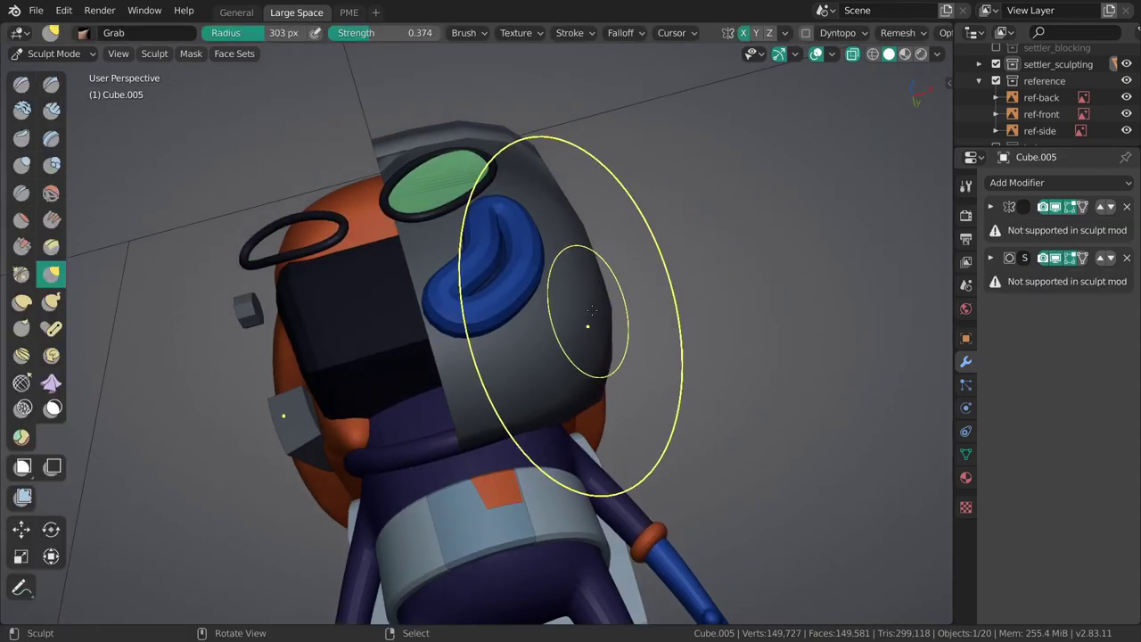
pyautogui.moveTo(908, 38); pyautogui.dragTo(827, 35, button='middle')
pyautogui.click(908, 35)
pyautogui.moveTo(881, 31)
pyautogui.moveTo(925, 32)
pyautogui.click(994, 103)
pyautogui.moveTo(616, 350); pyautogui.dragTo(611, 383, button='middle')
pyautogui.press('f')
pyautogui.click(537, 362)
# Return the mask to Object Mode and save the file
pyautogui.press('Tab')
pyautogui.hotkey('ctrl', 'Tab')
pyautogui.hotkey('ctrl', 'Tab')
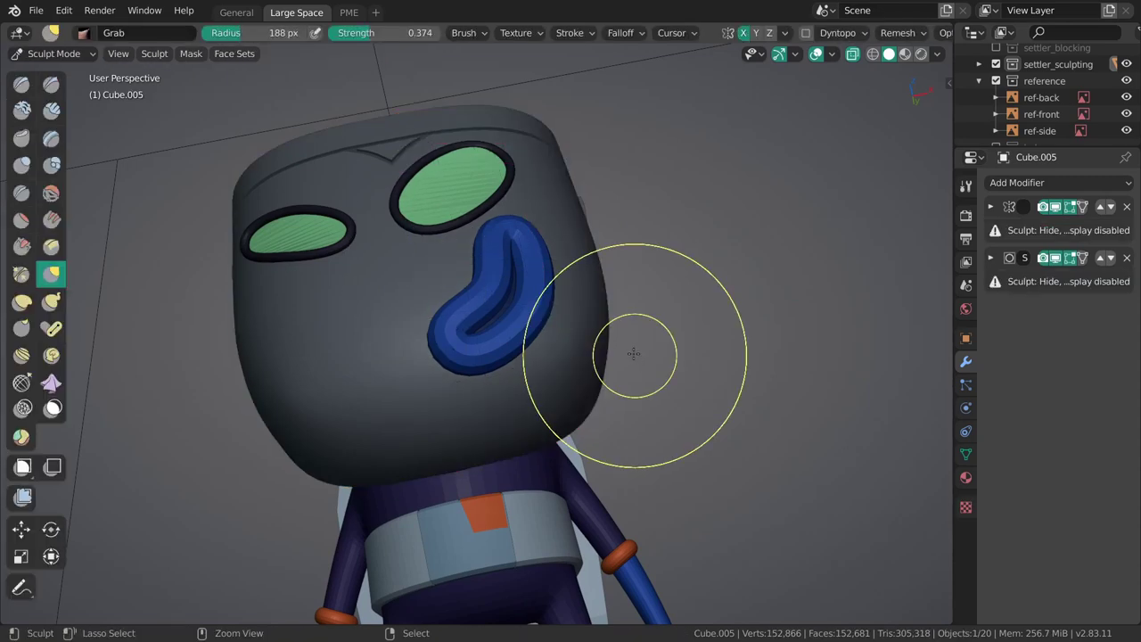
pyautogui.hotkey('ctrl', 'Tab')
pyautogui.press('Tab')
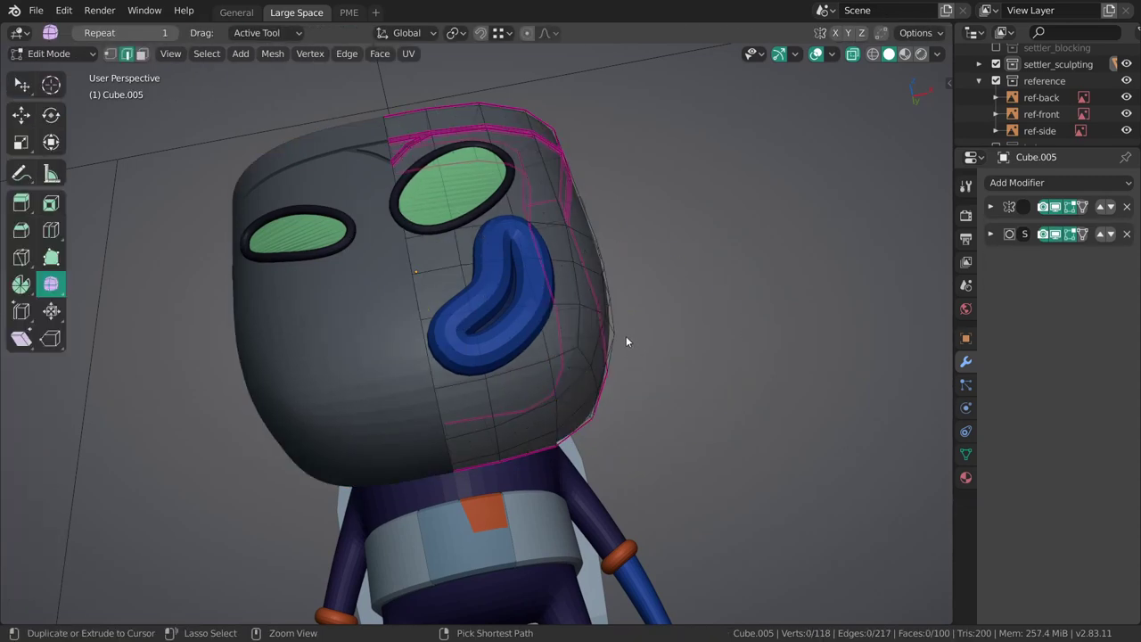
pyautogui.press('Tab')
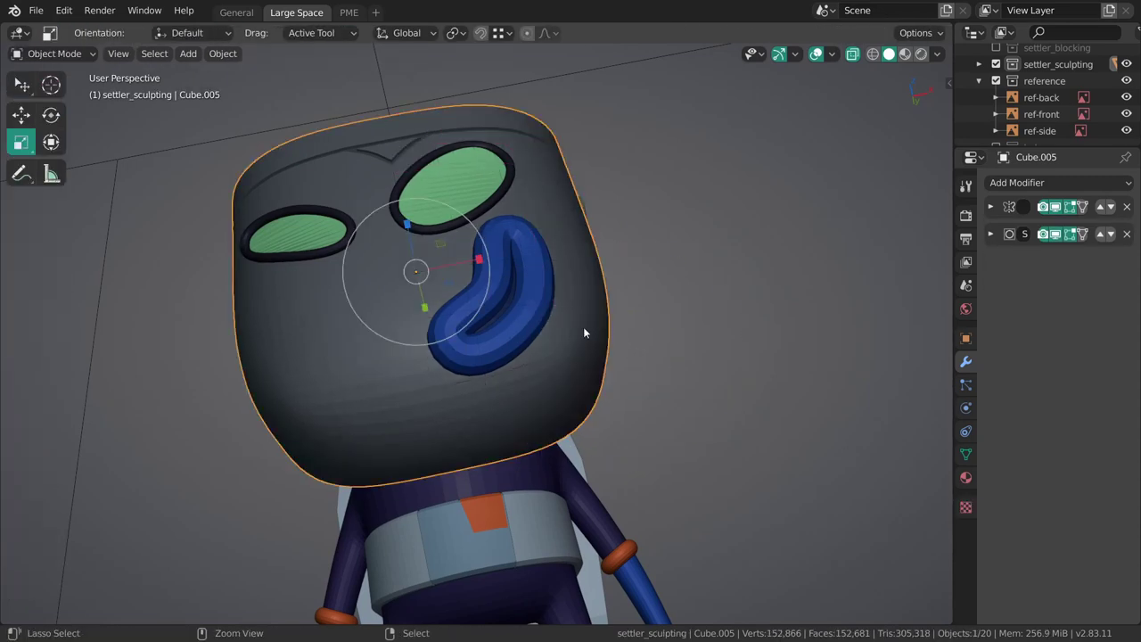
pyautogui.hotkey('ctrl', 's')
# Enter Sculpt Mode on the mask, display its modifiers while sculpting, and set the Grab brush radius to 128 px
pyautogui.hotkey('ctrl', 'Tab')
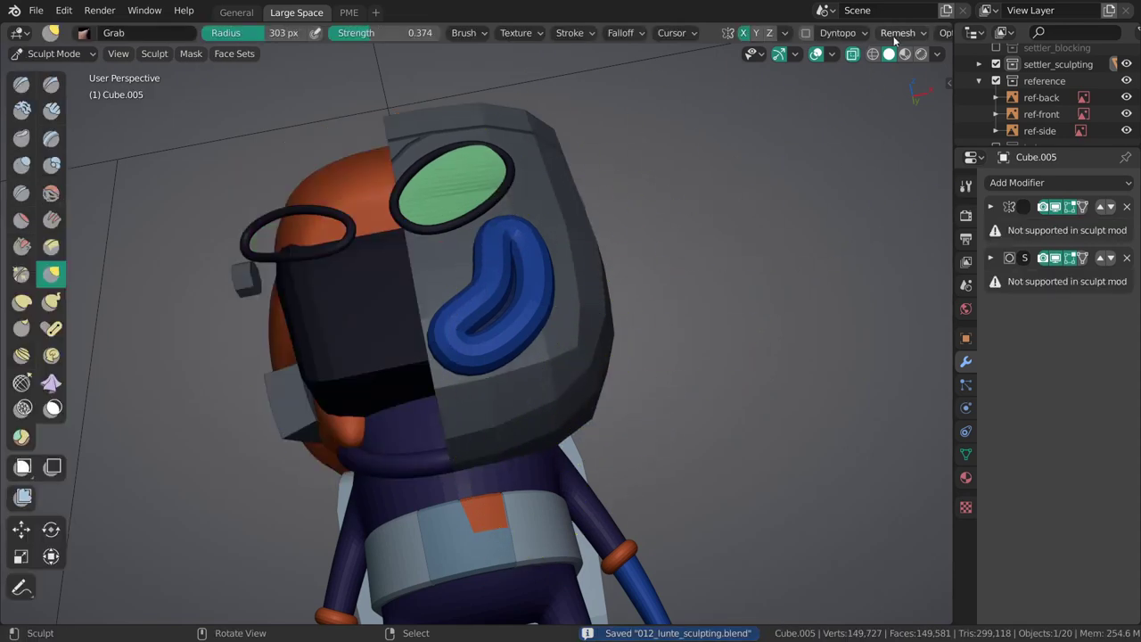
pyautogui.click(913, 33)
pyautogui.click(983, 106)
pyautogui.scroll(2, 610, 312)
pyautogui.press('f')
pyautogui.click(571, 352)
pyautogui.press('f')
pyautogui.click(595, 348)
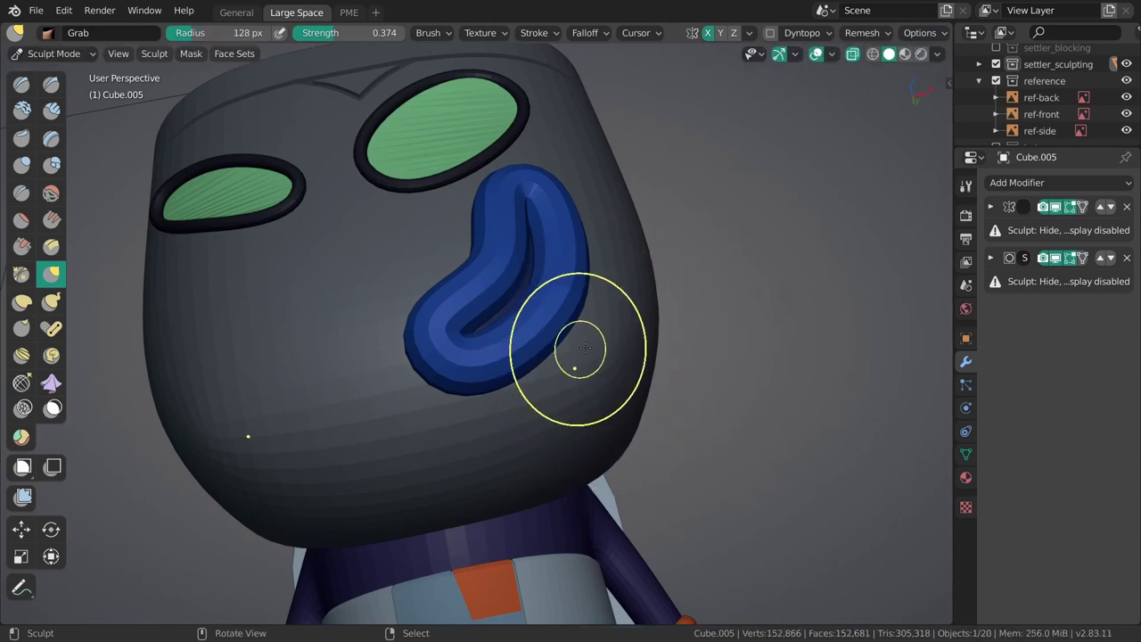
pyautogui.moveTo(611, 366)
pyautogui.mouseDown(button='middle')
pyautogui.moveTo(574, 415)
pyautogui.moveTo(601, 375)
pyautogui.mouseUp(button='middle')
# Switch the mask to Object Mode and shade it smooth
pyautogui.hotkey('ctrl', 'Tab')
pyautogui.click(538, 380)
pyautogui.press('w')
pyautogui.click(553, 372)
pyautogui.click(551, 357)
pyautogui.press('w')
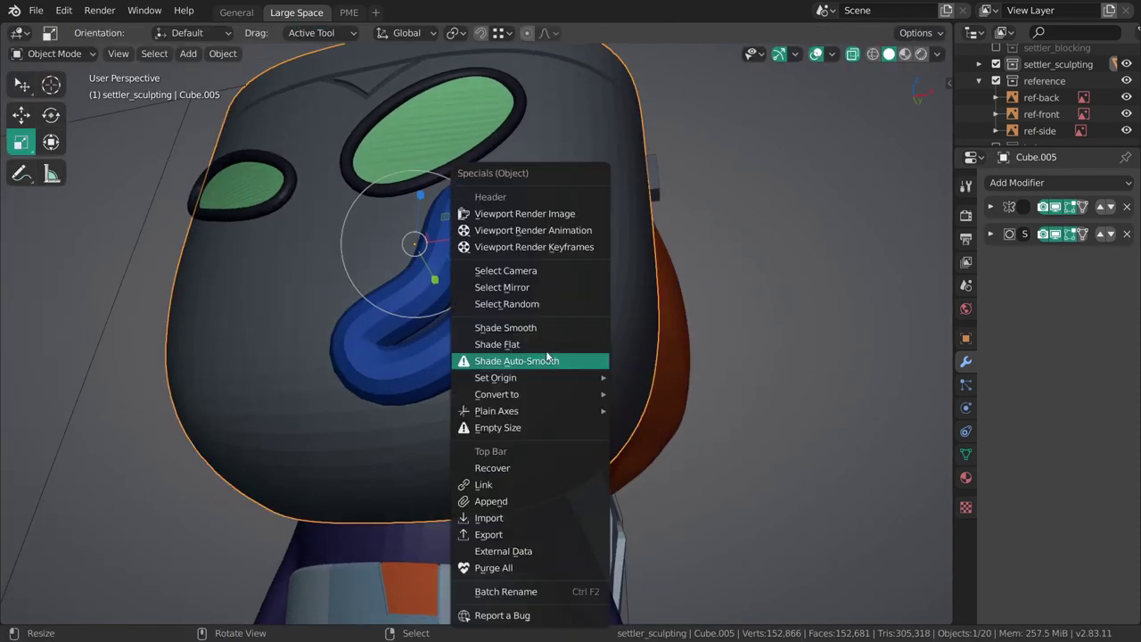
pyautogui.click(545, 347)
pyautogui.press('w')
pyautogui.moveTo(551, 349); pyautogui.dragTo(651, 309, button='middle')
pyautogui.click(556, 328)
# Return the mask to Sculpt Mode and set the Grab brush radius to 197 px for its lower side
pyautogui.hotkey('ctrl', 'Tab')
pyautogui.click(647, 403)
pyautogui.scroll(-2, 637, 396)
pyautogui.moveTo(630, 392)
pyautogui.mouseDown(button='middle')
pyautogui.moveTo(576, 346)
pyautogui.moveTo(618, 322)
pyautogui.moveTo(579, 284)
pyautogui.mouseUp(button='middle')
pyautogui.scroll(2, 576, 346)
pyautogui.click(606, 321)
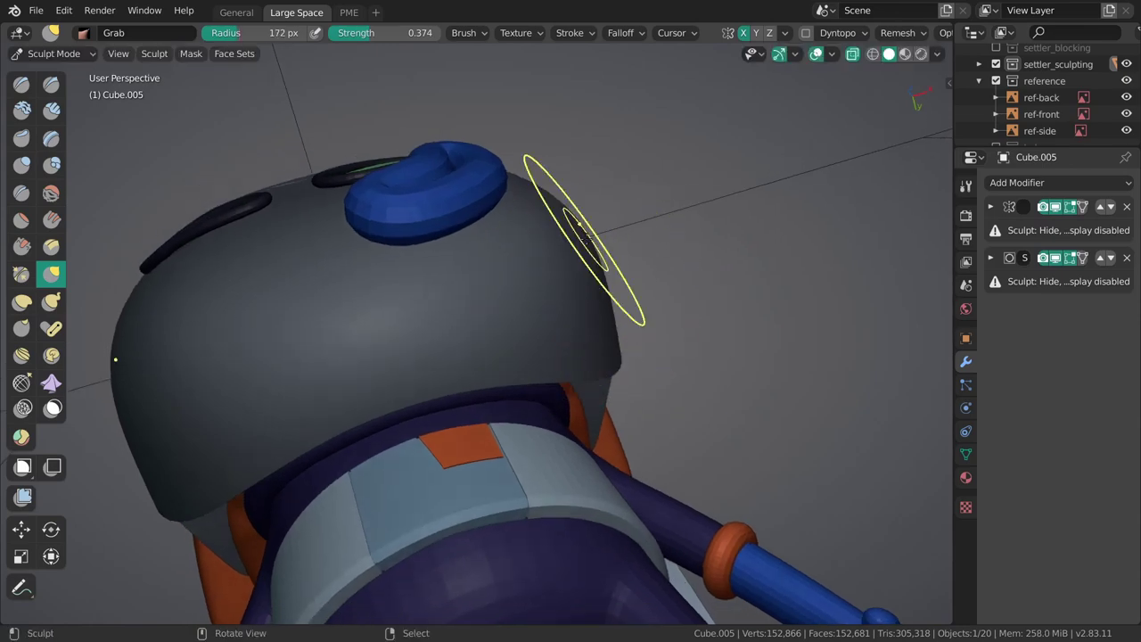
pyautogui.press('f')
pyautogui.moveTo(585, 238)
pyautogui.mouseDown(button='middle')
pyautogui.moveTo(526, 241)
pyautogui.moveTo(565, 251)
pyautogui.moveTo(678, 384)
pyautogui.moveTo(632, 384)
pyautogui.moveTo(619, 346)
pyautogui.mouseUp(button='middle')
pyautogui.click(538, 223)
pyautogui.press('f')
pyautogui.click(603, 336)
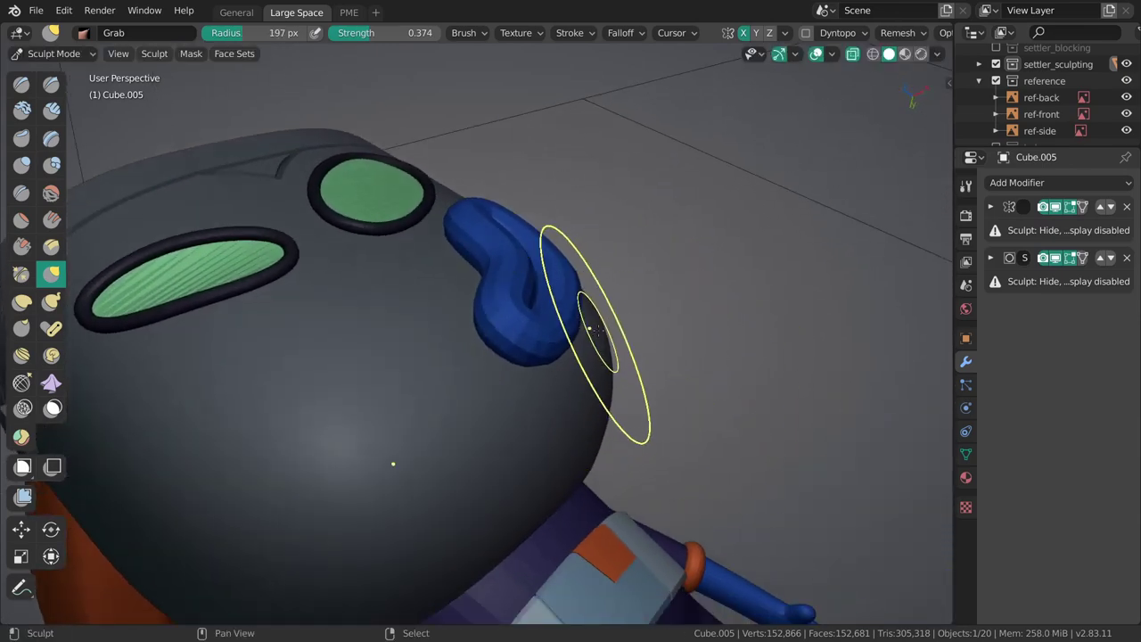
# Adjust the mask's cheek contour with a short Grab stroke and set the brush radius to 145 px
pyautogui.moveTo(596, 326); pyautogui.dragTo(596, 316)
pyautogui.moveTo(614, 353)
pyautogui.mouseDown(button='middle')
pyautogui.moveTo(578, 333)
pyautogui.moveTo(579, 309)
pyautogui.moveTo(533, 390)
pyautogui.moveTo(560, 359)
pyautogui.mouseUp(button='middle')
pyautogui.press('f')
pyautogui.click(515, 391)
pyautogui.press('f')
pyautogui.click(576, 344)
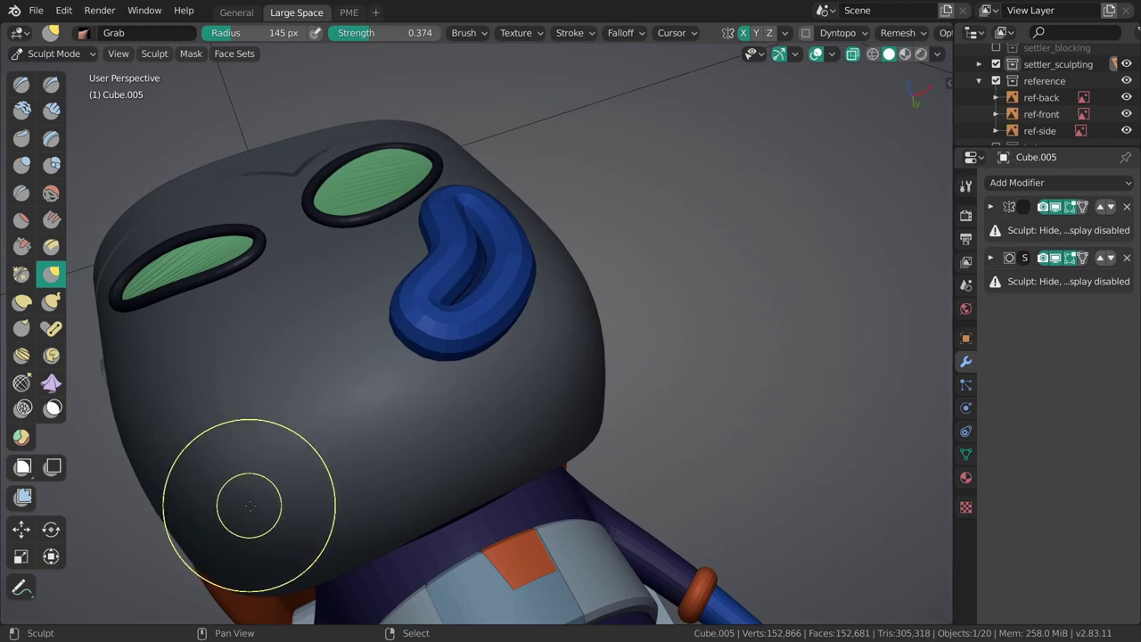
# Duplicate the mask's Mirror modifier, apply one copy, and enable Bisect on X for the remaining one
pyautogui.hotkey('ctrl', 'Tab')
pyautogui.press('Tab')
pyautogui.moveTo(644, 349)
pyautogui.mouseDown(button='middle')
pyautogui.moveTo(576, 369)
pyautogui.moveTo(597, 405)
pyautogui.mouseUp(button='middle')
pyautogui.press('a')
pyautogui.press('Tab')
pyautogui.click(1007, 214)
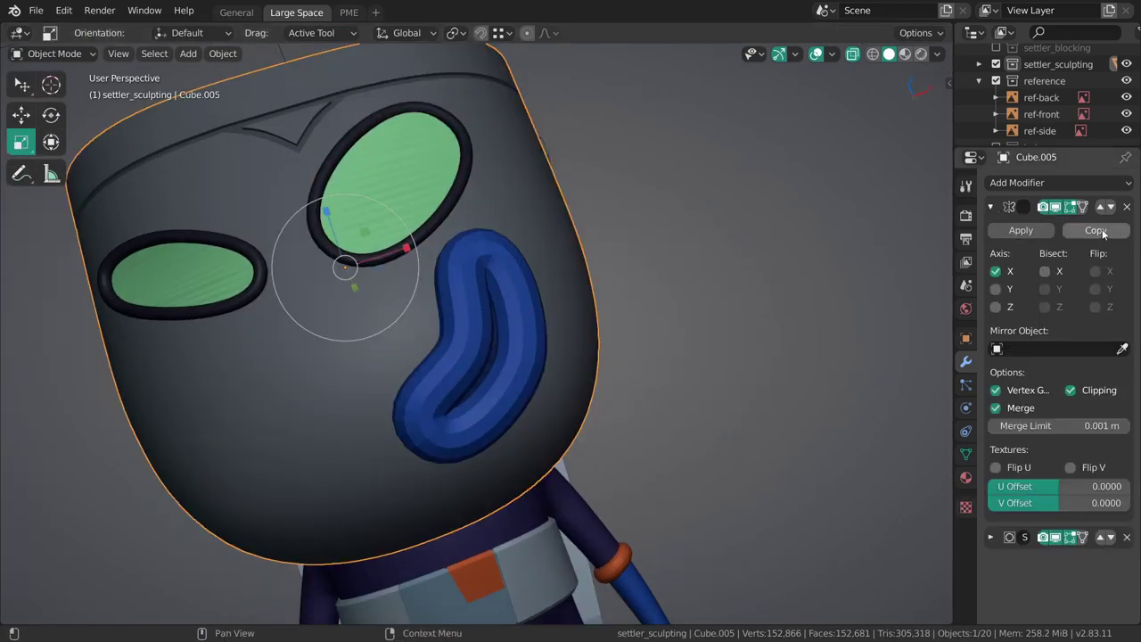
pyautogui.click(1103, 233)
pyautogui.click(1041, 234)
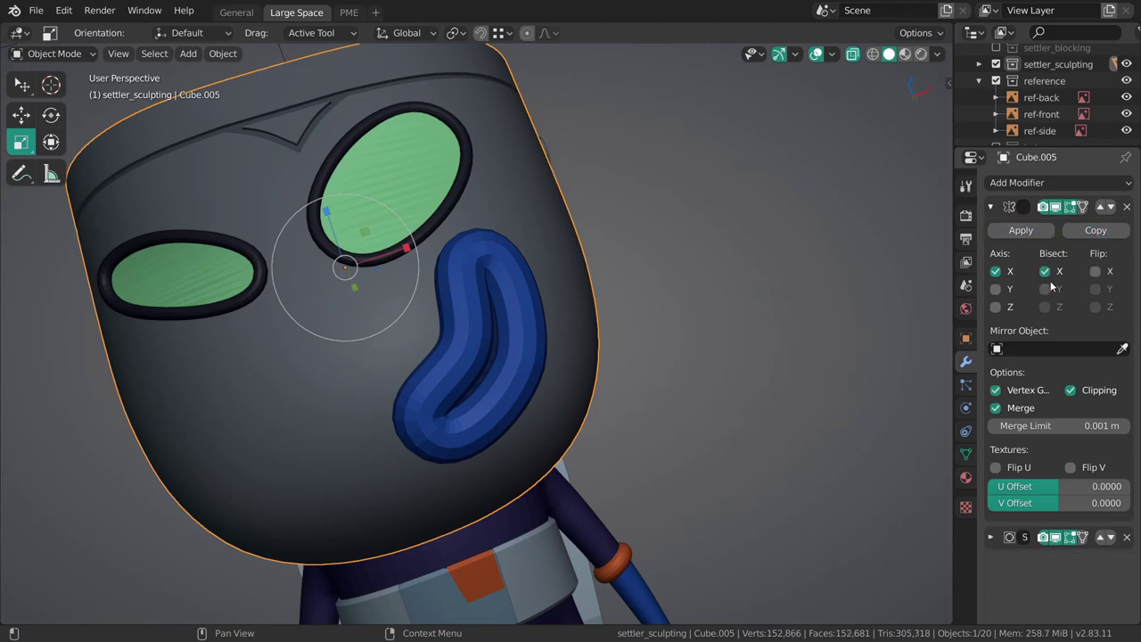
# Deselect the mask's mesh in Edit Mode and return to Sculpt Mode with the Grab brush
pyautogui.press('Tab')
pyautogui.hotkey('alt', 'a')
pyautogui.moveTo(557, 359)
pyautogui.mouseDown(button='middle')
pyautogui.moveTo(569, 188)
pyautogui.moveTo(596, 325)
pyautogui.moveTo(311, 473)
pyautogui.mouseUp(button='middle')
pyautogui.hotkey('ctrl', 'Tab')
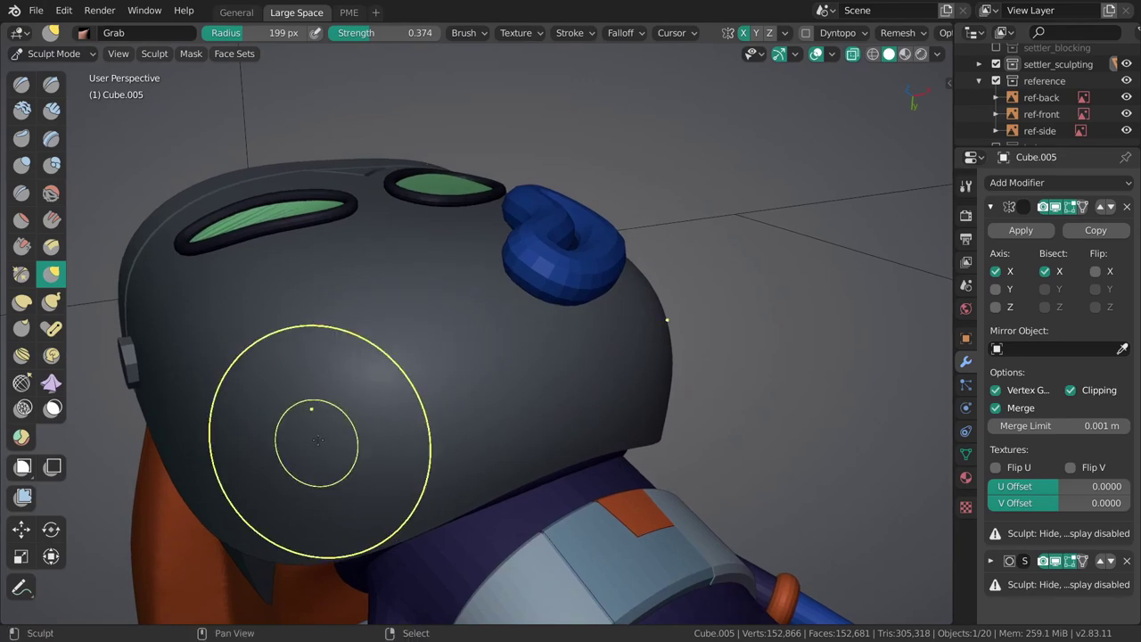
pyautogui.moveTo(346, 395)
pyautogui.mouseDown(button='middle')
pyautogui.moveTo(454, 364)
pyautogui.moveTo(582, 486)
pyautogui.moveTo(517, 477)
pyautogui.moveTo(619, 321)
pyautogui.mouseUp(button='middle')
# Set the viewport colour to Single and choose a dark, high-contrast MatCap to judge the mask's curvature
pyautogui.click(938, 54)
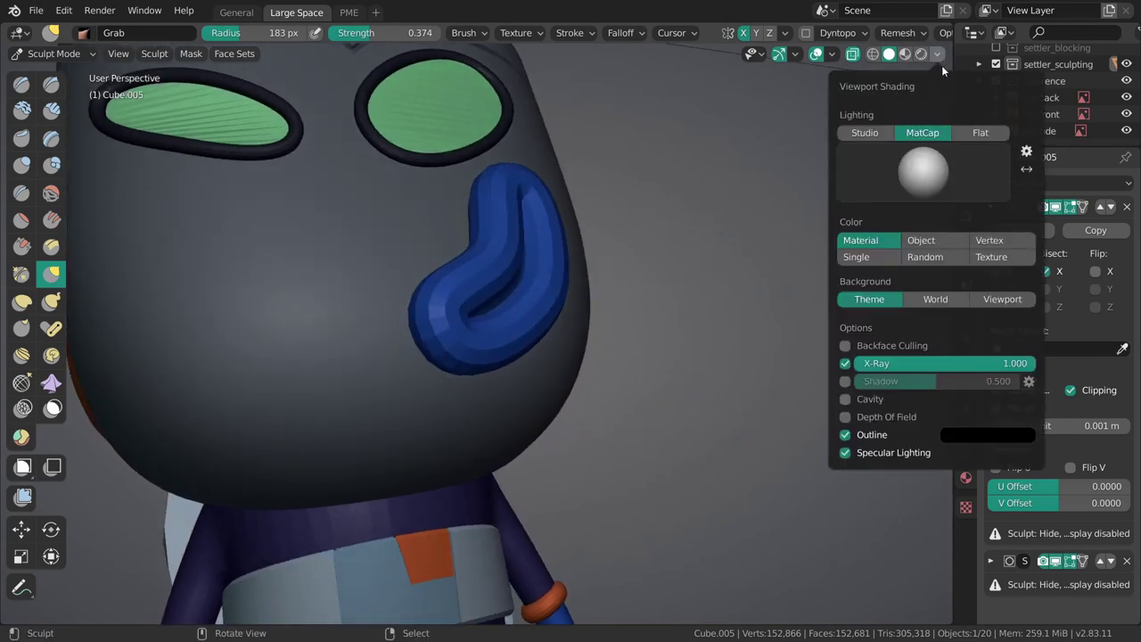
pyautogui.click(871, 256)
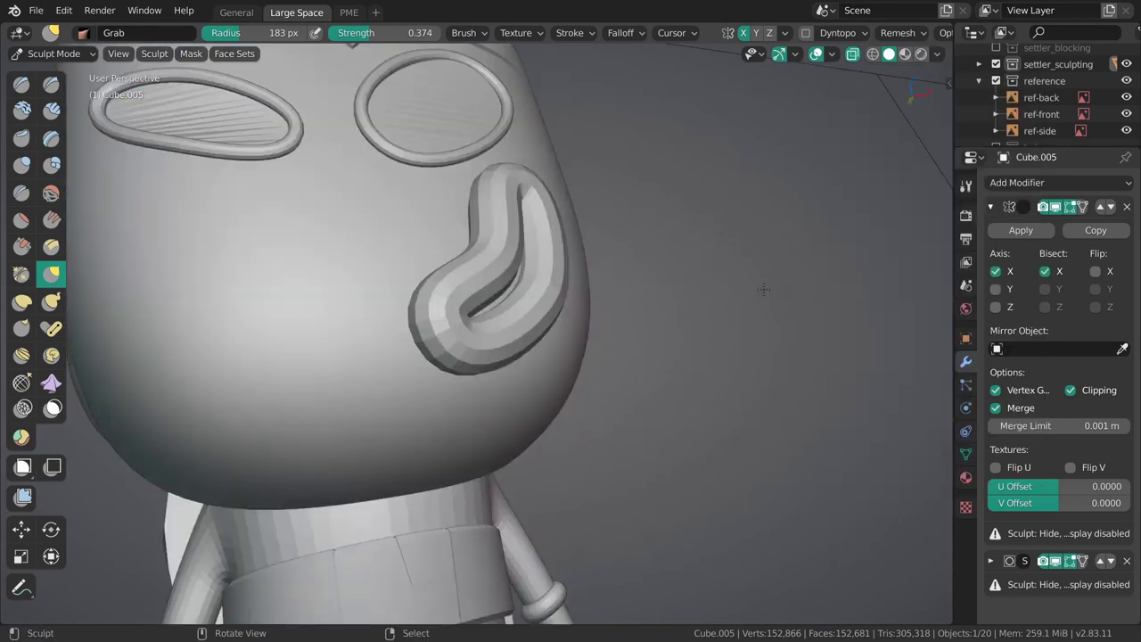
pyautogui.moveTo(754, 337); pyautogui.dragTo(803, 294, button='middle')
pyautogui.click(938, 55)
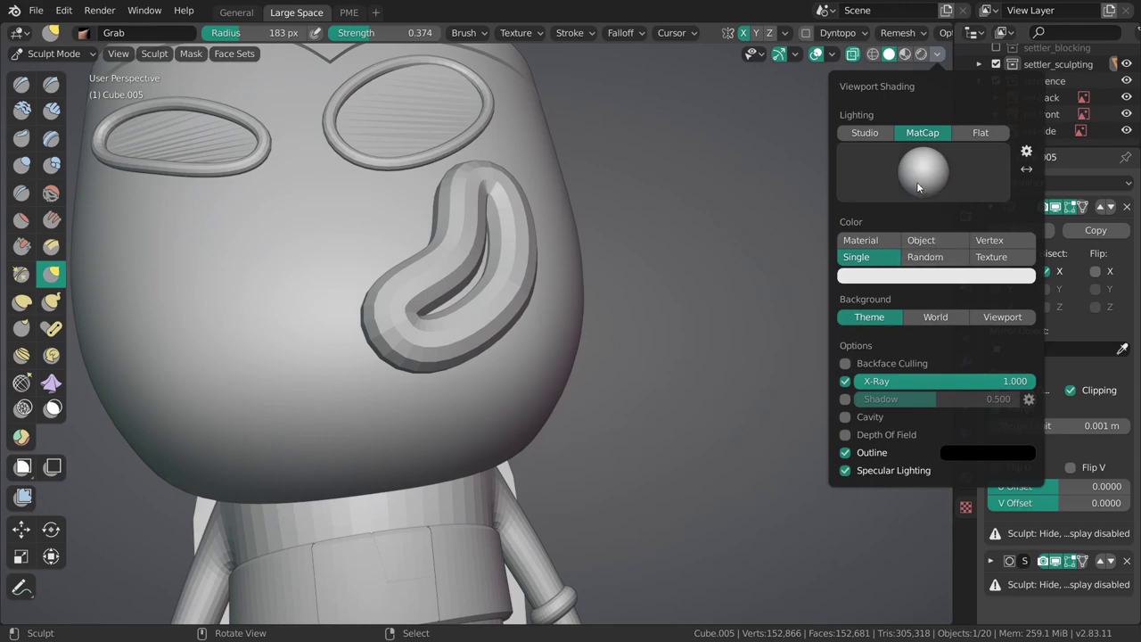
pyautogui.click(915, 191)
pyautogui.click(927, 284)
pyautogui.moveTo(678, 375); pyautogui.dragTo(629, 397, button='middle')
pyautogui.moveTo(496, 402)
pyautogui.mouseDown(button='middle')
pyautogui.moveTo(692, 410)
pyautogui.moveTo(668, 369)
pyautogui.moveTo(624, 383)
pyautogui.moveTo(525, 377)
pyautogui.moveTo(579, 334)
pyautogui.moveTo(473, 383)
pyautogui.mouseUp(button='middle')
pyautogui.click(937, 55)
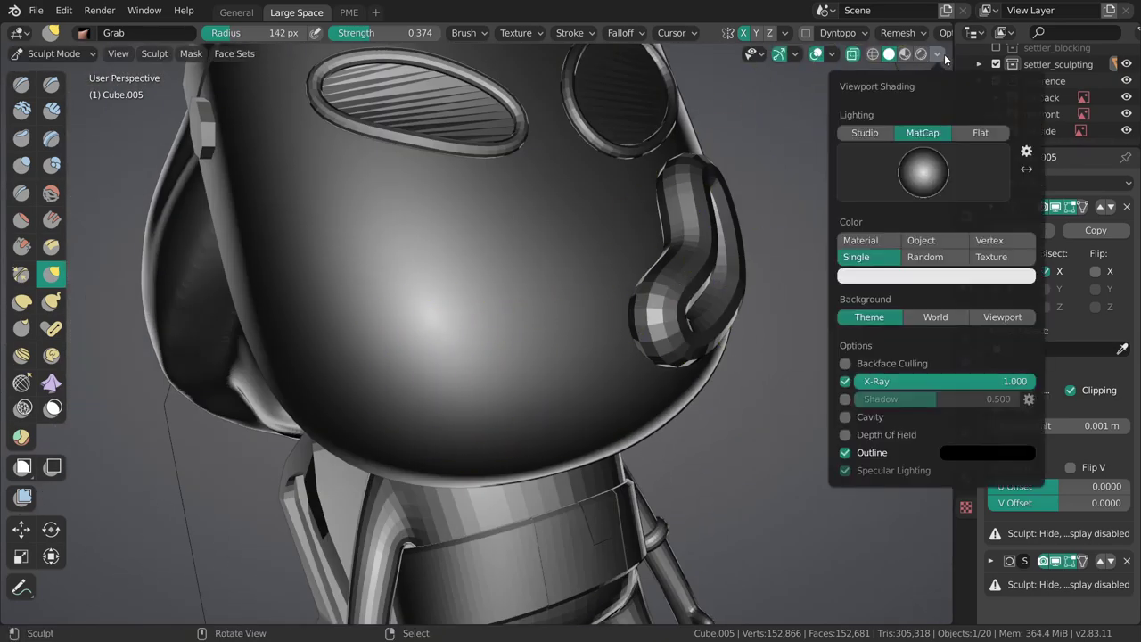
pyautogui.click(927, 174)
pyautogui.moveTo(704, 334); pyautogui.dragTo(437, 342, button='middle')
# Set the Grab brush radius to 201 px for working on the side of the mask
pyautogui.press('f')
pyautogui.click(623, 341)
pyautogui.moveTo(589, 337)
pyautogui.mouseDown(button='middle')
pyautogui.moveTo(640, 326)
pyautogui.moveTo(598, 305)
pyautogui.moveTo(581, 321)
pyautogui.moveTo(602, 359)
pyautogui.mouseUp(button='middle')
pyautogui.press('f')
pyautogui.click(617, 301)
pyautogui.press('f')
pyautogui.click(589, 339)
pyautogui.moveTo(665, 284); pyautogui.dragTo(600, 357, button='middle')
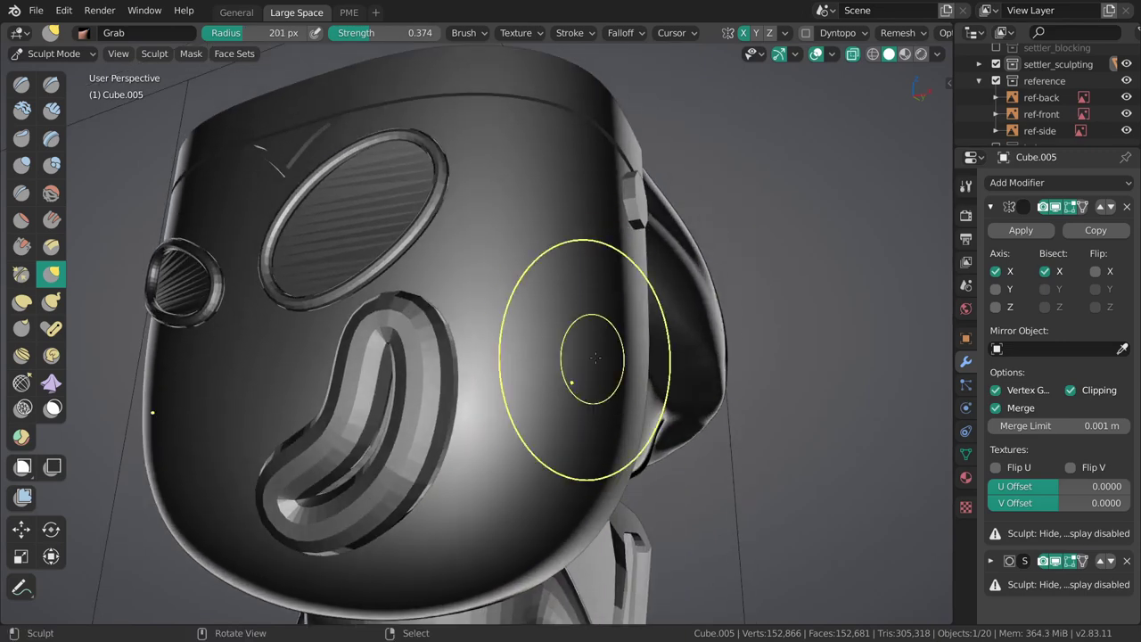
# Set the Grab brush radius to 165 px for the mask's lower cheek
pyautogui.moveTo(602, 306)
pyautogui.mouseDown(button='middle')
pyautogui.moveTo(556, 296)
pyautogui.moveTo(555, 324)
pyautogui.moveTo(573, 306)
pyautogui.moveTo(593, 331)
pyautogui.mouseUp(button='middle')
pyautogui.press('f')
pyautogui.moveTo(625, 287); pyautogui.dragTo(584, 340, button='middle')
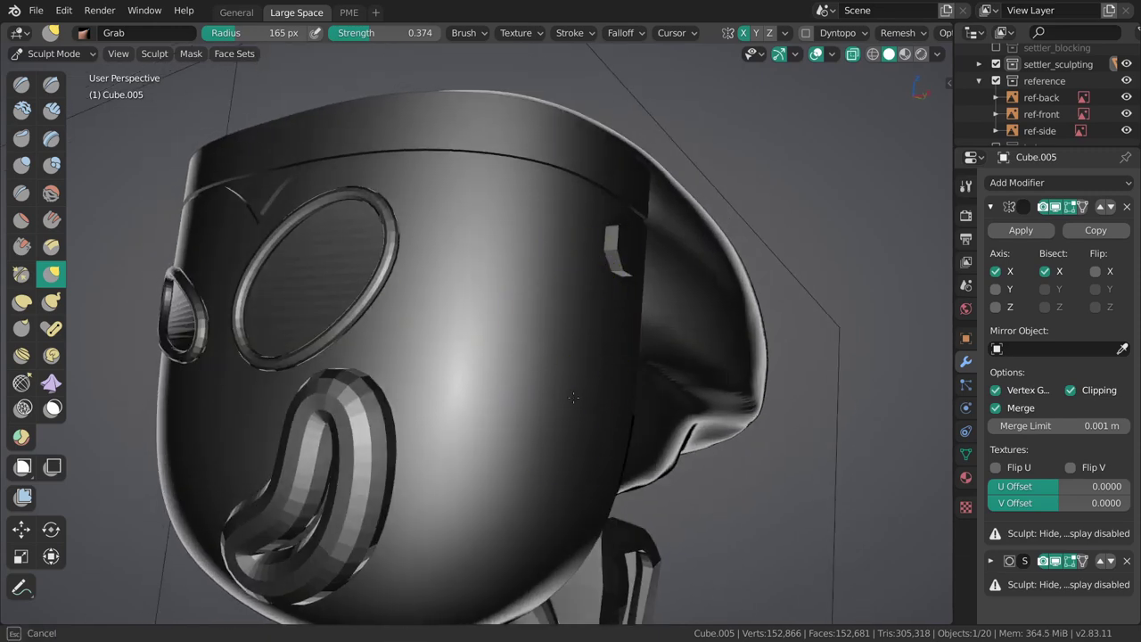
pyautogui.keyDown('shift'); pyautogui.moveTo(574, 441); pyautogui.dragTo(583, 302, button='middle'); pyautogui.keyUp('shift')
pyautogui.keyDown('shift'); pyautogui.moveTo(540, 383); pyautogui.dragTo(603, 340, button='middle'); pyautogui.keyUp('shift')
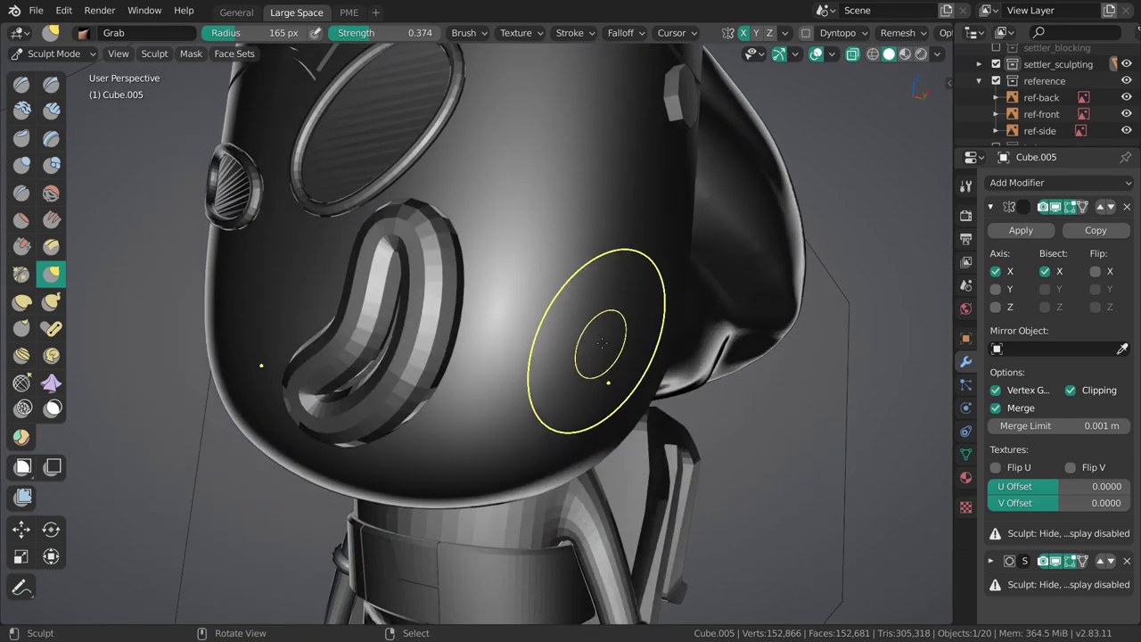
# Examine the mask's chin and underside in the high-contrast shading, resizing the Grab brush over them
pyautogui.moveTo(644, 219); pyautogui.dragTo(634, 347, button='middle')
pyautogui.keyDown('ctrl'); pyautogui.moveTo(624, 404); pyautogui.dragTo(626, 294, button='middle'); pyautogui.keyUp('ctrl')
pyautogui.moveTo(630, 289); pyautogui.dragTo(702, 312, button='middle')
pyautogui.keyDown('shift'); pyautogui.moveTo(532, 438); pyautogui.dragTo(525, 368, button='middle'); pyautogui.keyUp('shift')
pyautogui.keyDown('shift'); pyautogui.moveTo(359, 359); pyautogui.dragTo(414, 360, button='middle'); pyautogui.keyUp('shift')
pyautogui.keyDown('ctrl'); pyautogui.moveTo(417, 361); pyautogui.dragTo(443, 400, button='middle'); pyautogui.keyUp('ctrl')
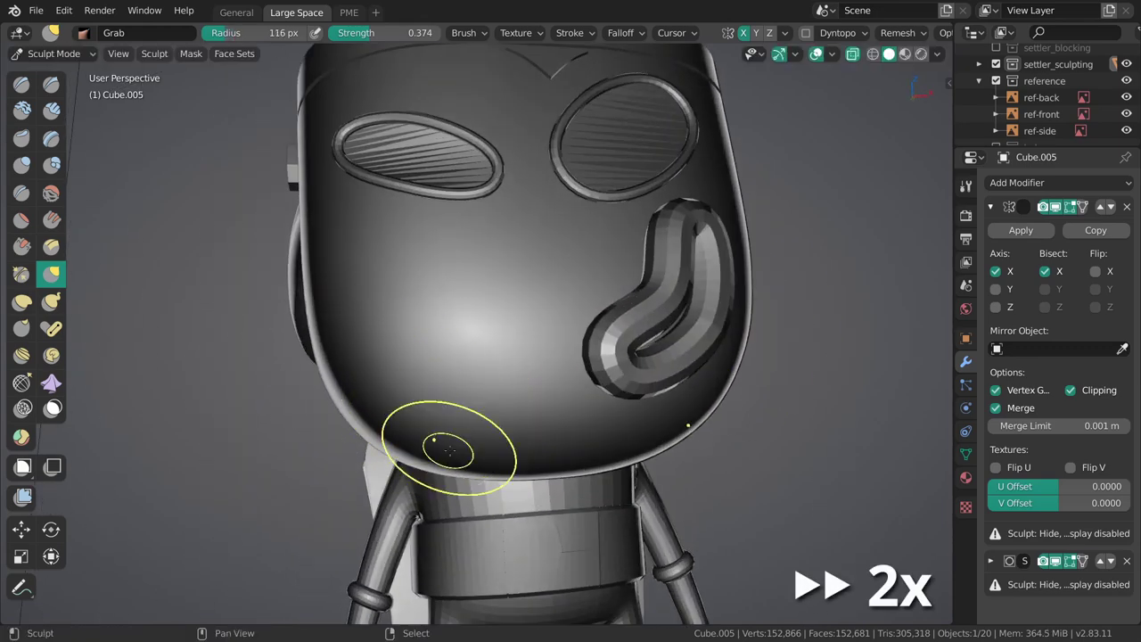
pyautogui.keyDown('ctrl'); pyautogui.moveTo(466, 443); pyautogui.dragTo(475, 350, button='middle'); pyautogui.keyUp('ctrl')
pyautogui.moveTo(474, 349)
pyautogui.mouseDown(button='middle')
pyautogui.moveTo(454, 349)
pyautogui.moveTo(450, 278)
pyautogui.mouseUp(button='middle')
pyautogui.press('f')
pyautogui.click(426, 346)
pyautogui.moveTo(450, 278)
pyautogui.keyDown('ctrl'); pyautogui.mouseDown(button='middle')
pyautogui.moveTo(399, 346)
pyautogui.moveTo(522, 387)
pyautogui.moveTo(519, 410)
pyautogui.moveTo(535, 308)
pyautogui.mouseUp(button='middle'); pyautogui.keyUp('ctrl')
# Edit the mask's mesh and slide a vertex on its lower side along its edge to even out the curvature
pyautogui.hotkey('ctrl', 'Tab')
pyautogui.hotkey('alt', 'a')
pyautogui.moveTo(535, 308)
pyautogui.mouseDown(button='middle')
pyautogui.moveTo(638, 270)
pyautogui.moveTo(615, 232)
pyautogui.mouseUp(button='middle')
pyautogui.moveTo(615, 232)
pyautogui.keyDown('ctrl'); pyautogui.mouseDown(button='middle')
pyautogui.moveTo(541, 322)
pyautogui.moveTo(713, 331)
pyautogui.moveTo(566, 338)
pyautogui.moveTo(592, 405)
pyautogui.moveTo(555, 295)
pyautogui.mouseUp(button='middle'); pyautogui.keyUp('ctrl')
pyautogui.press('Tab')
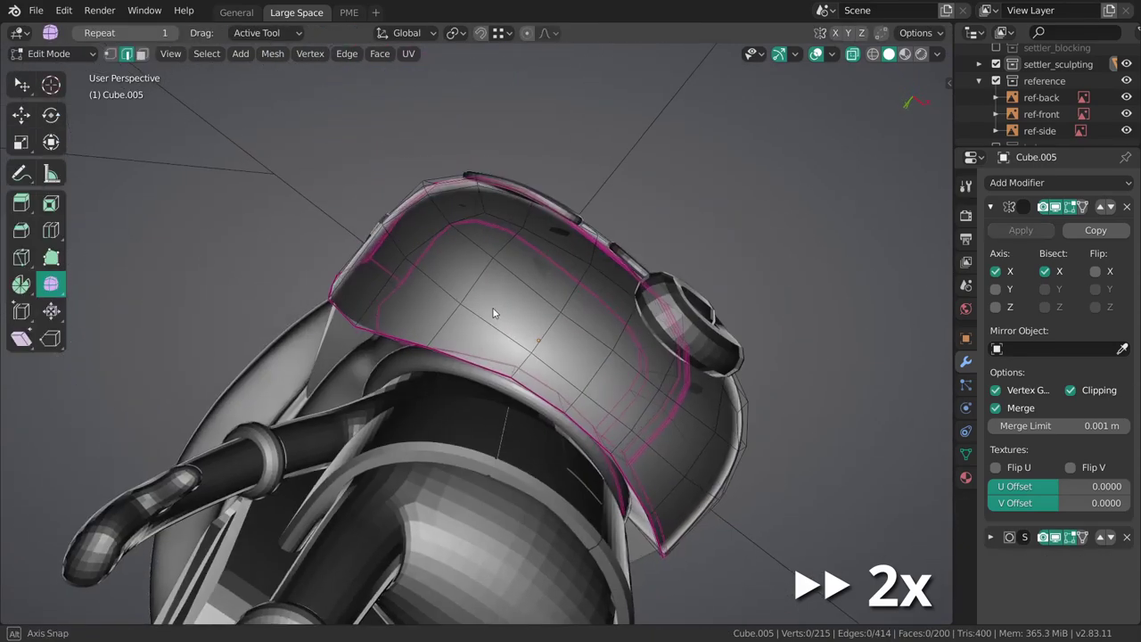
pyautogui.moveTo(493, 307); pyautogui.dragTo(553, 398, button='middle')
pyautogui.click(553, 398)
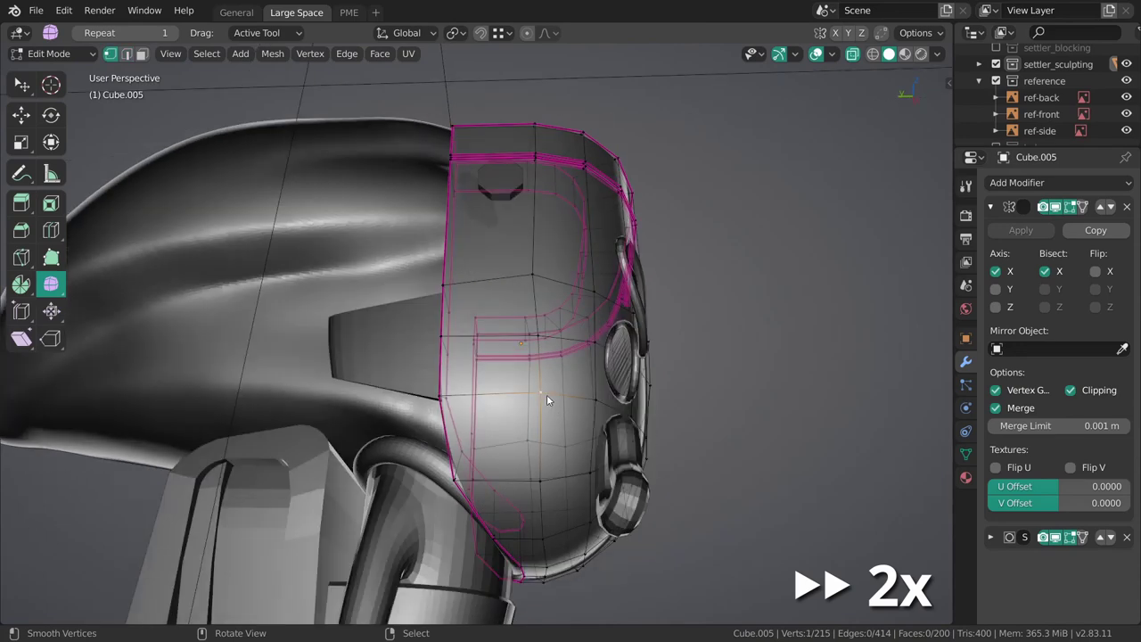
pyautogui.press('w')
pyautogui.press('g')
pyautogui.press('g')
pyautogui.click(535, 391)
# Slide the neighbouring vertices on the mask's side along their edges to smooth the spacing below the temple
pyautogui.click(537, 334)
pyautogui.press('g')
pyautogui.press('g')
pyautogui.click(528, 329)
pyautogui.moveTo(528, 329); pyautogui.dragTo(546, 294, button='middle')
pyautogui.click(537, 395)
pyautogui.moveTo(538, 395); pyautogui.dragTo(539, 356, button='middle')
pyautogui.press('g')
pyautogui.press('g')
pyautogui.click(554, 392)
pyautogui.scroll(-4, 561, 403)
pyautogui.moveTo(562, 403); pyautogui.dragTo(509, 385, button='middle')
pyautogui.click(670, 355)
pyautogui.scroll(3, 490, 339)
pyautogui.press('Tab')
pyautogui.press('Tab')
pyautogui.scroll(2, 482, 325)
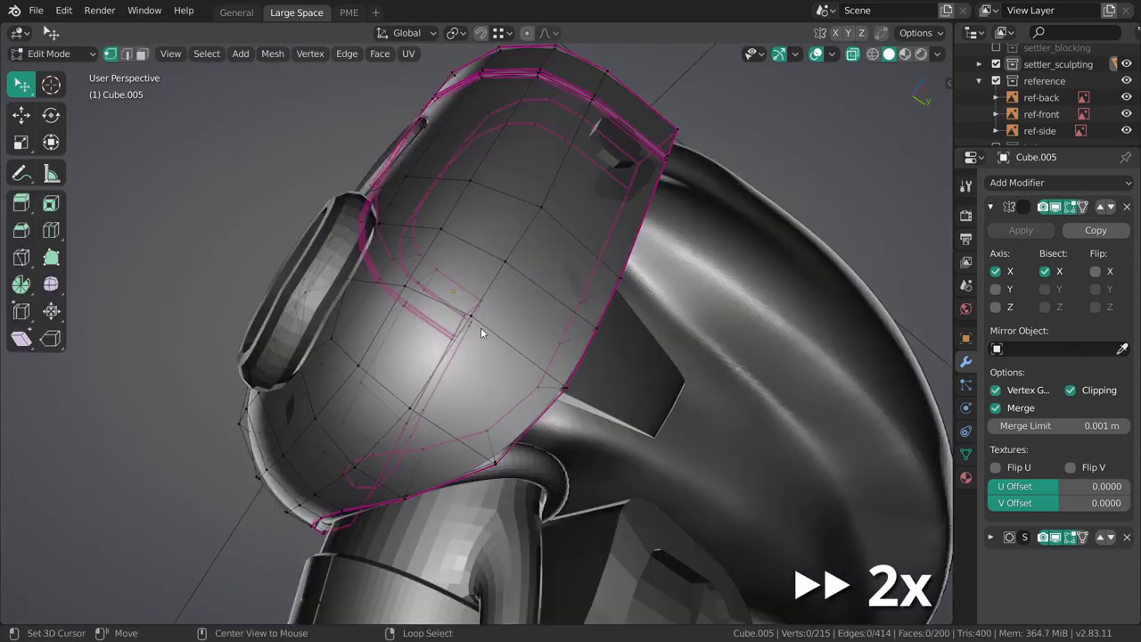
# Slide the vertices on the cheek beside the mouth side of the mask along their edges to even the shading
pyautogui.click(477, 319)
pyautogui.moveTo(476, 319); pyautogui.dragTo(512, 287, button='middle')
pyautogui.press('g')
pyautogui.press('g')
pyautogui.click(528, 296)
pyautogui.click(547, 225)
pyautogui.press('g')
pyautogui.press('g')
pyautogui.click(552, 232)
pyautogui.hotkey('shift', 'v')
pyautogui.click(562, 272)
pyautogui.moveTo(562, 273); pyautogui.dragTo(573, 271, button='middle')
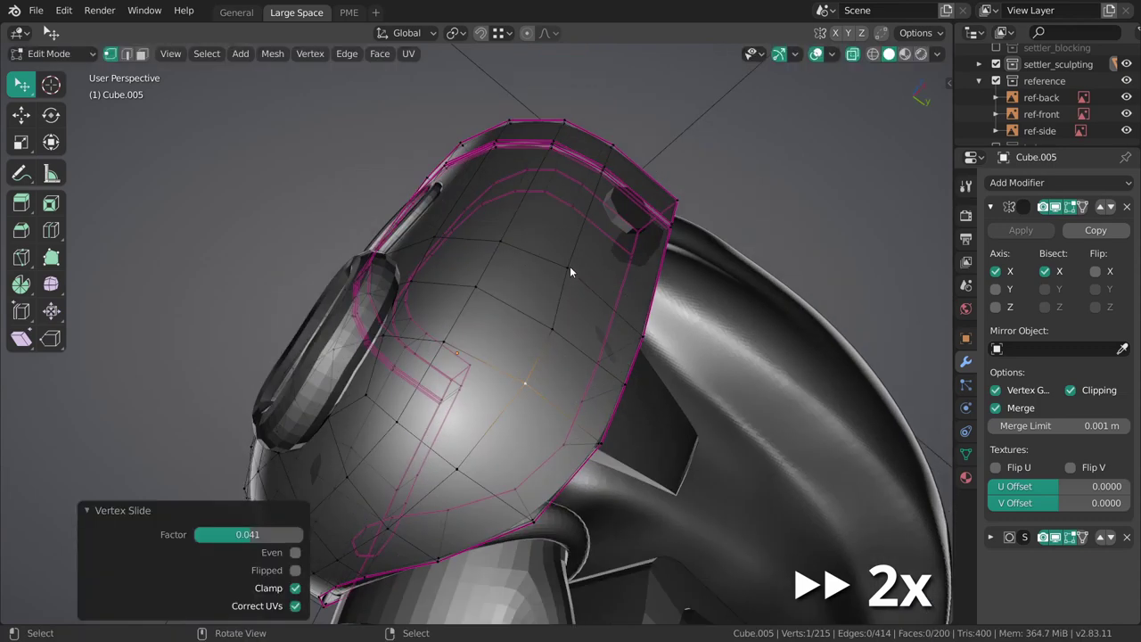
# Try to slide the upper part of the vertical edge loop on the mask's side
pyautogui.keyDown('alt'); pyautogui.rightClick(569, 278); pyautogui.keyUp('alt')
pyautogui.rightClick(554, 329)
pyautogui.press('h')
pyautogui.keyDown('alt'); pyautogui.rightClick(576, 246); pyautogui.keyUp('alt')
pyautogui.hotkey('alt', 'h')
pyautogui.keyDown('shift'); pyautogui.rightClick(556, 325); pyautogui.keyUp('shift')
pyautogui.hotkey('shift', 'v')
pyautogui.click(588, 270)
pyautogui.hotkey('ctrl', 'z')
# Switch to the Move tool and slide the selected vertices on the mask's side along their edges
pyautogui.hotkey('shift', 'space')
pyautogui.press('g')
pyautogui.press('g')
pyautogui.press('g')
pyautogui.click(579, 266)
# Select the vertical edge loop on the mask's side and slide it along the surface
pyautogui.hotkey('alt', 'a')
pyautogui.moveTo(572, 272); pyautogui.dragTo(559, 298, button='middle')
pyautogui.press('h')
pyautogui.keyDown('alt'); pyautogui.rightClick(578, 249); pyautogui.keyUp('alt')
pyautogui.hotkey('alt', 'h')
pyautogui.press('g')
pyautogui.click(589, 256)
pyautogui.hotkey('ctrl', 'z')
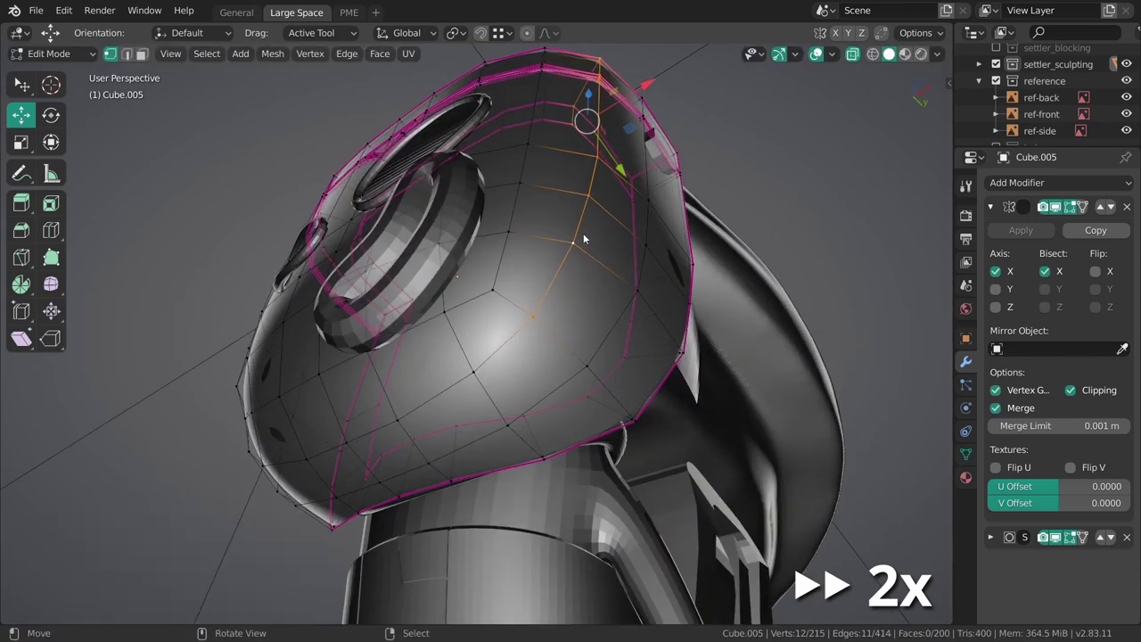
pyautogui.press('g')
pyautogui.press('g')
pyautogui.click(637, 284)
# Select the path of three vertices across the mask's lower front and slide it along the adjoining edges
pyautogui.hotkey('alt', 'a')
pyautogui.moveTo(554, 307); pyautogui.dragTo(598, 282, button='middle')
pyautogui.rightClick(613, 271)
pyautogui.keyDown('ctrl'); pyautogui.rightClick(470, 359); pyautogui.keyUp('ctrl')
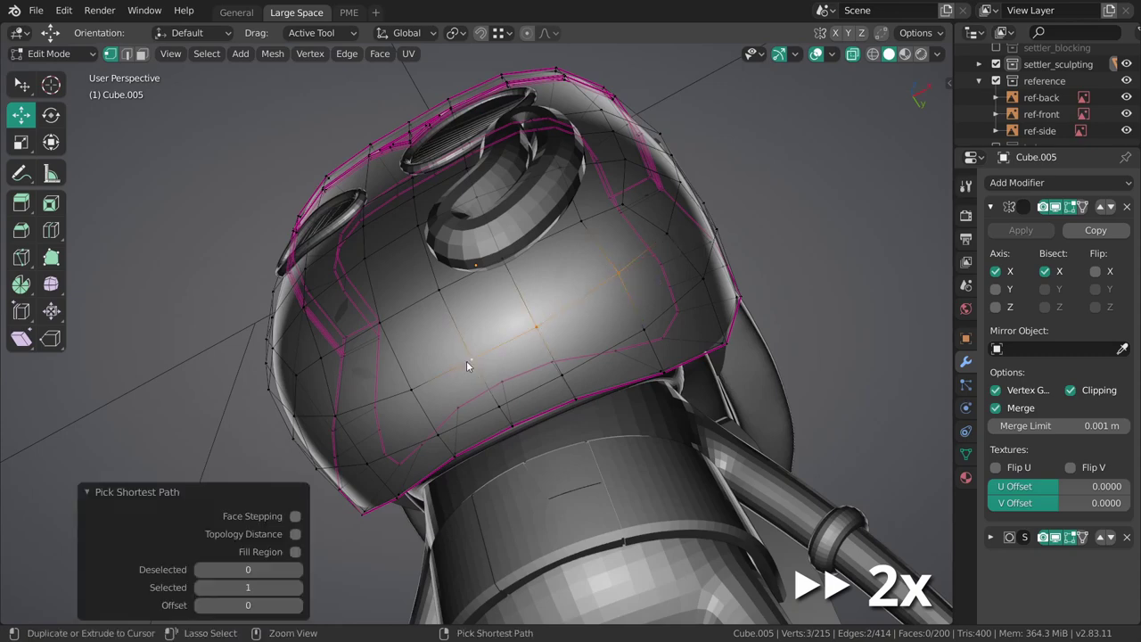
pyautogui.press('g')
pyautogui.press('g')
pyautogui.click(540, 305)
# Slide individual vertices near the mask's chin along their edges to refine the curvature under the mouth
pyautogui.hotkey('alt', 'a')
pyautogui.rightClick(558, 294)
pyautogui.press('g')
pyautogui.press('g')
pyautogui.moveTo(598, 325); pyautogui.dragTo(510, 351, button='middle')
pyautogui.click(555, 308)
pyautogui.rightClick(495, 345)
pyautogui.press('g')
pyautogui.press('g')
pyautogui.click(535, 329)
pyautogui.rightClick(548, 320)
pyautogui.press('g')
pyautogui.press('g')
pyautogui.click(546, 317)
# Return to sculpting the mask, resize the brush and nudge the surface of the lower face
pyautogui.press('Tab')
pyautogui.press('Tab')
pyautogui.moveTo(555, 319)
pyautogui.mouseDown(button='middle')
pyautogui.moveTo(624, 321)
pyautogui.moveTo(553, 324)
pyautogui.moveTo(613, 321)
pyautogui.mouseUp(button='middle')
pyautogui.hotkey('ctrl', 'Tab')
pyautogui.press('f')
pyautogui.click(599, 283)
pyautogui.moveTo(579, 242); pyautogui.dragTo(627, 322, button='middle')
pyautogui.press('f')
pyautogui.click(668, 343)
pyautogui.hotkey('shift', 'z')
pyautogui.press('f')
pyautogui.click(595, 322)
pyautogui.moveTo(532, 335); pyautogui.dragTo(529, 328)
# Examine the mask's refined curvature from several angles, switching between wireframe, mesh and object views
pyautogui.moveTo(630, 288)
pyautogui.mouseDown(button='middle')
pyautogui.moveTo(639, 298)
pyautogui.moveTo(615, 294)
pyautogui.moveTo(616, 317)
pyautogui.moveTo(581, 339)
pyautogui.moveTo(645, 286)
pyautogui.moveTo(595, 405)
pyautogui.moveTo(569, 369)
pyautogui.moveTo(585, 349)
pyautogui.moveTo(535, 334)
pyautogui.mouseUp(button='middle')
pyautogui.hotkey('shift', 'z')
pyautogui.hotkey('ctrl', 'Tab')
pyautogui.press('Tab')
pyautogui.press('Tab')
pyautogui.moveTo(535, 334)
pyautogui.mouseDown(button='middle')
pyautogui.moveTo(529, 369)
pyautogui.moveTo(479, 348)
pyautogui.mouseUp(button='middle')
pyautogui.press('Tab')
pyautogui.hotkey('ctrl', 'Tab')
pyautogui.click(483, 323)
# Hide the mouth and eye pieces to examine the bare mask, and reveal them again in front view
pyautogui.rightClick(580, 344)
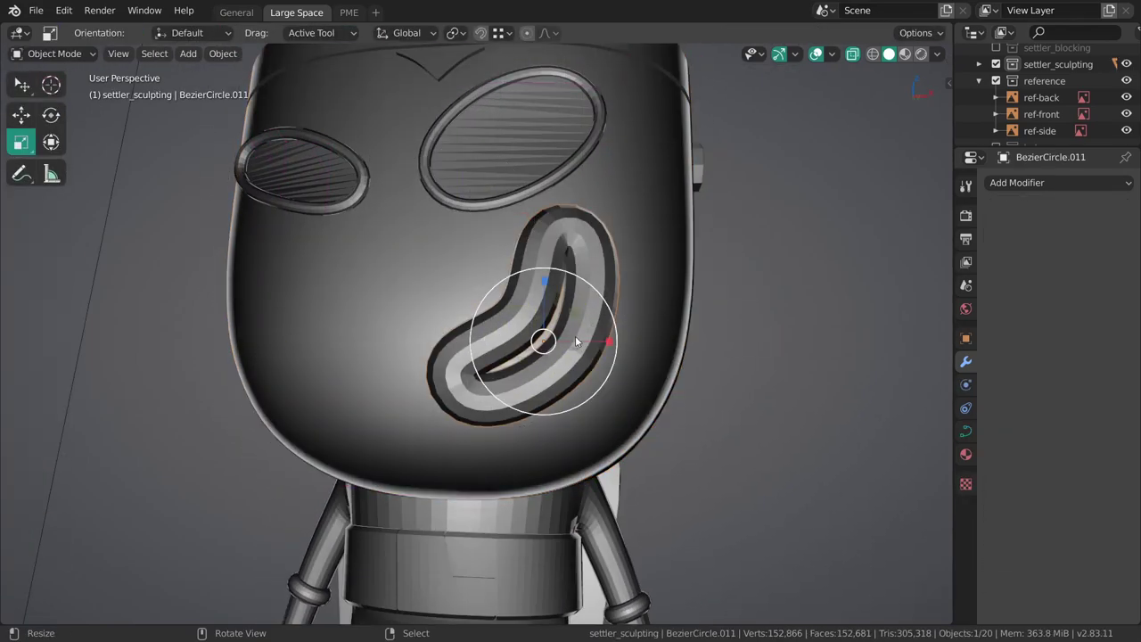
pyautogui.press('h')
pyautogui.keyDown('shift'); pyautogui.moveTo(551, 301); pyautogui.dragTo(567, 374, button='middle'); pyautogui.keyUp('shift')
pyautogui.press('h')
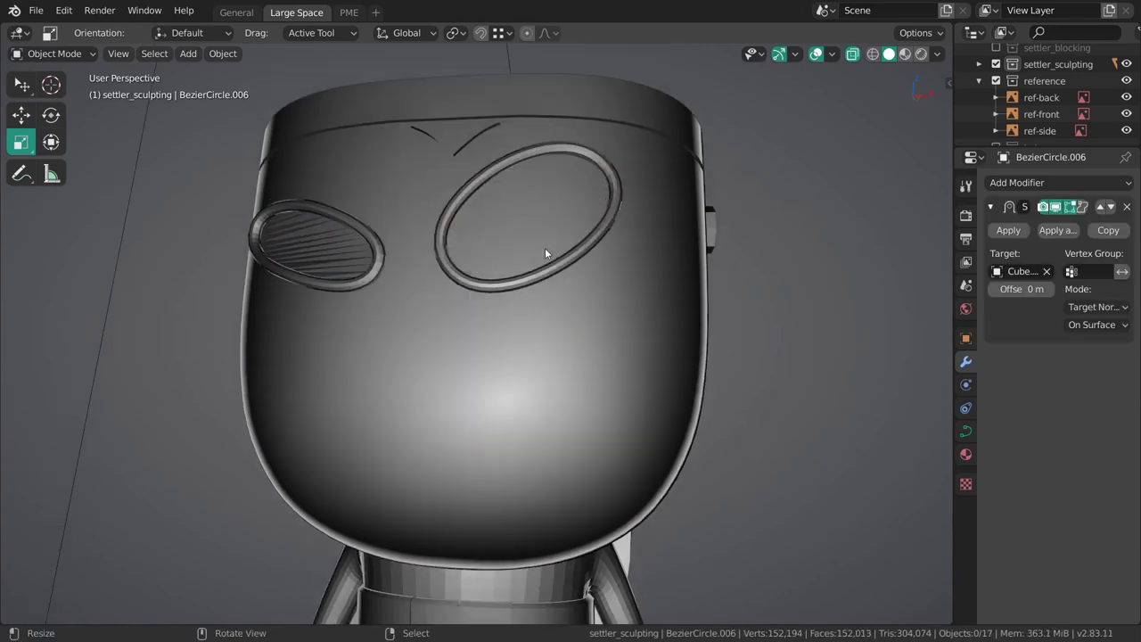
pyautogui.press('h')
pyautogui.click(342, 268)
pyautogui.press('h')
pyautogui.moveTo(392, 304); pyautogui.dragTo(487, 320, button='middle')
pyautogui.press('KP_1')
pyautogui.hotkey('alt', 'h')
pyautogui.scroll(2, 517, 318)
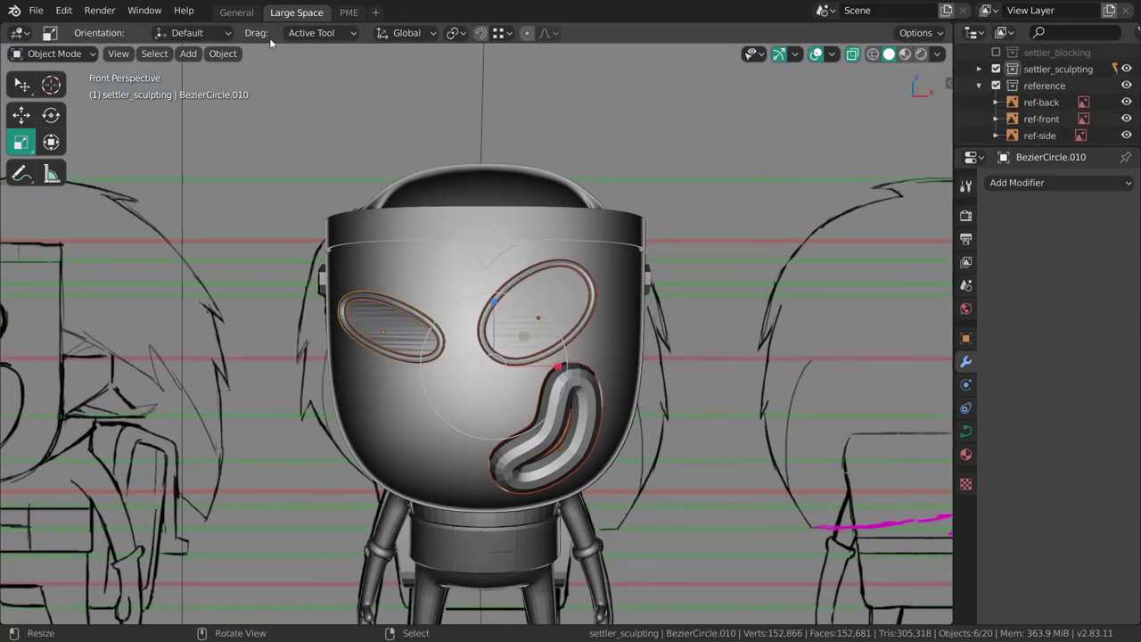
# Open the General workspace and create a collection named temp_face directly below settler_sculpting
pyautogui.click(236, 12)
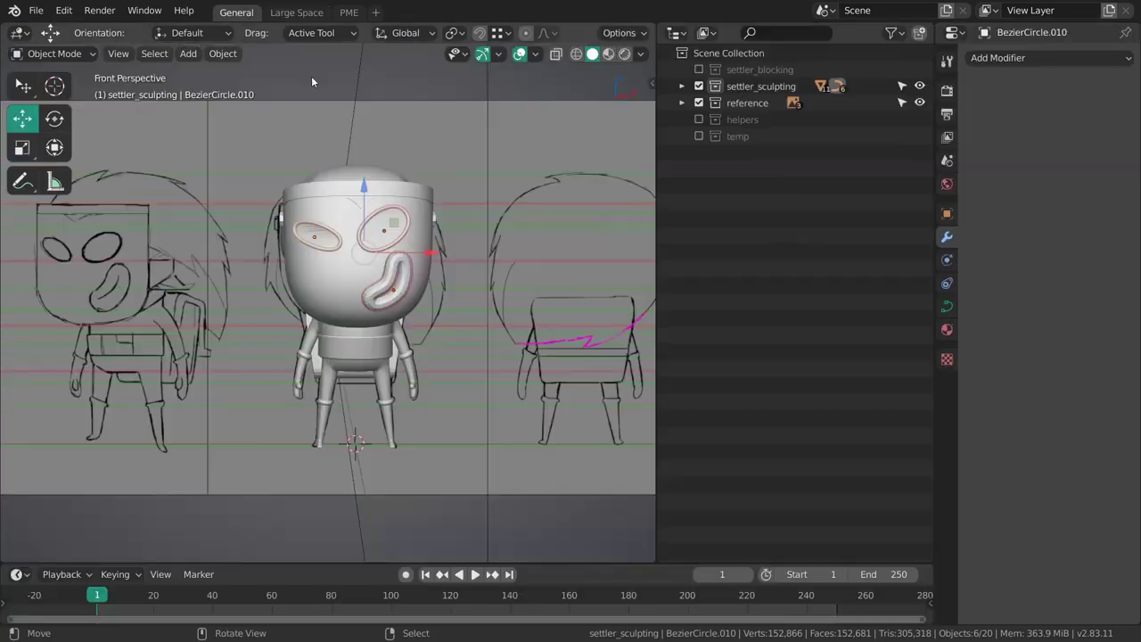
pyautogui.click(754, 57)
pyautogui.press('c')
pyautogui.click(744, 151)
pyautogui.moveTo(744, 151); pyautogui.dragTo(756, 100)
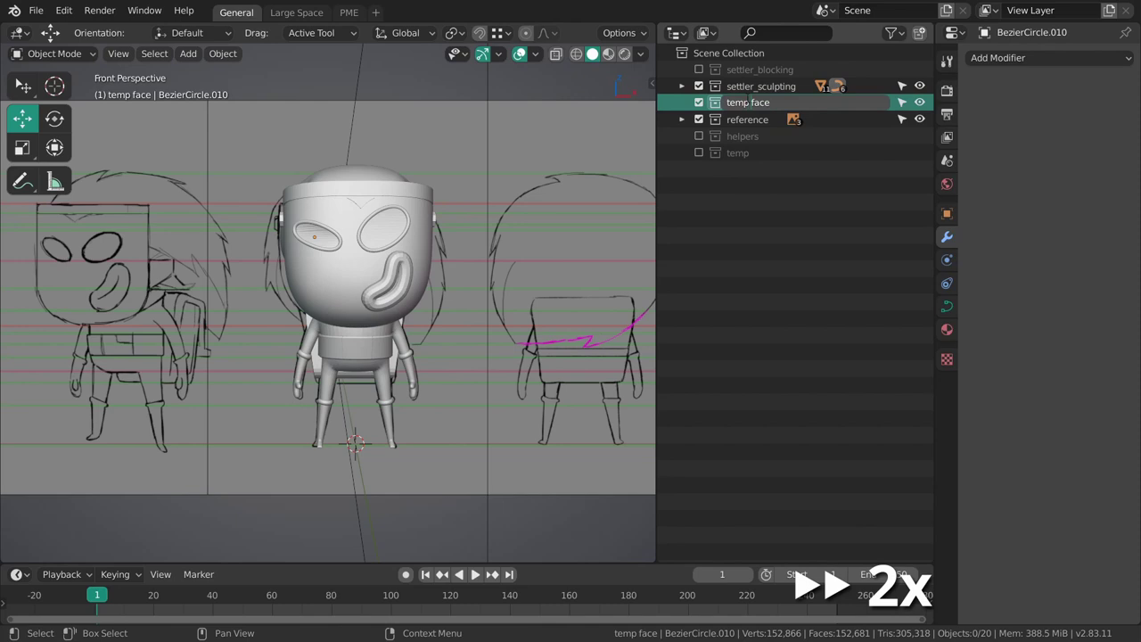
# Select the eye and mouth pieces and set the viewport to display material colours
pyautogui.keyDown('shift'); pyautogui.rightClick(389, 232); pyautogui.keyUp('shift')
pyautogui.keyDown('shift'); pyautogui.rightClick(374, 248); pyautogui.keyUp('shift')
pyautogui.scroll(6, 298, 187)
pyautogui.keyDown('shift'); pyautogui.rightClick(378, 333); pyautogui.keyUp('shift')
pyautogui.keyDown('shift'); pyautogui.rightClick(395, 314); pyautogui.keyUp('shift')
pyautogui.keyDown('shift'); pyautogui.moveTo(378, 332); pyautogui.dragTo(252, 344, button='middle'); pyautogui.keyUp('shift')
pyautogui.click(641, 54)
pyautogui.click(624, 240)
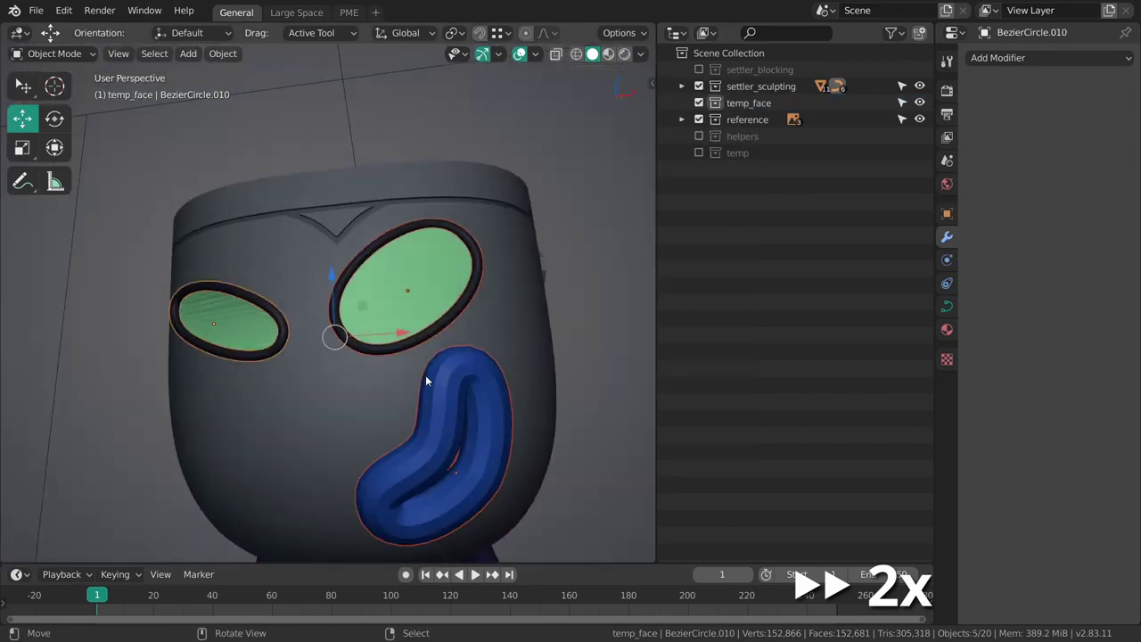
# Move the eye and mouth pieces, including the remaining inner mouth curve, to the temp_face collection
pyautogui.press('m')
pyautogui.click(428, 341)
pyautogui.moveTo(428, 342); pyautogui.dragTo(465, 426, button='middle')
pyautogui.click(466, 424)
pyautogui.press('m')
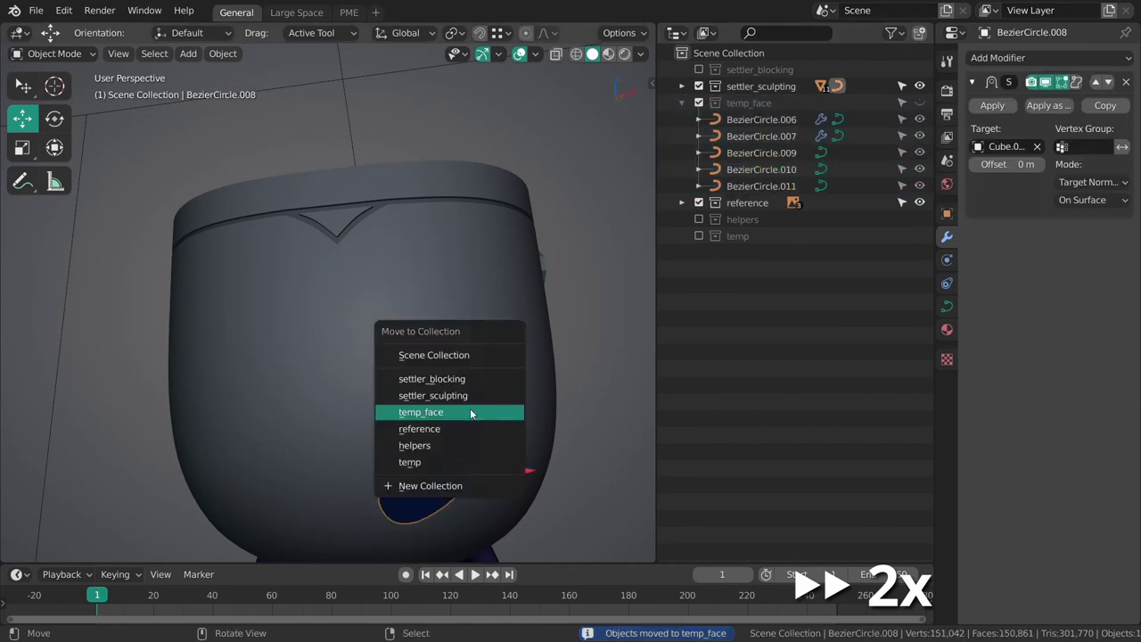
pyautogui.click(469, 407)
# Isolate temp_face in front view to check its contents, and show it together with settler_sculpting without the references
pyautogui.press('KP_1')
pyautogui.press('3')
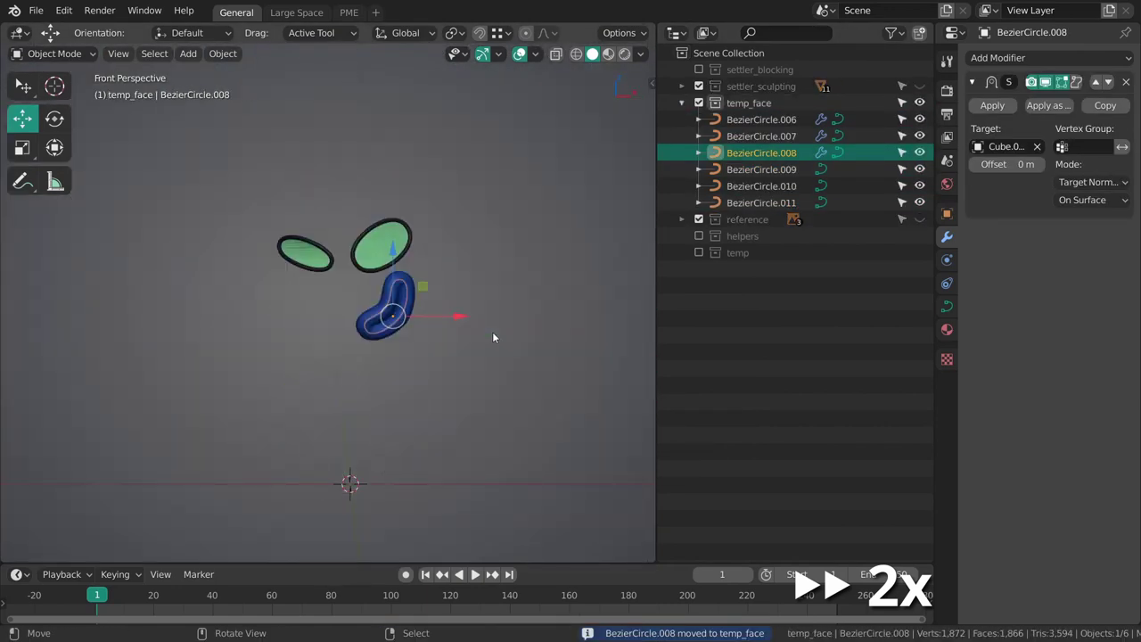
pyautogui.hotkey('alt', 'a')
pyautogui.hotkey('shift', '3')
pyautogui.hotkey('shift', '2')
pyautogui.hotkey('shift', '3')
pyautogui.hotkey('shift', '3')
pyautogui.hotkey('shift', '3')
pyautogui.hotkey('shift', '3')
pyautogui.hotkey('shift', '3')
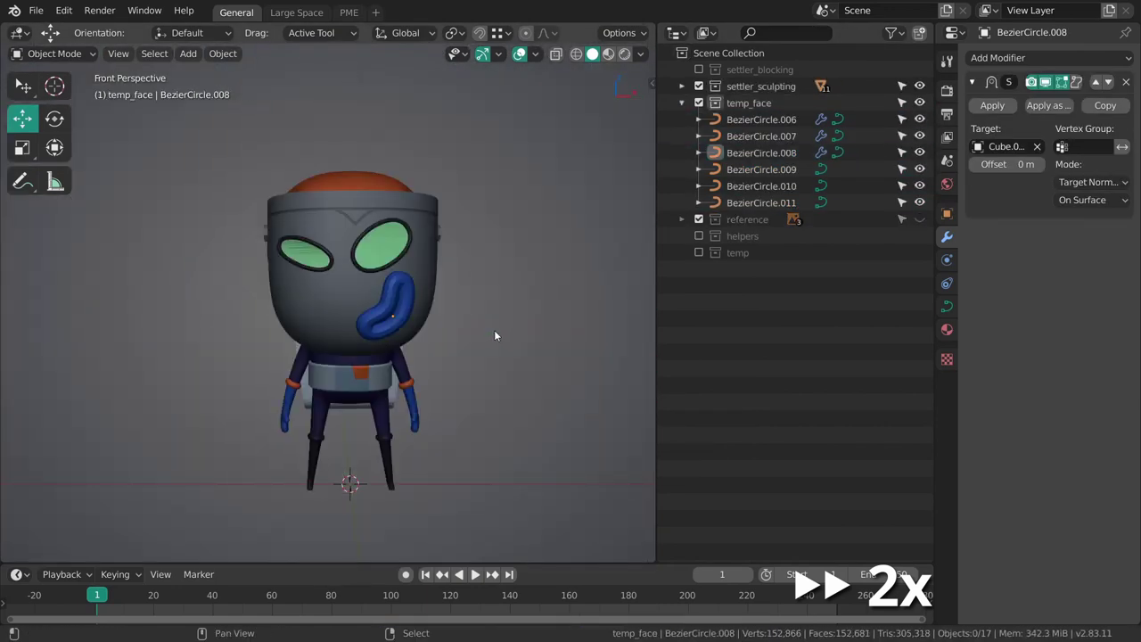
# Save the file and collapse the temp_face collection in the outliner
pyautogui.hotkey('ctrl', 's')
pyautogui.click(682, 103)
pyautogui.moveTo(498, 273); pyautogui.dragTo(431, 250, button='middle')
pyautogui.scroll(3, 431, 250)
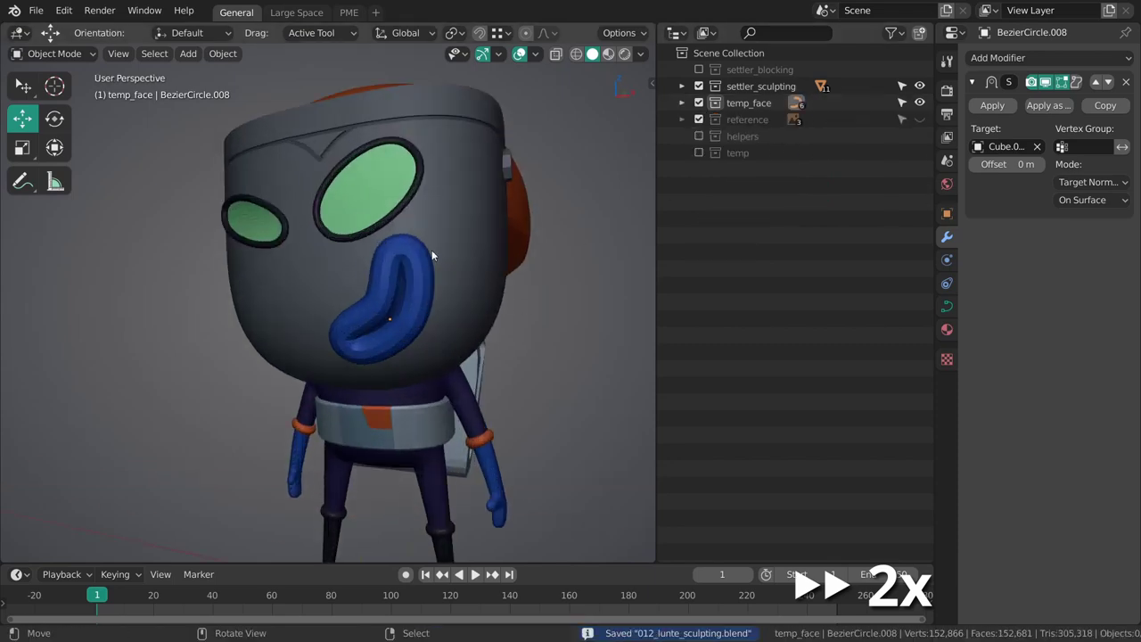
# Switch to the Large Space workspace, show only the sculpted character without the face pieces, and enter Sculpt Mode on the mask in front view
pyautogui.click(292, 15)
pyautogui.press('2')
pyautogui.click(592, 350)
pyautogui.moveTo(533, 388)
pyautogui.mouseDown(button='middle')
pyautogui.moveTo(592, 350)
pyautogui.moveTo(481, 341)
pyautogui.moveTo(516, 290)
pyautogui.moveTo(525, 347)
pyautogui.moveTo(484, 339)
pyautogui.mouseUp(button='middle')
pyautogui.scroll(1, 592, 350)
pyautogui.hotkey('ctrl', 'Tab')
pyautogui.scroll(-2, 525, 346)
pyautogui.press('KP_1')
pyautogui.press('KP_5')
pyautogui.scroll(3, 484, 337)
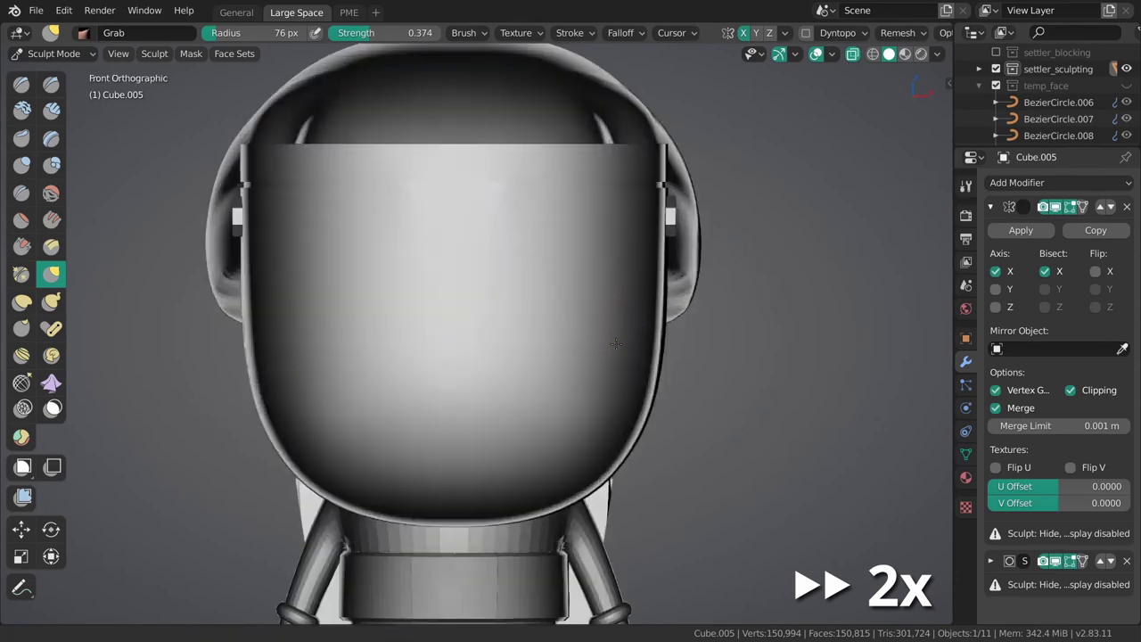
# Set the Smooth brush to strength 0.083 and a radius of about 223 px for smoothing the mask's lower front
pyautogui.moveTo(614, 345)
pyautogui.mouseDown(button='middle')
pyautogui.moveTo(678, 326)
pyautogui.moveTo(644, 300)
pyautogui.mouseUp(button='middle')
pyautogui.hotkey('shift', 's')
pyautogui.hotkey('shift', 'f')
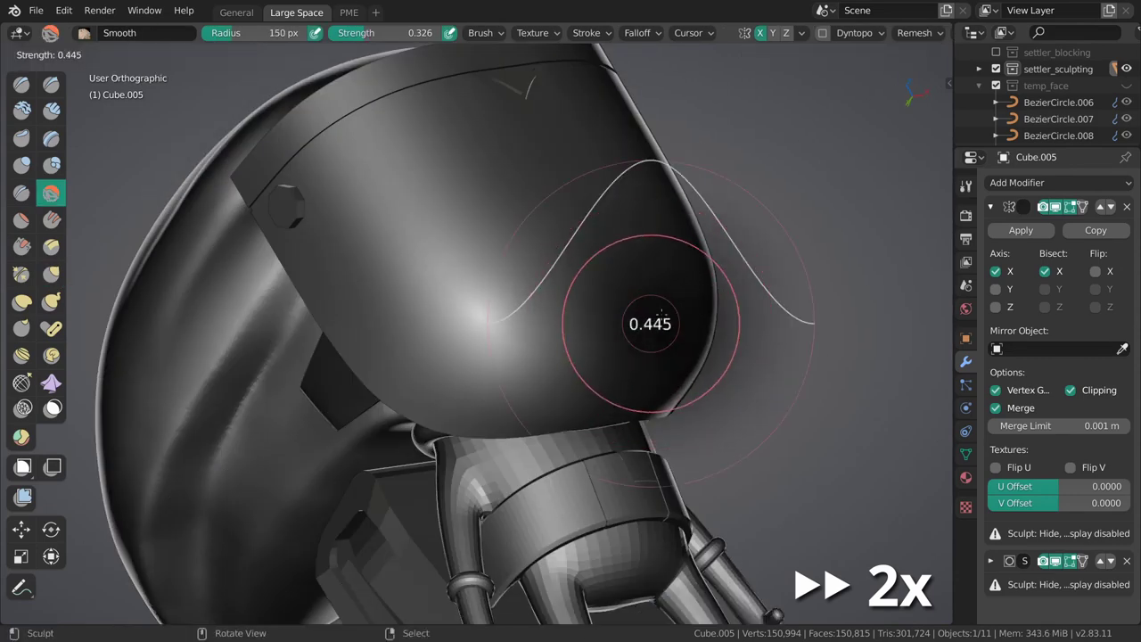
pyautogui.click(631, 323)
pyautogui.moveTo(685, 345); pyautogui.dragTo(645, 324, button='middle')
pyautogui.press('f')
pyautogui.click(511, 363)
pyautogui.moveTo(523, 333); pyautogui.dragTo(637, 335, button='middle')
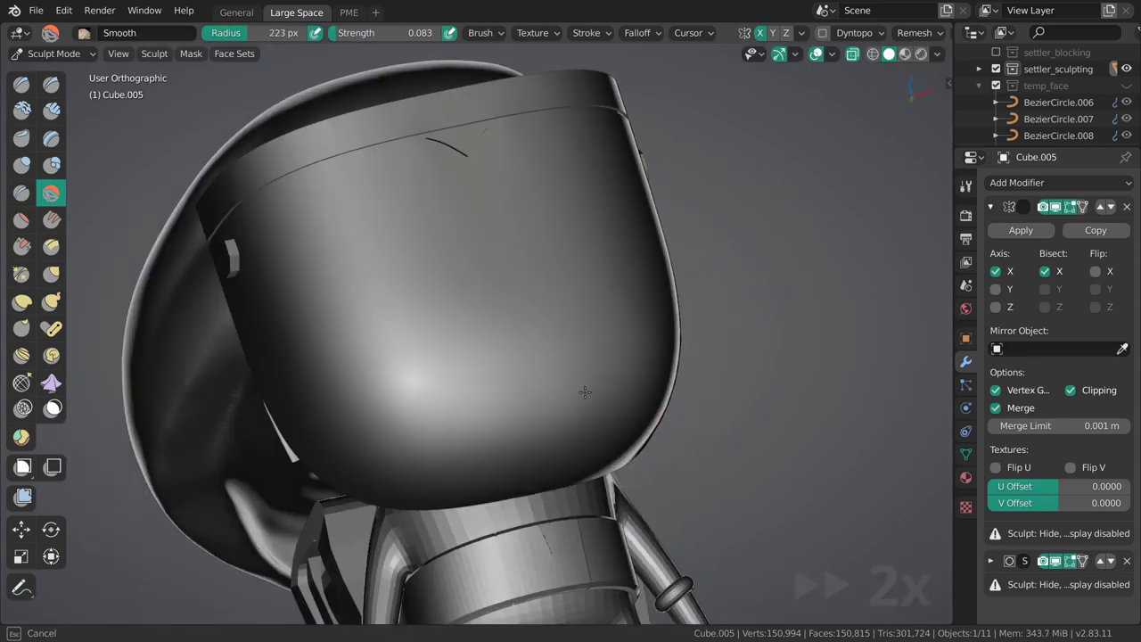
# Smooth the mask's front and side surfaces from several angles with a brush radius of about 180 px
pyautogui.moveTo(578, 390); pyautogui.dragTo(644, 404, button='middle')
pyautogui.moveTo(645, 330); pyautogui.dragTo(566, 342, button='middle')
pyautogui.moveTo(603, 375)
pyautogui.mouseDown(button='middle')
pyautogui.moveTo(644, 311)
pyautogui.moveTo(682, 335)
pyautogui.mouseUp(button='middle')
pyautogui.moveTo(603, 231); pyautogui.dragTo(609, 280, button='middle')
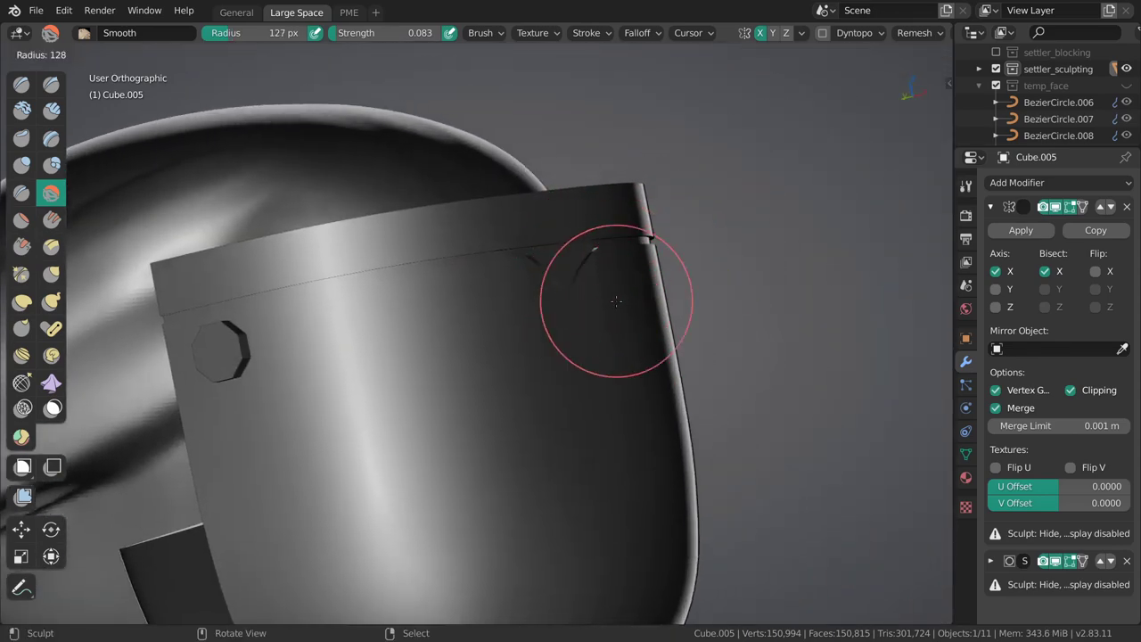
pyautogui.keyDown('shift'); pyautogui.moveTo(629, 344); pyautogui.dragTo(612, 318, button='middle'); pyautogui.keyUp('shift')
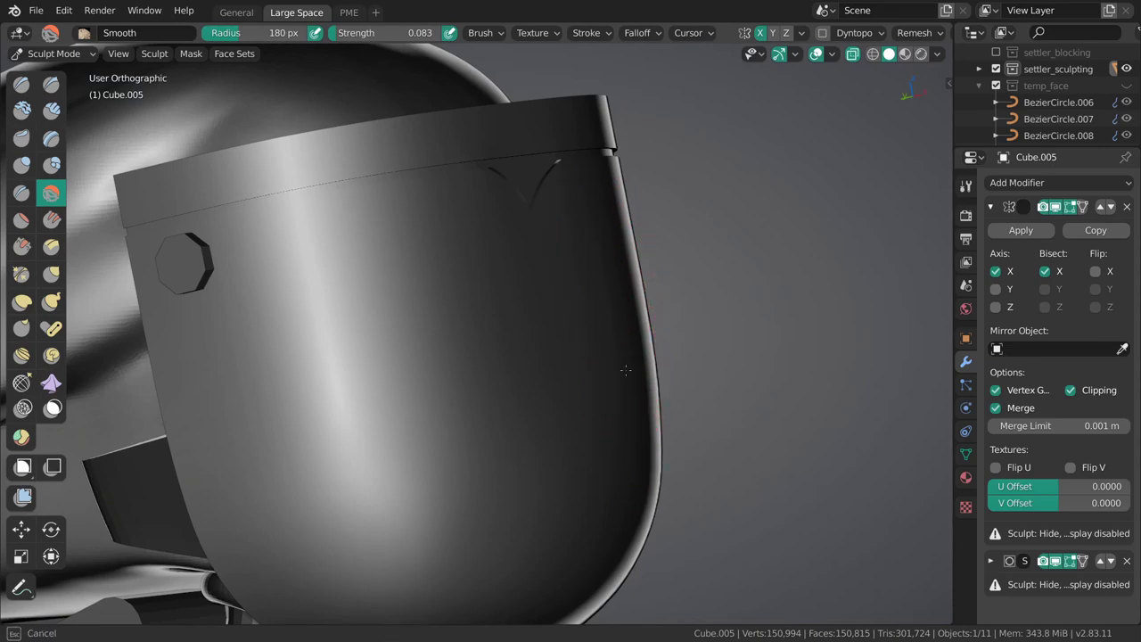
pyautogui.moveTo(629, 408); pyautogui.dragTo(627, 402)
pyautogui.press('f')
pyautogui.click(647, 405)
pyautogui.moveTo(647, 405)
pyautogui.keyDown('ctrl'); pyautogui.mouseDown(button='middle')
pyautogui.moveTo(633, 319)
pyautogui.moveTo(676, 318)
pyautogui.mouseUp(button='middle'); pyautogui.keyUp('ctrl')
pyautogui.moveTo(606, 316); pyautogui.dragTo(540, 363, button='middle')
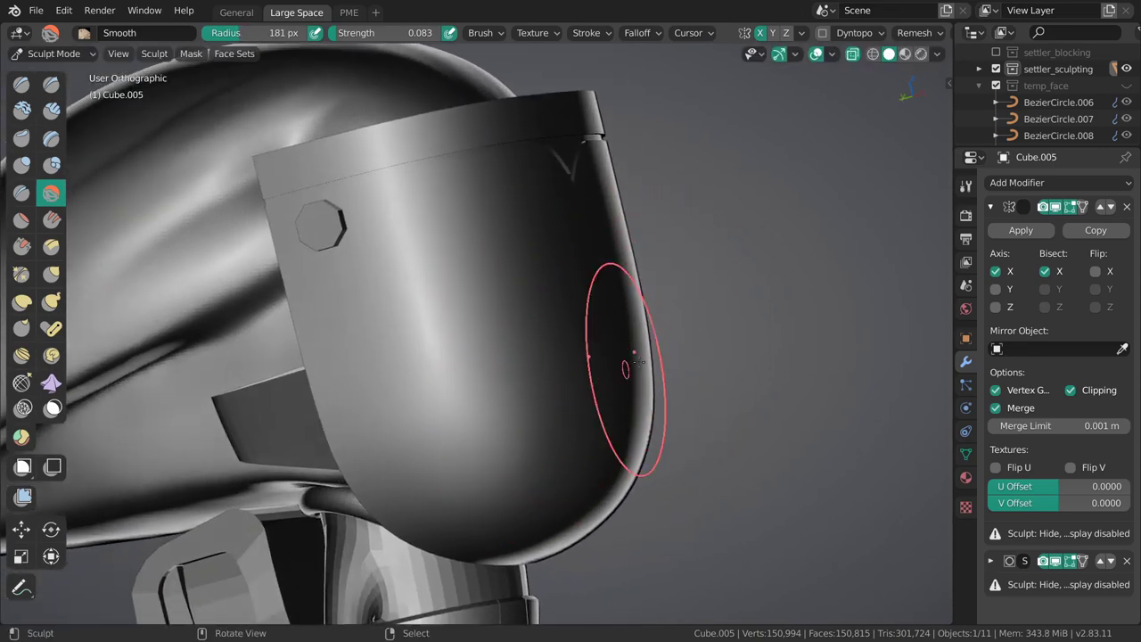
pyautogui.moveTo(657, 350); pyautogui.dragTo(613, 317, button='middle')
pyautogui.press('f')
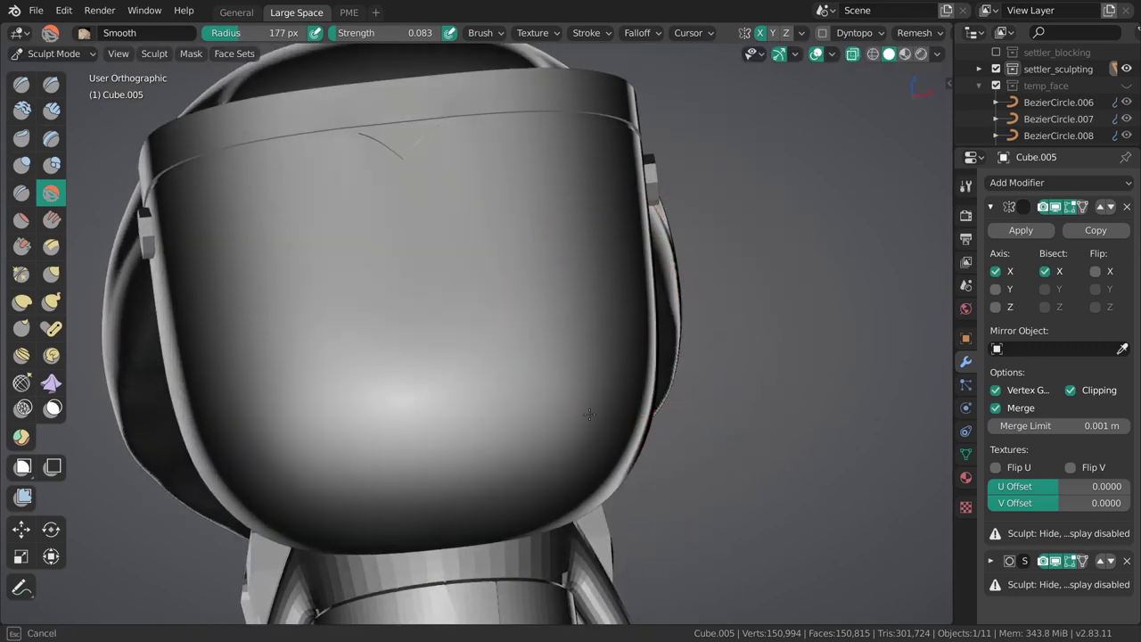
# Enlarge the Smooth brush to a radius of about 241 px and smooth the mask's lower cheek area
pyautogui.press('f')
pyautogui.moveTo(591, 413)
pyautogui.mouseDown(button='middle')
pyautogui.moveTo(603, 352)
pyautogui.moveTo(527, 364)
pyautogui.moveTo(517, 333)
pyautogui.moveTo(601, 369)
pyautogui.mouseUp(button='middle')
pyautogui.press('f')
pyautogui.click(504, 294)
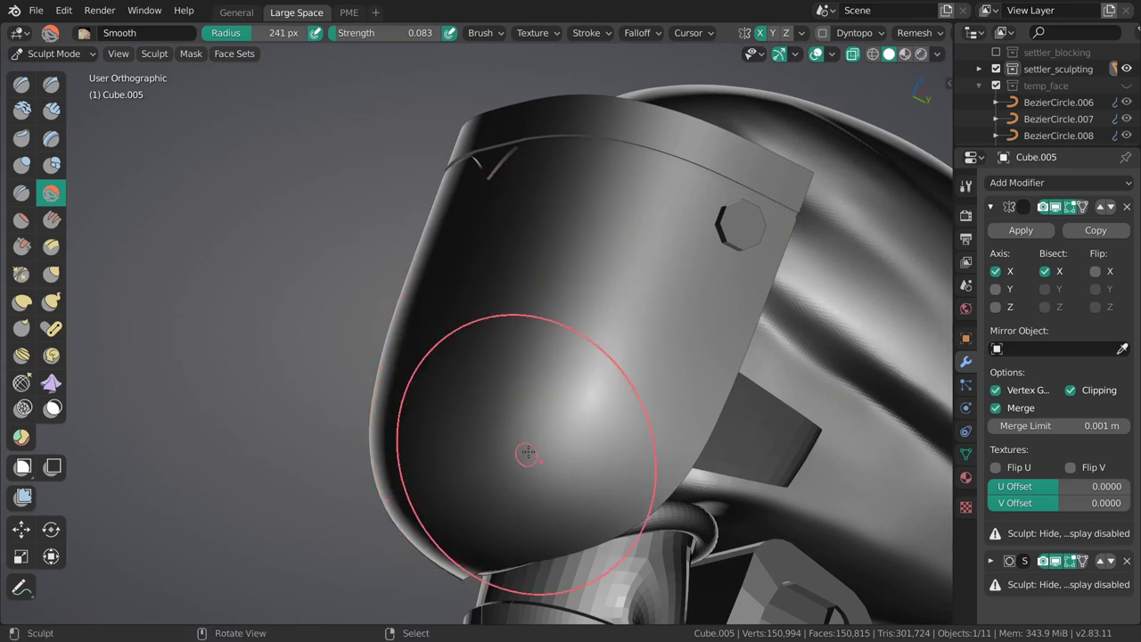
# Check the mask's topology with the wireframe overlay and smooth its lower corner with a brush radius of about 117 px
pyautogui.hotkey('shift', 'w')
pyautogui.press('f')
pyautogui.click(510, 435)
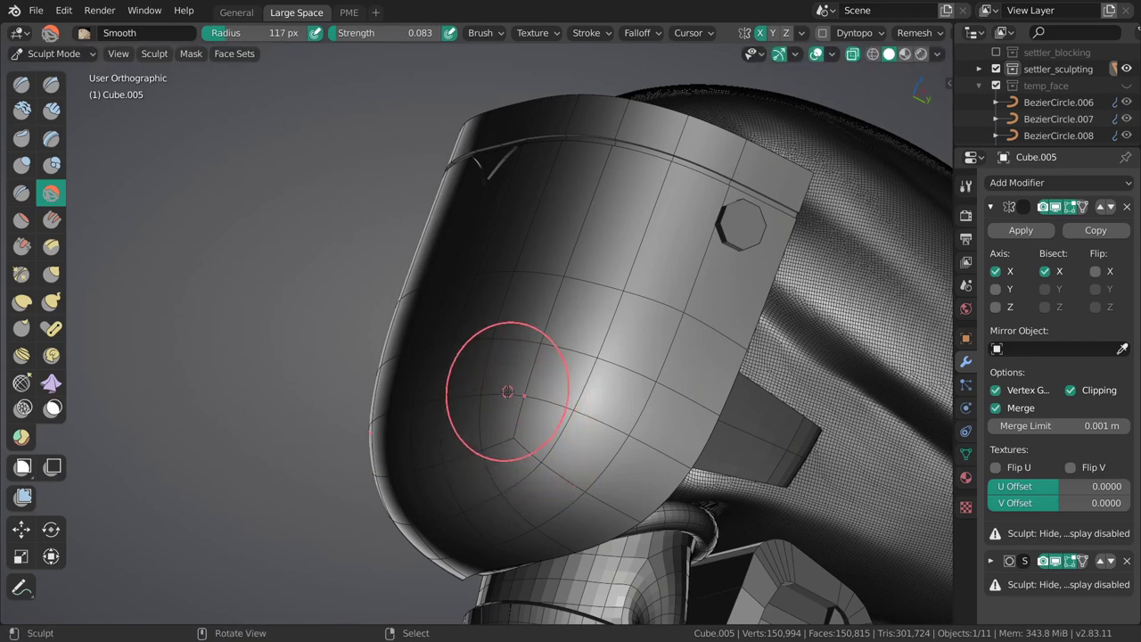
pyautogui.hotkey('shift', 'w')
pyautogui.press('f')
pyautogui.click(547, 441)
pyautogui.moveTo(561, 451)
pyautogui.mouseDown(button='middle')
pyautogui.moveTo(667, 356)
pyautogui.moveTo(560, 325)
pyautogui.moveTo(652, 354)
pyautogui.moveTo(646, 399)
pyautogui.mouseUp(button='middle')
pyautogui.press('f')
pyautogui.click(634, 421)
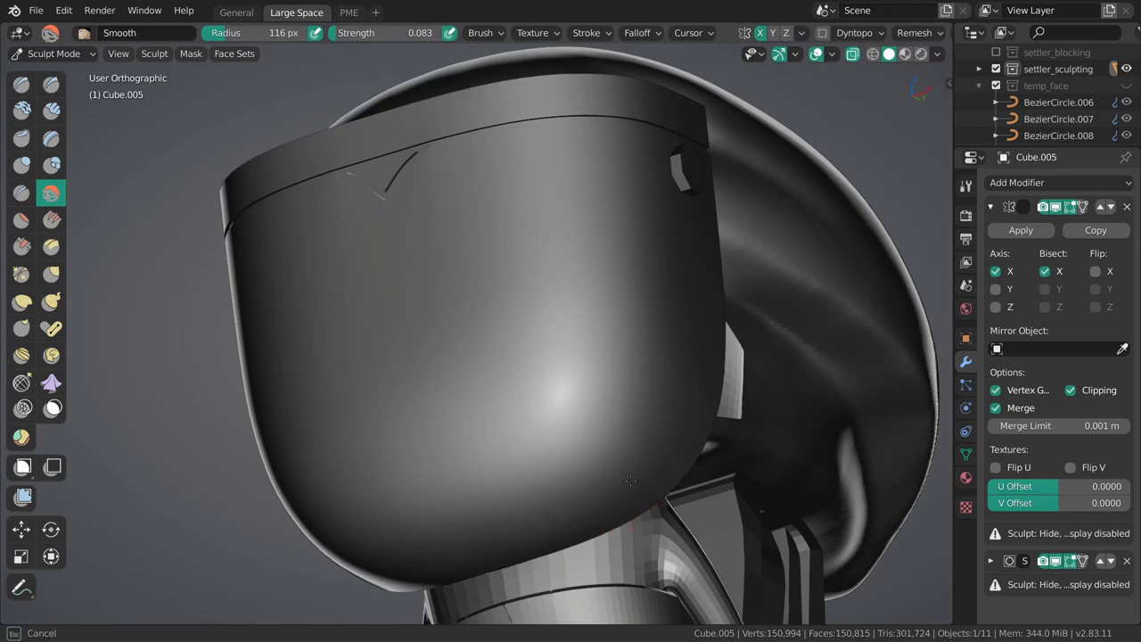
# Smooth the mask's chin and lower edge from below and above with a brush radius of about 136 to 171 px
pyautogui.moveTo(642, 461); pyautogui.dragTo(650, 383, button='middle')
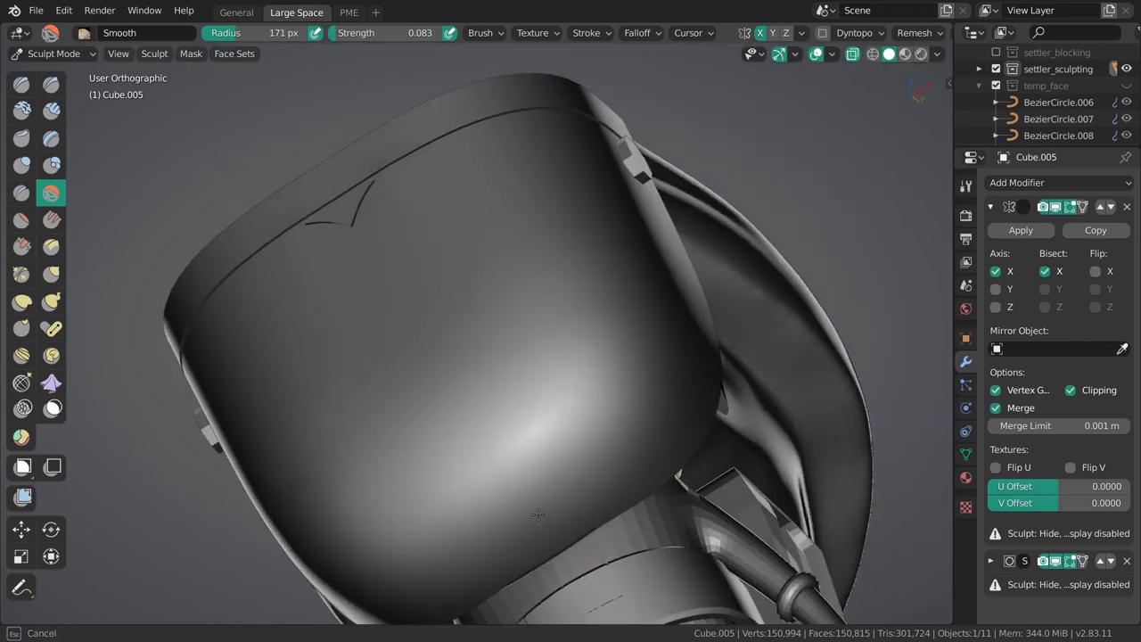
pyautogui.moveTo(529, 528); pyautogui.dragTo(627, 457, button='middle')
pyautogui.moveTo(637, 317); pyautogui.dragTo(627, 352, button='middle')
pyautogui.press('f')
pyautogui.click(576, 419)
pyautogui.moveTo(576, 419); pyautogui.dragTo(625, 413, button='middle')
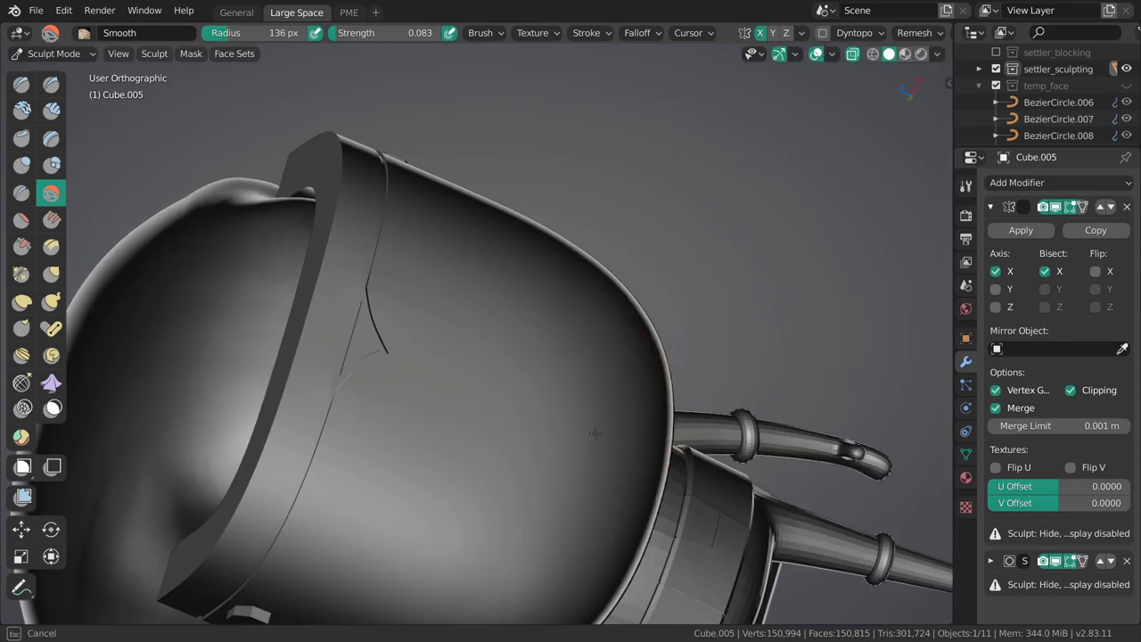
pyautogui.moveTo(605, 458)
pyautogui.mouseDown(button='middle')
pyautogui.moveTo(550, 454)
pyautogui.moveTo(484, 484)
pyautogui.moveTo(460, 460)
pyautogui.mouseUp(button='middle')
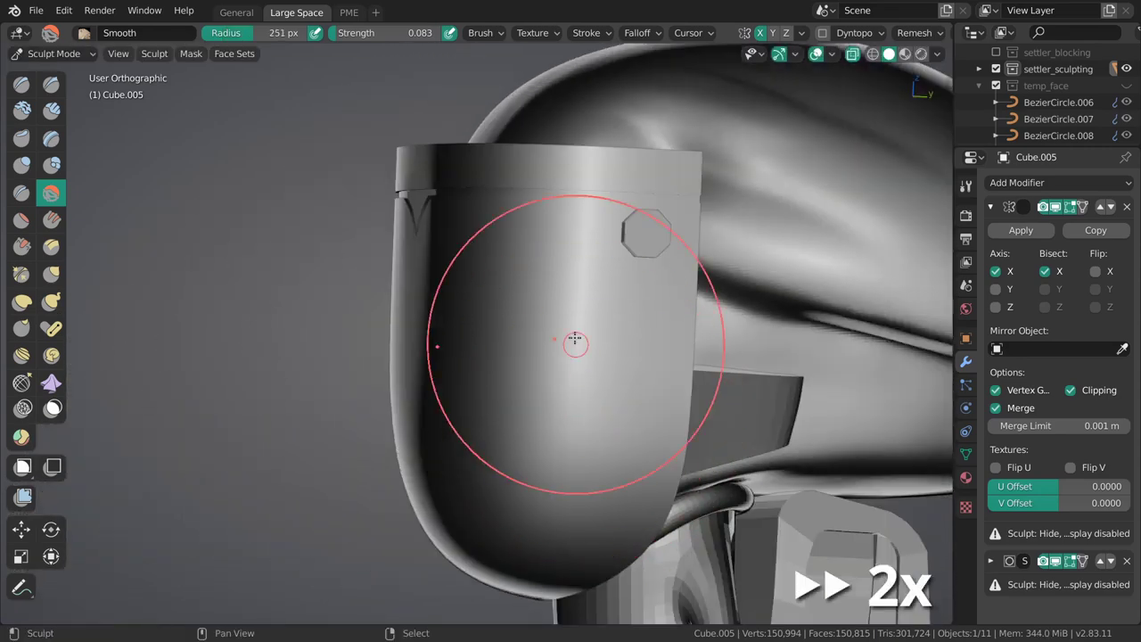
# Smooth the mask's side and front profile in broad strokes with a brush radius of about 255 px
pyautogui.moveTo(559, 365); pyautogui.dragTo(482, 386)
pyautogui.moveTo(482, 385)
pyautogui.mouseDown(button='middle')
pyautogui.moveTo(538, 404)
pyautogui.moveTo(522, 318)
pyautogui.moveTo(552, 323)
pyautogui.moveTo(537, 328)
pyautogui.mouseUp(button='middle')
pyautogui.press('f')
pyautogui.click(471, 343)
pyautogui.moveTo(445, 392); pyautogui.dragTo(435, 447)
pyautogui.moveTo(472, 352); pyautogui.dragTo(443, 343, button='middle')
pyautogui.press('f')
pyautogui.click(444, 329)
pyautogui.moveTo(443, 329); pyautogui.dragTo(437, 383)
pyautogui.moveTo(446, 405); pyautogui.dragTo(481, 379, button='middle')
pyautogui.moveTo(444, 294); pyautogui.dragTo(448, 258)
pyautogui.moveTo(490, 285)
pyautogui.mouseDown(button='middle')
pyautogui.moveTo(456, 298)
pyautogui.moveTo(526, 260)
pyautogui.moveTo(733, 191)
pyautogui.moveTo(555, 331)
pyautogui.moveTo(484, 331)
pyautogui.moveTo(512, 323)
pyautogui.mouseUp(button='middle')
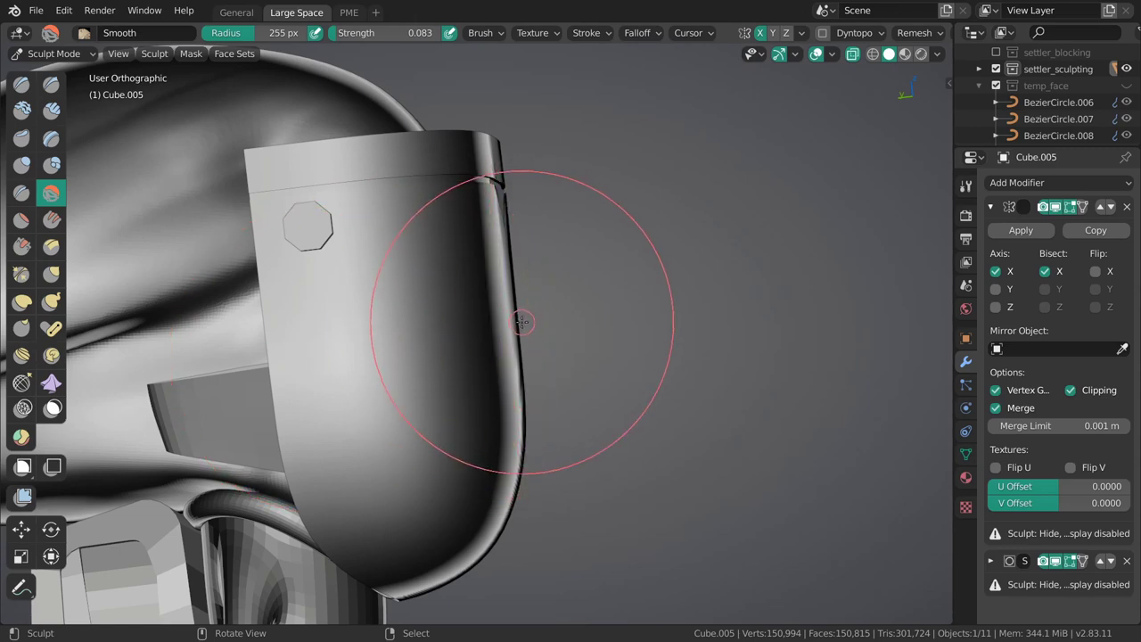
pyautogui.moveTo(507, 319); pyautogui.dragTo(503, 310, button='middle')
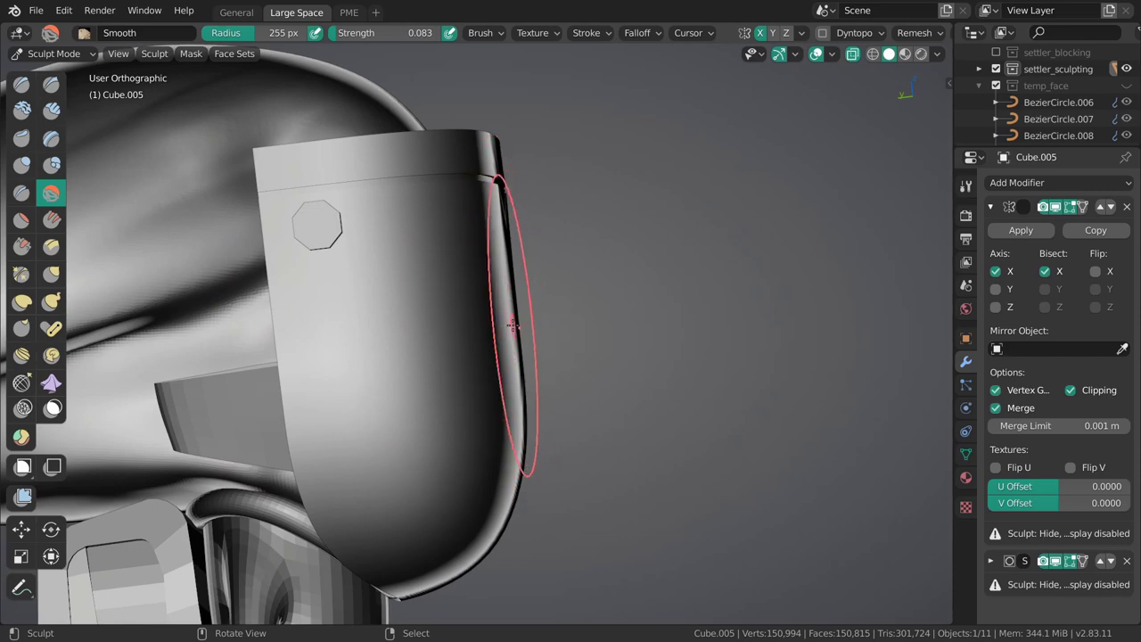
pyautogui.moveTo(520, 385)
pyautogui.mouseDown(button='middle')
pyautogui.moveTo(518, 290)
pyautogui.moveTo(584, 196)
pyautogui.moveTo(522, 294)
pyautogui.moveTo(411, 366)
pyautogui.moveTo(555, 280)
pyautogui.moveTo(625, 303)
pyautogui.moveTo(529, 357)
pyautogui.moveTo(522, 326)
pyautogui.moveTo(366, 406)
pyautogui.moveTo(437, 364)
pyautogui.moveTo(466, 376)
pyautogui.mouseUp(button='middle')
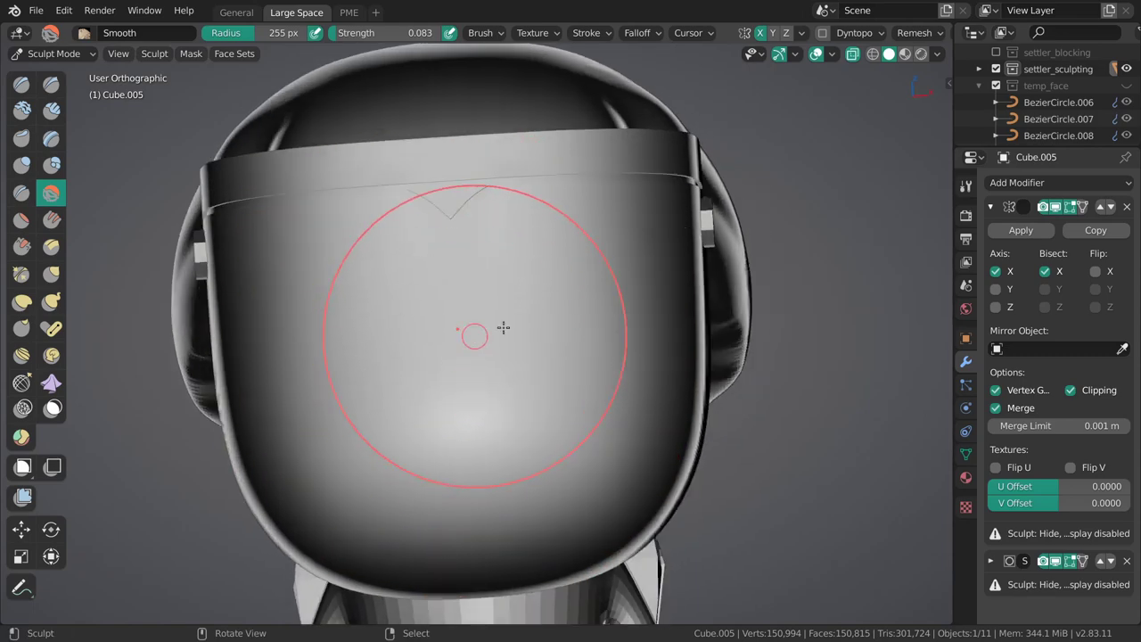
# Check the smoothed mask from several angles, return to Object Mode in front view and deselect everything
pyautogui.moveTo(695, 275)
pyautogui.mouseDown(button='middle')
pyautogui.moveTo(659, 286)
pyautogui.moveTo(693, 326)
pyautogui.moveTo(548, 331)
pyautogui.moveTo(557, 312)
pyautogui.mouseUp(button='middle')
pyautogui.moveTo(537, 355); pyautogui.dragTo(459, 491, button='middle')
pyautogui.keyDown('ctrl'); pyautogui.moveTo(504, 384); pyautogui.dragTo(592, 328, button='middle'); pyautogui.keyUp('ctrl')
pyautogui.press('KP_1')
pyautogui.hotkey('ctrl', 'Tab')
pyautogui.hotkey('alt', 'a')
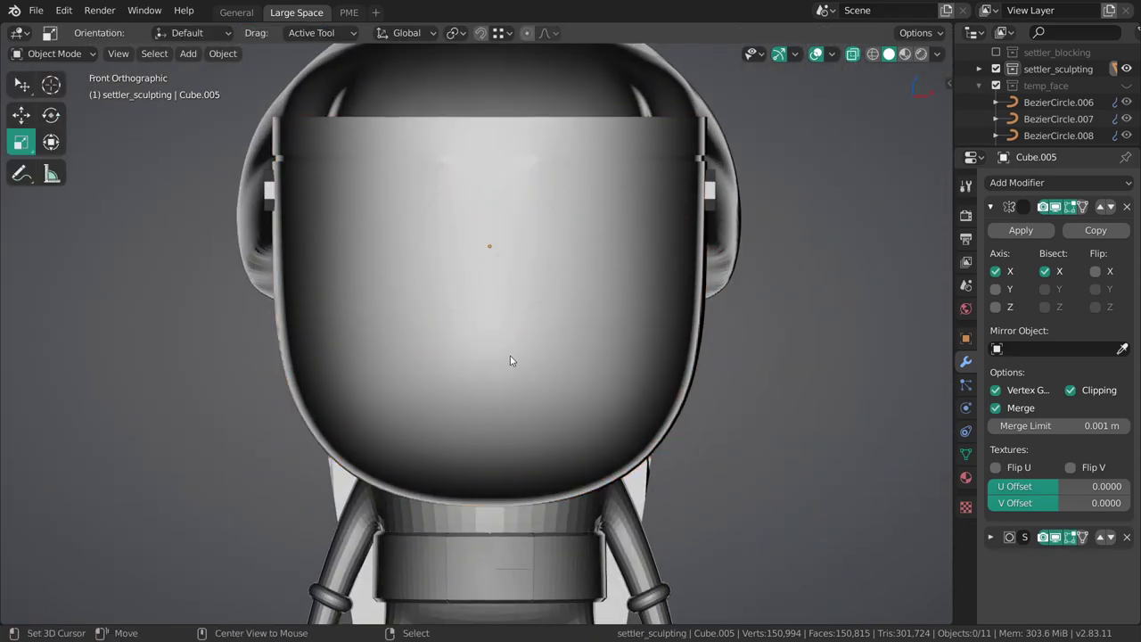
# Replace the rim-highlighting viewport matcap with a plain light-grey one
pyautogui.keyDown('shift'); pyautogui.moveTo(532, 379); pyautogui.dragTo(530, 343, button='middle'); pyautogui.keyUp('shift')
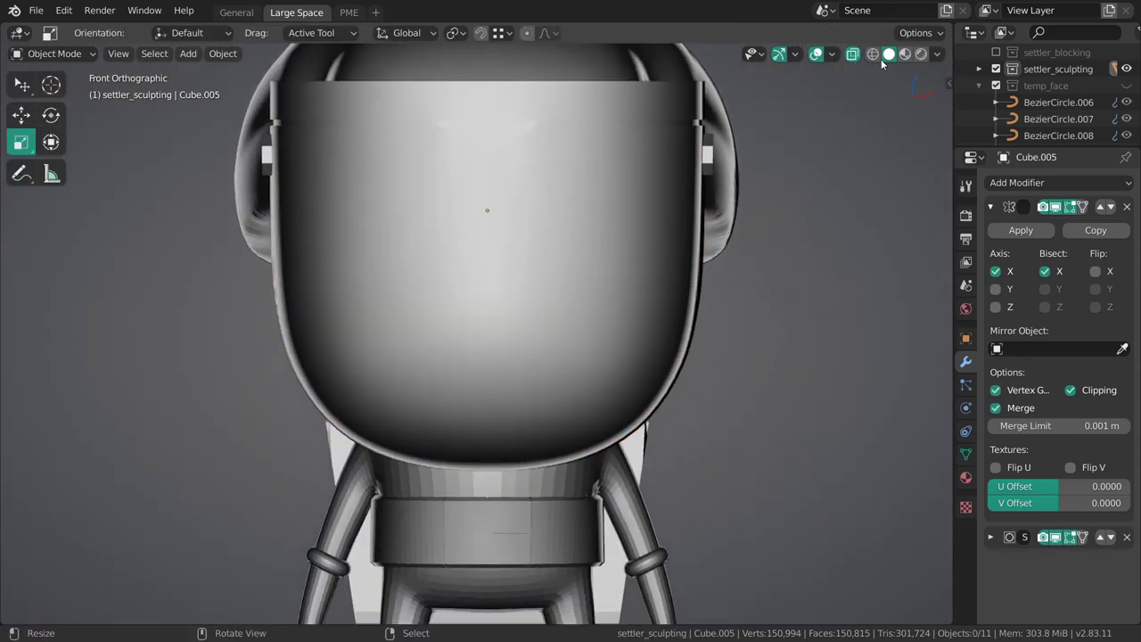
pyautogui.click(937, 54)
pyautogui.click(923, 174)
pyautogui.click(639, 223)
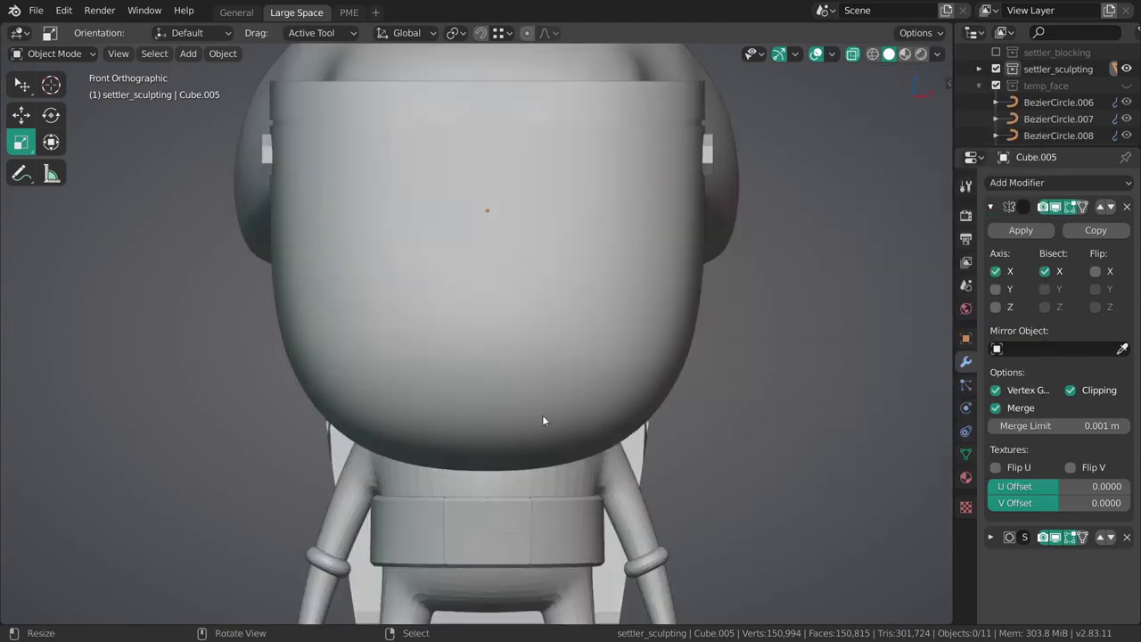
pyautogui.moveTo(558, 368)
pyautogui.keyDown('alt'); pyautogui.mouseDown(button='middle')
pyautogui.moveTo(556, 438)
pyautogui.moveTo(533, 403)
pyautogui.moveTo(476, 372)
pyautogui.moveTo(847, 112)
pyautogui.mouseUp(button='middle'); pyautogui.keyUp('alt')
pyautogui.click(937, 54)
pyautogui.click(923, 174)
pyautogui.click(836, 295)
# Compare two light-grey matcaps on the character to judge the mask's curvature
pyautogui.moveTo(820, 290)
pyautogui.mouseDown(button='middle')
pyautogui.moveTo(702, 271)
pyautogui.moveTo(583, 336)
pyautogui.moveTo(660, 223)
pyautogui.mouseUp(button='middle')
pyautogui.click(937, 53)
pyautogui.click(923, 174)
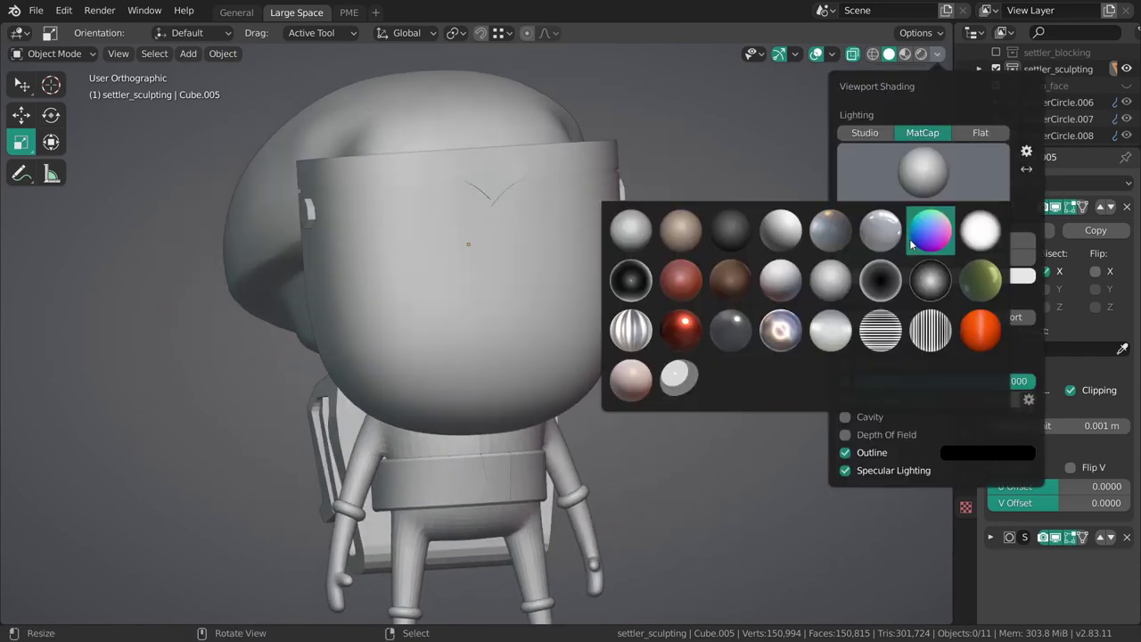
pyautogui.click(633, 236)
pyautogui.click(923, 174)
pyautogui.click(828, 287)
pyautogui.moveTo(654, 340); pyautogui.dragTo(578, 326, button='middle')
pyautogui.scroll(2, 576, 320)
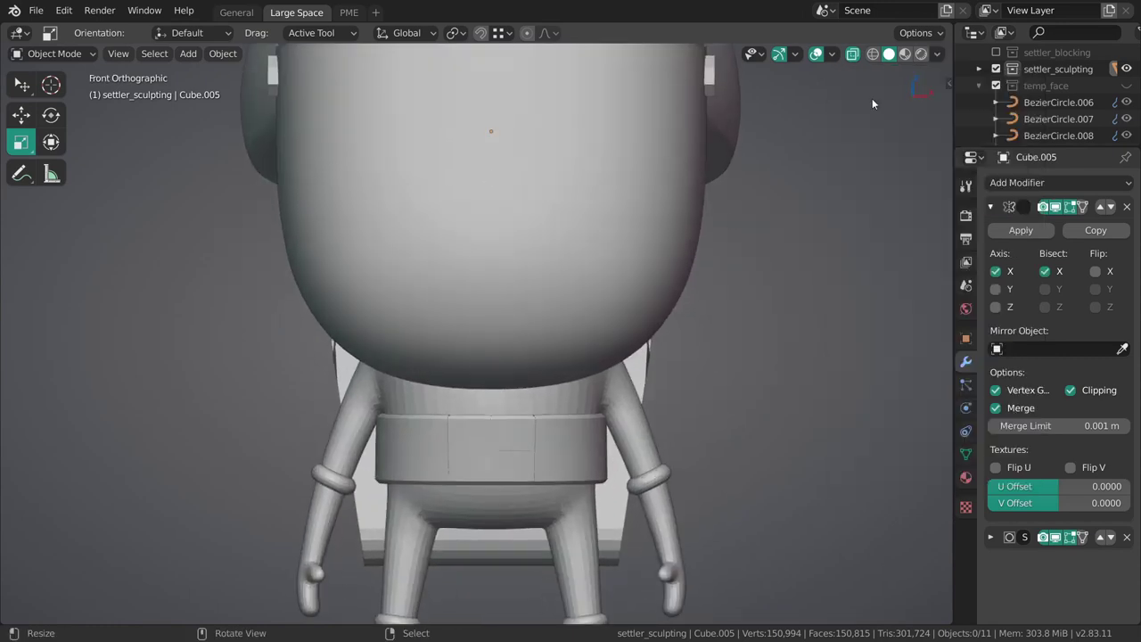
# Set the viewport to display material colours and return to perspective view
pyautogui.click(937, 54)
pyautogui.click(860, 238)
pyautogui.moveTo(820, 299)
pyautogui.mouseDown(button='middle')
pyautogui.moveTo(672, 419)
pyautogui.moveTo(538, 331)
pyautogui.mouseUp(button='middle')
pyautogui.press('KP_5')
pyautogui.moveTo(532, 435); pyautogui.dragTo(603, 313, button='middle')
# Apply flat shading to the mask and save the file
pyautogui.click(538, 224)
pyautogui.rightClick(540, 230)
pyautogui.click(542, 239)
pyautogui.moveTo(544, 237); pyautogui.dragTo(657, 251, button='middle')
pyautogui.hotkey('ctrl', 's')
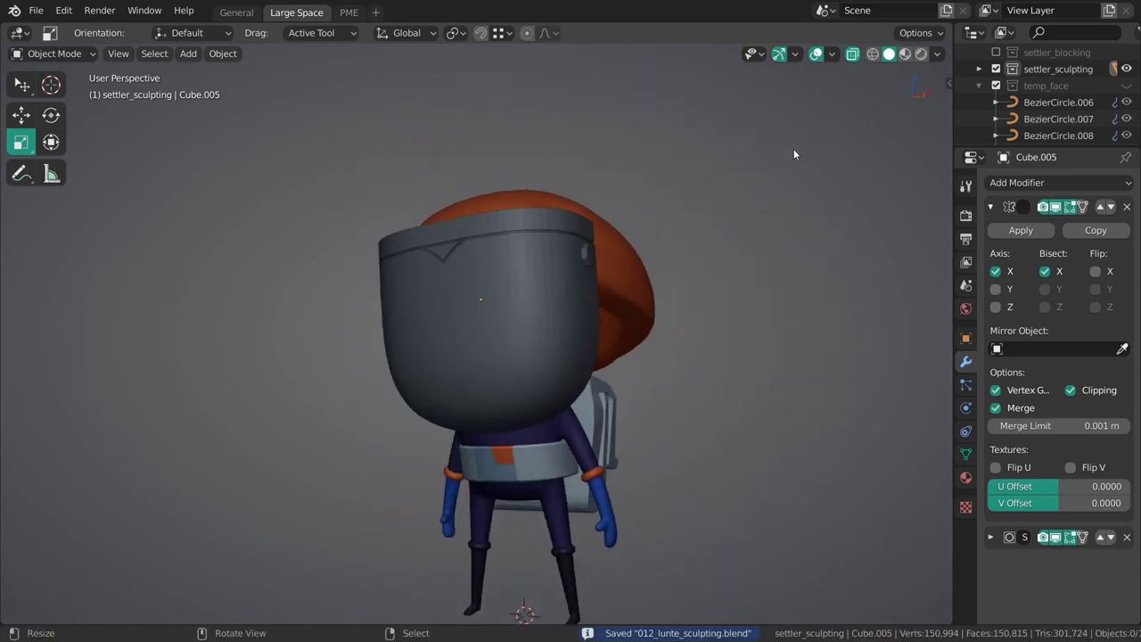
# Compare the settler_blocking and settler_sculpting versions by showing them alternately, ending with only settler_sculpting visible
pyautogui.click(996, 68)
pyautogui.click(996, 53)
pyautogui.scroll(2, 619, 322)
pyautogui.scroll(3, 606, 349)
pyautogui.press('2')
pyautogui.press('1')
pyautogui.scroll(-4, 607, 356)
pyautogui.moveTo(617, 322)
pyautogui.mouseDown(button='middle')
pyautogui.moveTo(507, 332)
pyautogui.moveTo(629, 320)
pyautogui.mouseUp(button='middle')
pyautogui.press('2')
pyautogui.press('1')
pyautogui.press('2')
pyautogui.moveTo(990, 71); pyautogui.dragTo(987, 133, button='middle')
pyautogui.click(993, 68)
pyautogui.moveTo(524, 330); pyautogui.dragTo(521, 379, button='middle')
pyautogui.keyDown('ctrl'); pyautogui.moveTo(544, 285); pyautogui.dragTo(556, 352, button='middle'); pyautogui.keyUp('ctrl')
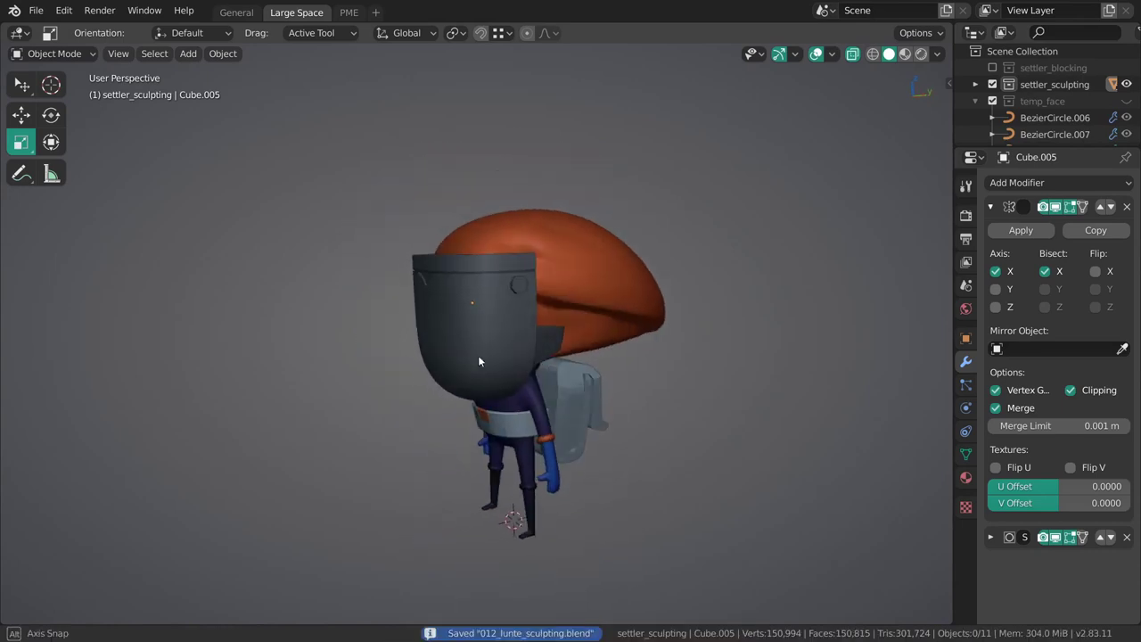
# Select the grey side piece behind the mask, below the beret's fold
pyautogui.moveTo(480, 357); pyautogui.dragTo(568, 282, button='middle')
pyautogui.click(565, 287)
pyautogui.scroll(5, 526, 361)
pyautogui.click(515, 374)
pyautogui.moveTo(526, 325); pyautogui.dragTo(522, 349, button='middle')
pyautogui.moveTo(528, 307); pyautogui.dragTo(544, 459, button='middle')
pyautogui.rightClick(515, 367)
pyautogui.moveTo(517, 348); pyautogui.dragTo(595, 313, button='middle')
pyautogui.click(1038, 182)
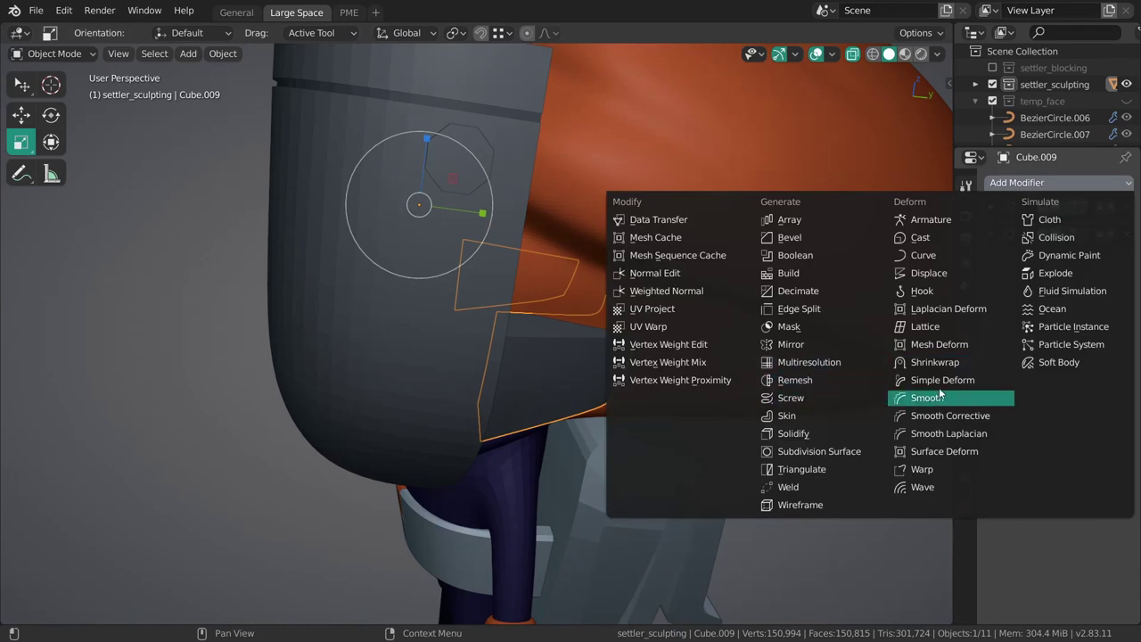
pyautogui.click(802, 432)
pyautogui.moveTo(802, 433); pyautogui.dragTo(671, 379, button='middle')
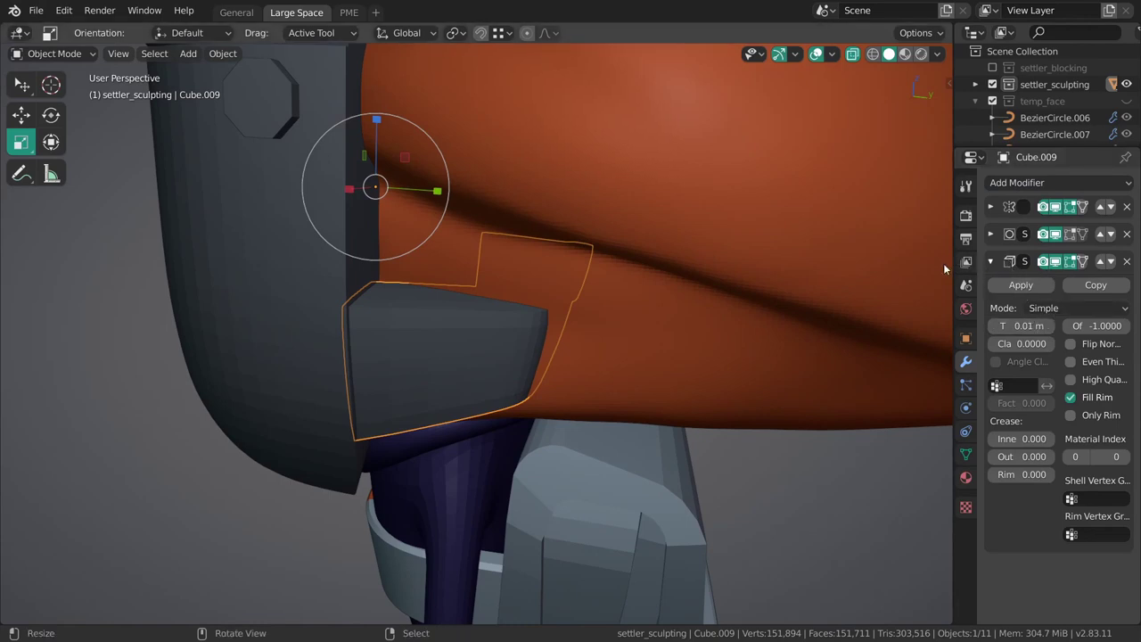
pyautogui.moveTo(951, 262); pyautogui.dragTo(859, 263)
pyautogui.click(1123, 261)
# Add a Bevel modifier to the side piece and set its limit method to Weight
pyautogui.click(1052, 183)
pyautogui.click(795, 238)
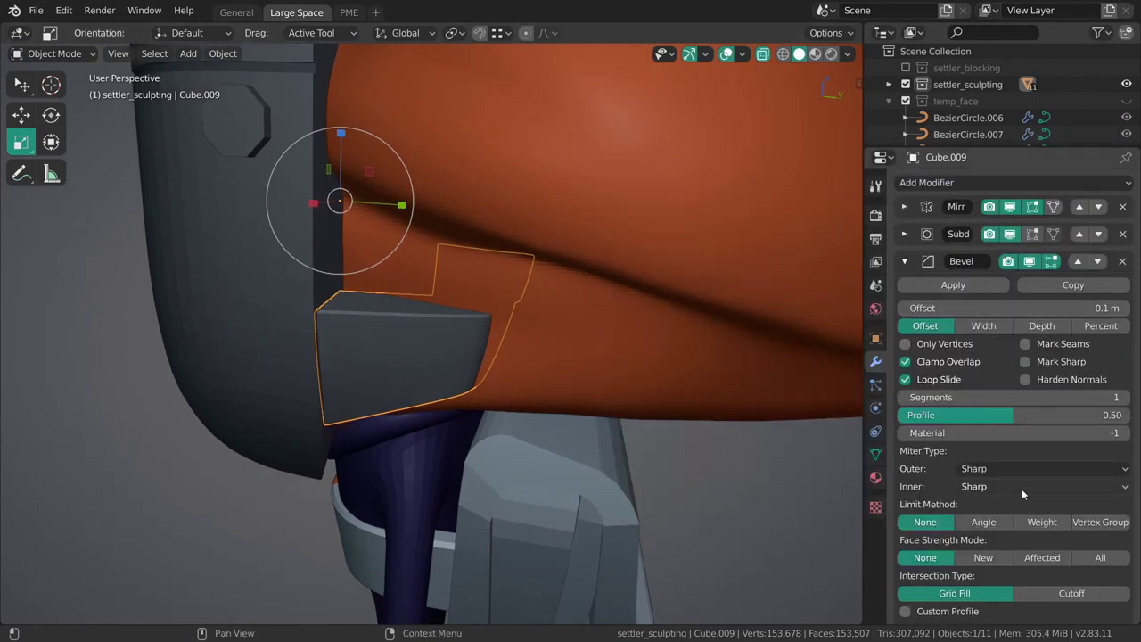
pyautogui.click(1000, 521)
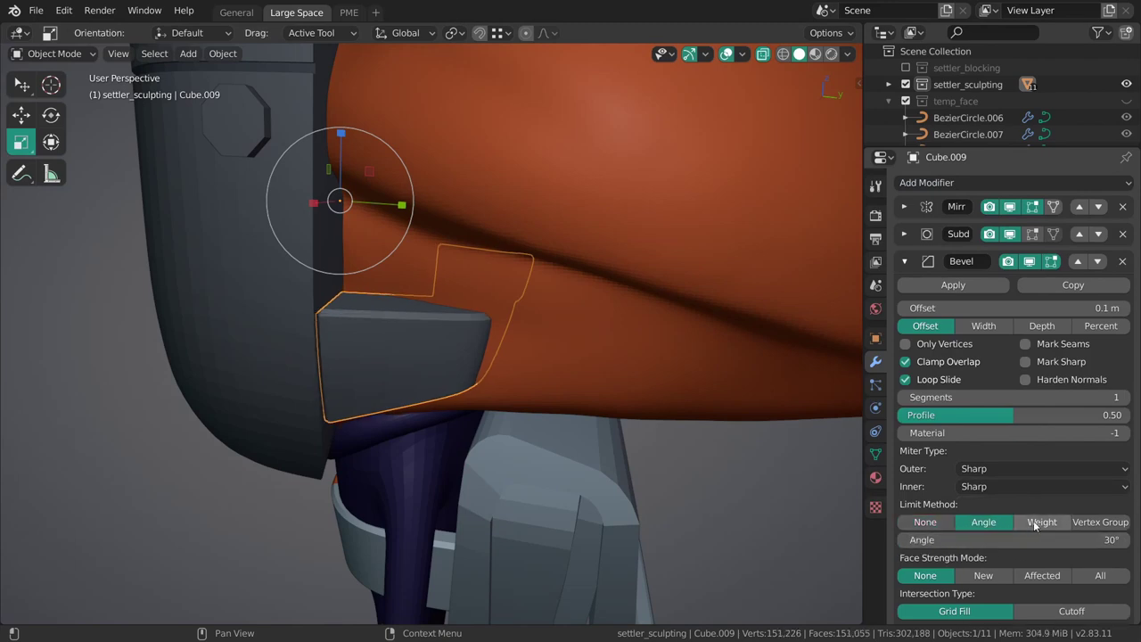
pyautogui.click(1063, 523)
# Select the side piece's long outer edge loops in Edit Mode, give them a bevel weight and return to Object Mode
pyautogui.moveTo(660, 417); pyautogui.dragTo(712, 419, button='middle')
pyautogui.press('Tab')
pyautogui.press('2')
pyautogui.keyDown('alt'); pyautogui.click(502, 329); pyautogui.keyUp('alt')
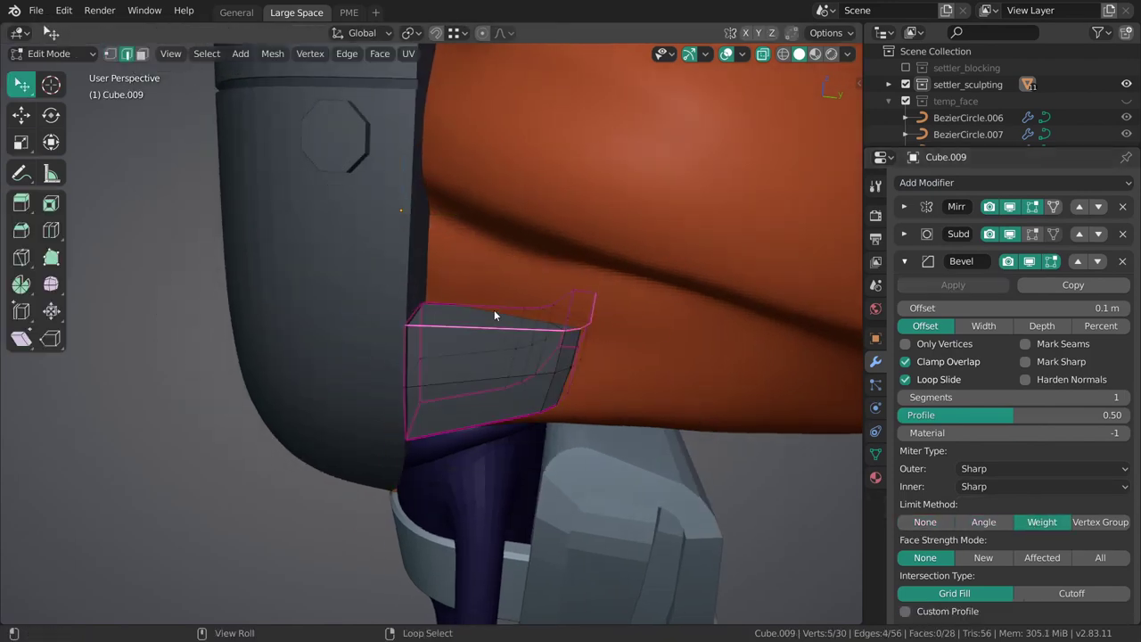
pyautogui.keyDown('alt'); pyautogui.keyDown('shift'); pyautogui.click(492, 309); pyautogui.keyUp('shift'); pyautogui.keyUp('alt')
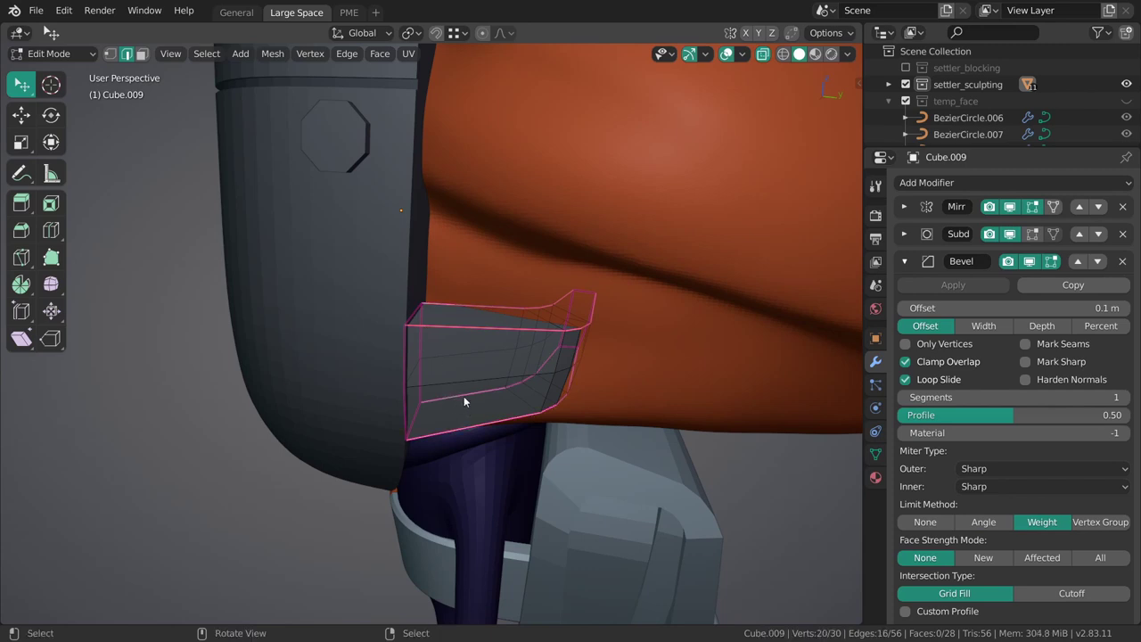
pyautogui.moveTo(524, 382); pyautogui.dragTo(529, 387, button='middle')
pyautogui.hotkey('ctrl', 'e')
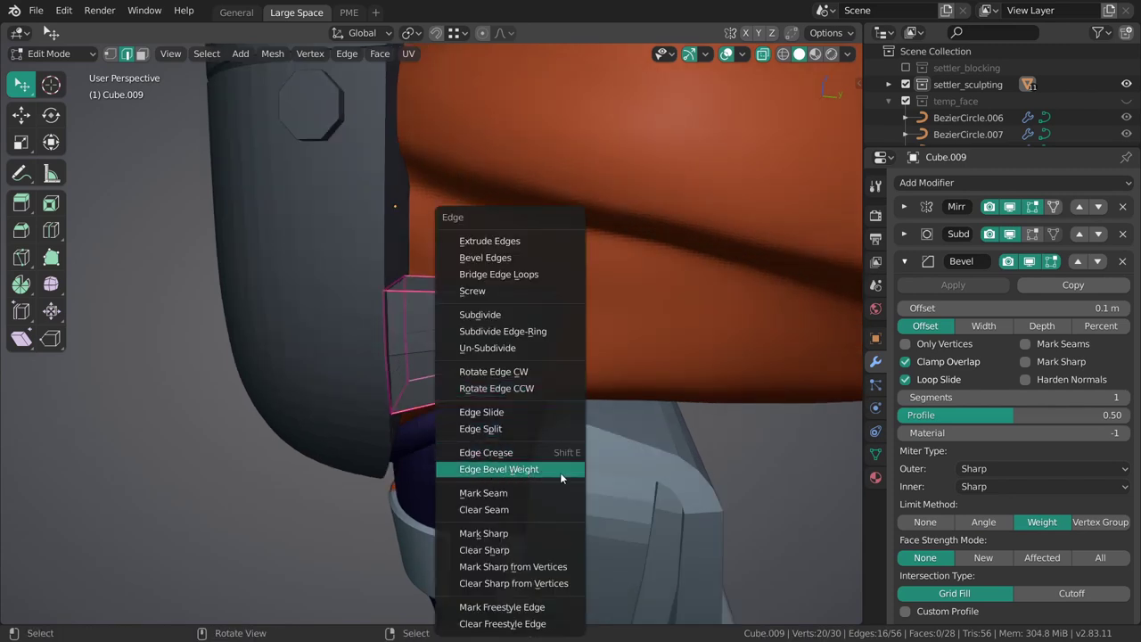
pyautogui.click(535, 469)
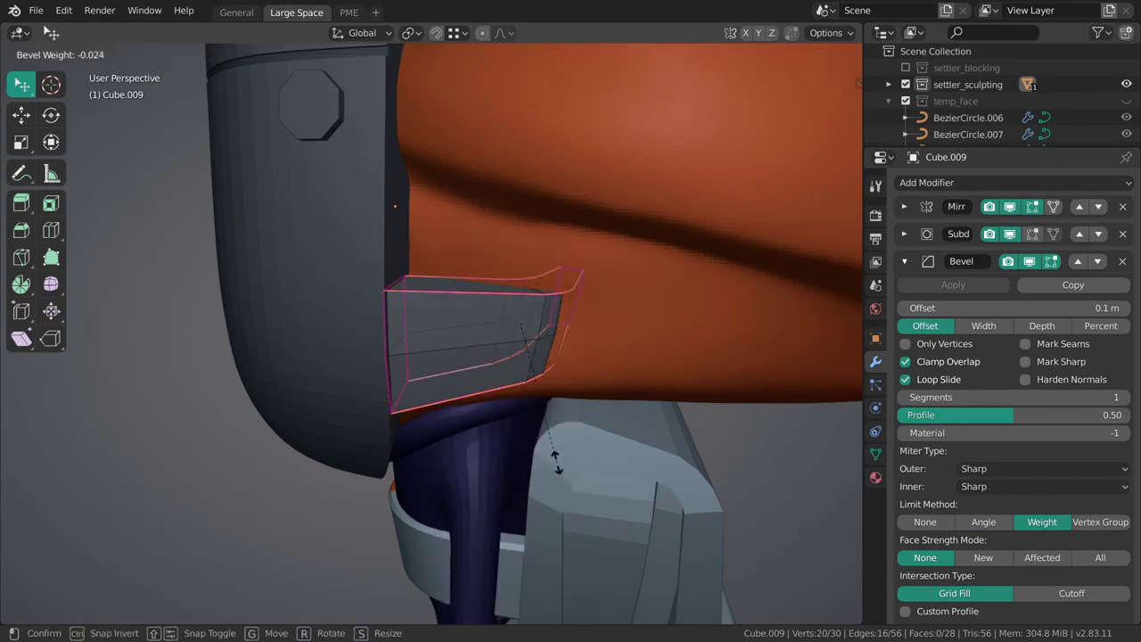
pyautogui.click(584, 466)
pyautogui.press('Tab')
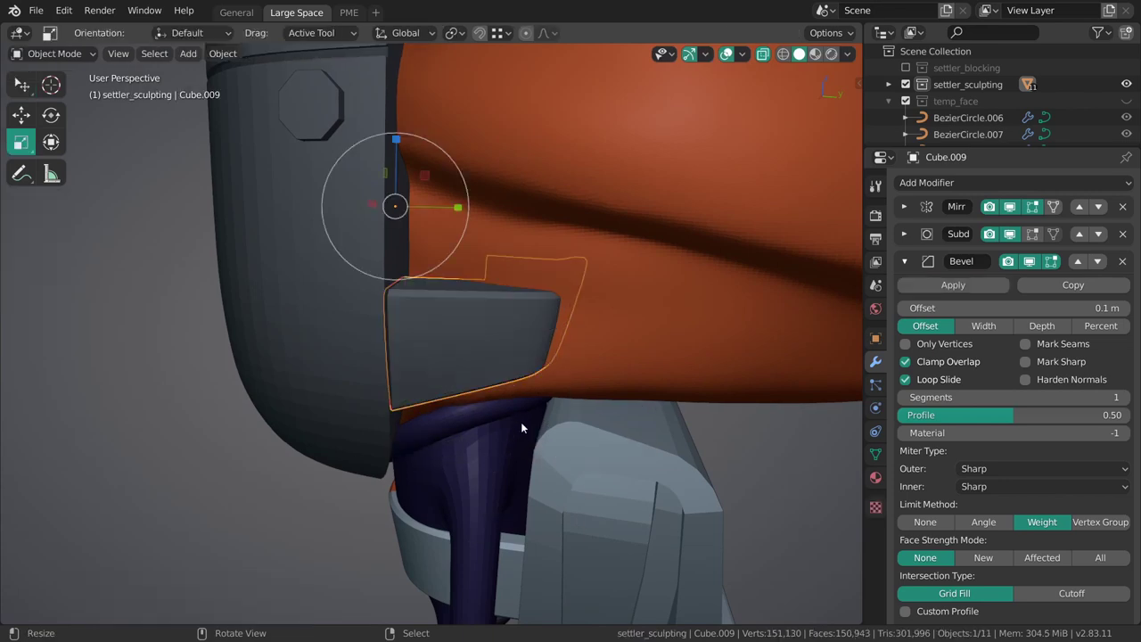
# Reduce the side piece's Bevel offset to about 0.009 m, with the mesh wires shown for checking
pyautogui.hotkey('alt', 'a')
pyautogui.moveTo(977, 307); pyautogui.dragTo(969, 307)
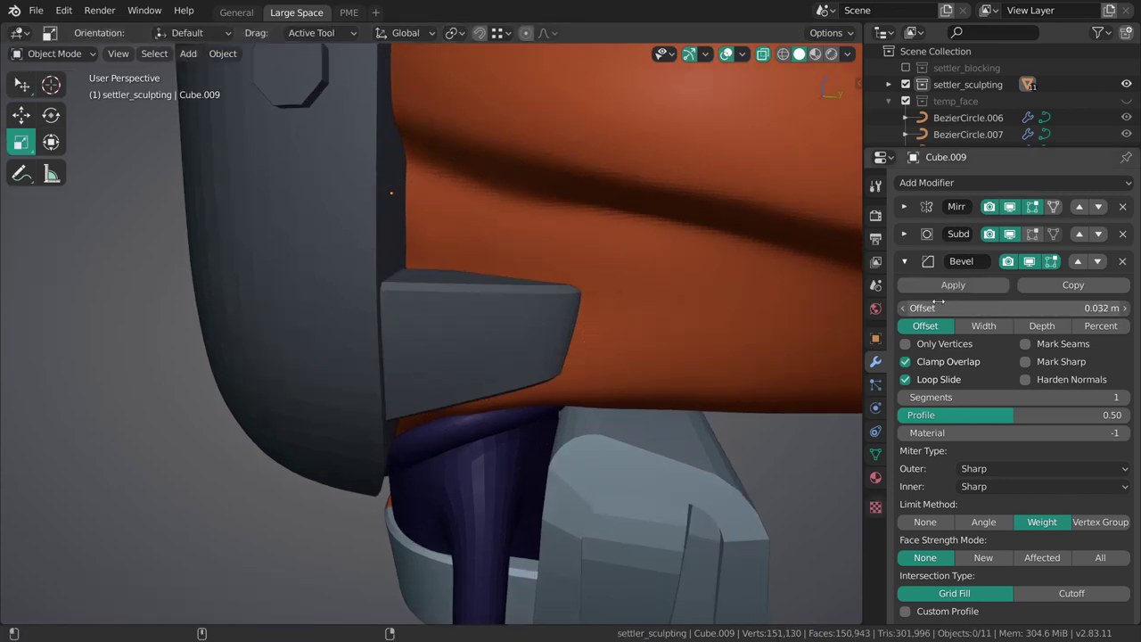
pyautogui.moveTo(1050, 309); pyautogui.dragTo(941, 307)
pyautogui.hotkey('shift', 'z')
pyautogui.moveTo(675, 367); pyautogui.dragTo(680, 386, button='middle')
pyautogui.scroll(1, 679, 386)
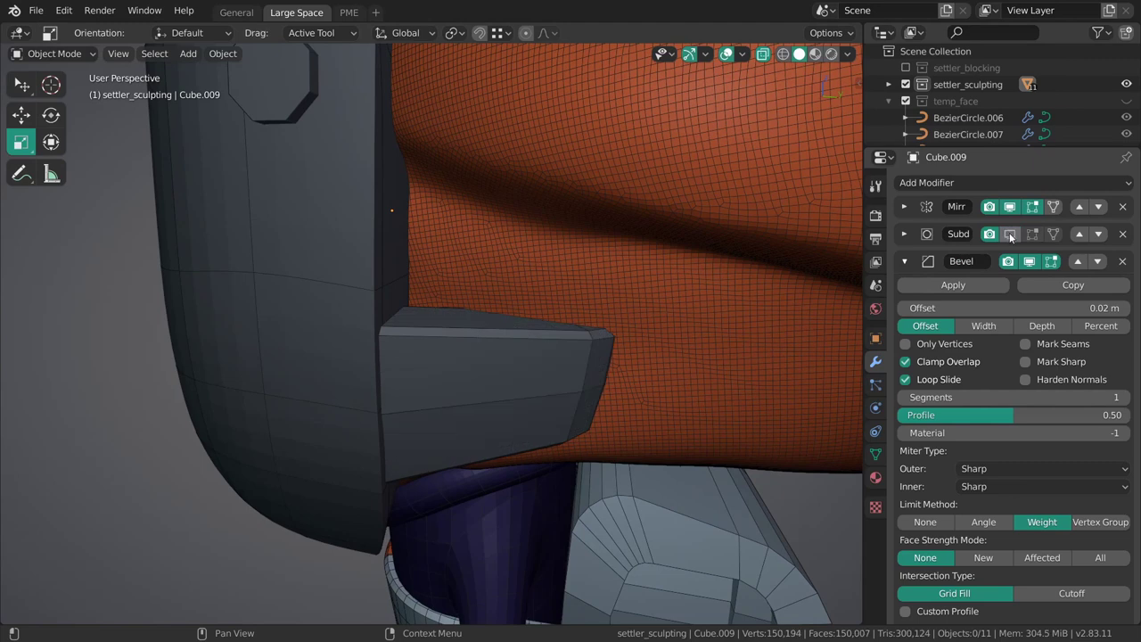
pyautogui.moveTo(1011, 308); pyautogui.dragTo(1004, 307)
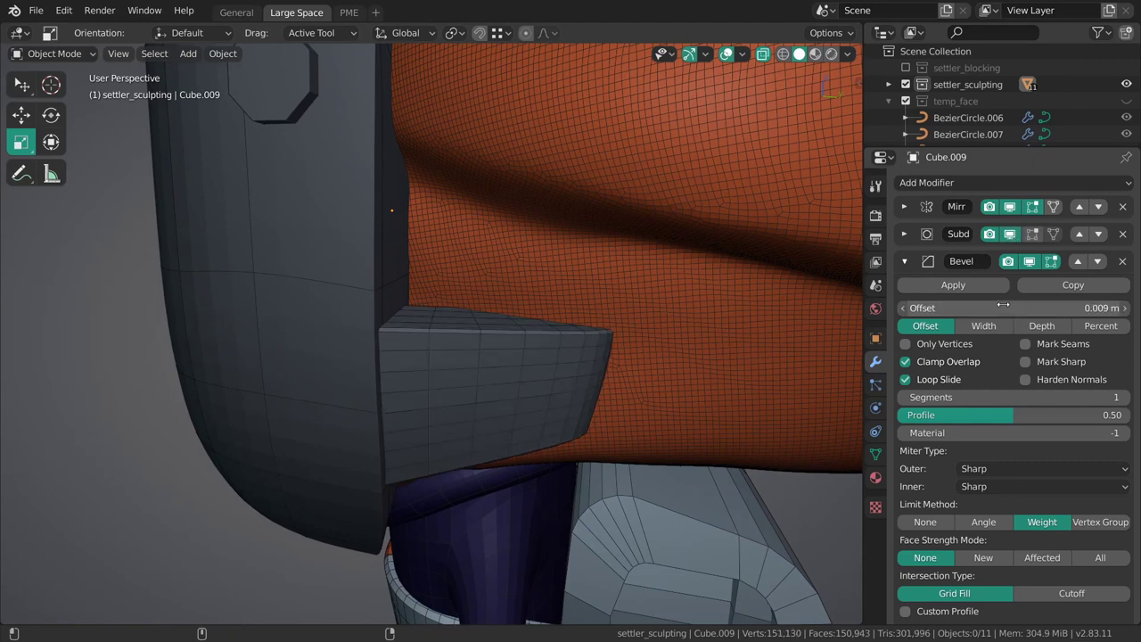
# Set the side piece's Bevel offset to 0.008 m with the mesh wires hidden
pyautogui.hotkey('shift', 'z')
pyautogui.scroll(-3, 642, 397)
pyautogui.moveTo(642, 398); pyautogui.dragTo(645, 404, button='middle')
pyautogui.scroll(1, 645, 404)
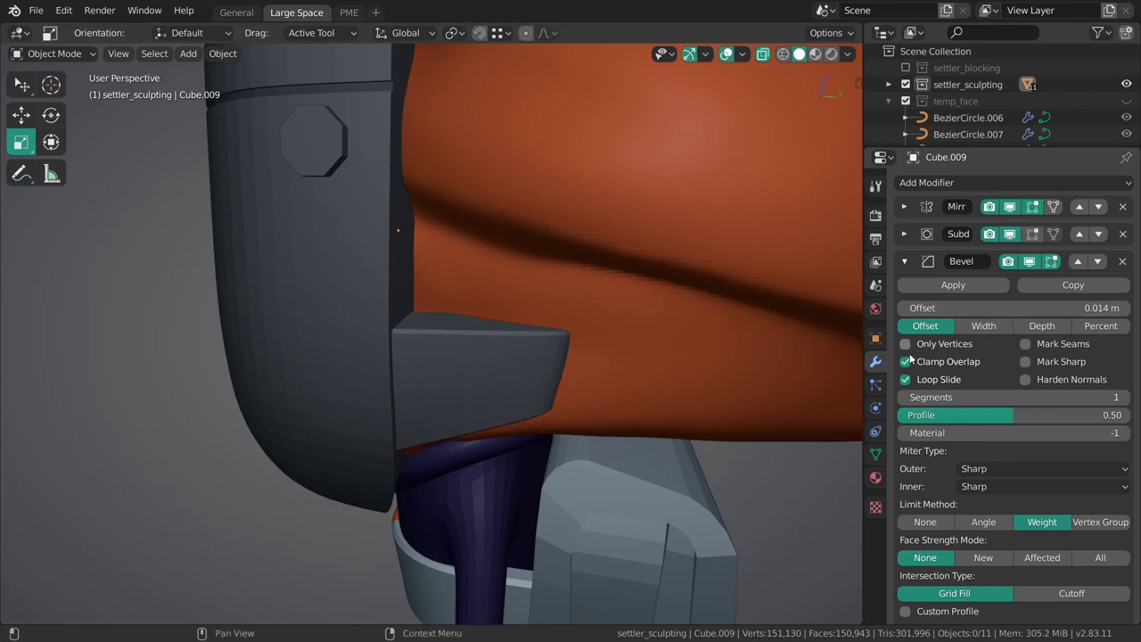
pyautogui.keyDown('shift'); pyautogui.moveTo(495, 508); pyautogui.dragTo(588, 383, button='middle'); pyautogui.keyUp('shift')
pyautogui.scroll(4, 510, 241)
pyautogui.moveTo(990, 307); pyautogui.dragTo(980, 308)
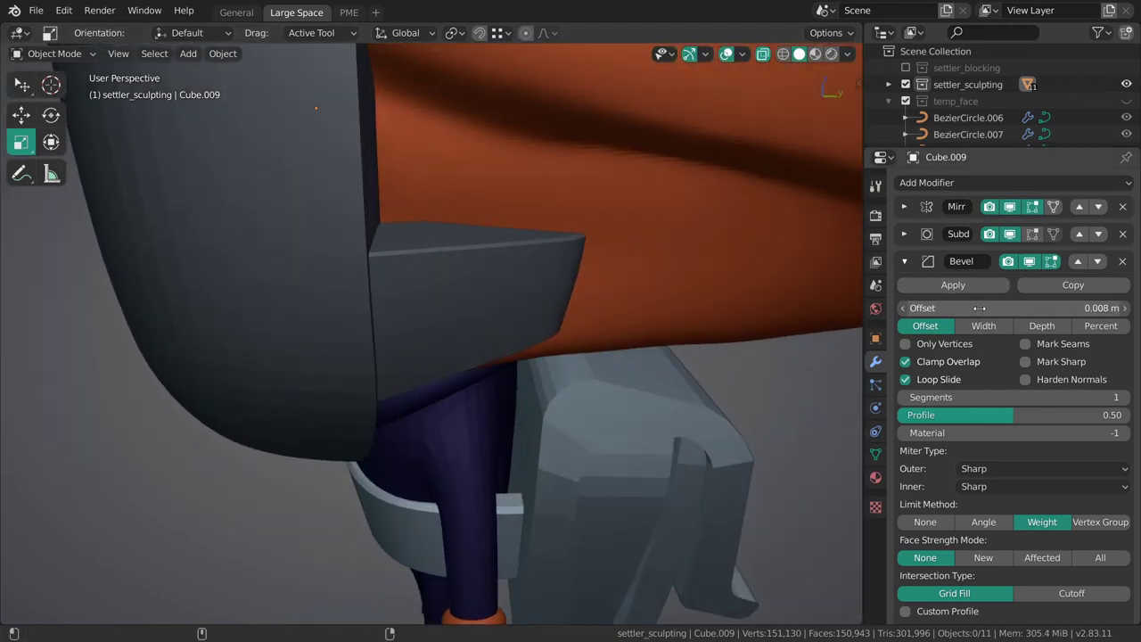
pyautogui.moveTo(836, 364); pyautogui.dragTo(713, 338, button='middle')
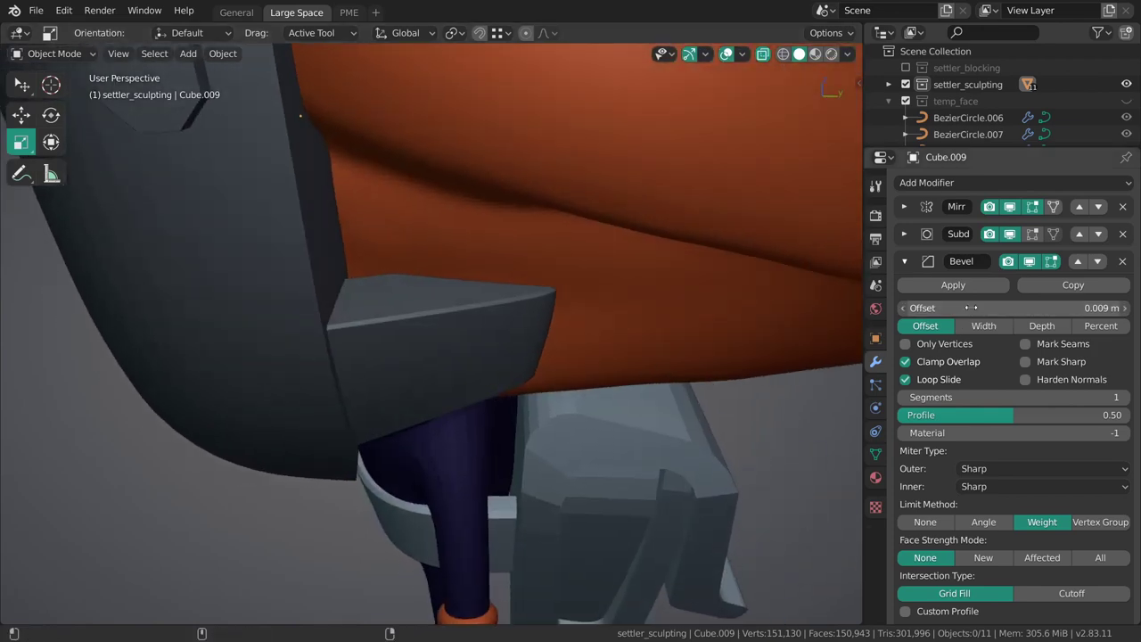
pyautogui.doubleClick(965, 307)
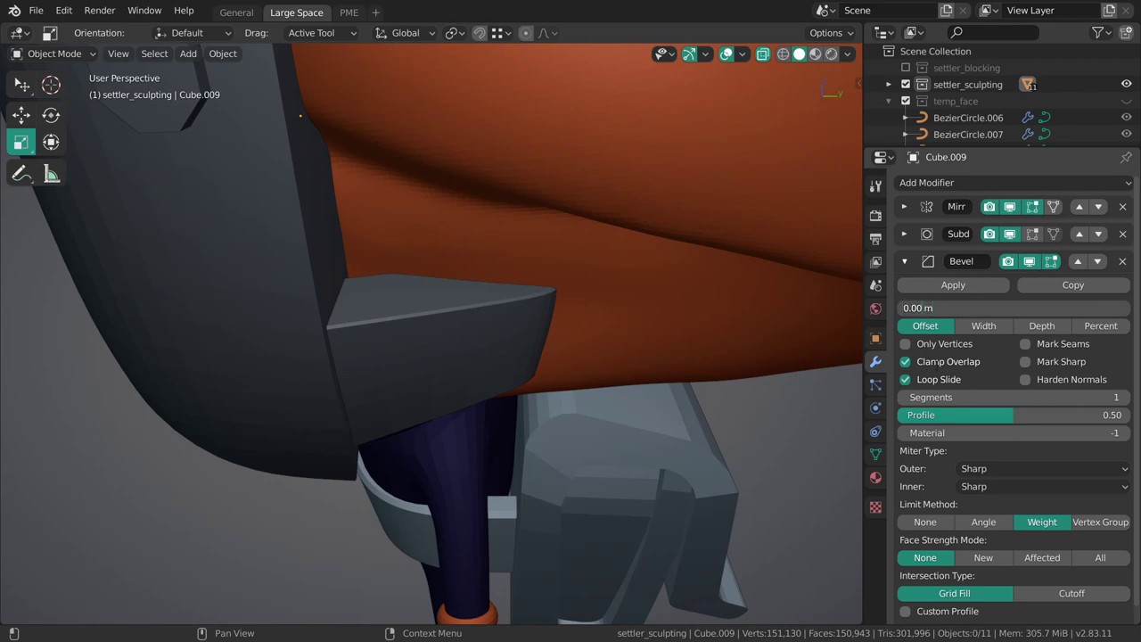
pyautogui.press('Return')
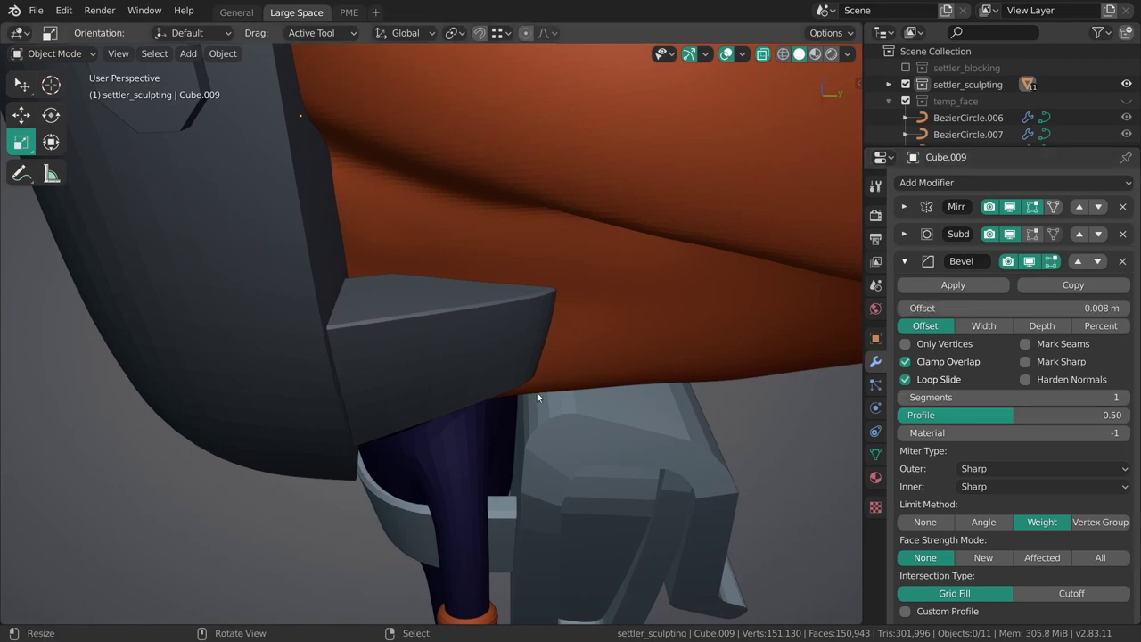
# Open the grey mask in Edit Mode and slide a vertex on its side along the adjoining edge
pyautogui.moveTo(535, 394); pyautogui.dragTo(450, 395, button='middle')
pyautogui.click(529, 375)
pyautogui.scroll(3, 515, 363)
pyautogui.rightClick(514, 357)
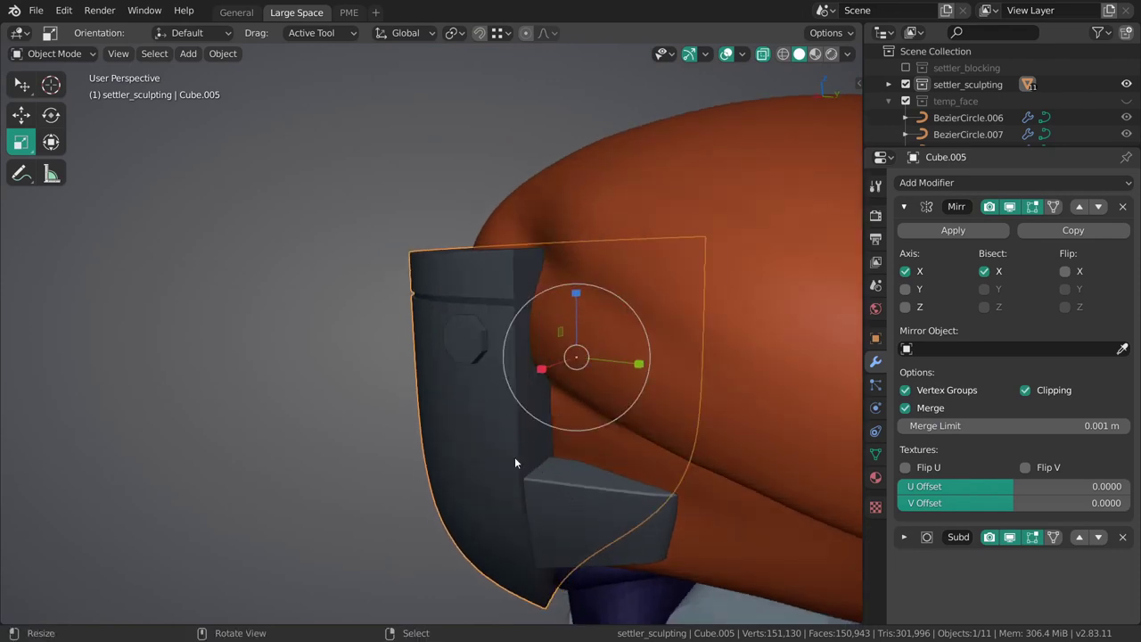
pyautogui.hotkey('ctrl', 'Tab')
pyautogui.hotkey('ctrl', 'Tab')
pyautogui.moveTo(526, 455)
pyautogui.mouseDown(button='middle')
pyautogui.moveTo(603, 308)
pyautogui.moveTo(540, 389)
pyautogui.moveTo(634, 344)
pyautogui.moveTo(526, 401)
pyautogui.moveTo(634, 299)
pyautogui.mouseUp(button='middle')
pyautogui.hotkey('ctrl', 'Tab')
pyautogui.press('Tab')
pyautogui.click(561, 403)
pyautogui.press('w')
pyautogui.press('g')
pyautogui.press('g')
pyautogui.click(551, 381)
# Slide neighbouring vertices on the mask's side along their edges to even out the mesh spacing
pyautogui.rightClick(450, 442)
pyautogui.keyDown('shift'); pyautogui.moveTo(450, 442); pyautogui.dragTo(589, 281, button='middle'); pyautogui.keyUp('shift')
pyautogui.keyDown('shift'); pyautogui.rightClick(512, 331); pyautogui.keyUp('shift')
pyautogui.press('g')
pyautogui.press('g')
pyautogui.click(533, 305)
pyautogui.click(589, 281)
pyautogui.press('g')
pyautogui.press('g')
pyautogui.click(588, 281)
# Slide one more vertex along its edge to continue evening out the mask's topology
pyautogui.moveTo(519, 328); pyautogui.dragTo(584, 494, button='middle')
pyautogui.click(494, 380)
pyautogui.press('g')
pyautogui.press('g')
pyautogui.click(491, 378)
# Add a horizontal loop cut across the side of the mask, below the V-shaped notch
pyautogui.hotkey('alt', 'a')
pyautogui.scroll(-4, 523, 359)
pyautogui.hotkey('ctrl', 'r')
pyautogui.moveTo(568, 315); pyautogui.dragTo(570, 308)
pyautogui.hotkey('alt', 'a')
pyautogui.moveTo(576, 330)
pyautogui.mouseDown(button='middle')
pyautogui.moveTo(576, 380)
pyautogui.moveTo(596, 359)
pyautogui.moveTo(557, 332)
pyautogui.mouseUp(button='middle')
pyautogui.press('Tab')
pyautogui.press('Tab')
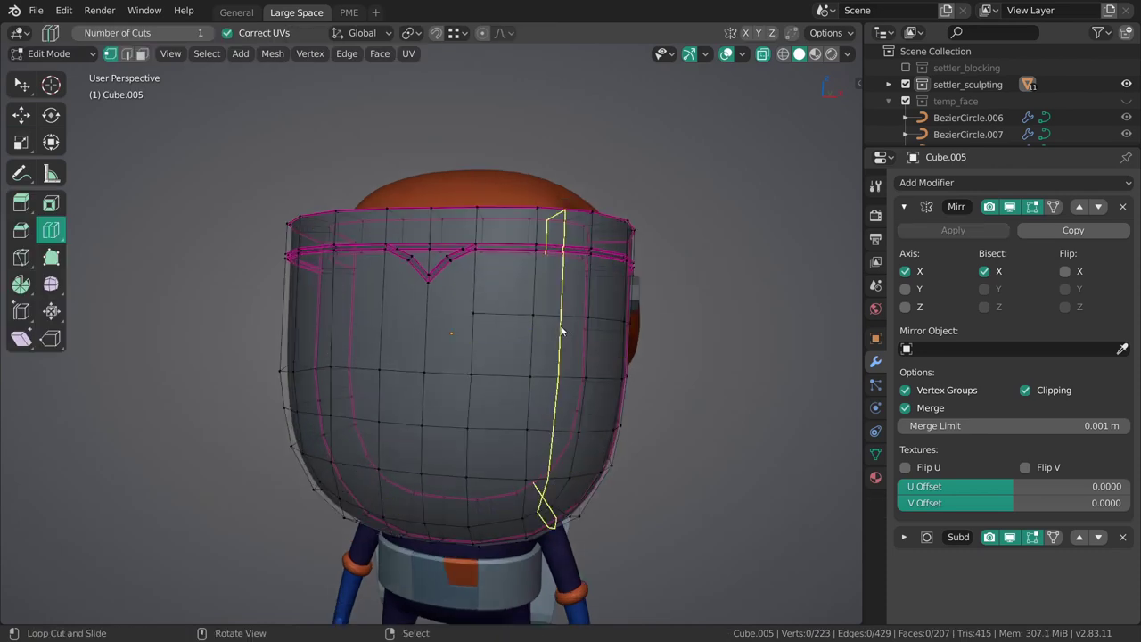
# Switch to the Move tool and slide the geometry near the new cut along its edges
pyautogui.hotkey('shift', 'space')
pyautogui.press('g')
pyautogui.press('g')
pyautogui.press('g')
pyautogui.click(590, 315)
pyautogui.hotkey('alt', 'a')
pyautogui.moveTo(597, 335); pyautogui.dragTo(616, 322, button='middle')
# Slide a vertex on the mask's front, move it outward along X, and return to Object Mode
pyautogui.press('1')
pyautogui.scroll(2, 491, 342)
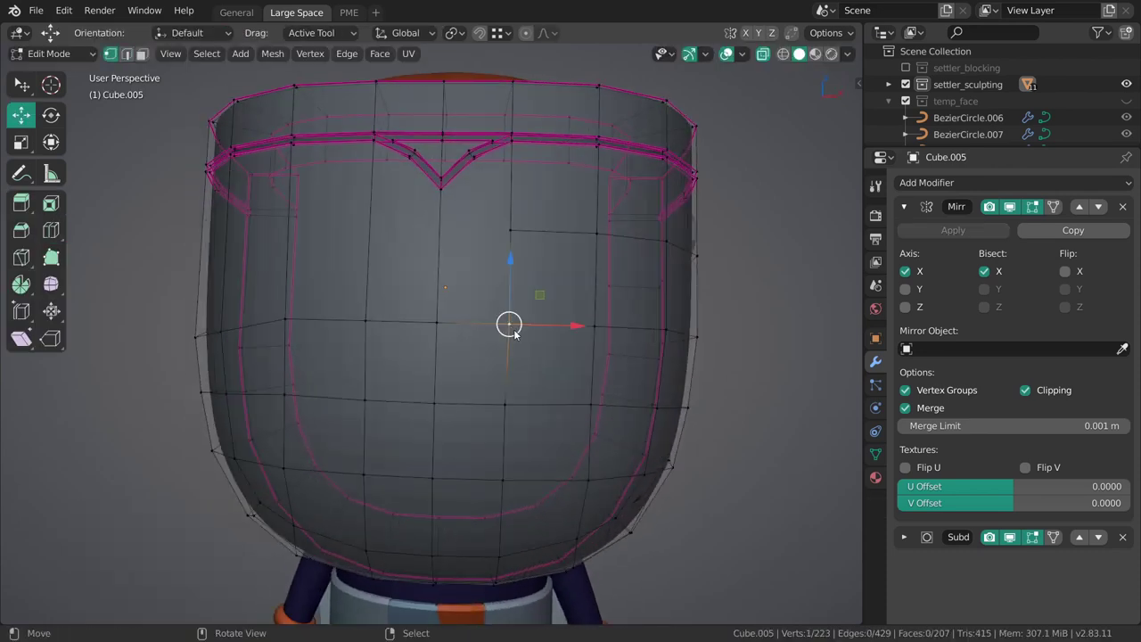
pyautogui.press('g')
pyautogui.press('g')
pyautogui.click(508, 324)
pyautogui.press('g')
pyautogui.press('x')
pyautogui.click(553, 323)
pyautogui.moveTo(597, 387); pyautogui.dragTo(511, 295, button='middle')
pyautogui.press('Tab')
# Show the mesh wires and check the subdivision settings of the side piece behind the mask
pyautogui.moveTo(671, 285); pyautogui.dragTo(428, 393, button='middle')
pyautogui.click(539, 362)
pyautogui.click(428, 393)
pyautogui.moveTo(438, 342); pyautogui.dragTo(734, 380, button='middle')
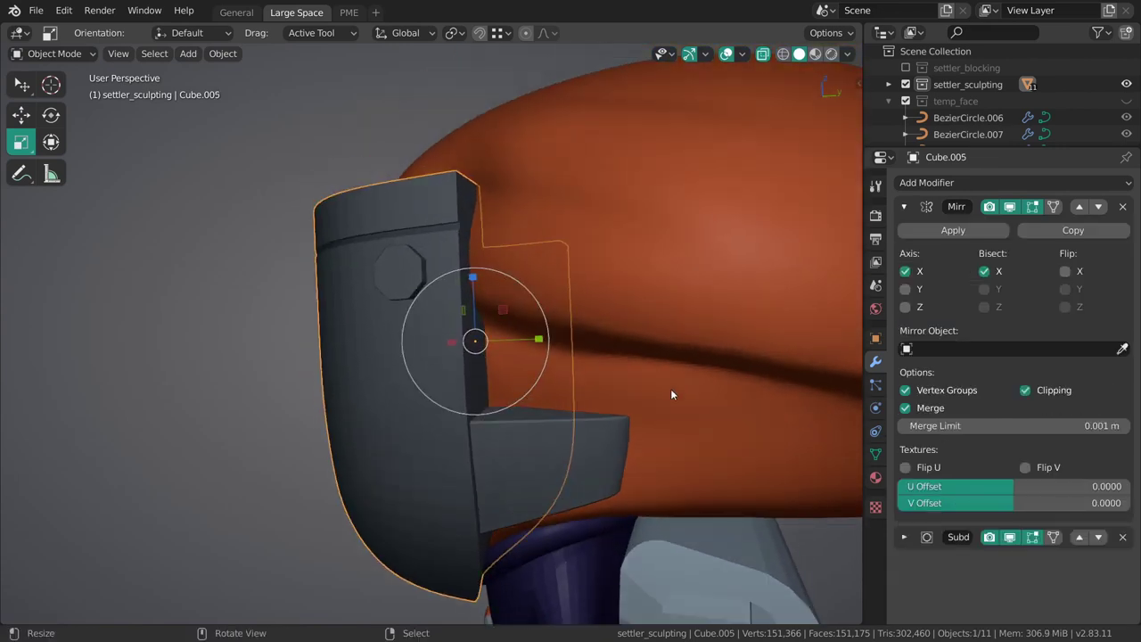
pyautogui.click(904, 206)
pyautogui.click(933, 182)
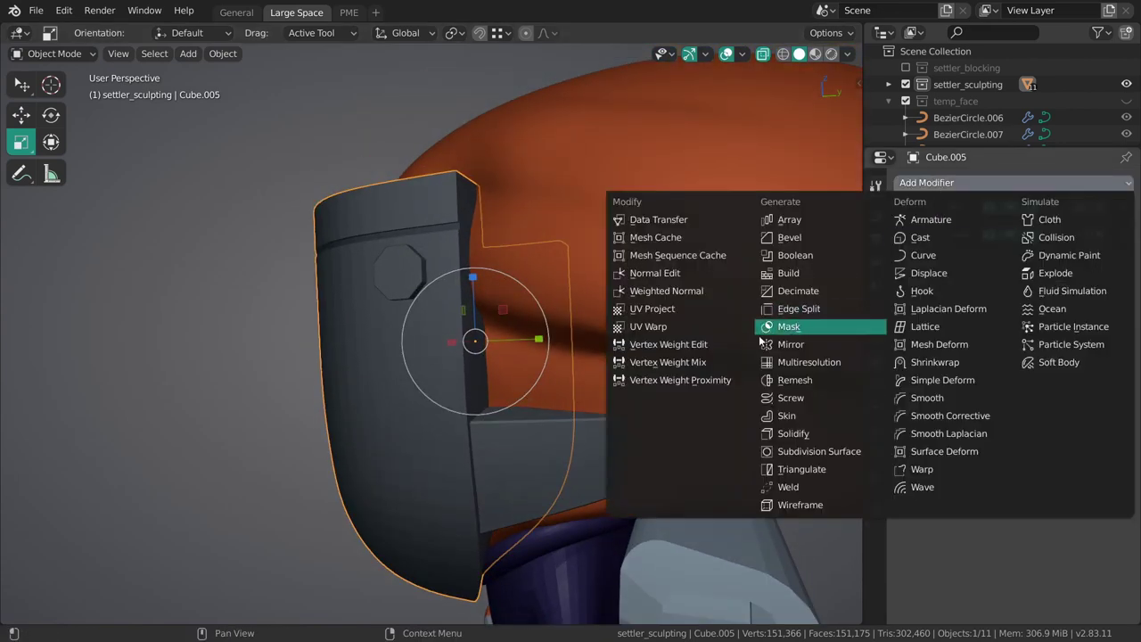
pyautogui.hotkey('shift', 'z')
pyautogui.moveTo(415, 369); pyautogui.dragTo(570, 344, button='middle')
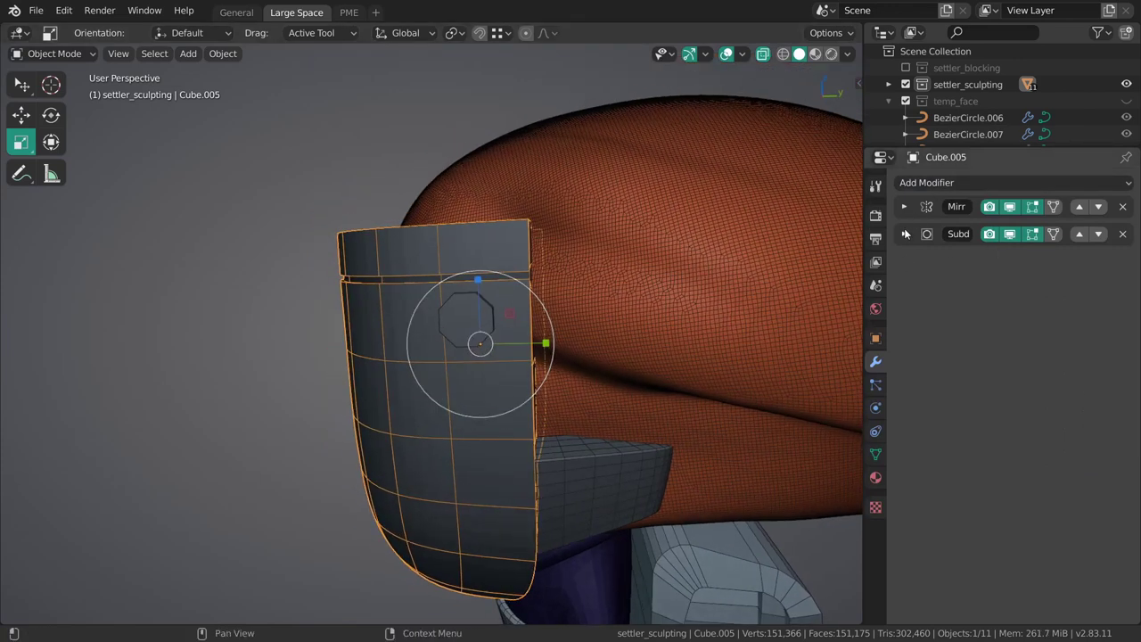
pyautogui.click(612, 470)
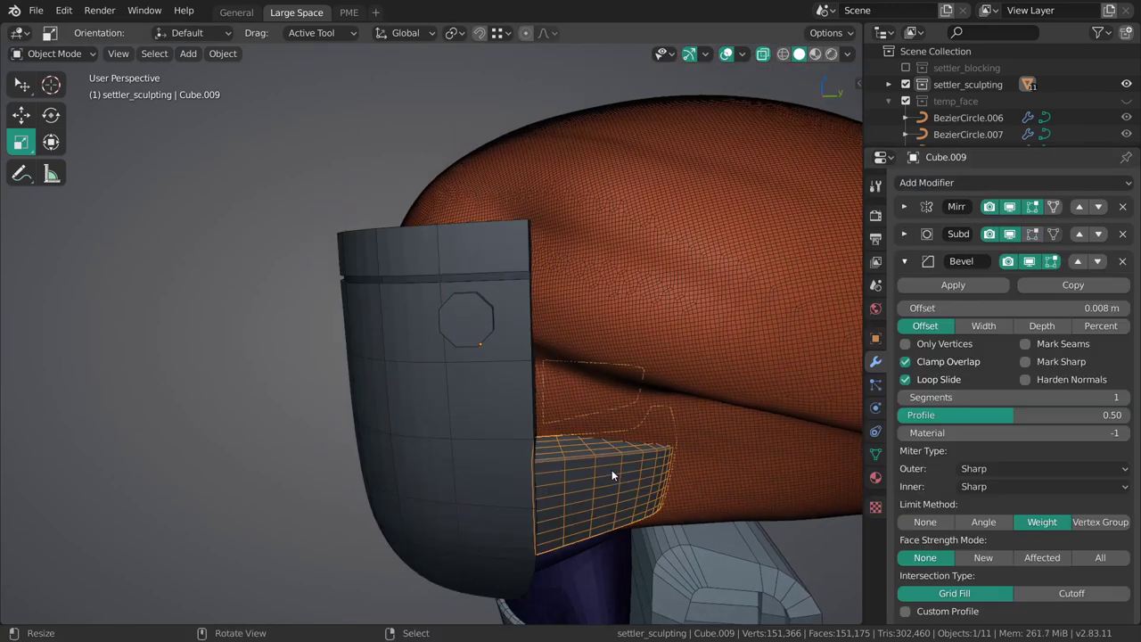
pyautogui.click(904, 235)
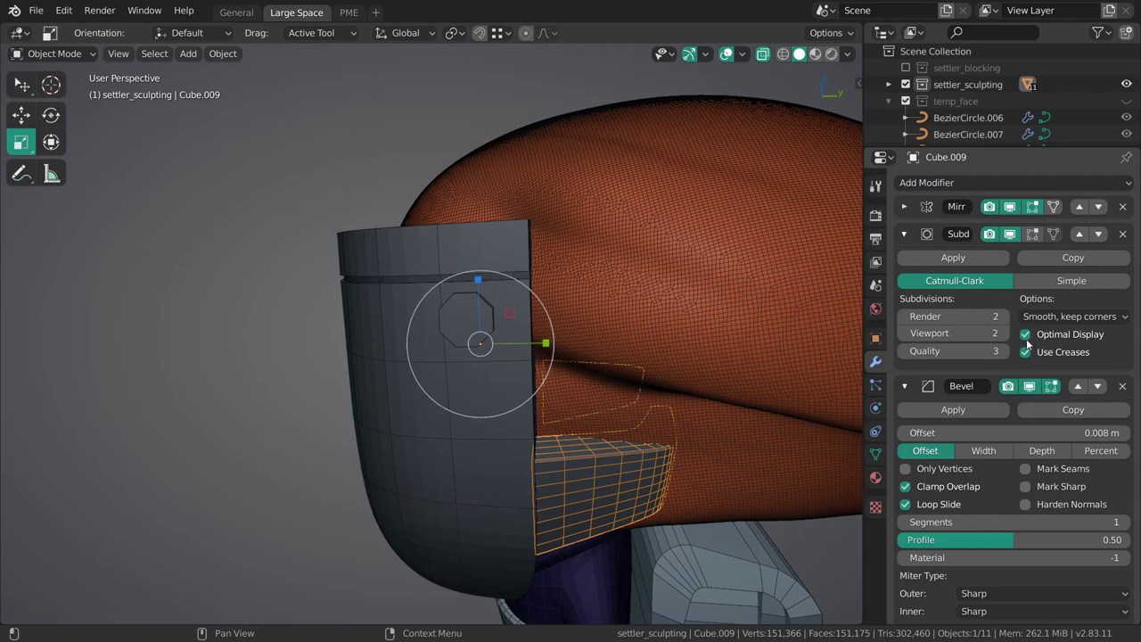
# Add a Bevel modifier to the mask and set its limit method to Angle
pyautogui.click(496, 448)
pyautogui.click(945, 182)
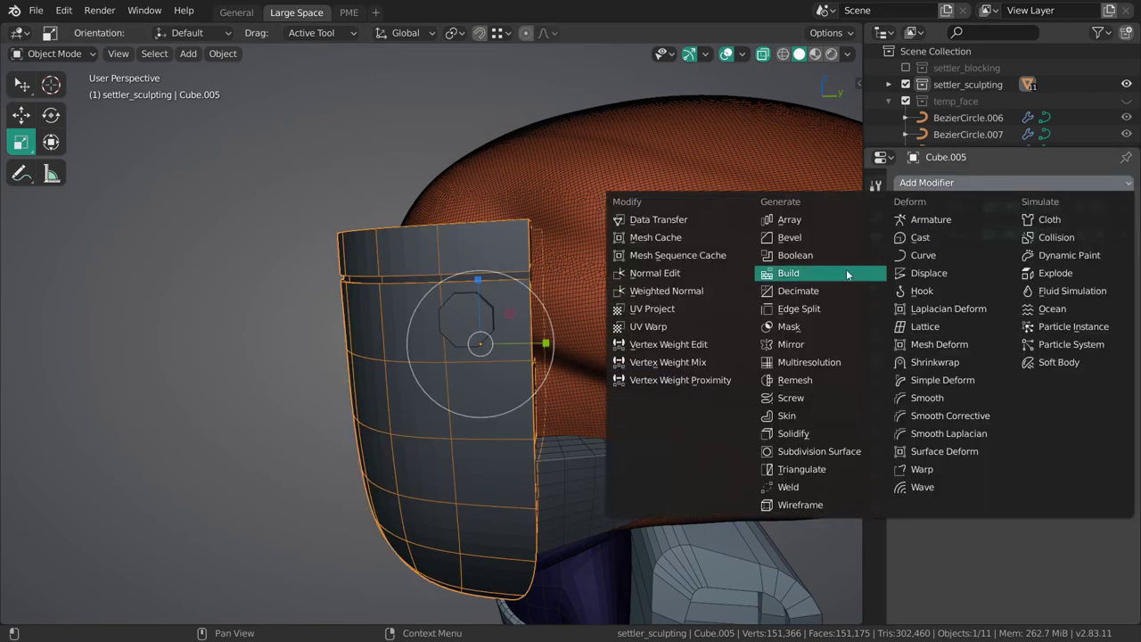
pyautogui.click(803, 237)
pyautogui.moveTo(729, 338); pyautogui.dragTo(690, 403, button='middle')
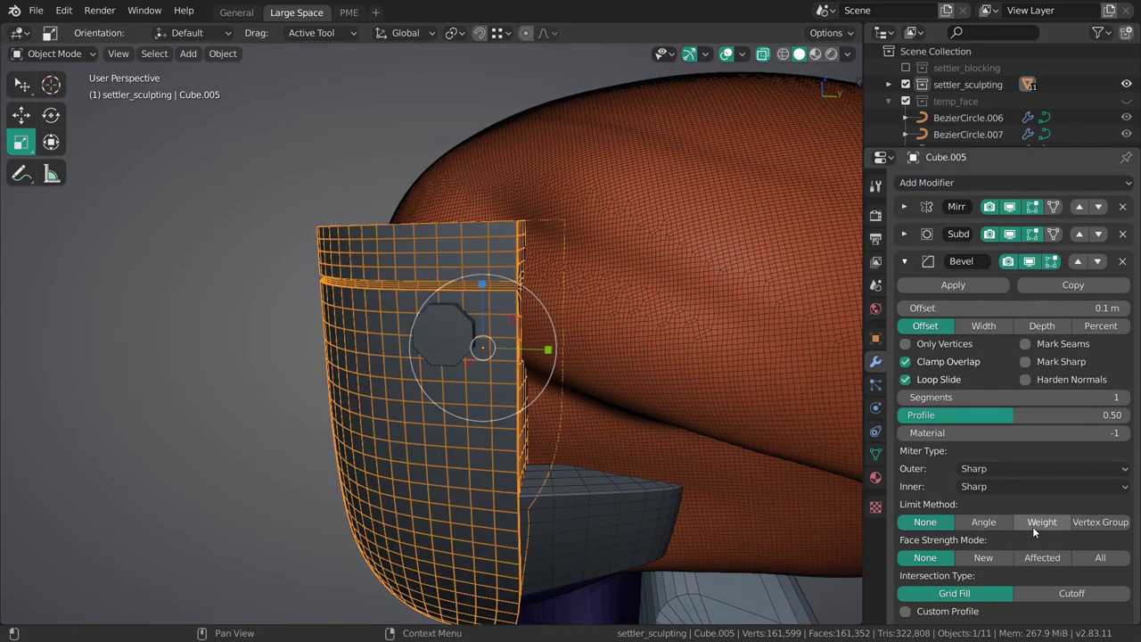
pyautogui.click(997, 521)
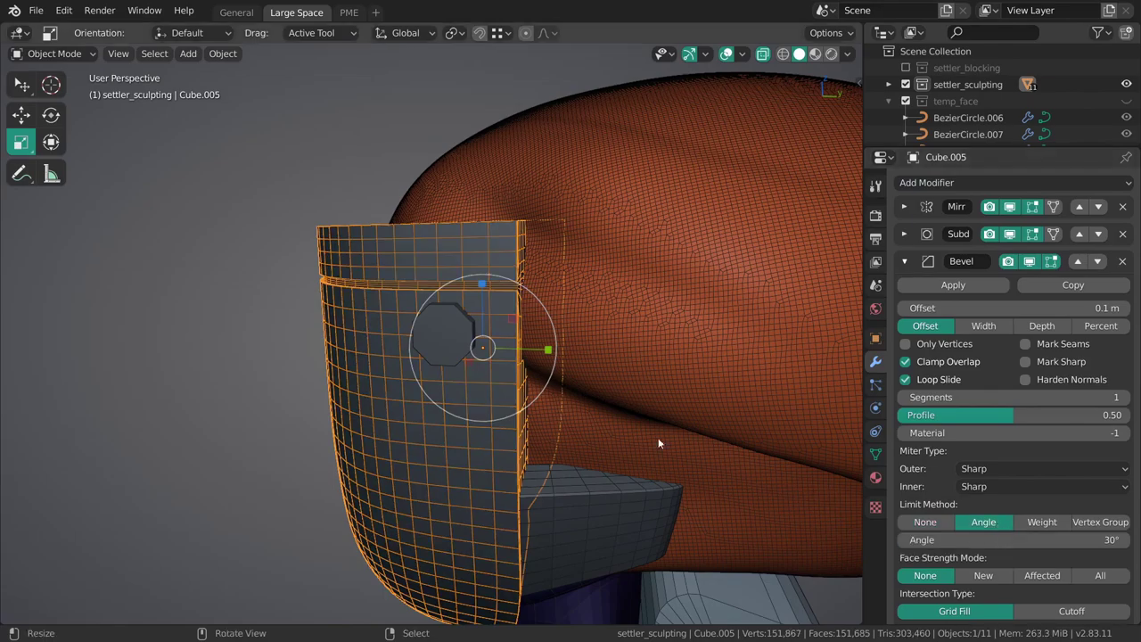
# Turn off Clamp Overlap in the mask's Bevel modifier and set the offset to 0.008 m
pyautogui.moveTo(614, 419); pyautogui.dragTo(785, 434, button='middle')
pyautogui.press('Tab')
pyautogui.press('Tab')
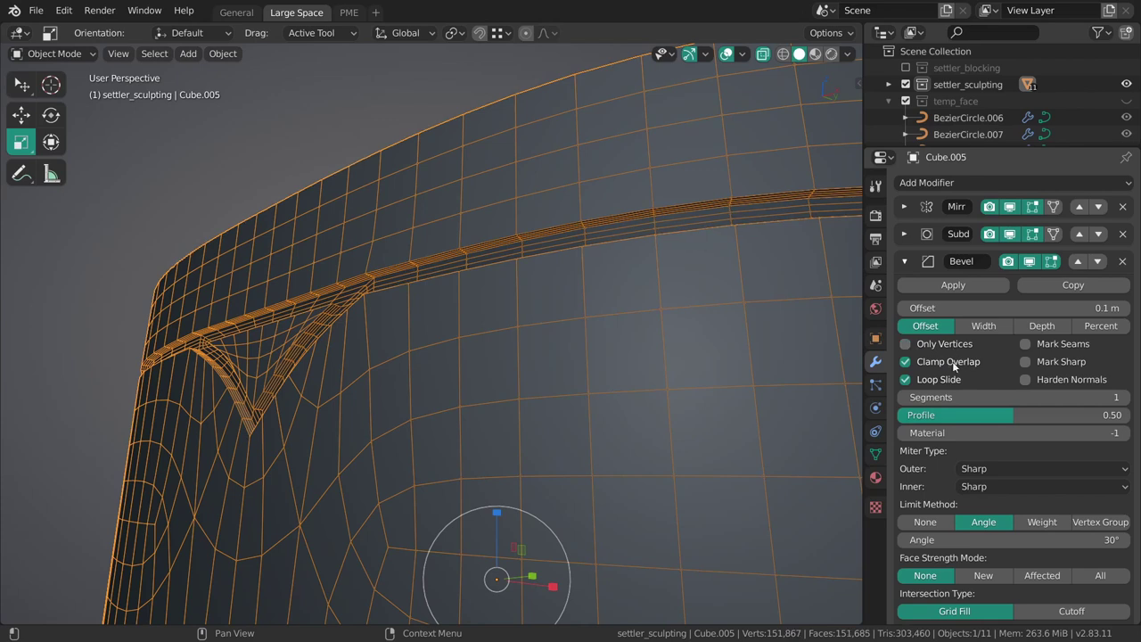
pyautogui.click(952, 363)
pyautogui.click(986, 308)
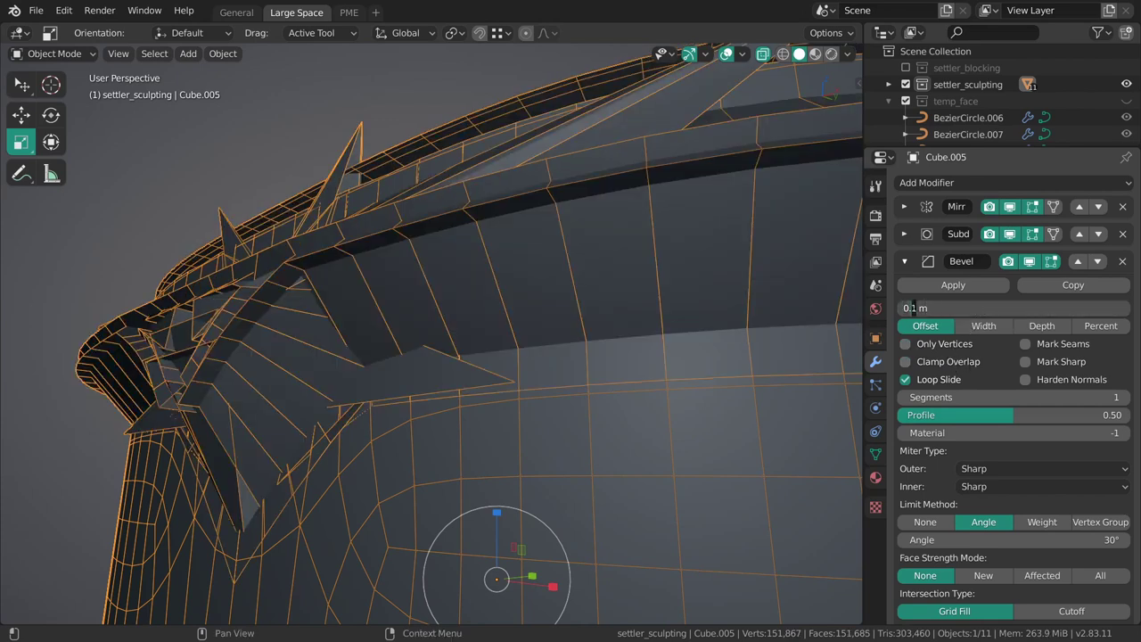
pyautogui.press('Return')
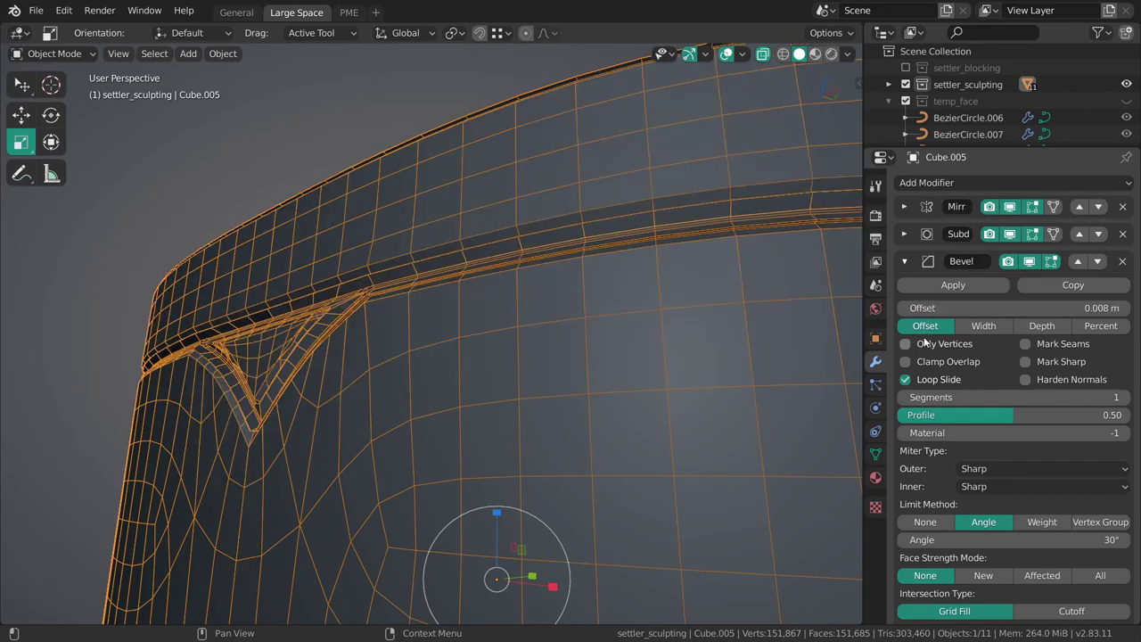
# Apply the scale of the mask and of the side piece behind it
pyautogui.hotkey('ctrl', 'a')
pyautogui.click(584, 334)
pyautogui.scroll(-3, 588, 345)
pyautogui.keyDown('shift'); pyautogui.moveTo(664, 334); pyautogui.dragTo(569, 375, button='middle'); pyautogui.keyUp('shift')
pyautogui.keyDown('shift'); pyautogui.moveTo(567, 553); pyautogui.dragTo(583, 332, button='middle'); pyautogui.keyUp('shift')
pyautogui.rightClick(526, 406)
pyautogui.hotkey('ctrl', 'a')
pyautogui.click(524, 405)
pyautogui.moveTo(484, 381); pyautogui.dragTo(575, 288, button='middle')
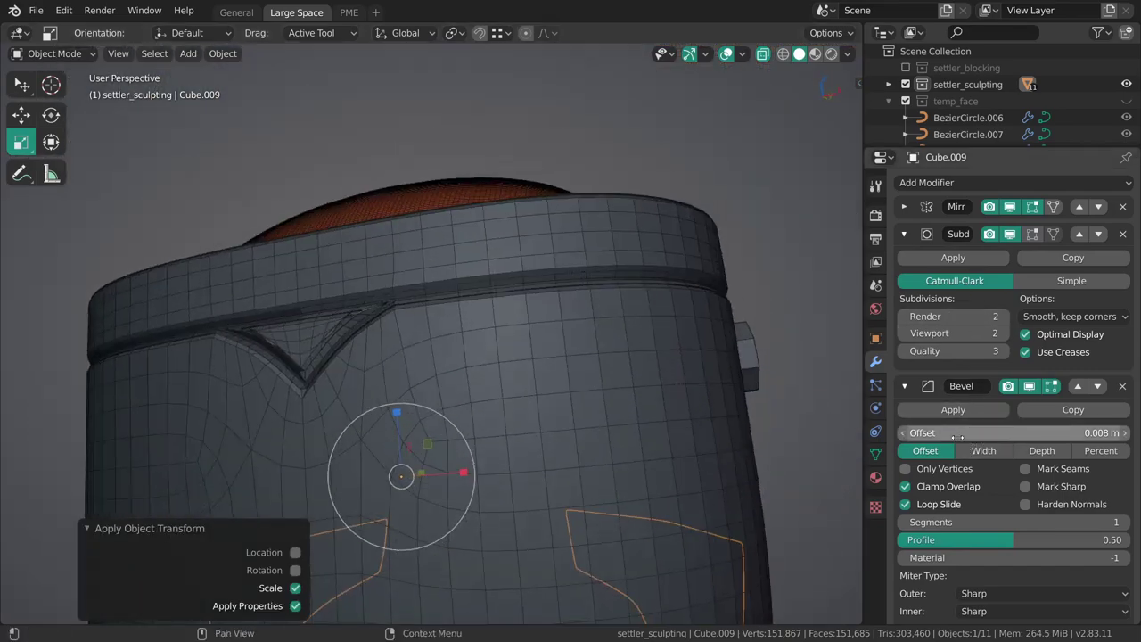
# Reselect the mask and change its Bevel limit method to Weight
pyautogui.rightClick(566, 402)
pyautogui.moveTo(565, 402); pyautogui.dragTo(550, 379, button='middle')
pyautogui.scroll(2, 572, 379)
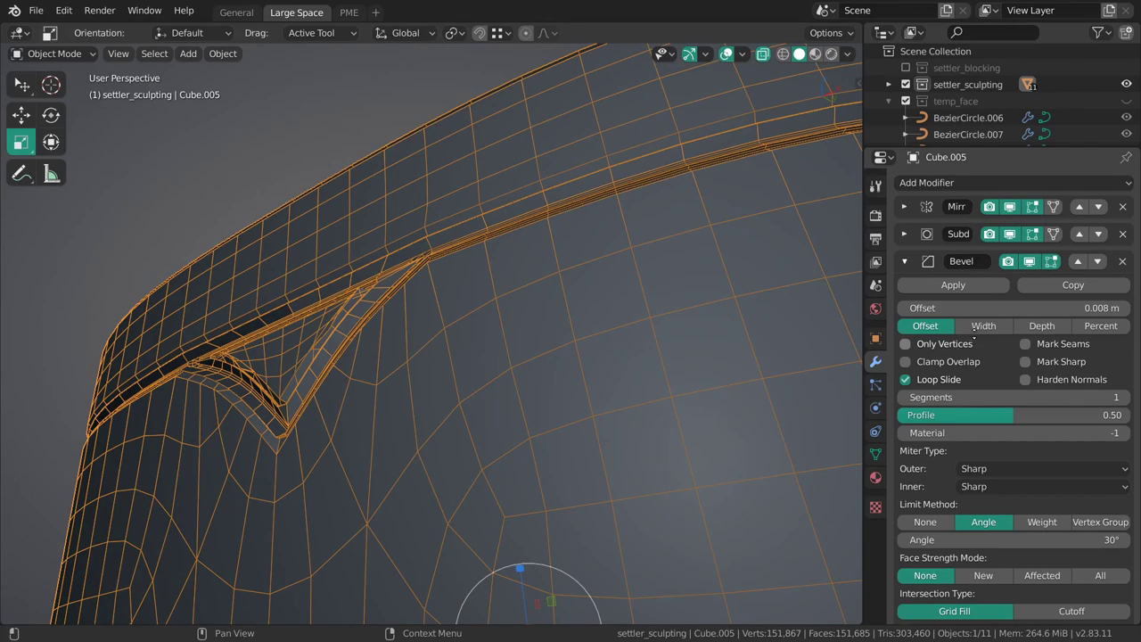
pyautogui.scroll(-1, 980, 284)
pyautogui.moveTo(696, 378); pyautogui.dragTo(656, 278, button='middle')
pyautogui.hotkey('alt', 'a')
pyautogui.moveTo(656, 278); pyautogui.dragTo(580, 337, button='middle')
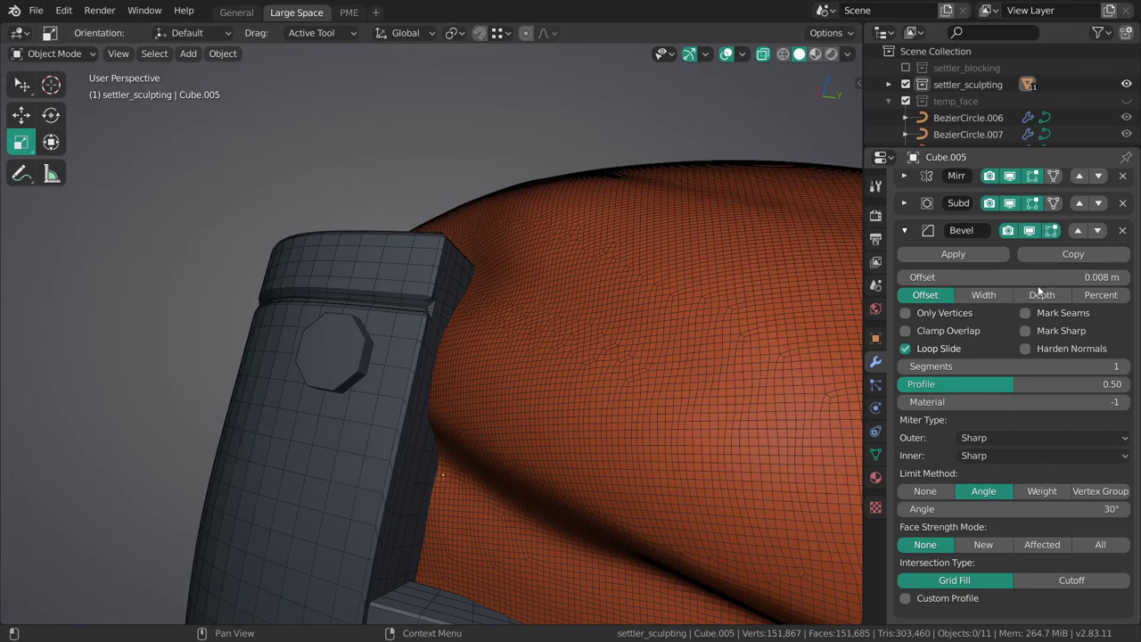
pyautogui.click(1040, 491)
# Select the edge loops along the mask's upper rim and side borders in Edit Mode
pyautogui.hotkey('ctrl', 'Tab')
pyautogui.click(442, 403)
pyautogui.moveTo(445, 393)
pyautogui.mouseDown(button='middle')
pyautogui.moveTo(566, 329)
pyautogui.moveTo(401, 381)
pyautogui.moveTo(445, 312)
pyautogui.moveTo(453, 367)
pyautogui.moveTo(471, 352)
pyautogui.mouseUp(button='middle')
pyautogui.press('2')
pyautogui.scroll(4, 453, 368)
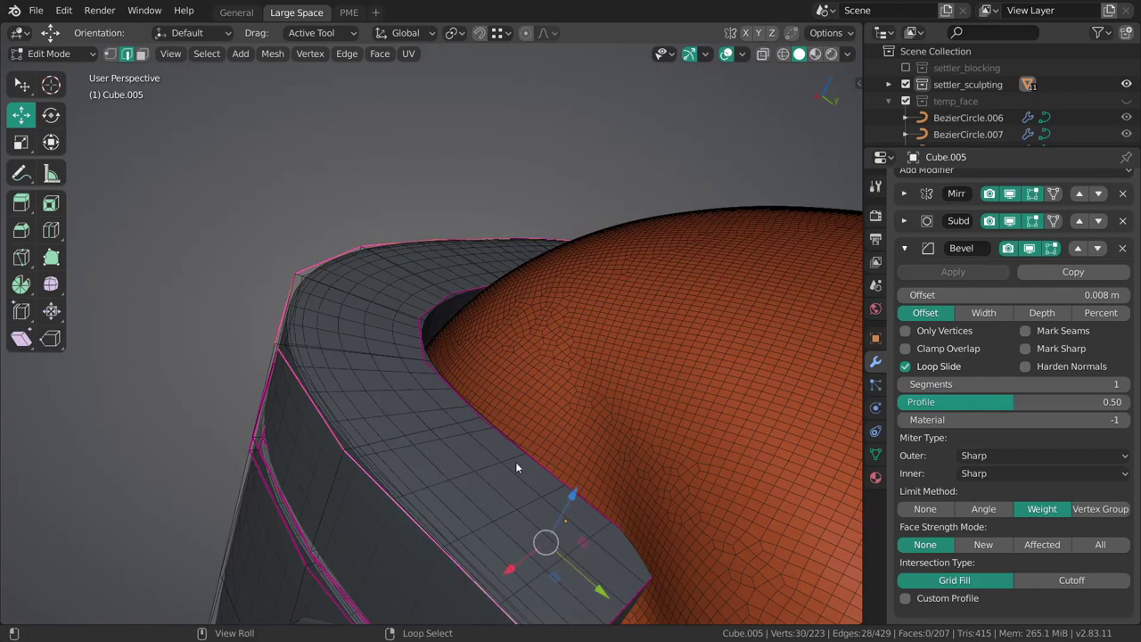
pyautogui.moveTo(540, 547); pyautogui.dragTo(518, 324, button='middle')
pyautogui.moveTo(553, 187)
pyautogui.mouseDown(button='middle')
pyautogui.moveTo(499, 258)
pyautogui.moveTo(493, 414)
pyautogui.moveTo(481, 386)
pyautogui.moveTo(499, 407)
pyautogui.moveTo(430, 314)
pyautogui.mouseUp(button='middle')
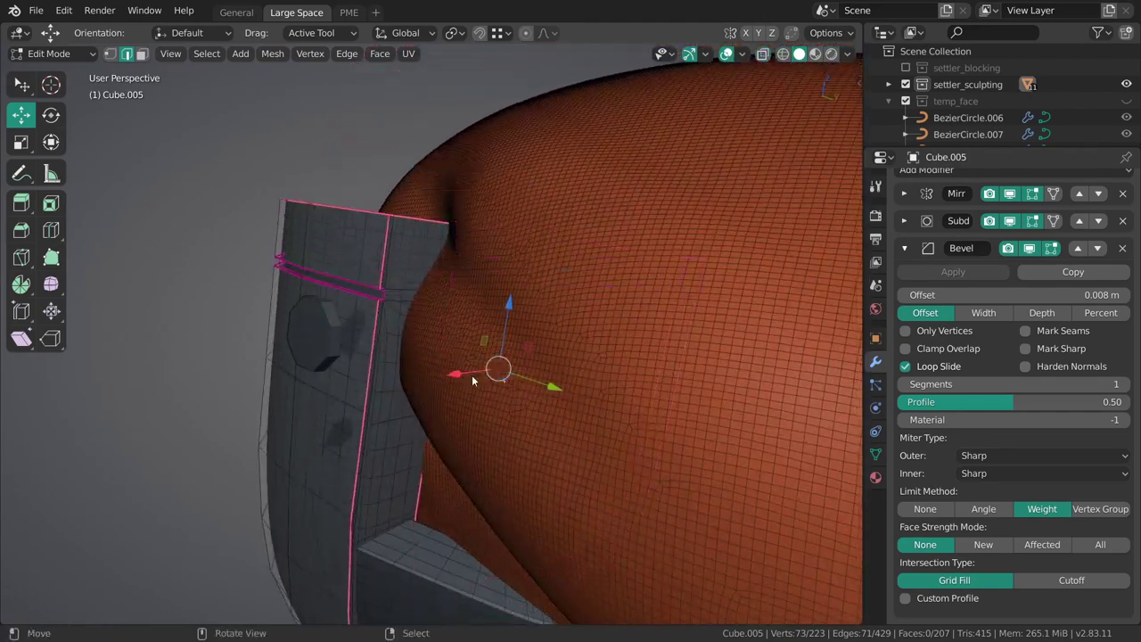
pyautogui.hotkey('alt', 'z')
pyautogui.moveTo(475, 284)
pyautogui.mouseDown(button='middle')
pyautogui.moveTo(449, 433)
pyautogui.moveTo(408, 479)
pyautogui.moveTo(471, 452)
pyautogui.moveTo(506, 386)
pyautogui.moveTo(502, 367)
pyautogui.mouseUp(button='middle')
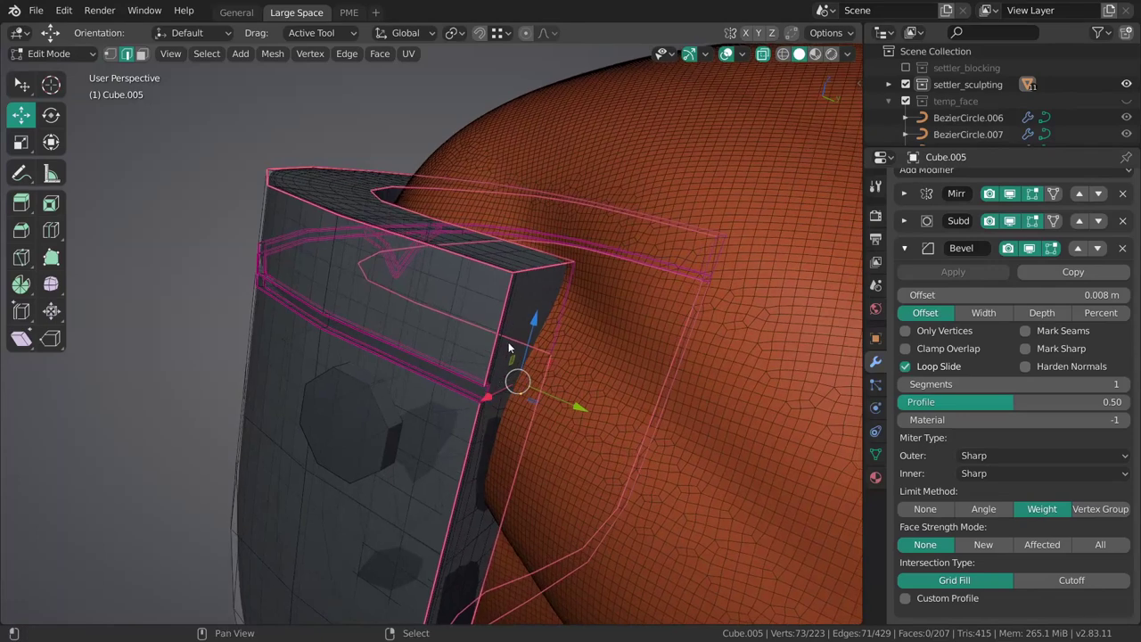
pyautogui.moveTo(447, 328)
pyautogui.mouseDown(button='middle')
pyautogui.moveTo(571, 284)
pyautogui.moveTo(508, 280)
pyautogui.moveTo(510, 302)
pyautogui.mouseUp(button='middle')
pyautogui.press('c')
# Set the selected edges' bevel weight to 1 and return to Object Mode
pyautogui.hotkey('ctrl', 'e')
pyautogui.click(504, 292)
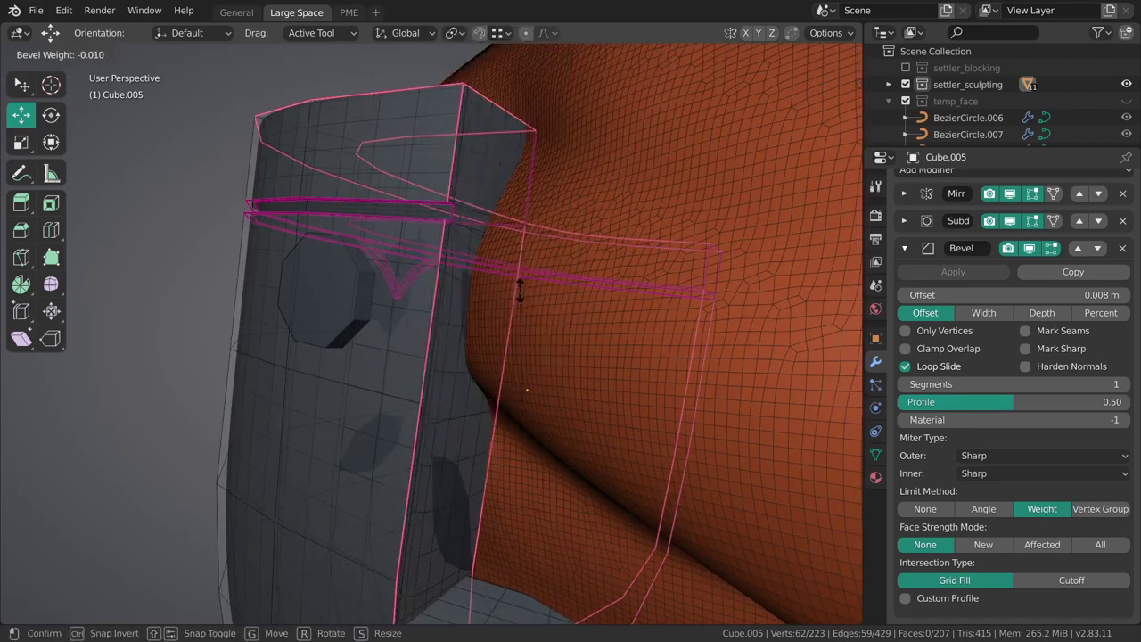
pyautogui.press('1')
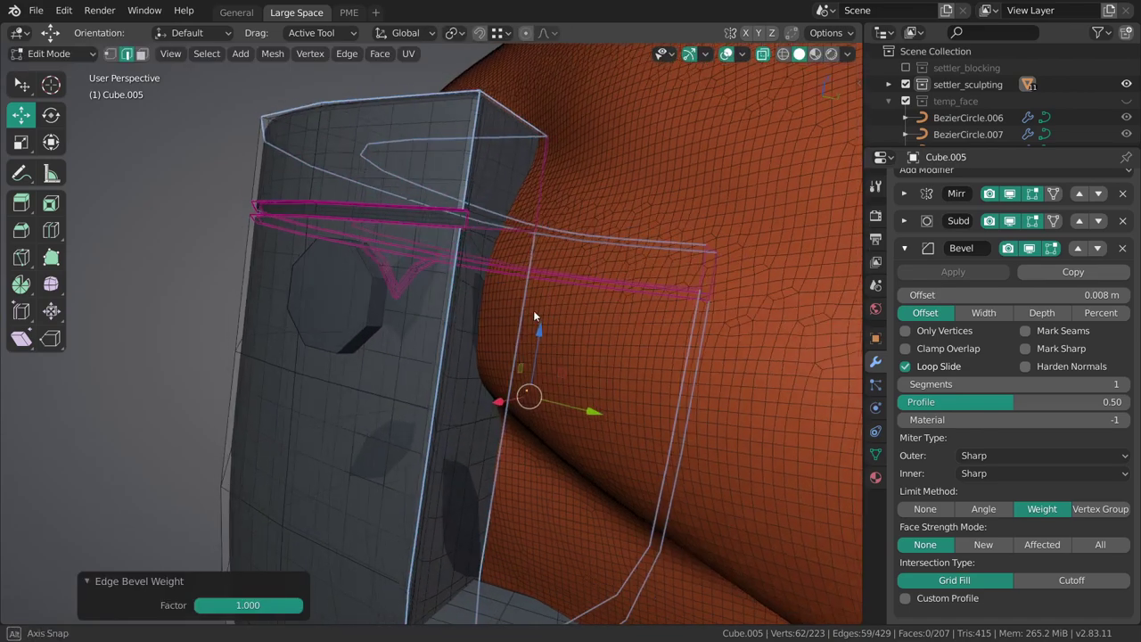
pyautogui.press('Tab')
# Apply the mask's scale again and clear the selection
pyautogui.moveTo(535, 312)
pyautogui.mouseDown(button='middle')
pyautogui.moveTo(479, 313)
pyautogui.moveTo(515, 344)
pyautogui.moveTo(511, 359)
pyautogui.moveTo(320, 436)
pyautogui.moveTo(491, 368)
pyautogui.moveTo(431, 355)
pyautogui.moveTo(510, 354)
pyautogui.moveTo(461, 363)
pyautogui.moveTo(558, 304)
pyautogui.moveTo(640, 393)
pyautogui.moveTo(604, 425)
pyautogui.mouseUp(button='middle')
pyautogui.scroll(2, 525, 326)
pyautogui.hotkey('ctrl', 'a')
pyautogui.click(488, 371)
pyautogui.hotkey('alt', 'a')
pyautogui.rightClick(537, 352)
pyautogui.press('w')
pyautogui.click(535, 333)
pyautogui.hotkey('alt', 'a')
# Compare the whole mask and side piece with the character's reference painting
pyautogui.moveTo(601, 292); pyautogui.dragTo(526, 321, button='middle')
pyautogui.scroll(-5, 537, 333)
pyautogui.scroll(2, 539, 294)
pyautogui.moveTo(575, 294); pyautogui.dragTo(523, 382, button='middle')
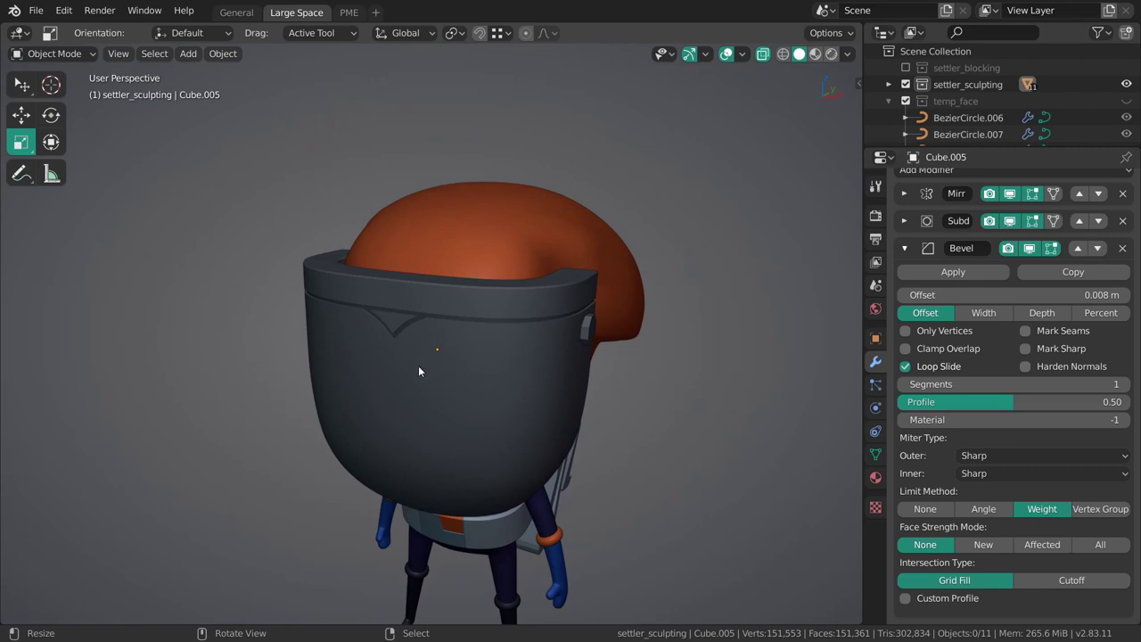
pyautogui.moveTo(0, 455); pyautogui.dragTo(434, 378, button='right')
pyautogui.scroll(4, 553, 193)
pyautogui.scroll(2, 553, 194)
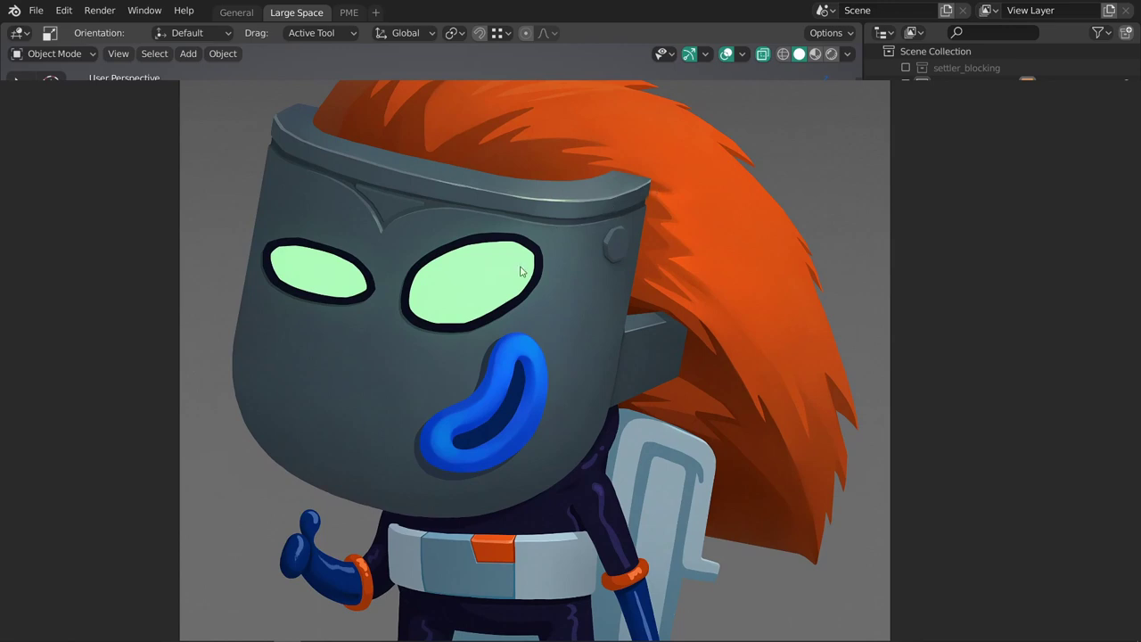
pyautogui.scroll(-4, 641, 329)
pyautogui.moveTo(685, 336); pyautogui.dragTo(0, 214, button='right')
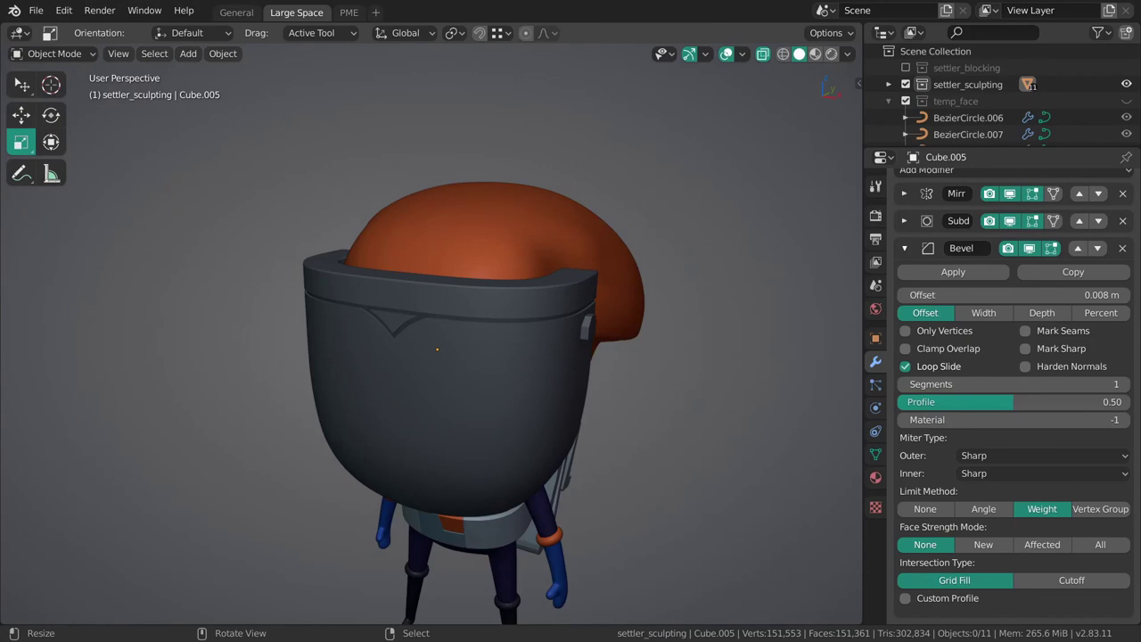
pyautogui.moveTo(660, 393); pyautogui.dragTo(513, 395, button='middle')
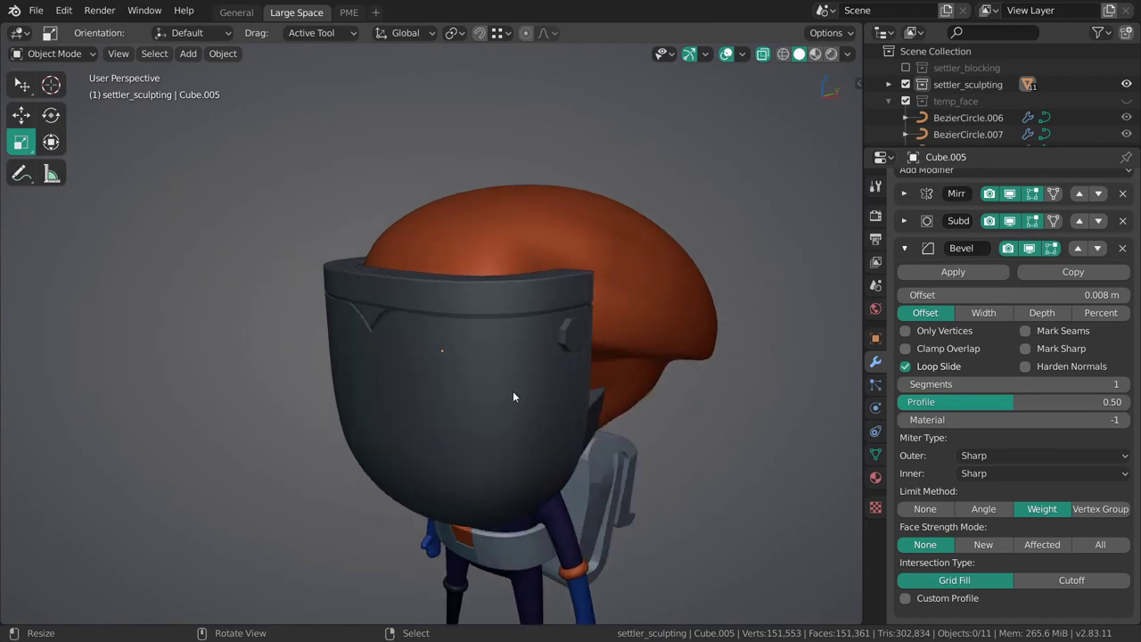
# Select a part below the mask, adjust its surface shading, clear the selection and save the file
pyautogui.scroll(2, 514, 394)
pyautogui.moveTo(584, 383); pyautogui.dragTo(545, 382, button='middle')
pyautogui.scroll(1, 549, 378)
pyautogui.moveTo(624, 367); pyautogui.dragTo(533, 361, button='middle')
pyautogui.keyDown('shift'); pyautogui.moveTo(533, 360); pyautogui.dragTo(571, 257, button='middle'); pyautogui.keyUp('shift')
pyautogui.rightClick(573, 257)
pyautogui.press('w')
pyautogui.click(574, 256)
pyautogui.hotkey('alt', 'a')
pyautogui.keyDown('shift'); pyautogui.moveTo(567, 473); pyautogui.dragTo(606, 247, button='middle'); pyautogui.keyUp('shift')
pyautogui.hotkey('ctrl', 's')
# Adjust the surface shading of further character parts one after another and save the file again
pyautogui.rightClick(630, 291)
pyautogui.press('w')
pyautogui.click(594, 325)
pyautogui.click(502, 286)
pyautogui.scroll(3, 561, 361)
pyautogui.hotkey('alt', 'a')
pyautogui.keyDown('shift'); pyautogui.moveTo(487, 257); pyautogui.dragTo(547, 299, button='middle'); pyautogui.keyUp('shift')
pyautogui.scroll(4, 596, 292)
pyautogui.scroll(-6, 582, 382)
pyautogui.rightClick(478, 383)
pyautogui.scroll(3, 487, 364)
pyautogui.rightClick(490, 358)
pyautogui.press('KP_0')
pyautogui.press('w')
pyautogui.keyDown('shift'); pyautogui.moveTo(576, 234); pyautogui.dragTo(613, 299, button='middle'); pyautogui.keyUp('shift')
pyautogui.click(563, 335)
pyautogui.hotkey('alt', 'a')
pyautogui.keyDown('shift'); pyautogui.moveTo(613, 246); pyautogui.dragTo(553, 384, button='middle'); pyautogui.keyUp('shift')
pyautogui.moveTo(553, 383); pyautogui.dragTo(489, 270, button='middle')
pyautogui.rightClick(491, 270)
pyautogui.press('w')
pyautogui.click(496, 259)
pyautogui.hotkey('alt', 'a')
pyautogui.scroll(-4, 553, 346)
pyautogui.moveTo(553, 346); pyautogui.dragTo(559, 384, button='middle')
pyautogui.hotkey('ctrl', 's')
# Select several remaining parts together, adjust their shading, clear the selection and save the file
pyautogui.click(496, 260)
pyautogui.scroll(3, 555, 374)
pyautogui.keyDown('shift'); pyautogui.rightClick(527, 317); pyautogui.keyUp('shift')
pyautogui.keyDown('shift'); pyautogui.rightClick(498, 276); pyautogui.keyUp('shift')
pyautogui.keyDown('shift'); pyautogui.rightClick(405, 310); pyautogui.keyUp('shift')
pyautogui.keyDown('shift'); pyautogui.click(585, 422); pyautogui.keyUp('shift')
pyautogui.rightClick(569, 370)
pyautogui.click(565, 340)
pyautogui.hotkey('alt', 'a')
pyautogui.moveTo(571, 349); pyautogui.dragTo(522, 362, button='middle')
pyautogui.scroll(-5, 571, 331)
pyautogui.moveTo(571, 331); pyautogui.dragTo(484, 369, button='middle')
pyautogui.press('2')
pyautogui.hotkey('ctrl', 's')
pyautogui.scroll(5, 484, 374)
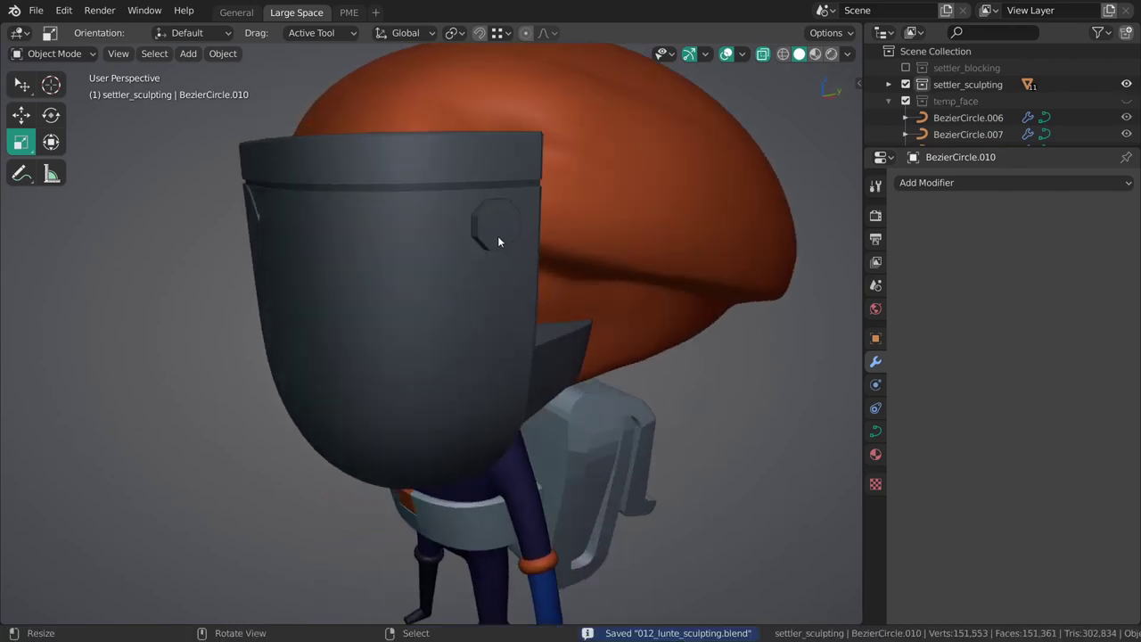
# Link the modifiers of the mask's side piece to the octagonal bolt on the mask's side
pyautogui.click(488, 235)
pyautogui.scroll(4, 493, 306)
pyautogui.keyDown('shift'); pyautogui.click(562, 449); pyautogui.keyUp('shift')
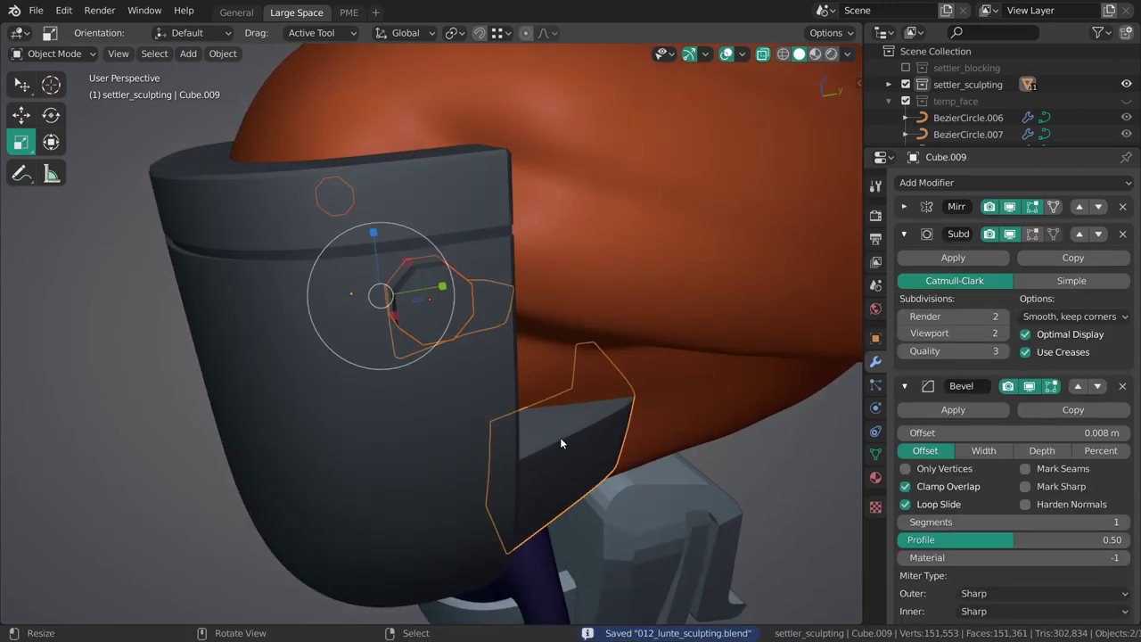
pyautogui.hotkey('ctrl', 'l')
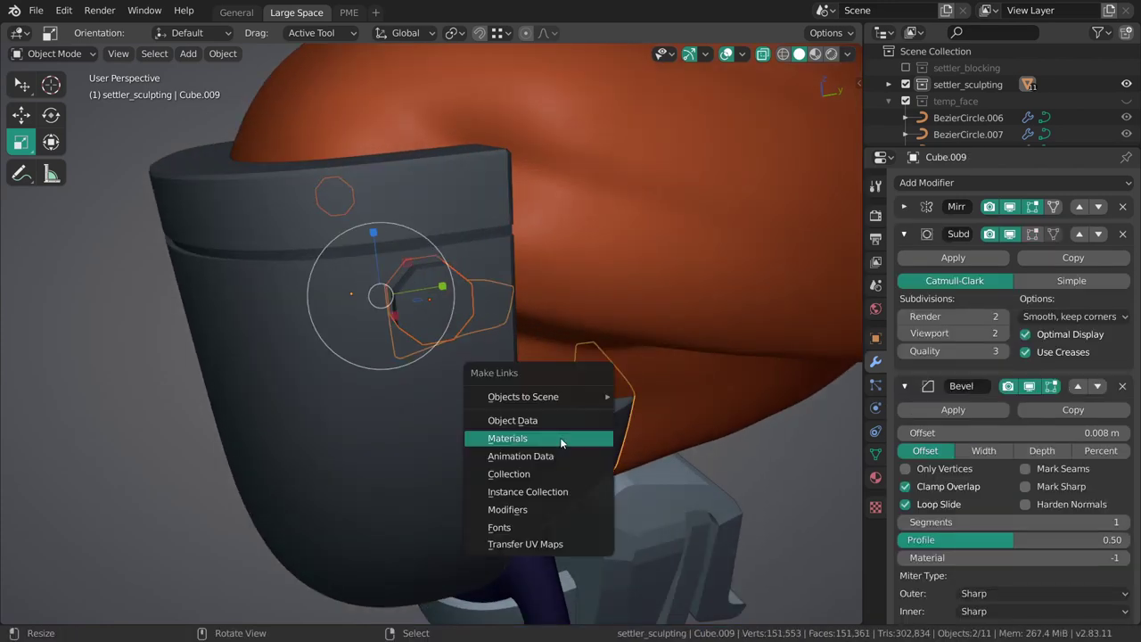
pyautogui.press('Down')
pyautogui.press('Down')
pyautogui.press('Down')
pyautogui.press('Down')
pyautogui.press('Return')
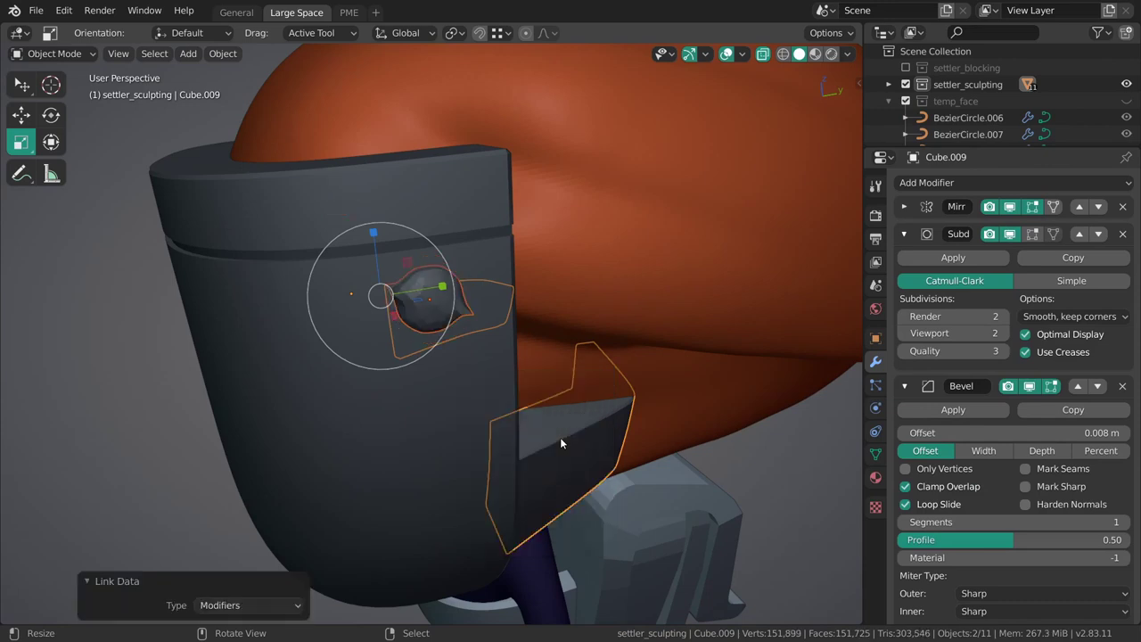
# Remove the Subdivision modifier from the octagonal bolt and check its mesh
pyautogui.hotkey('alt', 'a')
pyautogui.rightClick(443, 297)
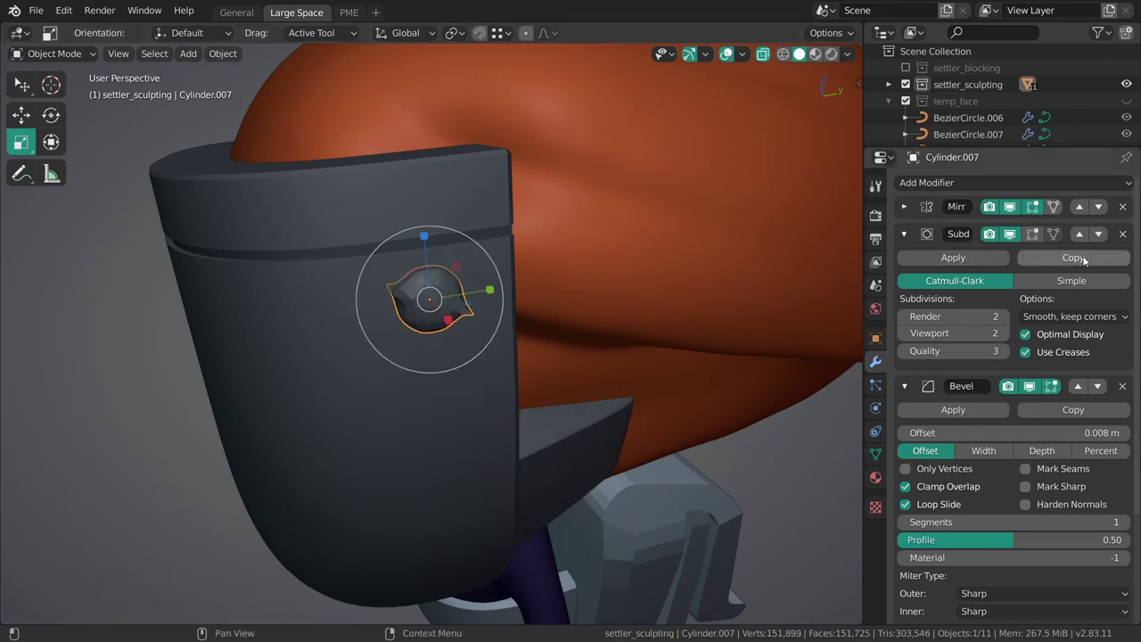
pyautogui.click(1123, 235)
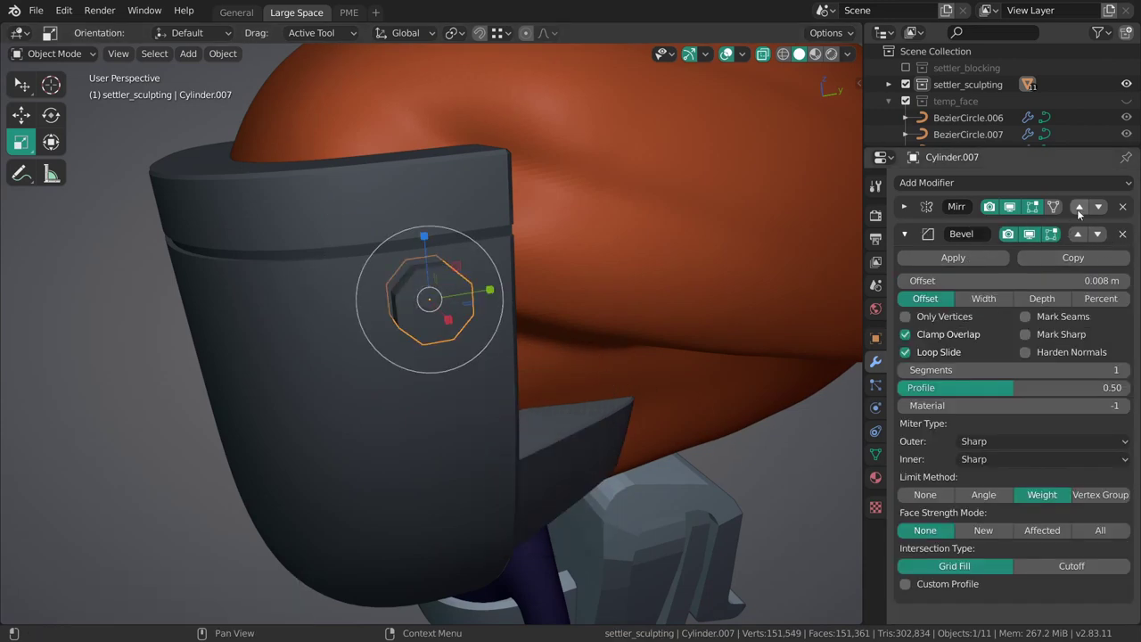
pyautogui.moveTo(772, 312)
pyautogui.mouseDown(button='middle')
pyautogui.moveTo(869, 349)
pyautogui.moveTo(776, 316)
pyautogui.mouseUp(button='middle')
pyautogui.hotkey('alt', 'a')
pyautogui.scroll(3, 601, 297)
pyautogui.scroll(-3, 628, 286)
pyautogui.moveTo(601, 297)
pyautogui.mouseDown(button='middle')
pyautogui.moveTo(628, 285)
pyautogui.moveTo(610, 306)
pyautogui.mouseUp(button='middle')
pyautogui.press('Tab')
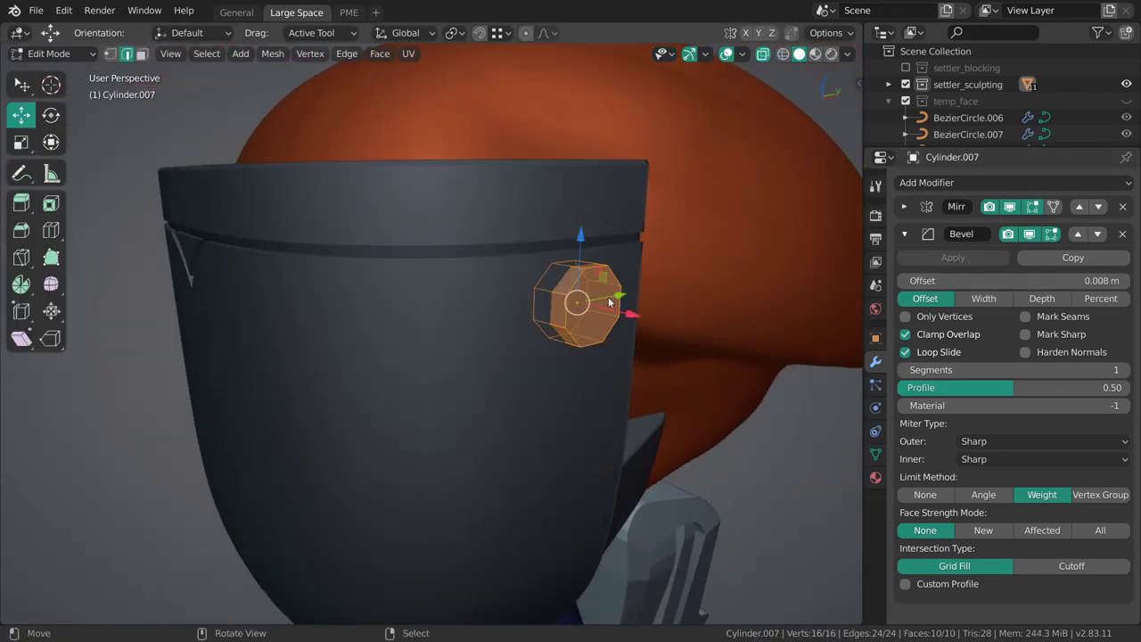
pyautogui.scroll(1, 650, 330)
pyautogui.press('Tab')
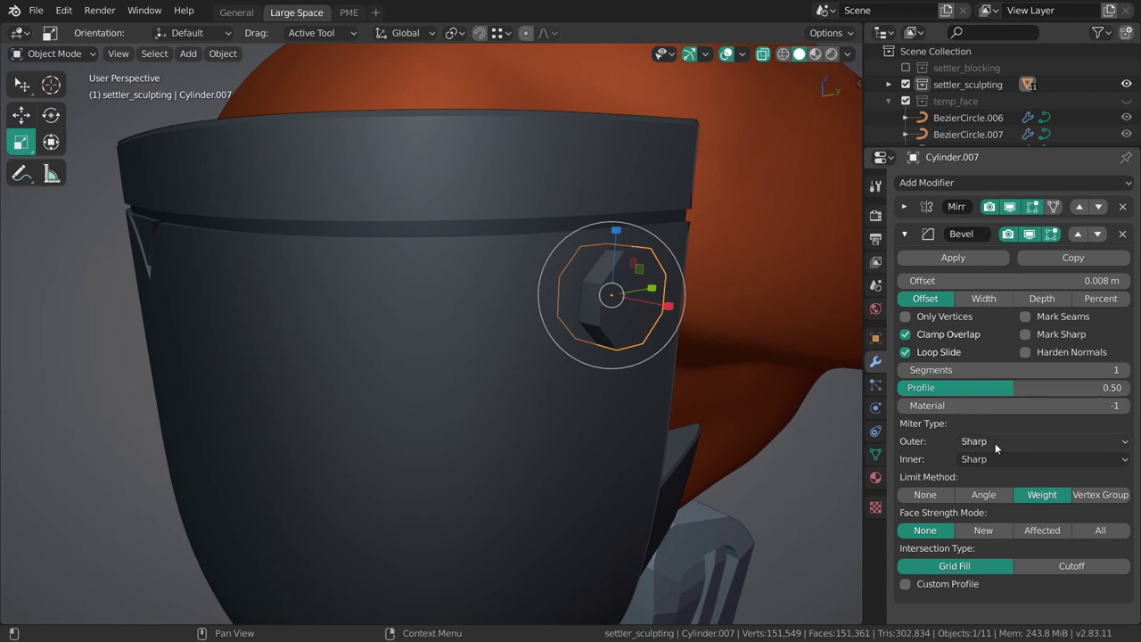
# Switch the bolt's bevel limit method to Angle and set the angle threshold to 33°
pyautogui.click(983, 495)
pyautogui.moveTo(713, 397); pyautogui.dragTo(393, 302, button='middle')
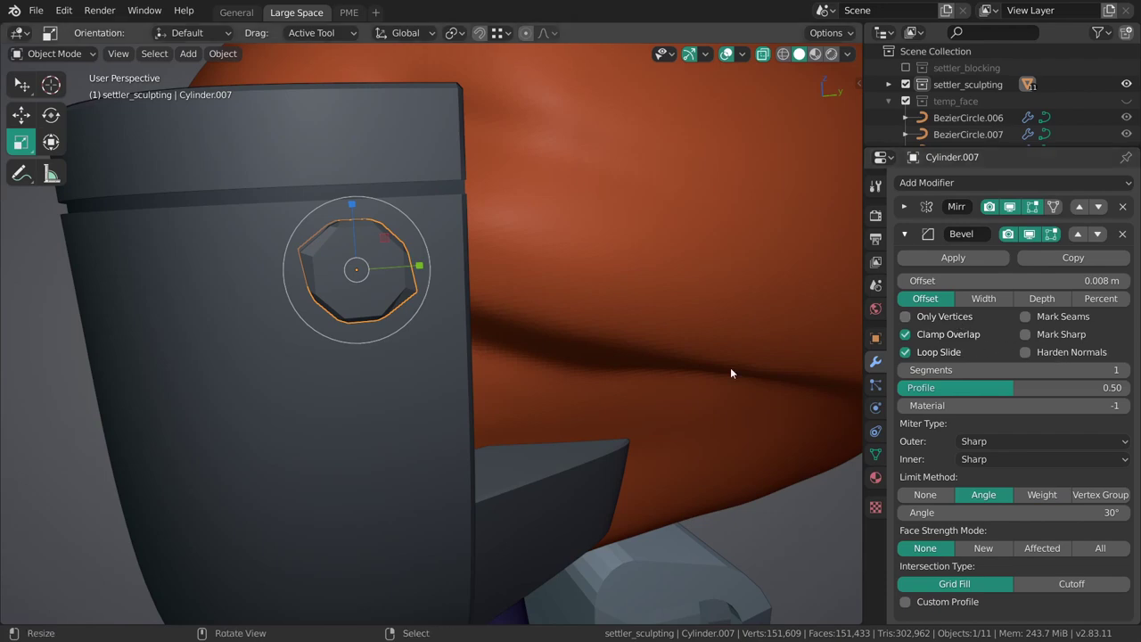
pyautogui.press('KP_Decimal')
pyautogui.scroll(5, 431, 281)
pyautogui.moveTo(497, 374); pyautogui.dragTo(530, 345, button='middle')
pyautogui.press('Tab')
pyautogui.press('Tab')
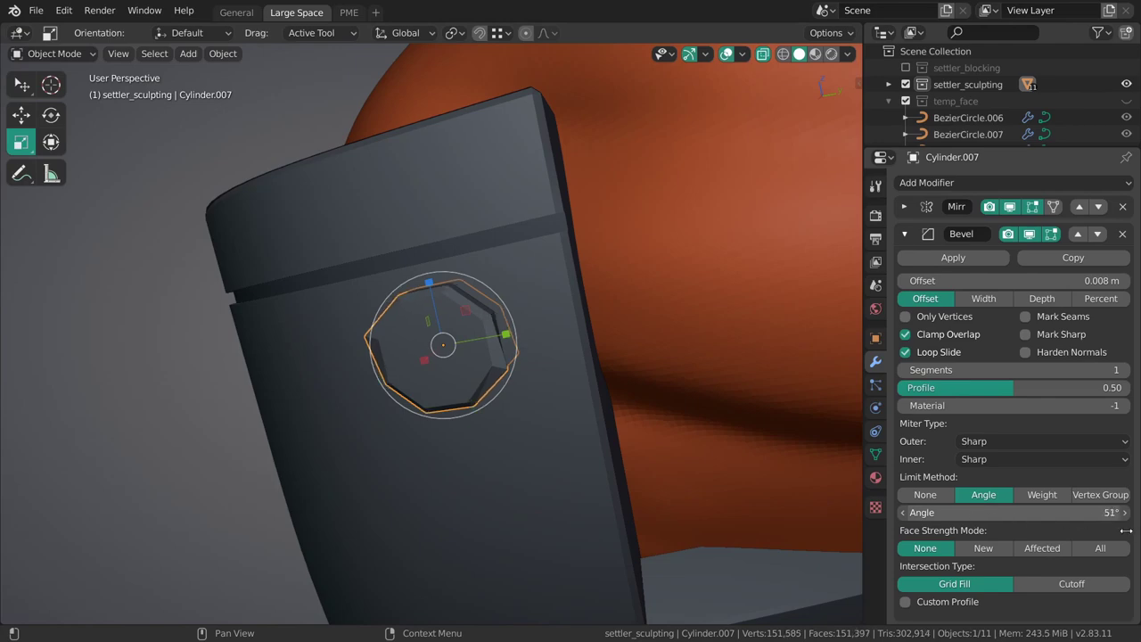
pyautogui.moveTo(684, 390); pyautogui.dragTo(640, 365, button='middle')
pyautogui.press('Tab')
pyautogui.press('Tab')
# Show the wireframe overlay and inset the bolt's octagonal front face in Edit Mode
pyautogui.press('Tab')
pyautogui.hotkey('alt', 'a')
pyautogui.hotkey('shift', 'z')
pyautogui.moveTo(527, 356); pyautogui.dragTo(443, 418, button='middle')
pyautogui.press('a')
pyautogui.hotkey('alt', 'a')
pyautogui.press('3')
pyautogui.rightClick(467, 392)
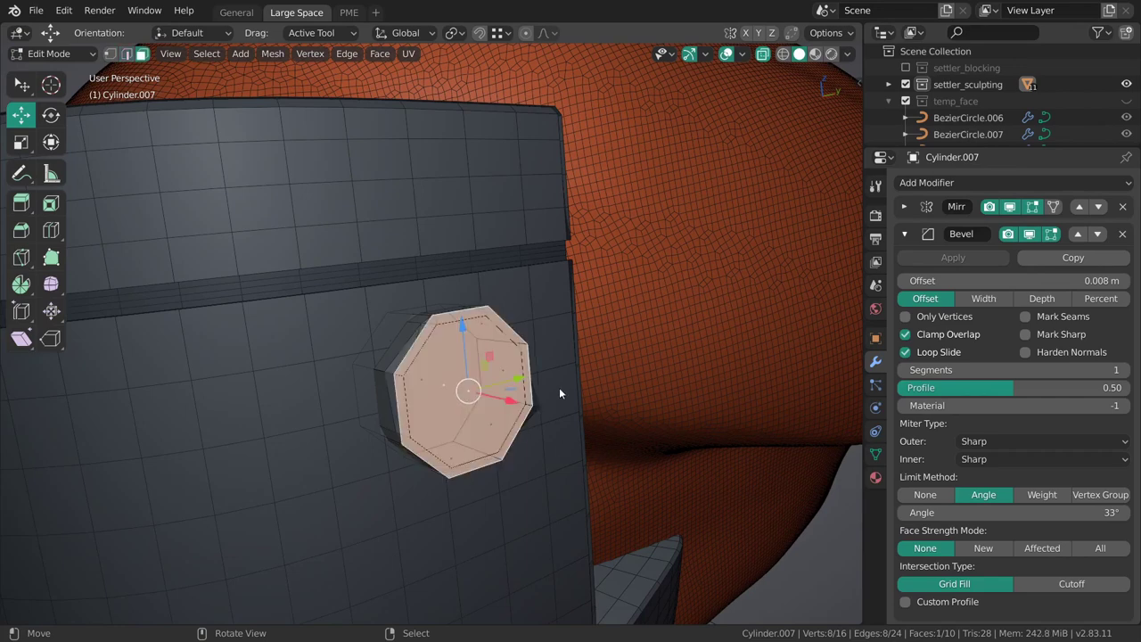
pyautogui.press('i')
pyautogui.moveTo(599, 418); pyautogui.dragTo(565, 412)
# Delete the bolt's hidden back face on the inner side of the mask
pyautogui.press('Tab')
pyautogui.moveTo(509, 407); pyautogui.dragTo(440, 396, button='middle')
pyautogui.hotkey('alt', 'a')
pyautogui.press('Tab')
pyautogui.rightClick(410, 427)
pyautogui.press('x')
pyautogui.press('Escape')
pyautogui.rightClick(428, 421)
pyautogui.press('x')
pyautogui.click(426, 425)
# Edge-slide the bolt's open back border loop along its sides by about 0.4
pyautogui.press('w')
pyautogui.moveTo(440, 396); pyautogui.dragTo(467, 382)
pyautogui.press('g')
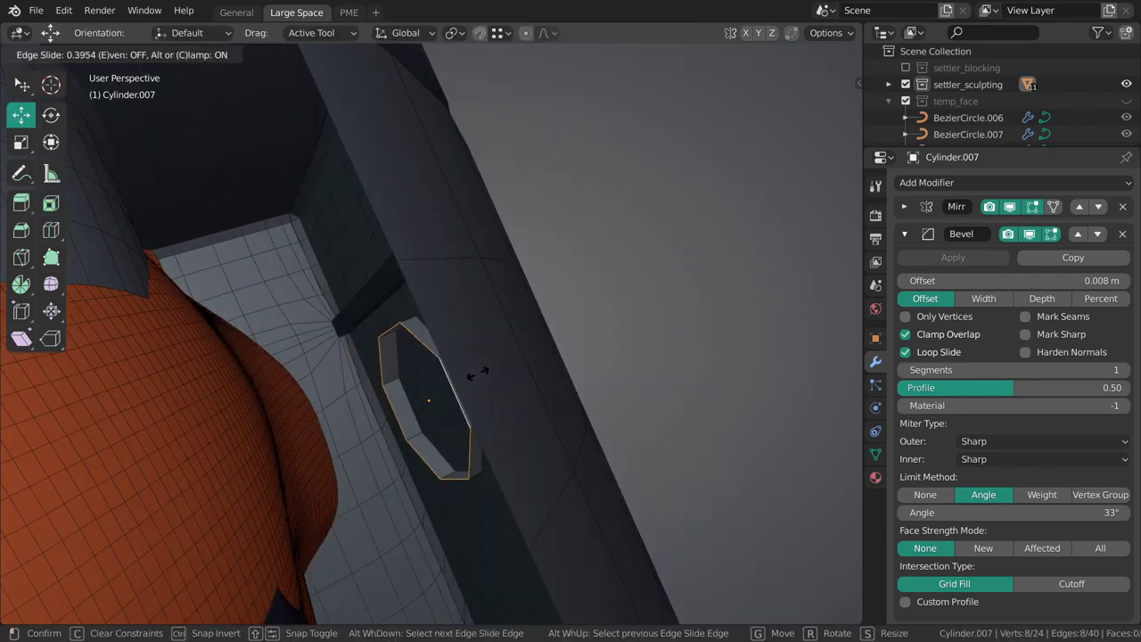
pyautogui.click(478, 373)
pyautogui.moveTo(477, 373); pyautogui.dragTo(456, 422, button='middle')
# Apply the bolt's scale and disable Clamp Overlap in its Bevel modifier
pyautogui.press('Tab')
pyautogui.hotkey('ctrl', 'a')
pyautogui.click(502, 373)
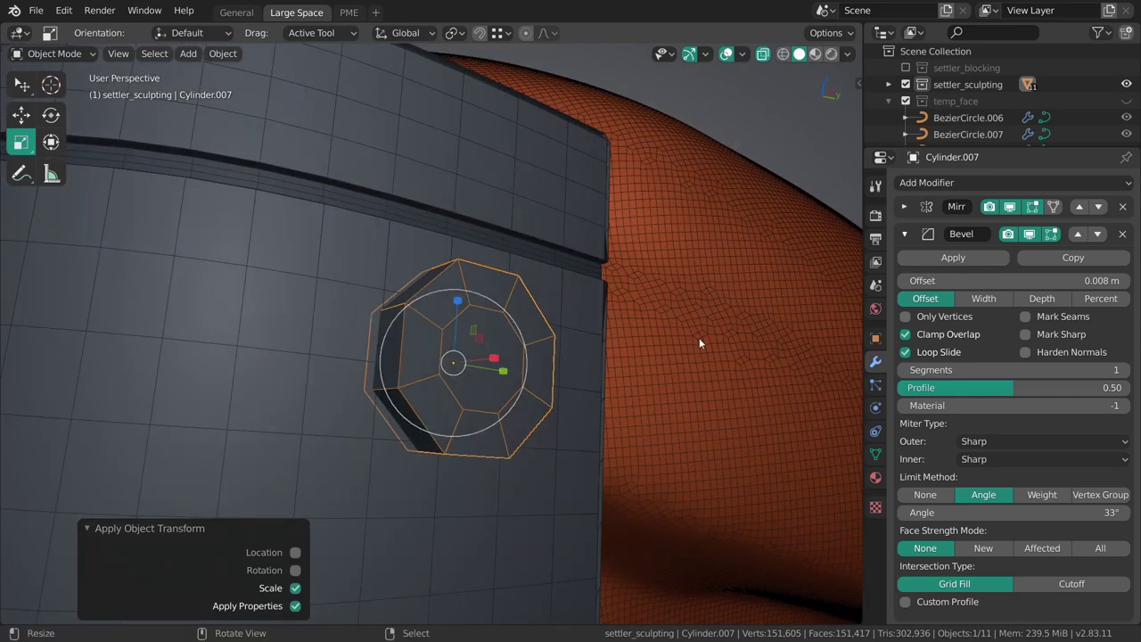
pyautogui.click(951, 334)
pyautogui.click(951, 334)
pyautogui.click(951, 334)
pyautogui.moveTo(446, 428); pyautogui.dragTo(521, 477, button='middle')
pyautogui.hotkey('alt', 'a')
pyautogui.moveTo(496, 348)
pyautogui.mouseDown(button='middle')
pyautogui.moveTo(512, 376)
pyautogui.moveTo(492, 333)
pyautogui.mouseUp(button='middle')
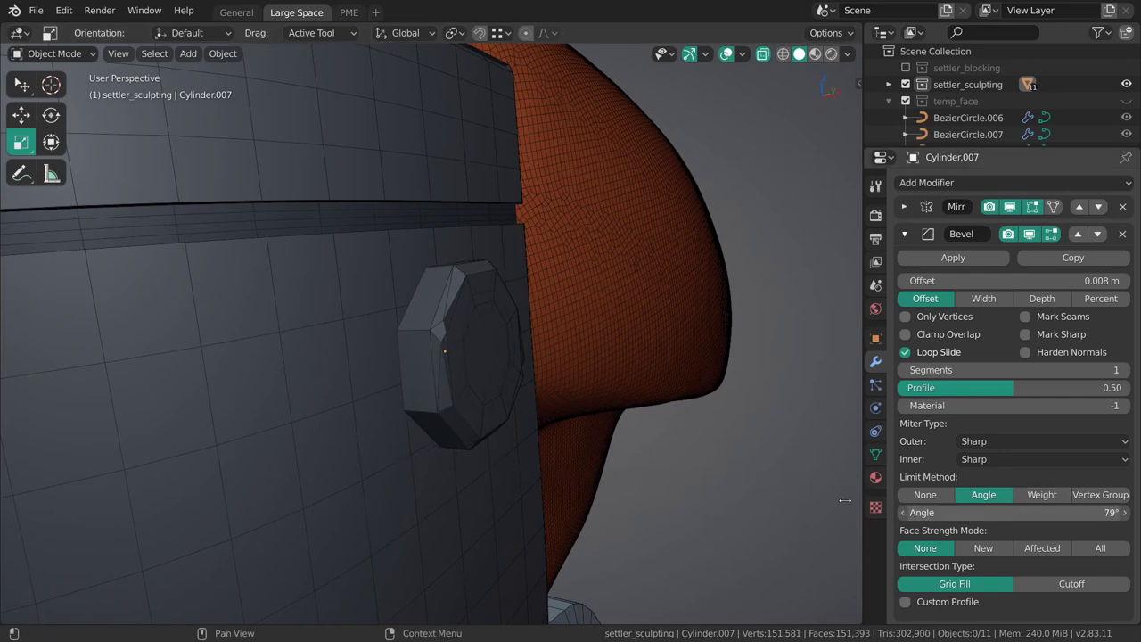
# Try other angle thresholds for the bolt's bevel and set its limit method to Weight
pyautogui.moveTo(736, 452); pyautogui.dragTo(946, 475)
pyautogui.click(1040, 495)
pyautogui.moveTo(625, 401); pyautogui.dragTo(401, 359, button='middle')
# Set the bevel weight of the edge loop around the bolt's front rim to 1
pyautogui.press('Tab')
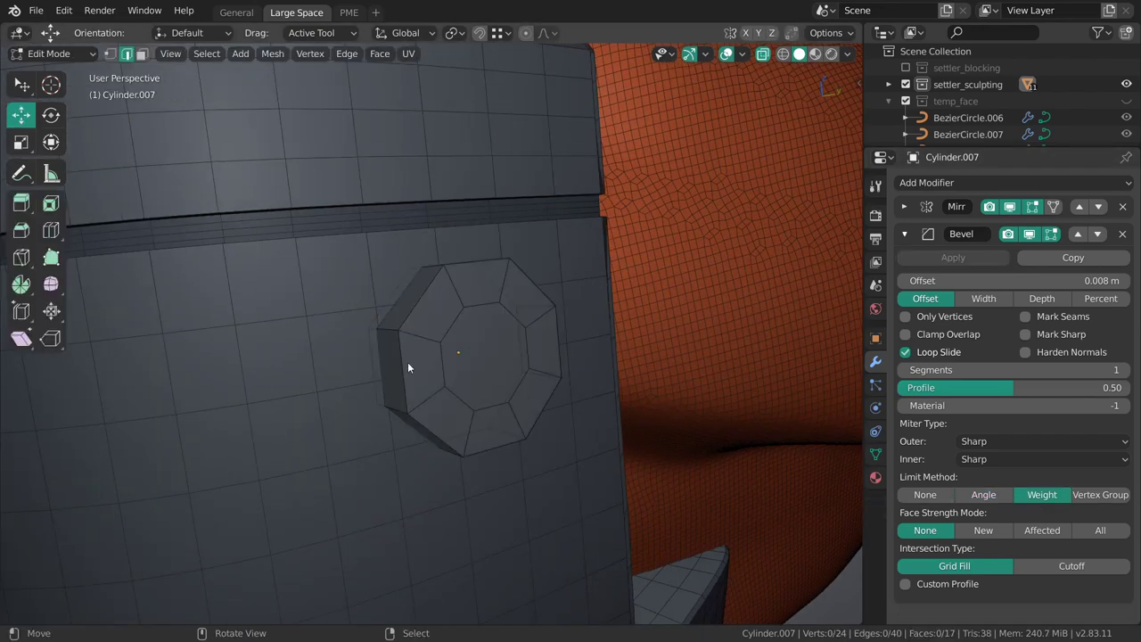
pyautogui.hotkey('ctrl', 'e')
pyautogui.click(452, 380)
pyautogui.press('1')
pyautogui.press('Return')
pyautogui.moveTo(460, 382); pyautogui.dragTo(473, 378, button='middle')
pyautogui.hotkey('alt', 'a')
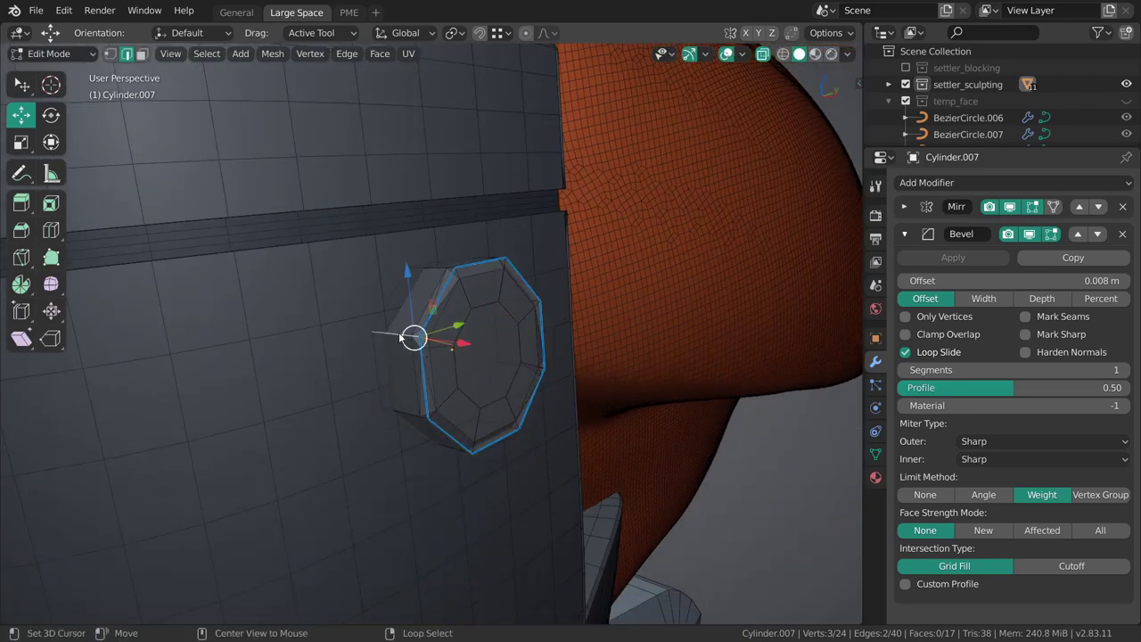
# Set the bevel weight of the bolt's eight side edges to 1 and return to Object Mode
pyautogui.moveTo(415, 415); pyautogui.dragTo(442, 384, button='middle')
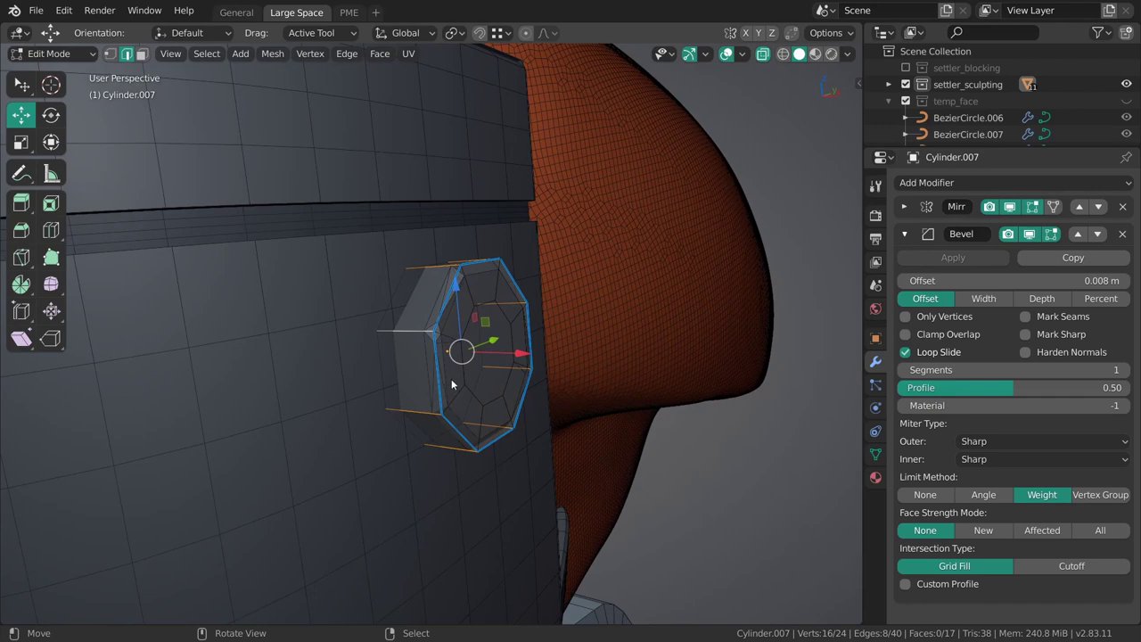
pyautogui.keyDown('ctrl'); pyautogui.keyDown('alt'); pyautogui.keyDown('shift'); pyautogui.rightClick(407, 330); pyautogui.keyUp('shift'); pyautogui.keyUp('alt'); pyautogui.keyUp('ctrl')
pyautogui.keyDown('ctrl'); pyautogui.keyDown('alt'); pyautogui.keyDown('shift'); pyautogui.rightClick(403, 330); pyautogui.keyUp('shift'); pyautogui.keyUp('alt'); pyautogui.keyUp('ctrl')
pyautogui.keyDown('ctrl'); pyautogui.keyDown('alt'); pyautogui.keyDown('shift'); pyautogui.rightClick(403, 327); pyautogui.keyUp('shift'); pyautogui.keyUp('alt'); pyautogui.keyUp('ctrl')
pyautogui.keyDown('ctrl'); pyautogui.keyDown('alt'); pyautogui.keyDown('shift'); pyautogui.rightClick(403, 326); pyautogui.keyUp('shift'); pyautogui.keyUp('alt'); pyautogui.keyUp('ctrl')
pyautogui.moveTo(447, 384); pyautogui.dragTo(414, 323, button='middle')
pyautogui.hotkey('ctrl', 'e')
pyautogui.click(446, 346)
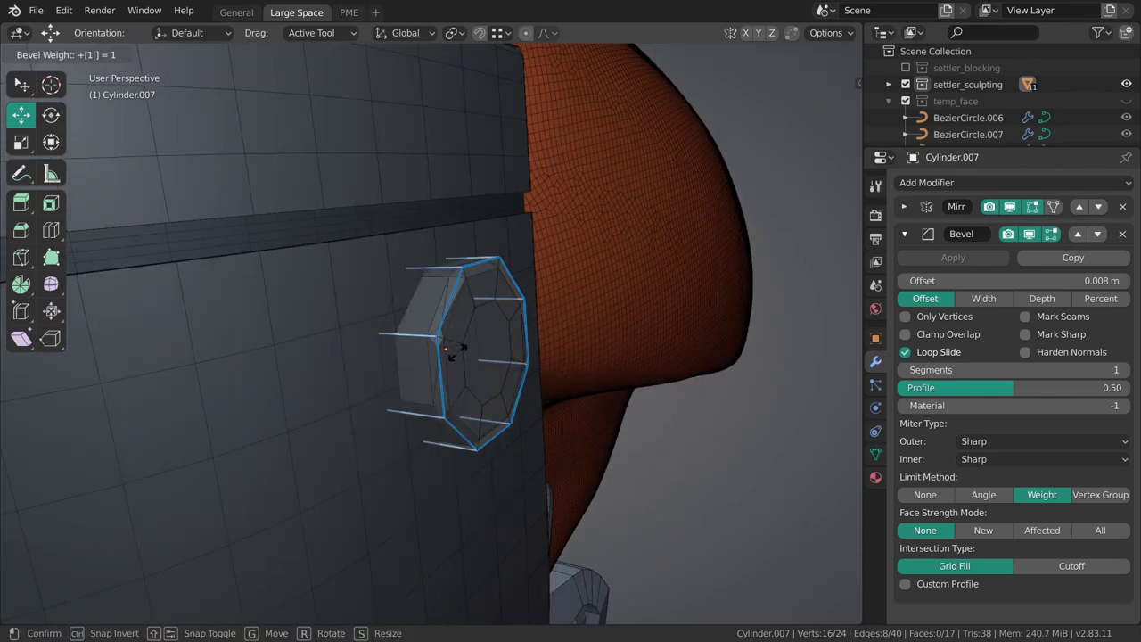
pyautogui.press('Return')
pyautogui.moveTo(470, 362); pyautogui.dragTo(499, 383, button='middle')
pyautogui.press('Tab')
pyautogui.hotkey('alt', 'a')
# Set Center as the mirror object in the bolt's Mirror modifier
pyautogui.click(487, 371)
pyautogui.click(904, 206)
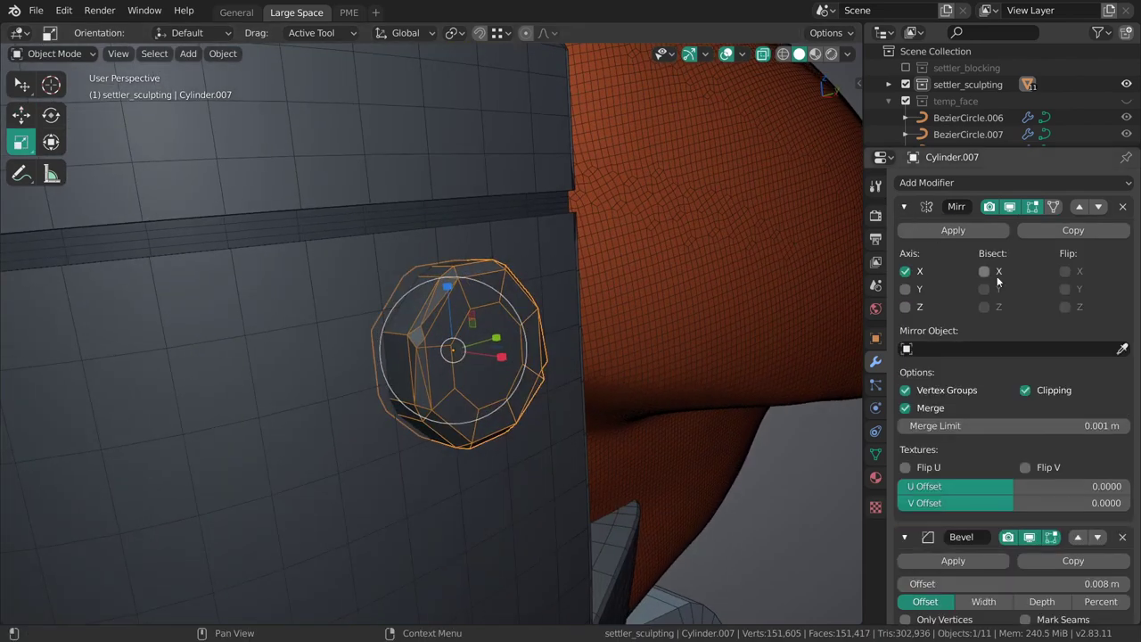
pyautogui.click(997, 348)
pyautogui.press('Return')
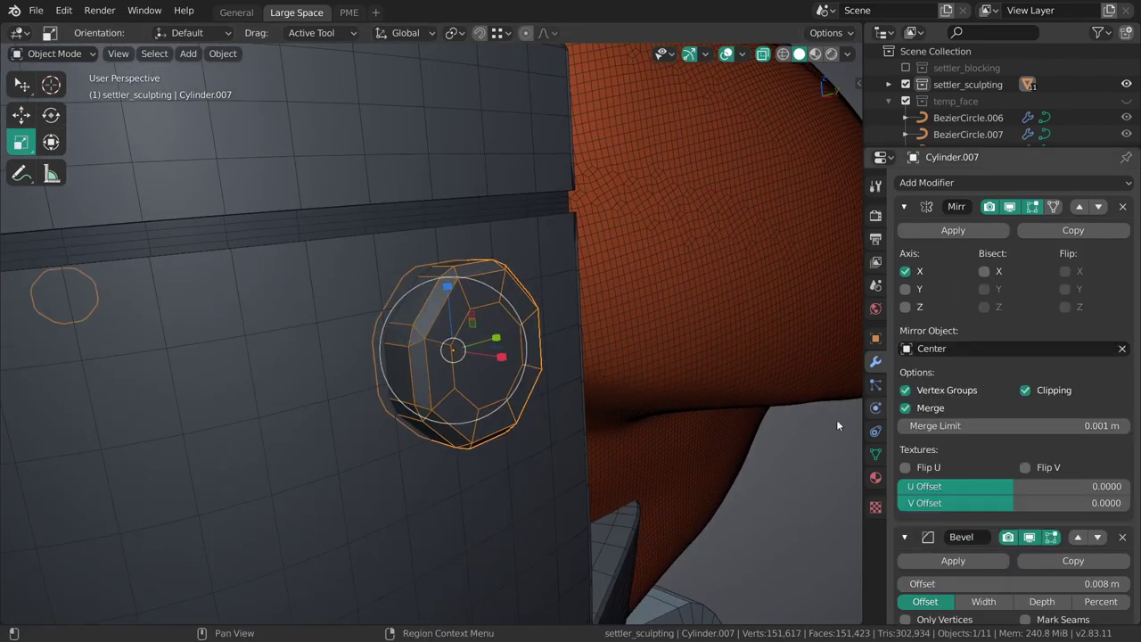
# Clear the selection and hide the wireframe overlay to check the bevelled bolt
pyautogui.hotkey('alt', 'a')
pyautogui.moveTo(790, 427); pyautogui.dragTo(438, 348, button='middle')
pyautogui.rightClick(445, 366)
pyautogui.hotkey('alt', 'a')
pyautogui.scroll(3, 524, 361)
pyautogui.hotkey('shift', 'z')
# Change the bevel weight of the bolt's eight side edges by -1 in Edit Mode and return to Object Mode
pyautogui.scroll(-3, 555, 333)
pyautogui.hotkey('ctrl', 'Tab')
pyautogui.click(553, 371)
pyautogui.moveTo(505, 400); pyautogui.dragTo(483, 383, button='middle')
pyautogui.hotkey('ctrl', 'e')
pyautogui.click(481, 383)
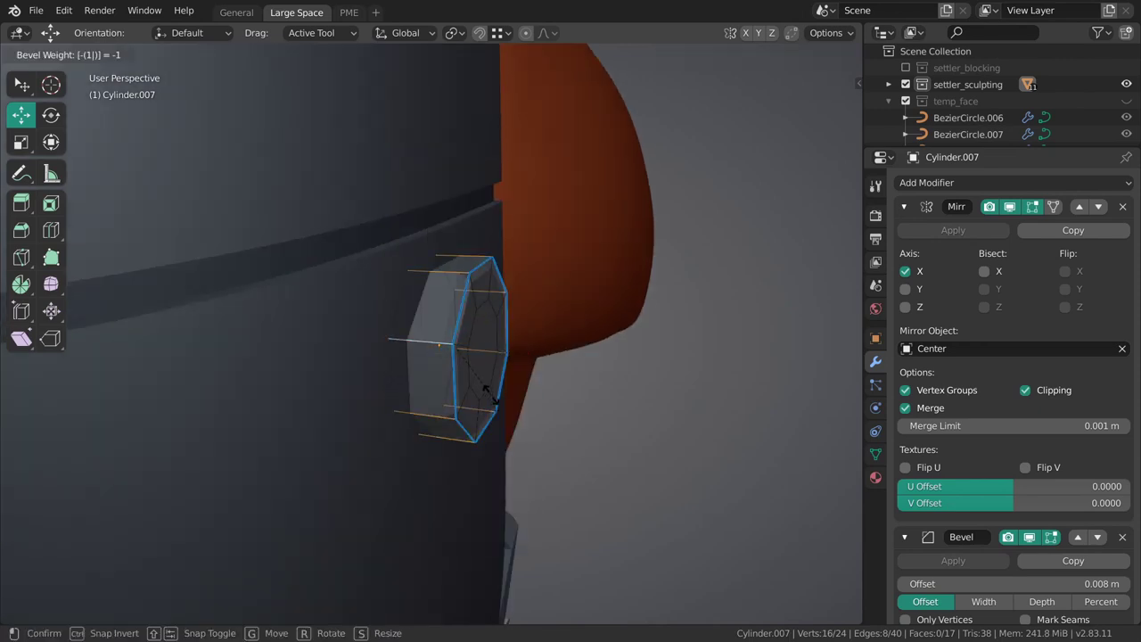
pyautogui.press('Return')
pyautogui.hotkey('ctrl', 'Tab')
pyautogui.click(469, 407)
pyautogui.hotkey('alt', 'a')
pyautogui.scroll(-3, 497, 392)
pyautogui.moveTo(507, 416); pyautogui.dragTo(504, 306, button='middle')
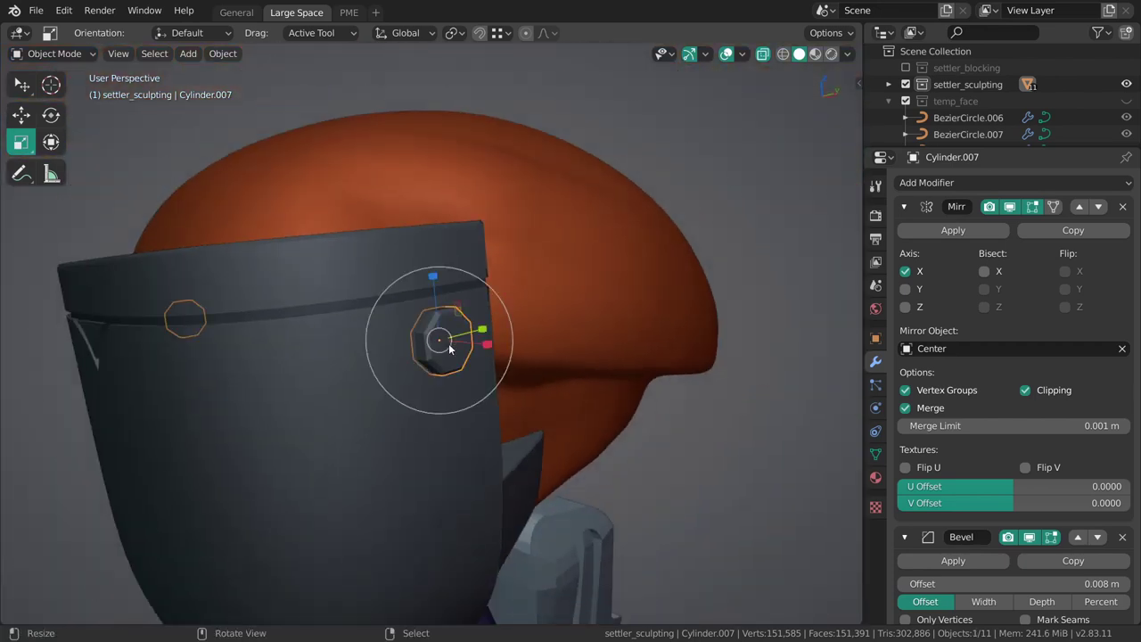
# Clear the selection and save the file
pyautogui.moveTo(451, 349); pyautogui.dragTo(473, 377, button='middle')
pyautogui.scroll(-5, 570, 325)
pyautogui.hotkey('alt', 'a')
pyautogui.hotkey('ctrl', 's')
pyautogui.moveTo(476, 308); pyautogui.dragTo(479, 342, button='middle')
pyautogui.scroll(1, 479, 342)
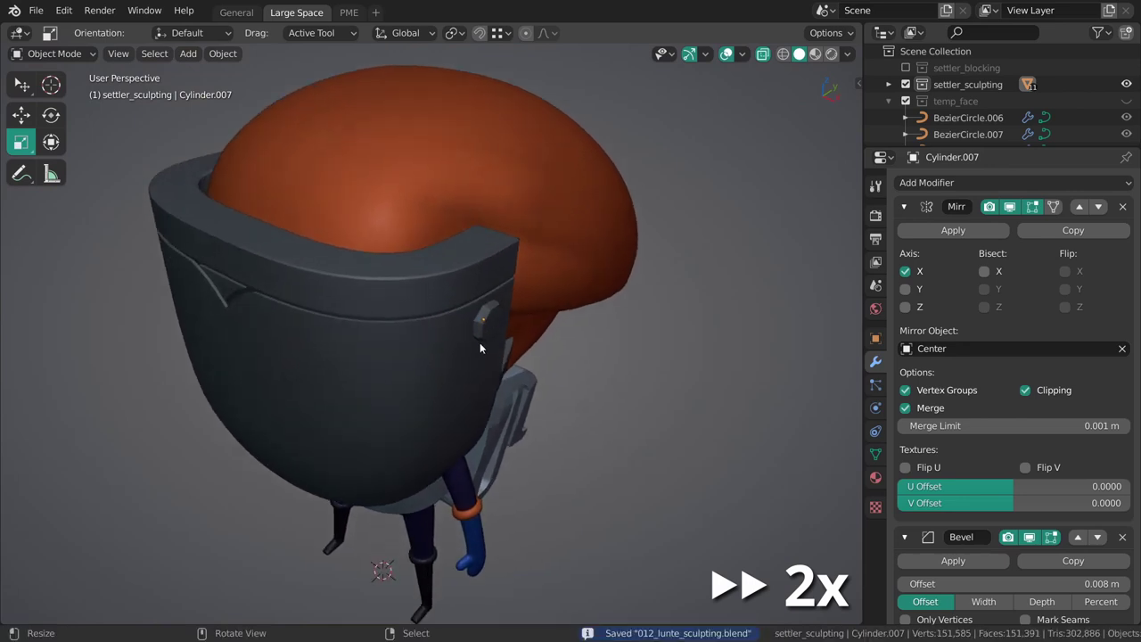
pyautogui.scroll(1, 491, 335)
# Set the side bolt's Bevel modifier offset to 0.006 m and save the file
pyautogui.rightClick(496, 323)
pyautogui.moveTo(526, 406); pyautogui.dragTo(590, 429, button='middle')
pyautogui.scroll(2, 589, 429)
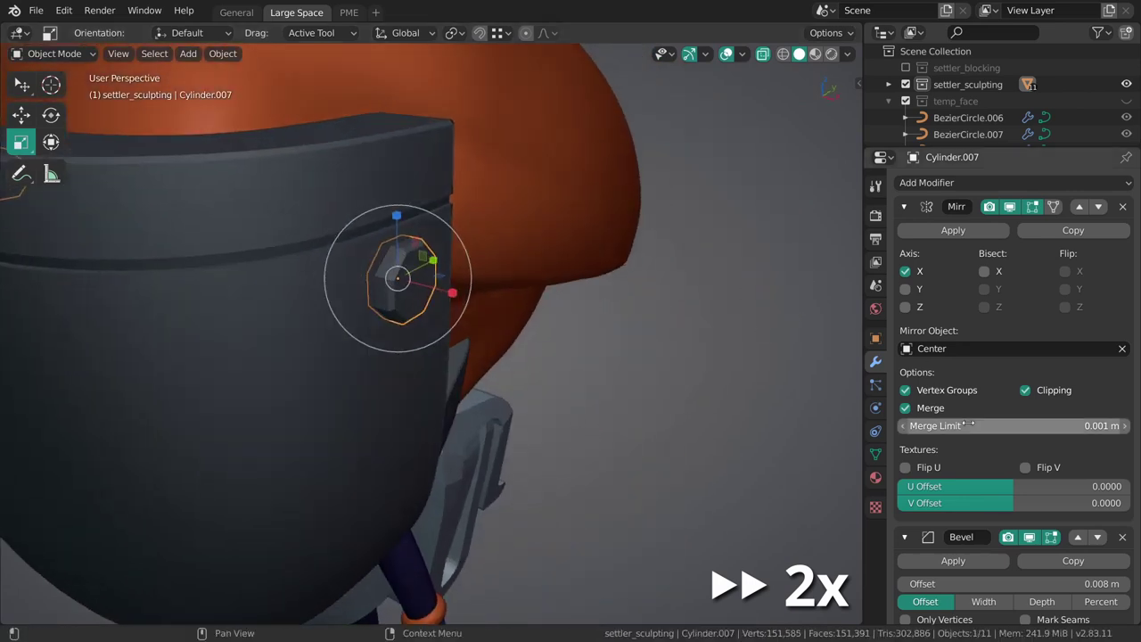
pyautogui.click(906, 207)
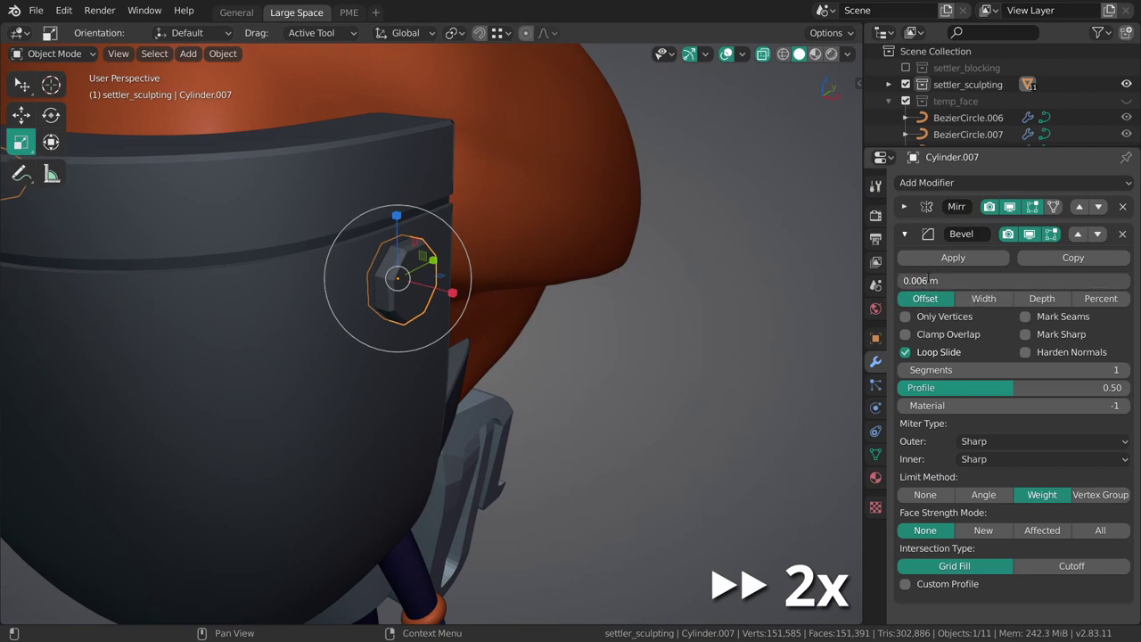
pyautogui.scroll(-6, 515, 360)
pyautogui.hotkey('ctrl', 's')
# Open the purple suit body in Sculpt Mode with the Grab brush, viewing a boot tip from below
pyautogui.click(478, 368)
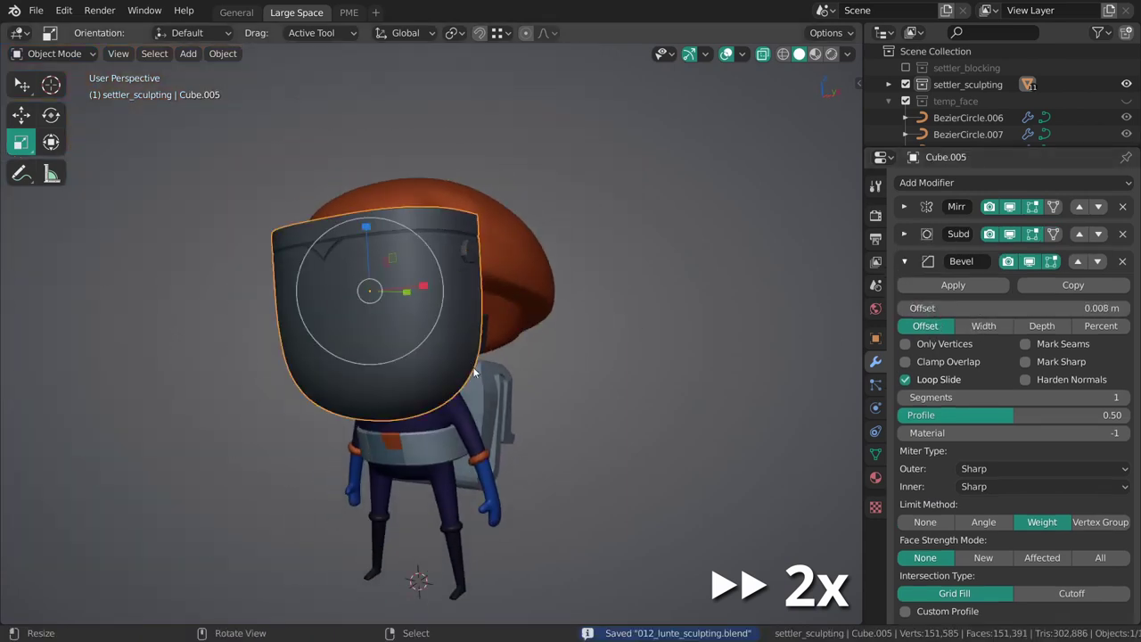
pyautogui.moveTo(478, 368); pyautogui.dragTo(512, 460, button='middle')
pyautogui.scroll(8, 553, 380)
pyautogui.scroll(-5, 512, 461)
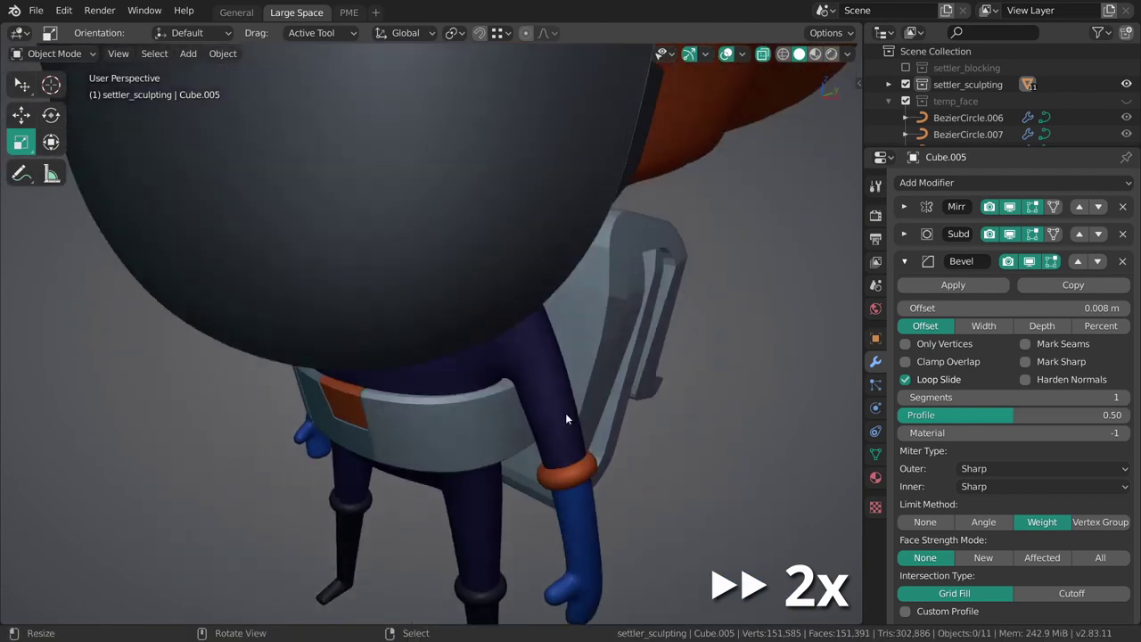
pyautogui.moveTo(568, 416); pyautogui.dragTo(482, 384, button='middle')
pyautogui.scroll(5, 481, 390)
pyautogui.click(408, 324)
pyautogui.moveTo(407, 324); pyautogui.dragTo(502, 249, button='middle')
pyautogui.hotkey('ctrl', 'Tab')
pyautogui.click(518, 428)
pyautogui.press('`')
pyautogui.click(516, 416)
pyautogui.press('g')
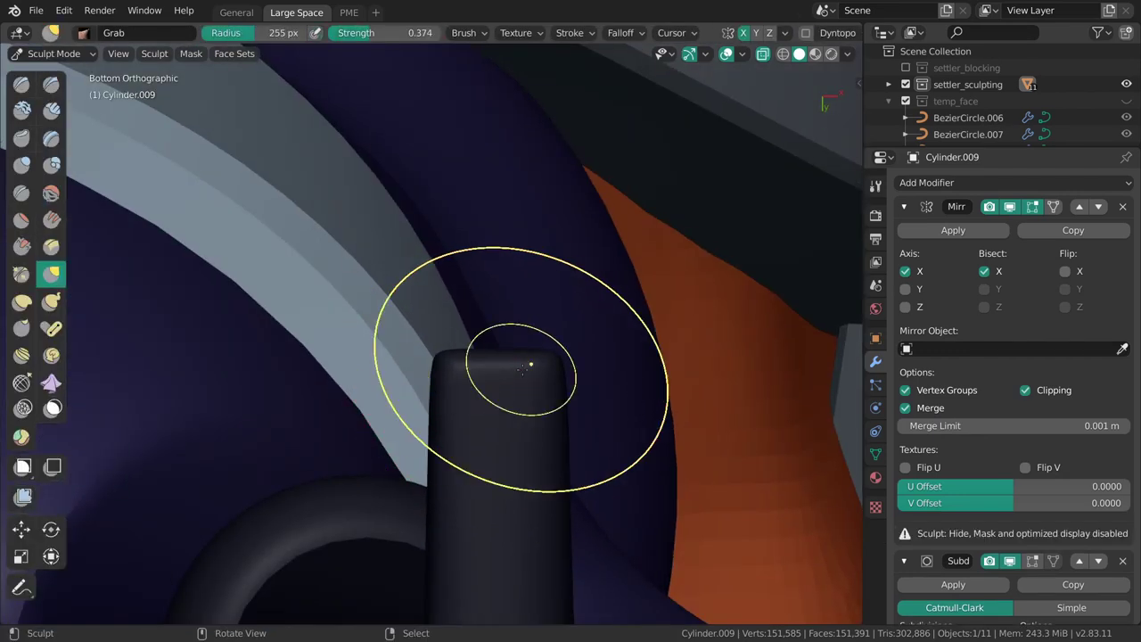
# Pull the boot tip into a rounder shape with the Grab brush at a radius of about 170 px
pyautogui.press('f')
pyautogui.click(467, 365)
pyautogui.hotkey('shift', 'z')
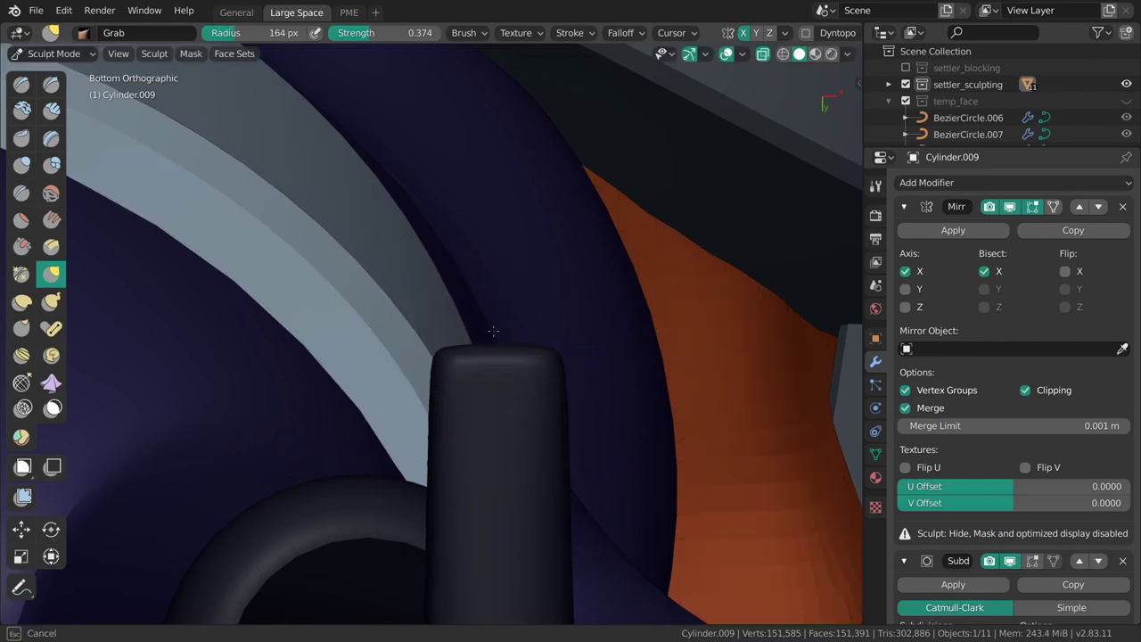
pyautogui.click(506, 328)
pyautogui.press('f')
pyautogui.moveTo(506, 311); pyautogui.dragTo(506, 330)
pyautogui.click(507, 337)
pyautogui.press('f')
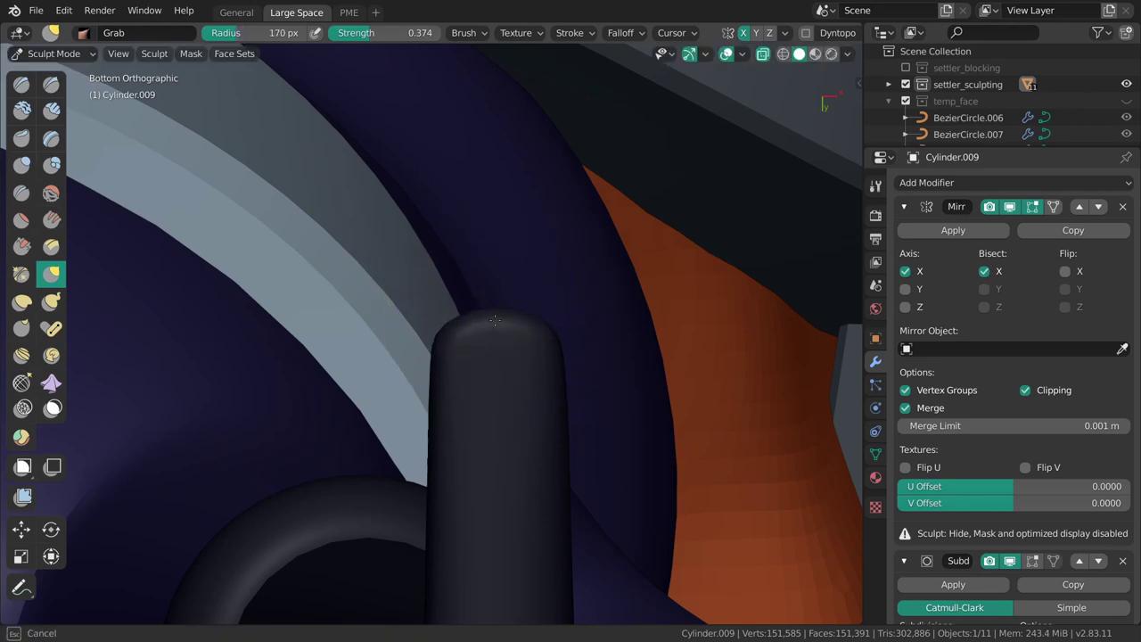
# Show the wireframe overlay and enable Use Deform Only in the sculpt options
pyautogui.hotkey('shift', 'z')
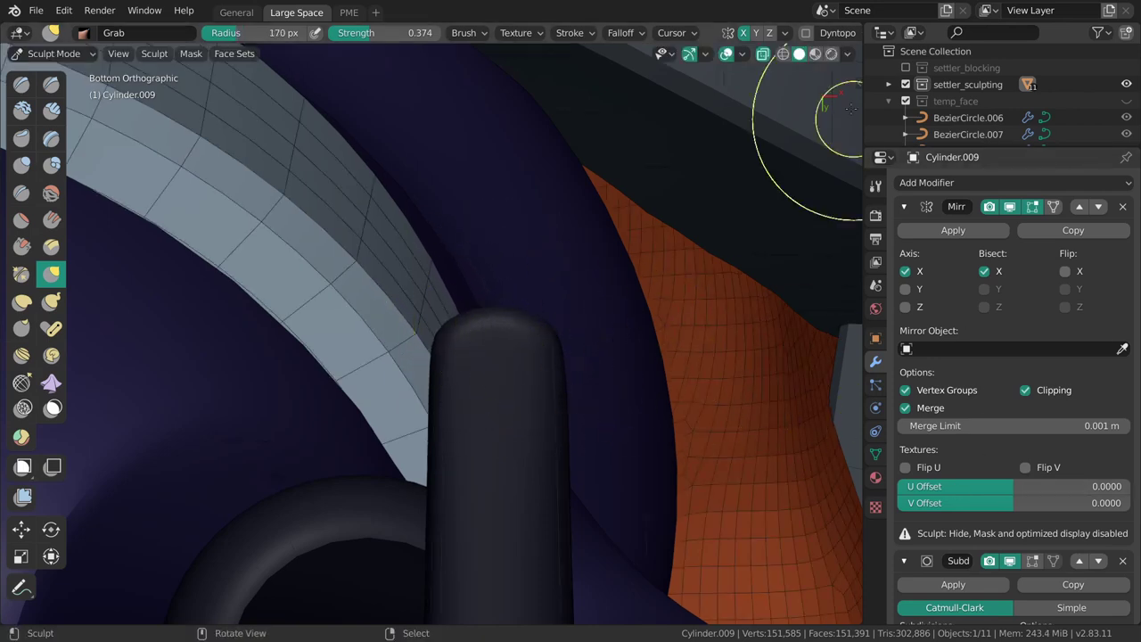
pyautogui.click(838, 32)
pyautogui.scroll(-3, 838, 32)
pyautogui.click(839, 33)
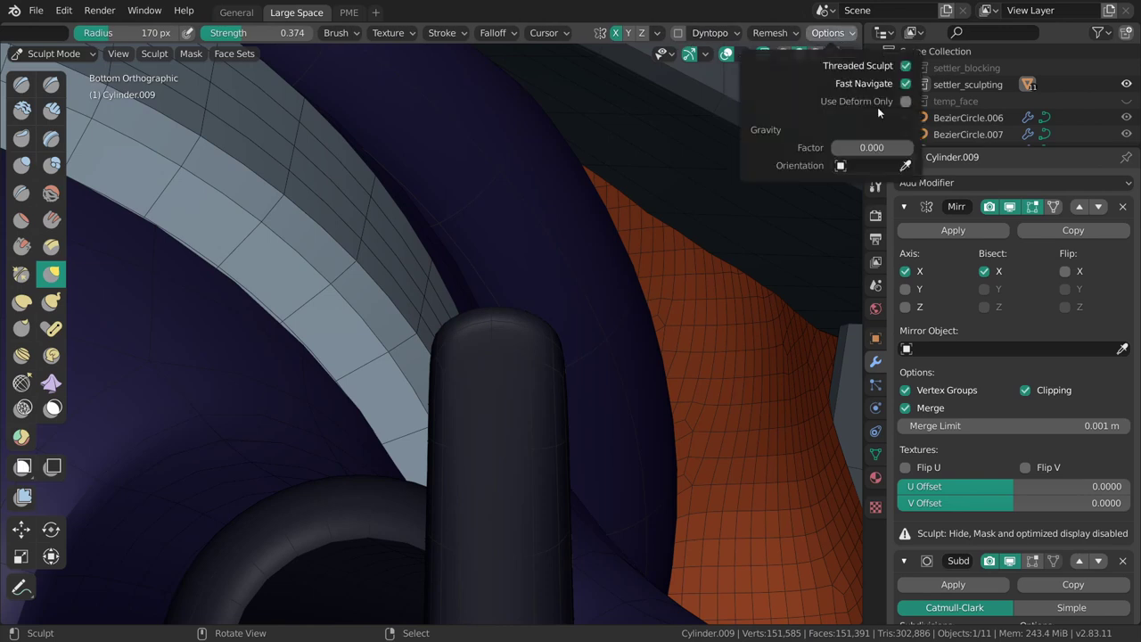
# Refine the rounded boot tip with the Grab brush at about 112 px radius and switch to Edit Mode
pyautogui.press('f')
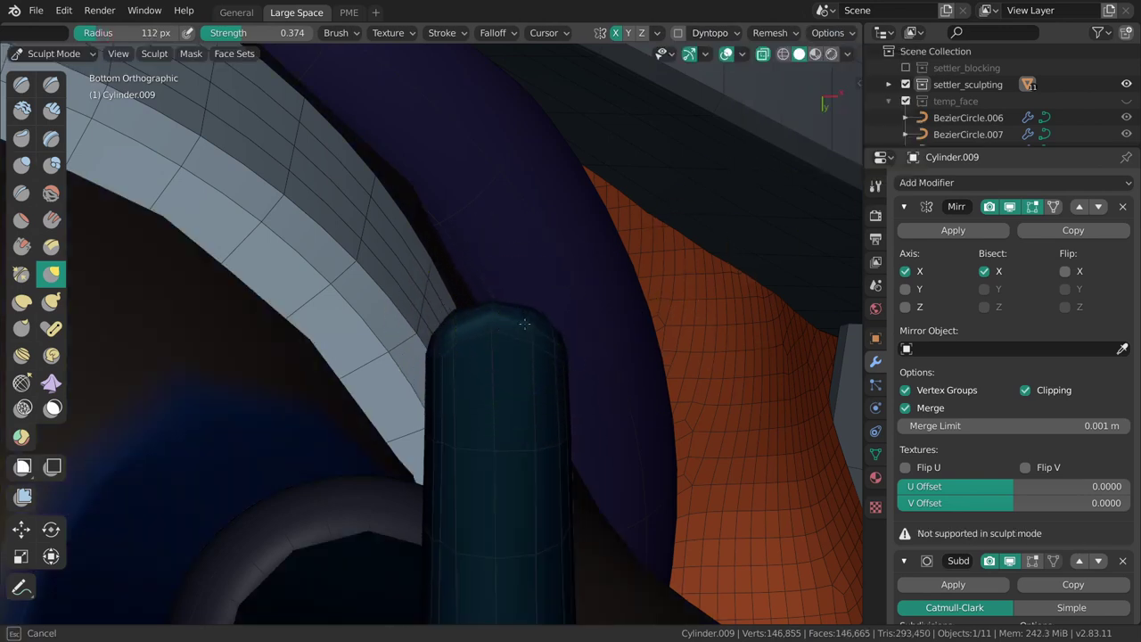
pyautogui.press('f')
pyautogui.click(530, 316)
pyautogui.click(490, 311)
pyautogui.moveTo(490, 307); pyautogui.dragTo(513, 356, button='middle')
pyautogui.press('Tab')
# Try to split the large end face of the boot tip by connecting pairs of opposite vertices
pyautogui.moveTo(509, 443)
pyautogui.mouseDown(button='middle')
pyautogui.moveTo(576, 347)
pyautogui.moveTo(609, 459)
pyautogui.moveTo(587, 461)
pyautogui.moveTo(451, 301)
pyautogui.moveTo(500, 479)
pyautogui.moveTo(490, 368)
pyautogui.moveTo(506, 438)
pyautogui.moveTo(460, 373)
pyautogui.moveTo(451, 416)
pyautogui.moveTo(523, 385)
pyautogui.moveTo(477, 395)
pyautogui.moveTo(536, 349)
pyautogui.mouseUp(button='middle')
pyautogui.press('1')
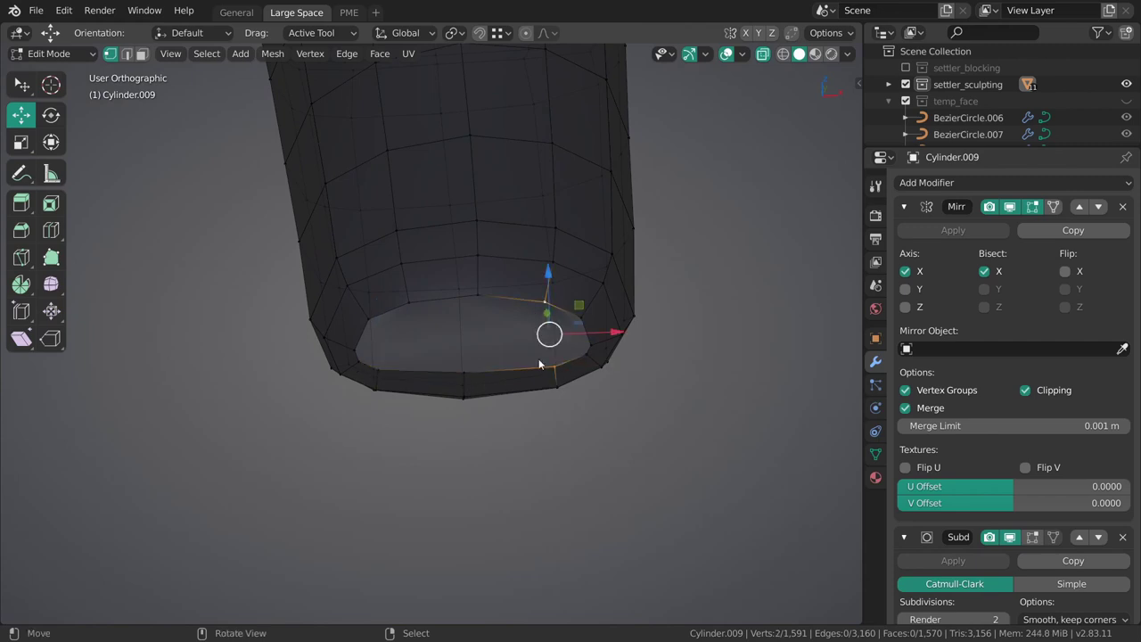
pyautogui.click(531, 398)
pyautogui.moveTo(531, 398); pyautogui.dragTo(551, 364, button='middle')
pyautogui.moveTo(576, 326); pyautogui.dragTo(546, 387, button='middle')
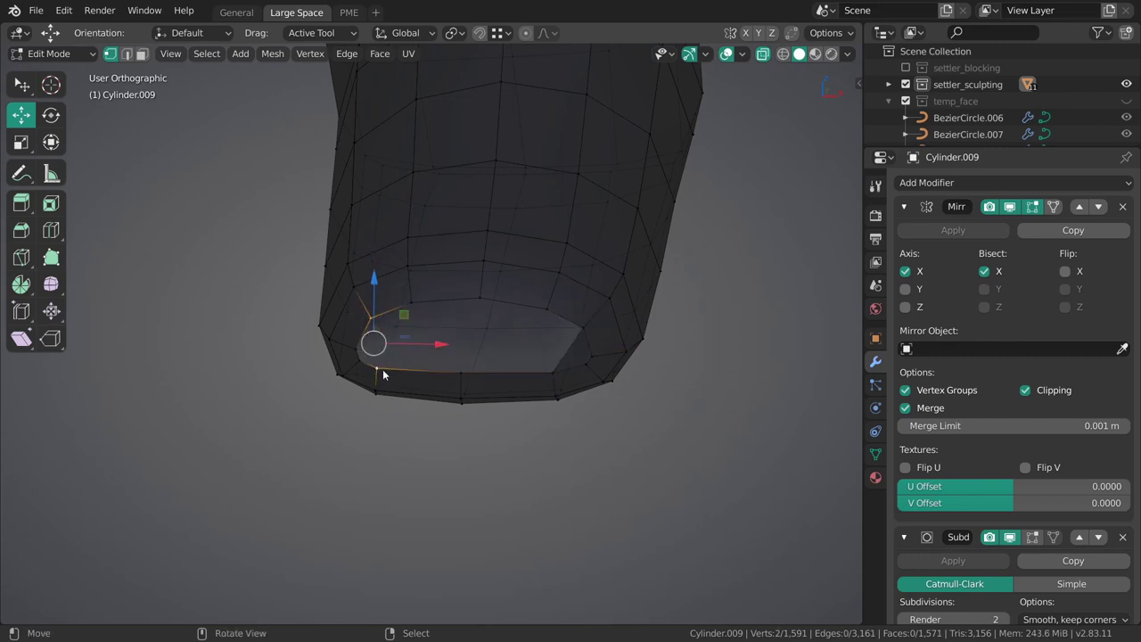
pyautogui.press('j')
pyautogui.moveTo(390, 369); pyautogui.dragTo(409, 305, button='middle')
pyautogui.rightClick(463, 366)
pyautogui.keyDown('shift'); pyautogui.click(410, 308); pyautogui.keyUp('shift')
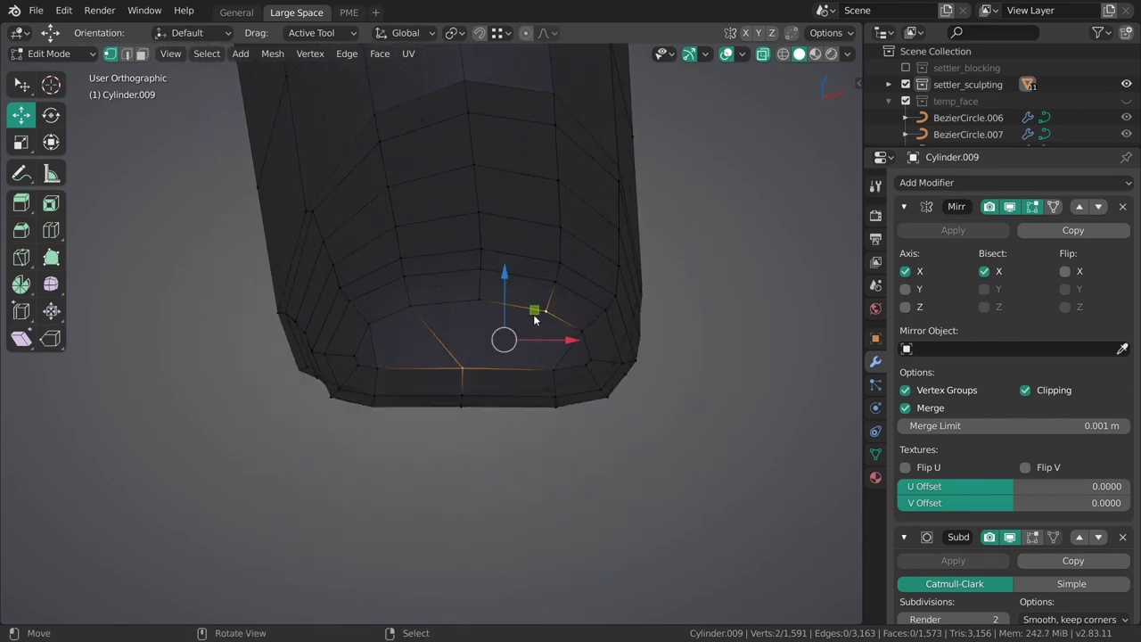
pyautogui.moveTo(539, 348); pyautogui.dragTo(536, 348, button='middle')
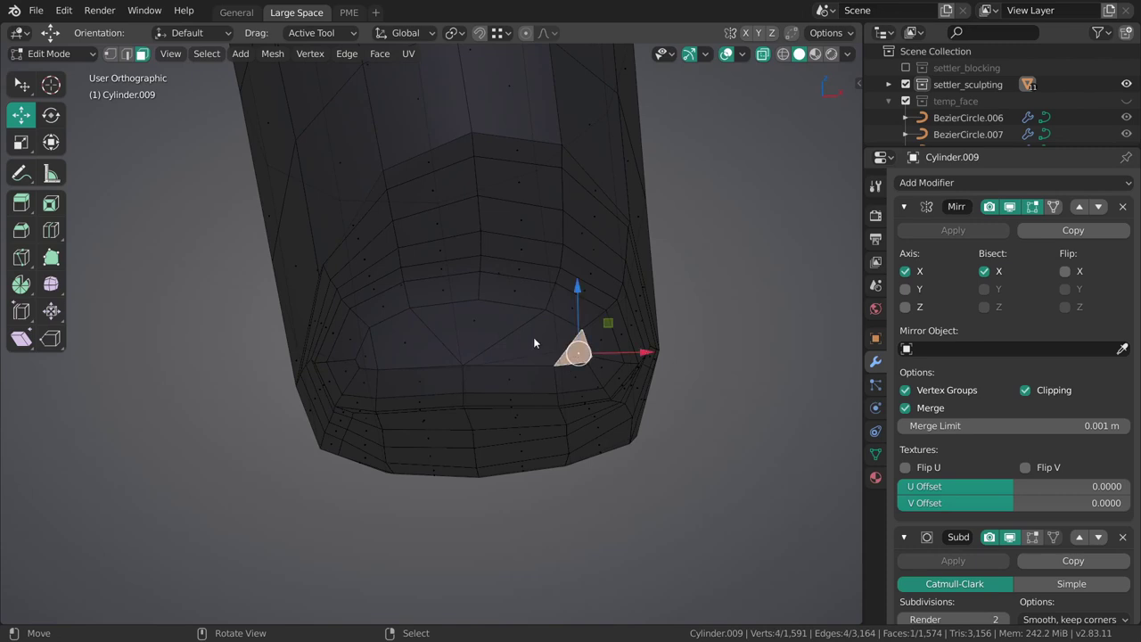
# Select the faces closing the boot tip and delete them
pyautogui.keyDown('ctrl'); pyautogui.click(366, 365); pyautogui.keyUp('ctrl')
pyautogui.press('x')
pyautogui.click(434, 356)
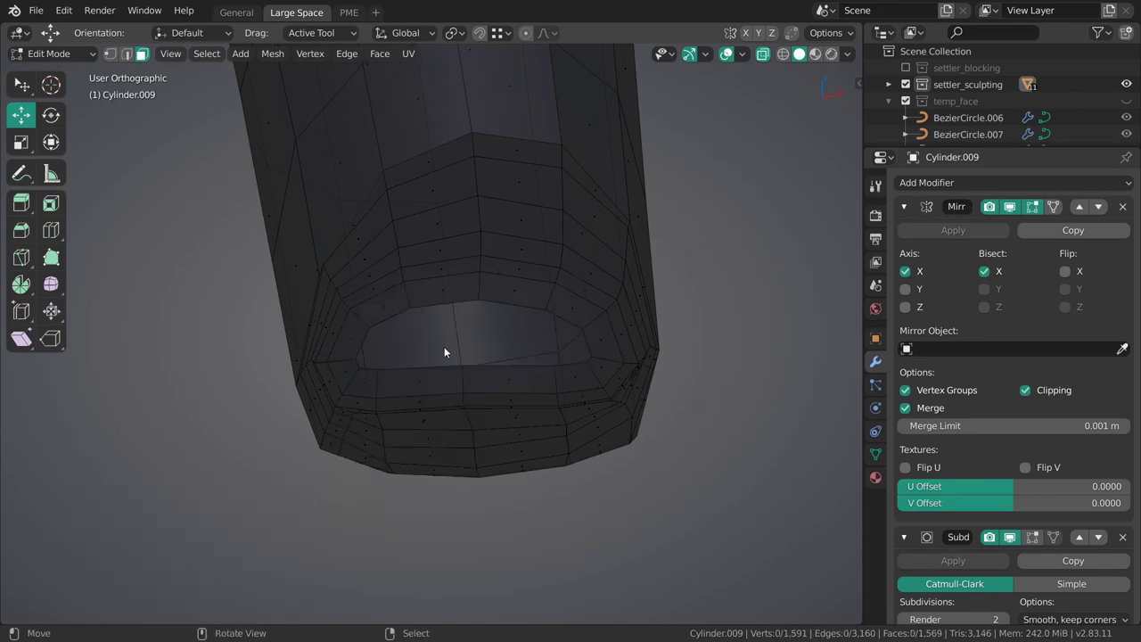
# Fill the open boot tip with Grid Fill and show the mesh's material slots
pyautogui.hotkey('ctrl', 'f')
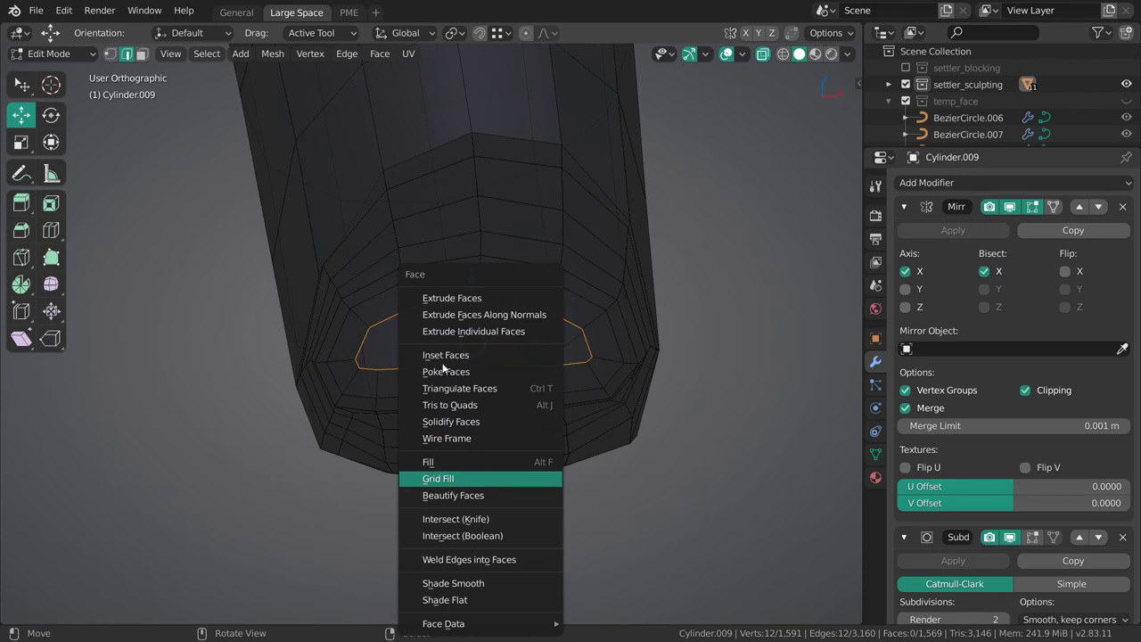
pyautogui.press('Return')
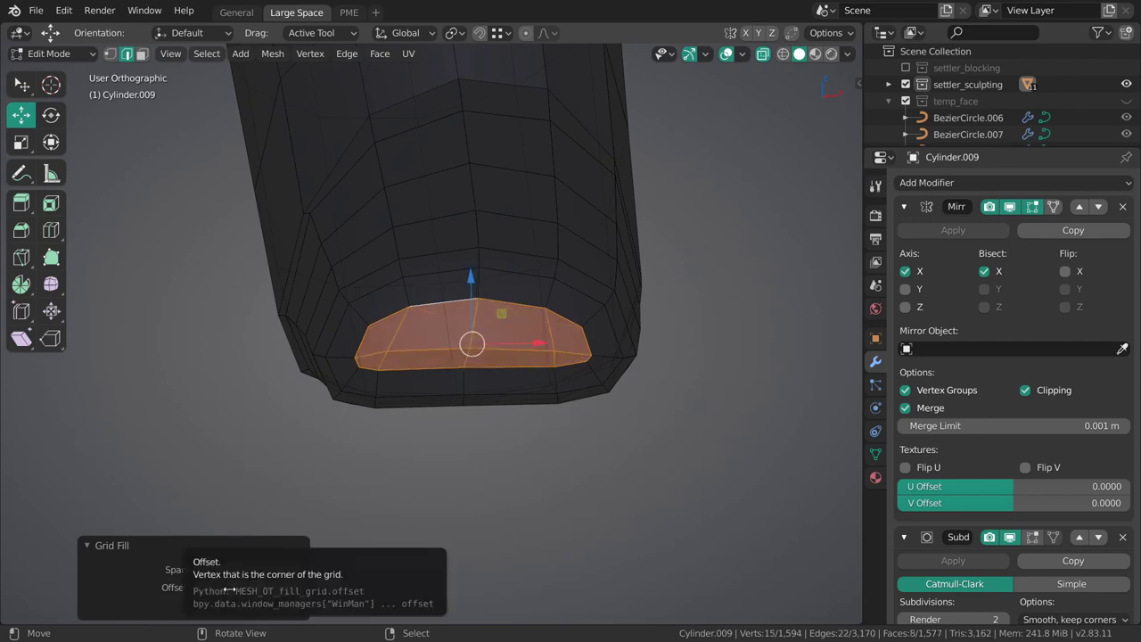
pyautogui.moveTo(464, 363); pyautogui.dragTo(470, 351, button='middle')
pyautogui.moveTo(337, 453); pyautogui.dragTo(466, 337, button='middle')
pyautogui.hotkey('alt', 'a')
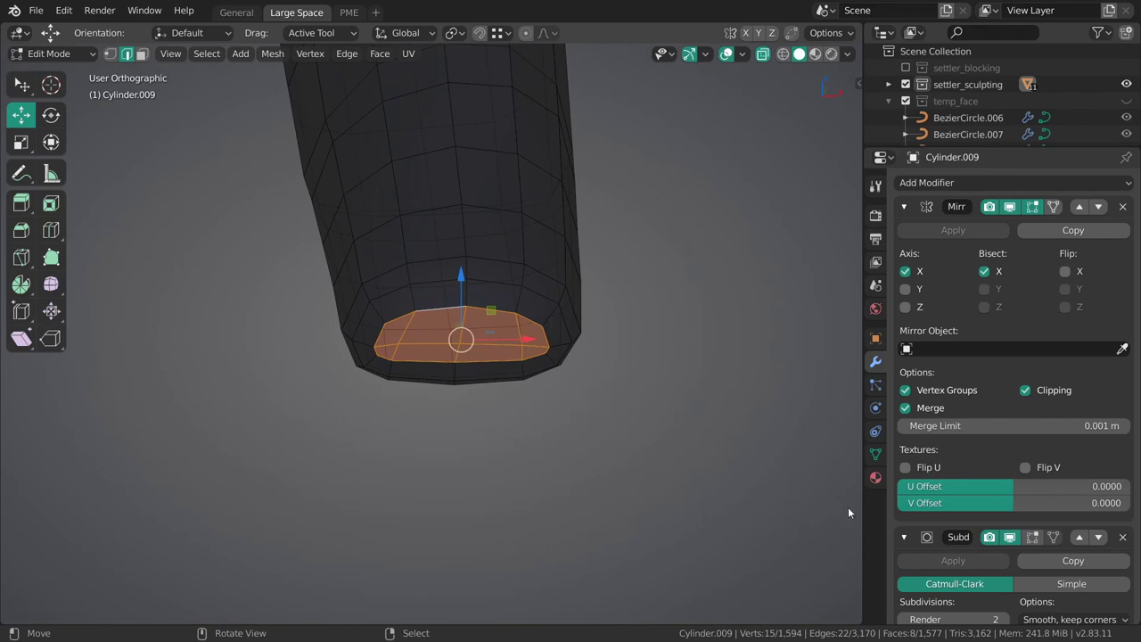
pyautogui.click(875, 477)
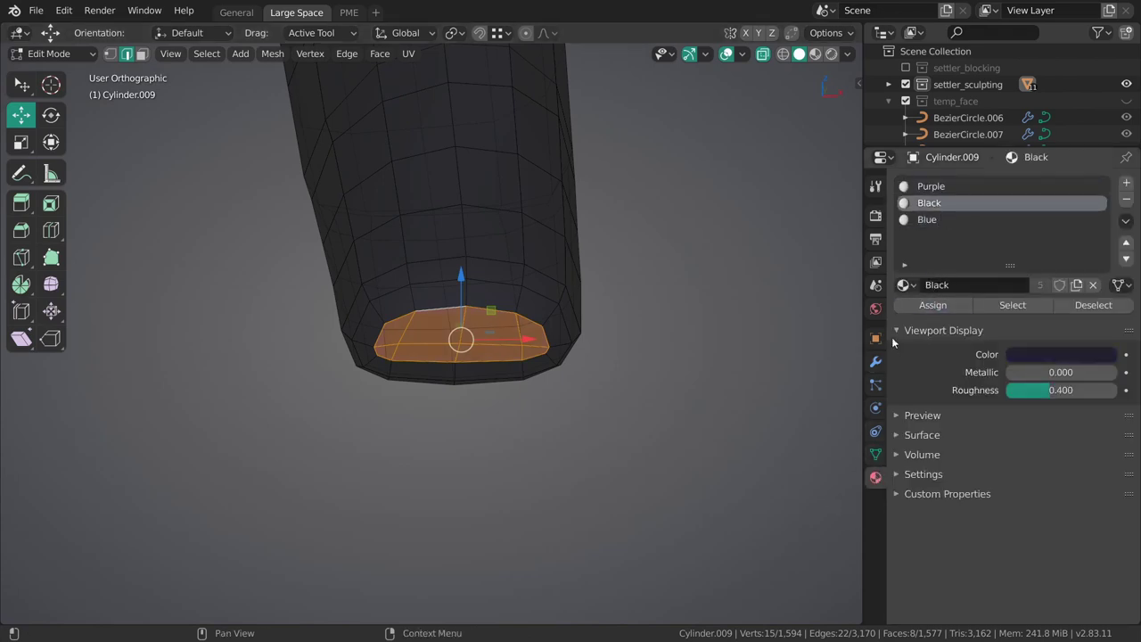
# Inspect the filled boot tip outside Edit Mode from several angles
pyautogui.moveTo(839, 379); pyautogui.dragTo(567, 297, button='middle')
pyautogui.press('Tab')
pyautogui.hotkey('ctrl', 'Tab')
pyautogui.click(569, 367)
pyautogui.moveTo(569, 370)
pyautogui.mouseDown(button='middle')
pyautogui.moveTo(609, 400)
pyautogui.moveTo(450, 397)
pyautogui.mouseUp(button='middle')
# In Edit Mode, select three vertices at the boot tip and apply Shrink/Fatten with an offset of -0.00796 m
pyautogui.hotkey('ctrl', 'Tab')
pyautogui.click(526, 393)
pyautogui.moveTo(553, 395)
pyautogui.mouseDown(button='middle')
pyautogui.moveTo(512, 424)
pyautogui.moveTo(410, 339)
pyautogui.mouseUp(button='middle')
pyautogui.press('1')
pyautogui.keyDown('ctrl'); pyautogui.rightClick(501, 363); pyautogui.keyUp('ctrl')
pyautogui.moveTo(502, 362); pyautogui.dragTo(474, 387, button='middle')
pyautogui.hotkey('alt', 's')
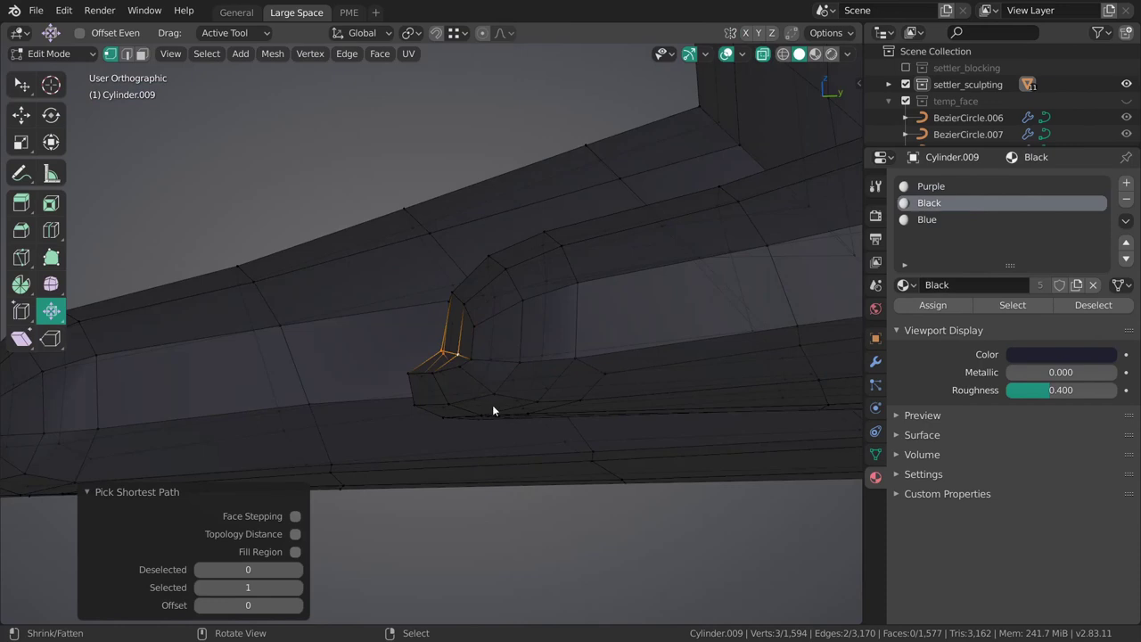
pyautogui.moveTo(492, 406); pyautogui.dragTo(474, 370)
pyautogui.click(473, 366)
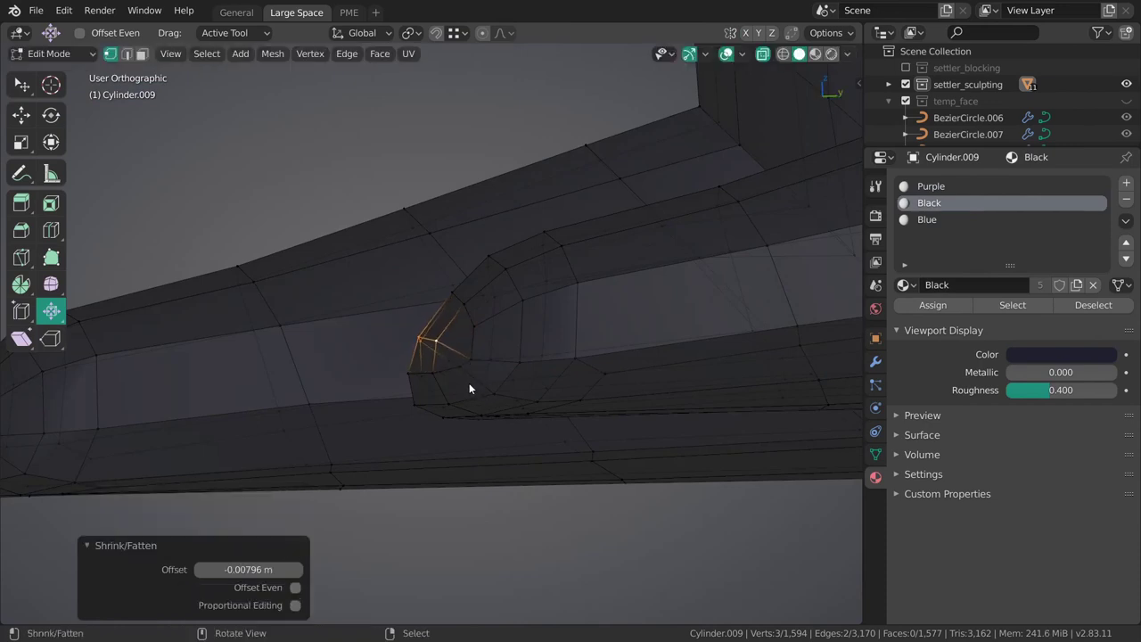
# Relax the boot tip's topology in Sculpt Mode with the resized Topology brush
pyautogui.moveTo(471, 395); pyautogui.dragTo(505, 357, button='middle')
pyautogui.hotkey('ctrl', 'Tab')
pyautogui.click(529, 401)
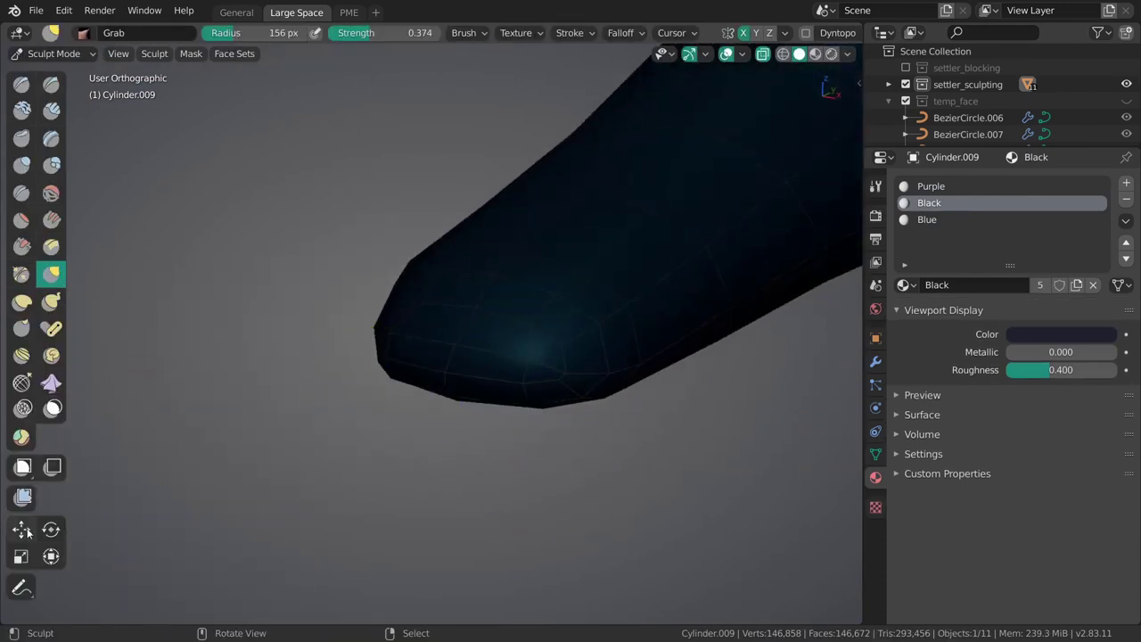
pyautogui.moveTo(528, 418); pyautogui.dragTo(529, 380, button='middle')
pyautogui.press('f')
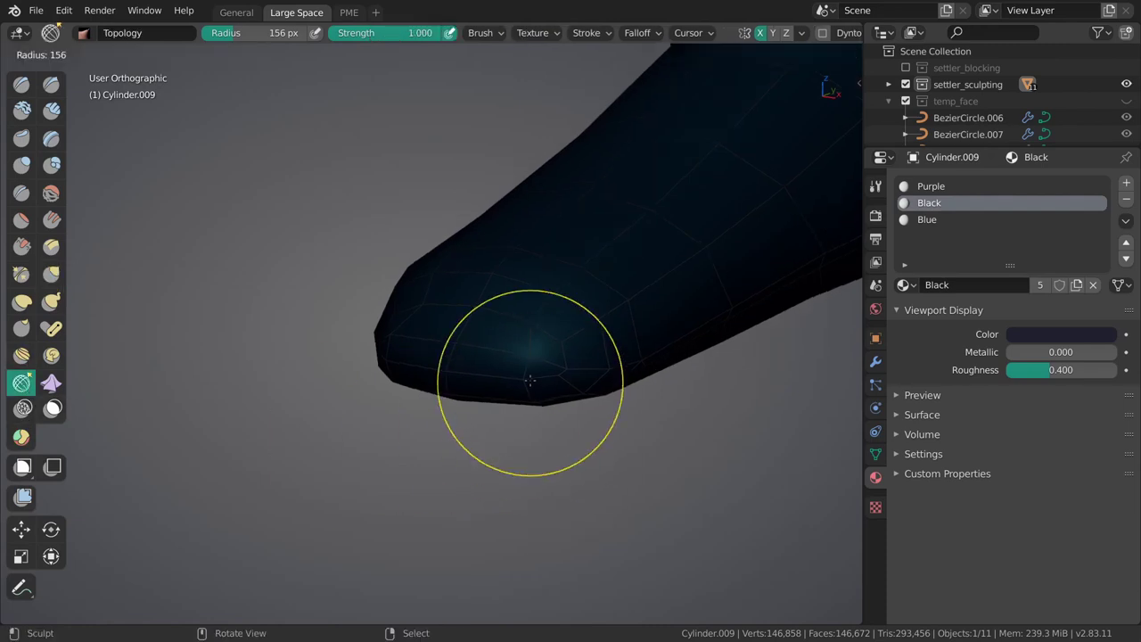
pyautogui.click(546, 358)
pyautogui.moveTo(542, 353); pyautogui.dragTo(486, 343)
# Resize the Topology brush and even out the remaining areas around the foot
pyautogui.moveTo(446, 336); pyautogui.dragTo(489, 324, button='middle')
pyautogui.press('f')
pyautogui.click(549, 340)
pyautogui.moveTo(578, 373)
pyautogui.mouseDown(button='middle')
pyautogui.moveTo(530, 312)
pyautogui.moveTo(422, 357)
pyautogui.moveTo(413, 374)
pyautogui.moveTo(541, 471)
pyautogui.mouseUp(button='middle')
pyautogui.press('f')
pyautogui.click(580, 439)
pyautogui.moveTo(584, 434)
pyautogui.keyDown('shift'); pyautogui.mouseDown(button='middle')
pyautogui.moveTo(497, 406)
pyautogui.moveTo(478, 426)
pyautogui.moveTo(435, 368)
pyautogui.mouseUp(button='middle'); pyautogui.keyUp('shift')
pyautogui.moveTo(419, 312); pyautogui.dragTo(410, 280)
# Return to Object Mode and examine the boots and the whole character from the front
pyautogui.press('Tab')
pyautogui.moveTo(488, 390)
pyautogui.mouseDown(button='middle')
pyautogui.moveTo(484, 442)
pyautogui.moveTo(459, 342)
pyautogui.moveTo(689, 408)
pyautogui.moveTo(479, 425)
pyautogui.mouseUp(button='middle')
pyautogui.press('Tab')
pyautogui.scroll(5, 447, 483)
pyautogui.keyDown('ctrl'); pyautogui.moveTo(448, 485); pyautogui.dragTo(456, 313, button='middle'); pyautogui.keyUp('ctrl')
pyautogui.scroll(-8, 456, 312)
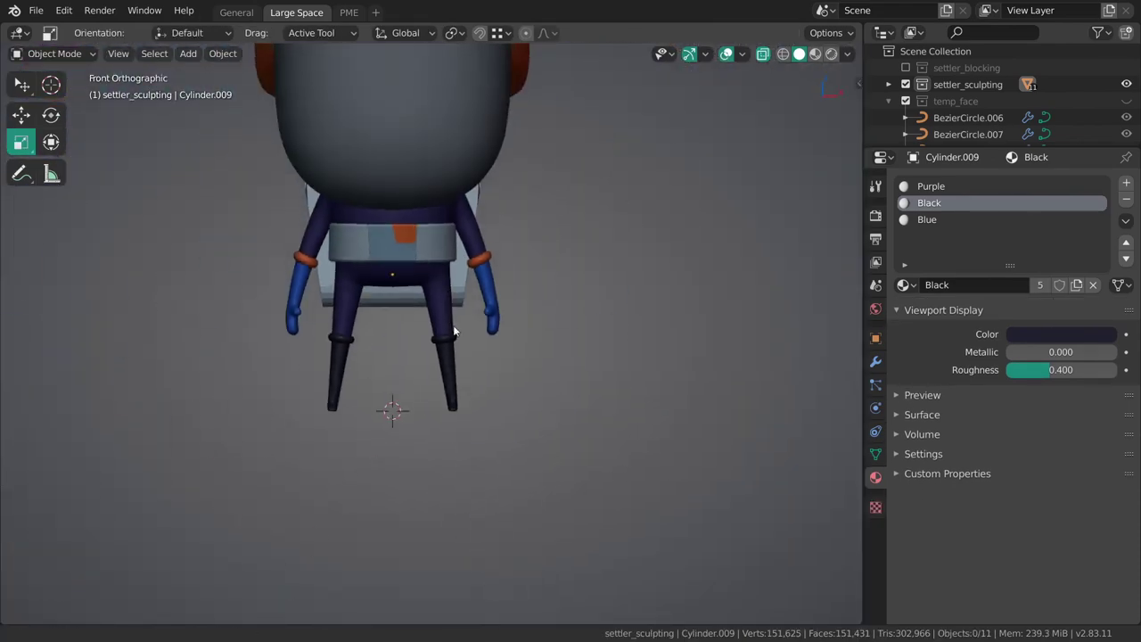
pyautogui.moveTo(463, 389); pyautogui.dragTo(508, 323, button='middle')
pyautogui.moveTo(507, 323); pyautogui.dragTo(454, 331, button='middle')
pyautogui.scroll(8, 453, 325)
# Add a loop cut around the suit's arm close to the armpit in Edit Mode
pyautogui.rightClick(445, 289)
pyautogui.moveTo(445, 289); pyautogui.dragTo(533, 348, button='middle')
pyautogui.press('Tab')
pyautogui.scroll(3, 499, 374)
pyautogui.keyDown('alt'); pyautogui.rightClick(512, 356); pyautogui.keyUp('alt')
pyautogui.hotkey('ctrl', 'r')
pyautogui.moveTo(541, 329); pyautogui.dragTo(525, 322)
# Select the edge loop near the armpit and edge slide it along the arm
pyautogui.keyDown('alt'); pyautogui.rightClick(526, 323); pyautogui.keyUp('alt')
pyautogui.press('w')
pyautogui.moveTo(530, 331); pyautogui.dragTo(511, 396, button='middle')
pyautogui.hotkey('shift', 'space')
pyautogui.press('g')
pyautogui.press('g')
pyautogui.press('g')
pyautogui.click(526, 304)
# Select the vertices under the armpit and isolate the suit body in local view
pyautogui.hotkey('alt', 'a')
pyautogui.rightClick(464, 366)
pyautogui.keyDown('shift'); pyautogui.rightClick(503, 360); pyautogui.keyUp('shift')
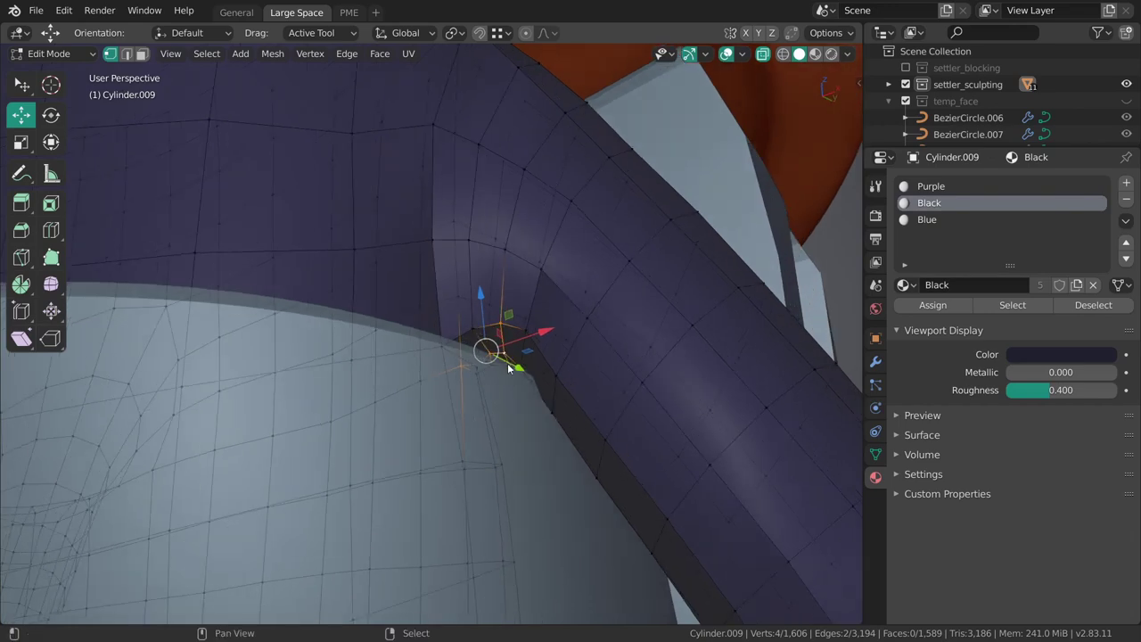
pyautogui.moveTo(456, 364); pyautogui.dragTo(499, 374, button='middle')
pyautogui.press('KP_Divide')
# Inspect the isolated body's shoulder, armpit and arm in different modes
pyautogui.keyDown('ctrl'); pyautogui.moveTo(499, 375); pyautogui.dragTo(518, 326, button='middle'); pyautogui.keyUp('ctrl')
pyautogui.keyDown('shift'); pyautogui.moveTo(588, 214); pyautogui.dragTo(512, 271, button='middle'); pyautogui.keyUp('shift')
pyautogui.keyDown('ctrl'); pyautogui.moveTo(508, 294); pyautogui.dragTo(498, 347, button='middle'); pyautogui.keyUp('ctrl')
pyautogui.moveTo(498, 347)
pyautogui.mouseDown(button='middle')
pyautogui.moveTo(513, 276)
pyautogui.moveTo(555, 391)
pyautogui.mouseUp(button='middle')
pyautogui.hotkey('ctrl', 'Tab')
pyautogui.click(533, 314)
pyautogui.moveTo(617, 352)
pyautogui.keyDown('ctrl'); pyautogui.mouseDown(button='middle')
pyautogui.moveTo(634, 395)
pyautogui.moveTo(494, 339)
pyautogui.moveTo(475, 299)
pyautogui.moveTo(436, 371)
pyautogui.moveTo(530, 556)
pyautogui.moveTo(471, 389)
pyautogui.moveTo(498, 508)
pyautogui.mouseUp(button='middle'); pyautogui.keyUp('ctrl')
pyautogui.keyDown('ctrl'); pyautogui.moveTo(498, 509); pyautogui.dragTo(491, 454, button='middle'); pyautogui.keyUp('ctrl')
pyautogui.hotkey('ctrl', 'Tab')
pyautogui.click(410, 447)
pyautogui.moveTo(445, 232)
pyautogui.keyDown('ctrl'); pyautogui.mouseDown(button='middle')
pyautogui.moveTo(456, 307)
pyautogui.moveTo(460, 294)
pyautogui.mouseUp(button='middle'); pyautogui.keyUp('ctrl')
# Switch the body to Sculpt Mode and disable Use Deform Only in the sculpt options
pyautogui.hotkey('ctrl', 'Tab')
pyautogui.click(481, 415)
pyautogui.moveTo(792, 35); pyautogui.dragTo(653, 41, button='middle')
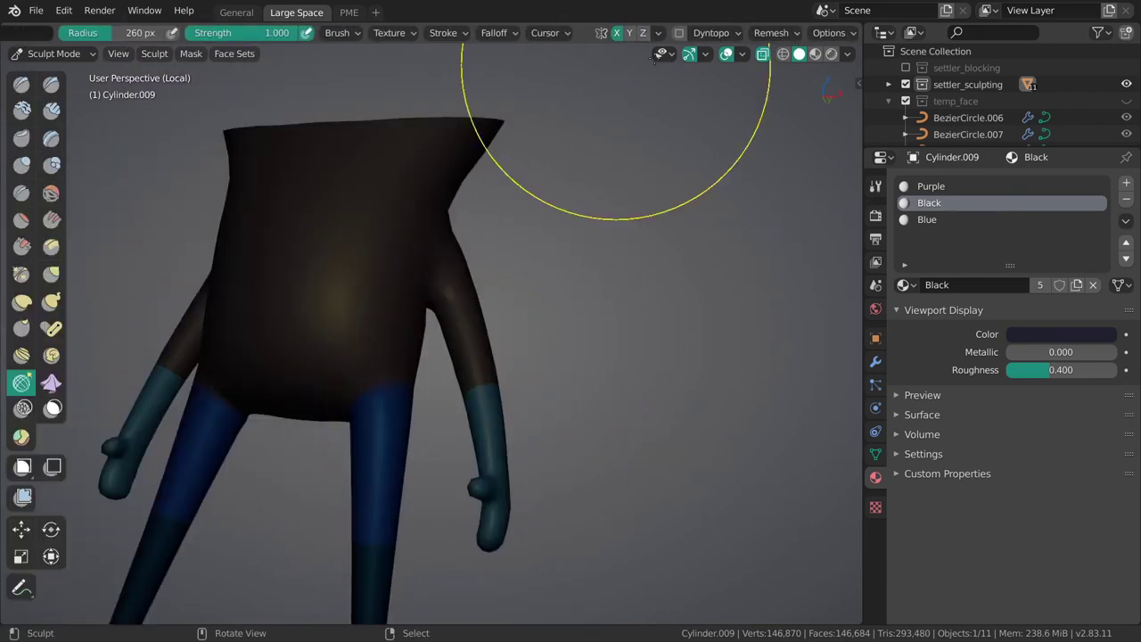
pyautogui.click(825, 33)
pyautogui.click(906, 101)
# Examine the armpit crease up close with a resized sculpt brush and return to Object Mode
pyautogui.moveTo(473, 552)
pyautogui.keyDown('ctrl'); pyautogui.mouseDown(button='middle')
pyautogui.moveTo(452, 461)
pyautogui.moveTo(451, 383)
pyautogui.mouseUp(button='middle'); pyautogui.keyUp('ctrl')
pyautogui.moveTo(452, 383)
pyautogui.mouseDown(button='middle')
pyautogui.moveTo(451, 259)
pyautogui.moveTo(465, 305)
pyautogui.mouseUp(button='middle')
pyautogui.press('f')
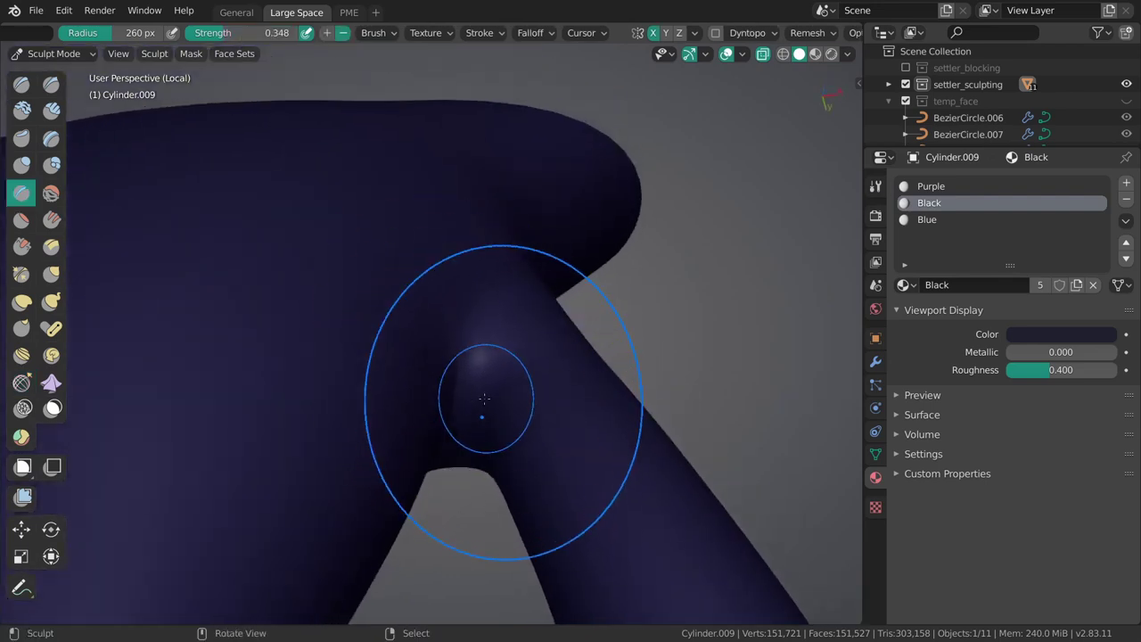
pyautogui.click(578, 398)
pyautogui.moveTo(553, 383)
pyautogui.mouseDown(button='middle')
pyautogui.moveTo(478, 350)
pyautogui.moveTo(442, 353)
pyautogui.mouseUp(button='middle')
pyautogui.hotkey('ctrl', 'Tab')
pyautogui.click(420, 356)
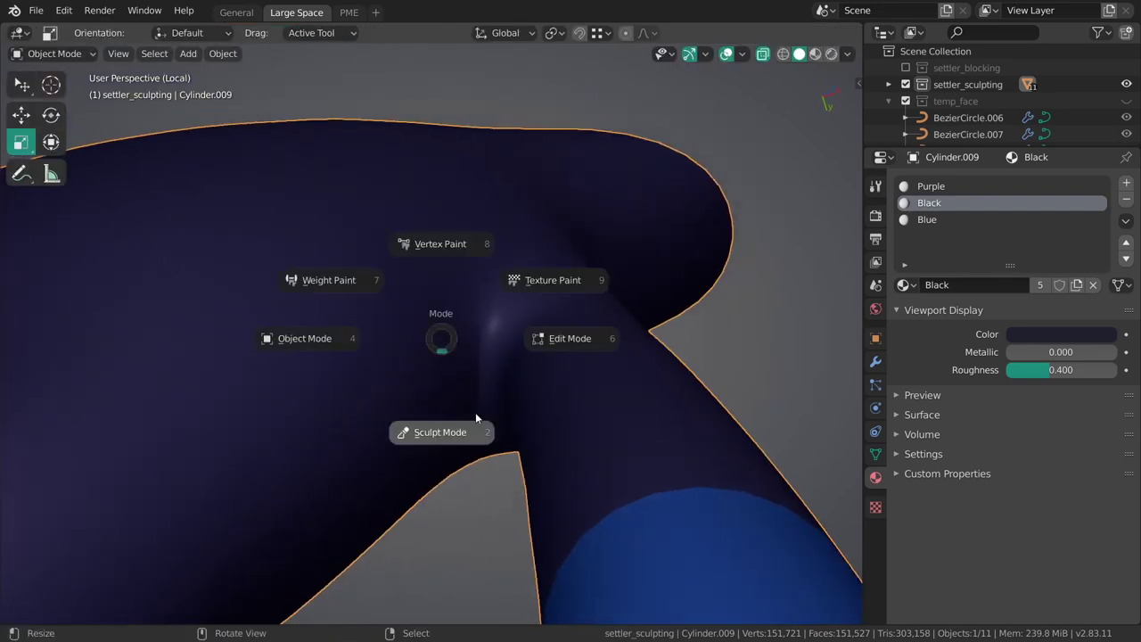
# Compare the armpit's shading with its mesh topology by switching between Sculpt, Edit and Object Mode
pyautogui.click(509, 416)
pyautogui.press('Tab')
pyautogui.hotkey('alt', 'a')
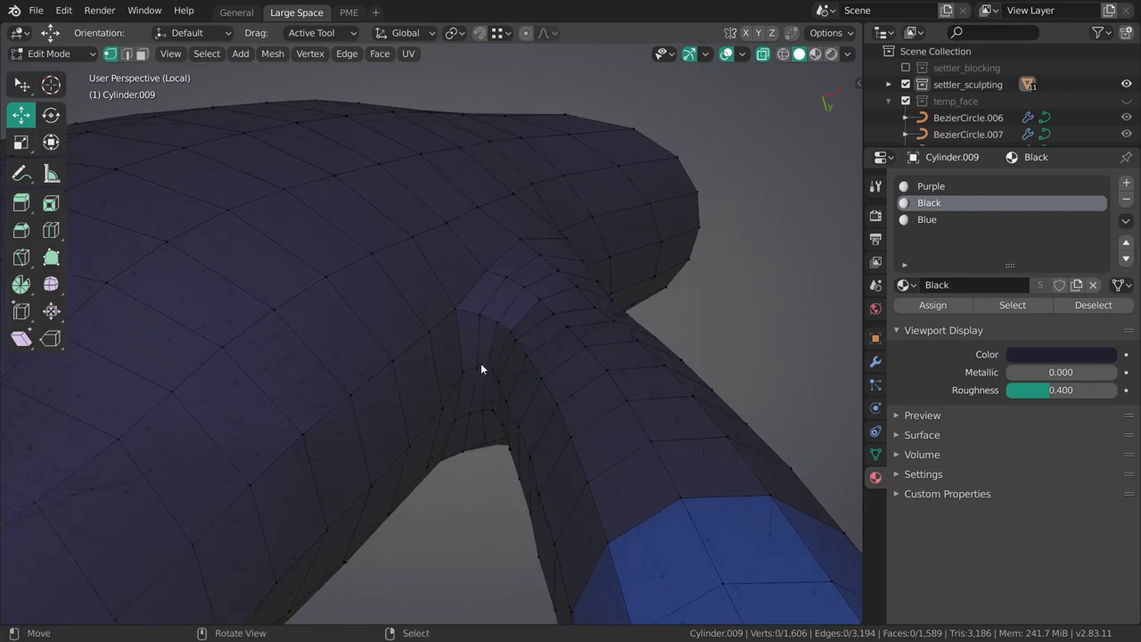
pyautogui.hotkey('ctrl', 'Tab')
pyautogui.click(484, 448)
pyautogui.moveTo(484, 448); pyautogui.dragTo(567, 358, button='middle')
pyautogui.press('Tab')
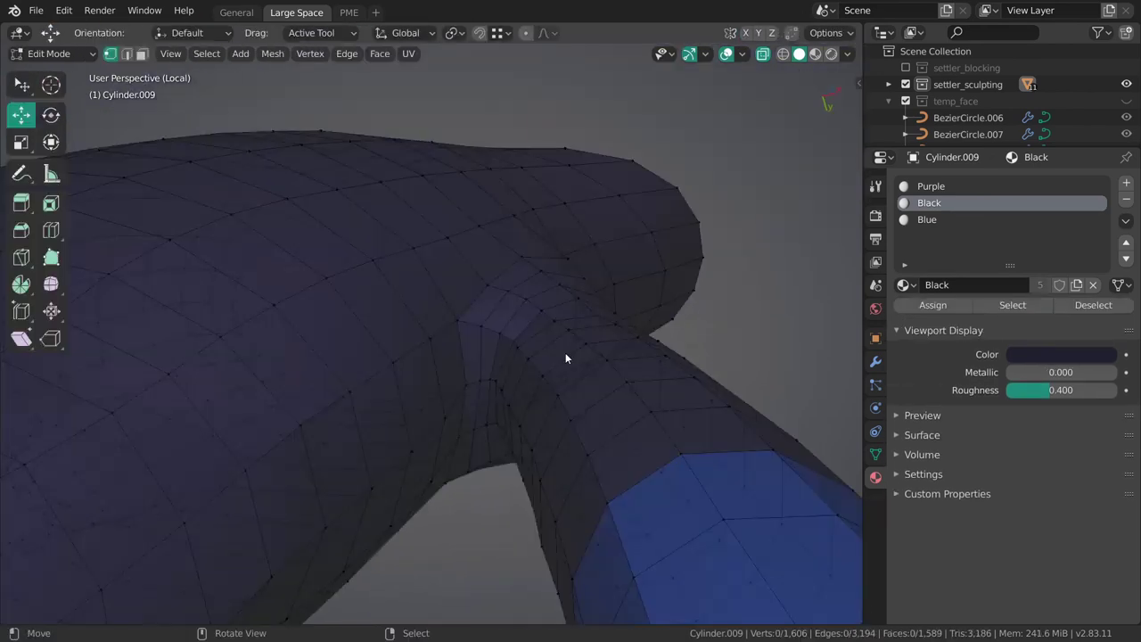
pyautogui.press('Tab')
# Disable Auto Smooth in the body mesh's normals and return to Sculpt Mode with the Cut brush at 98 px radius
pyautogui.click(875, 454)
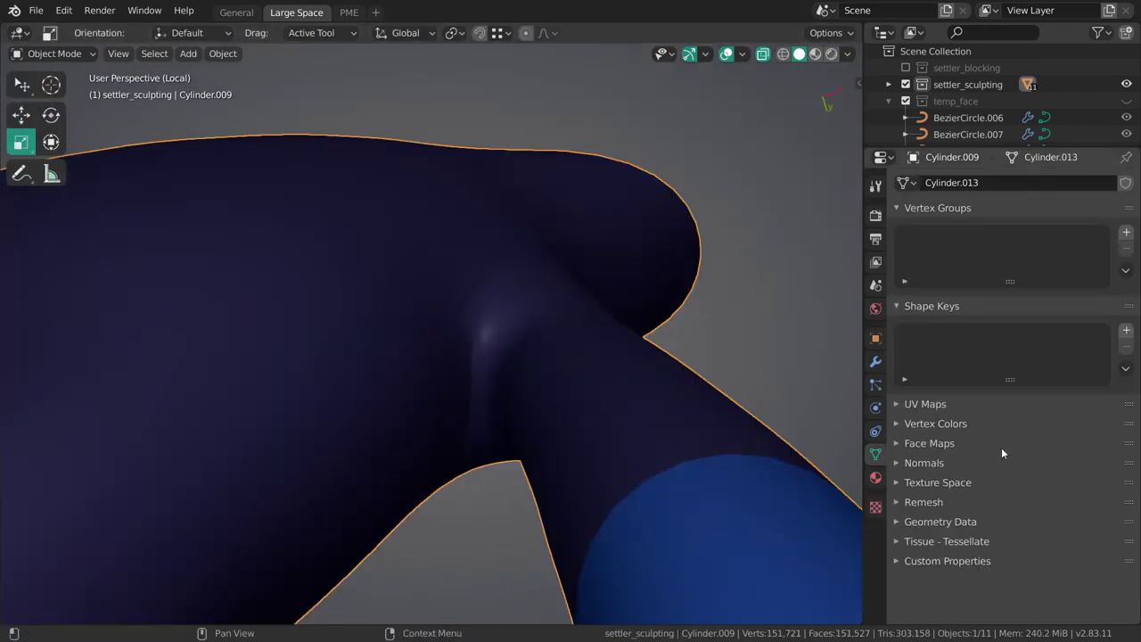
pyautogui.click(925, 463)
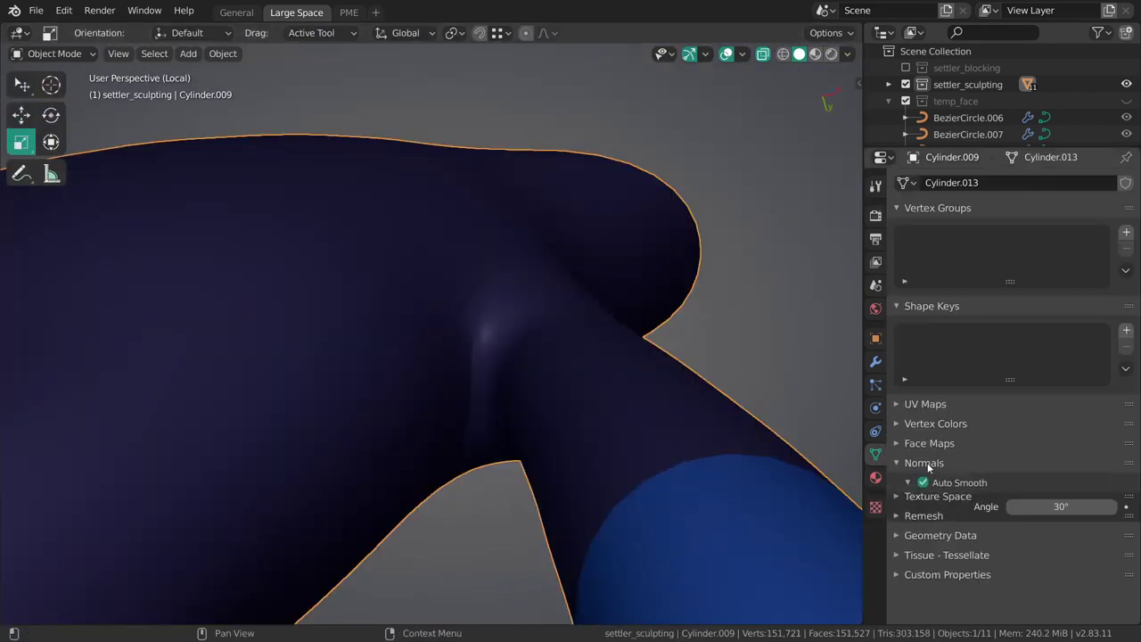
pyautogui.hotkey('ctrl', 'Tab')
pyautogui.click(474, 339)
pyautogui.press('f')
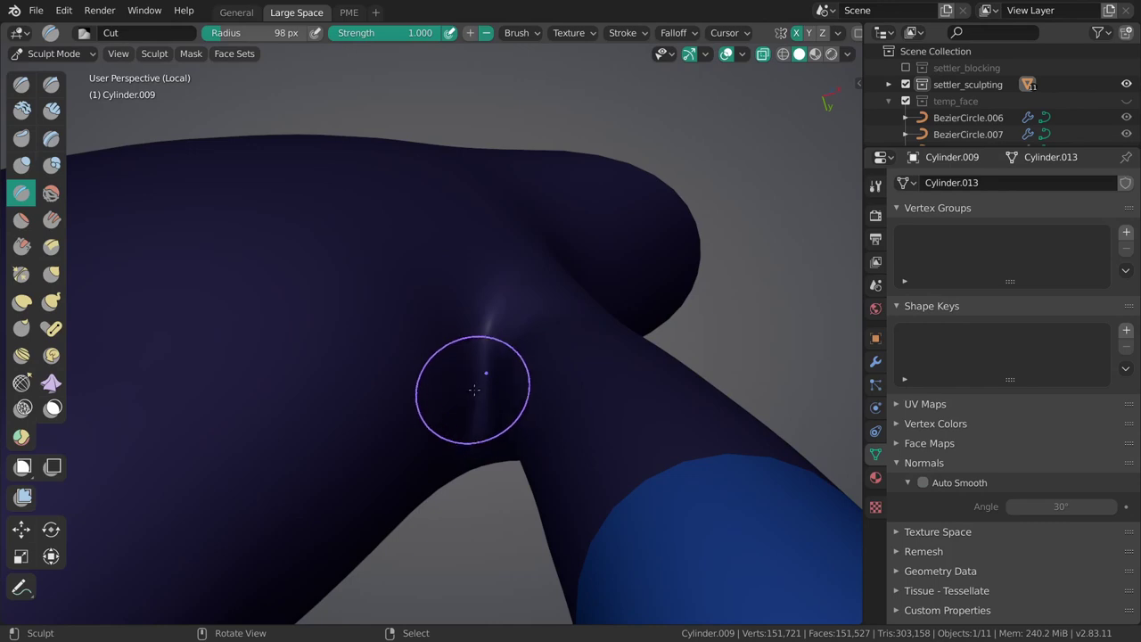
# Work on the armpit fold with the Crease brush at about 111 px radius and 0.348 strength
pyautogui.moveTo(475, 386)
pyautogui.mouseDown(button='middle')
pyautogui.moveTo(484, 270)
pyautogui.moveTo(480, 373)
pyautogui.mouseUp(button='middle')
pyautogui.moveTo(481, 290)
pyautogui.mouseDown(button='middle')
pyautogui.moveTo(480, 428)
pyautogui.moveTo(480, 309)
pyautogui.mouseUp(button='middle')
pyautogui.hotkey('shift', 'c')
pyautogui.press('f')
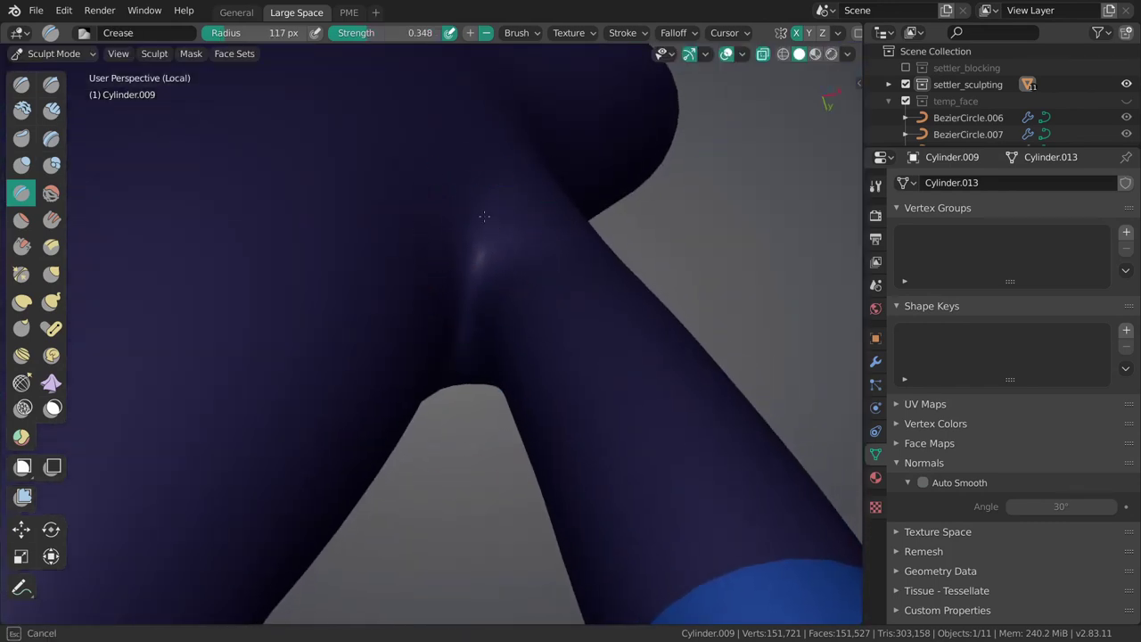
pyautogui.moveTo(458, 356)
pyautogui.mouseDown(button='middle')
pyautogui.moveTo(464, 438)
pyautogui.moveTo(441, 316)
pyautogui.mouseUp(button='middle')
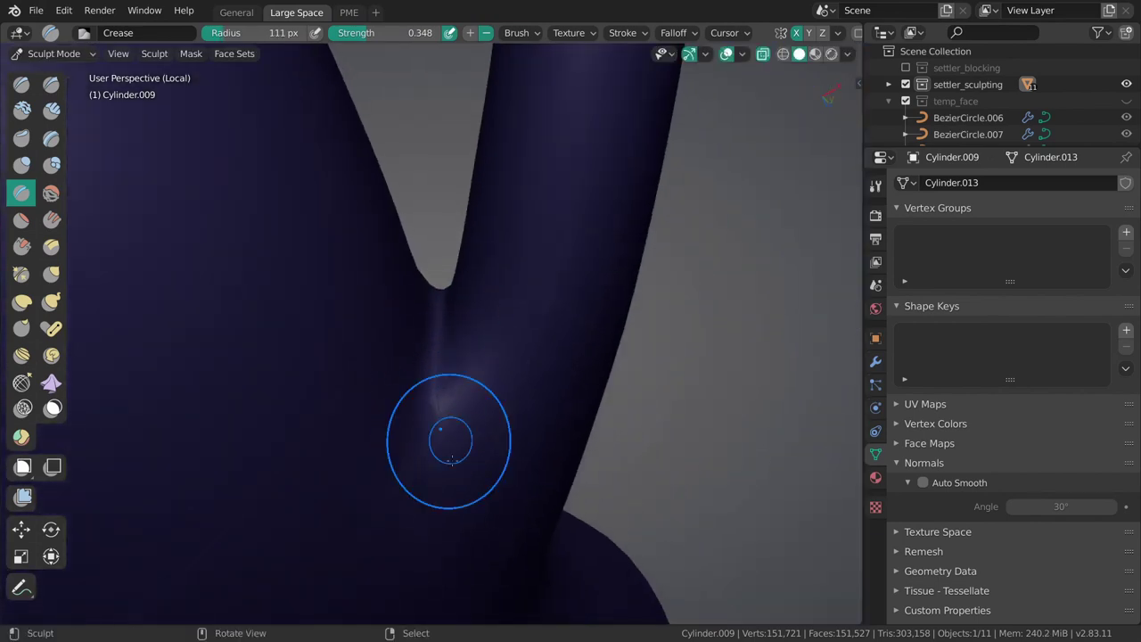
pyautogui.moveTo(438, 406)
pyautogui.mouseDown(button='middle')
pyautogui.moveTo(432, 354)
pyautogui.moveTo(401, 331)
pyautogui.moveTo(434, 597)
pyautogui.mouseUp(button='middle')
pyautogui.moveTo(433, 598)
pyautogui.mouseDown(button='middle')
pyautogui.moveTo(445, 499)
pyautogui.moveTo(438, 291)
pyautogui.mouseUp(button='middle')
pyautogui.moveTo(439, 419)
pyautogui.mouseDown(button='middle')
pyautogui.moveTo(561, 280)
pyautogui.moveTo(500, 312)
pyautogui.moveTo(467, 276)
pyautogui.moveTo(478, 277)
pyautogui.mouseUp(button='middle')
pyautogui.press('f')
pyautogui.moveTo(515, 381); pyautogui.dragTo(461, 453, button='middle')
# Switch the body out of Sculpt Mode to examine the armpit's shading, and return to Sculpt Mode
pyautogui.hotkey('ctrl', 'Tab')
pyautogui.click(365, 453)
pyautogui.moveTo(365, 453); pyautogui.dragTo(400, 274, button='middle')
pyautogui.hotkey('ctrl', 'Tab')
pyautogui.click(413, 374)
pyautogui.moveTo(437, 490)
pyautogui.keyDown('ctrl'); pyautogui.mouseDown(button='middle')
pyautogui.moveTo(443, 434)
pyautogui.moveTo(351, 379)
pyautogui.mouseUp(button='middle'); pyautogui.keyUp('ctrl')
# Reshape the armpit between torso and arm with short Grab brush strokes, resizing the brush between strokes
pyautogui.press('g')
pyautogui.press('f')
pyautogui.click(442, 371)
pyautogui.moveTo(442, 371)
pyautogui.mouseDown(button='middle')
pyautogui.moveTo(395, 407)
pyautogui.moveTo(368, 373)
pyautogui.moveTo(561, 387)
pyautogui.moveTo(470, 375)
pyautogui.moveTo(433, 285)
pyautogui.moveTo(448, 278)
pyautogui.mouseUp(button='middle')
pyautogui.press('f')
pyautogui.click(469, 375)
pyautogui.press('f')
pyautogui.click(473, 360)
pyautogui.press('f')
pyautogui.click(541, 399)
pyautogui.moveTo(527, 401); pyautogui.dragTo(503, 404)
pyautogui.moveTo(517, 398)
pyautogui.mouseDown(button='middle')
pyautogui.moveTo(573, 330)
pyautogui.moveTo(570, 317)
pyautogui.mouseUp(button='middle')
pyautogui.press('f')
pyautogui.click(401, 450)
pyautogui.moveTo(375, 471); pyautogui.dragTo(408, 469)
pyautogui.moveTo(408, 469)
pyautogui.mouseDown(button='middle')
pyautogui.moveTo(374, 509)
pyautogui.moveTo(383, 491)
pyautogui.moveTo(565, 389)
pyautogui.moveTo(517, 318)
pyautogui.moveTo(576, 402)
pyautogui.moveTo(475, 305)
pyautogui.moveTo(565, 379)
pyautogui.mouseUp(button='middle')
# Return the body to Object Mode, deselect everything and leave local view to show the whole character
pyautogui.hotkey('ctrl', 'Tab')
pyautogui.click(452, 373)
pyautogui.hotkey('alt', 'a')
pyautogui.moveTo(451, 373); pyautogui.dragTo(615, 384, button='middle')
pyautogui.scroll(-5, 615, 383)
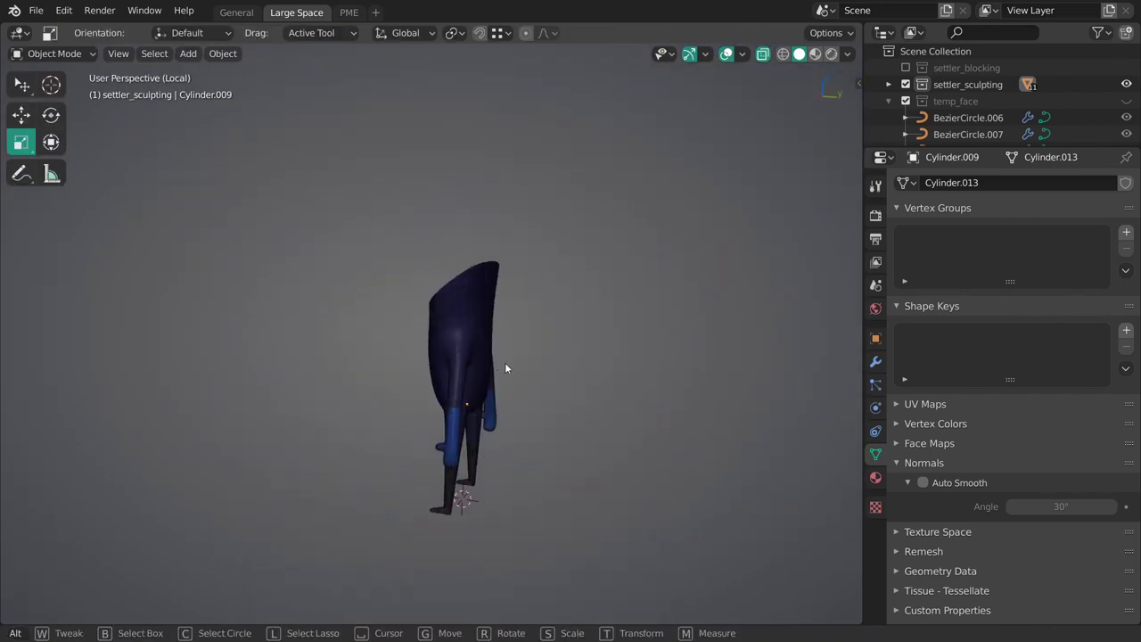
pyautogui.moveTo(461, 326); pyautogui.dragTo(476, 339, button='middle')
pyautogui.press('KP_Divide')
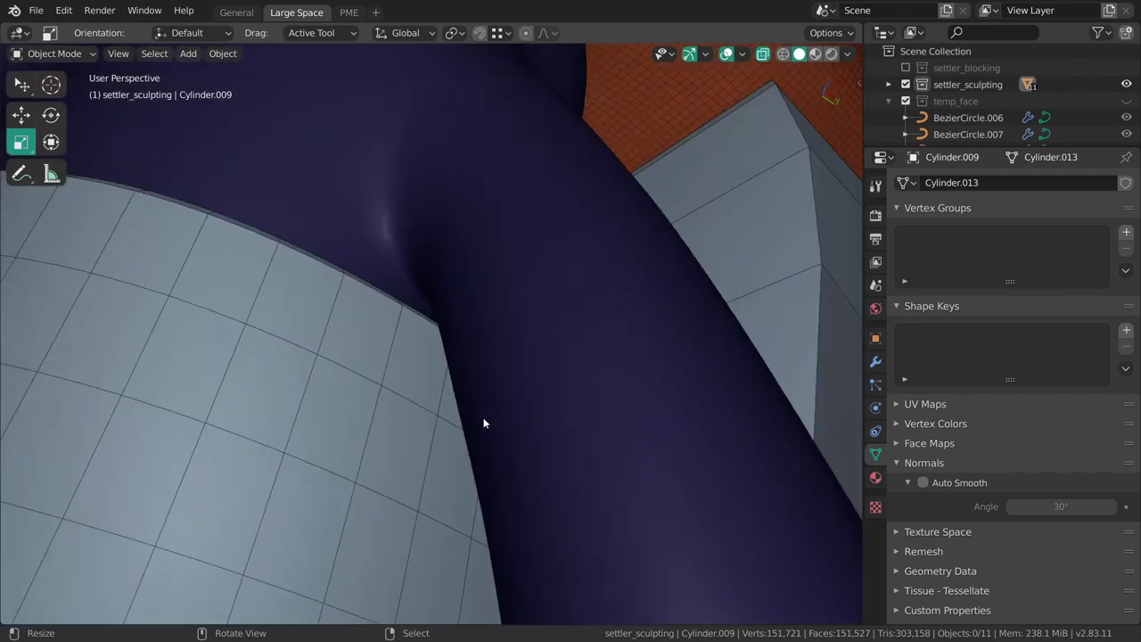
# Check the armpit against the surrounding suit parts and save the file as 012_lunte_sculpting.blend
pyautogui.keyDown('ctrl'); pyautogui.moveTo(485, 465); pyautogui.dragTo(499, 410, button='middle'); pyautogui.keyUp('ctrl')
pyautogui.click(432, 363)
pyautogui.moveTo(453, 354)
pyautogui.mouseDown(button='middle')
pyautogui.moveTo(426, 333)
pyautogui.moveTo(482, 359)
pyautogui.moveTo(430, 338)
pyautogui.moveTo(474, 335)
pyautogui.mouseUp(button='middle')
pyautogui.hotkey('ctrl', 's')
pyautogui.keyDown('ctrl'); pyautogui.moveTo(474, 335); pyautogui.dragTo(500, 462, button='middle'); pyautogui.keyUp('ctrl')
# Select the body, switch it to Sculpt Mode and set its Subdivision modifier's viewport level to 2
pyautogui.click(425, 307)
pyautogui.moveTo(425, 307); pyautogui.dragTo(496, 250, button='middle')
pyautogui.hotkey('ctrl', 'Tab')
pyautogui.click(503, 423)
pyautogui.click(875, 361)
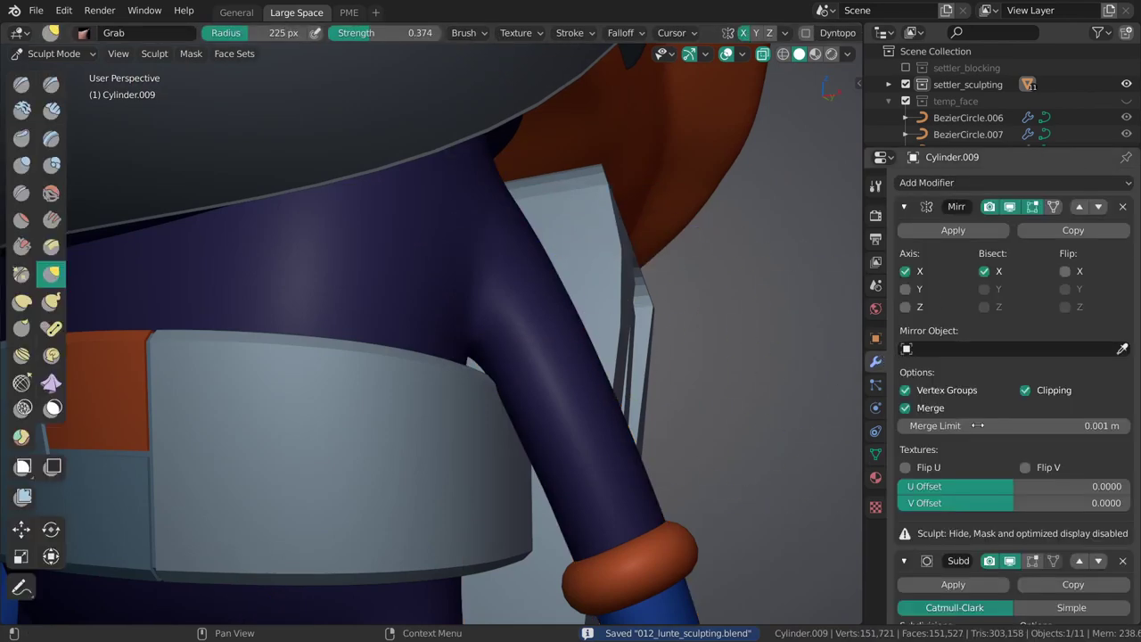
pyautogui.scroll(-3, 972, 428)
# Deepen the armpit fold above the belt with Crease brush strokes at 93 px radius
pyautogui.moveTo(665, 352)
pyautogui.mouseDown(button='middle')
pyautogui.moveTo(574, 344)
pyautogui.moveTo(630, 299)
pyautogui.mouseUp(button='middle')
pyautogui.hotkey('shift', 'c')
pyautogui.press('f')
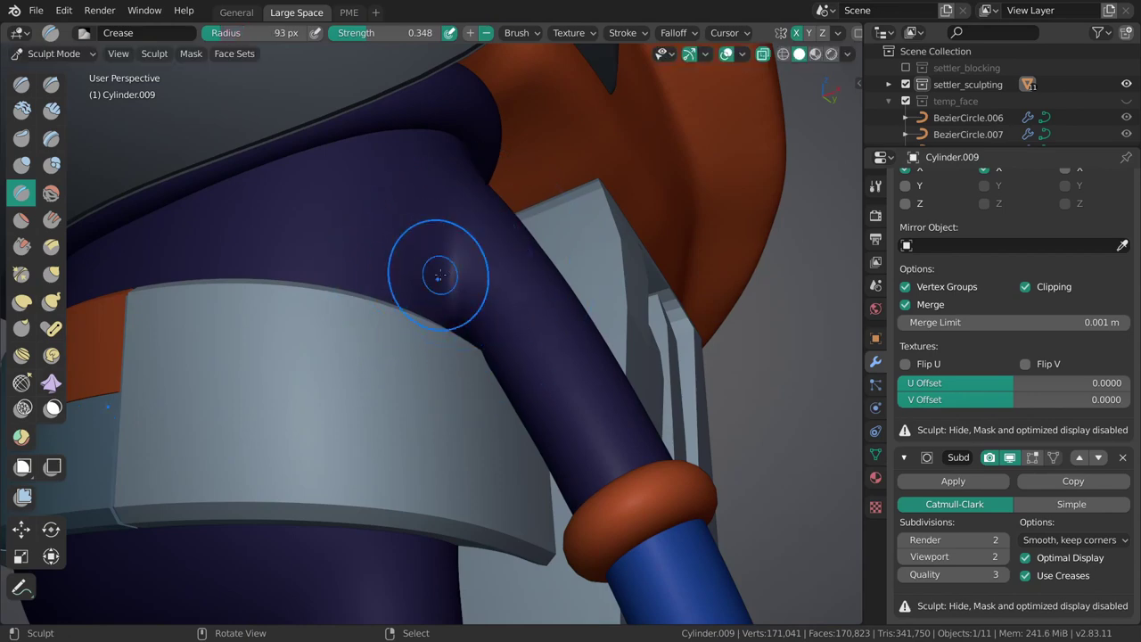
pyautogui.click(454, 301)
pyautogui.moveTo(454, 300); pyautogui.dragTo(455, 259, button='middle')
pyautogui.moveTo(461, 327); pyautogui.dragTo(462, 332)
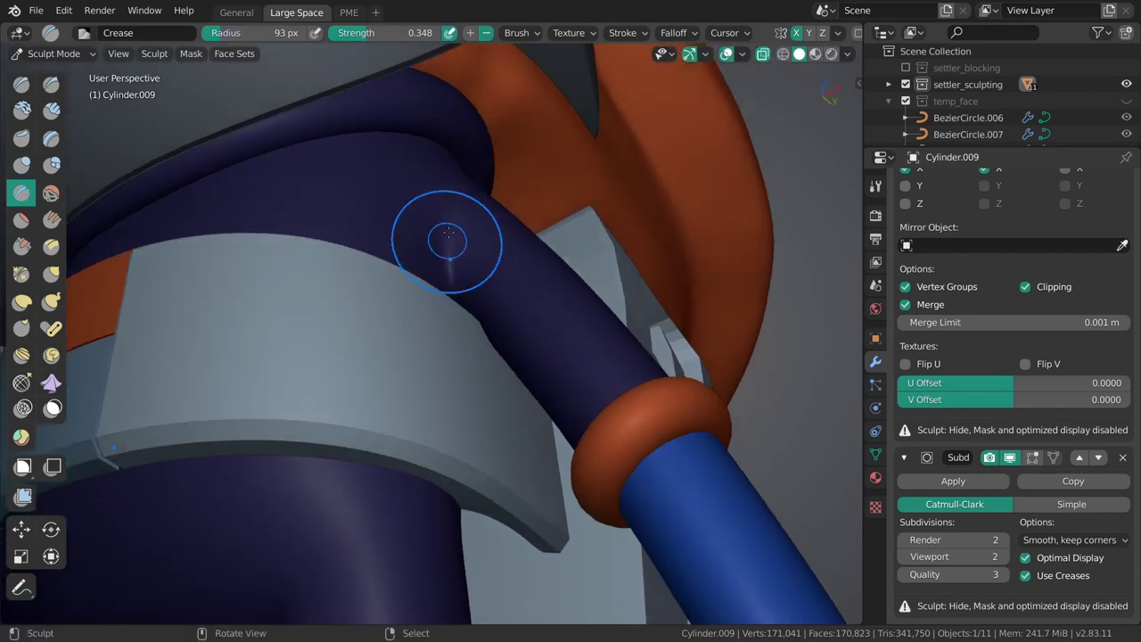
pyautogui.moveTo(449, 223); pyautogui.dragTo(459, 344)
# Return to Object Mode, deselect everything and bring the blue gloved hand up close in front view
pyautogui.moveTo(458, 357)
pyautogui.mouseDown(button='middle')
pyautogui.moveTo(406, 384)
pyautogui.moveTo(468, 357)
pyautogui.mouseUp(button='middle')
pyautogui.moveTo(471, 275); pyautogui.dragTo(451, 400, button='middle')
pyautogui.scroll(-6, 512, 313)
pyautogui.hotkey('ctrl', 'Tab')
pyautogui.click(411, 337)
pyautogui.hotkey('alt', 'a')
pyautogui.moveTo(412, 339); pyautogui.dragTo(419, 279, button='middle')
pyautogui.press('`')
pyautogui.click(461, 471)
pyautogui.scroll(7, 487, 346)
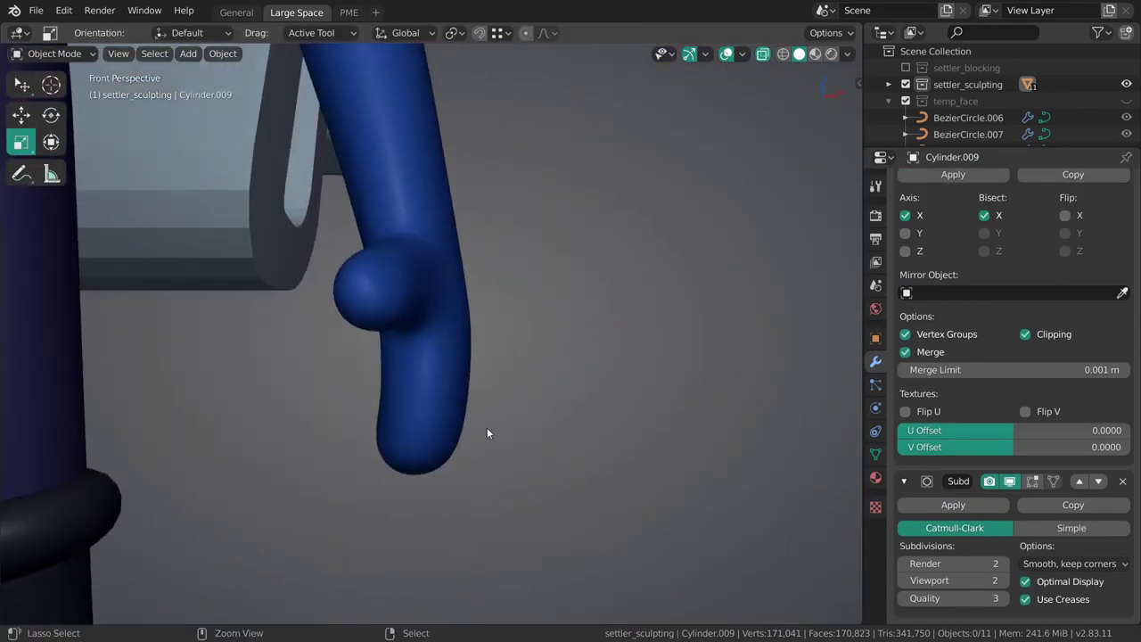
# Select the body, enter Sculpt Mode and adjust the thumb's base with the Grab brush at 159 px radius
pyautogui.moveTo(488, 376); pyautogui.dragTo(417, 351, button='middle')
pyautogui.rightClick(427, 324)
pyautogui.hotkey('ctrl', 'Tab')
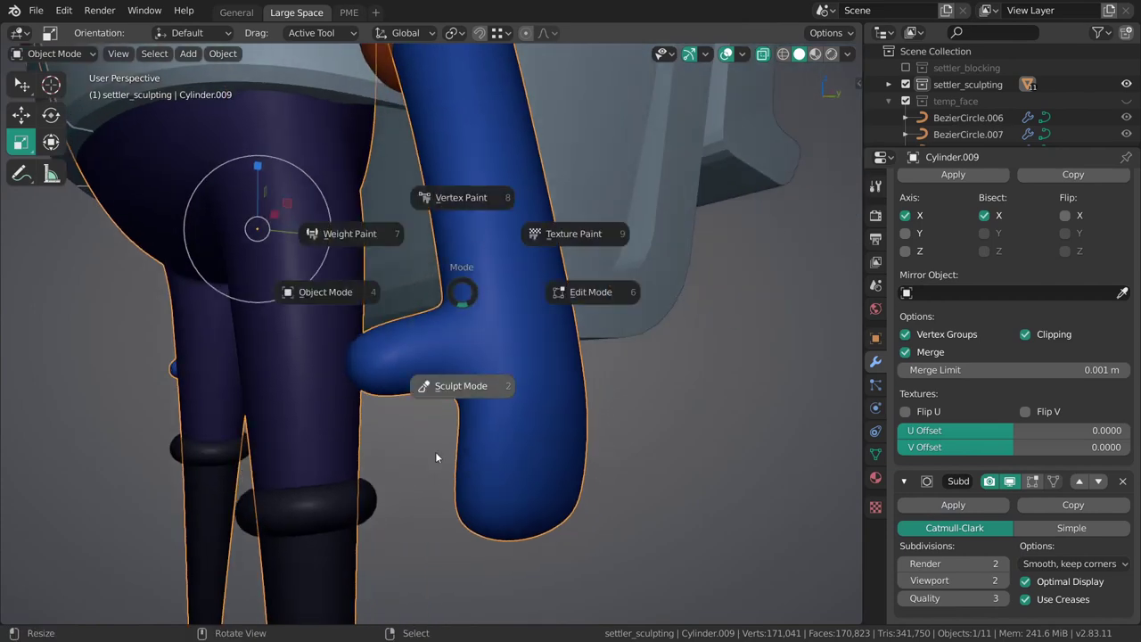
pyautogui.click(416, 433)
pyautogui.moveTo(415, 433)
pyautogui.mouseDown(button='middle')
pyautogui.moveTo(377, 362)
pyautogui.moveTo(423, 283)
pyautogui.moveTo(436, 354)
pyautogui.moveTo(413, 375)
pyautogui.moveTo(405, 344)
pyautogui.moveTo(401, 355)
pyautogui.mouseUp(button='middle')
pyautogui.press('f')
pyautogui.click(415, 336)
pyautogui.press('f')
pyautogui.click(425, 356)
pyautogui.moveTo(431, 360); pyautogui.dragTo(430, 347)
# Refine the transition between the thumb and the hand from another angle with the Grab brush
pyautogui.moveTo(429, 348)
pyautogui.mouseDown(button='middle')
pyautogui.moveTo(606, 443)
pyautogui.moveTo(482, 331)
pyautogui.mouseUp(button='middle')
pyautogui.keyDown('ctrl'); pyautogui.moveTo(482, 332); pyautogui.dragTo(447, 318, button='middle'); pyautogui.keyUp('ctrl')
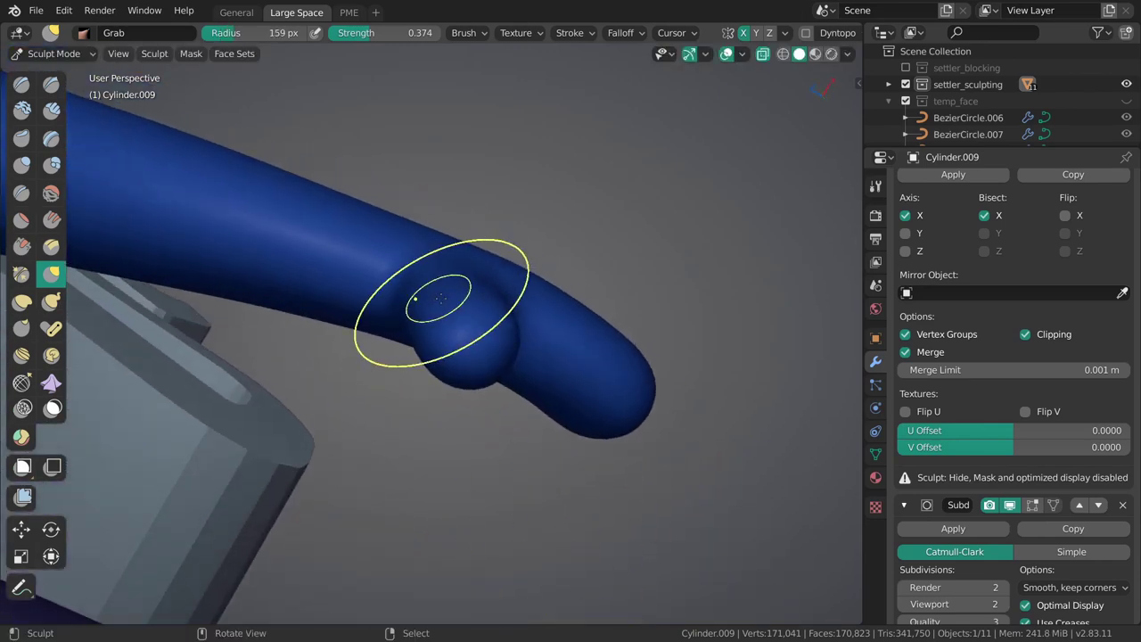
pyautogui.moveTo(452, 307)
pyautogui.mouseDown(button='middle')
pyautogui.moveTo(459, 300)
pyautogui.moveTo(452, 328)
pyautogui.mouseUp(button='middle')
pyautogui.moveTo(452, 328); pyautogui.dragTo(449, 323)
pyautogui.moveTo(518, 341); pyautogui.dragTo(331, 467, button='middle')
pyautogui.moveTo(465, 455); pyautogui.dragTo(352, 502, button='middle')
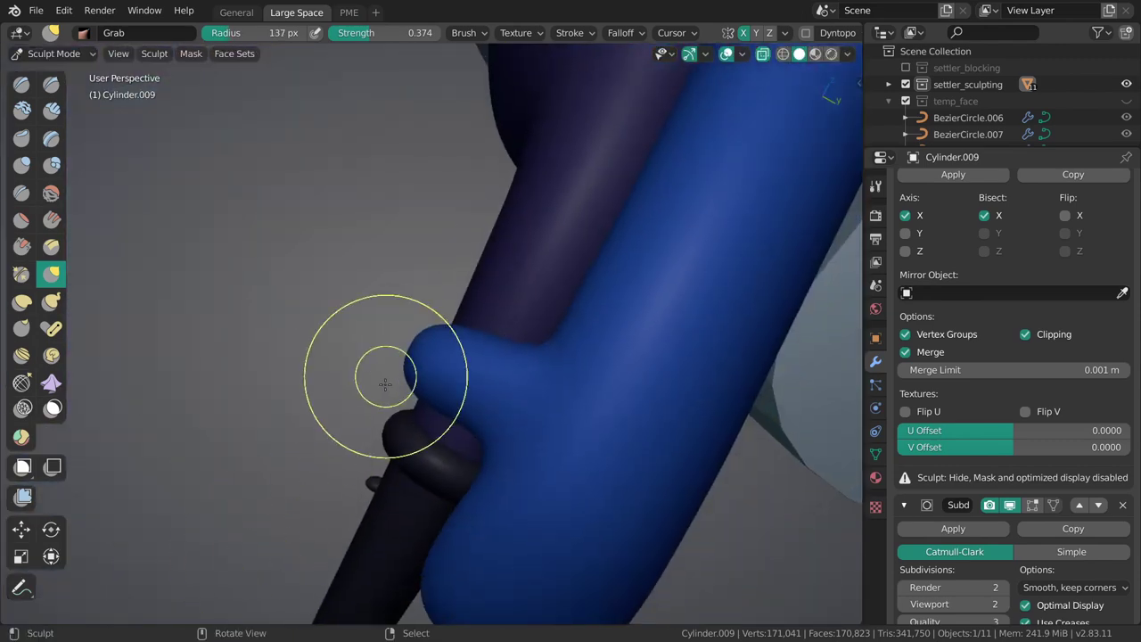